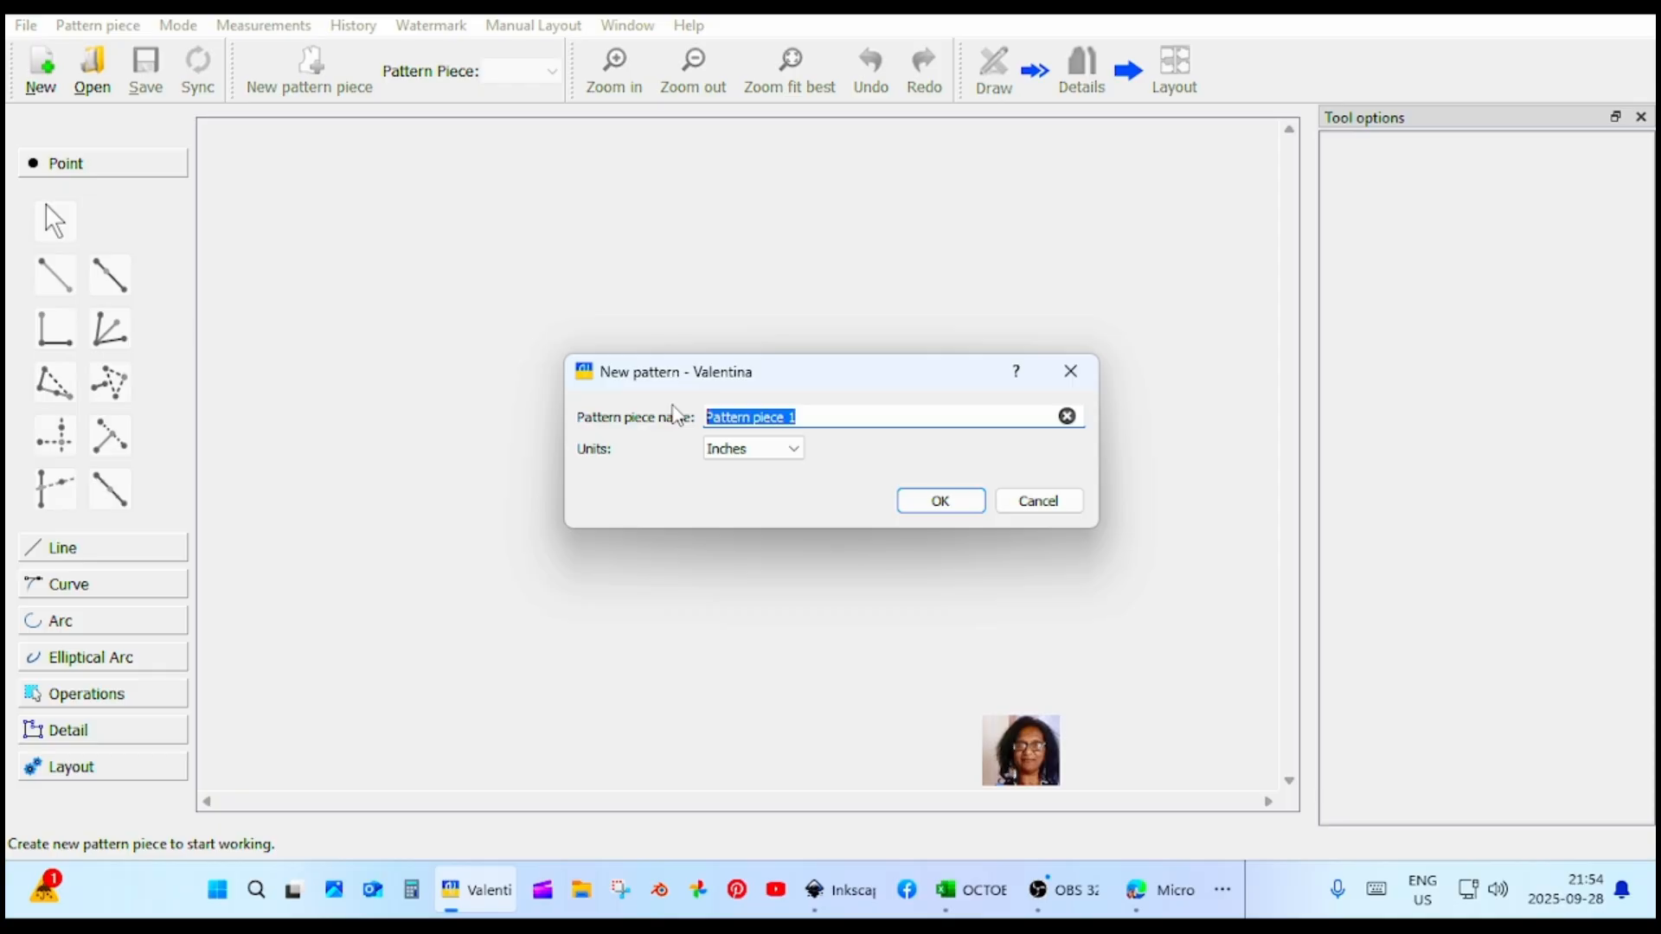
Create a new pattern with the piece name BASIC DRAFT CULOTTES and centimeters as units.
text(BA)
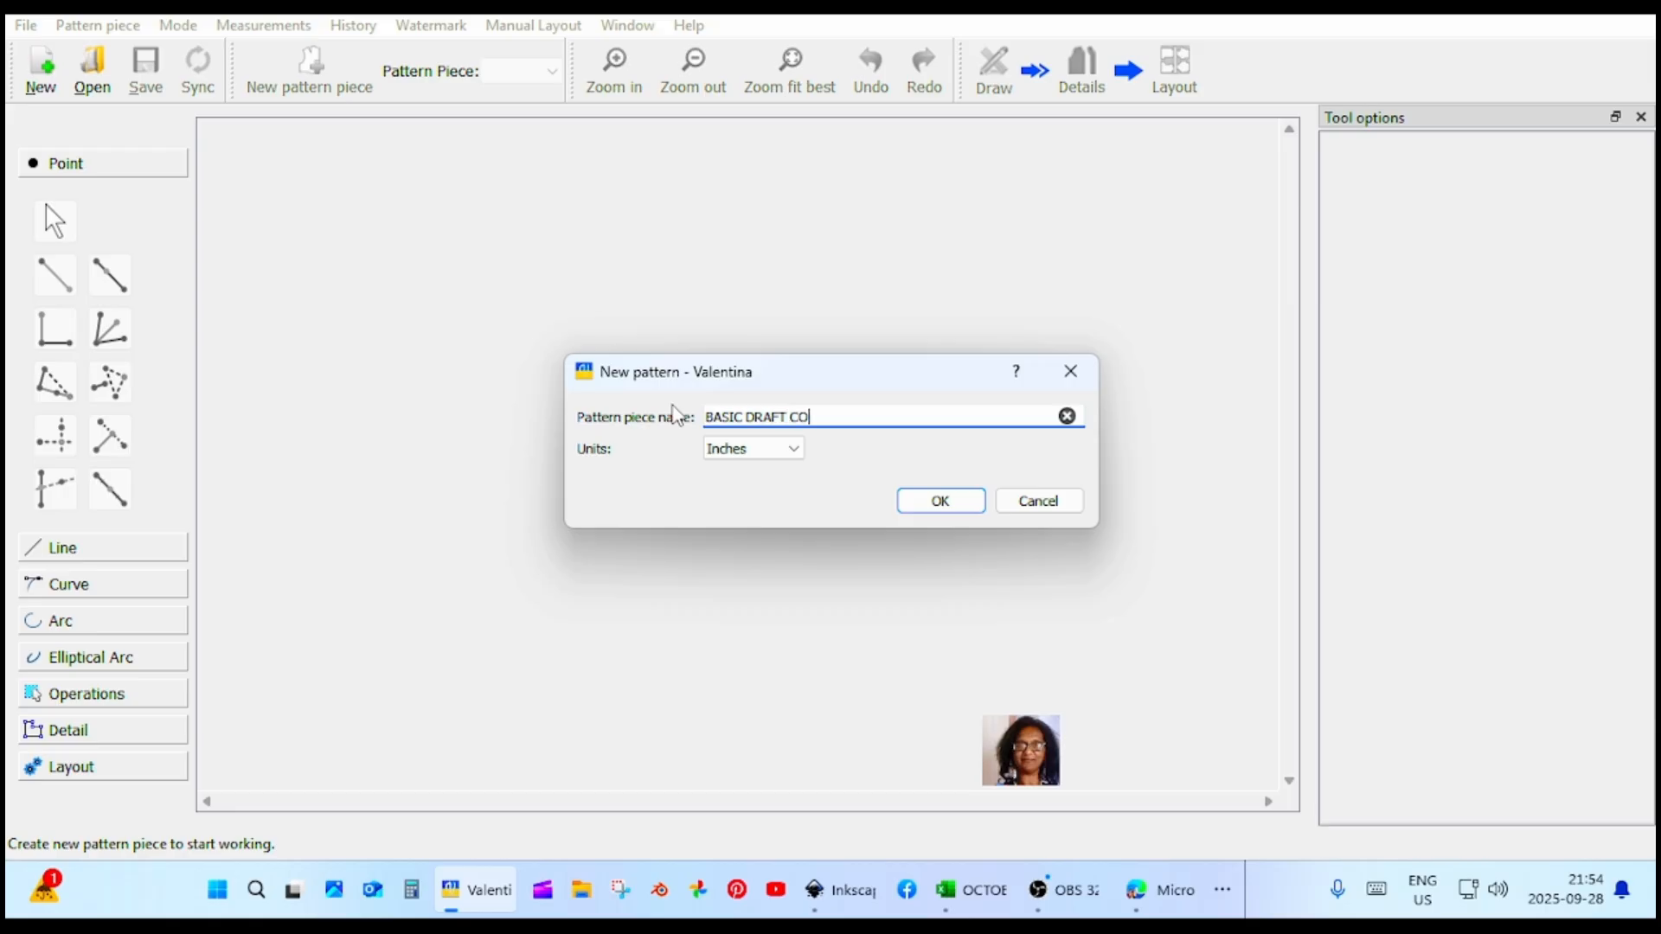
text(SIC DRAFT CULOTTES)
click(757, 448)
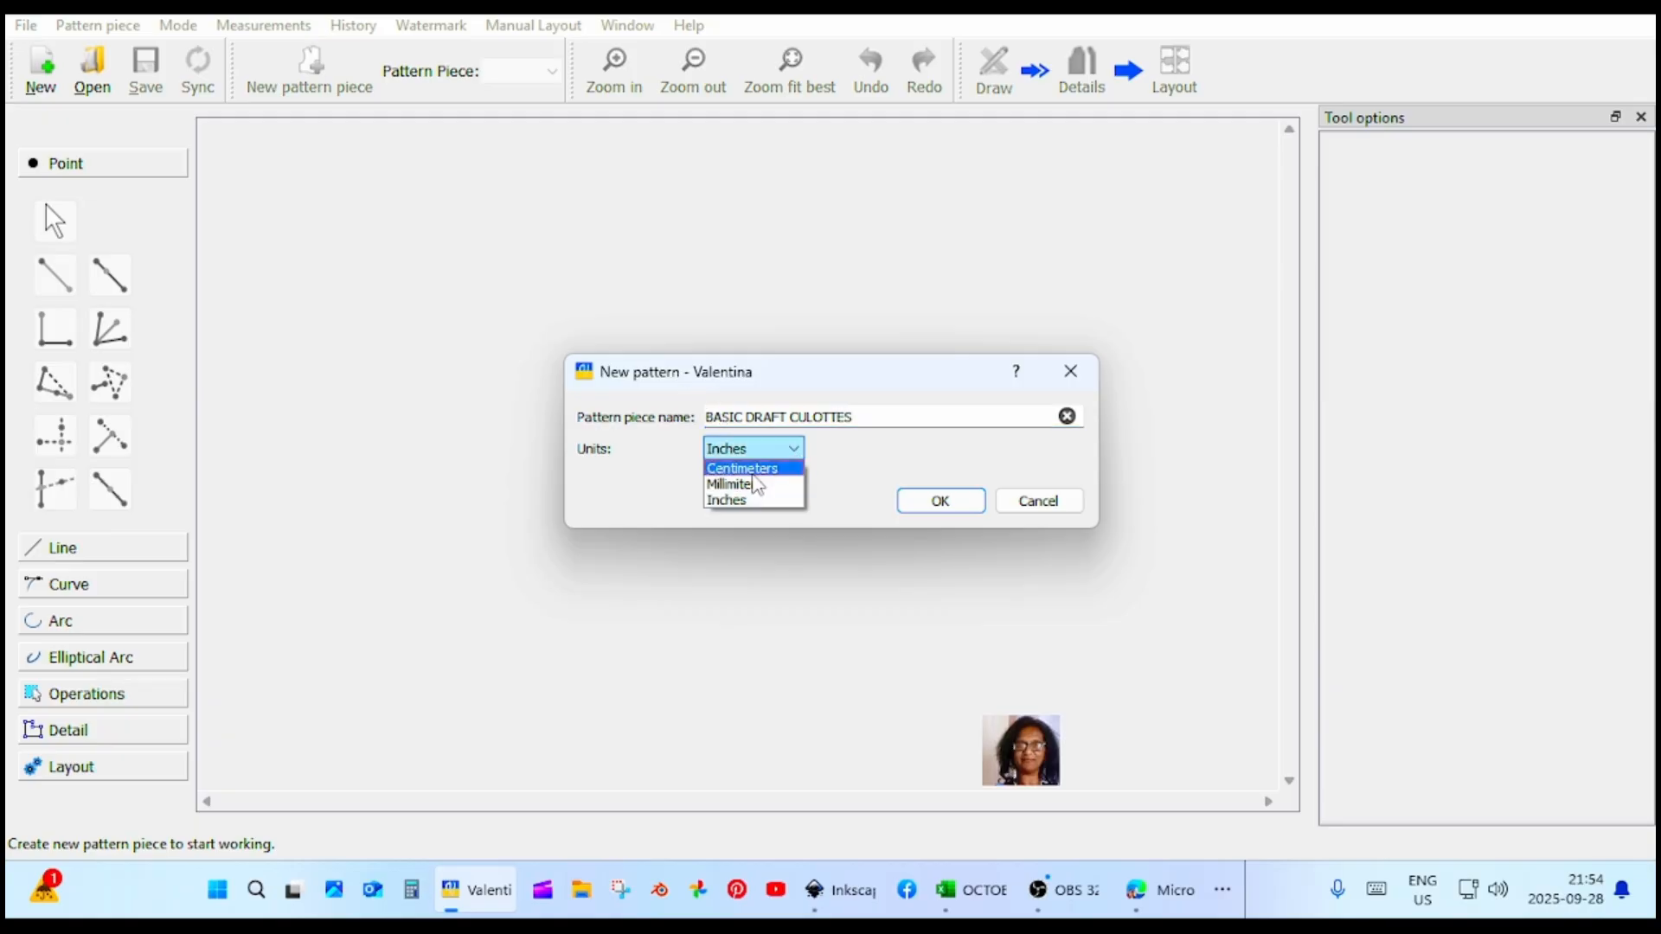
click(761, 469)
click(943, 502)
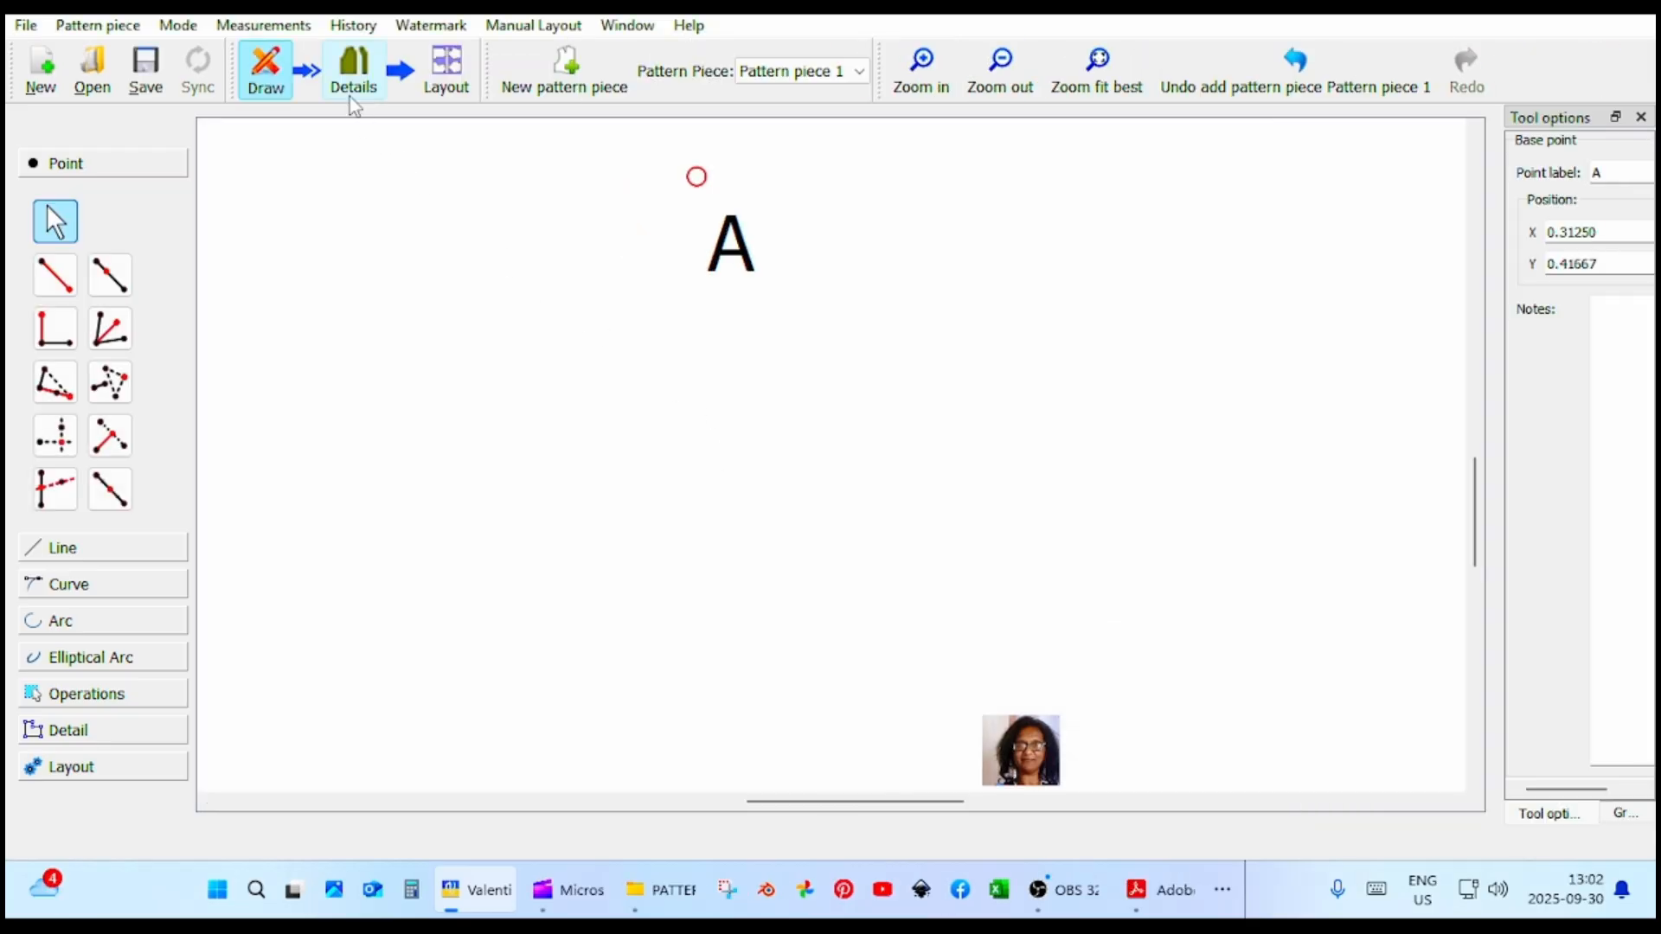
Create an individual centimeter measurement file in Tape with custom measurements WAIST 70, HIPS 97, SIDE_SEAM_LENGTH 71, RISE 28 and HIP_DEPTH 20.
click(280, 35)
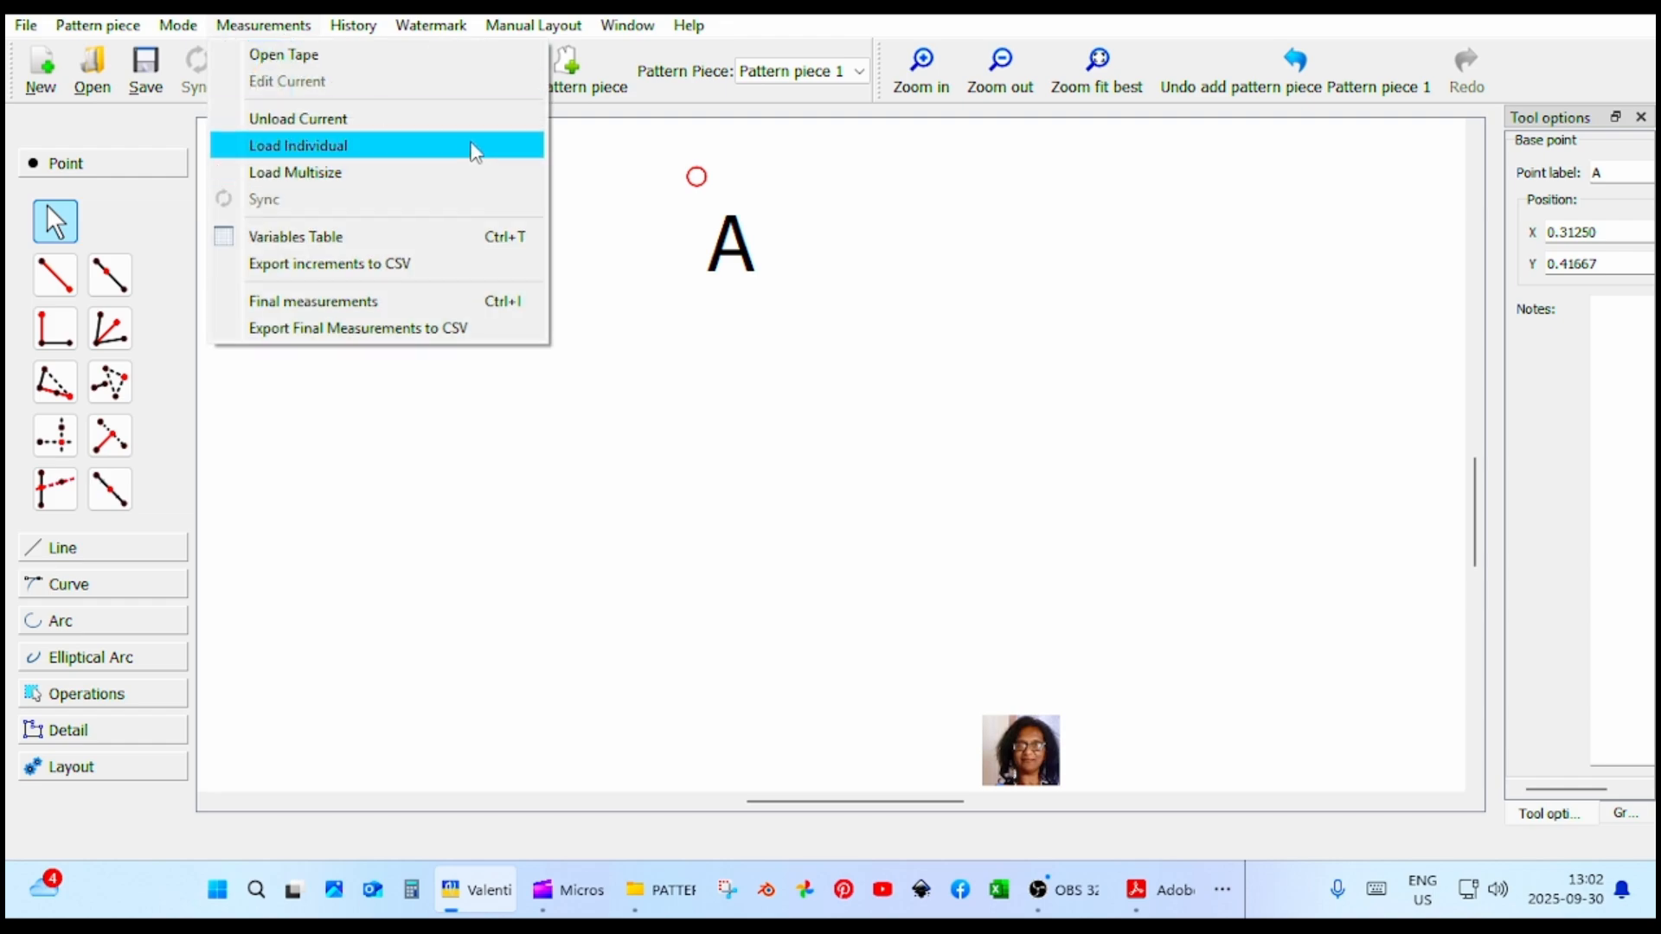
click(445, 65)
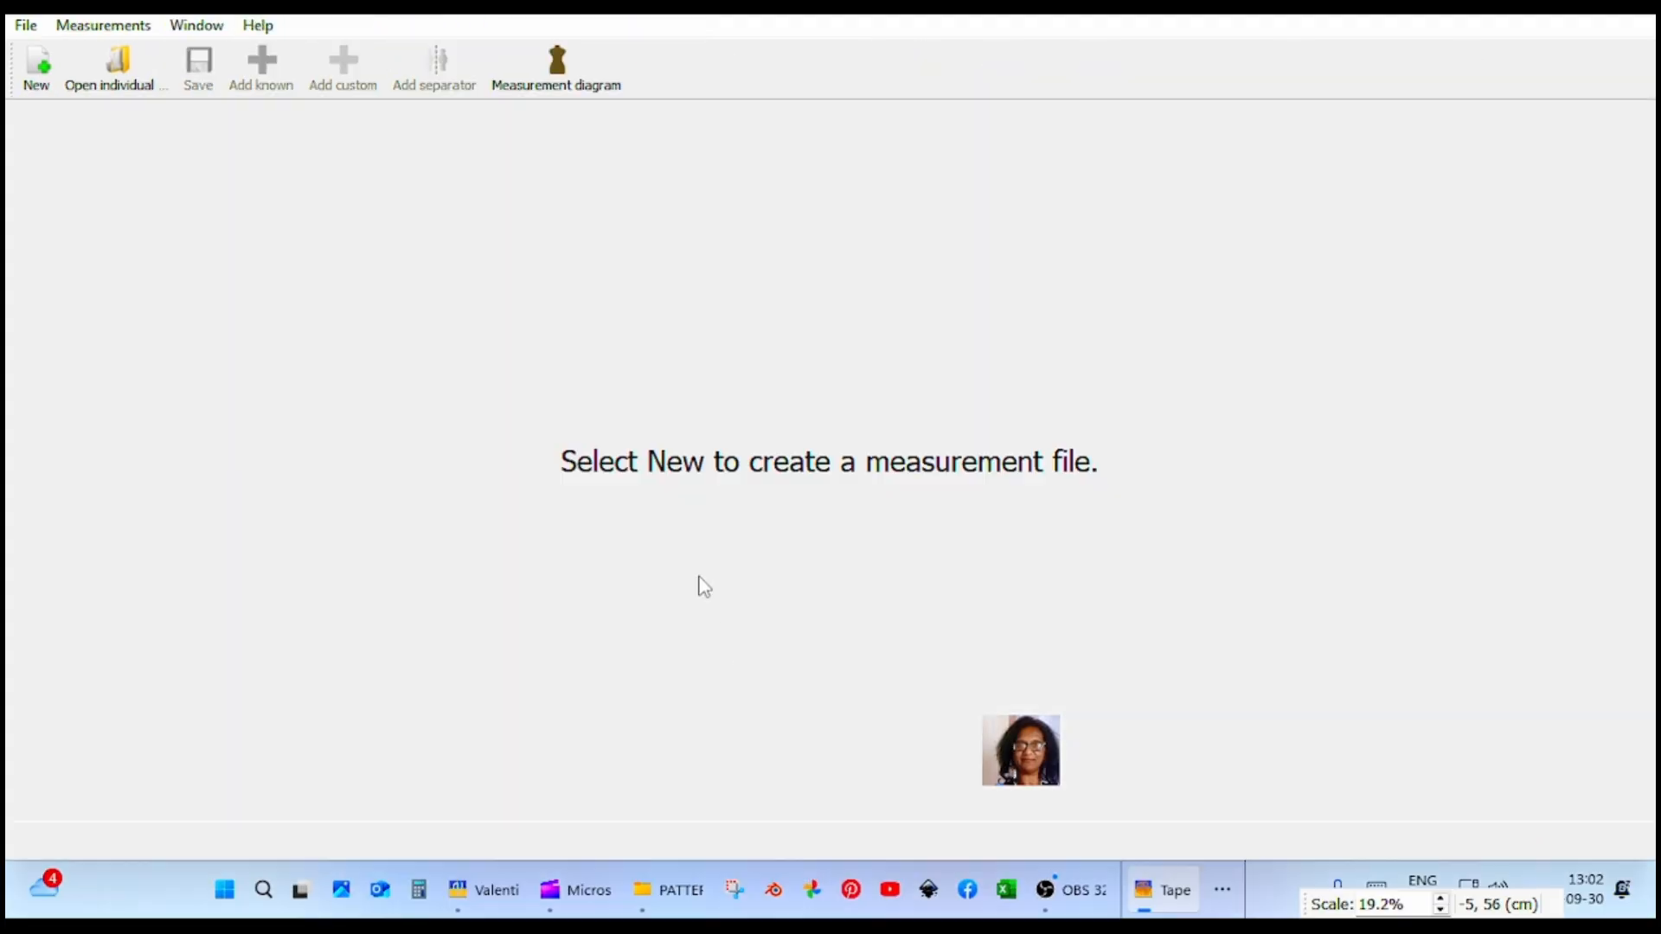
click(42, 76)
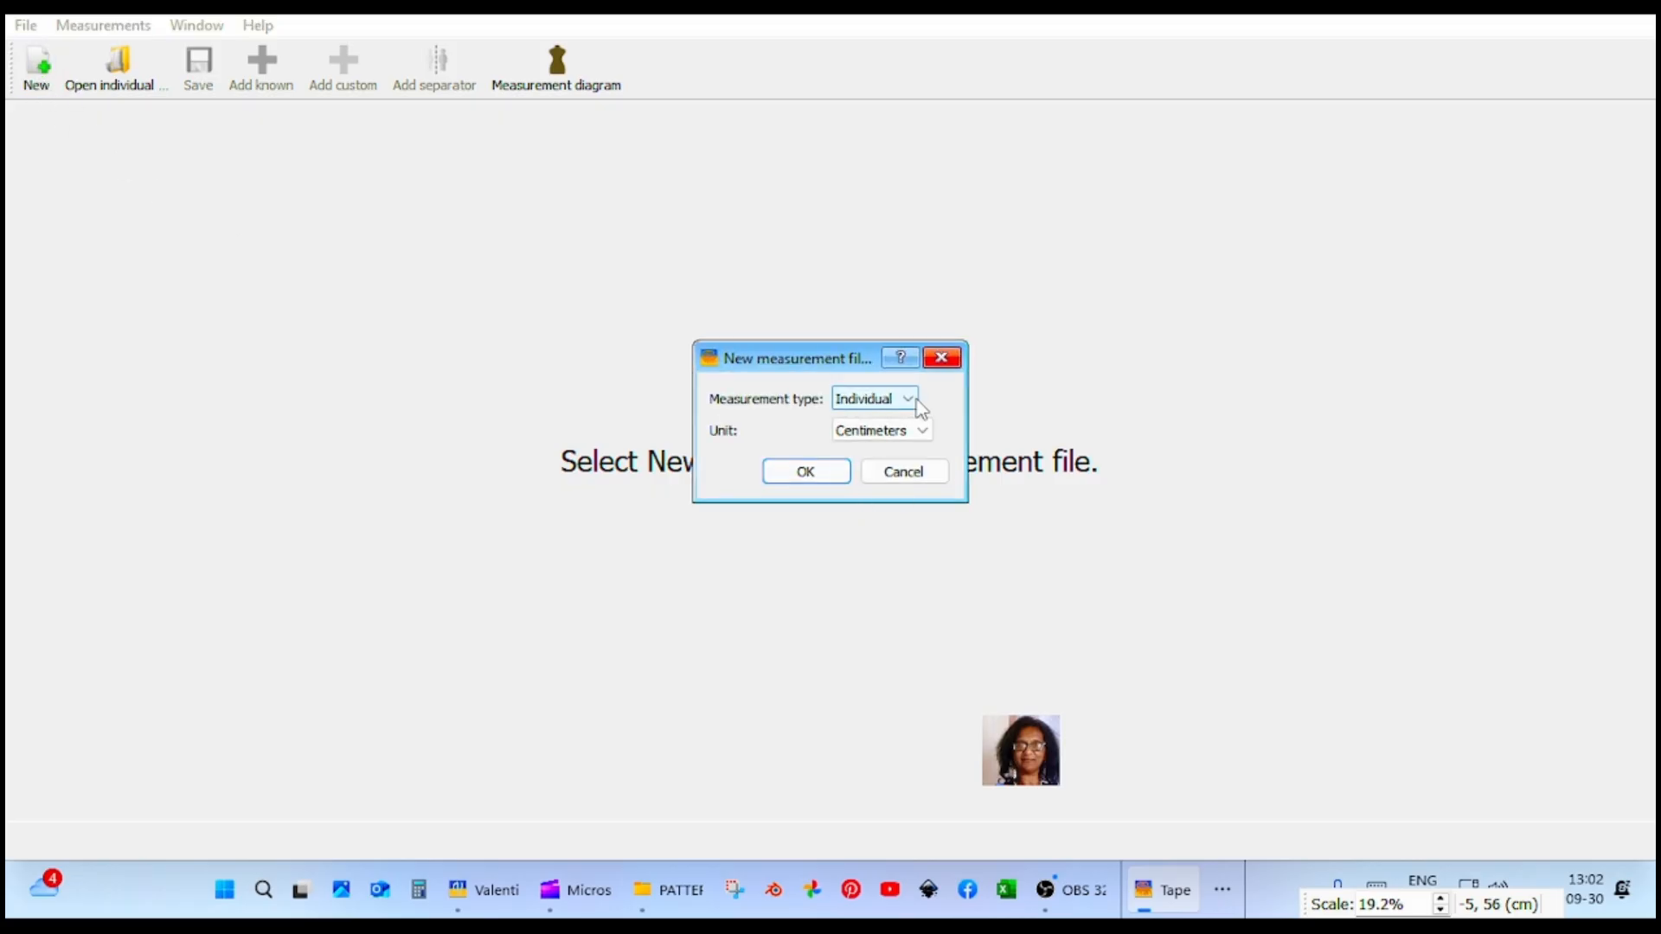
click(792, 476)
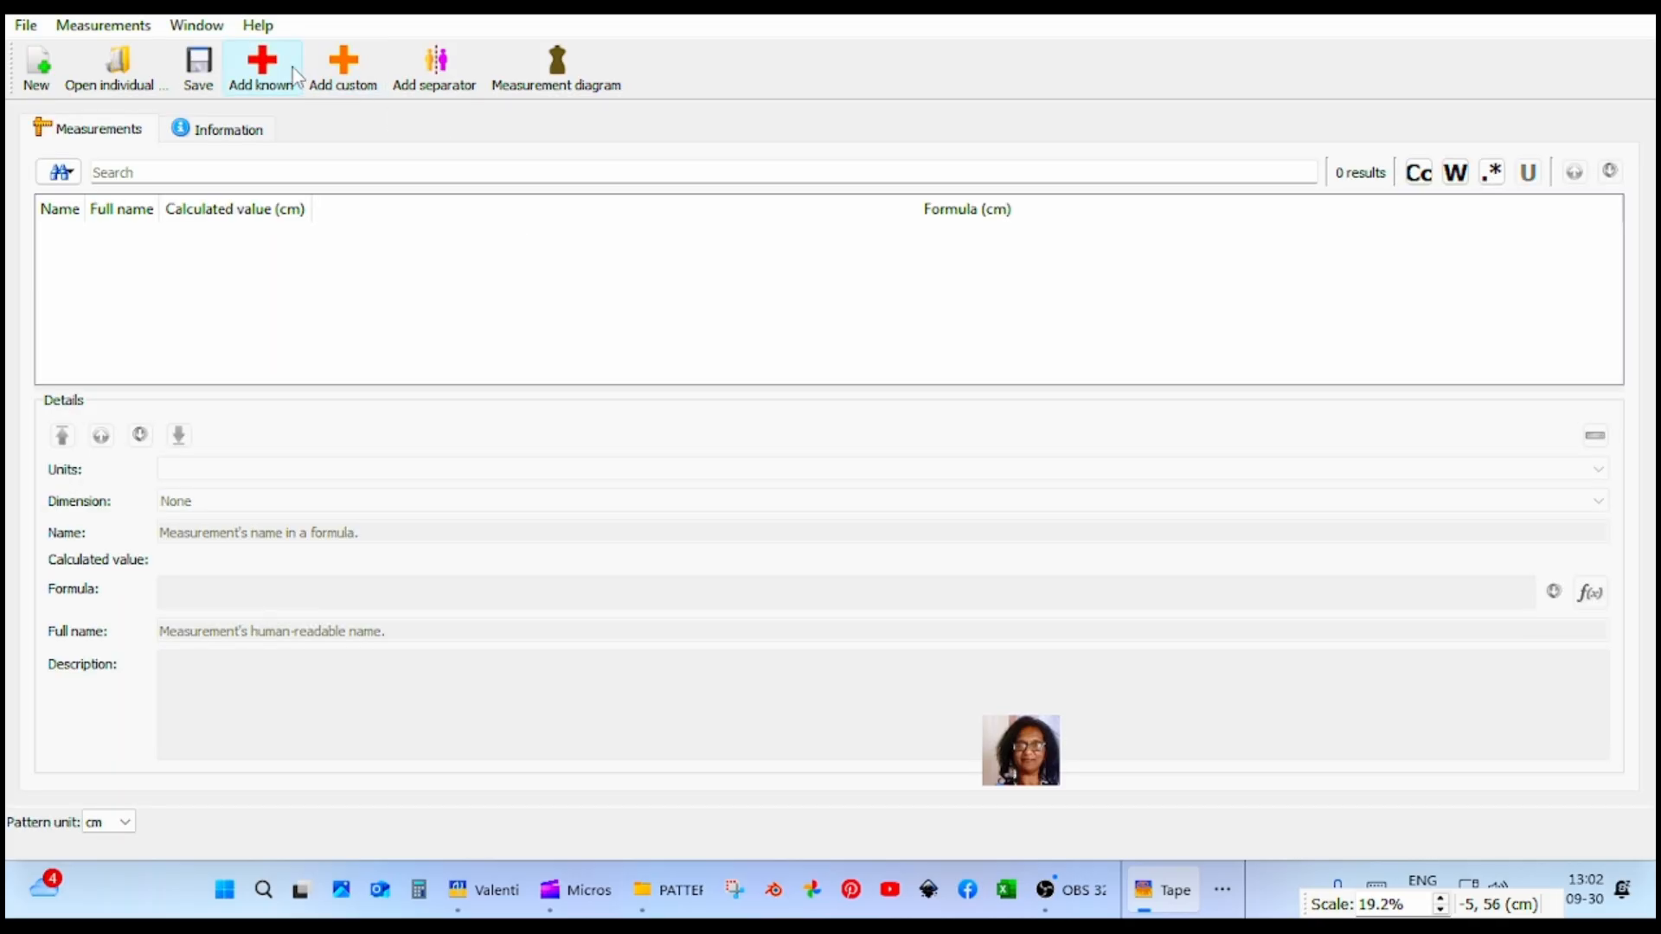
click(346, 76)
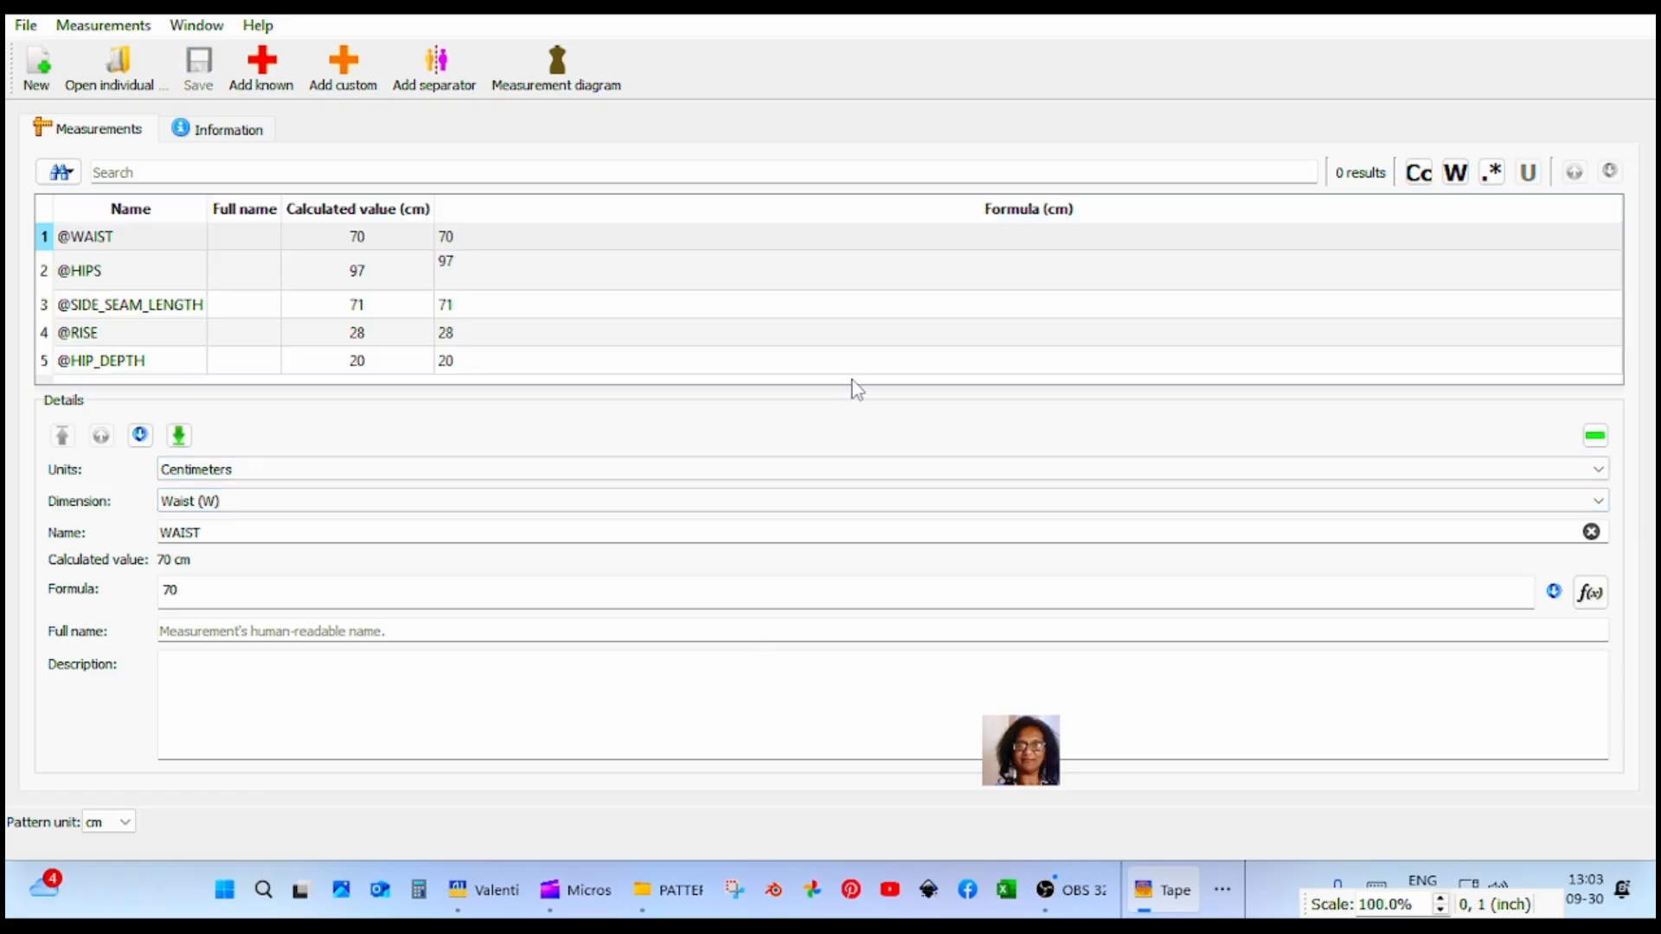
drag(852, 388, 853, 522)
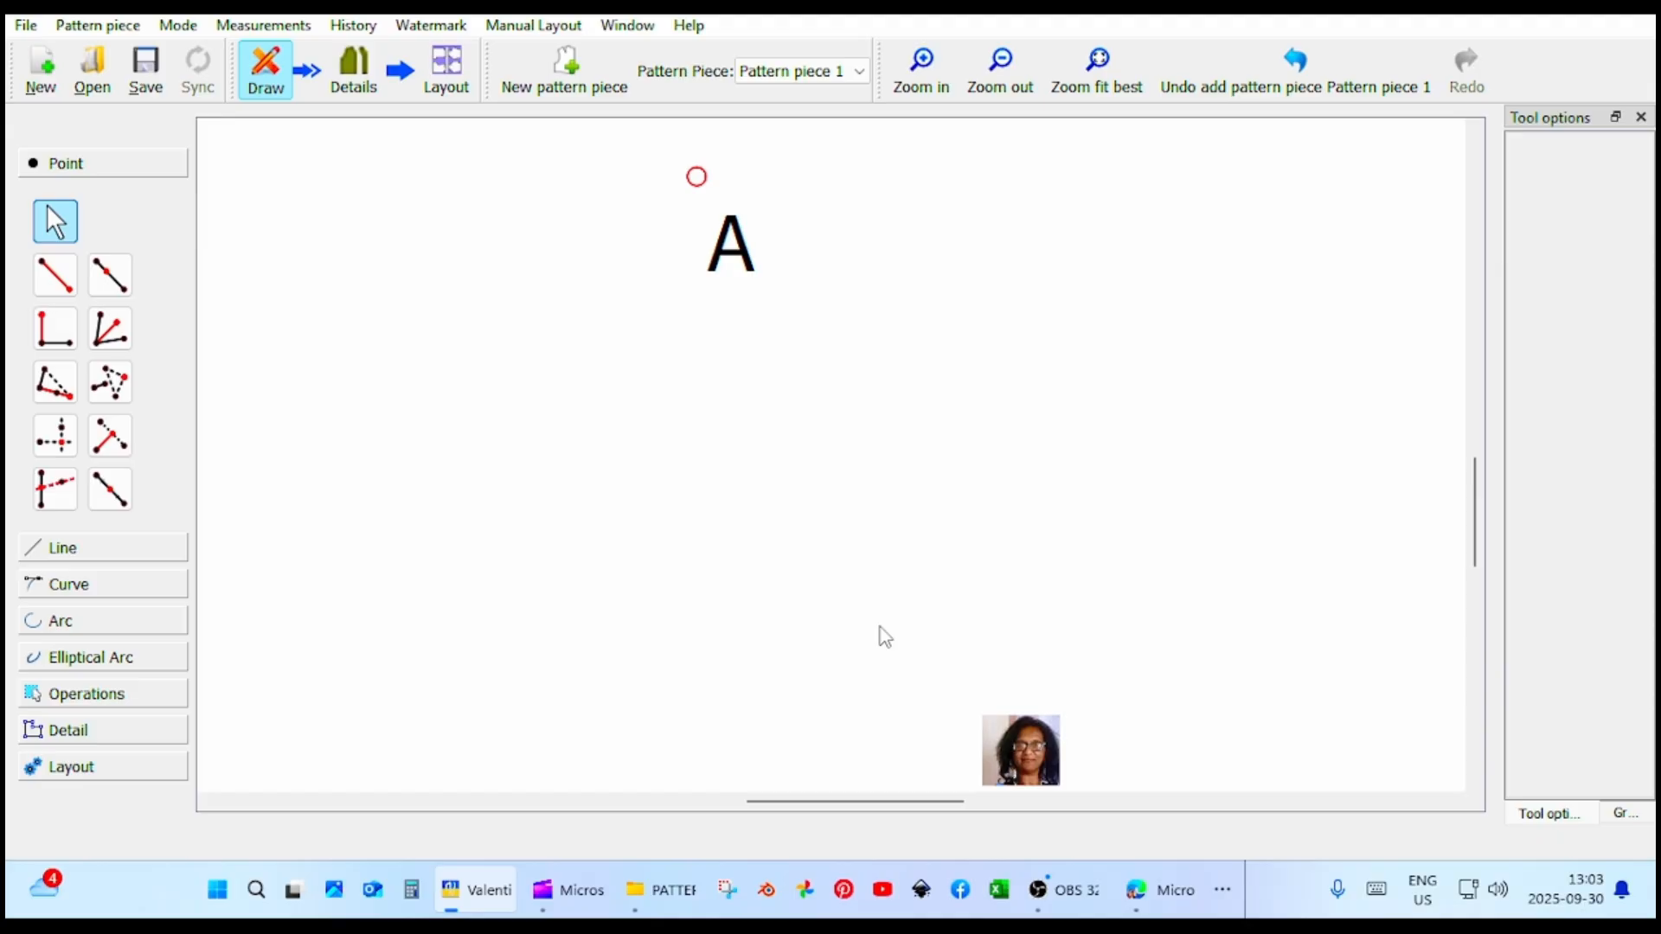
Review the list of increments and their formulas in the pattern's variables table.
click(264, 26)
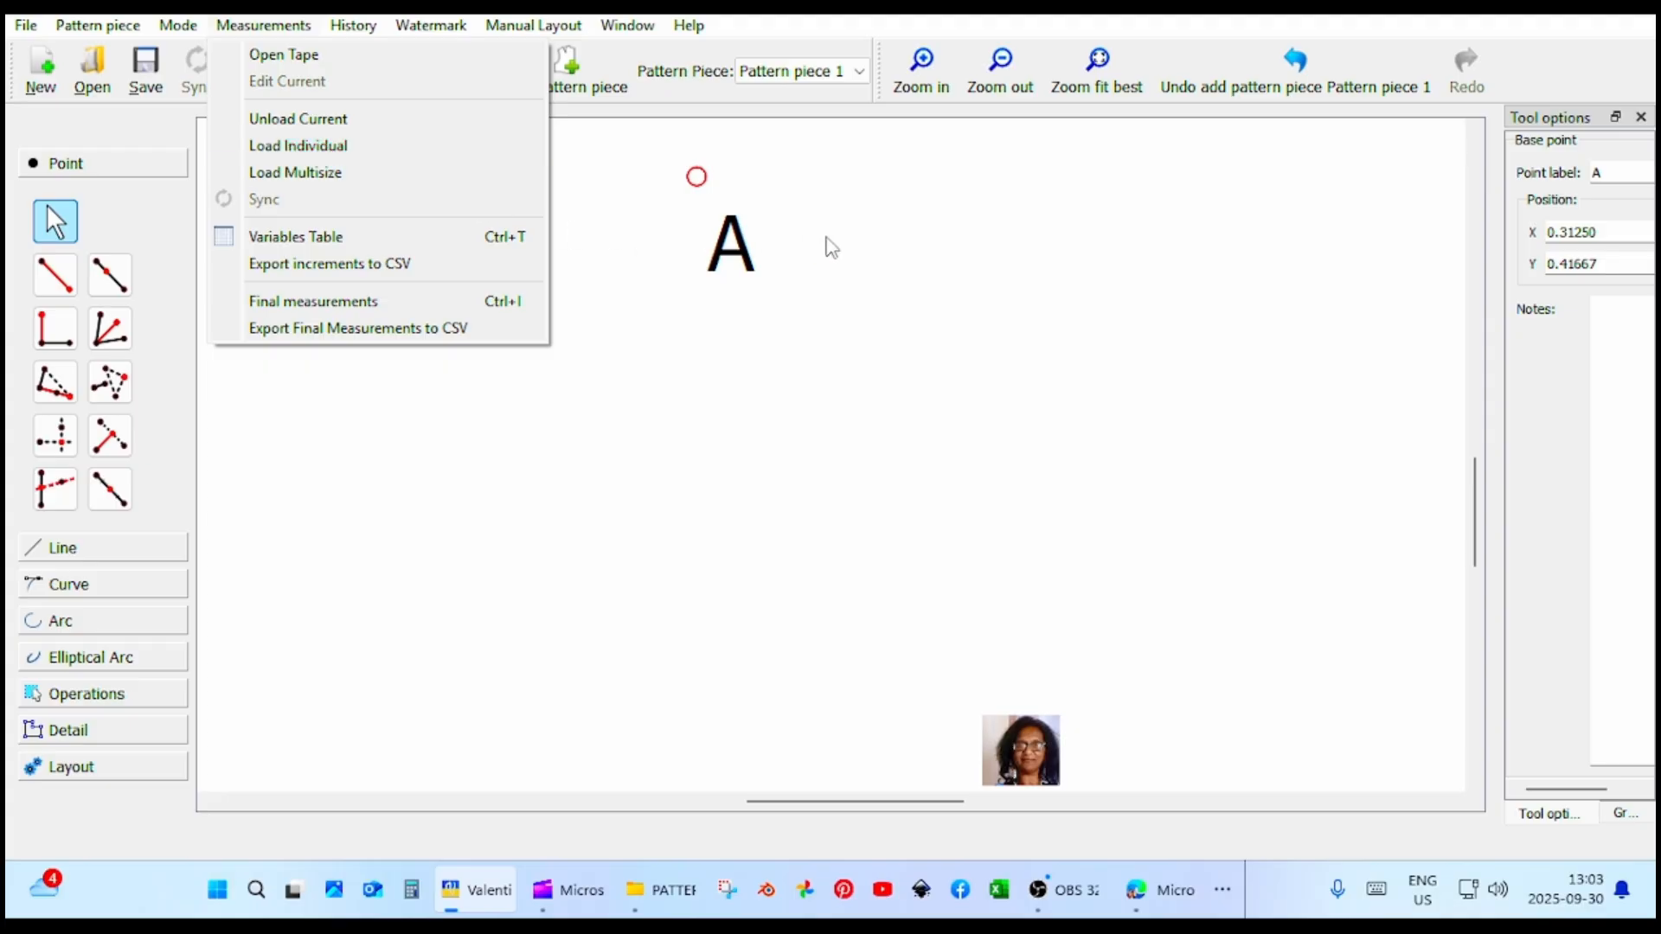
click(930, 236)
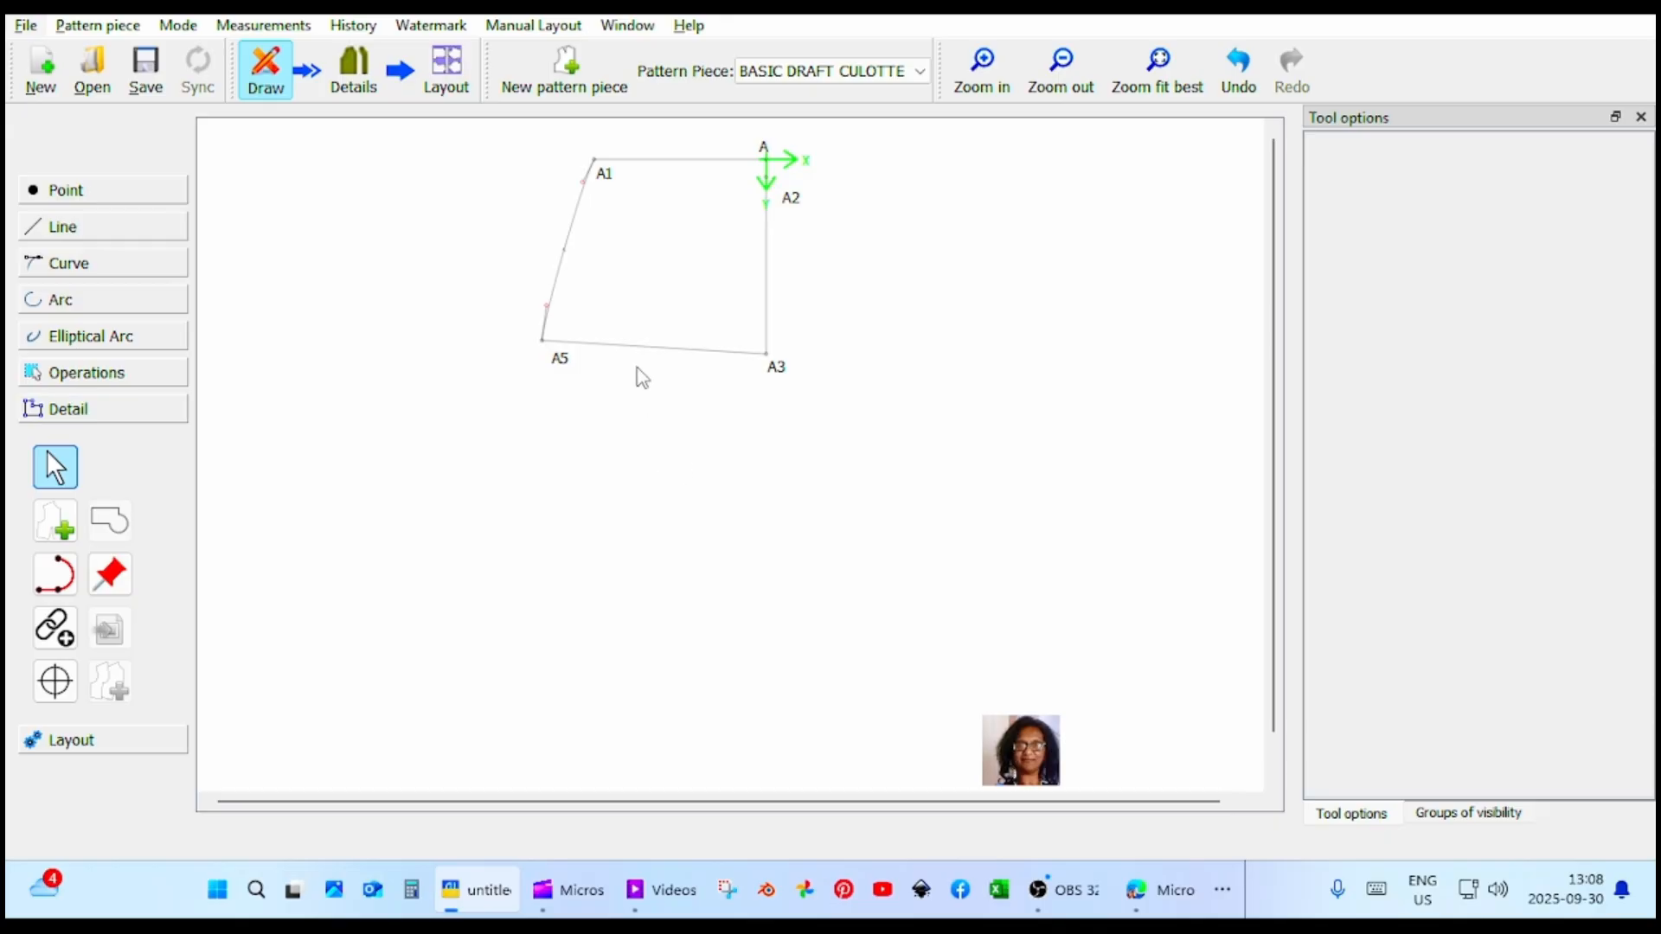
click(280, 31)
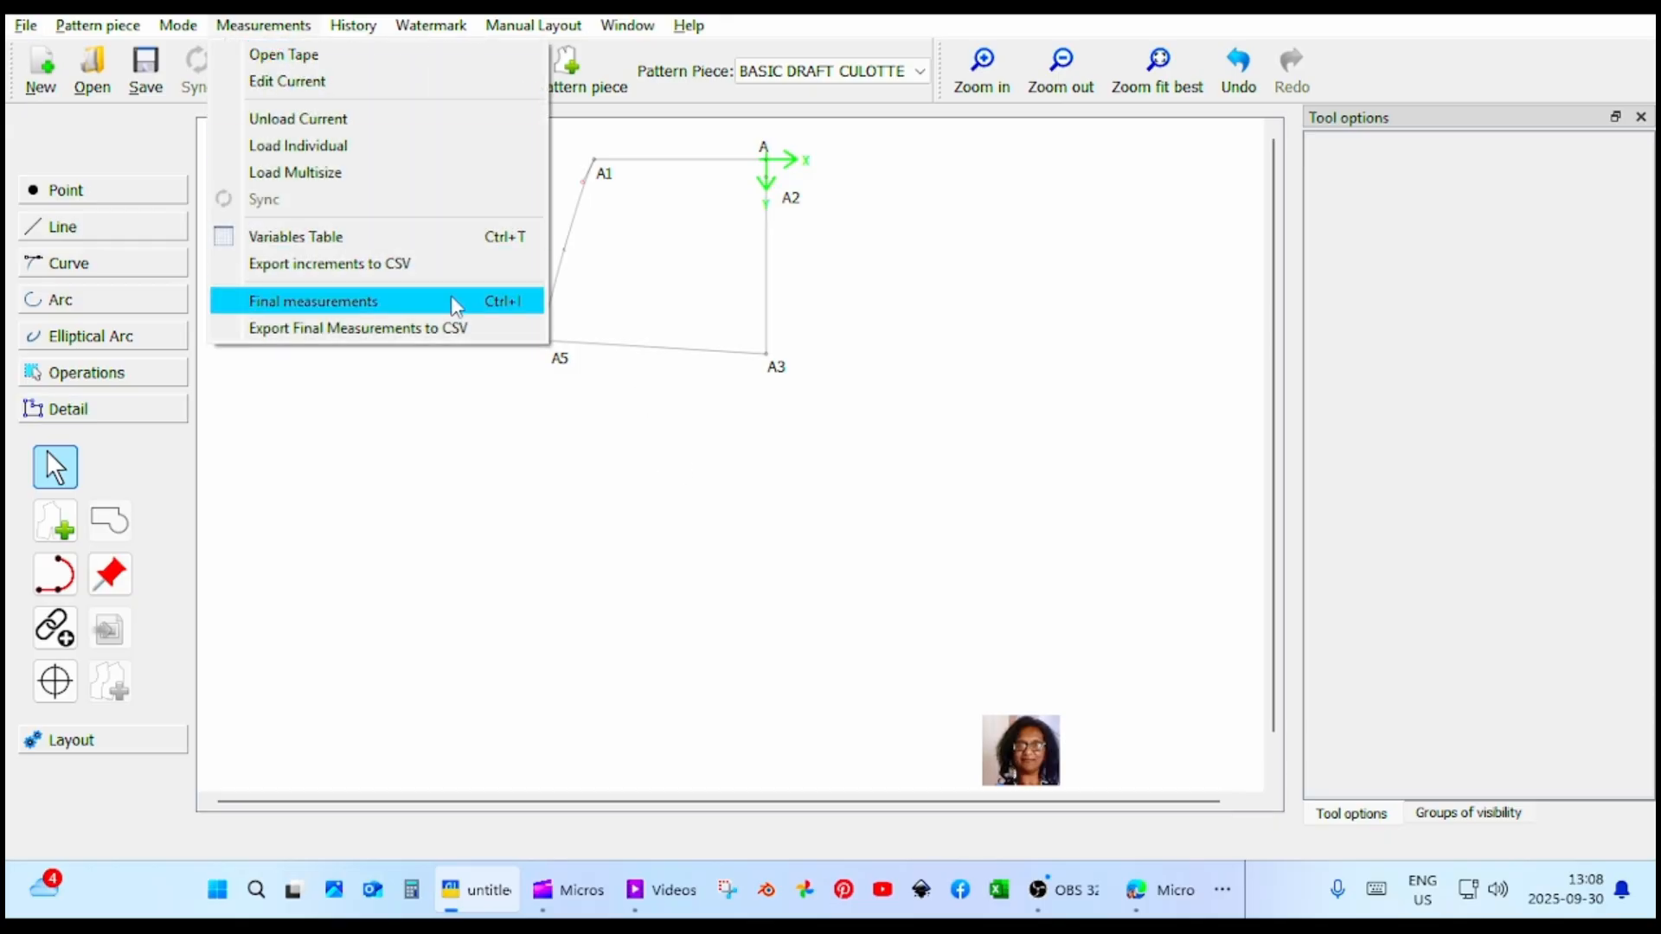
click(372, 237)
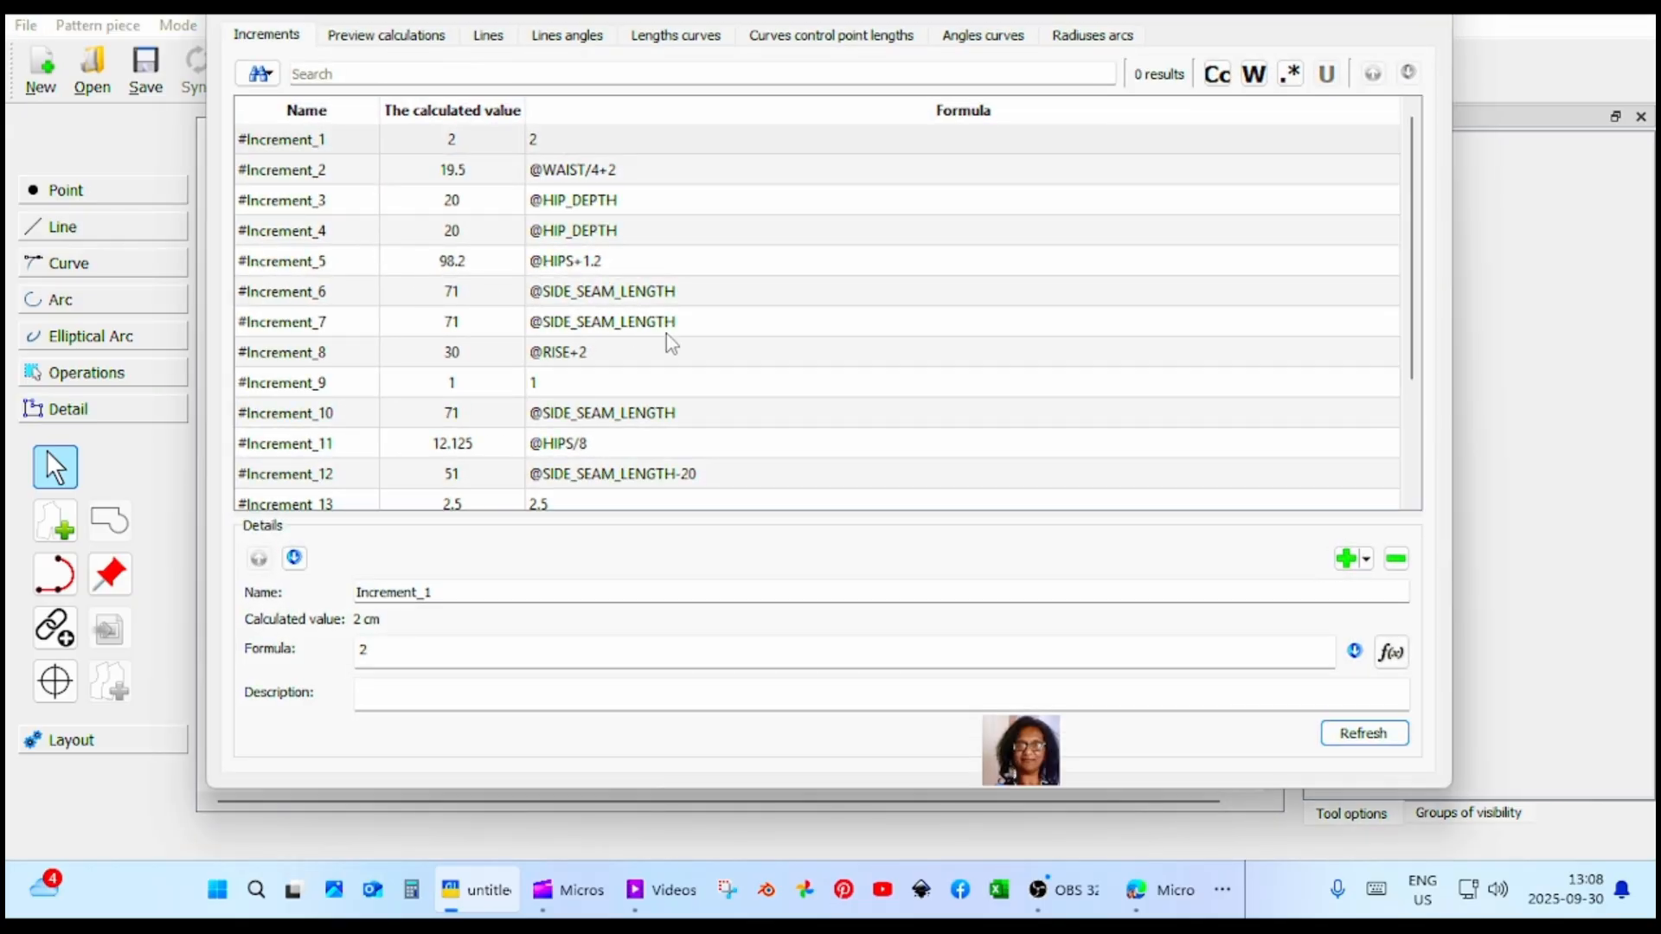
scroll(758, 348, down, 2)
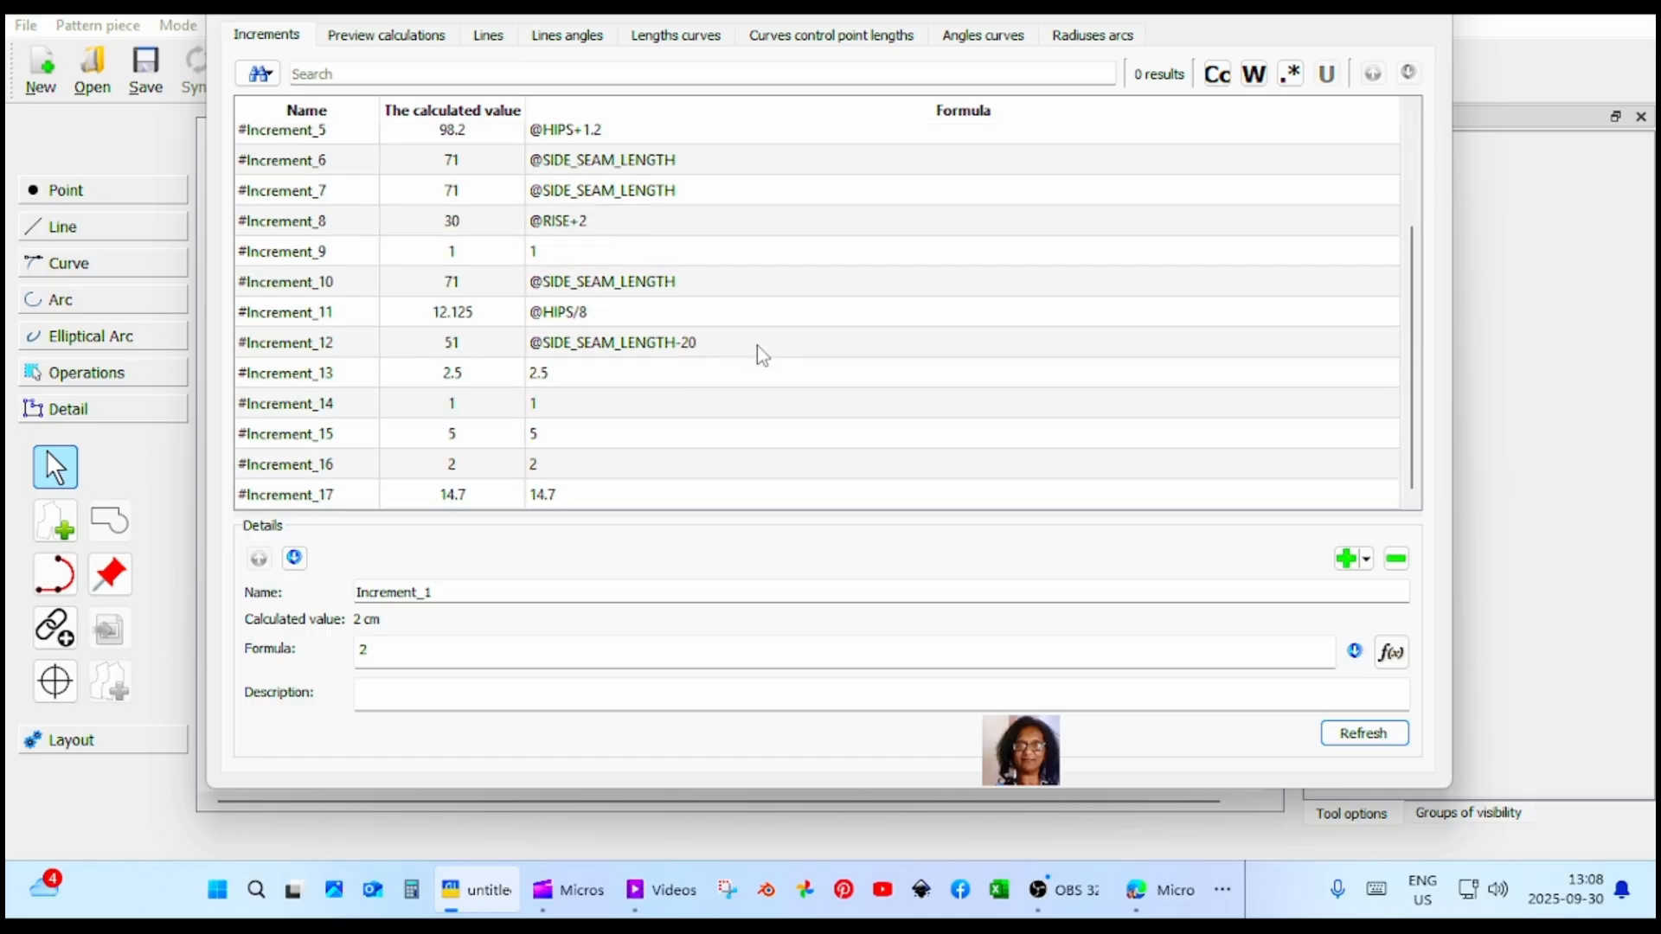
scroll(758, 347, up, 2)
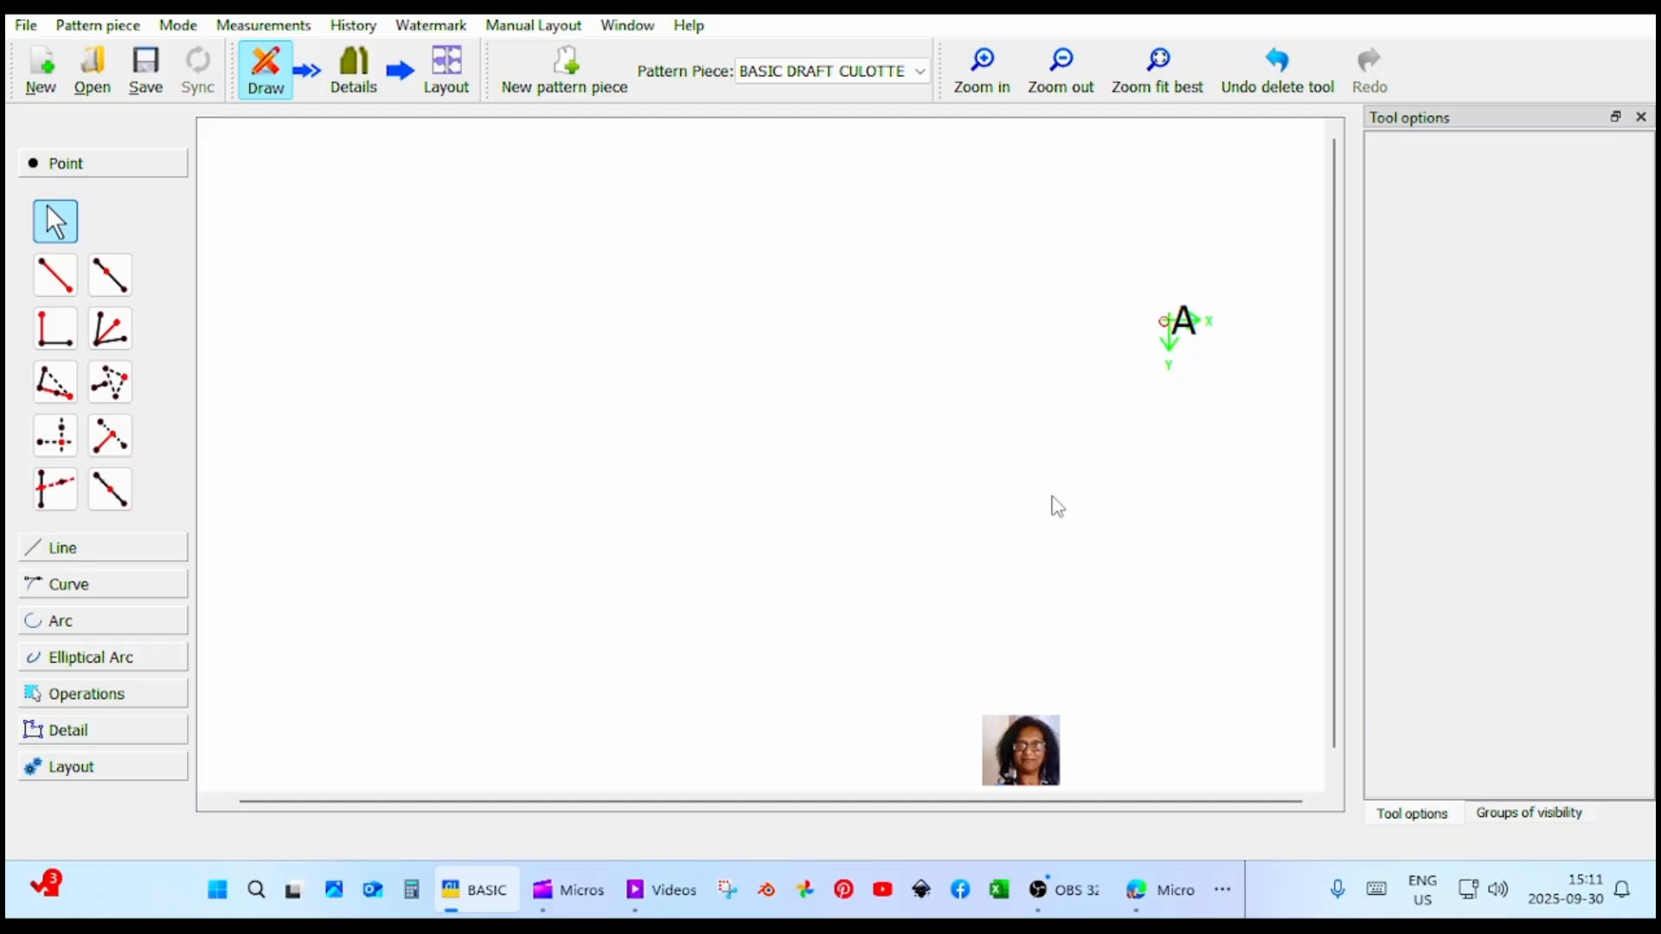
Add a point at distance and angle to the left of point A, at about 179.6° with length #Increment_2.
scroll(1056, 506, up, 2)
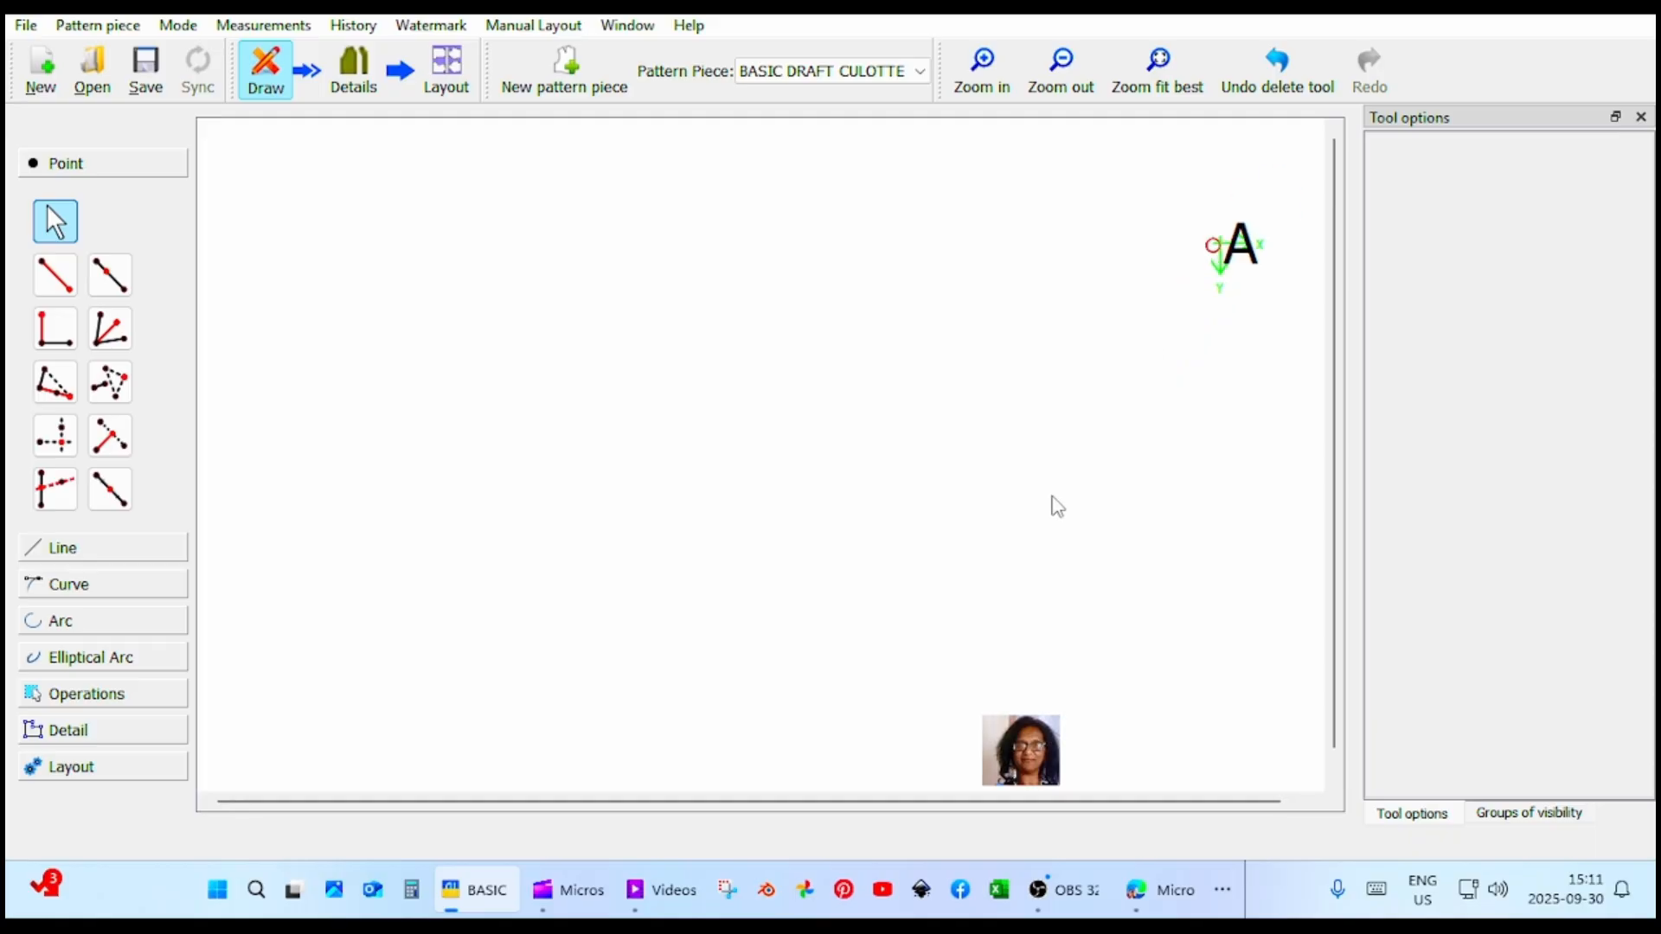
scroll(1057, 506, down, 2)
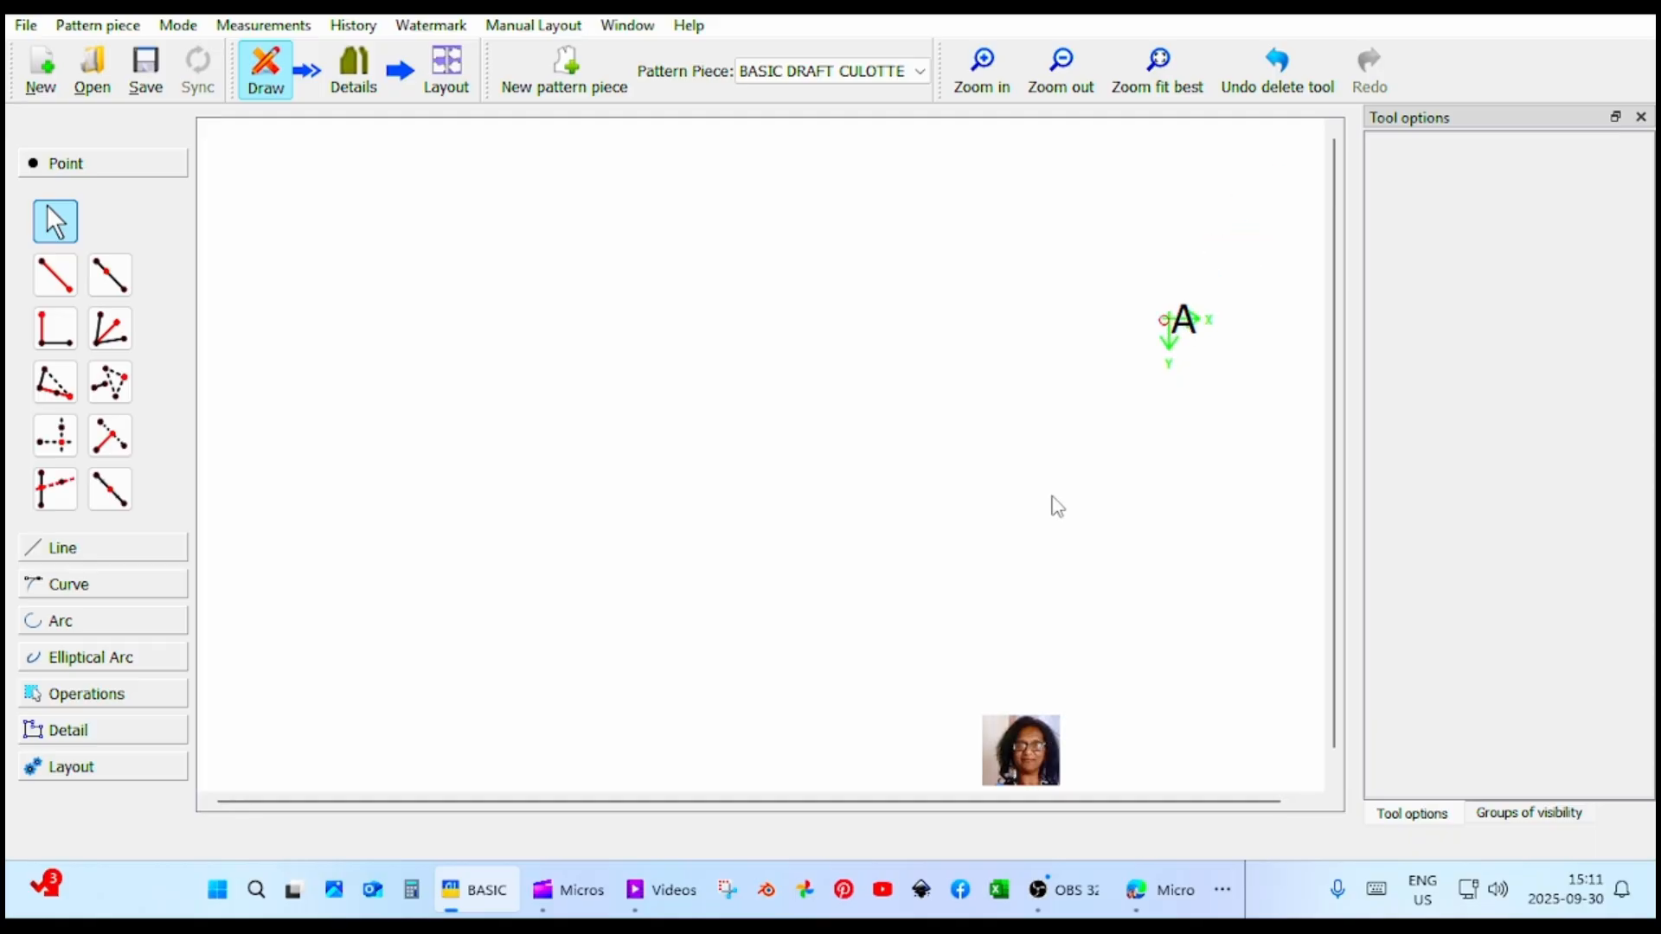
click(57, 277)
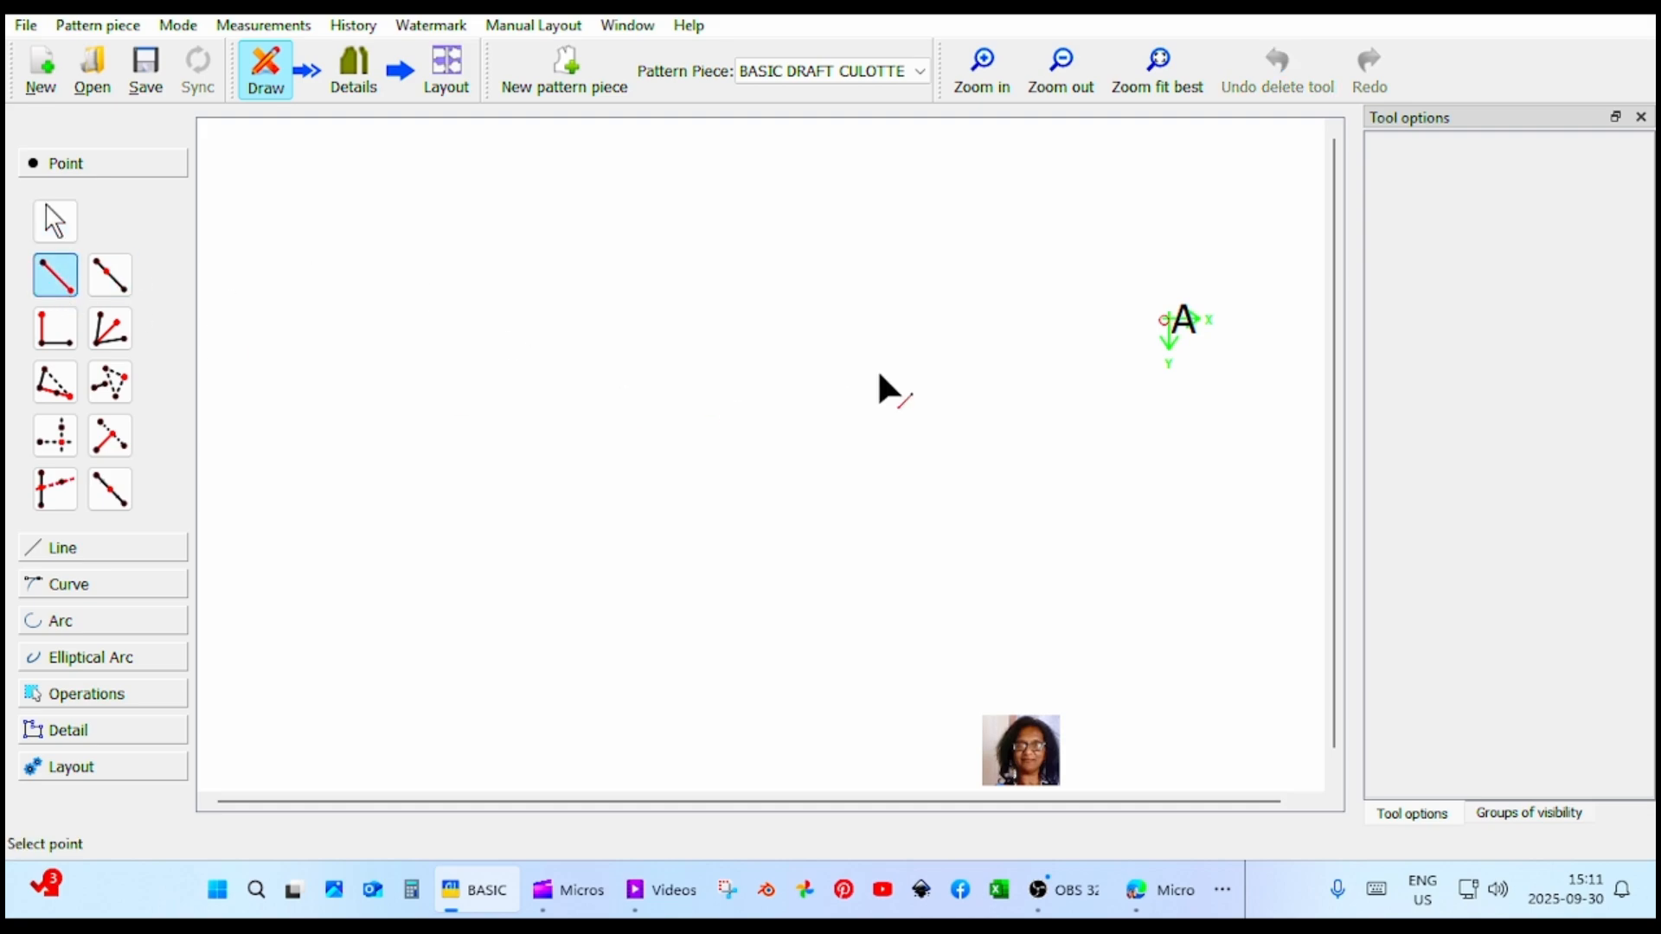
click(1163, 321)
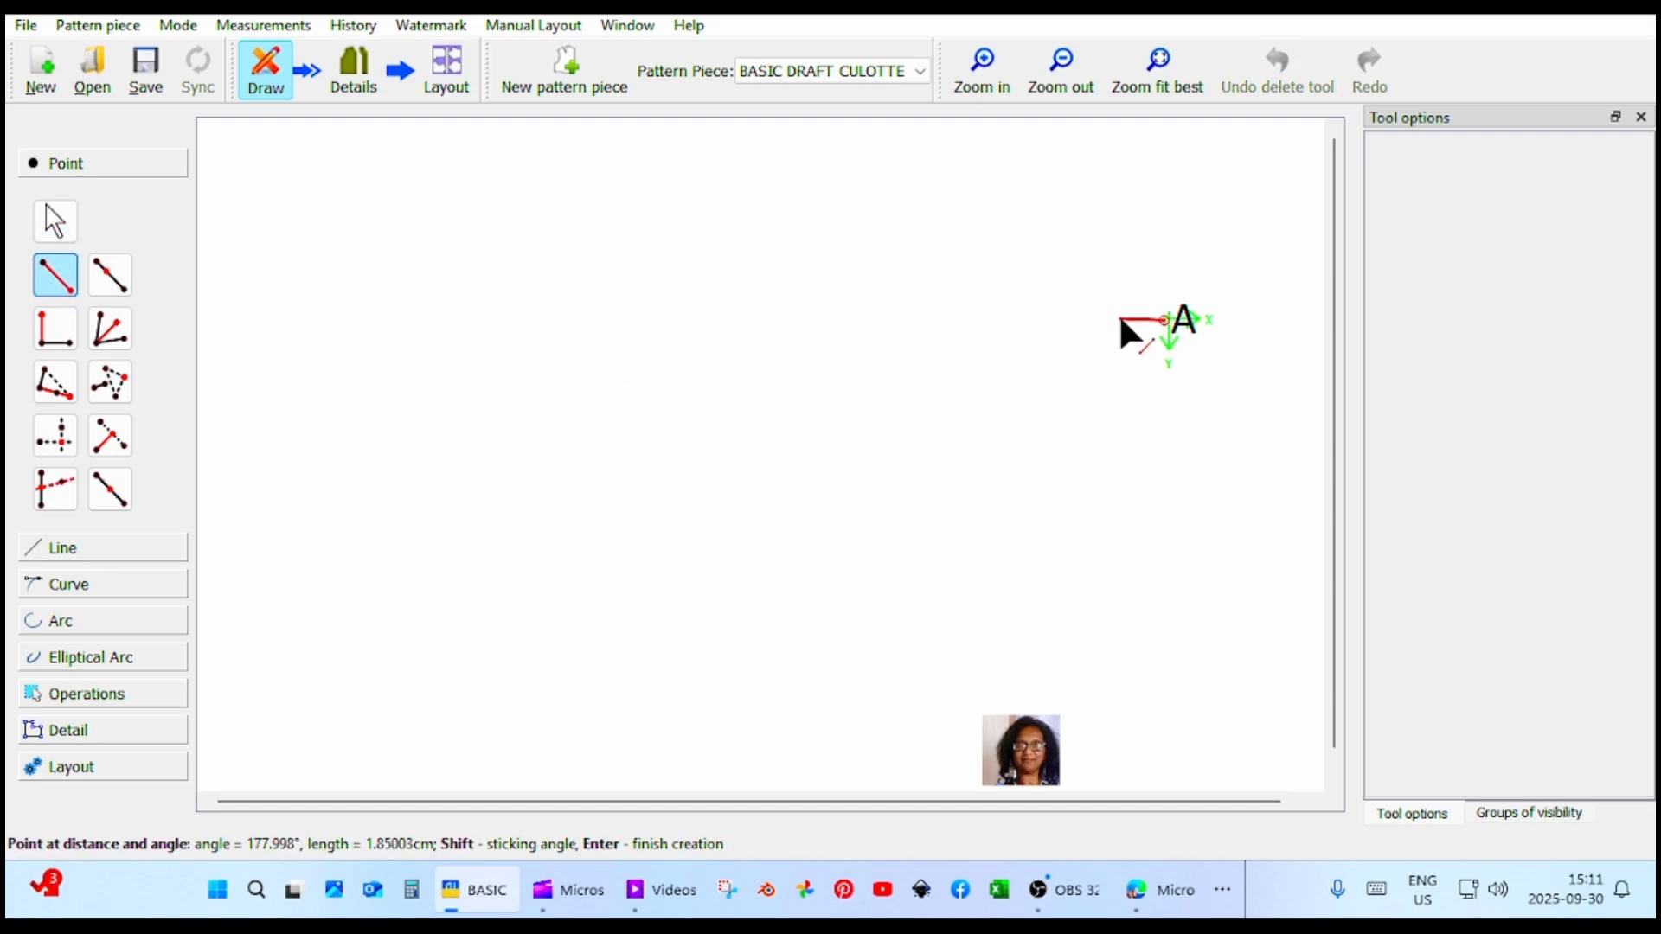
click(1112, 320)
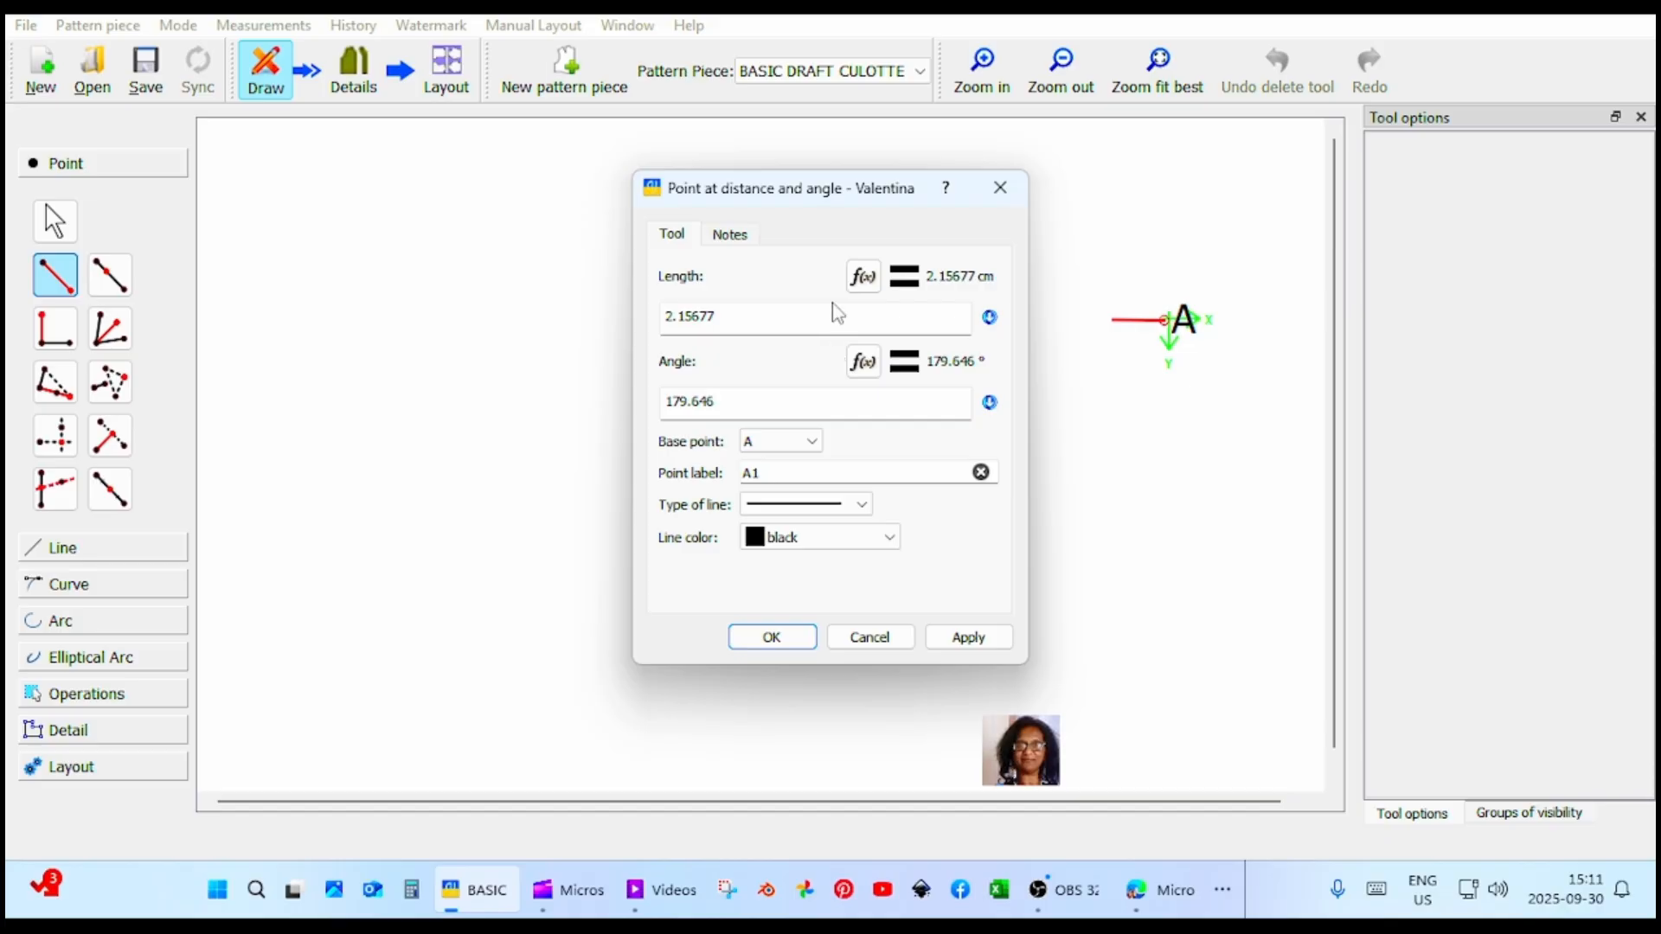
click(861, 278)
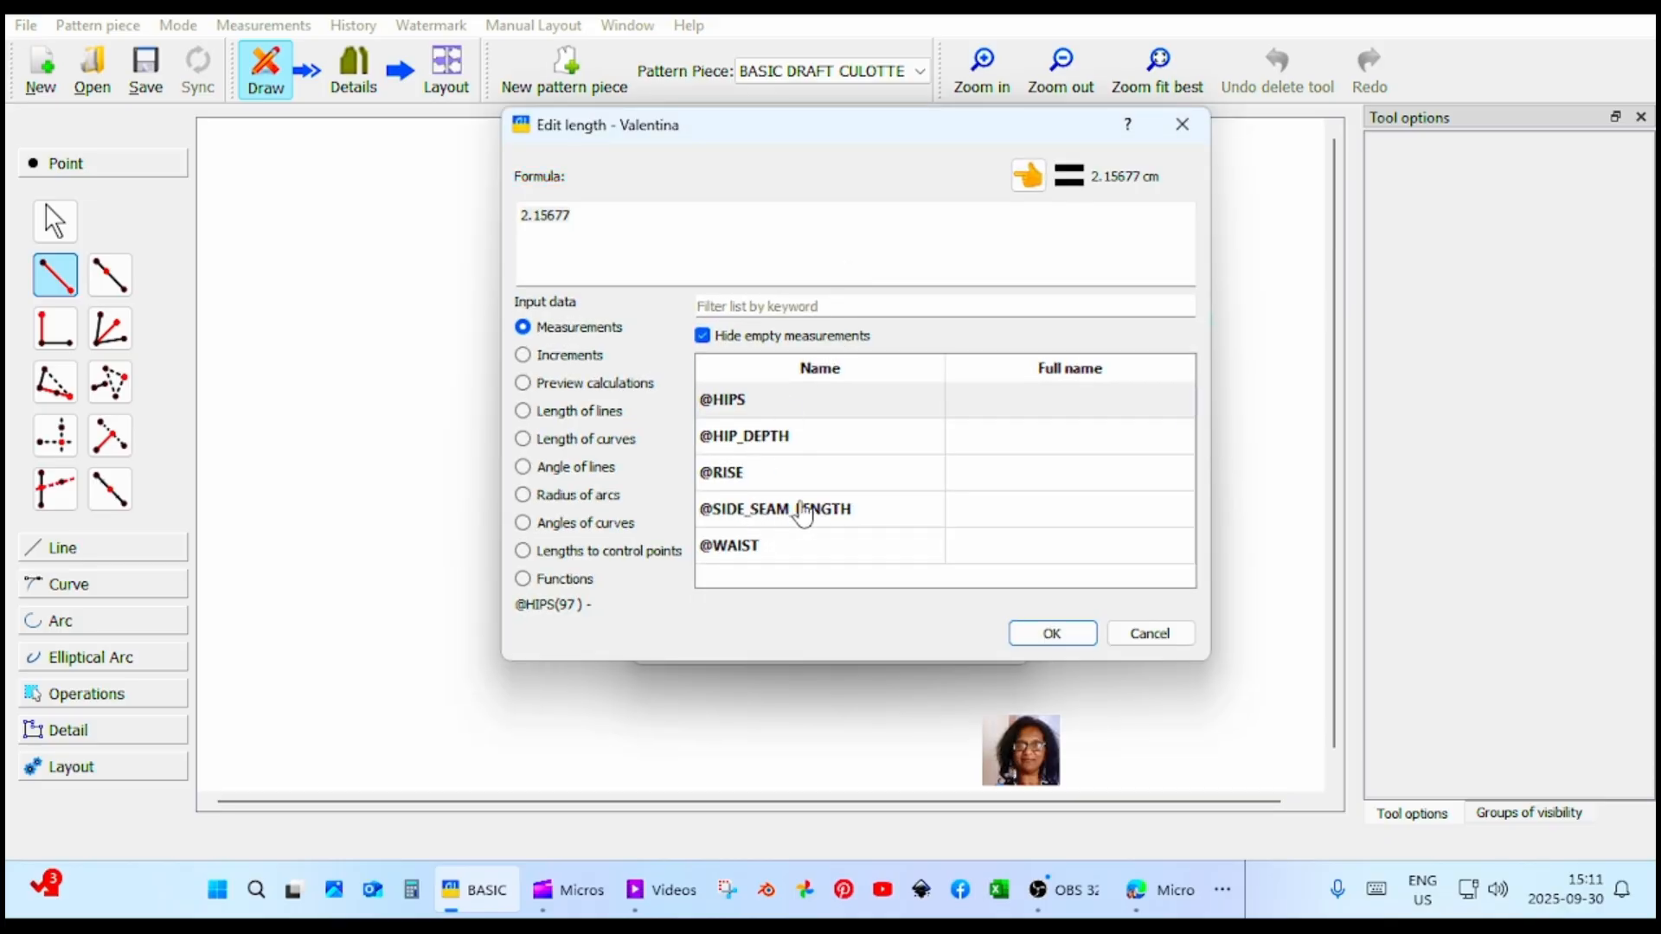
click(571, 355)
scroll(771, 426, down, 4)
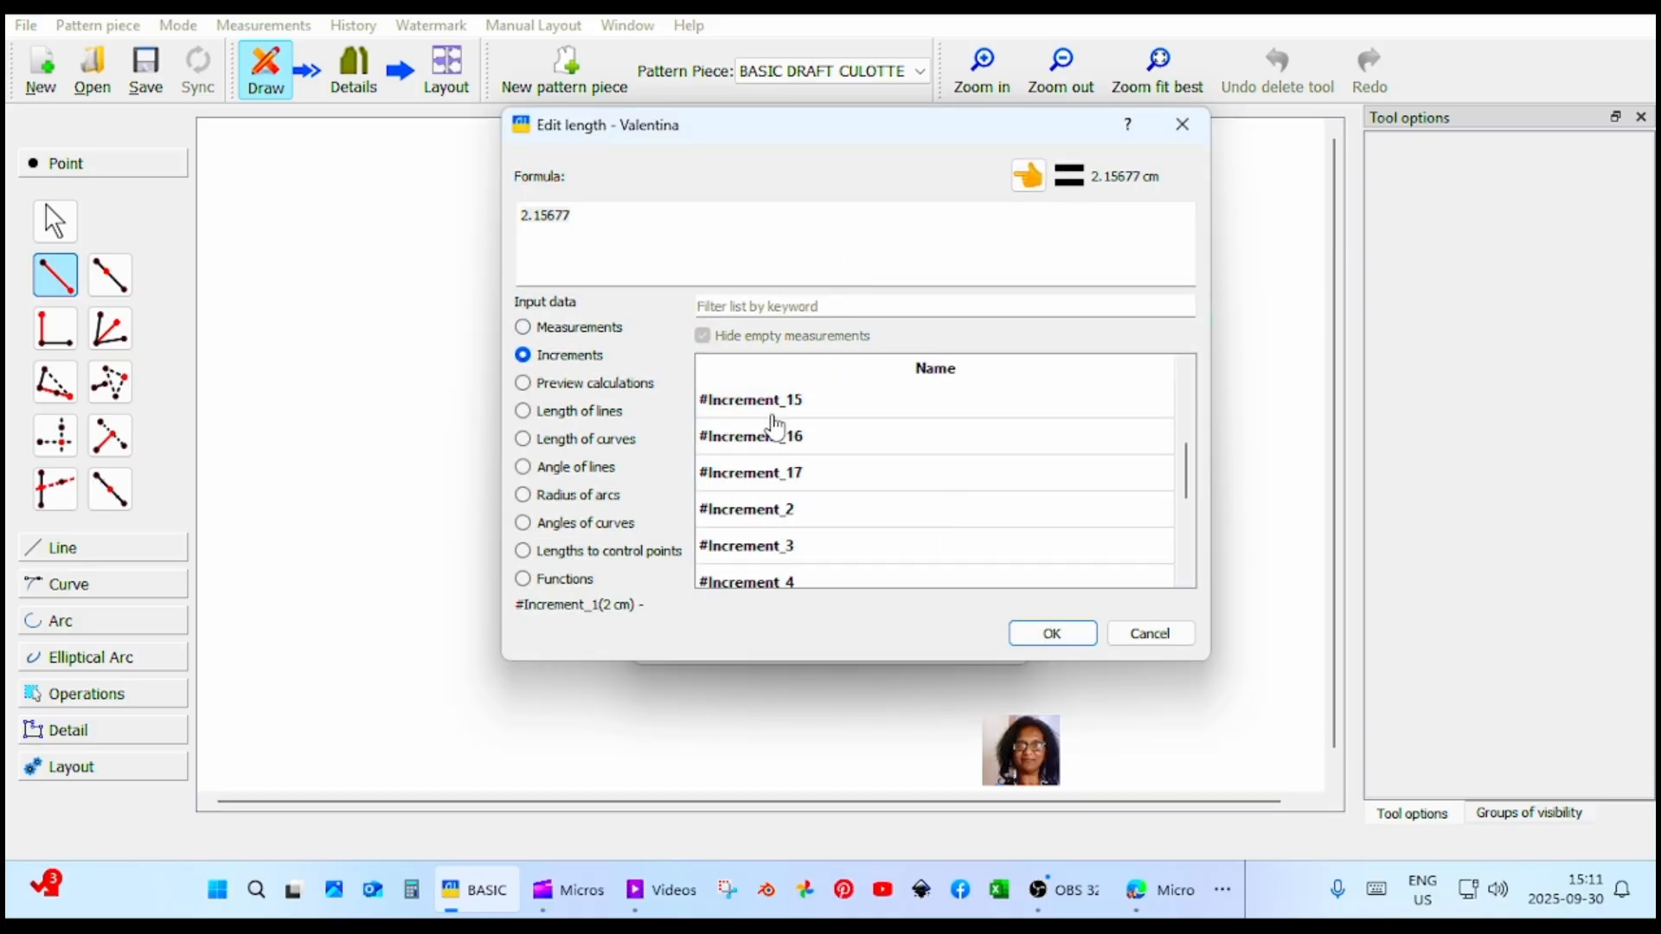
scroll(791, 461, up, 2)
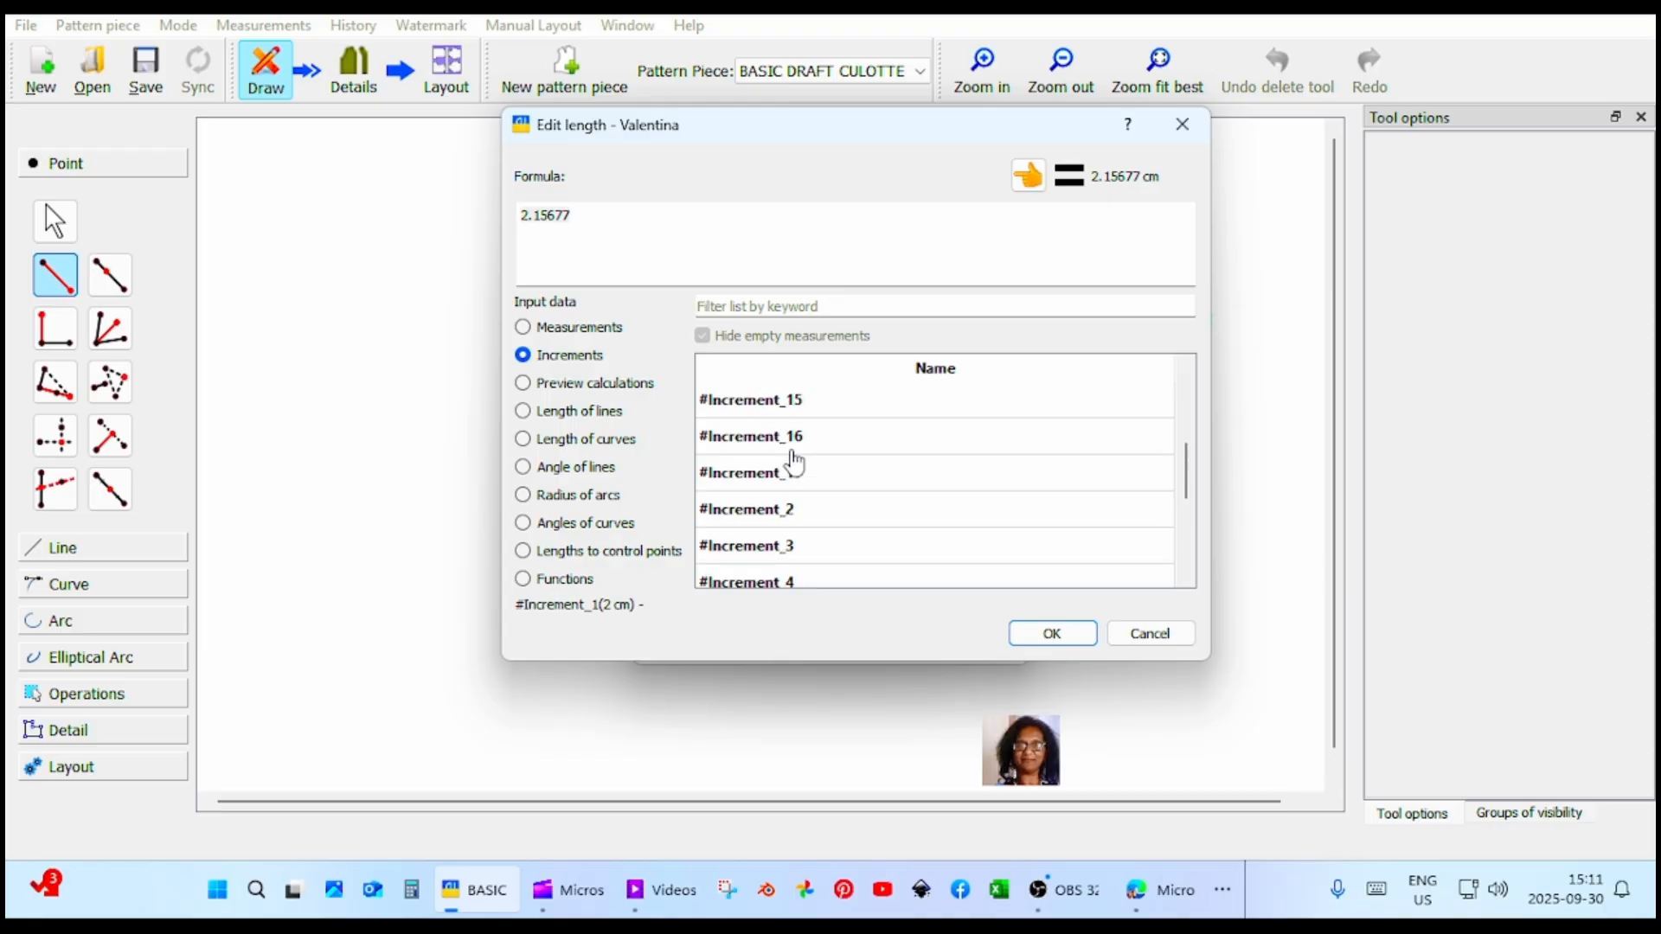
click(754, 513)
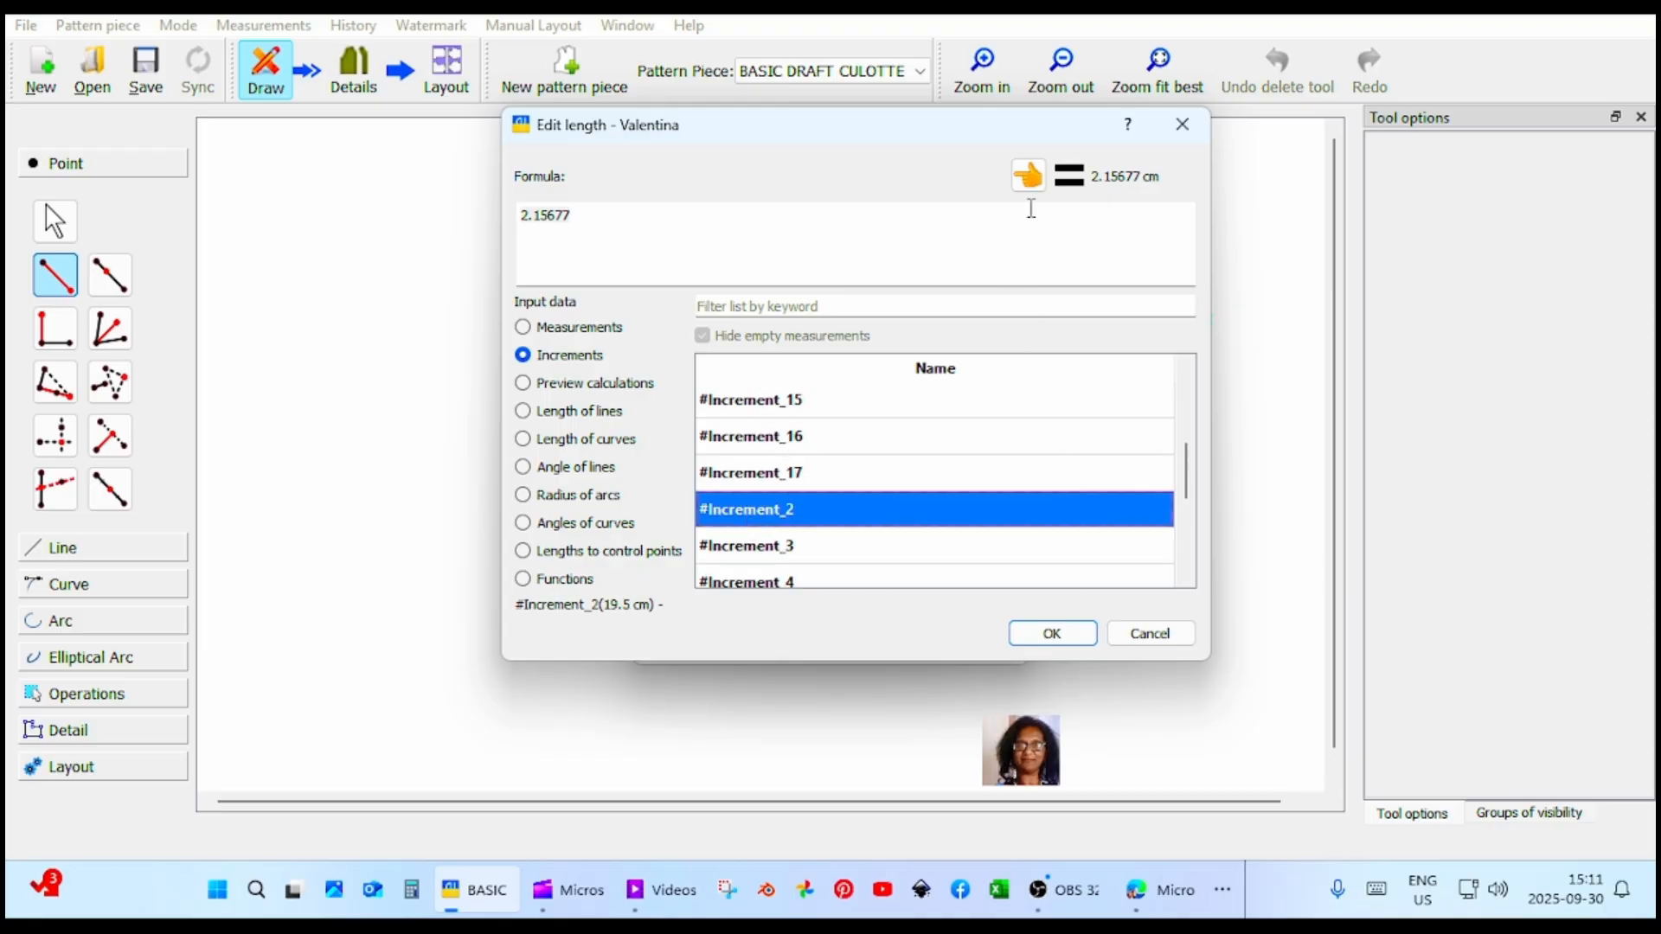
click(1027, 176)
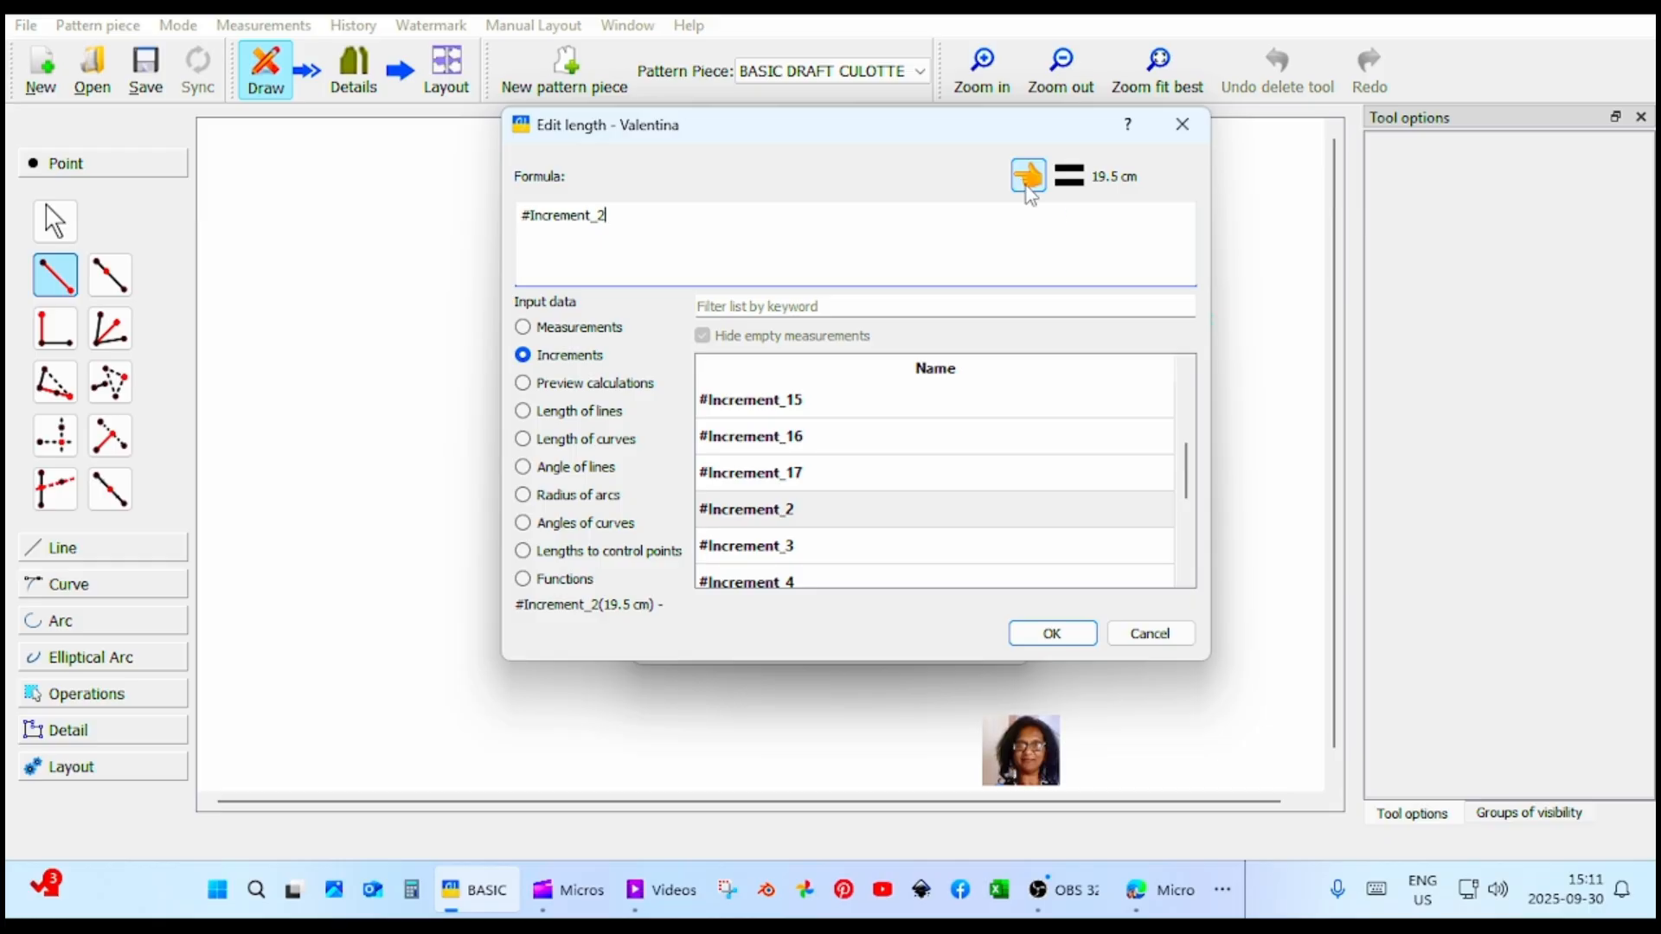
click(1052, 636)
click(996, 643)
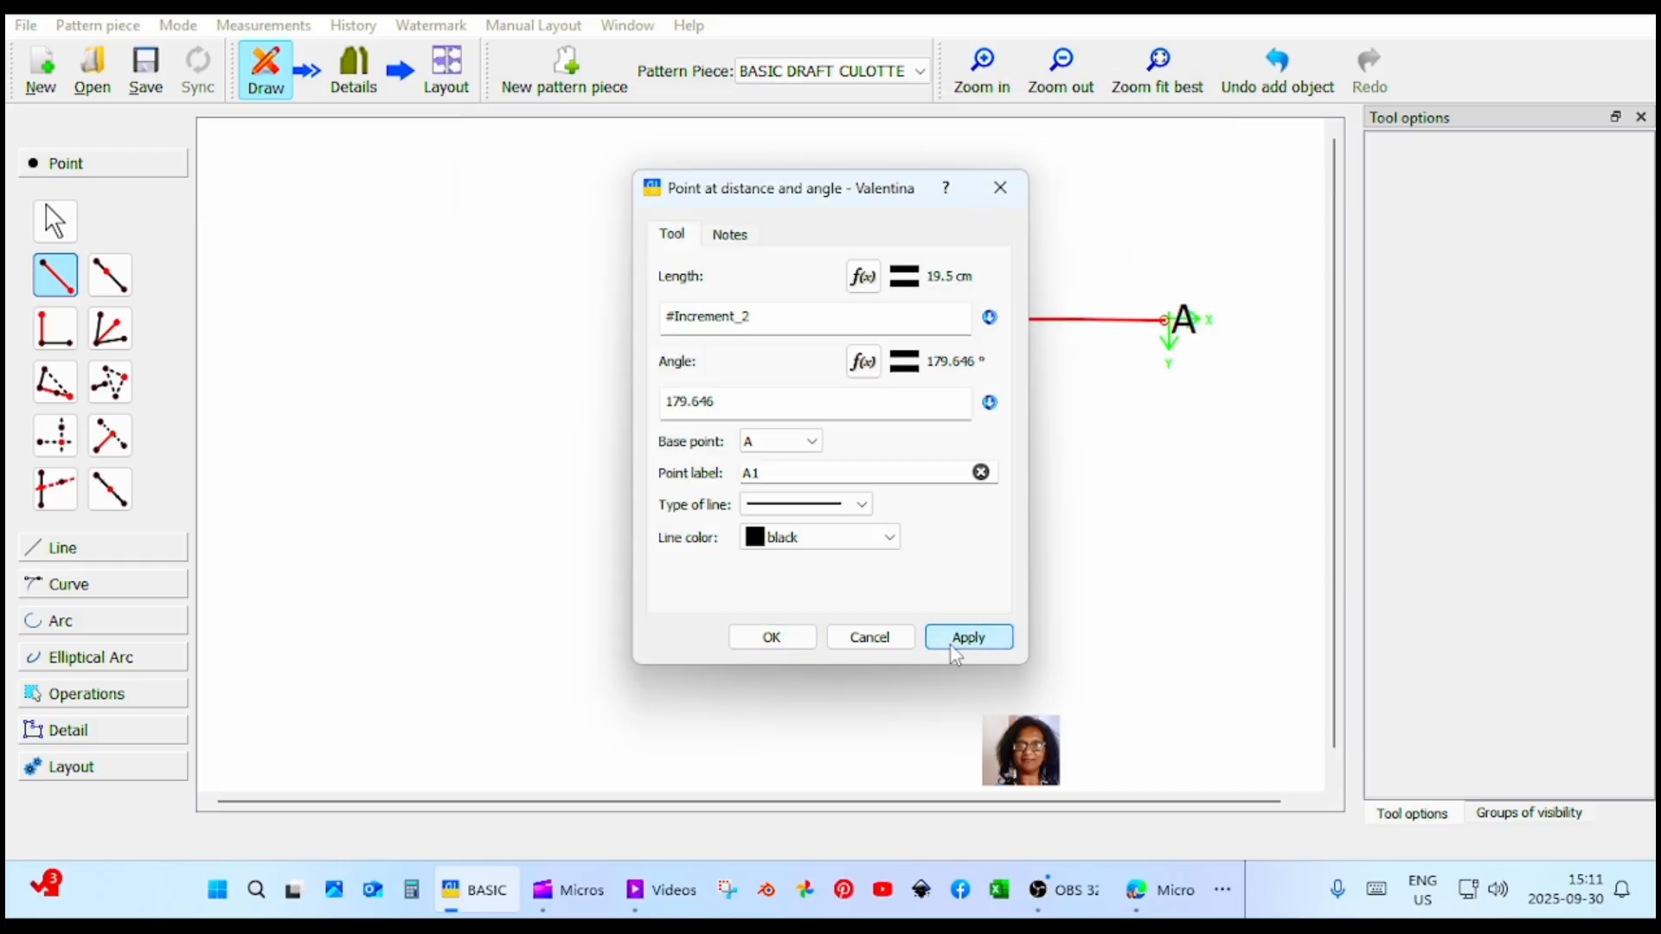
click(769, 638)
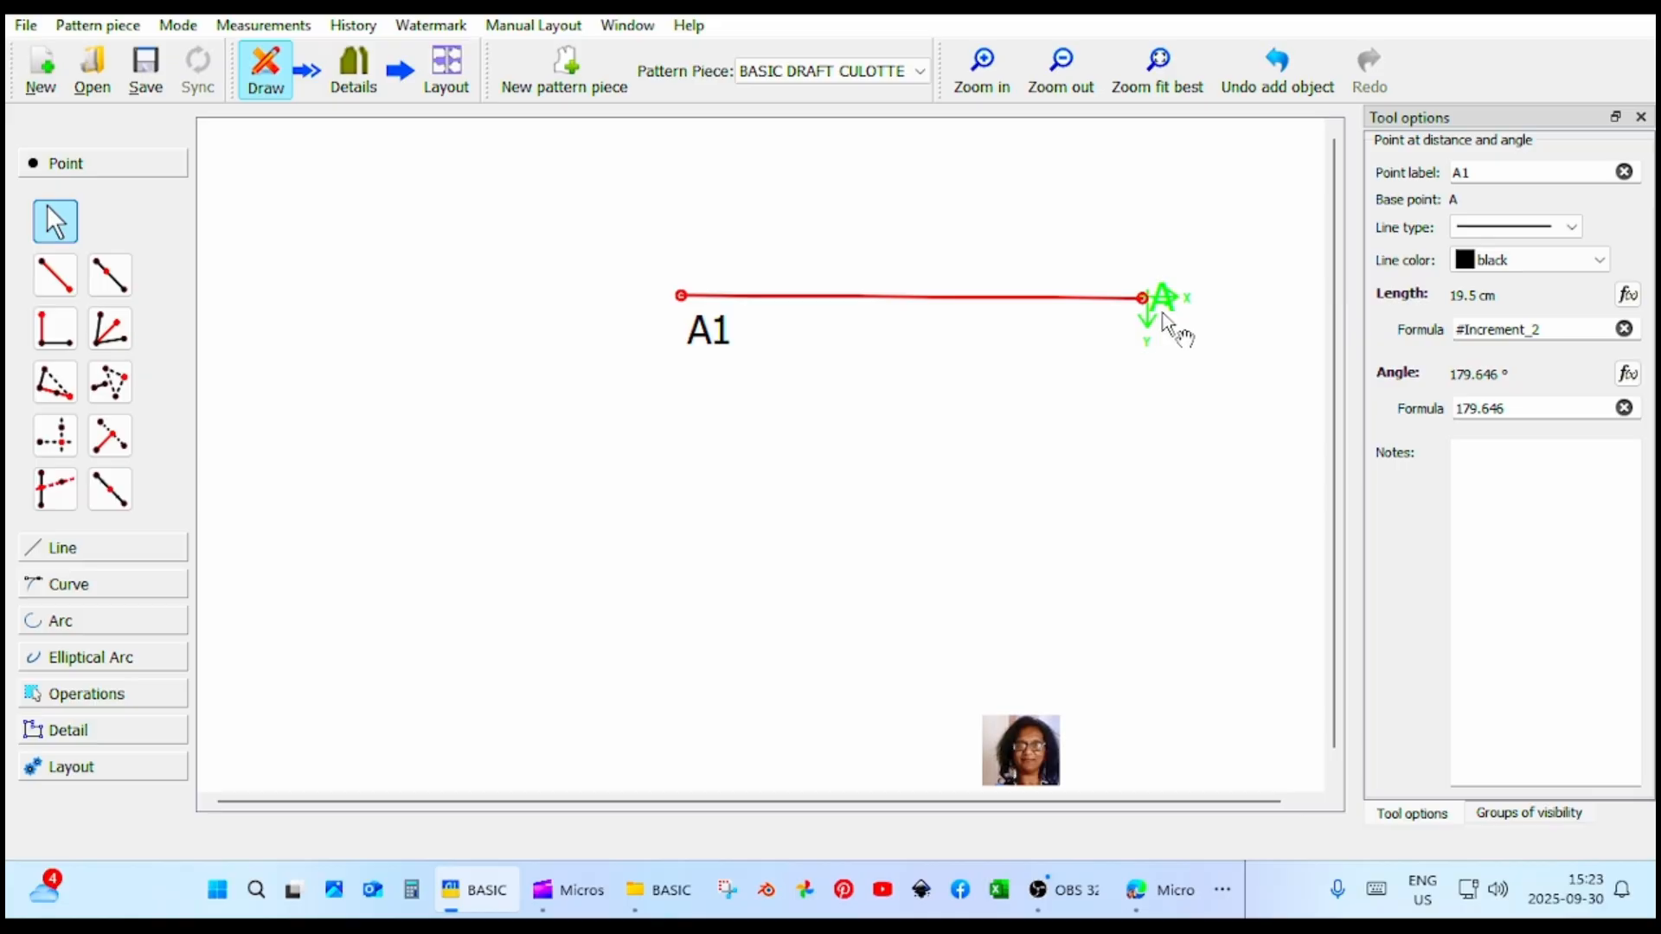
Nudge base point A slightly and add a point straight below it at 270° with length #Increment_1.
drag(1140, 303, 1145, 306)
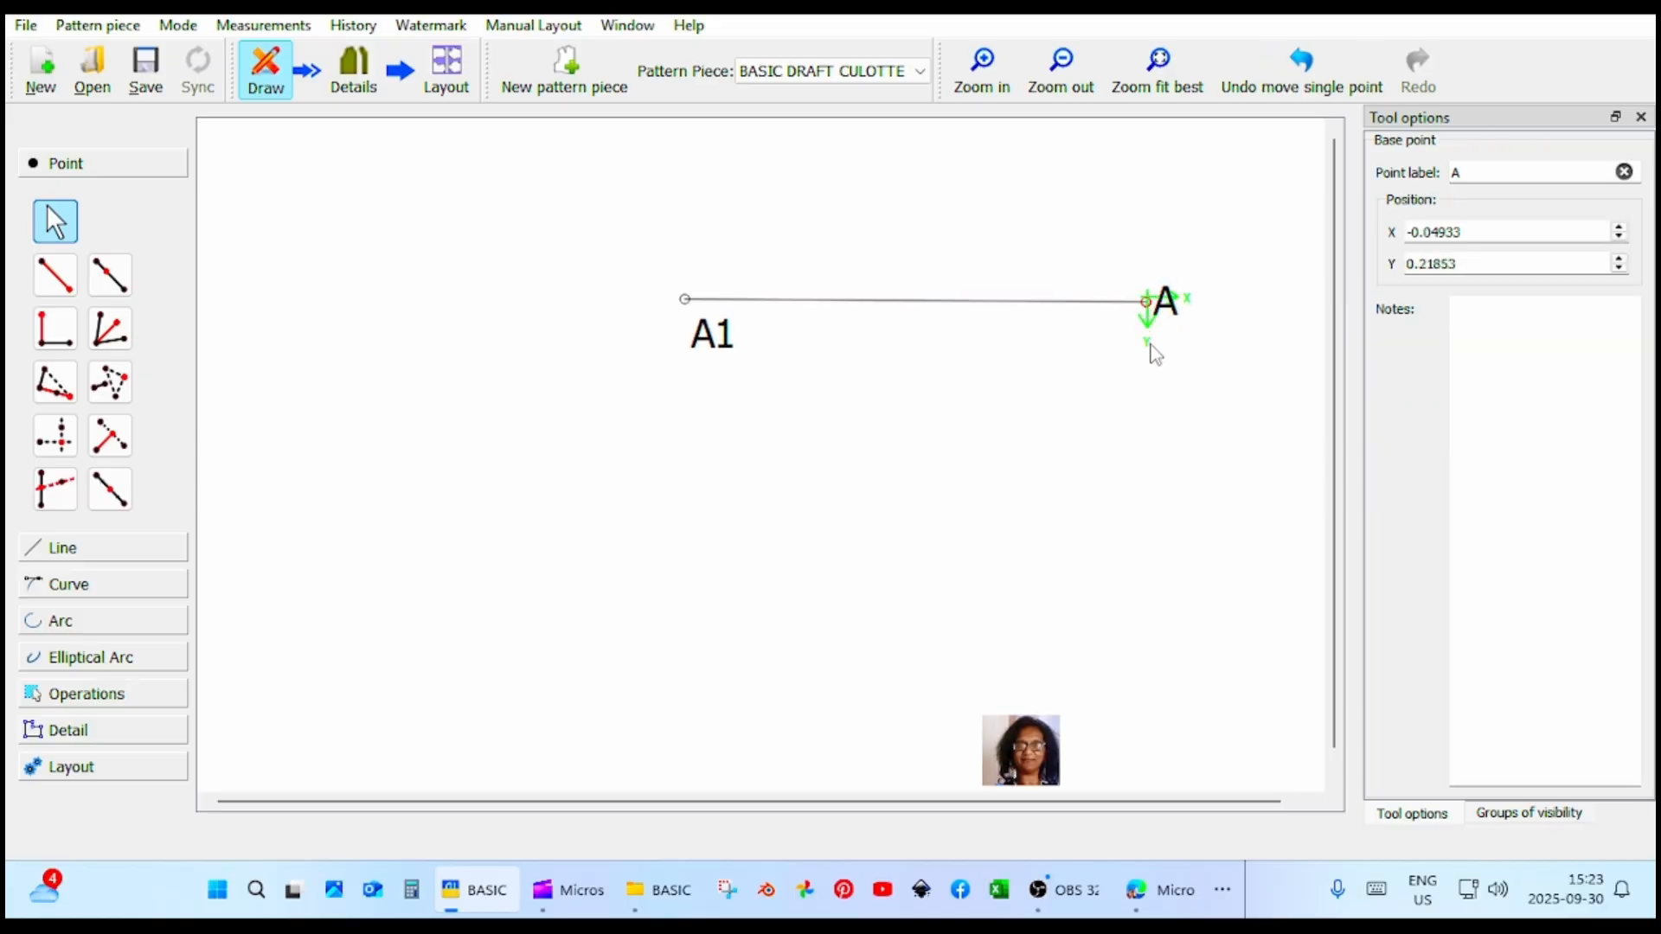
click(54, 275)
click(1145, 302)
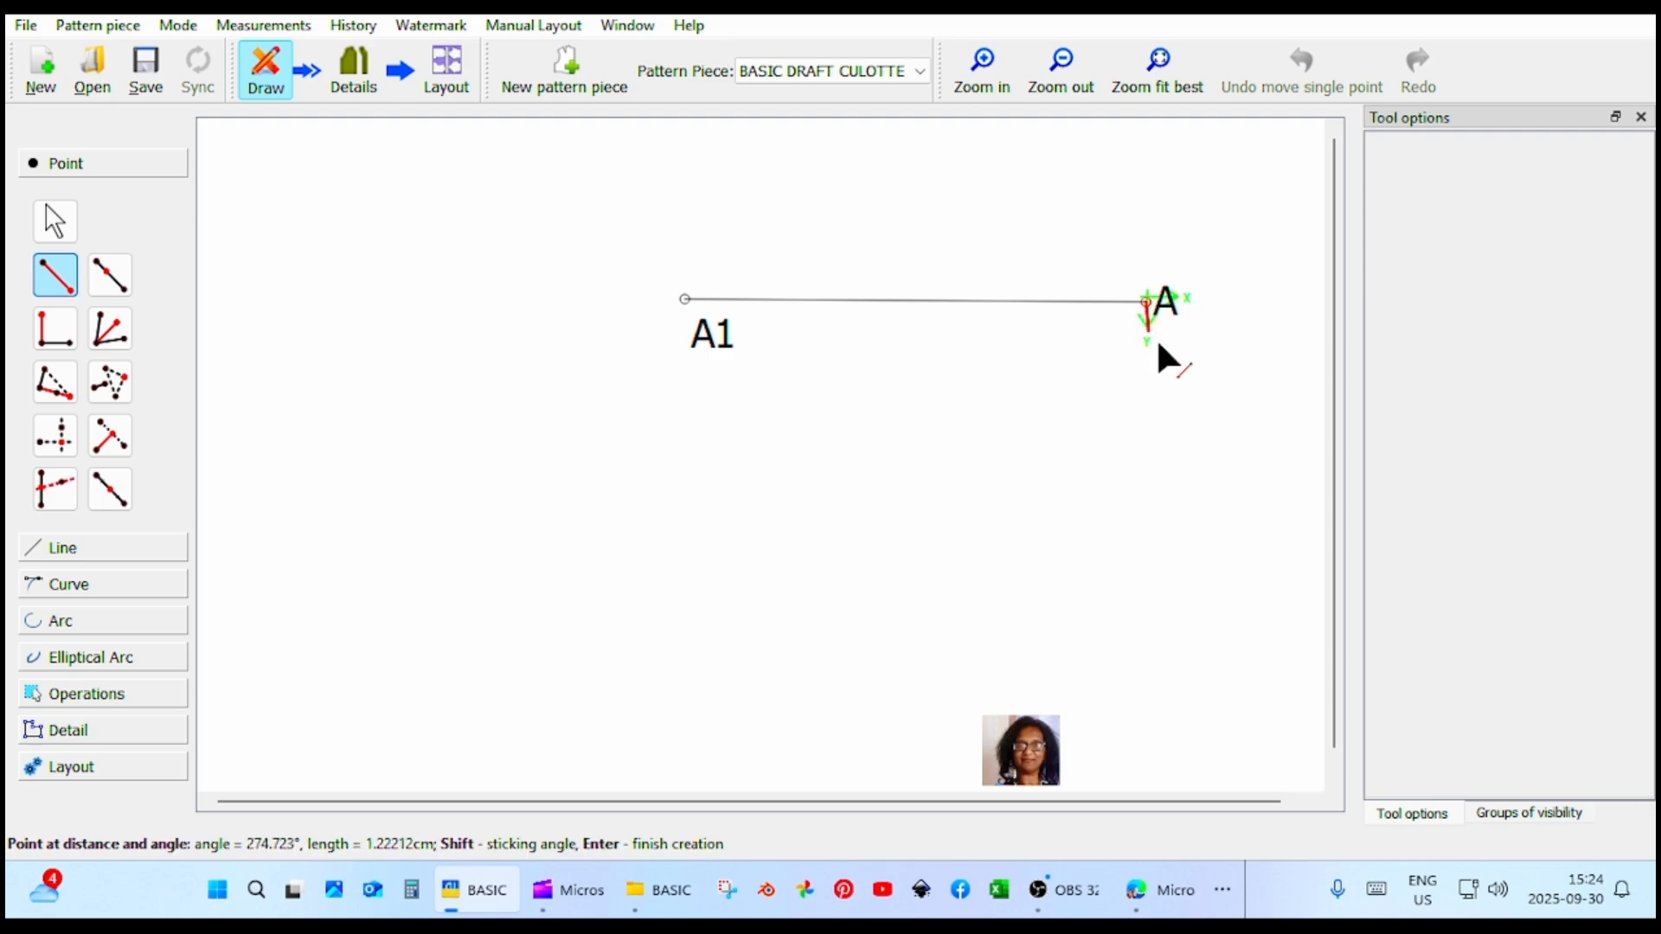
click(1149, 379)
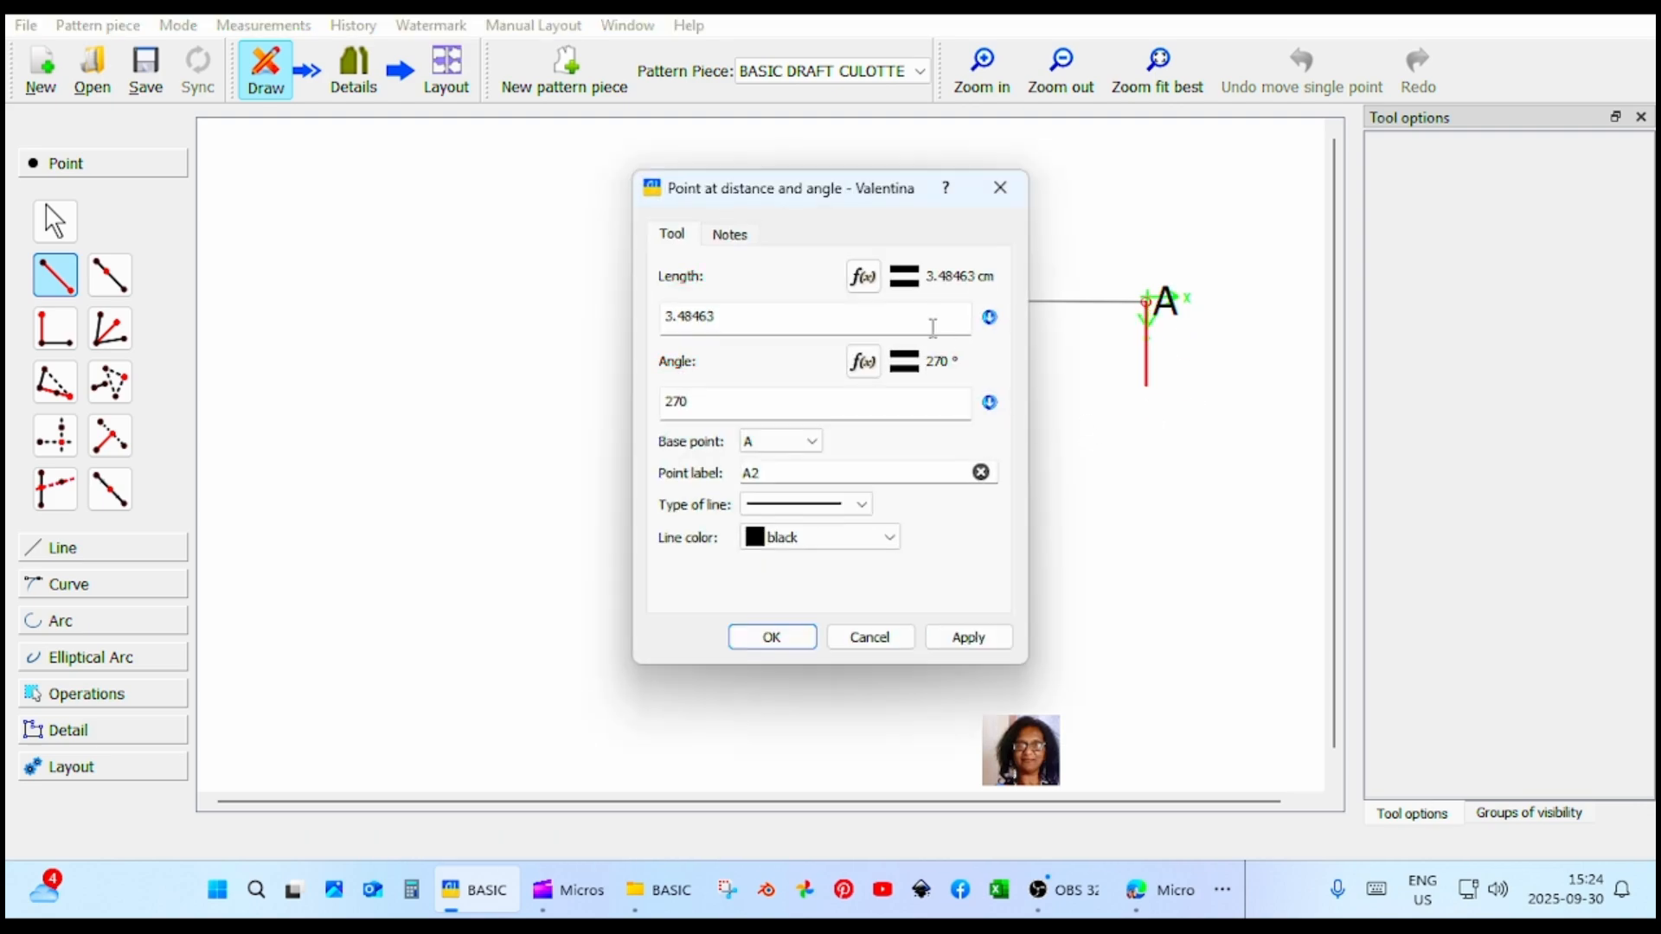
click(862, 277)
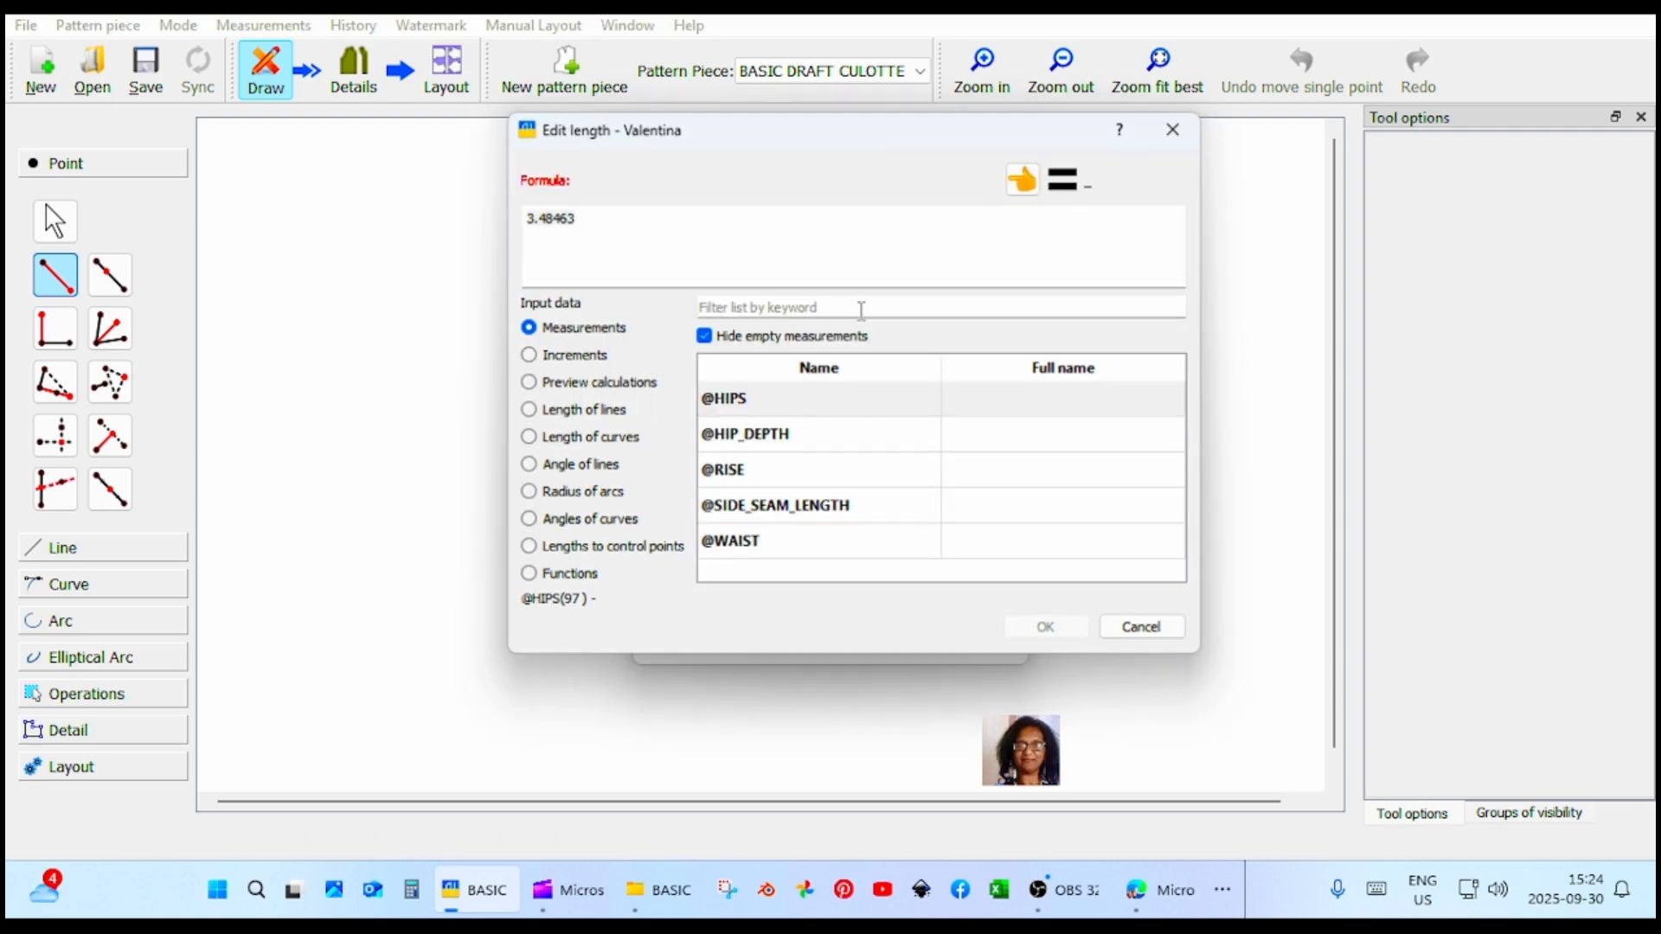
click(524, 356)
click(782, 402)
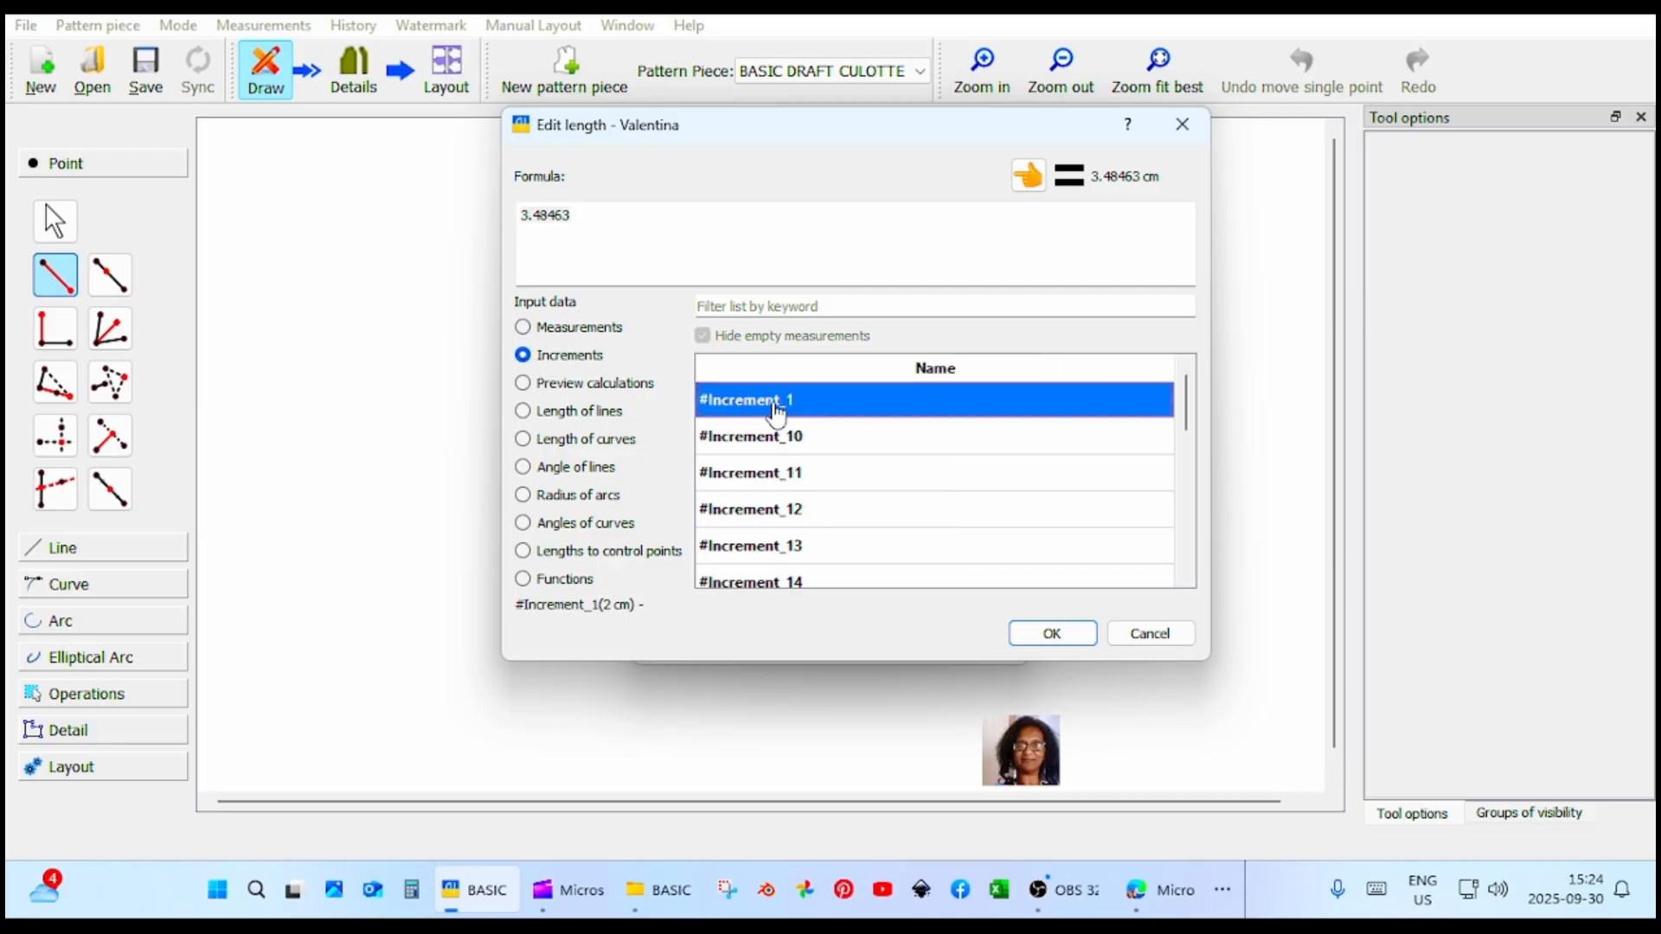
click(1028, 177)
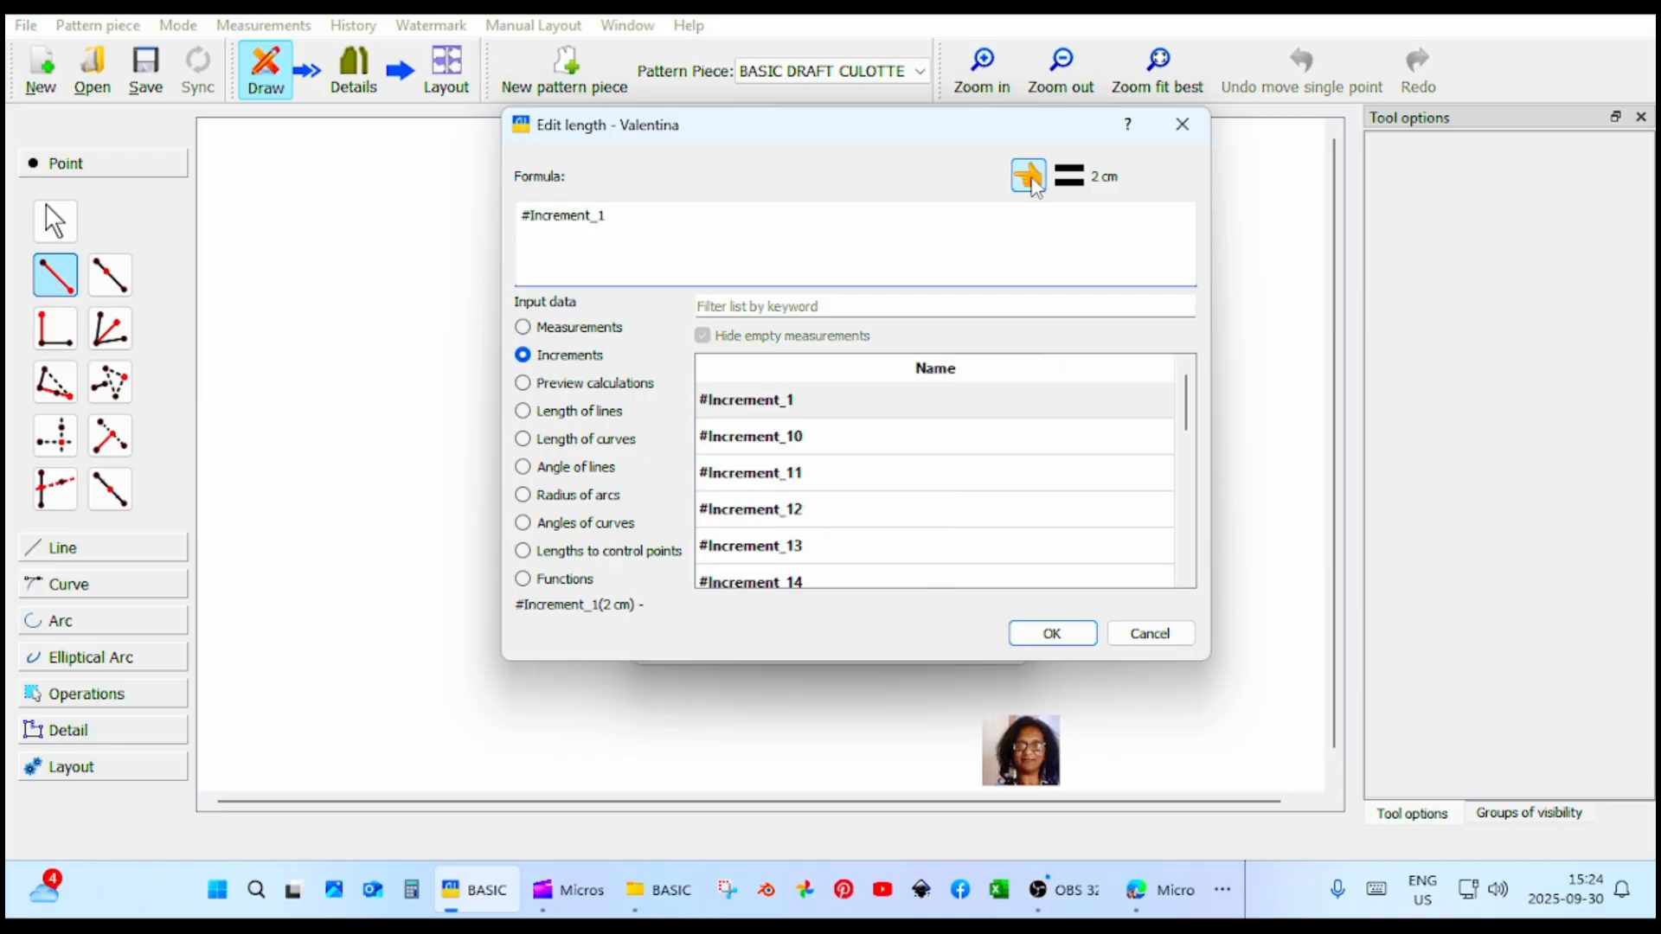
click(1052, 636)
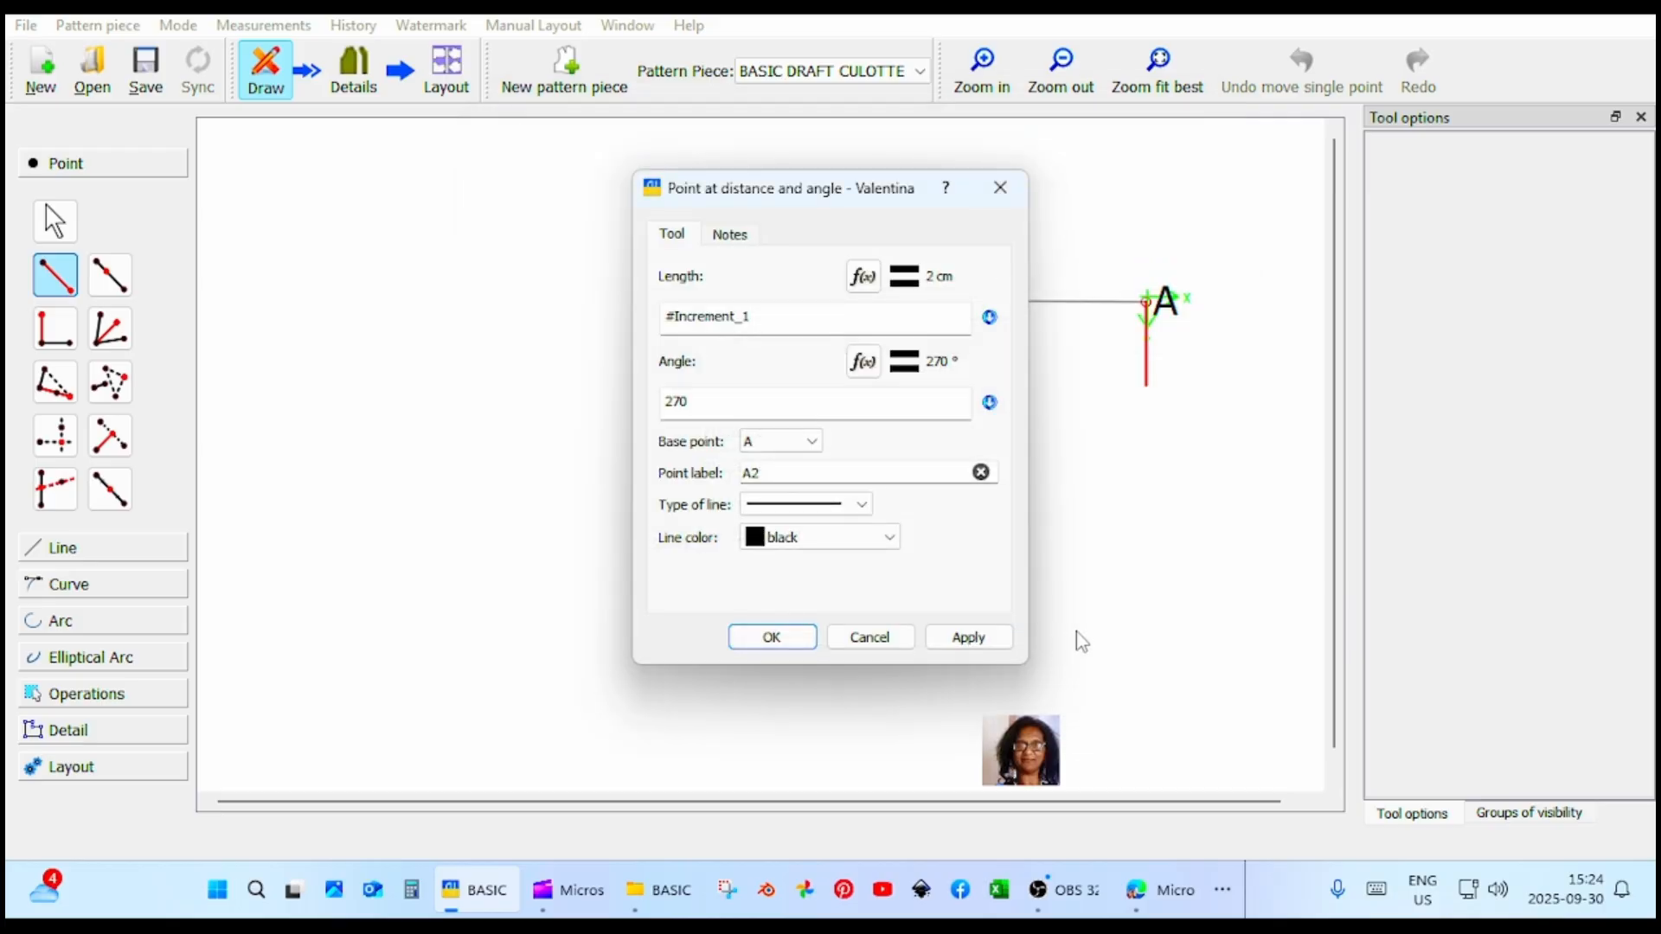
click(967, 640)
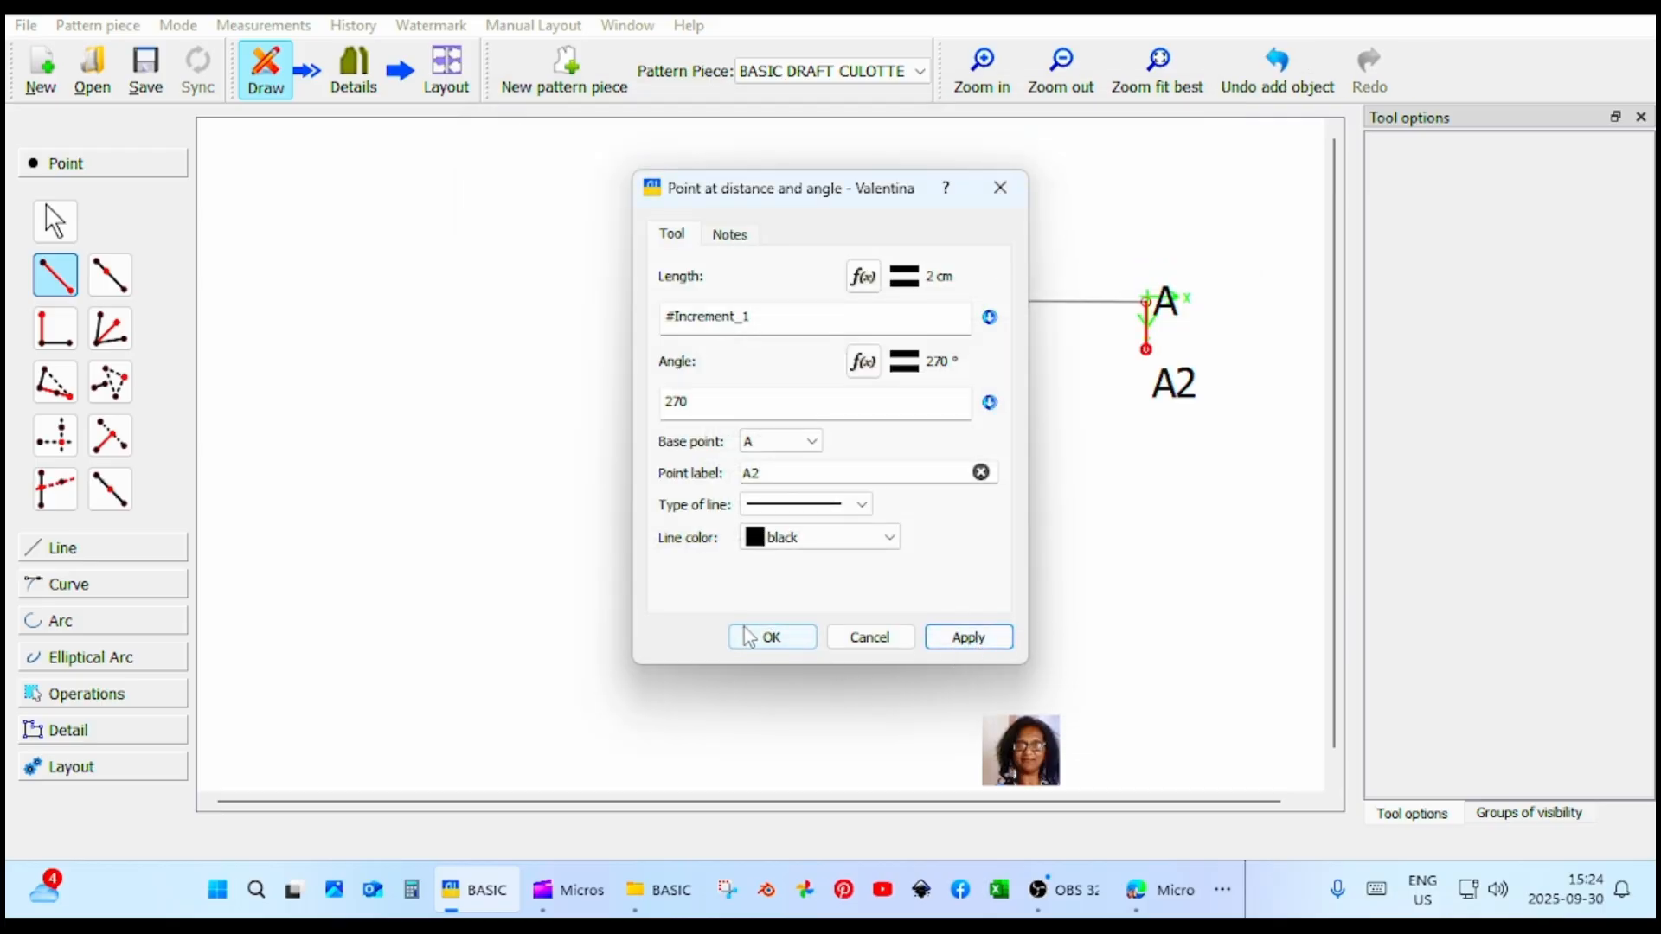
click(770, 638)
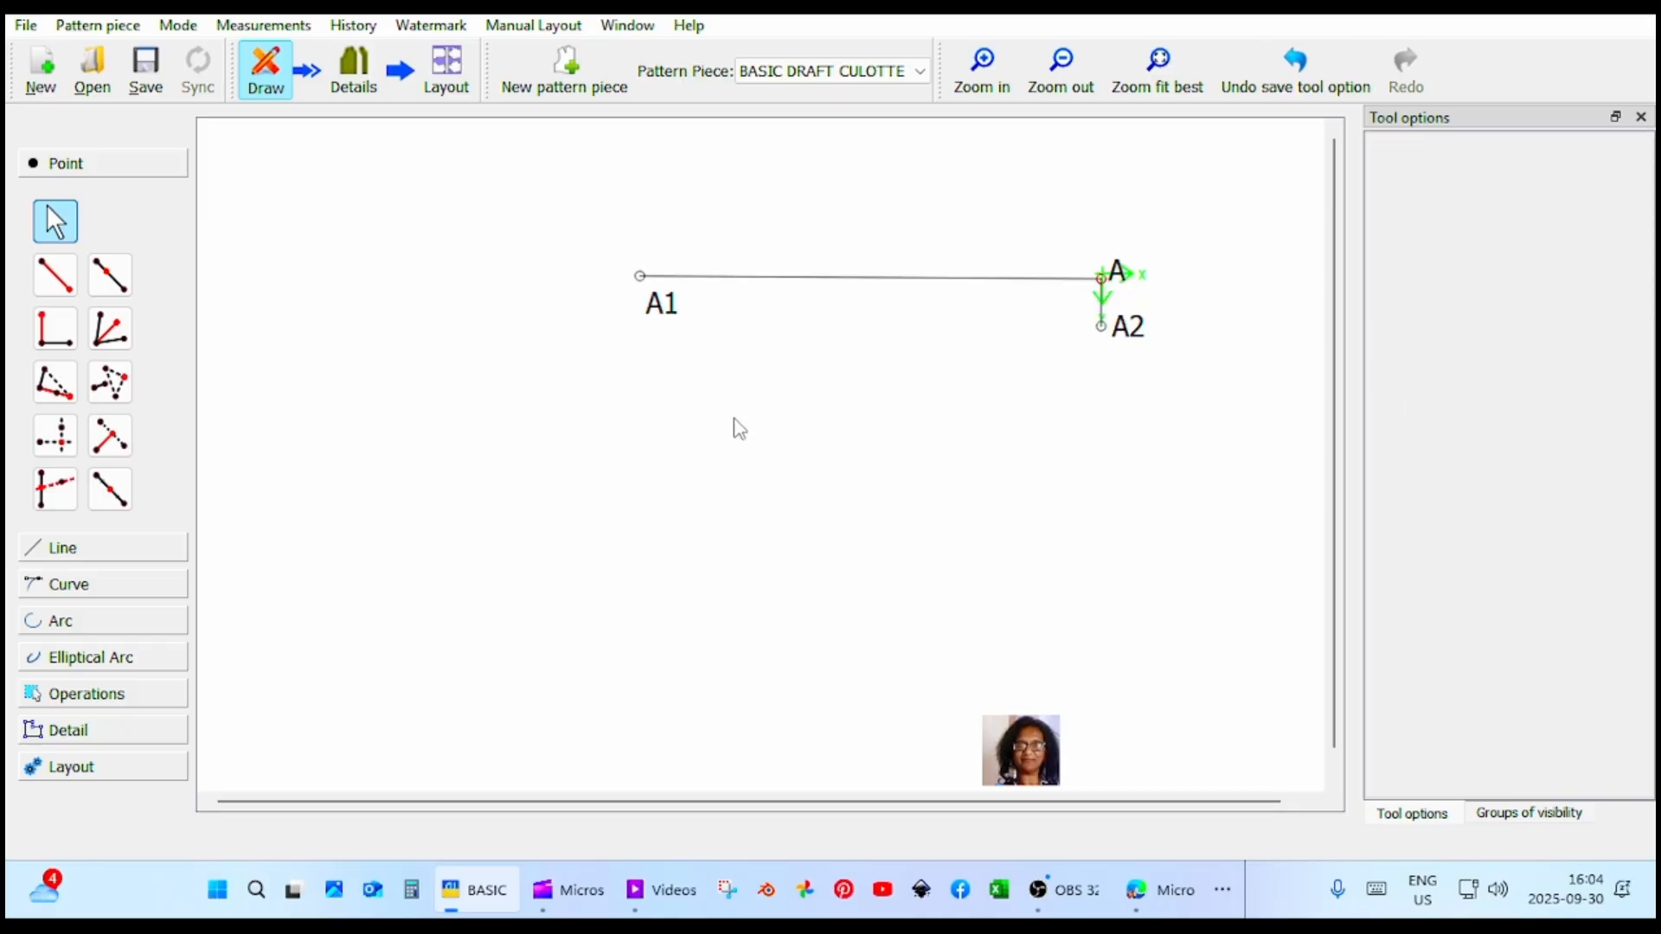
Draw a simple curve from point A1 to point A2 for the waistline.
click(141, 592)
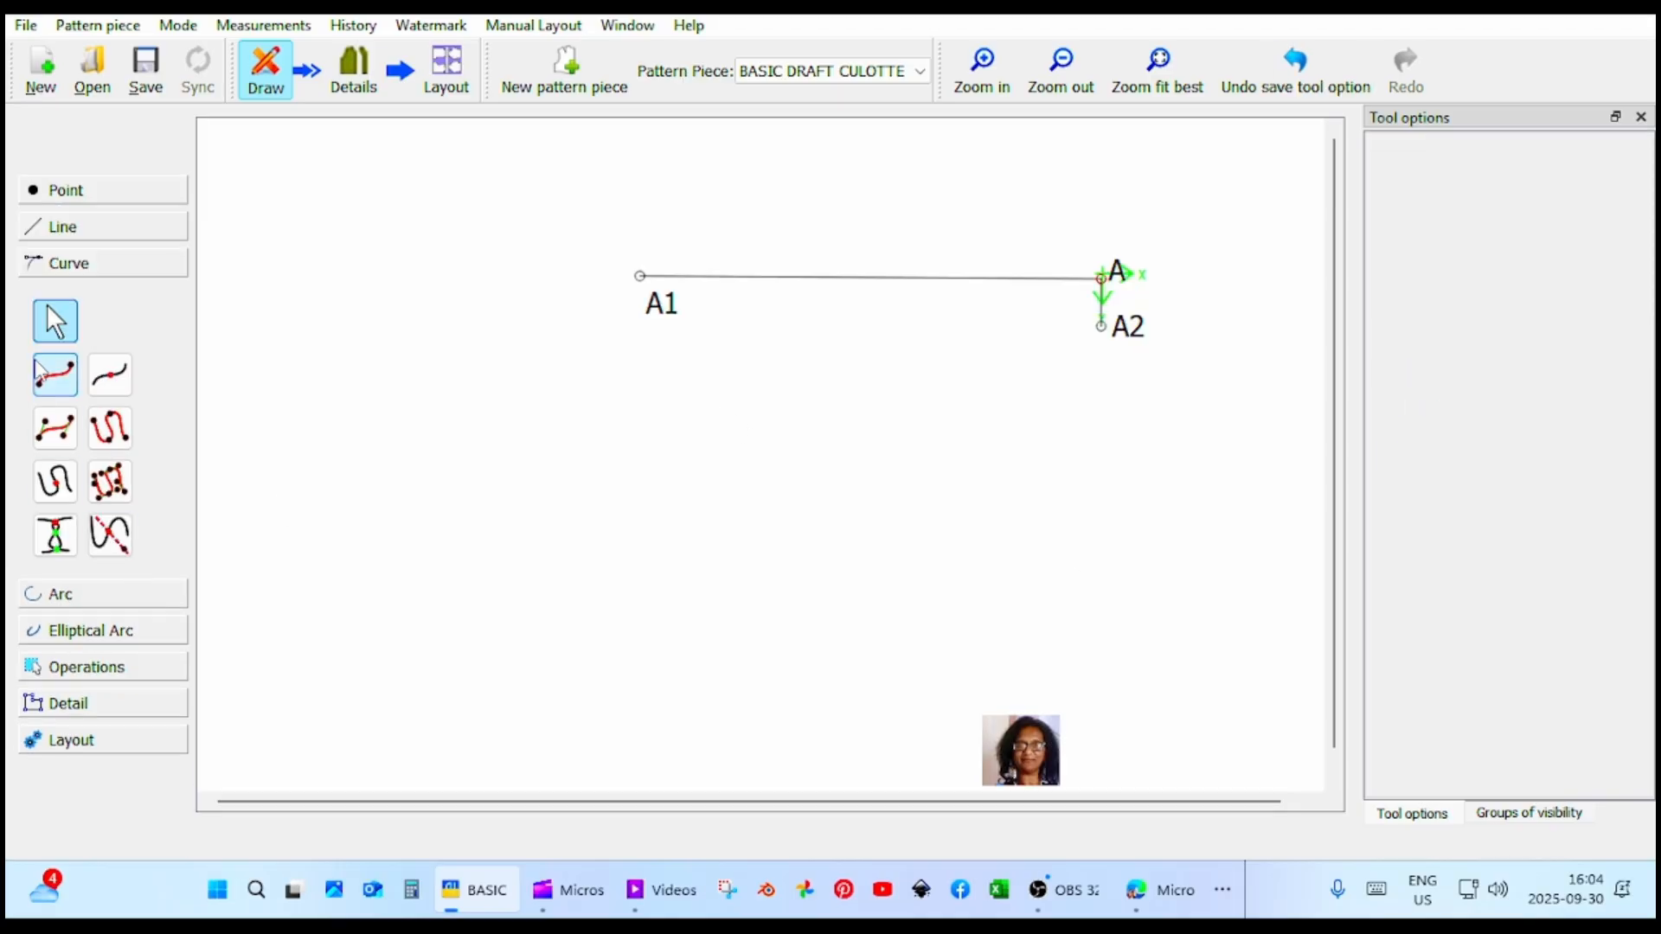
click(56, 375)
click(657, 308)
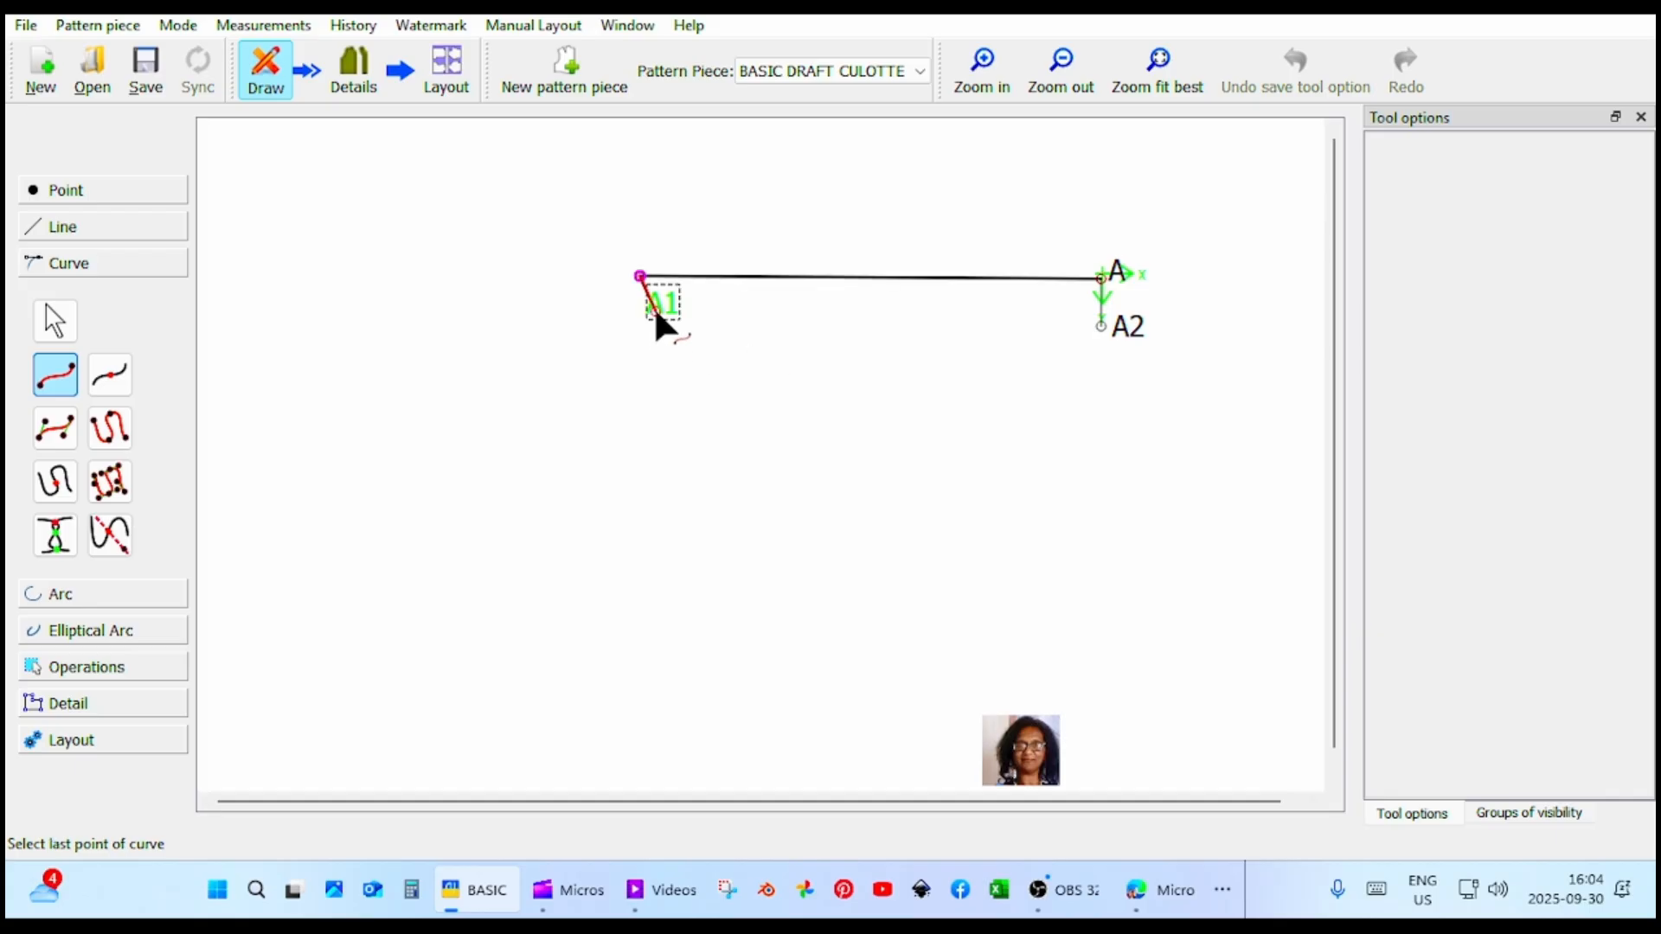
click(1102, 323)
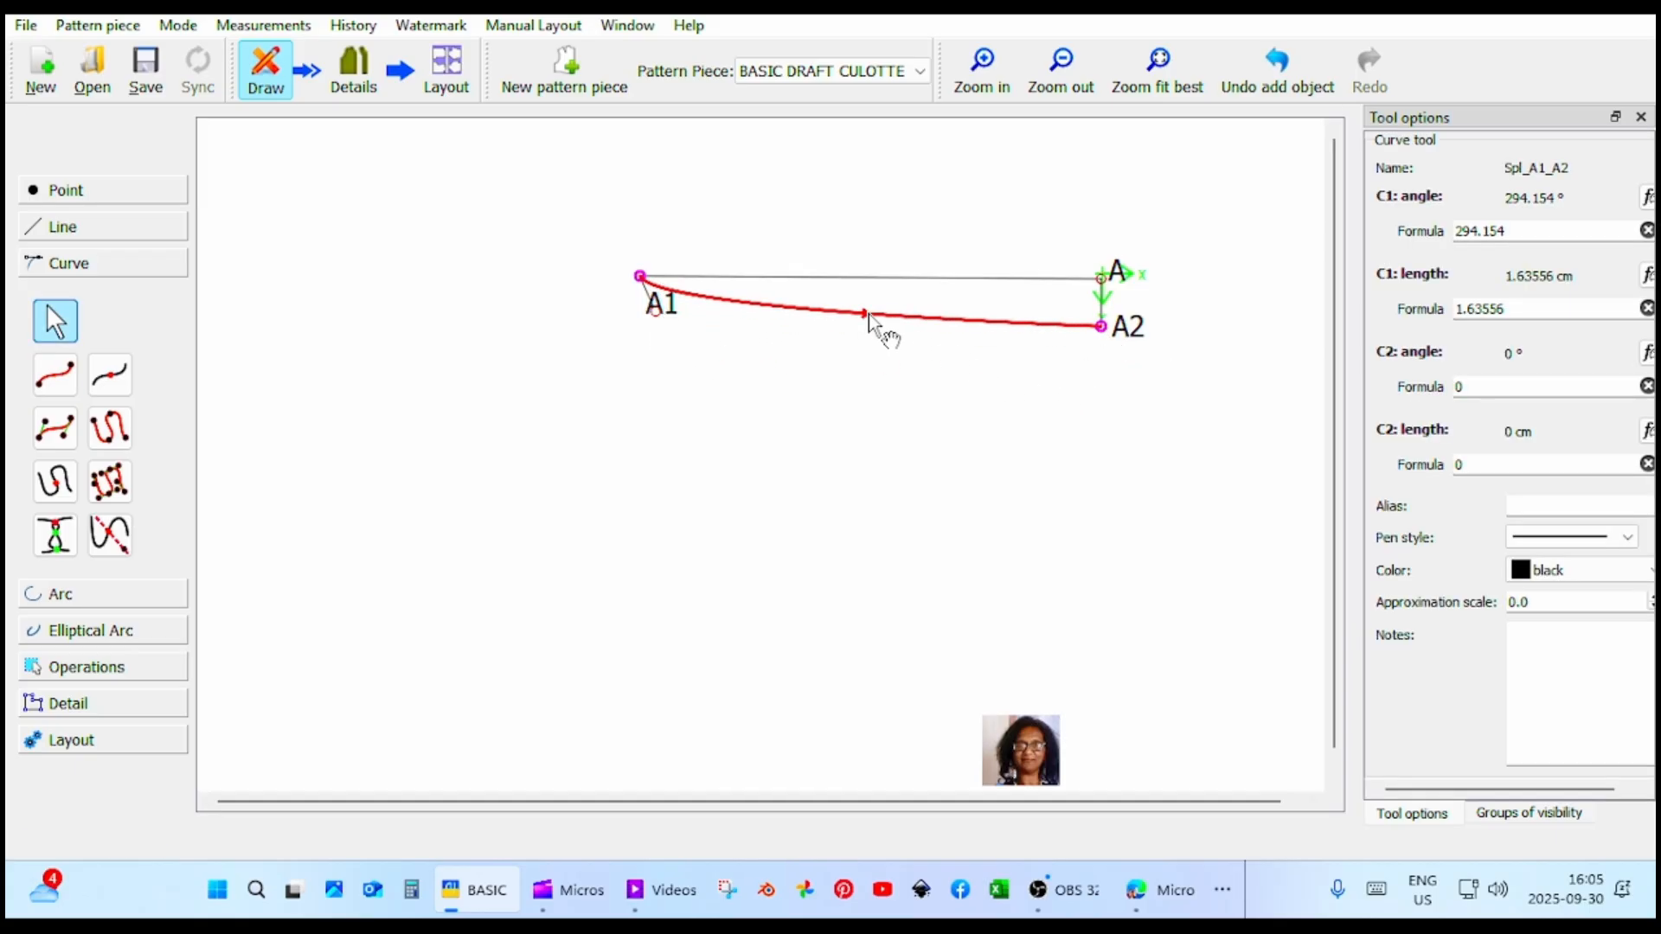
Shape the waist curve with control handles of about 2.3 cm, at about 330° from A1 and 180° from A2.
drag(868, 315, 874, 308)
drag(665, 306, 689, 308)
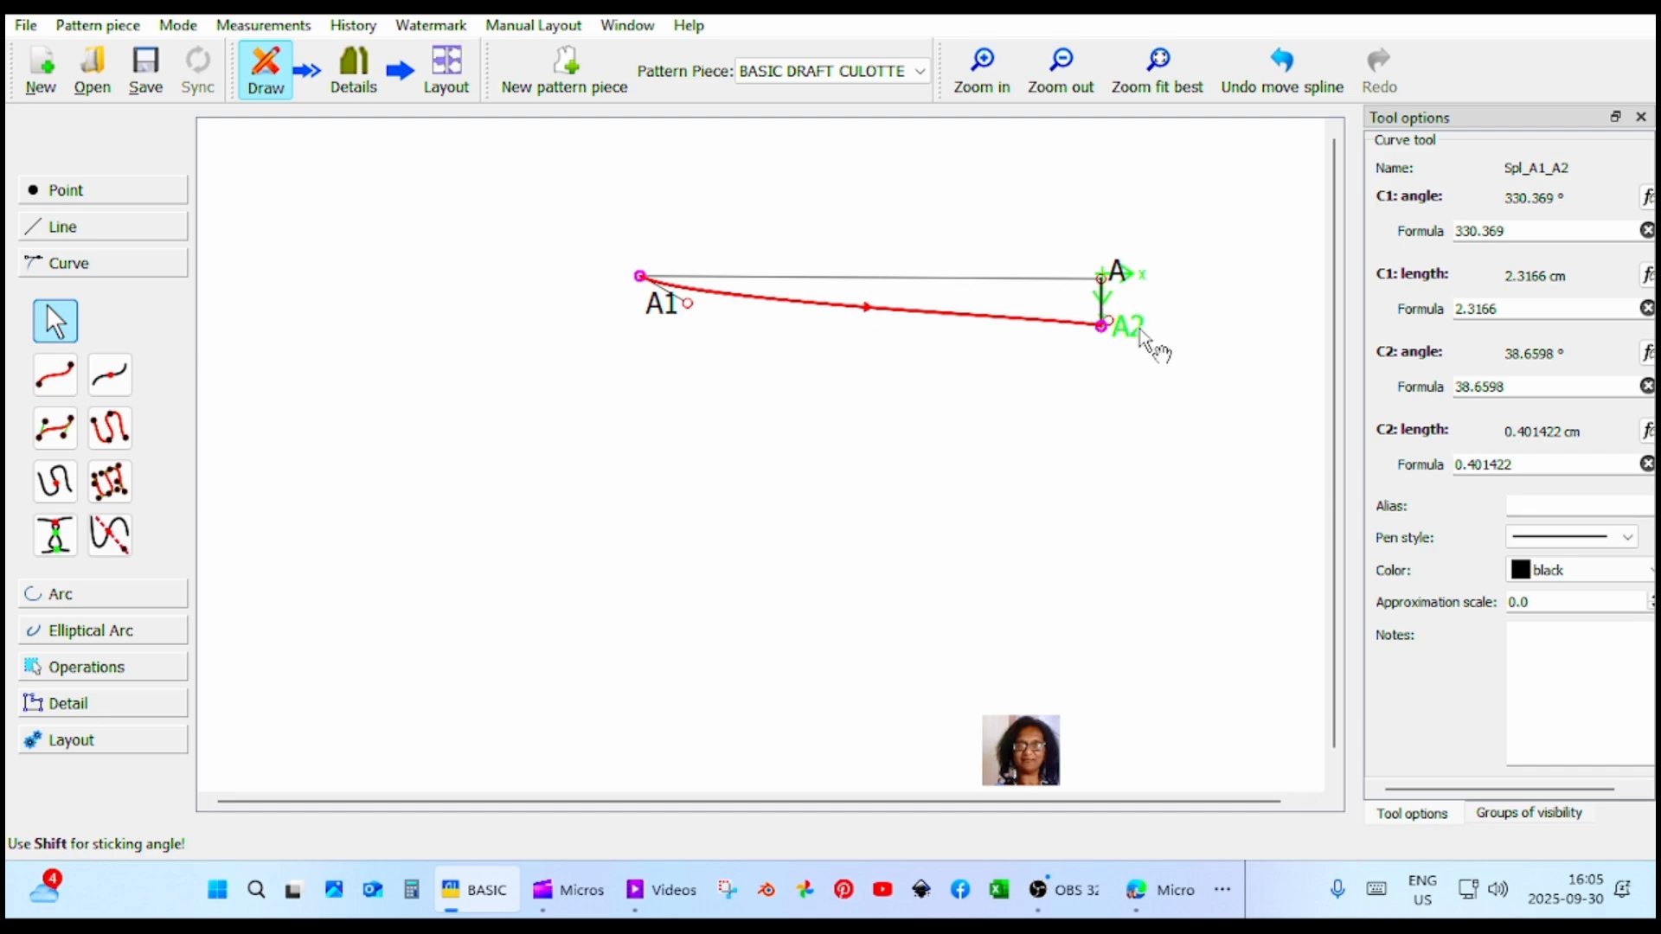
drag(1105, 325, 1047, 332)
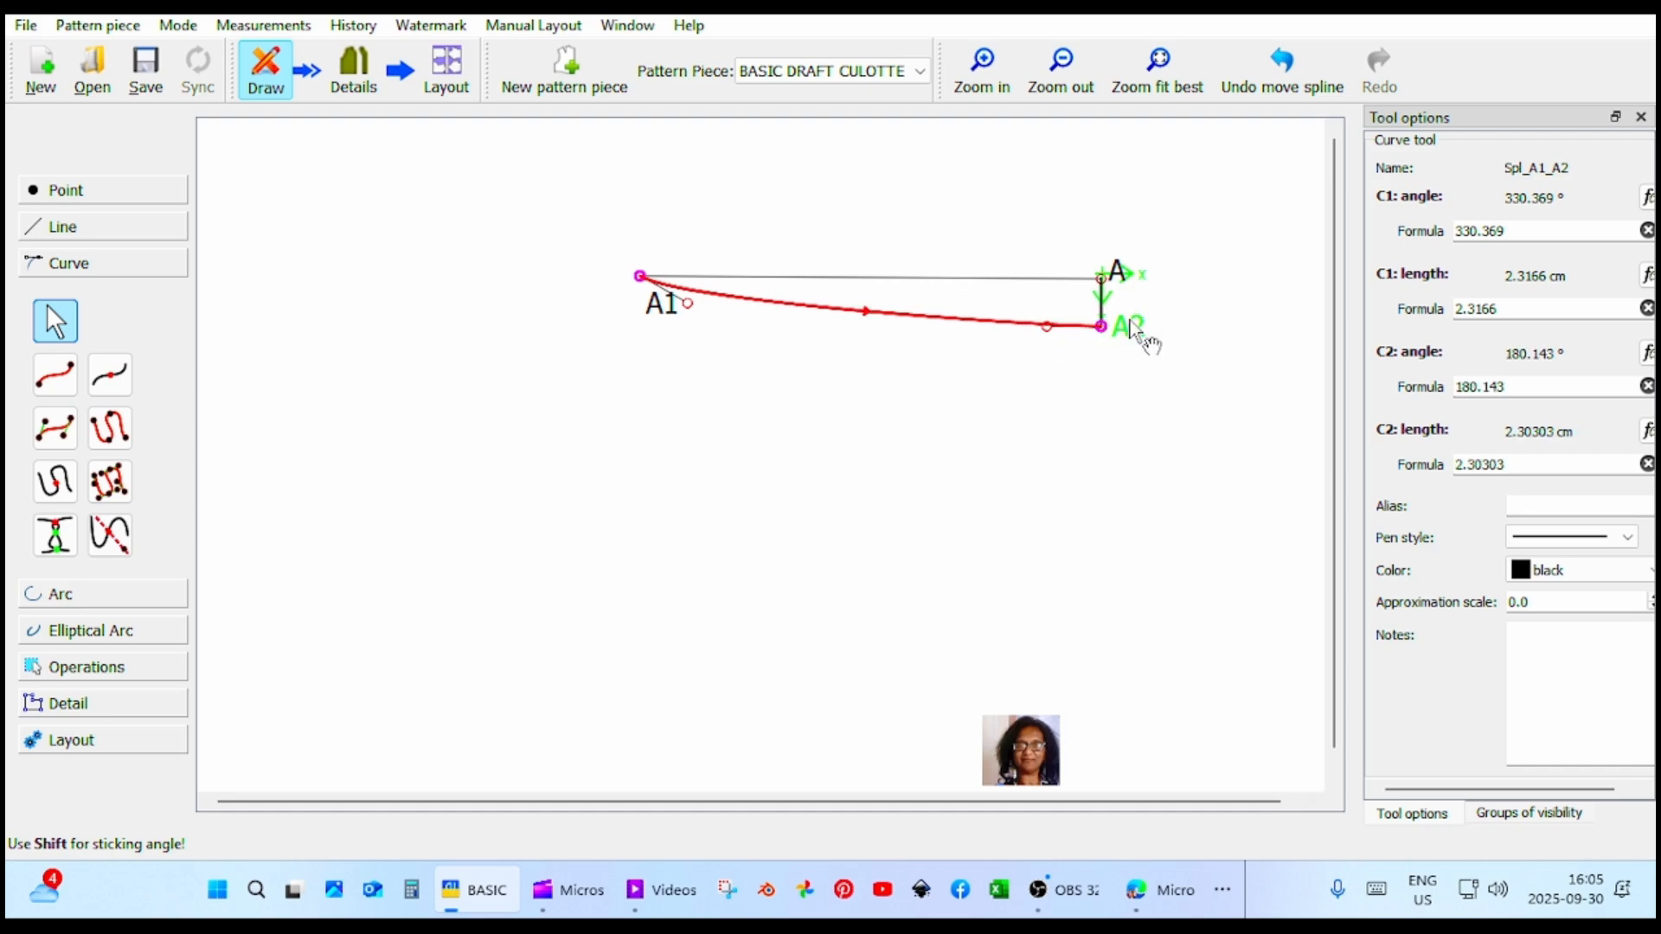
Rename point A2 below A as waist_drop.
click(1128, 329)
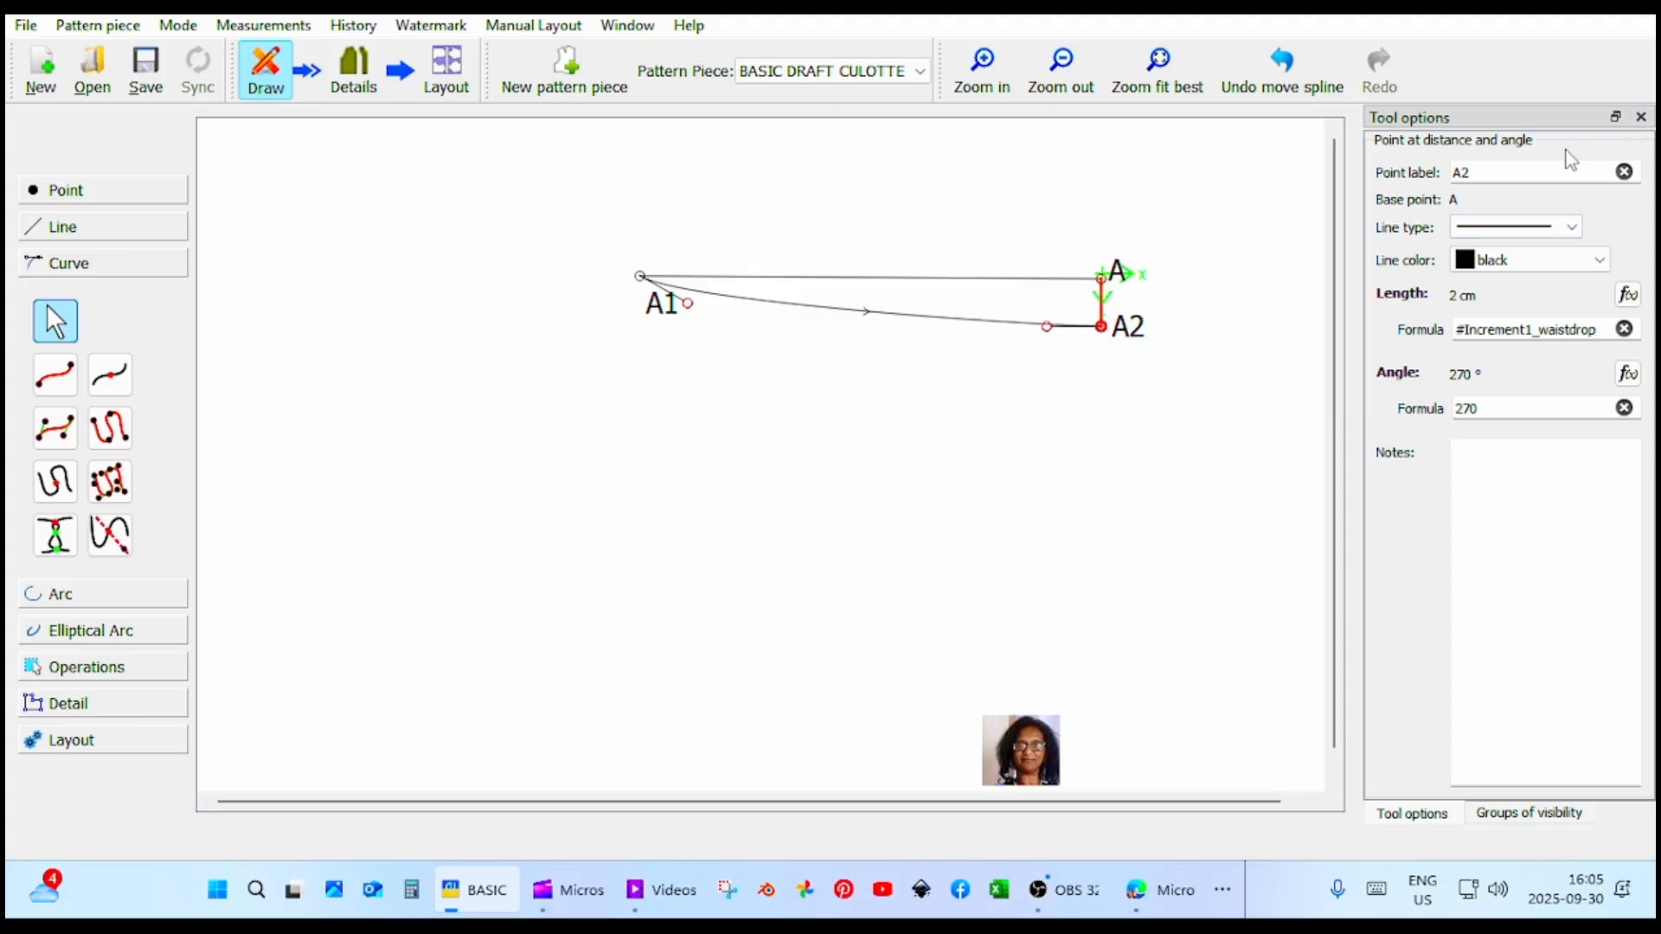
drag(1481, 171, 1429, 169)
text(waist_drop)
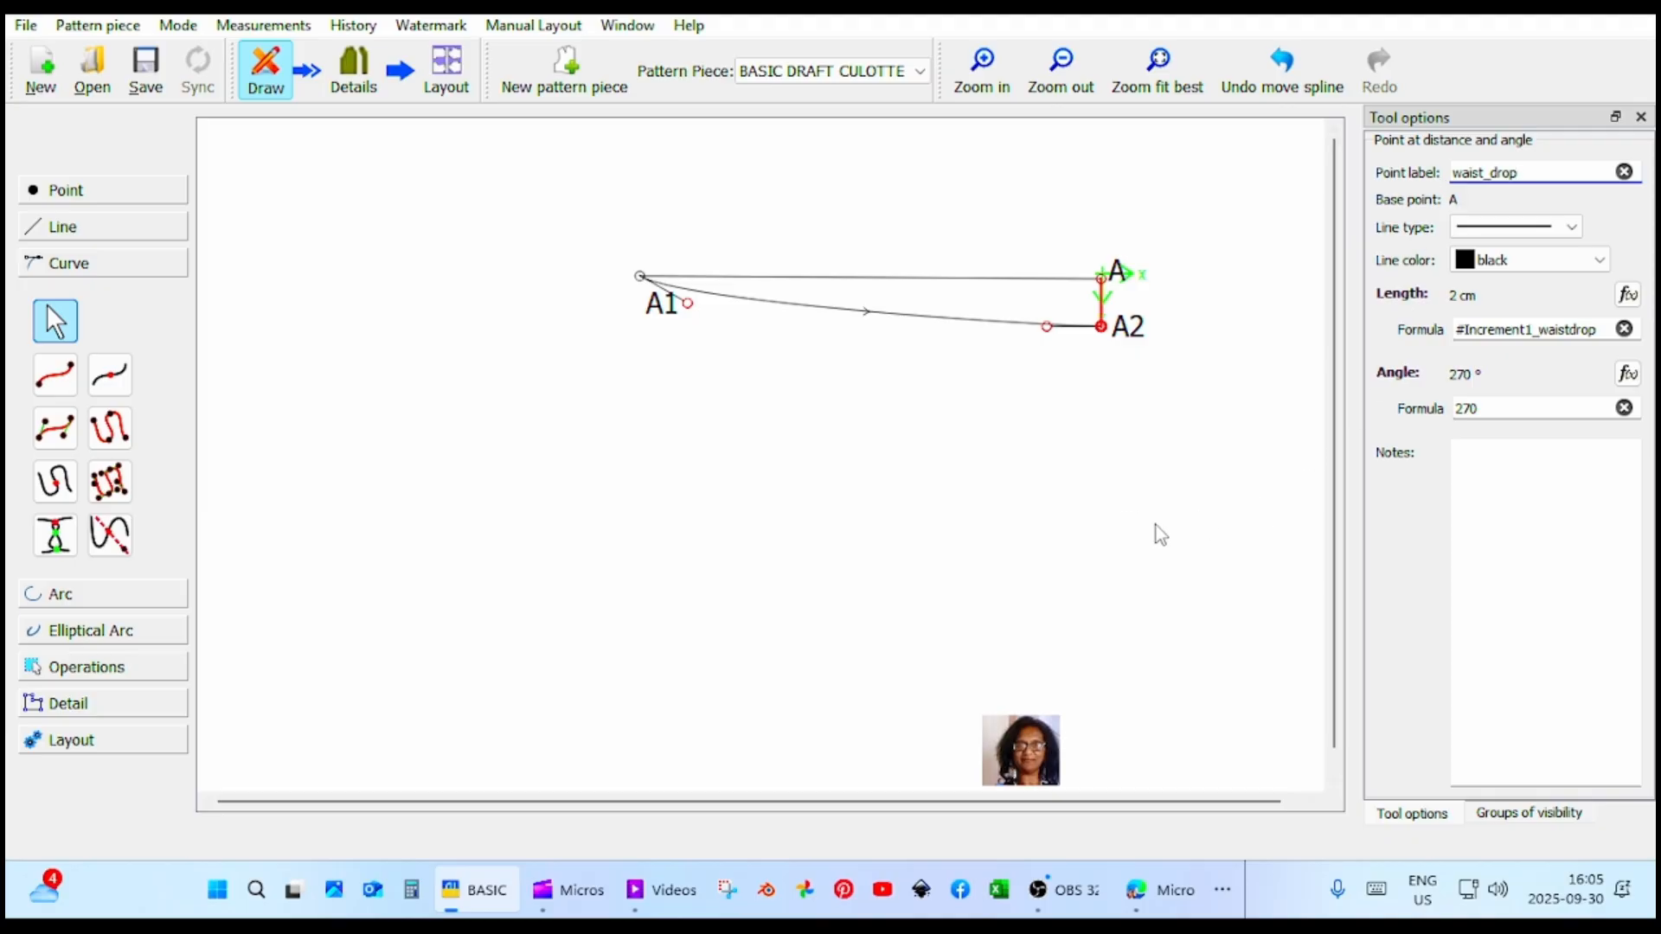
key(Return)
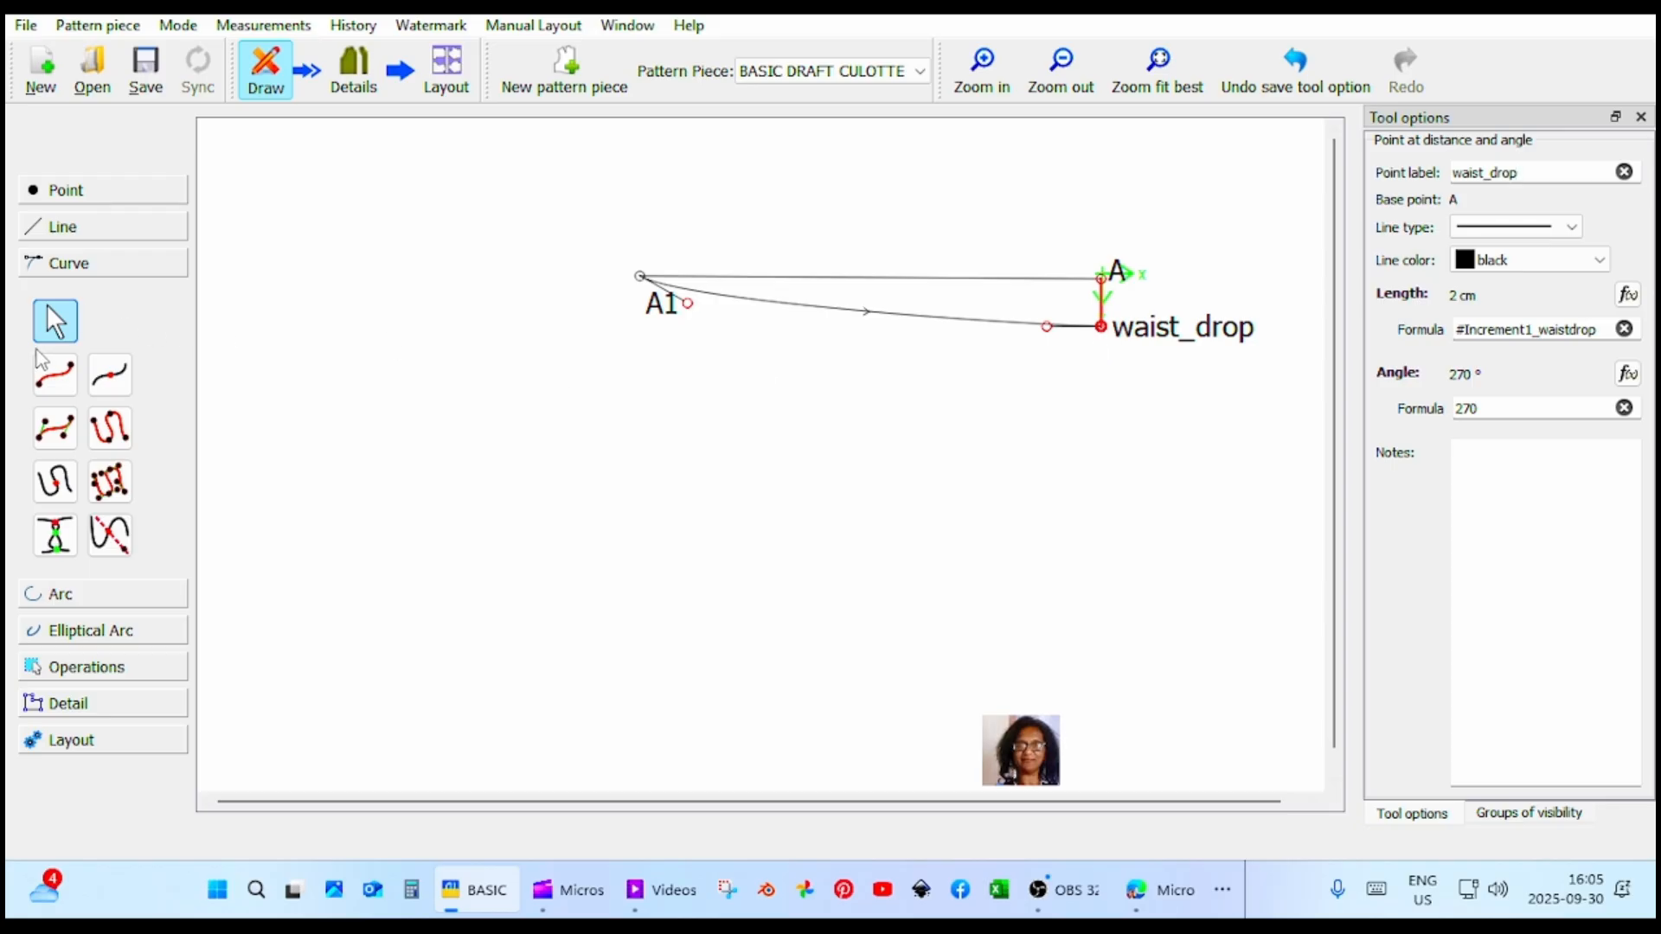
Add a point at distance and angle straight below waist_drop at 270°, about 4.8 cm long.
click(105, 195)
click(51, 282)
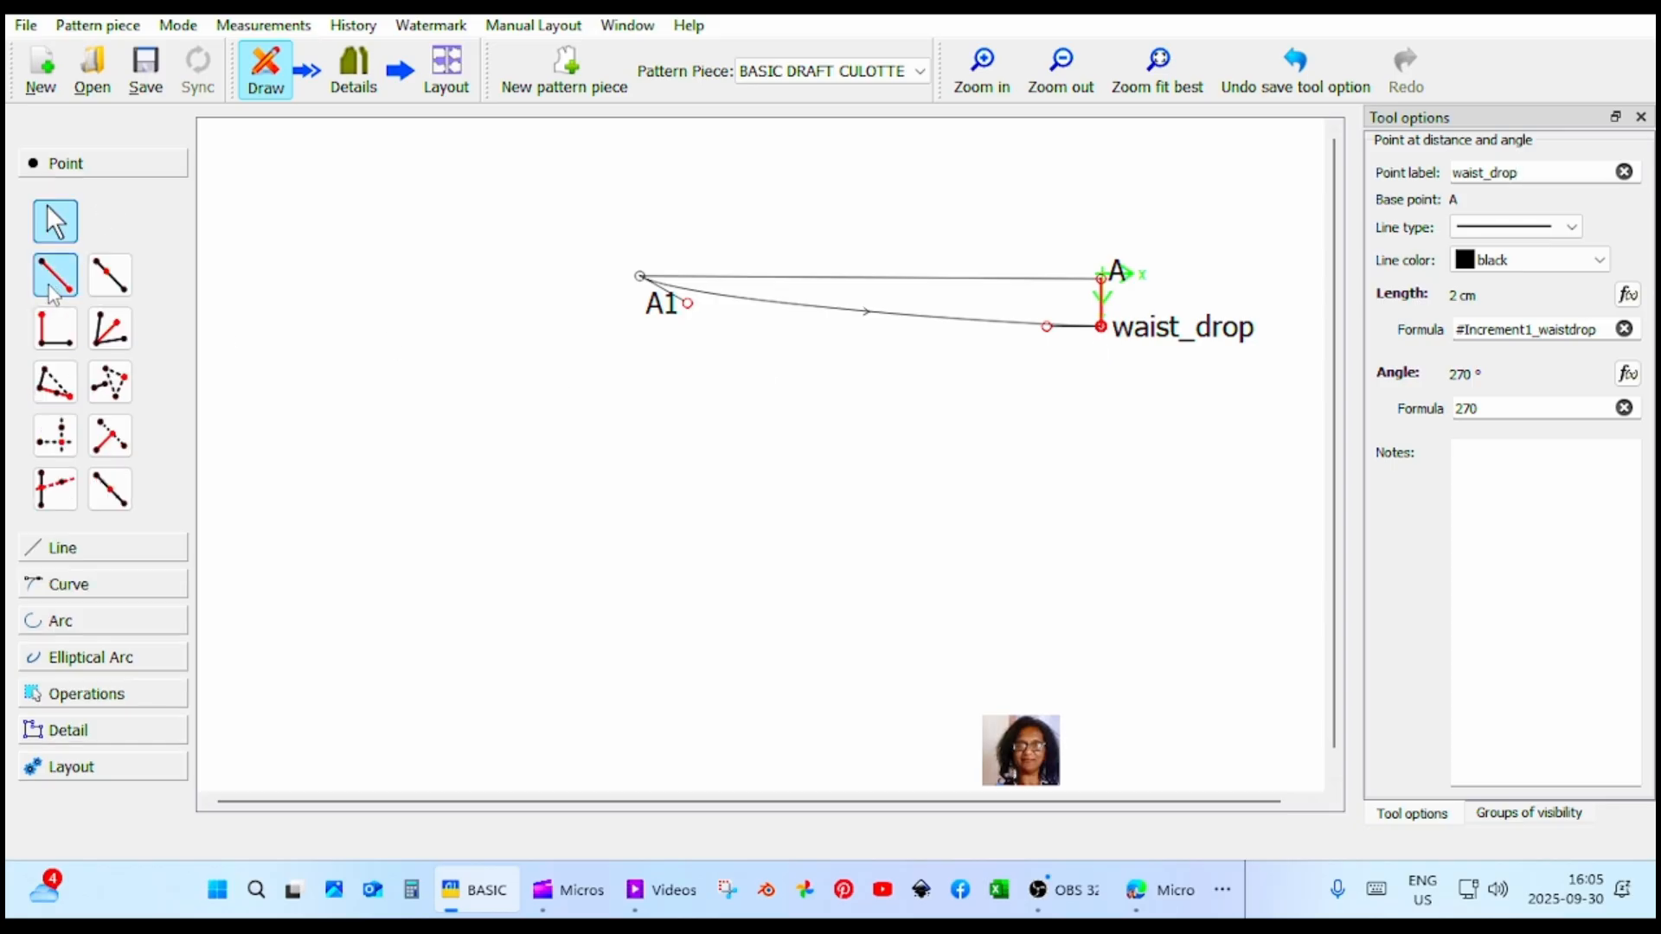
click(1101, 326)
click(1104, 442)
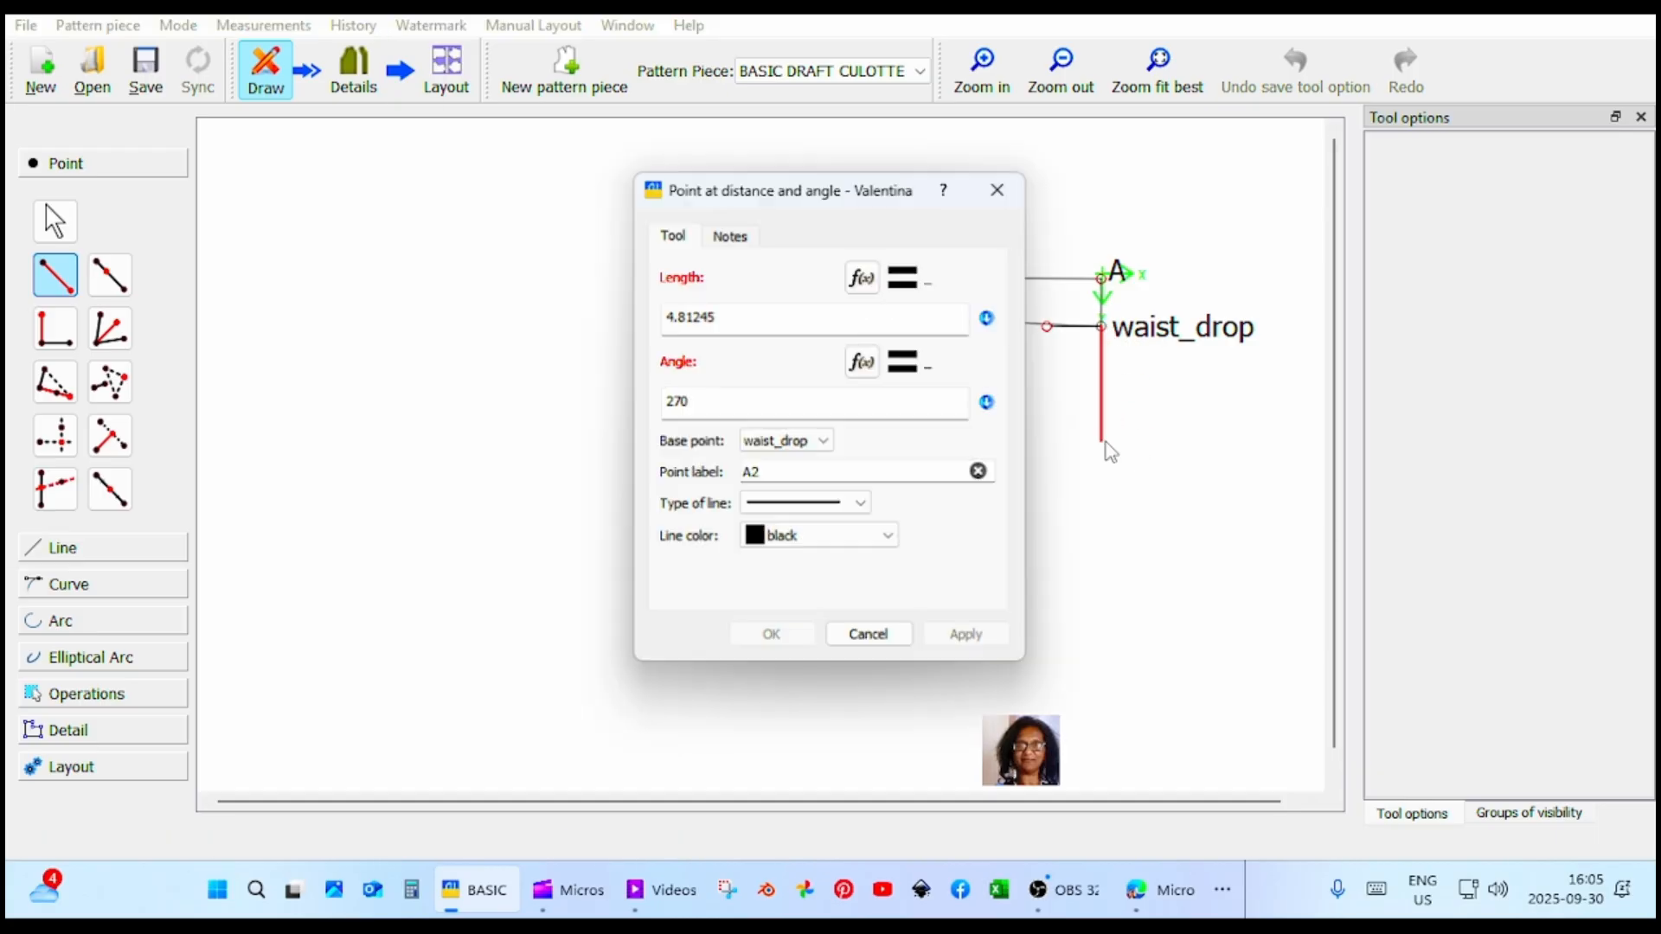
click(860, 286)
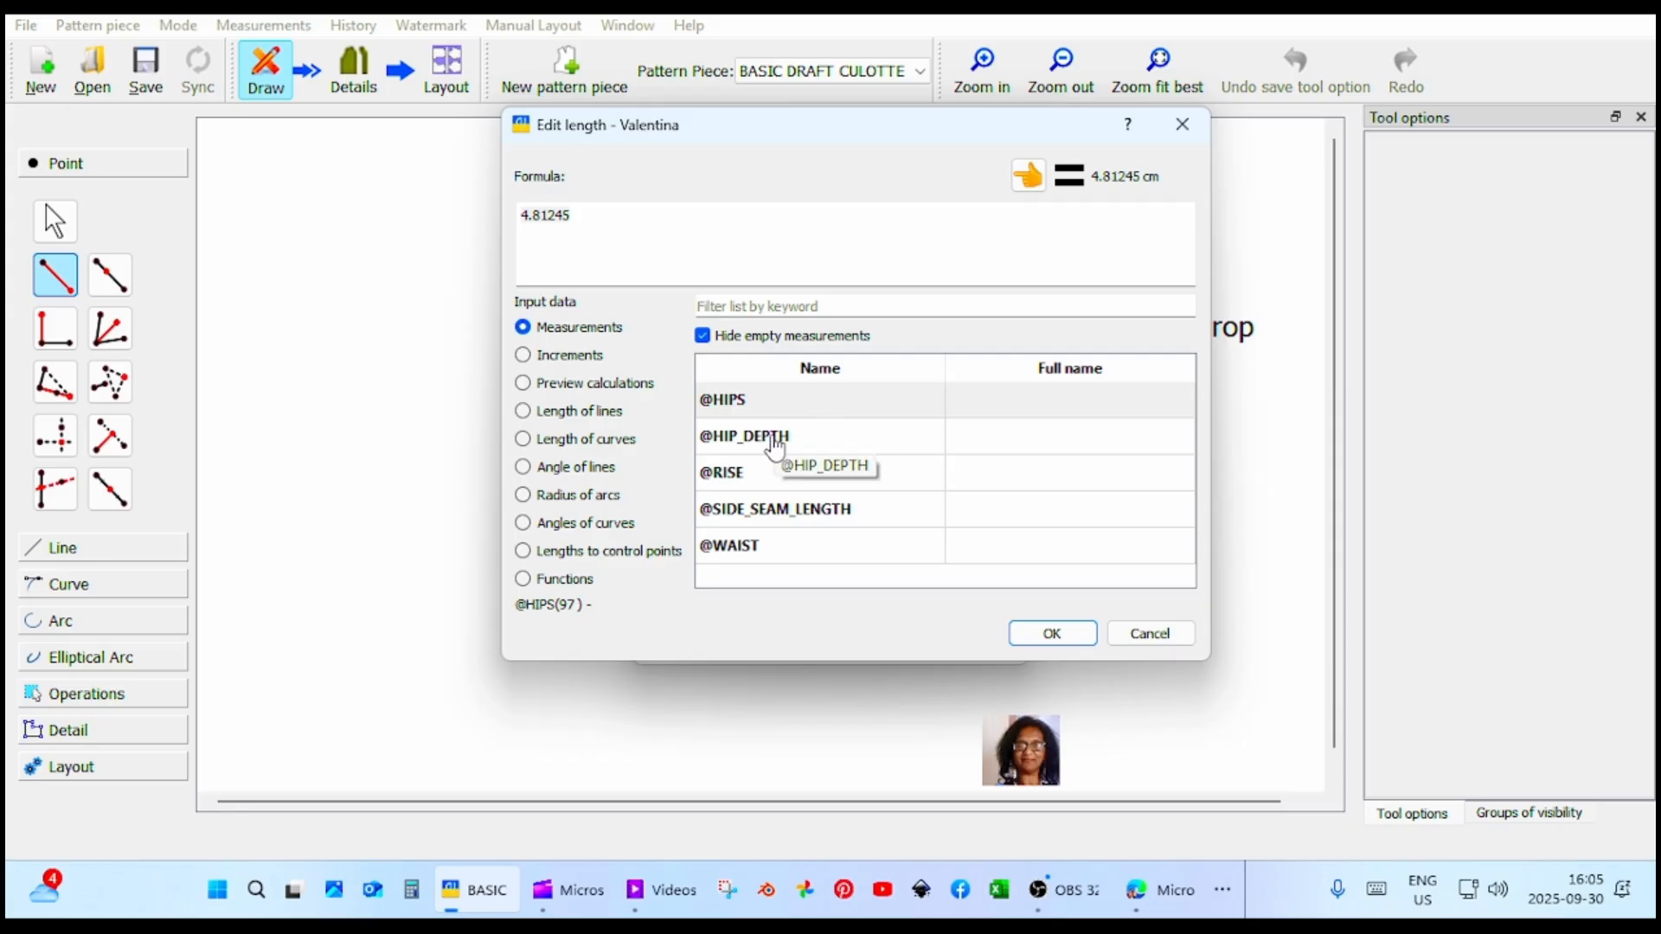
click(594, 355)
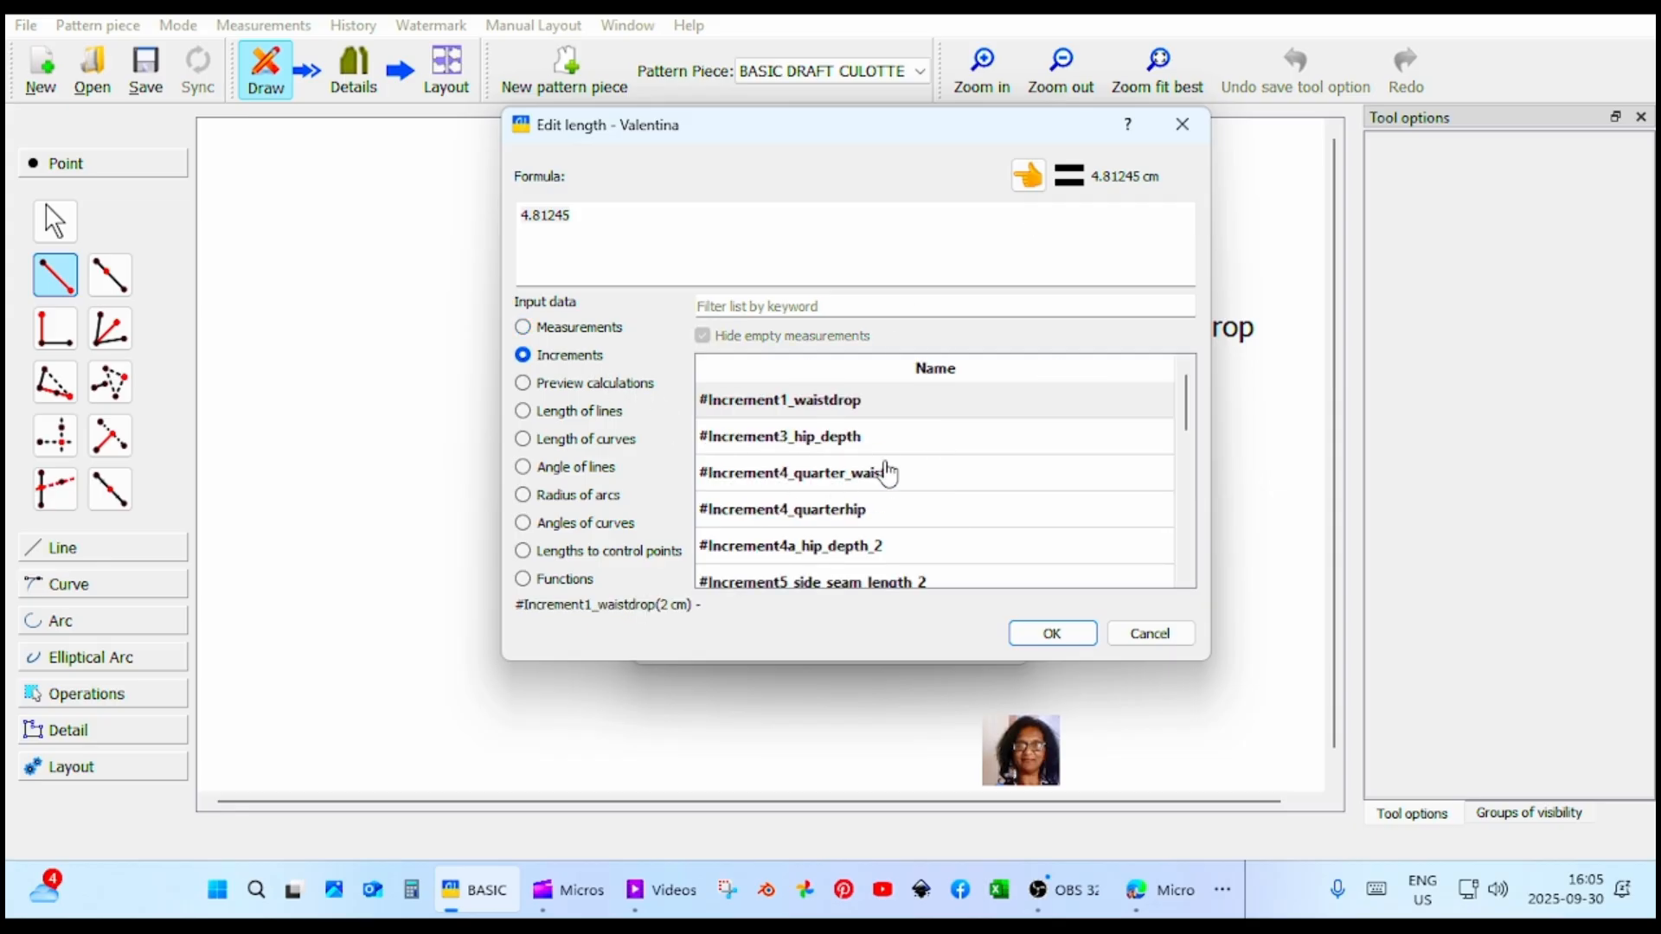
click(863, 454)
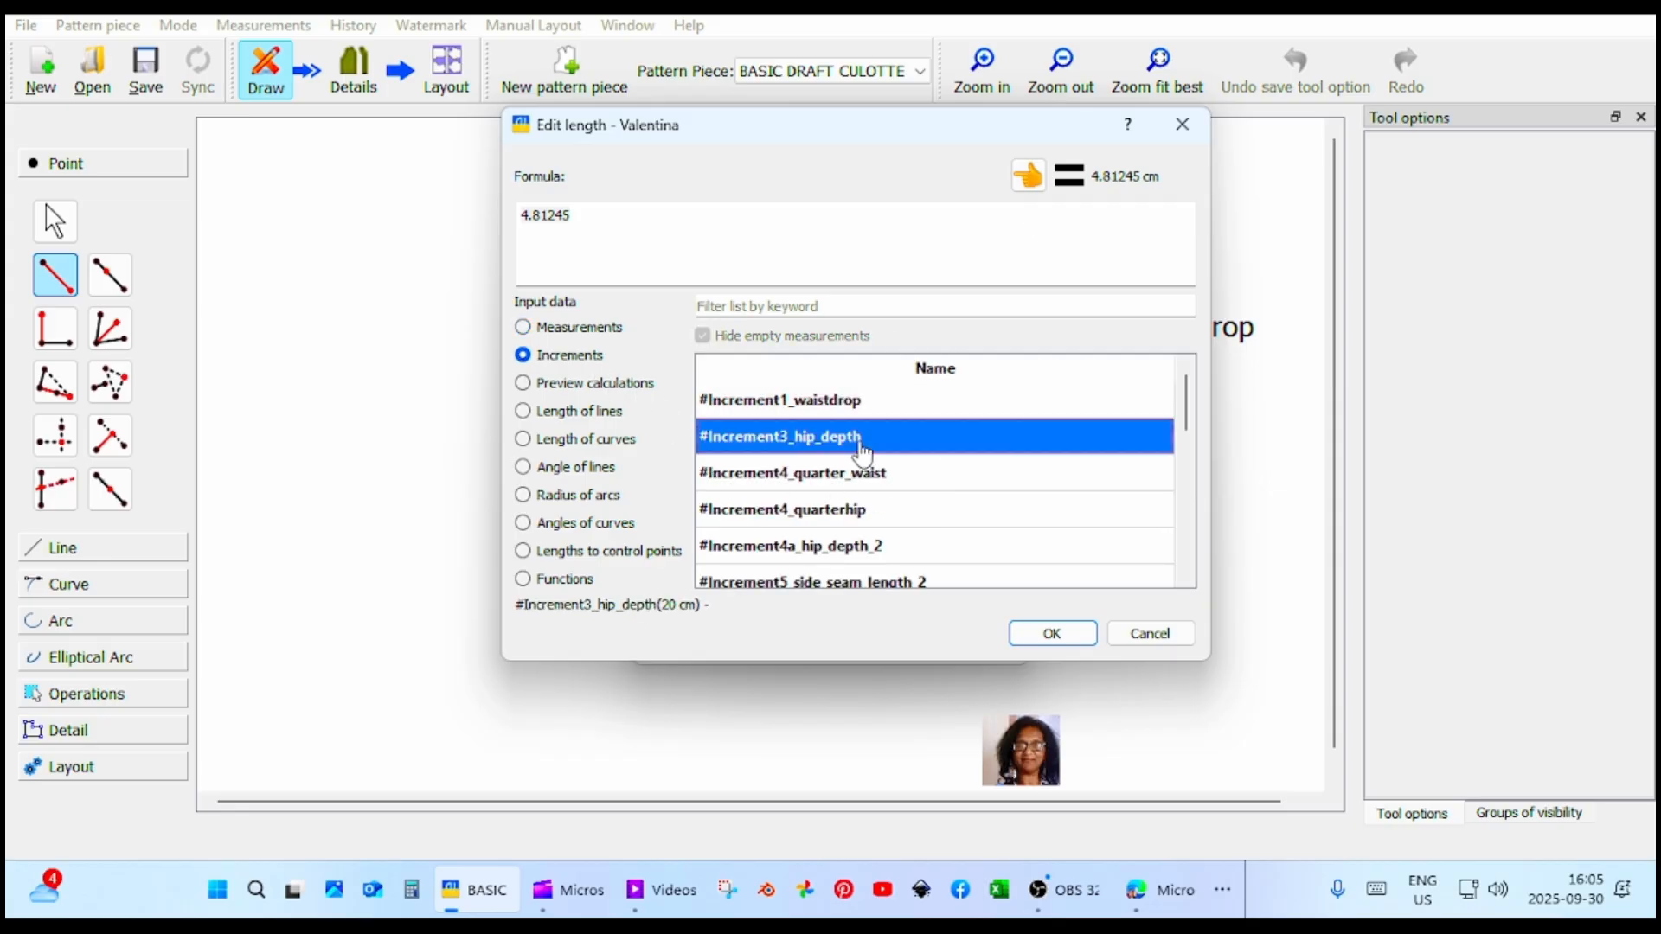
click(1060, 638)
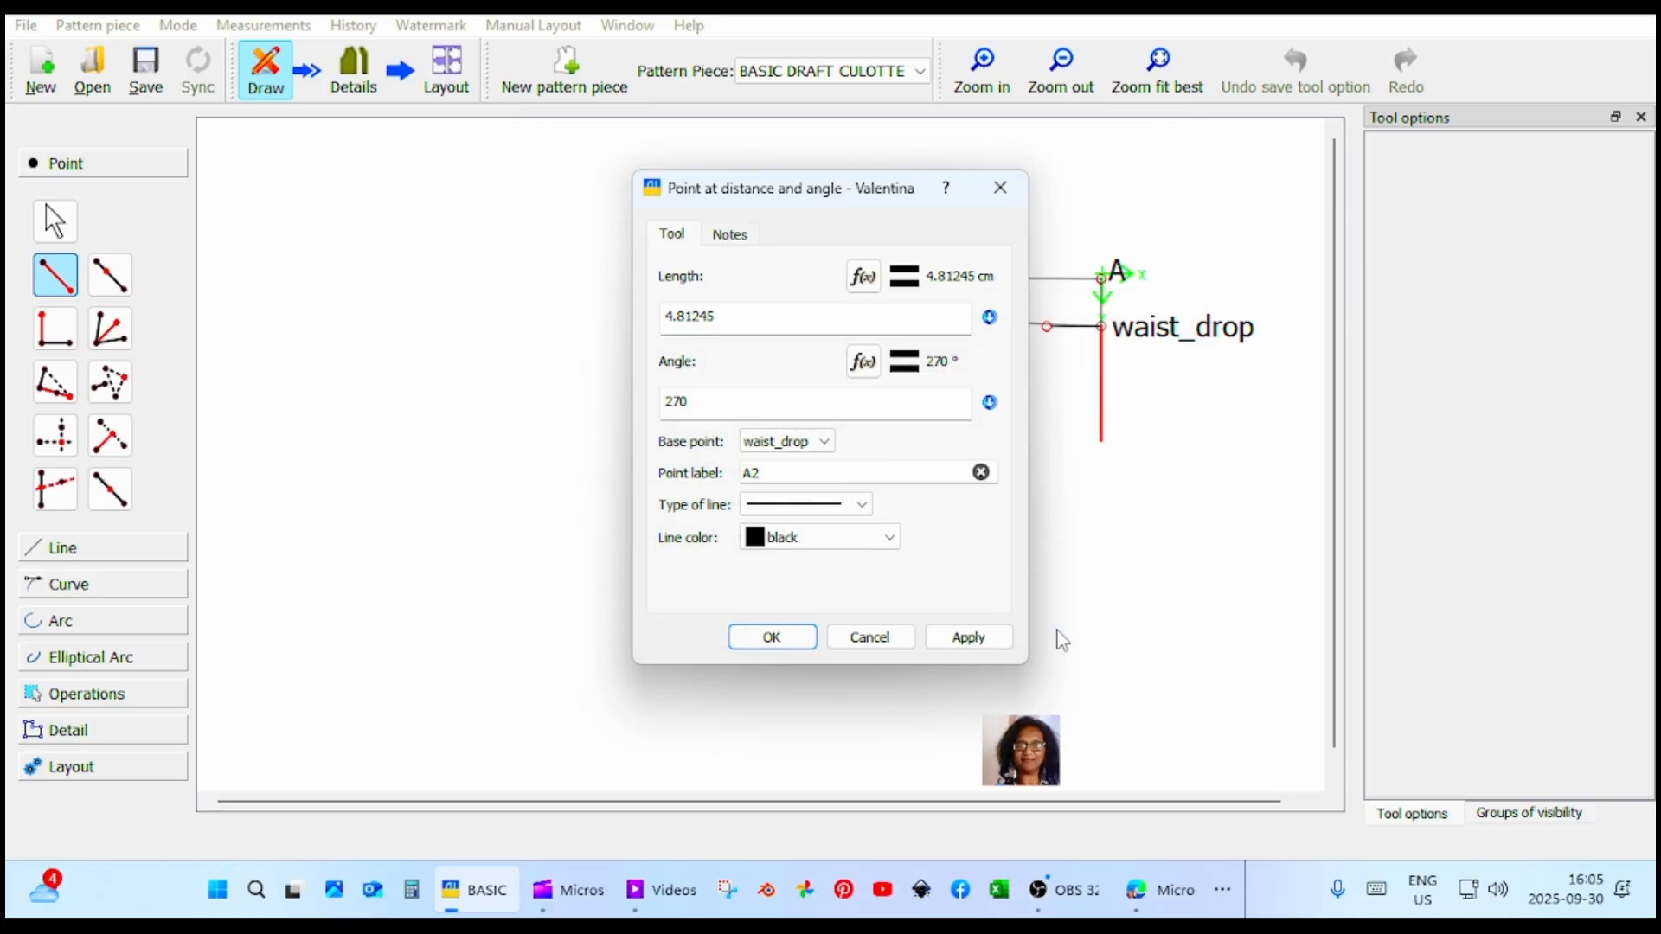
click(986, 637)
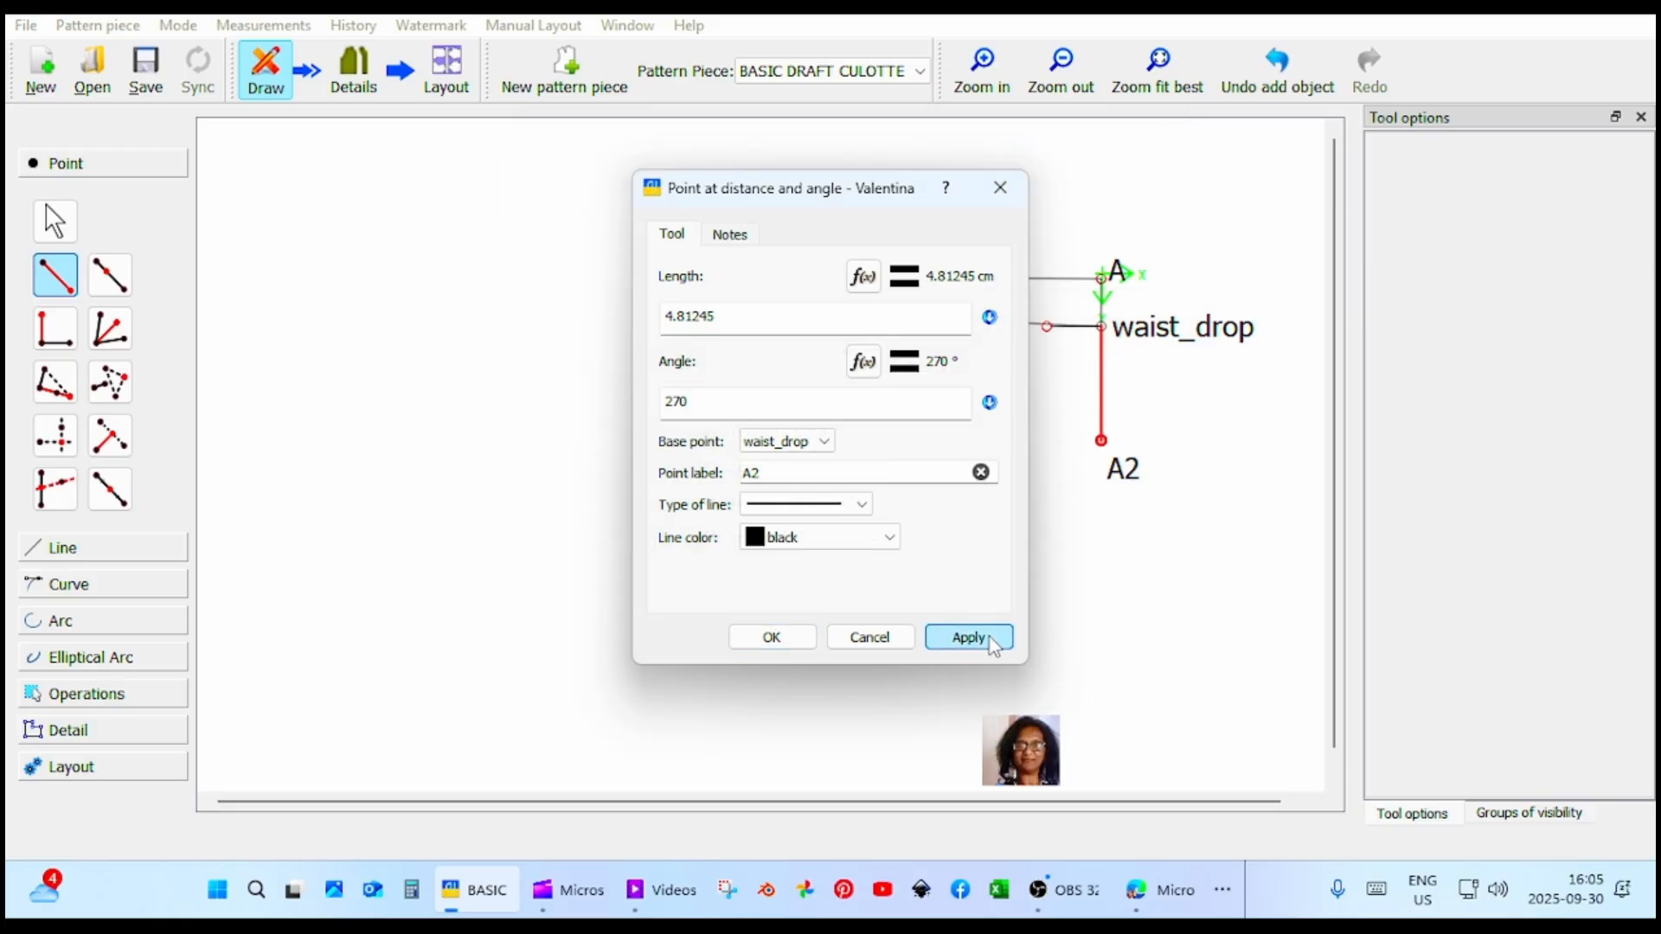
click(775, 644)
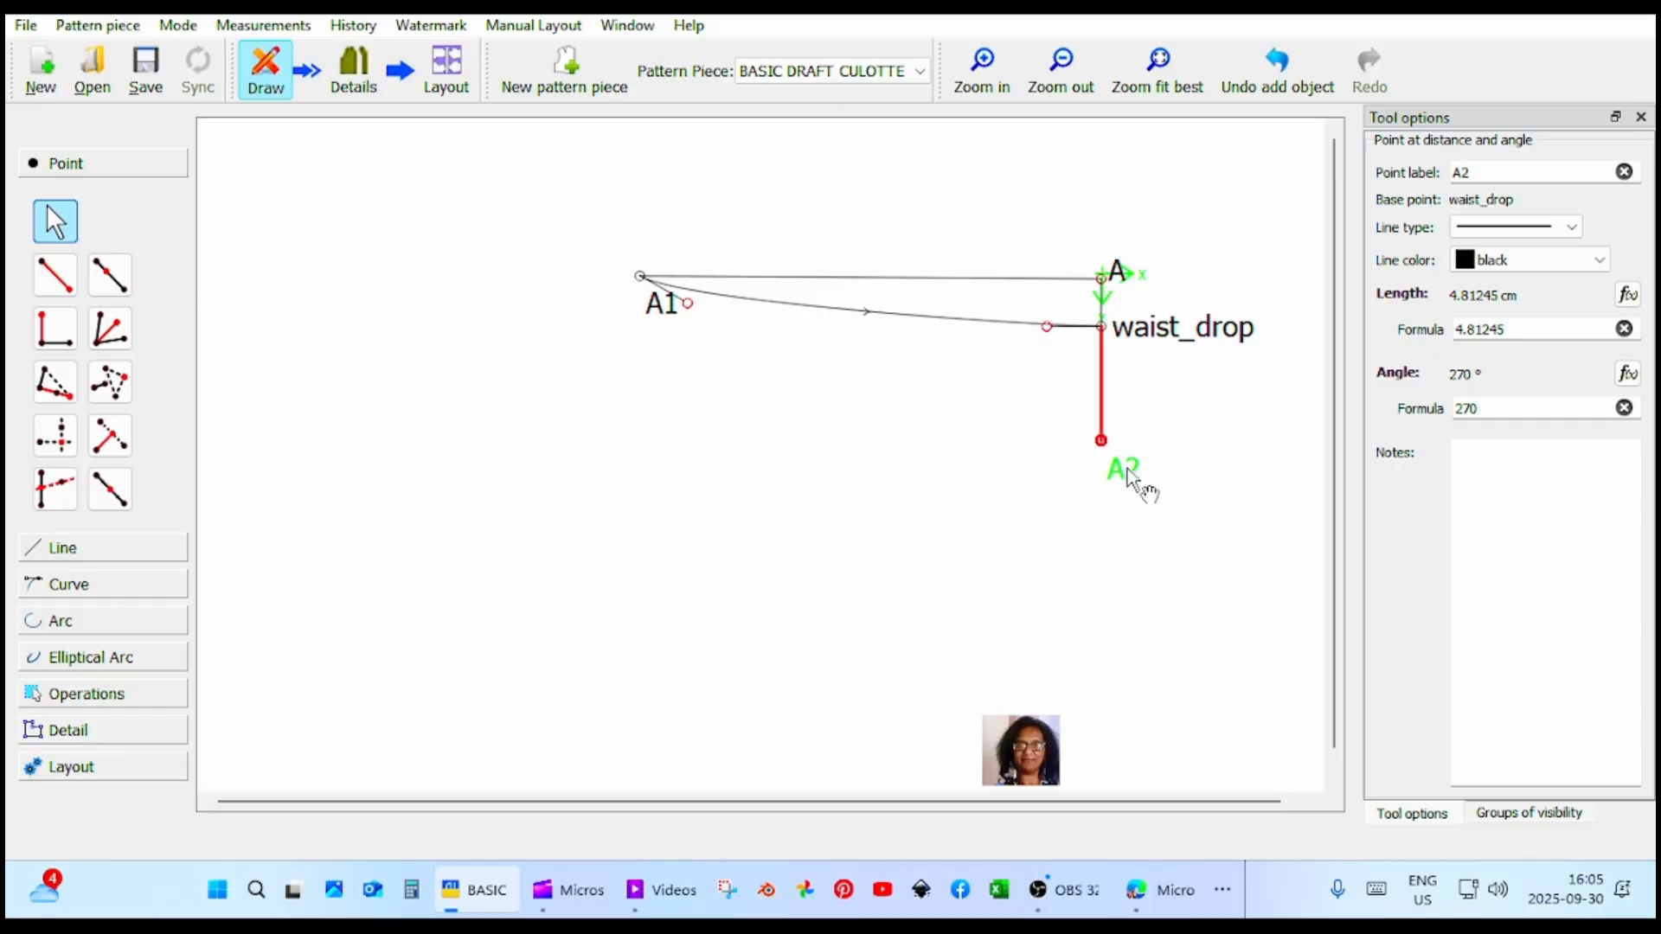
Rename the new point below waist_drop as hip_depth.
drag(1486, 175, 1439, 178)
text(hip_depth)
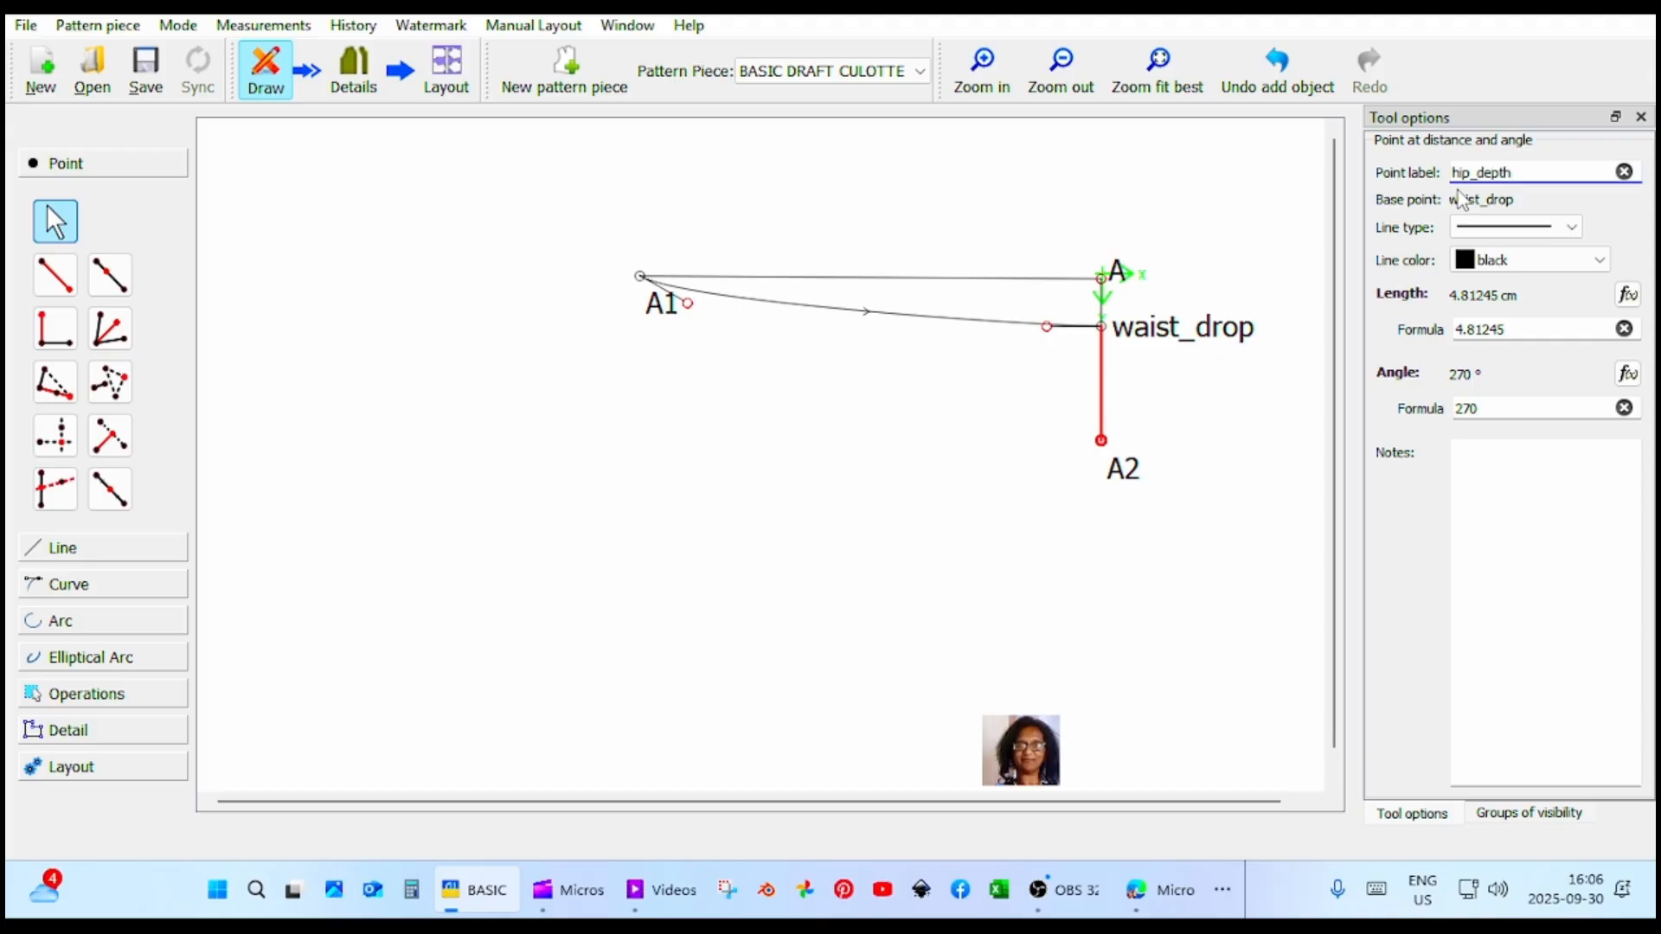
key(Return)
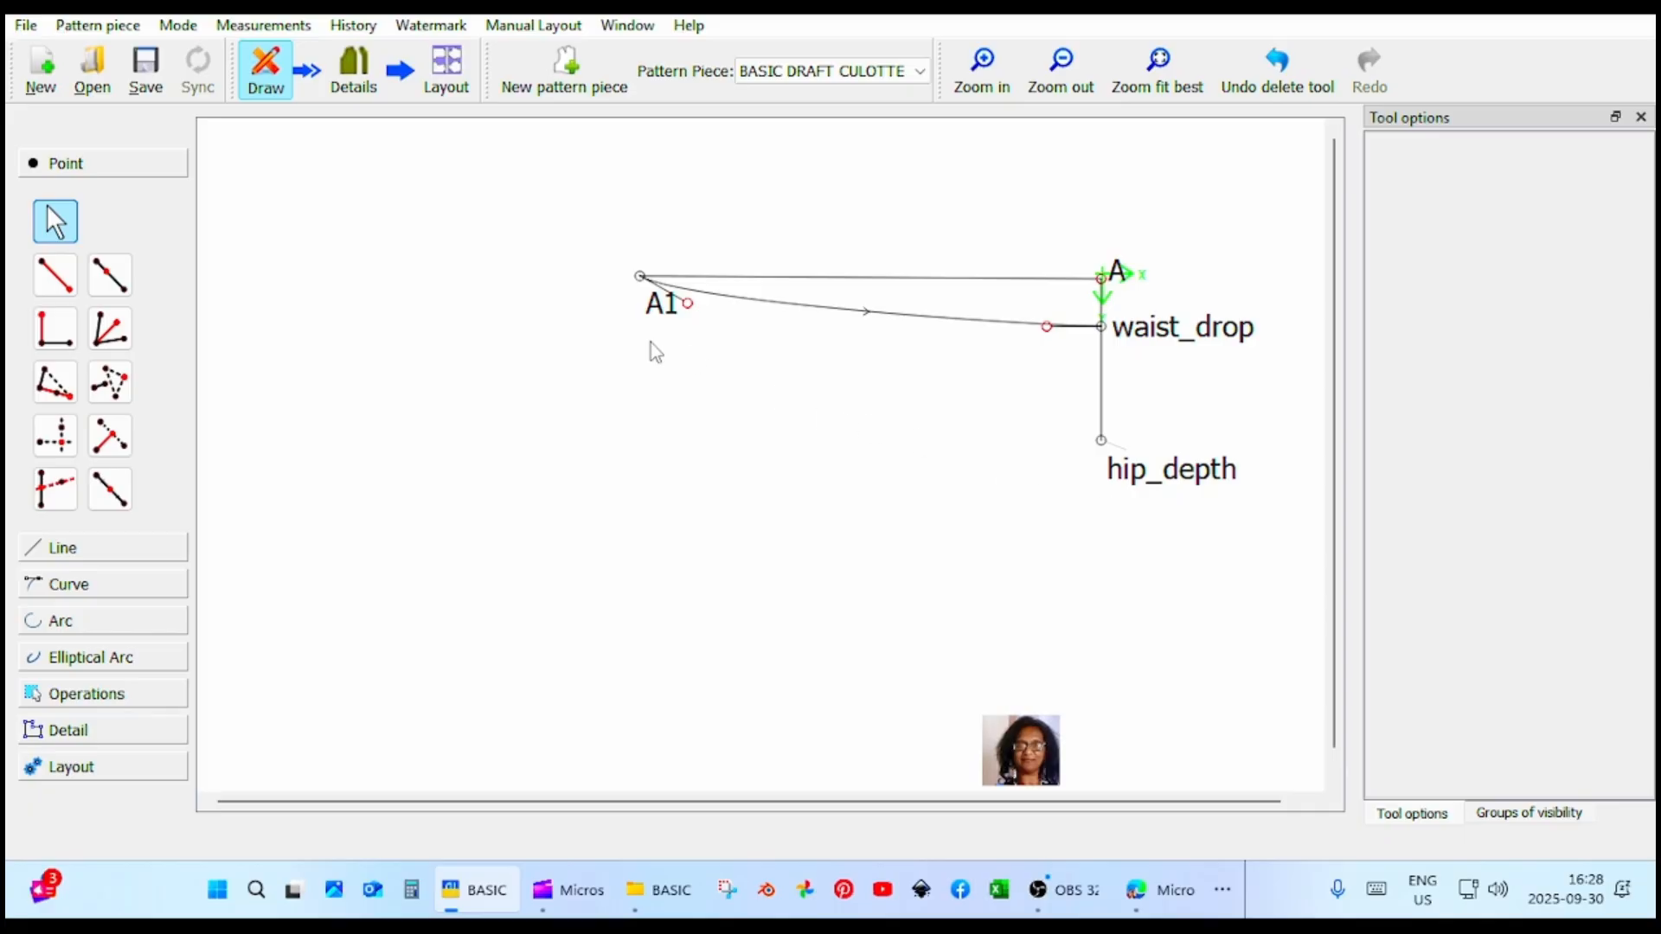
Add a point at distance and angle to the left of hip_depth, at about 182.8° with length #Increment4_quarter_waist.
click(55, 275)
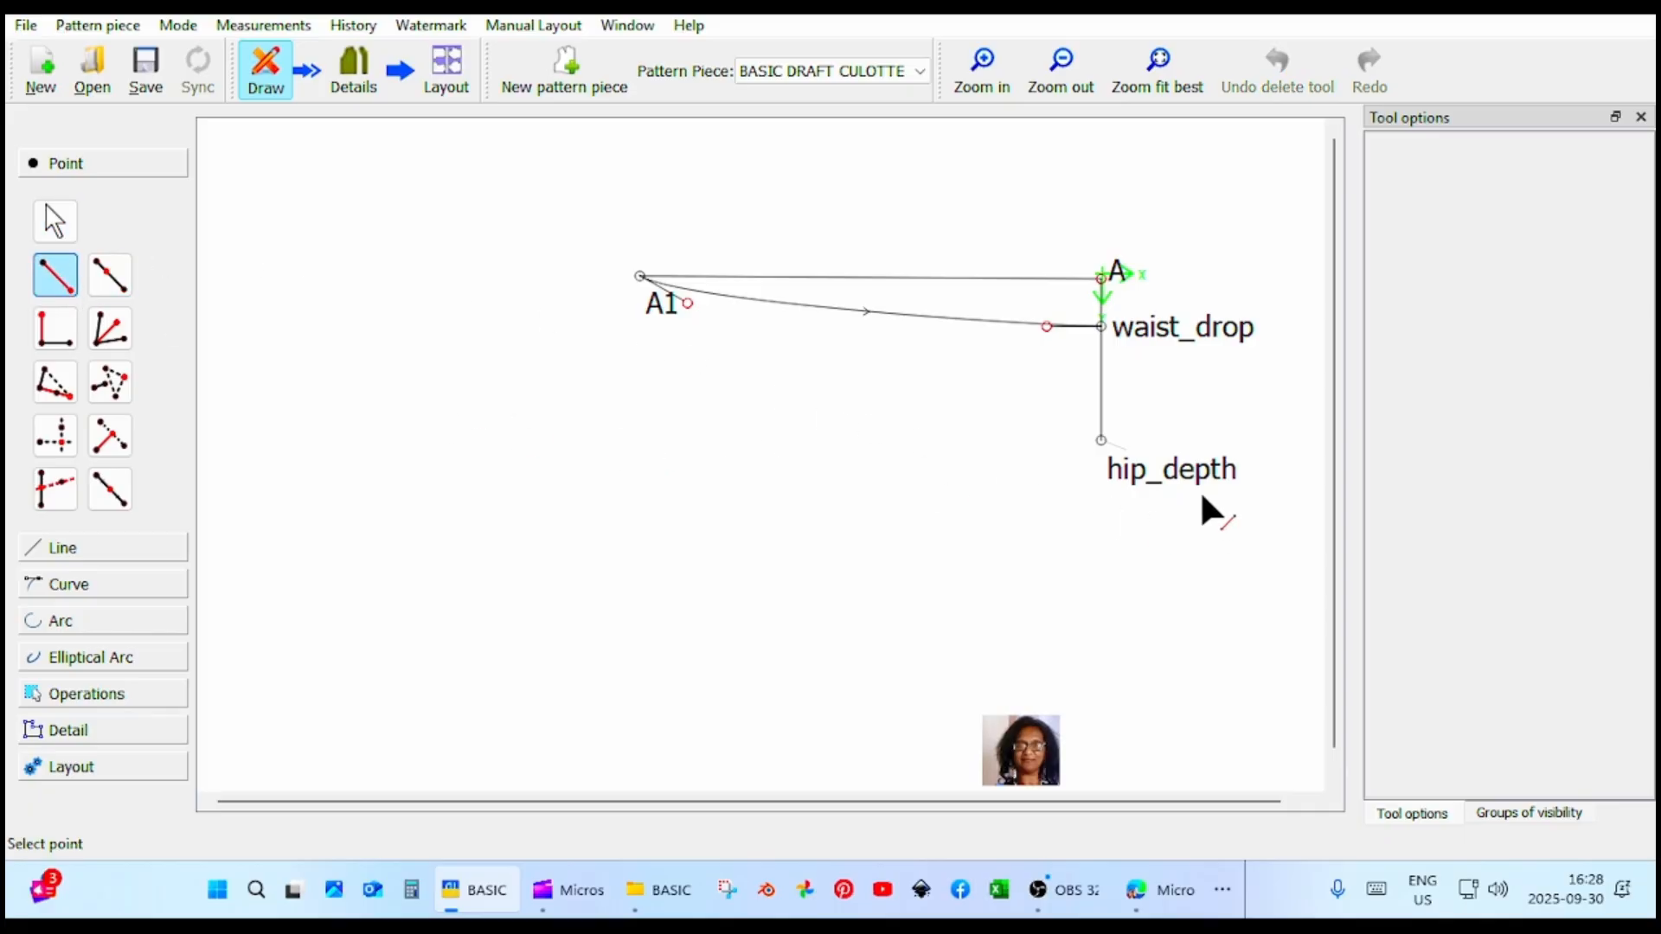
click(1128, 465)
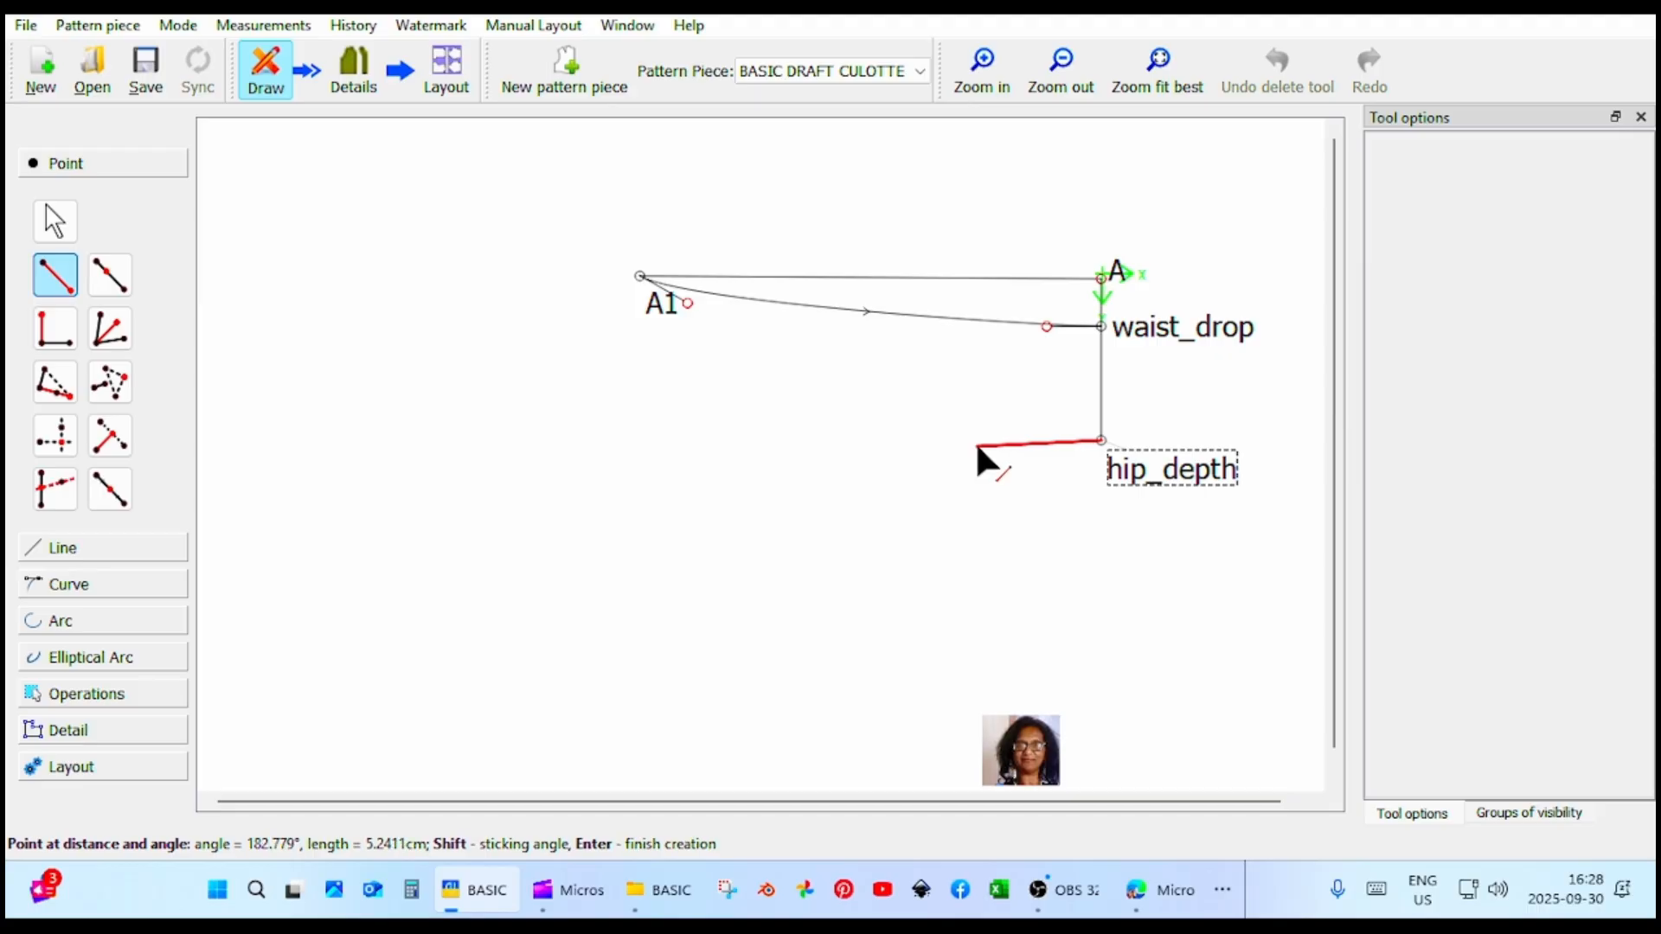
click(976, 448)
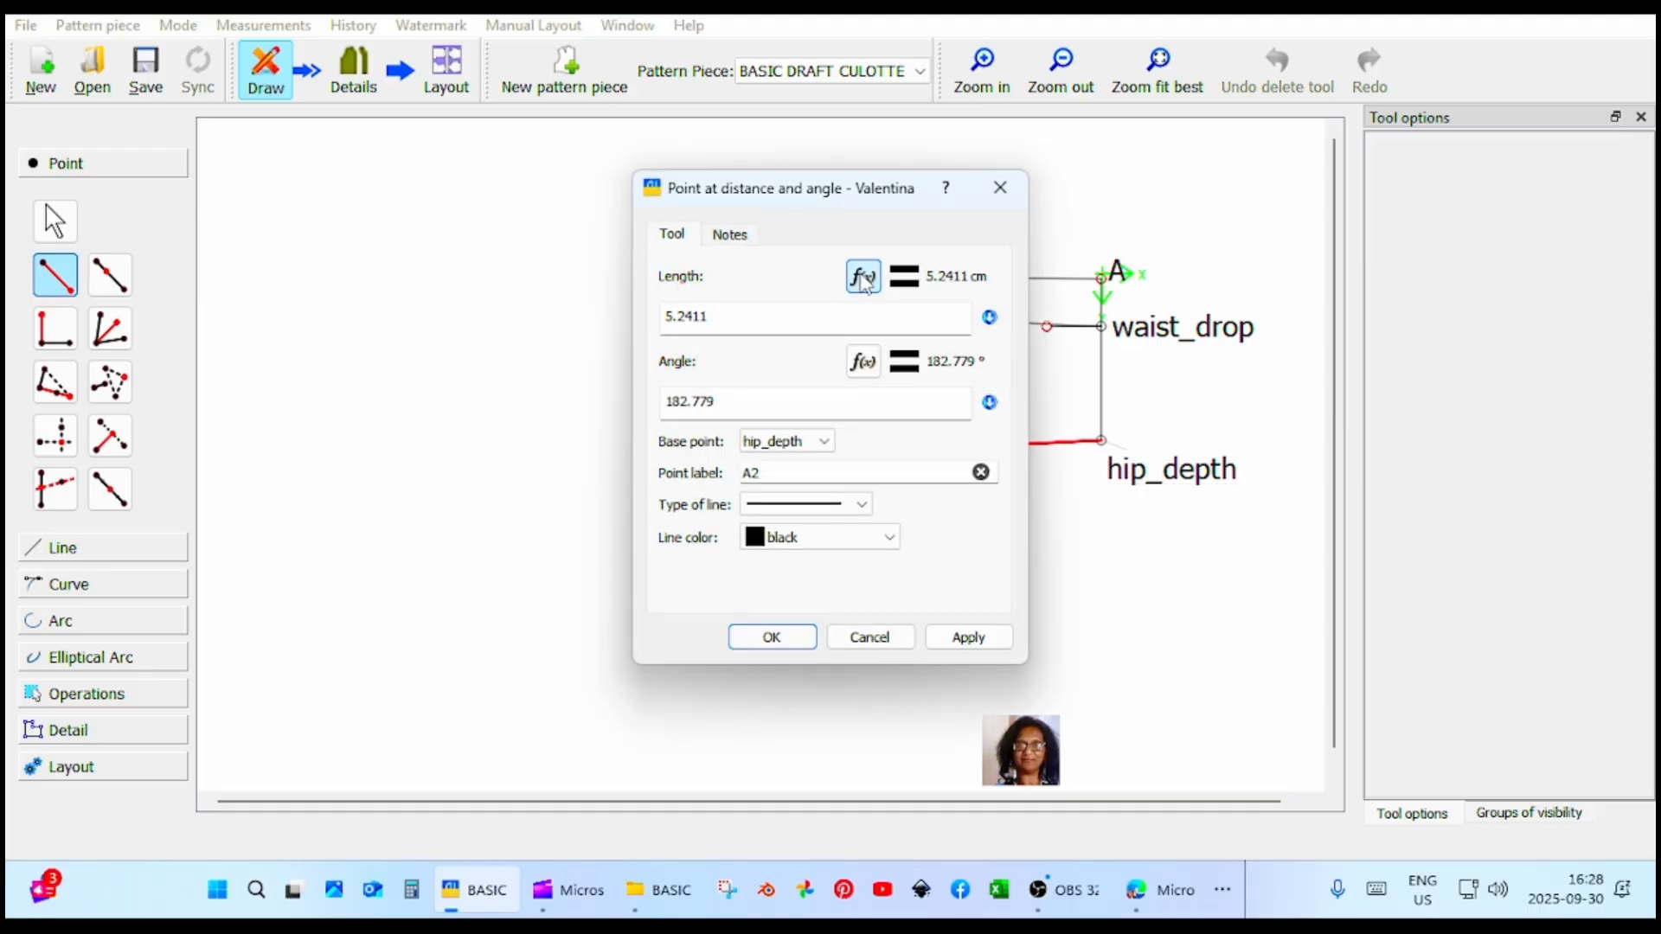
drag(816, 202, 430, 204)
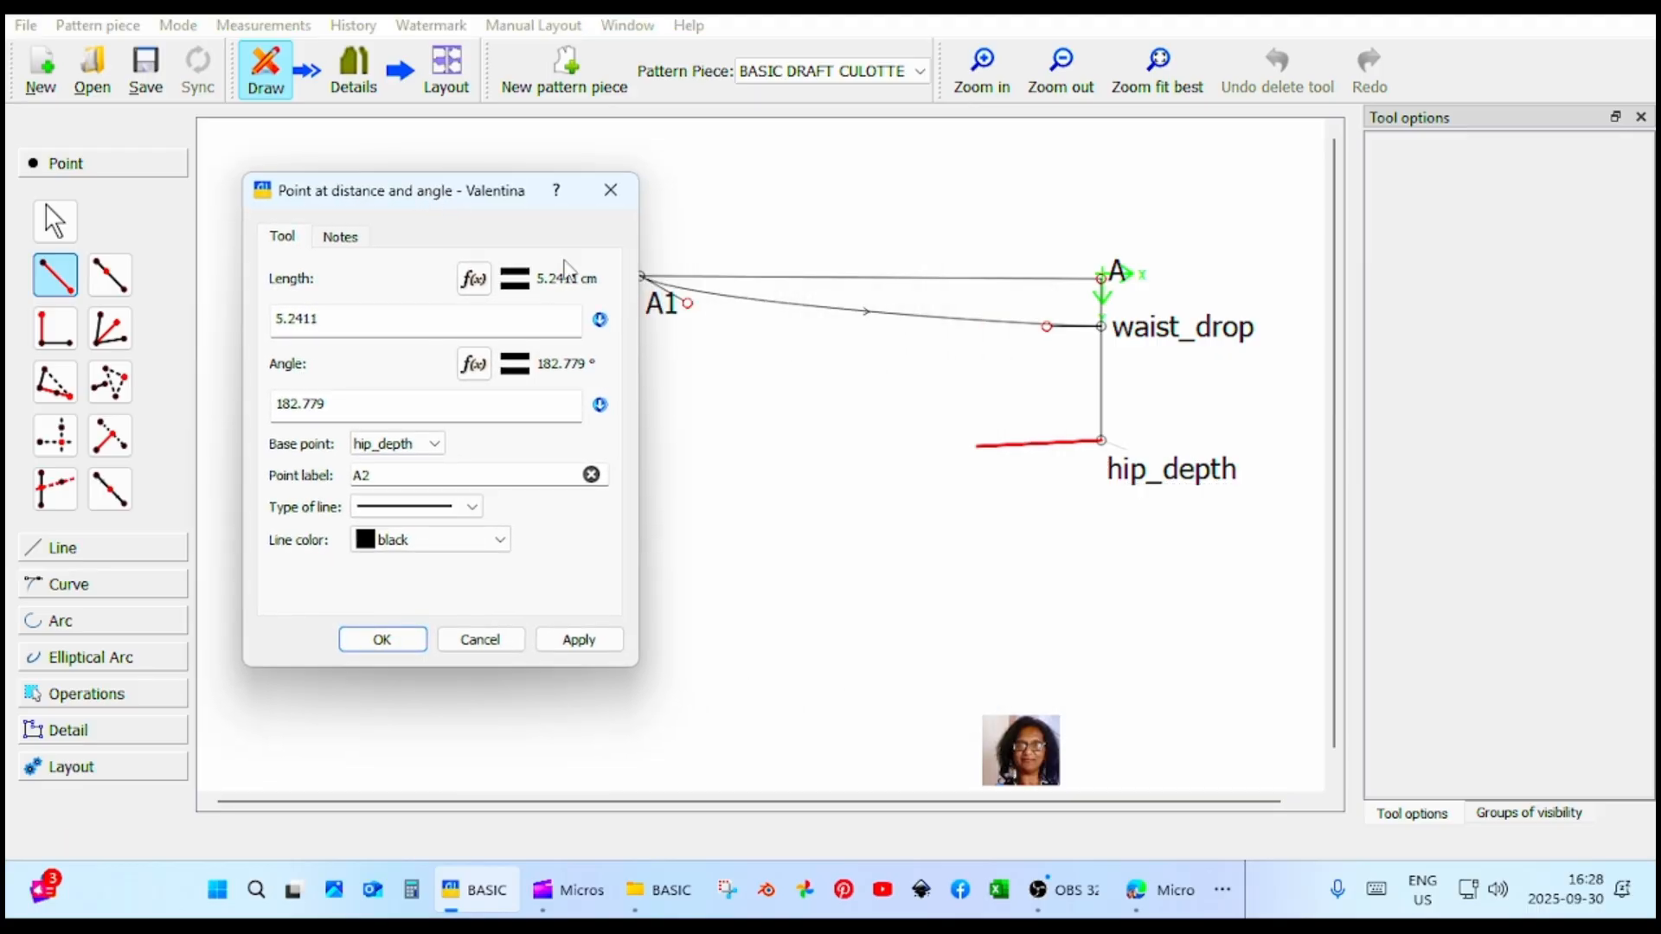
click(472, 279)
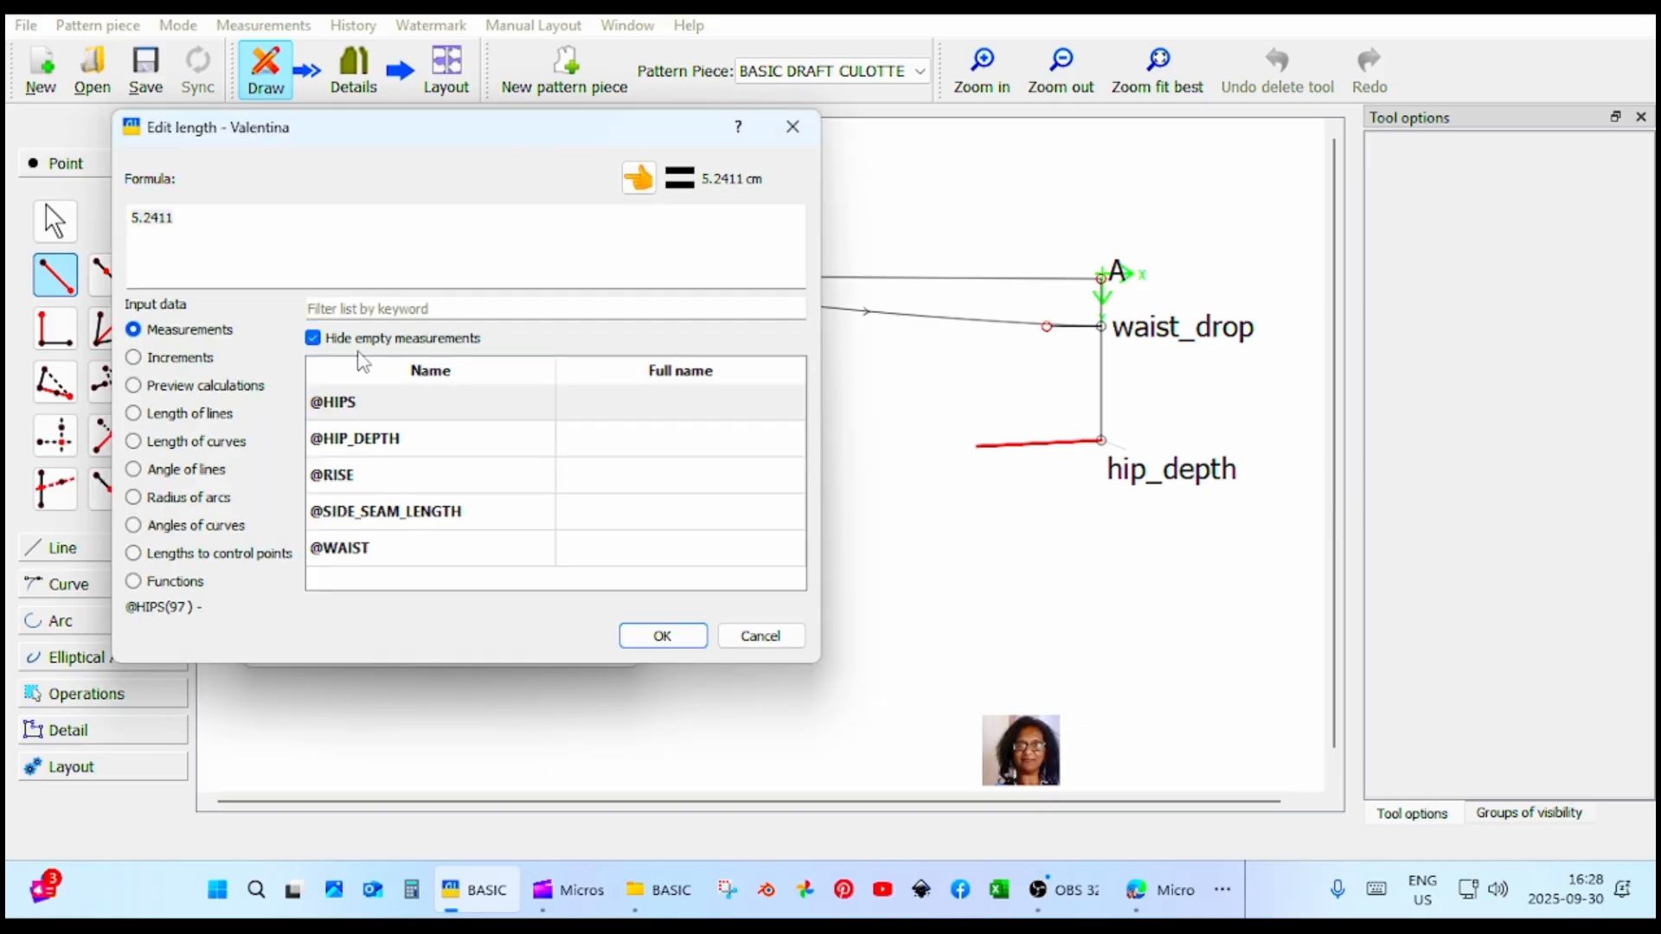
click(186, 362)
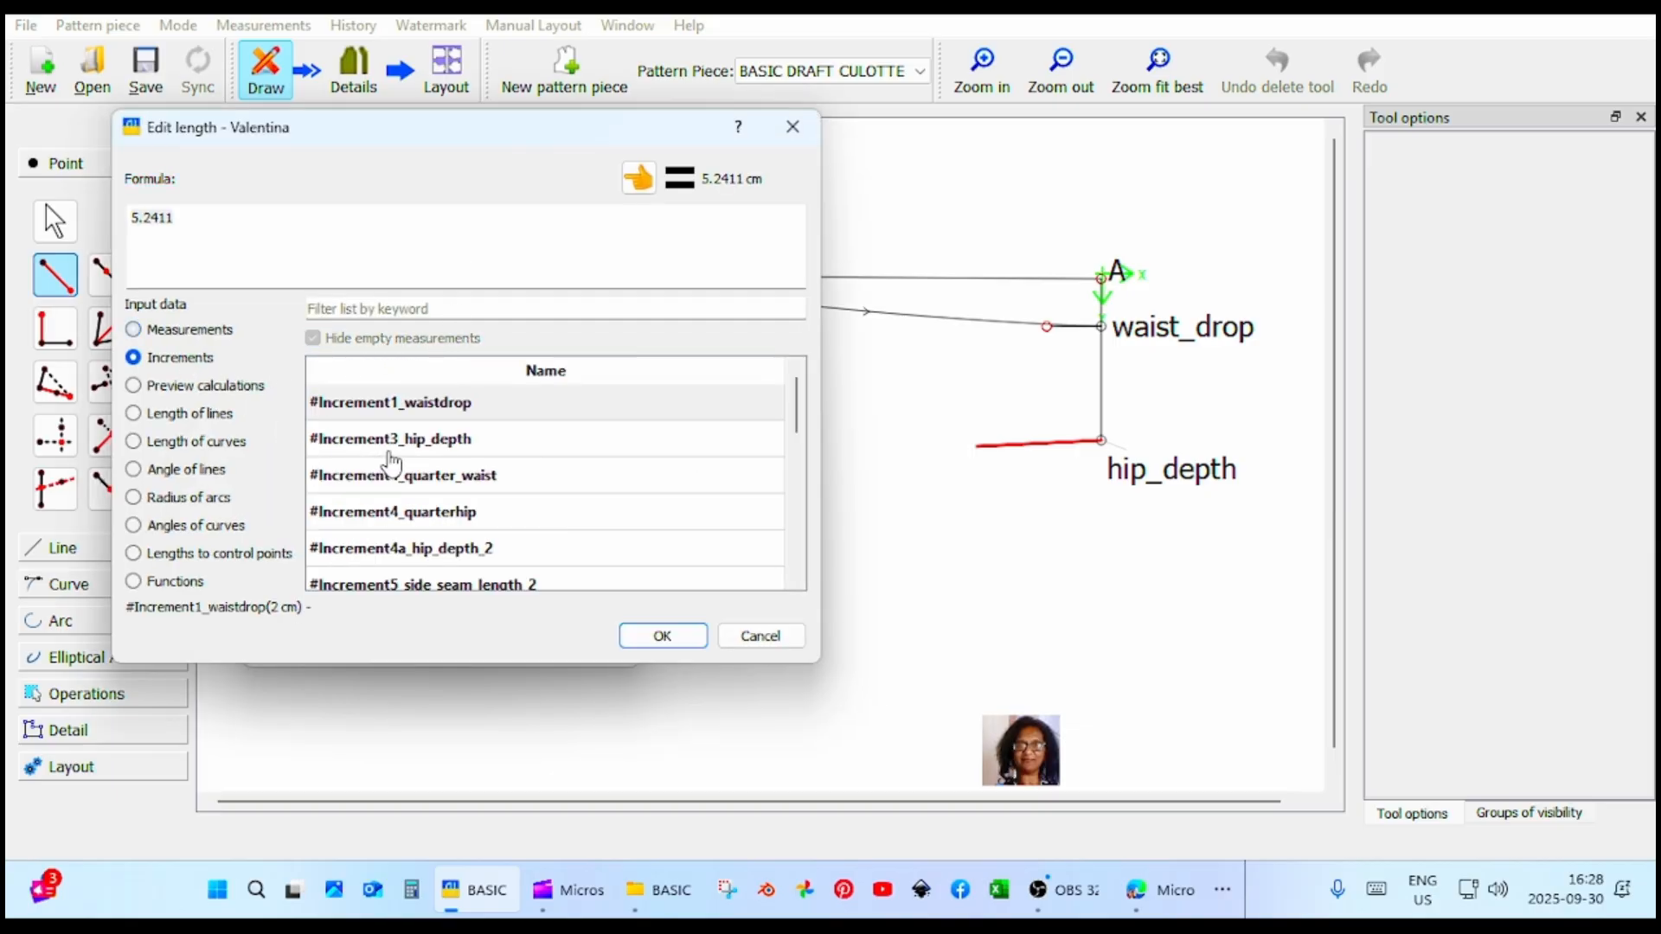
click(422, 477)
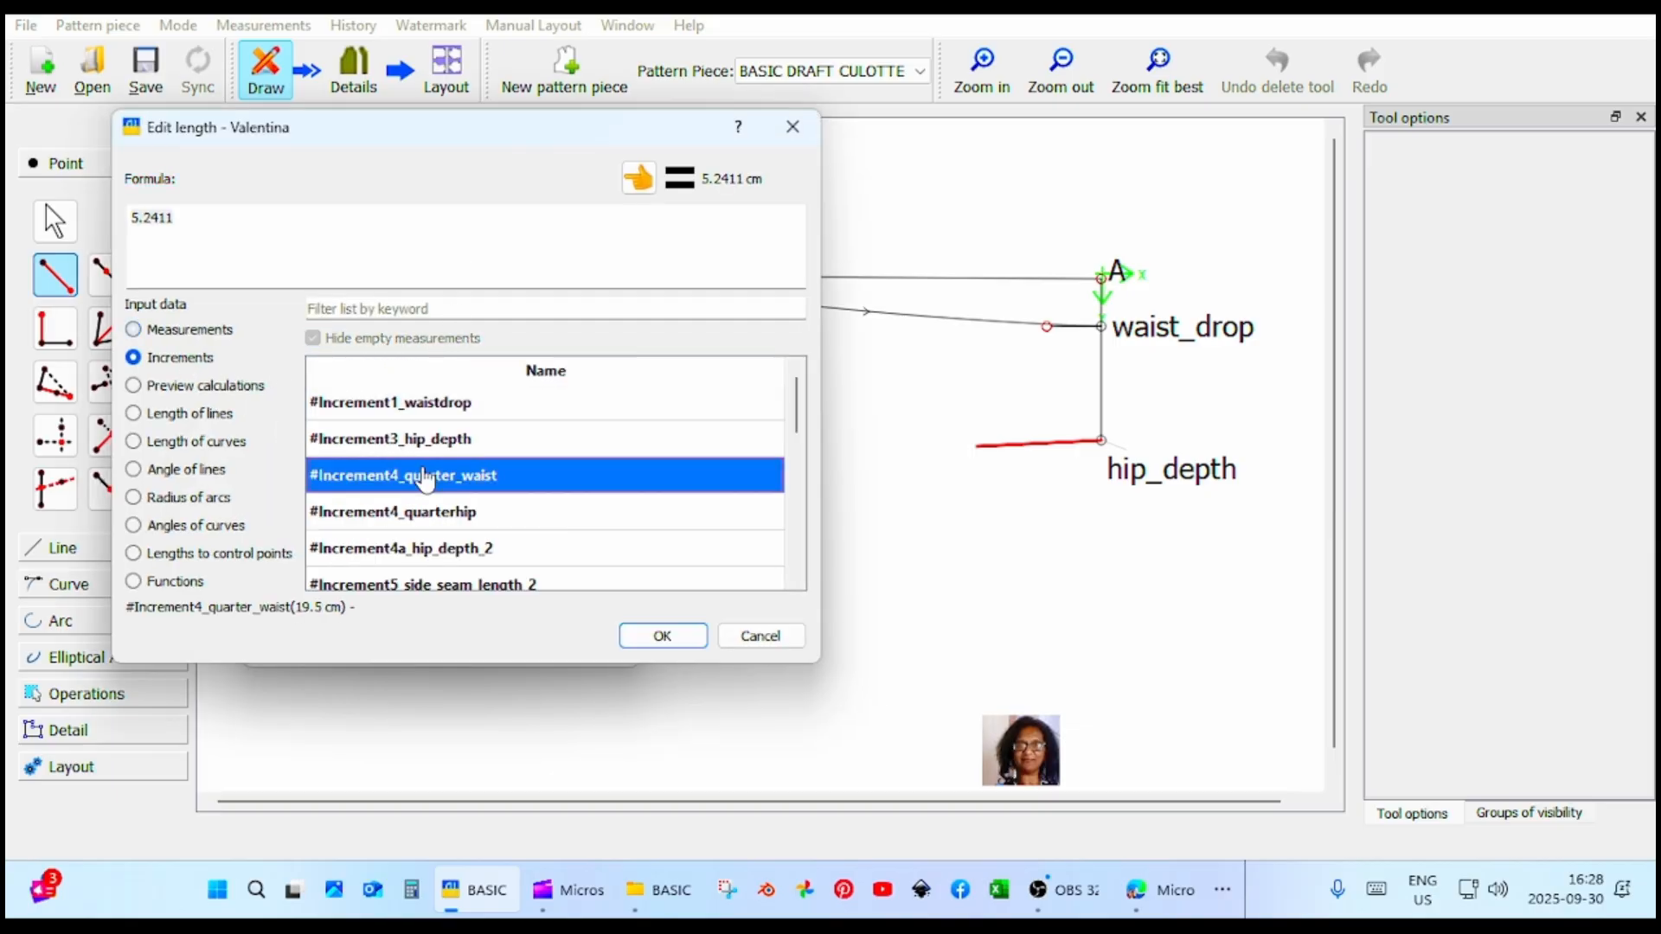
click(639, 178)
click(682, 642)
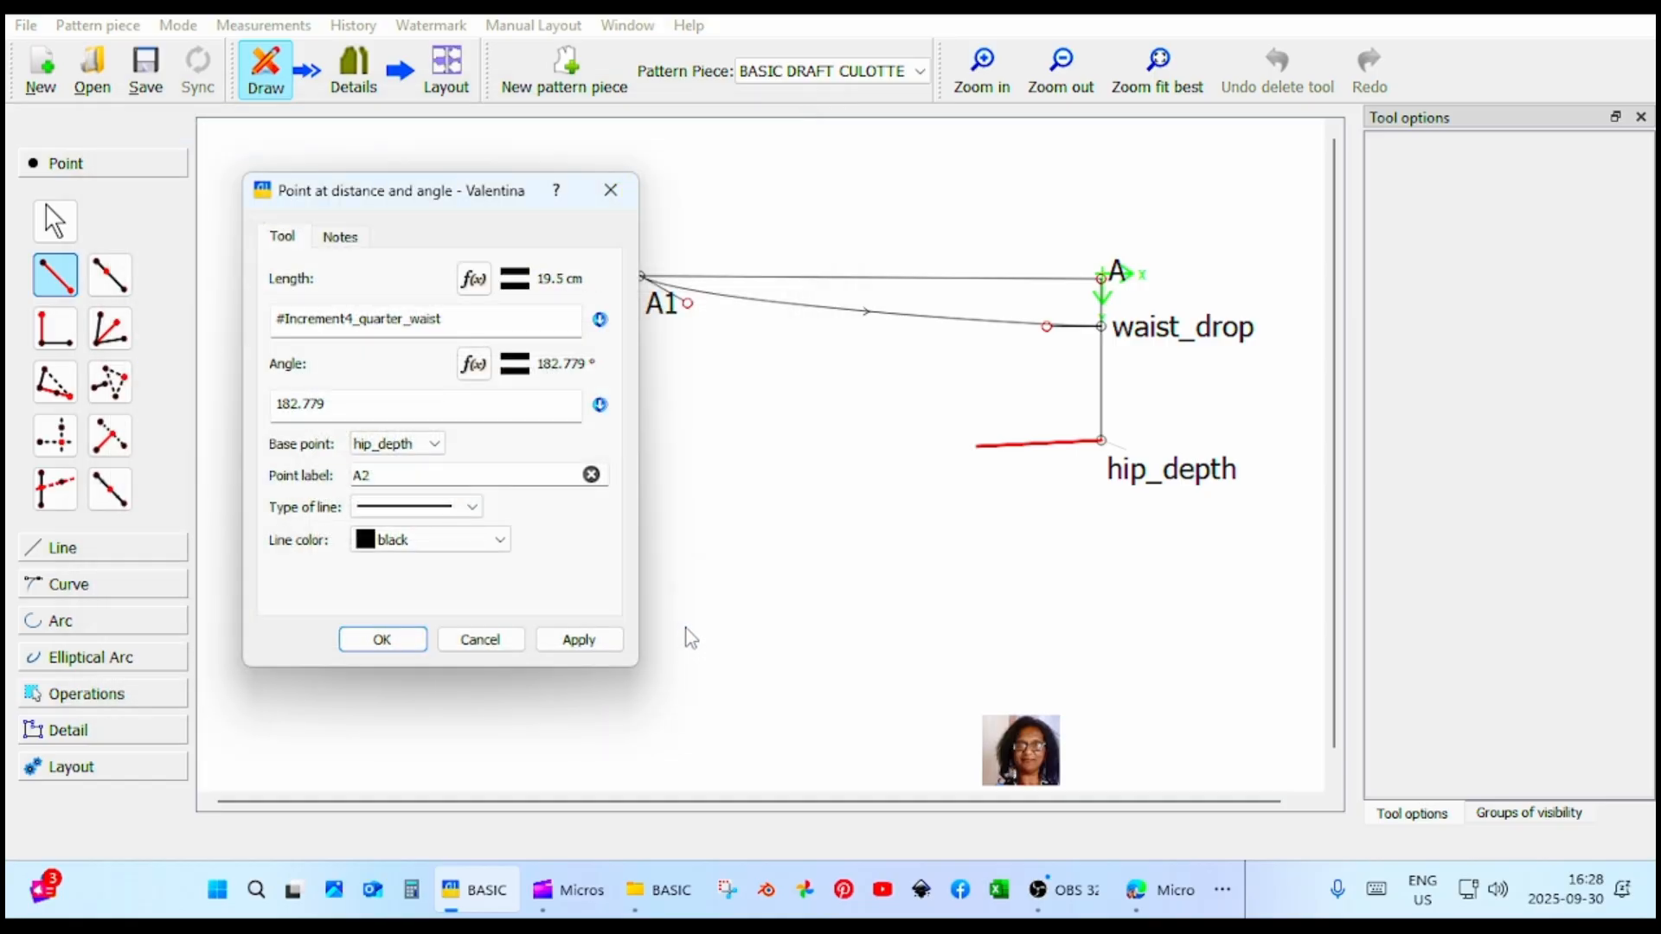
click(610, 644)
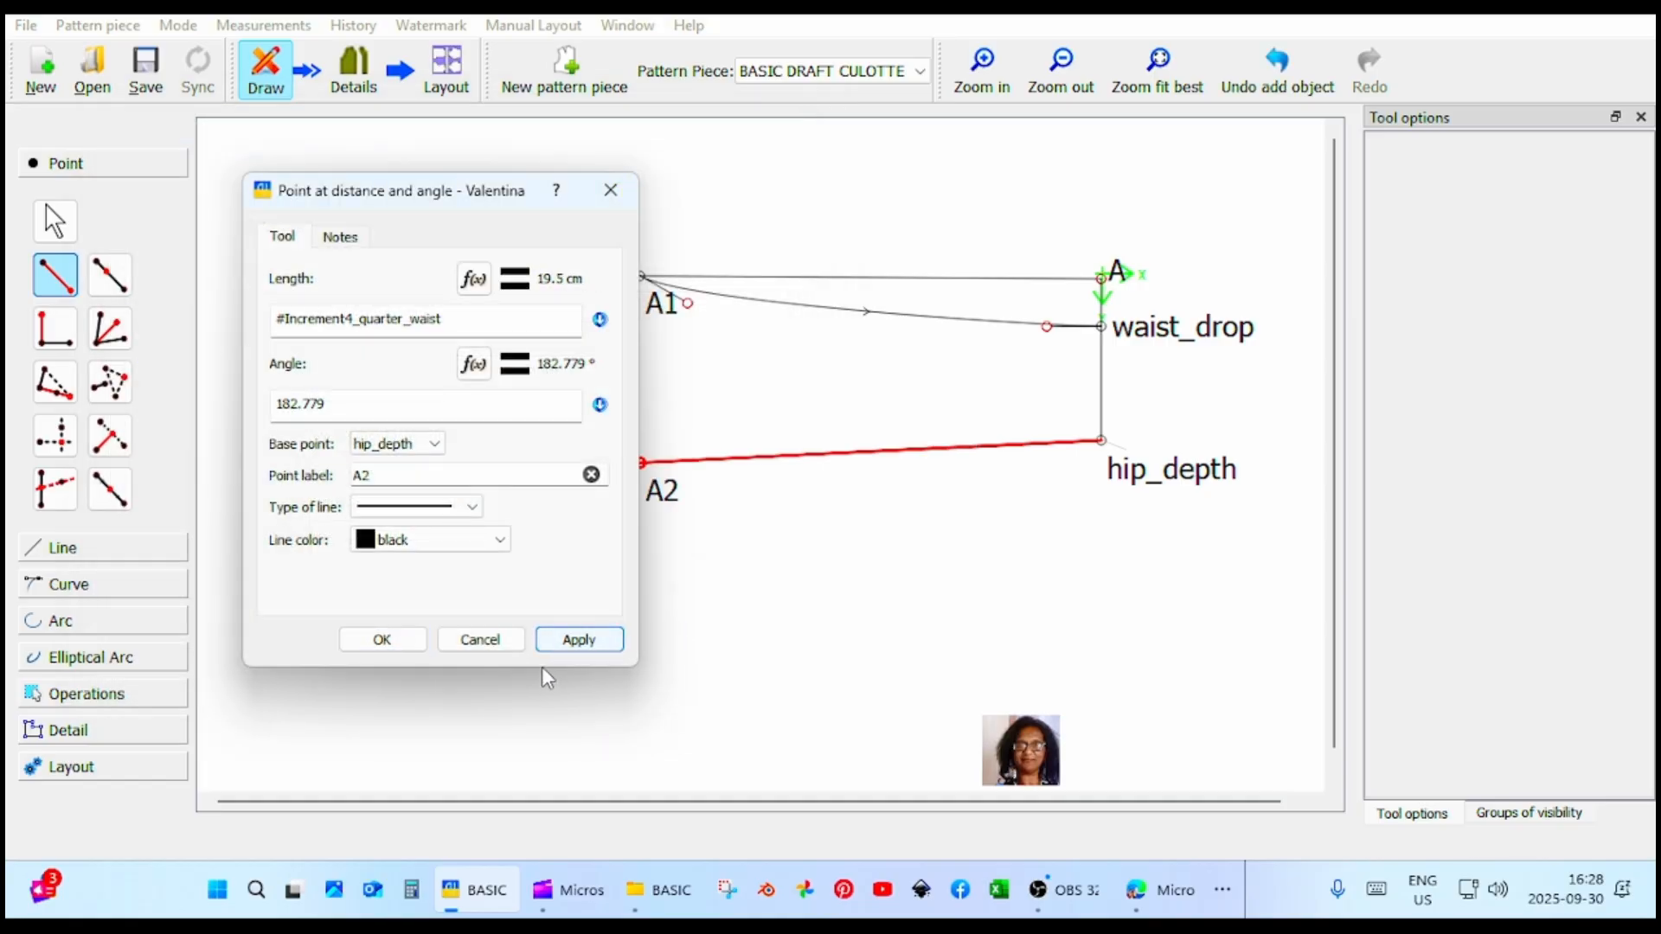
click(382, 640)
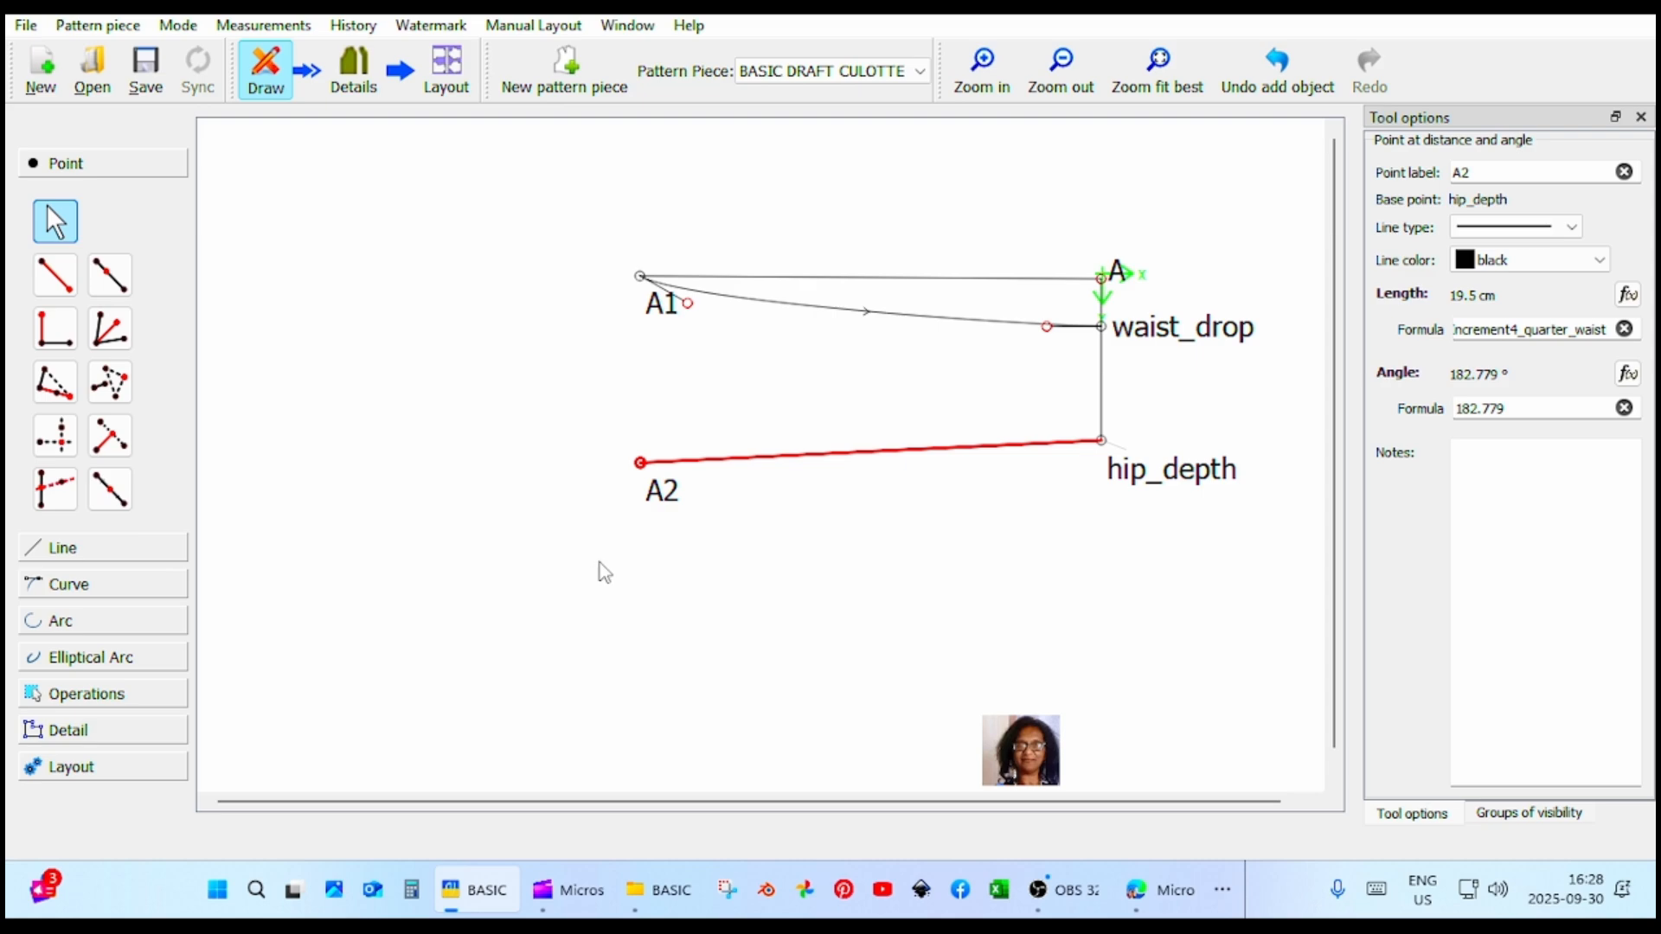
Change the length formula of the point left of hip_depth to #Increment4_quarterhip.
click(672, 497)
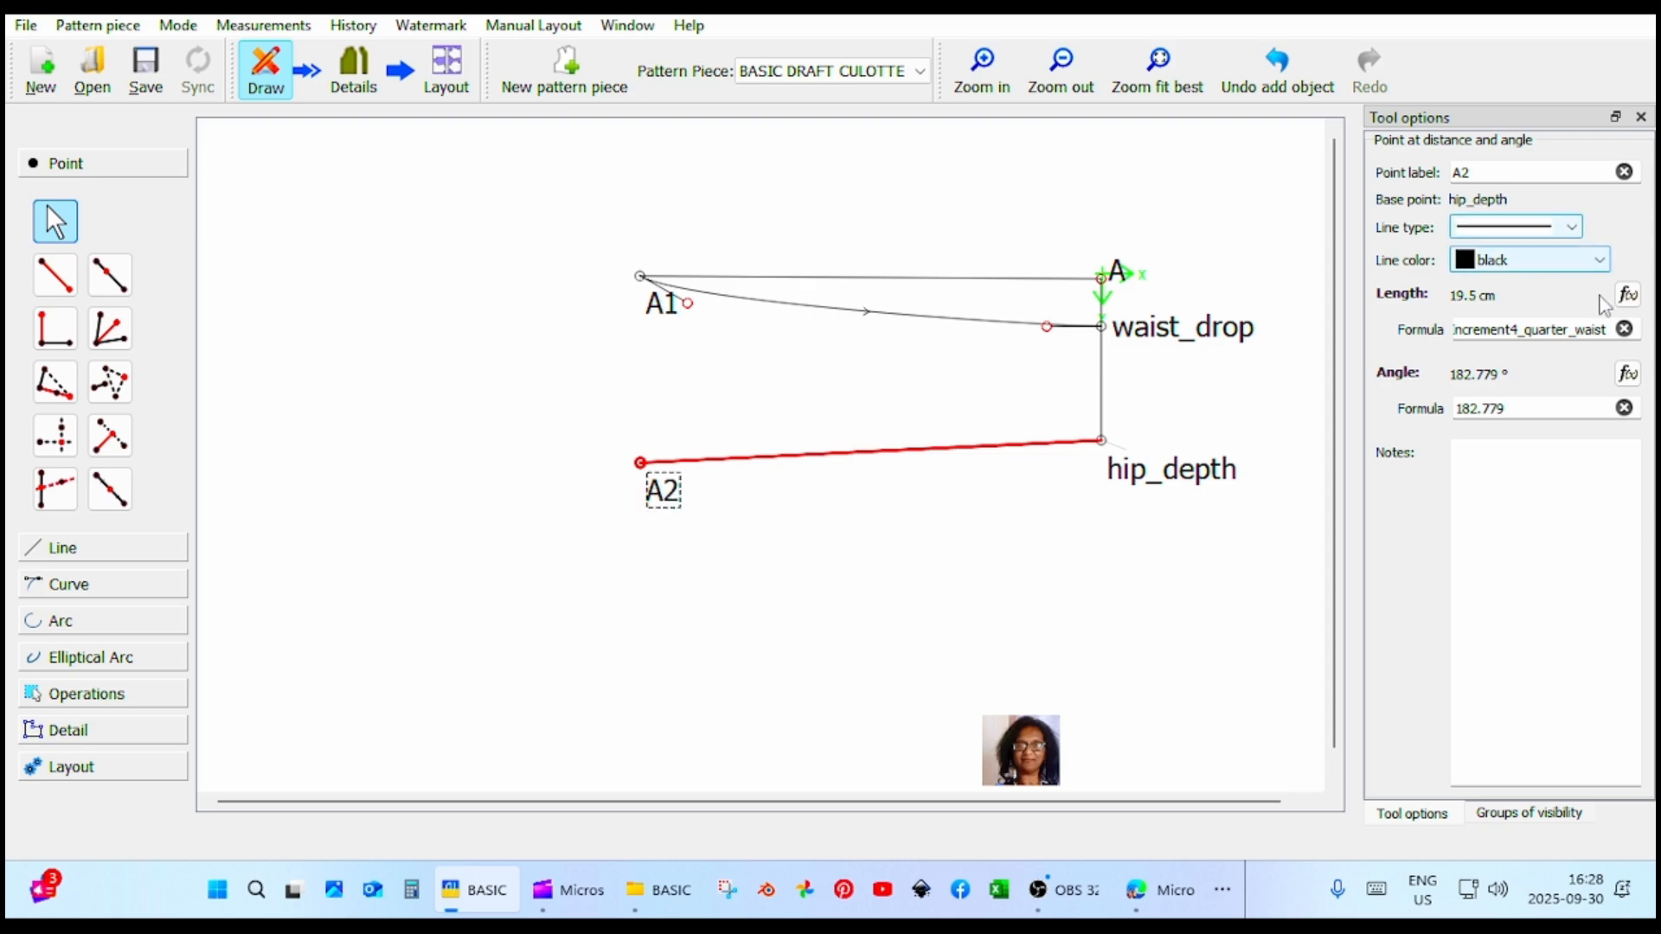
click(1628, 295)
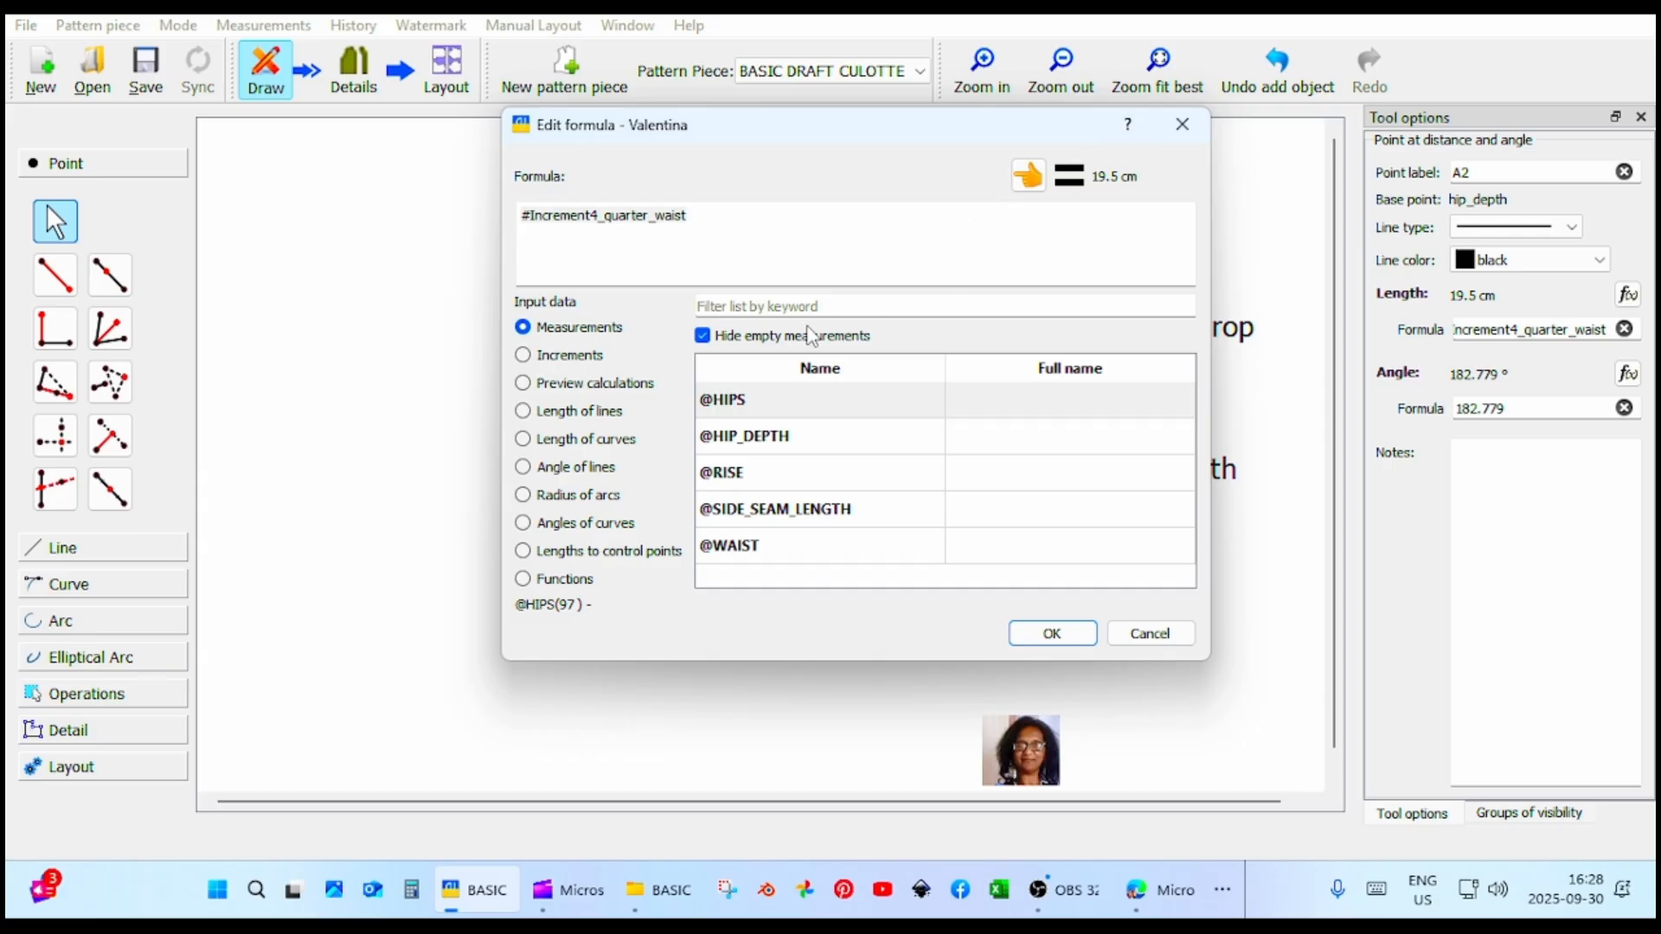
click(587, 357)
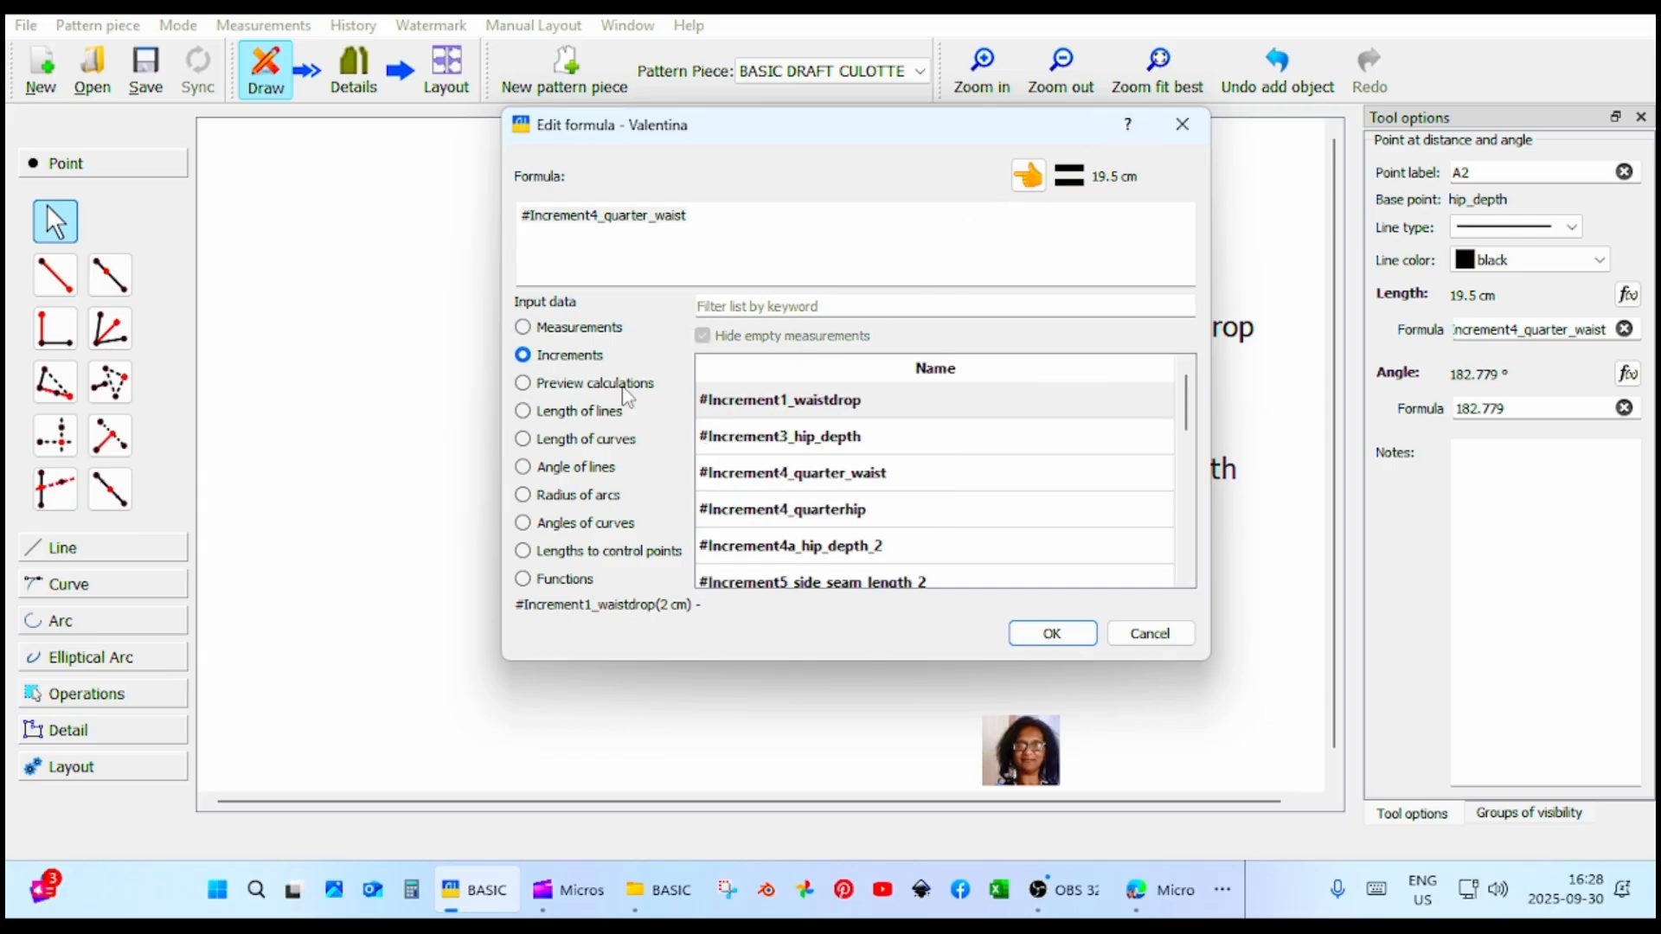
click(860, 518)
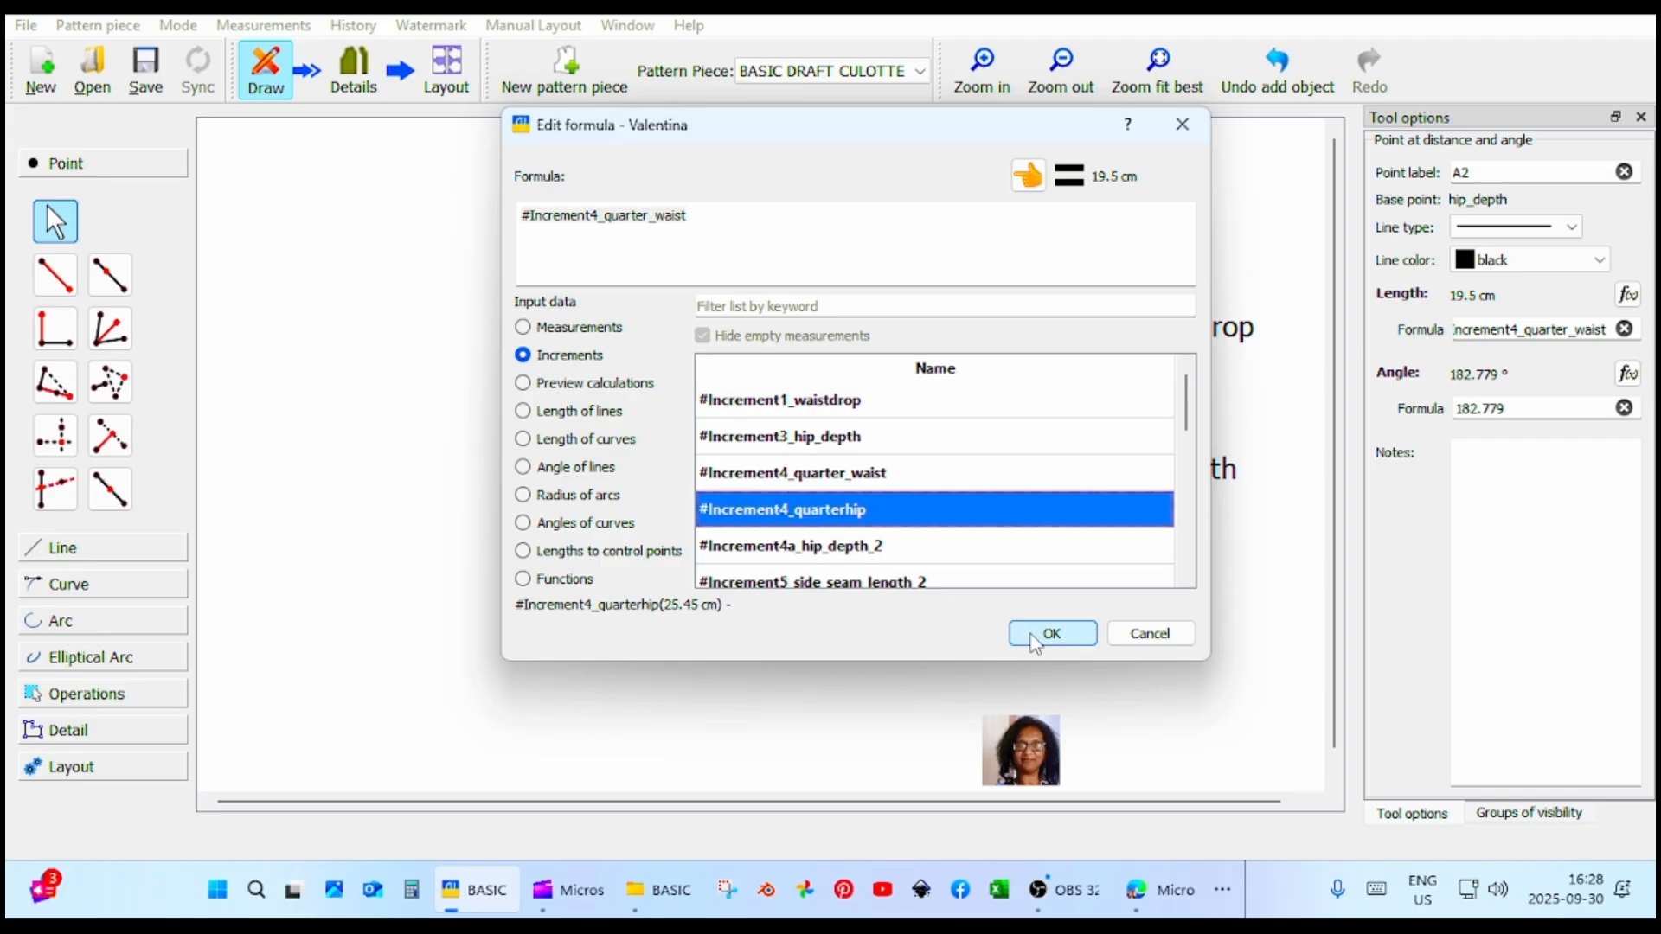
click(1026, 178)
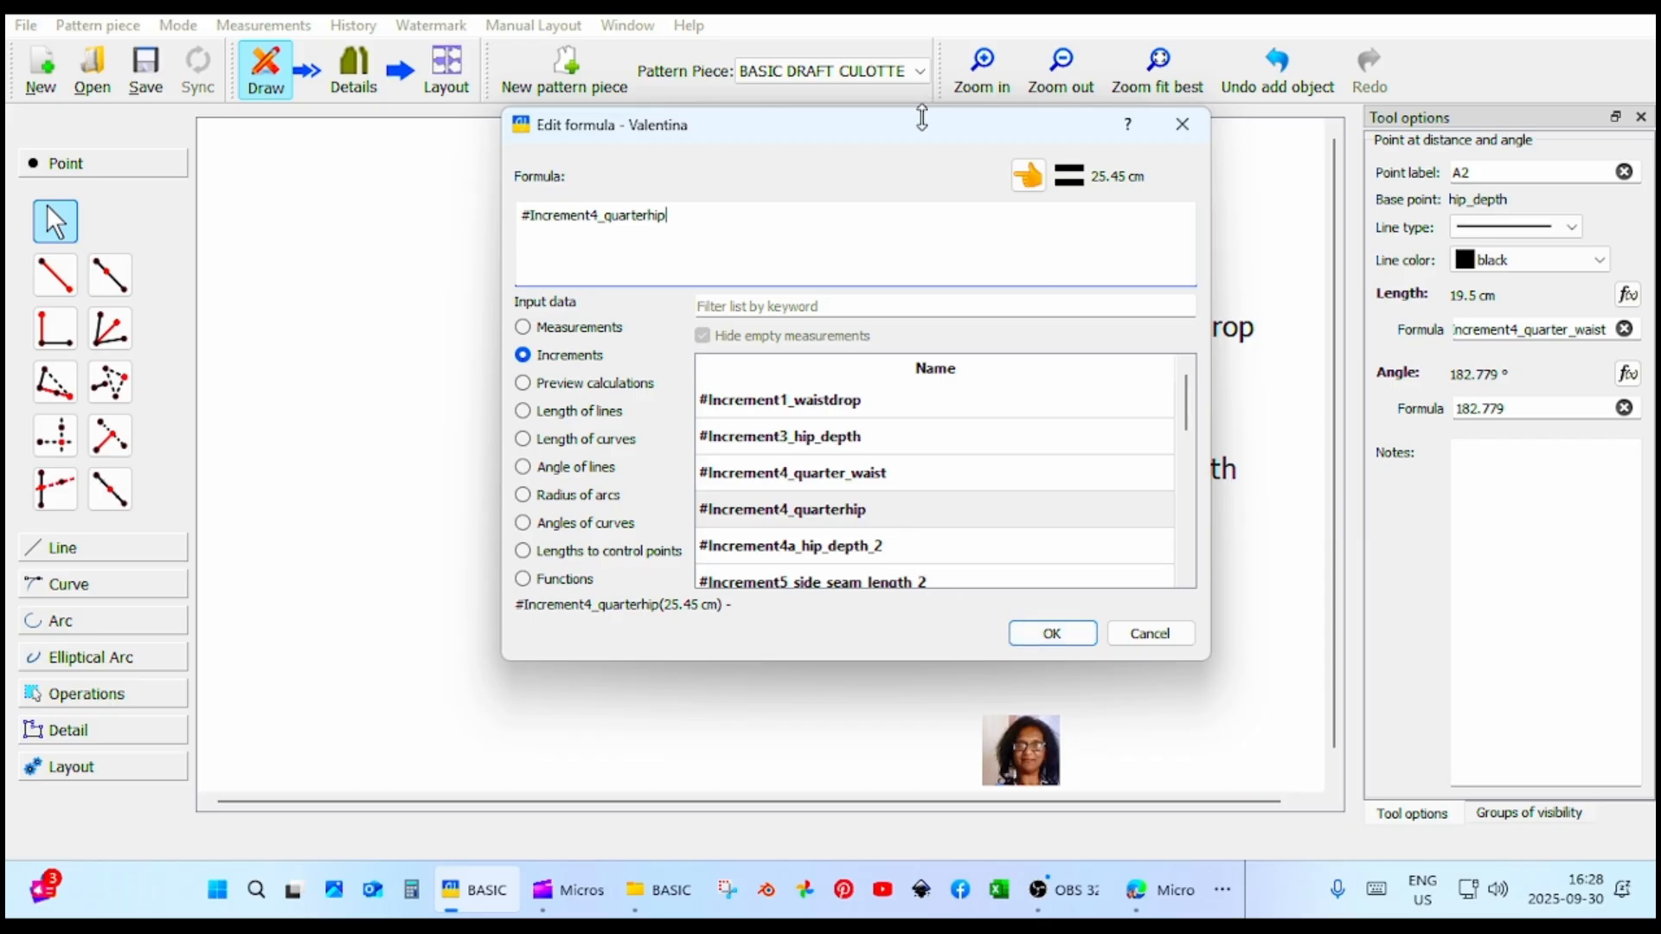
mouse_move(919, 130)
mouse_down()
mouse_move(346, 49)
mouse_move(760, 184)
mouse_move(41, 137)
mouse_move(167, 116)
mouse_up()
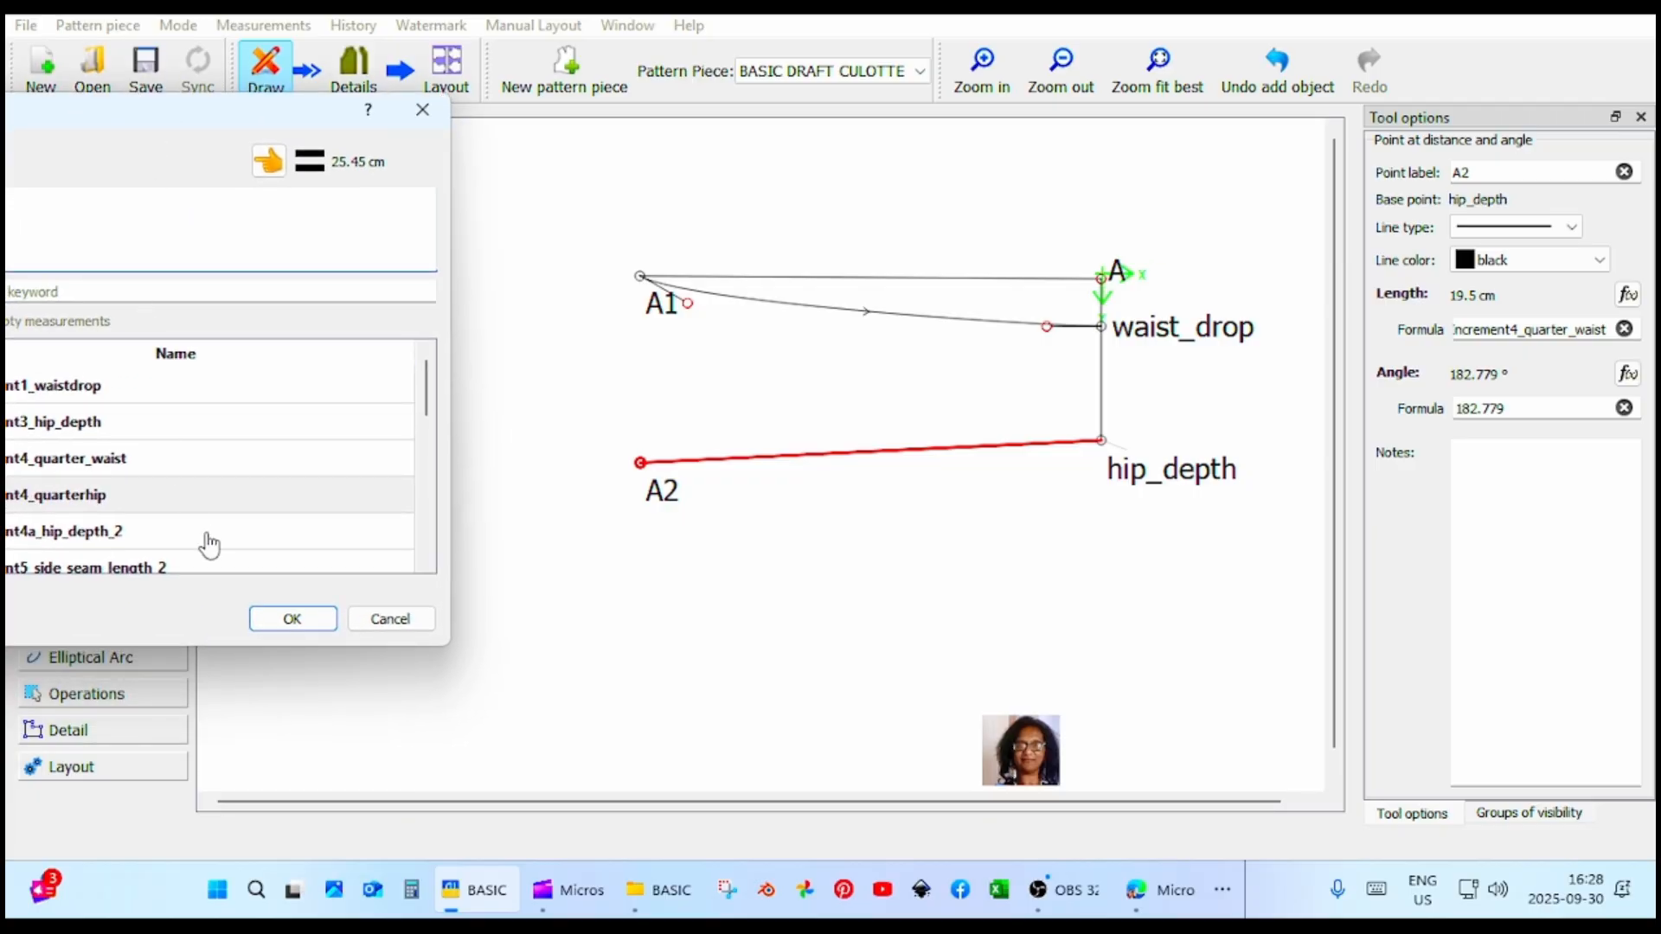
click(291, 619)
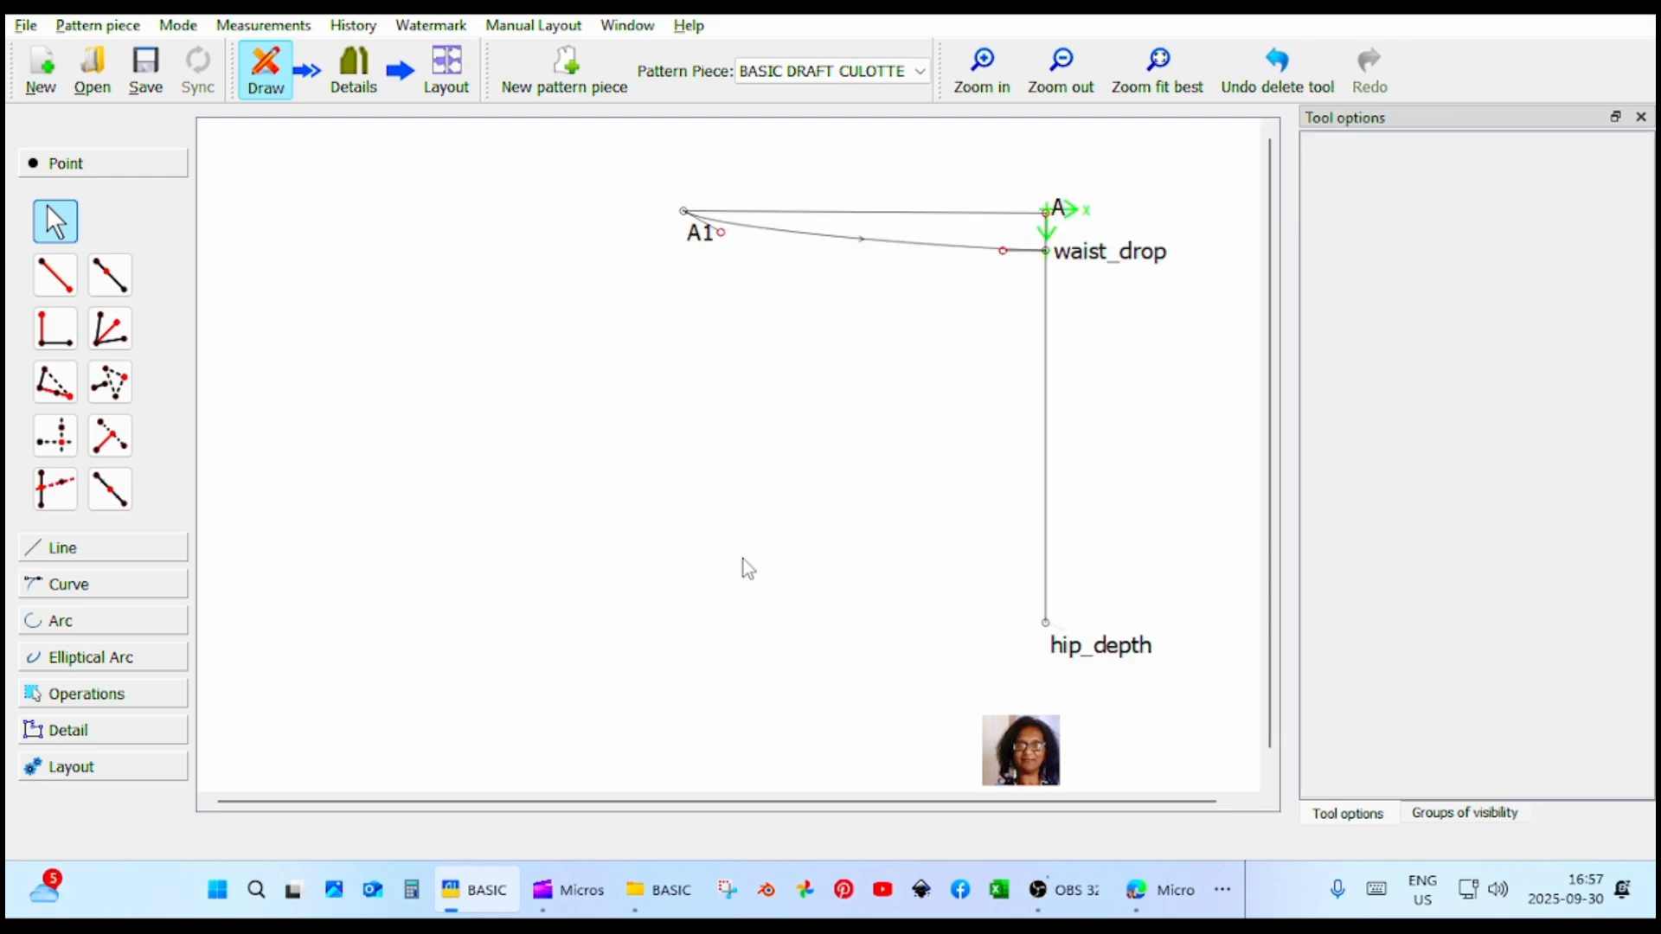
Add a point along perpendicular from hip_depth with A1 as second point, length 20 cm and additional angle 315°.
click(55, 327)
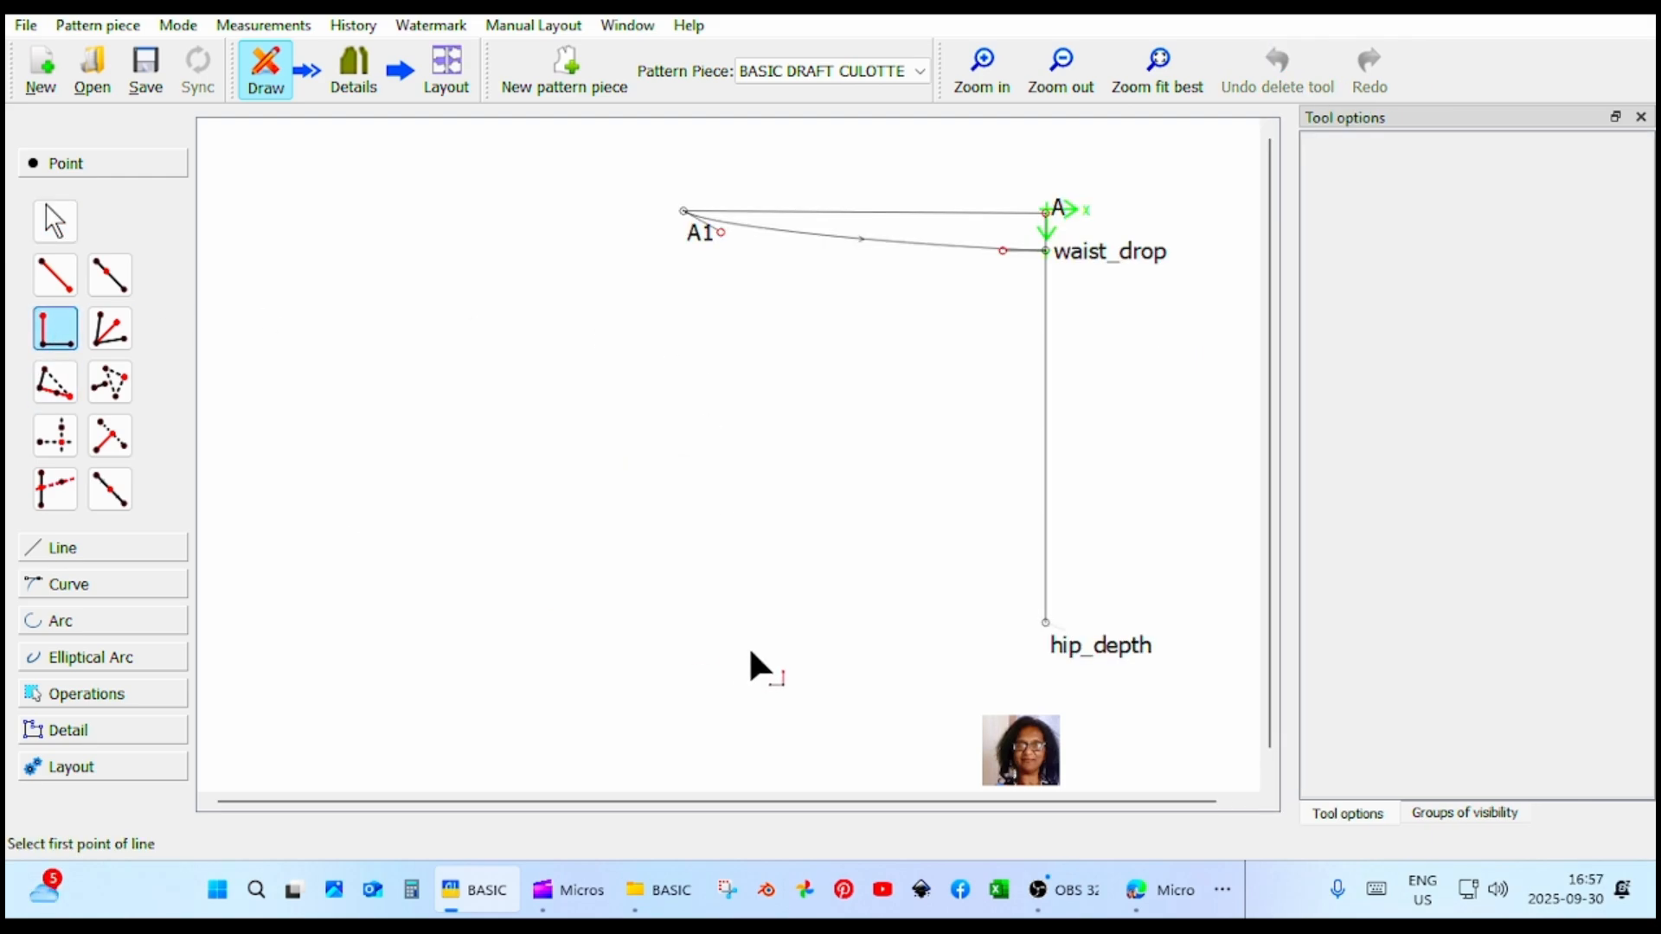
click(1061, 637)
click(689, 224)
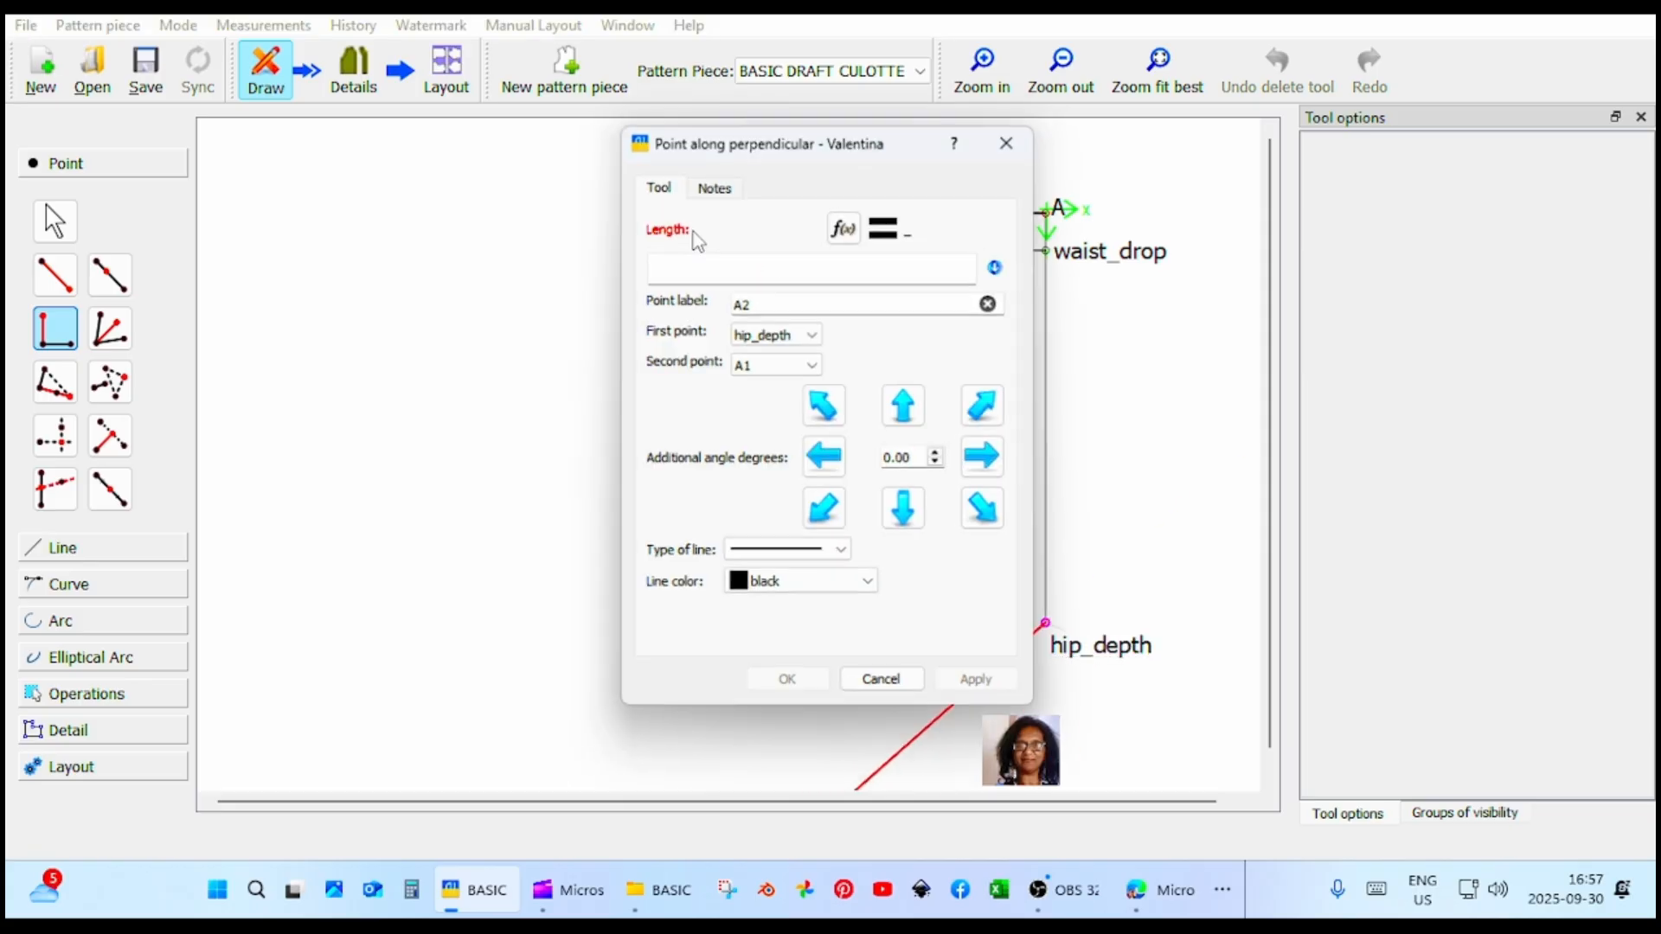
click(678, 277)
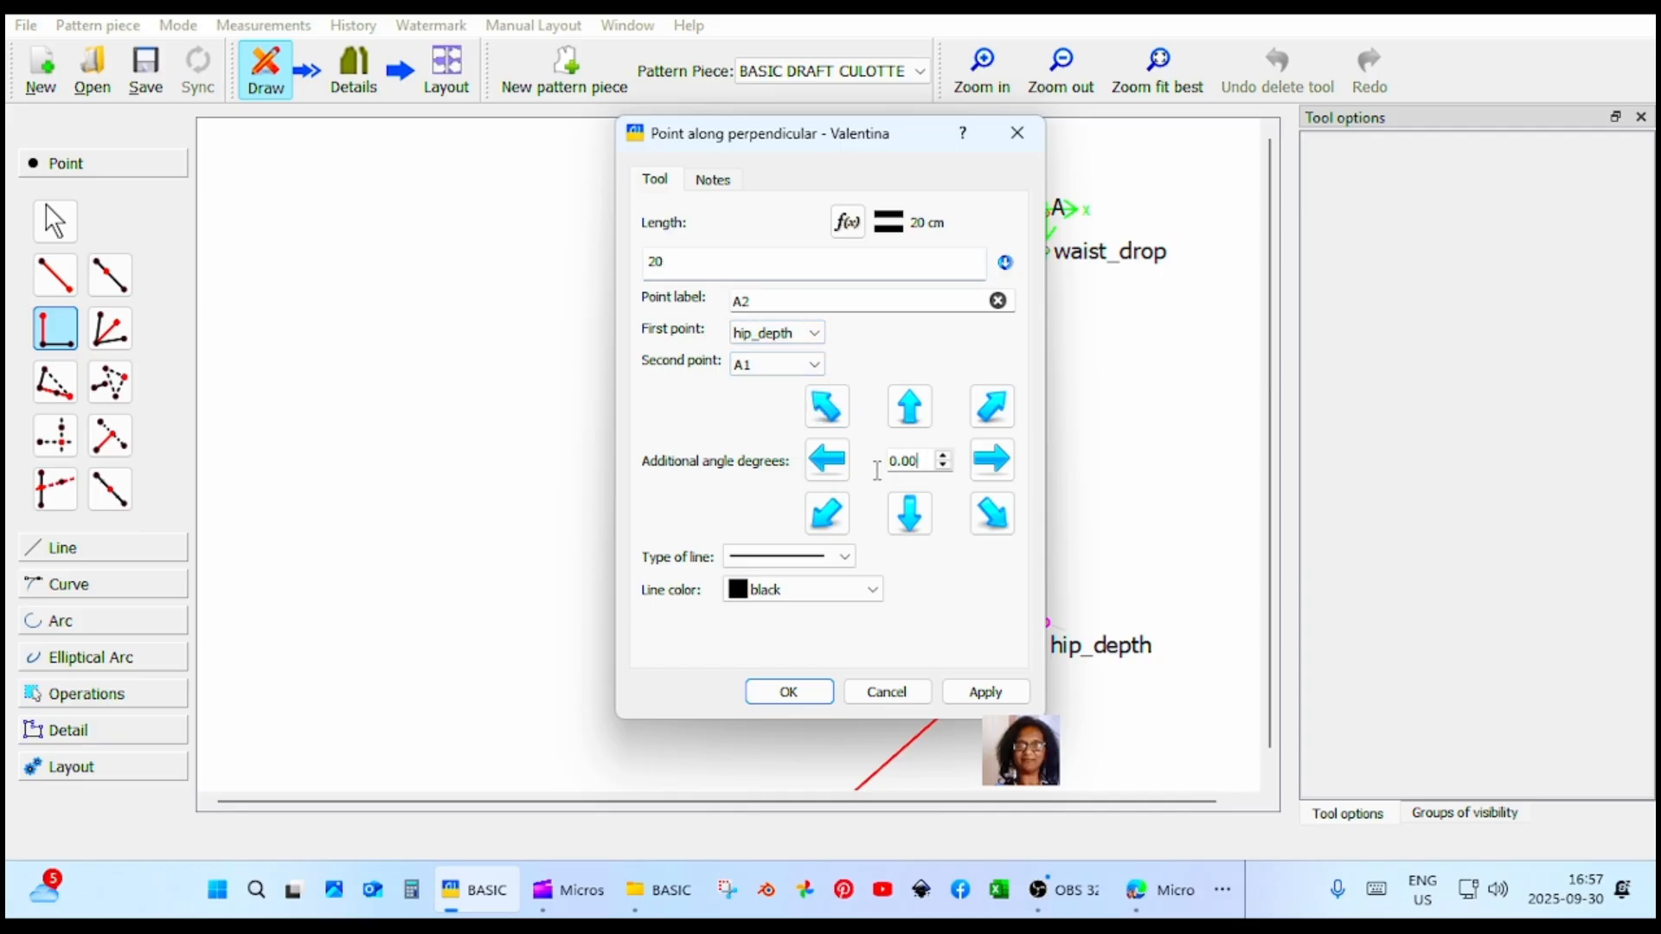
drag(877, 470, 868, 460)
text(315)
click(971, 692)
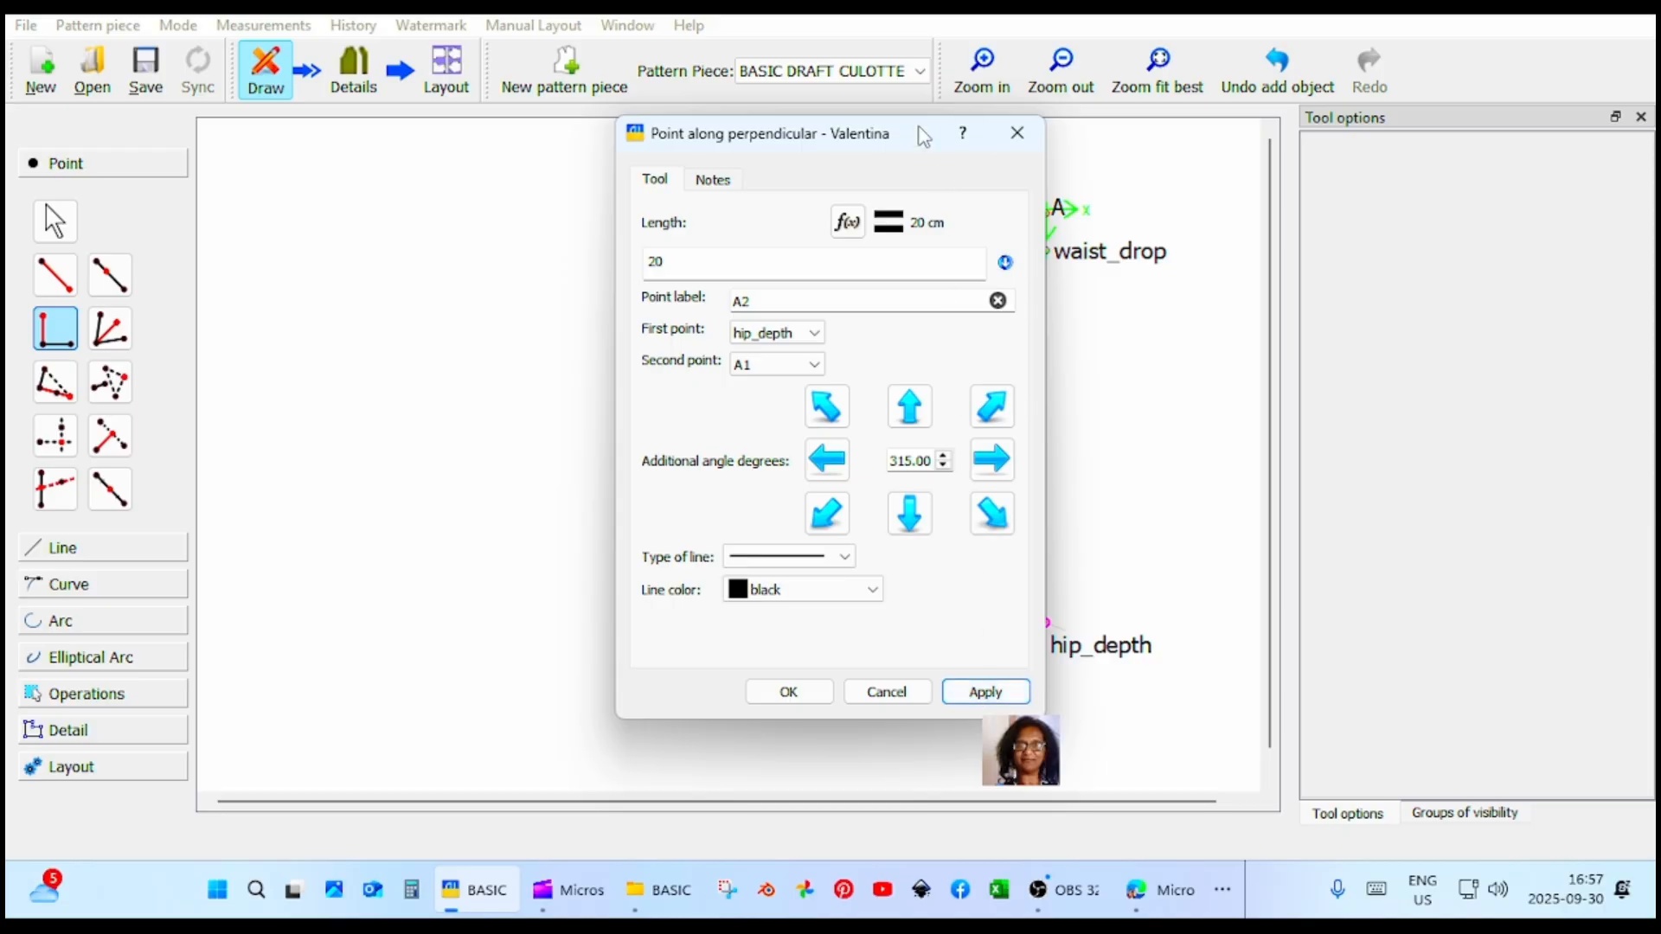
mouse_move(924, 136)
mouse_down()
mouse_move(232, 141)
mouse_move(362, 152)
mouse_up()
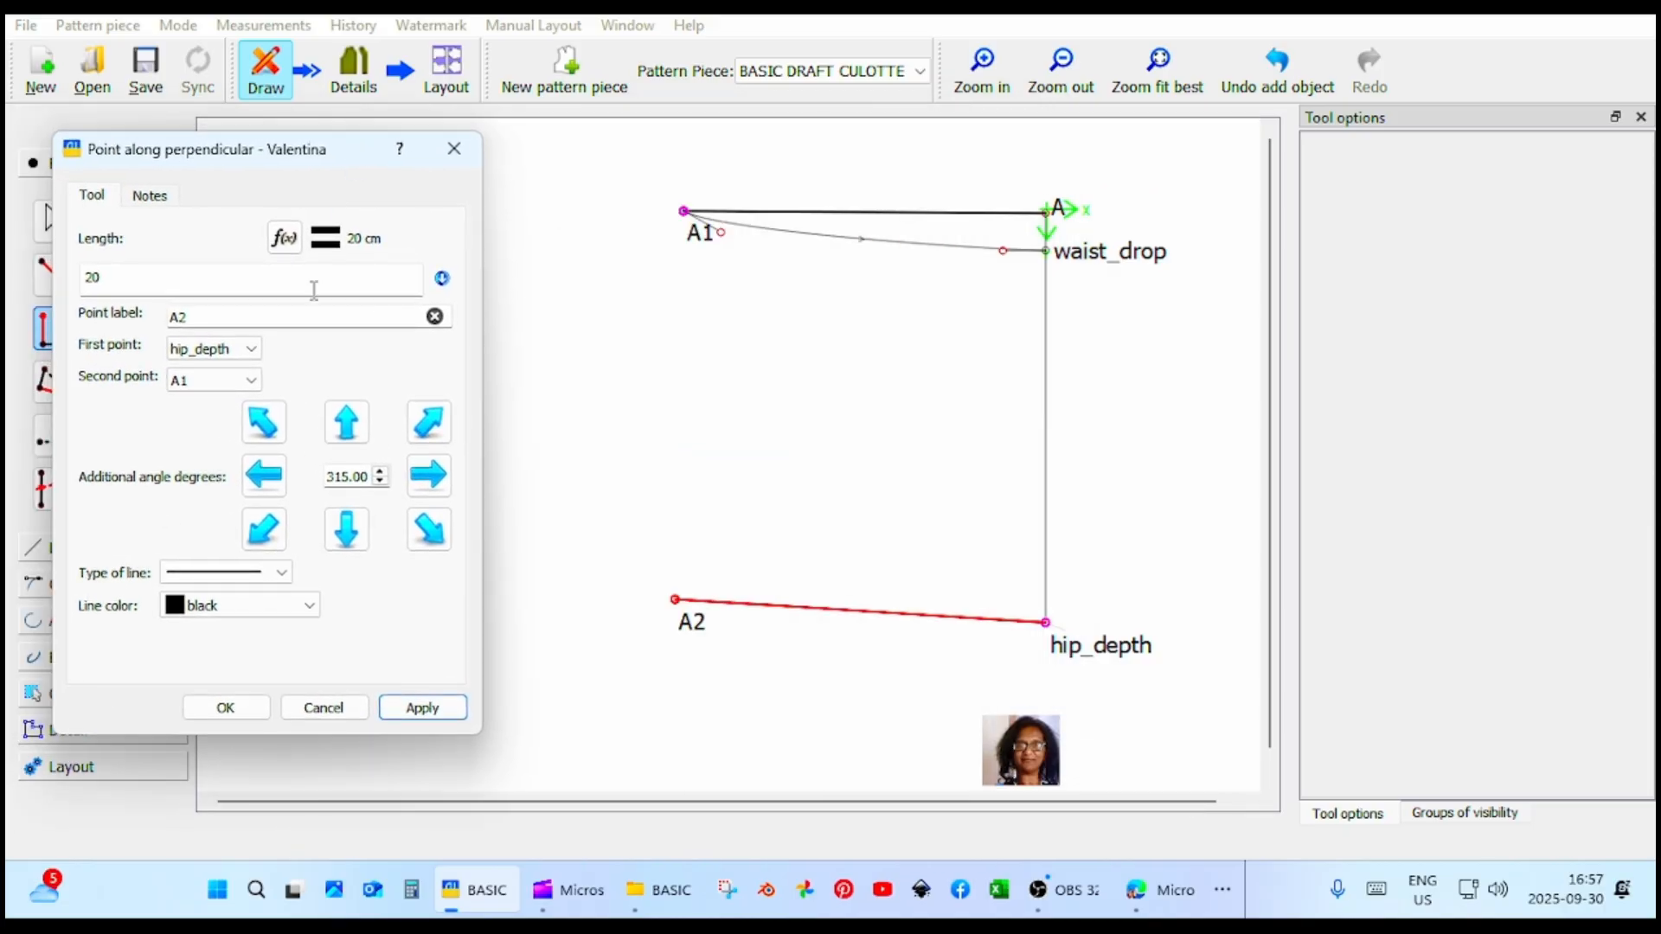
click(235, 715)
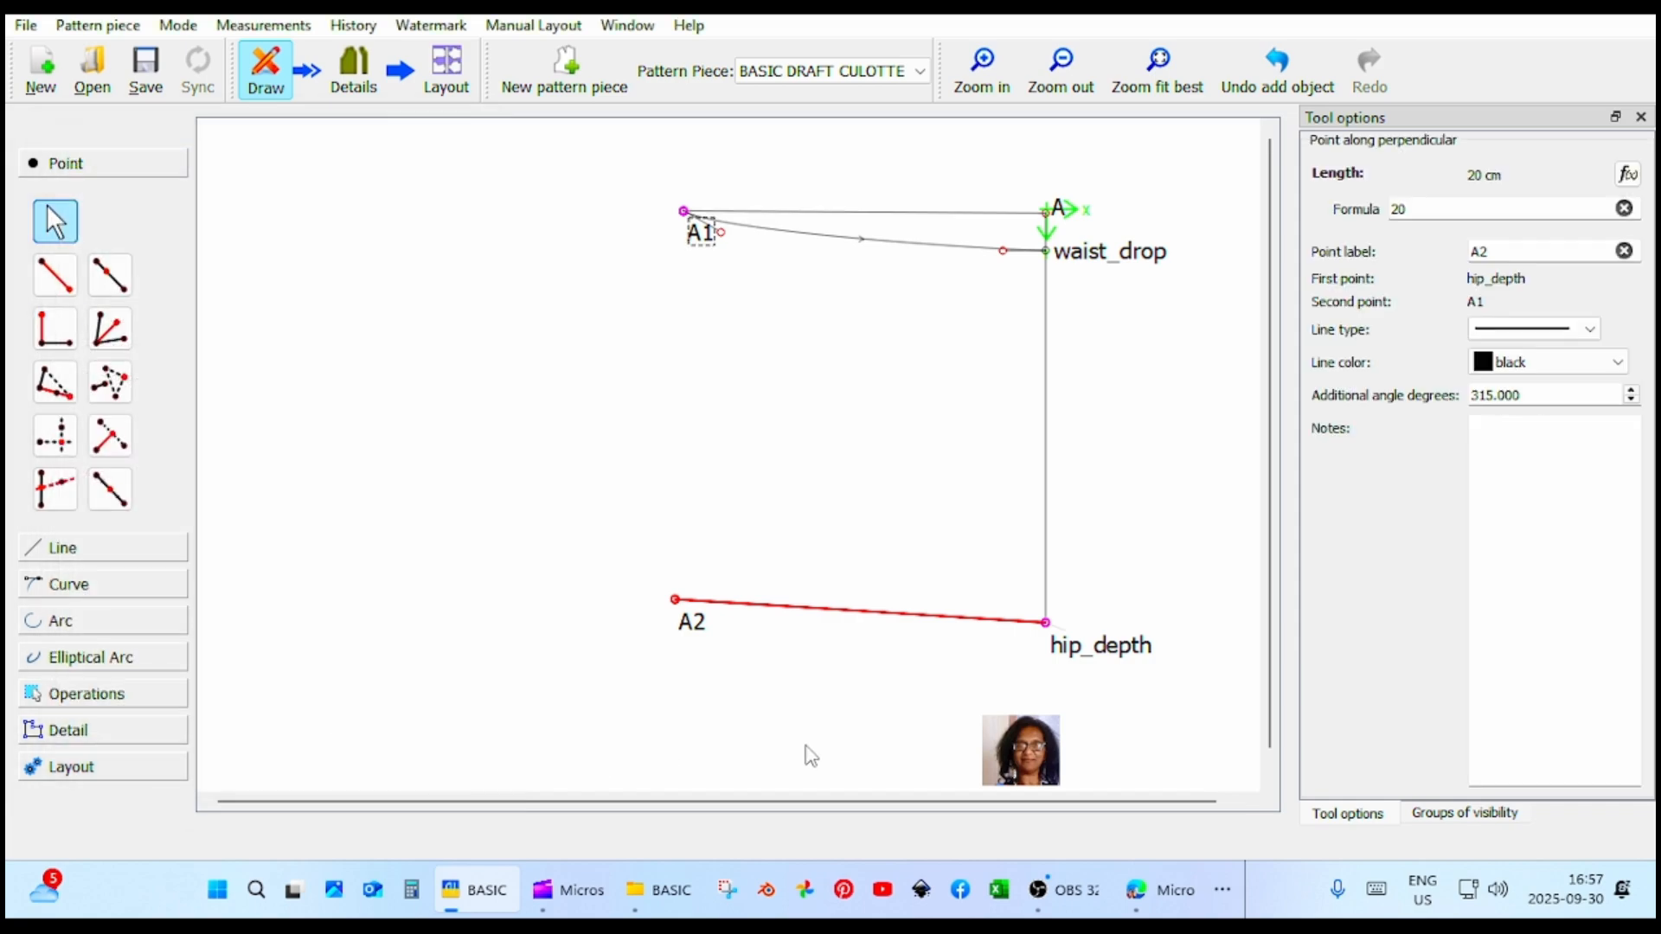
Change the length formula of the perpendicular point A2 to #Increment4_quarterhip.
click(694, 624)
click(1419, 210)
drag(1420, 210, 1360, 208)
click(1627, 174)
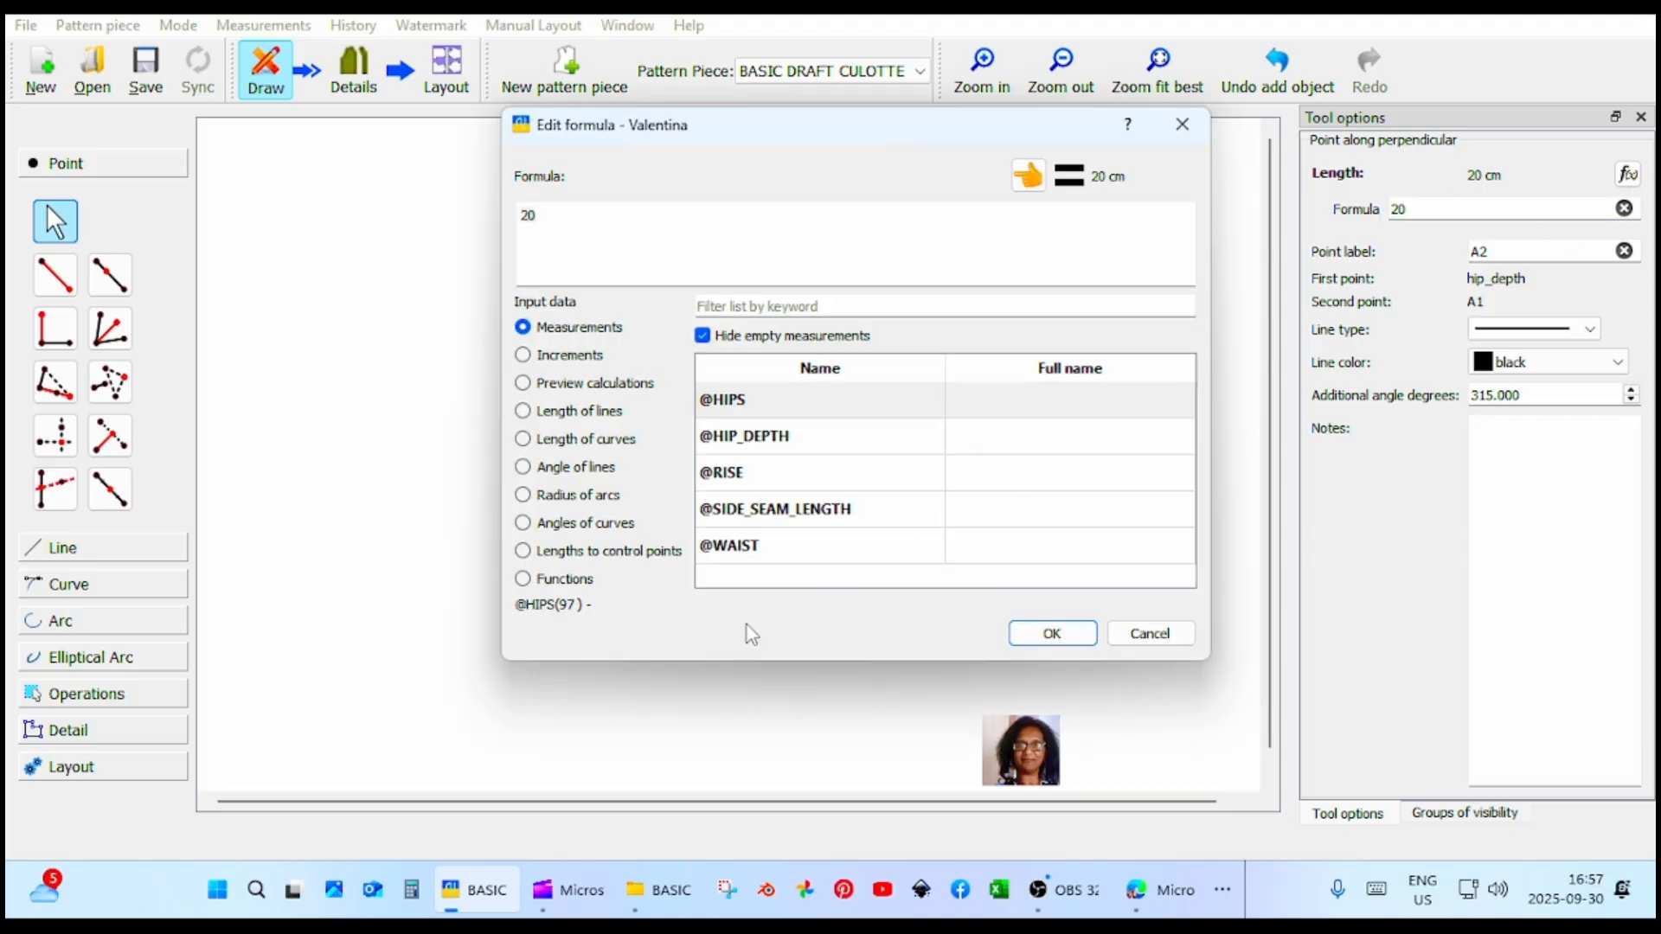
click(596, 355)
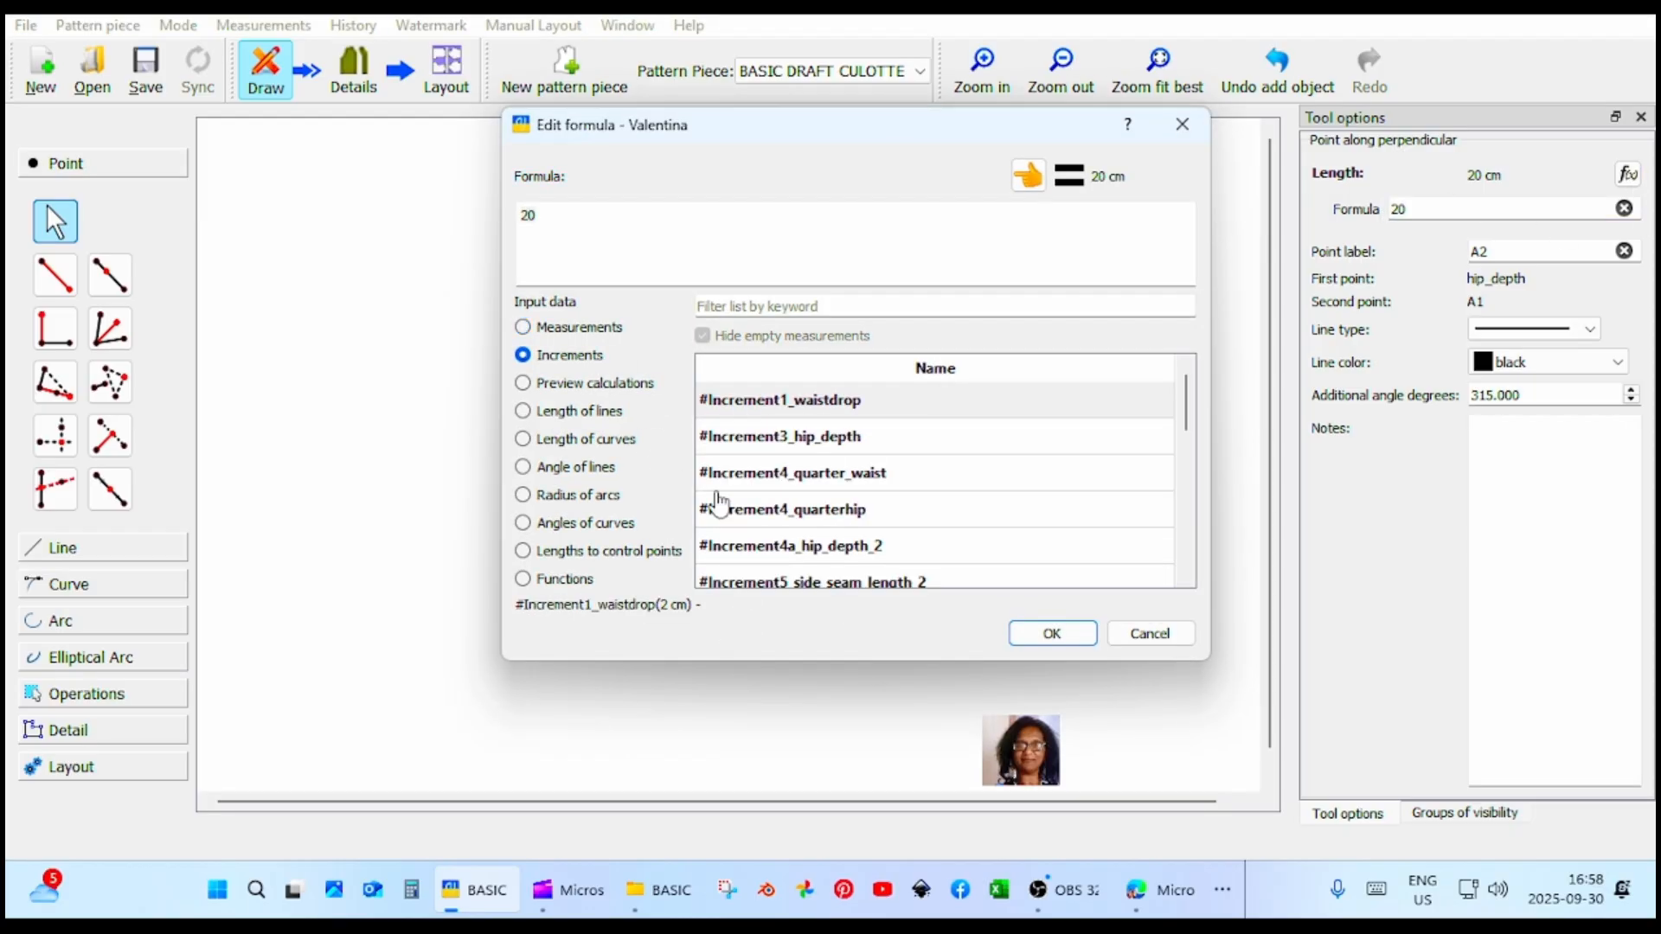
click(862, 516)
click(1028, 176)
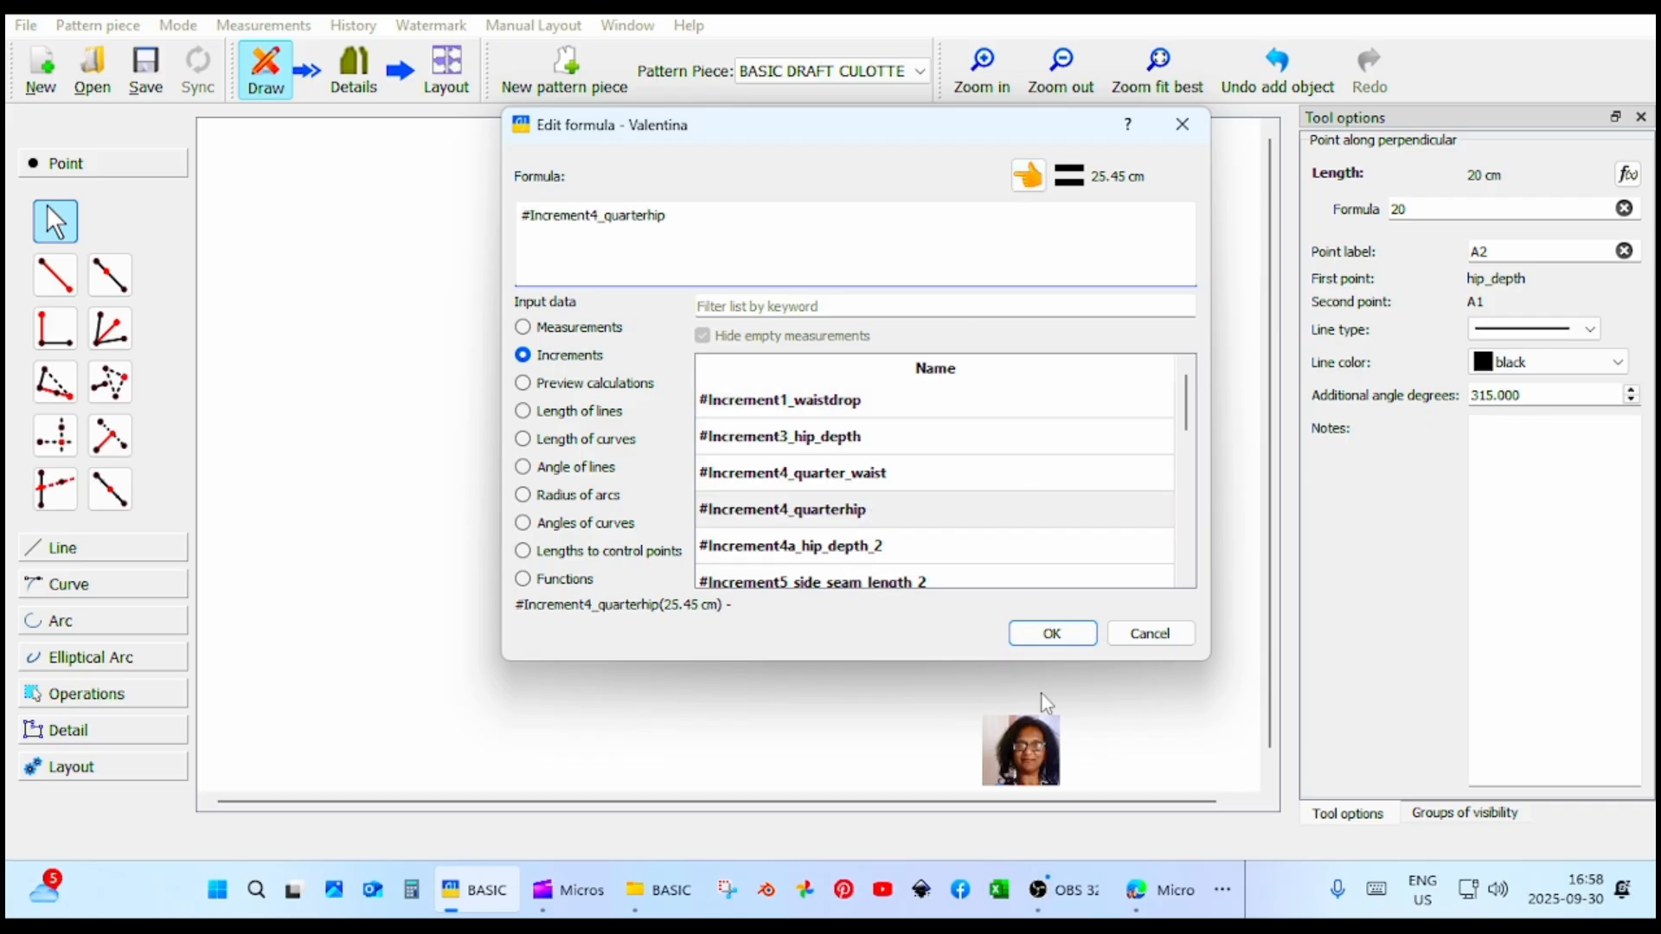
click(1060, 635)
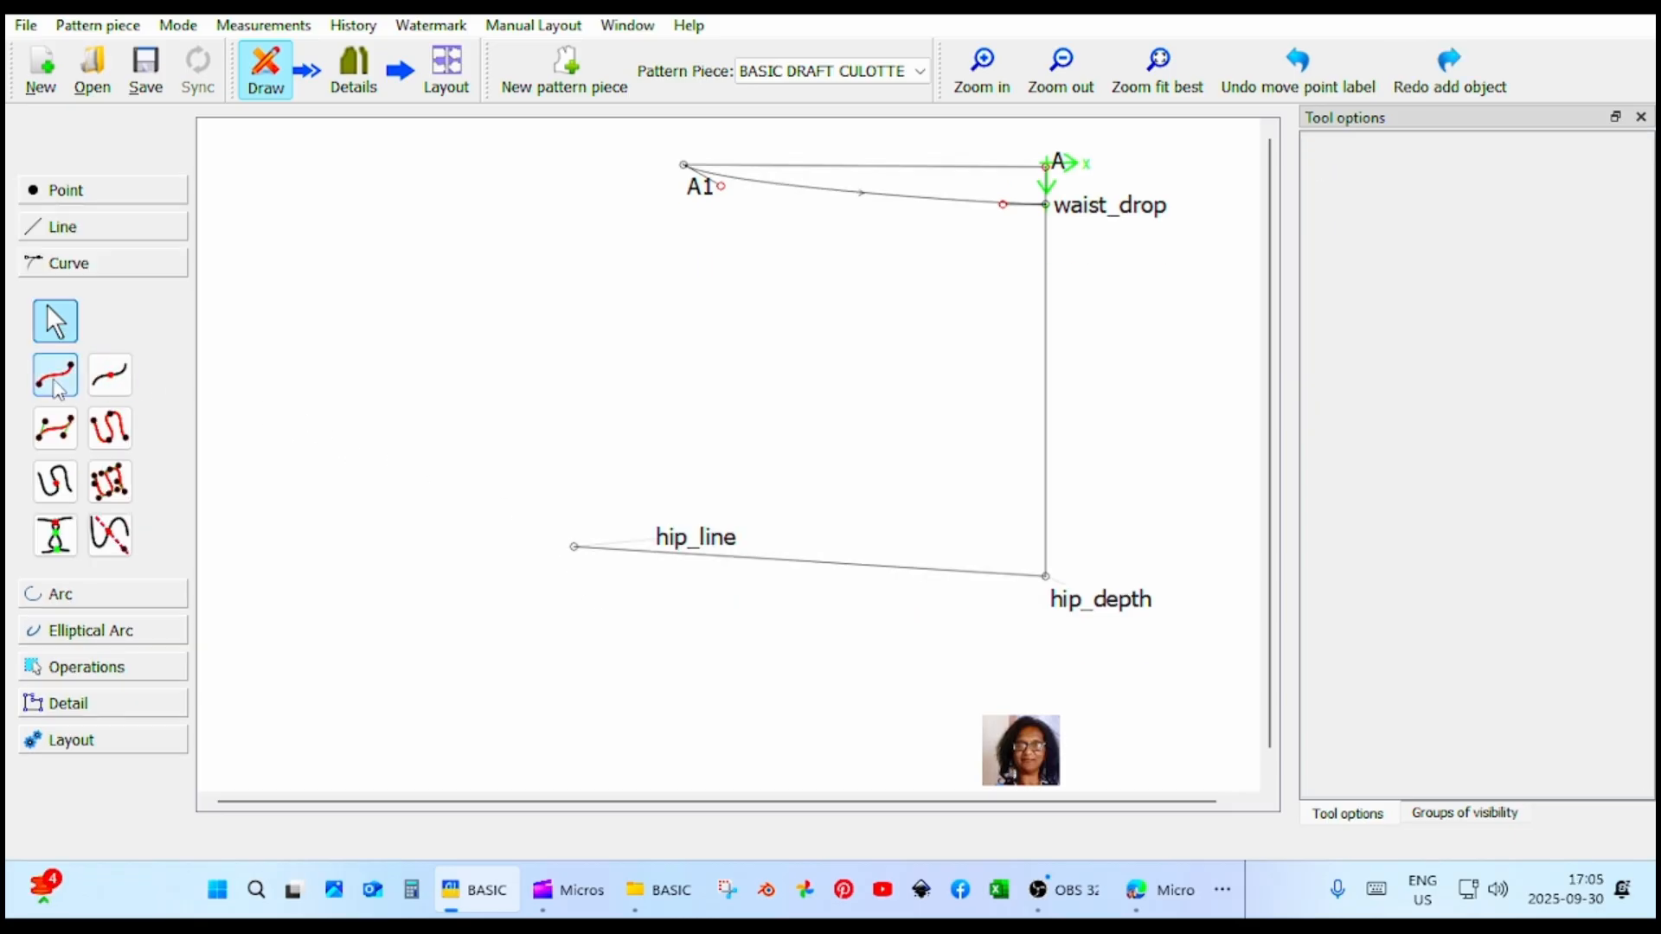
Draw a curve from hip_line to A1 and shape its handles to about 77° with 2.8 cm and 248° with 2.5 cm.
click(55, 383)
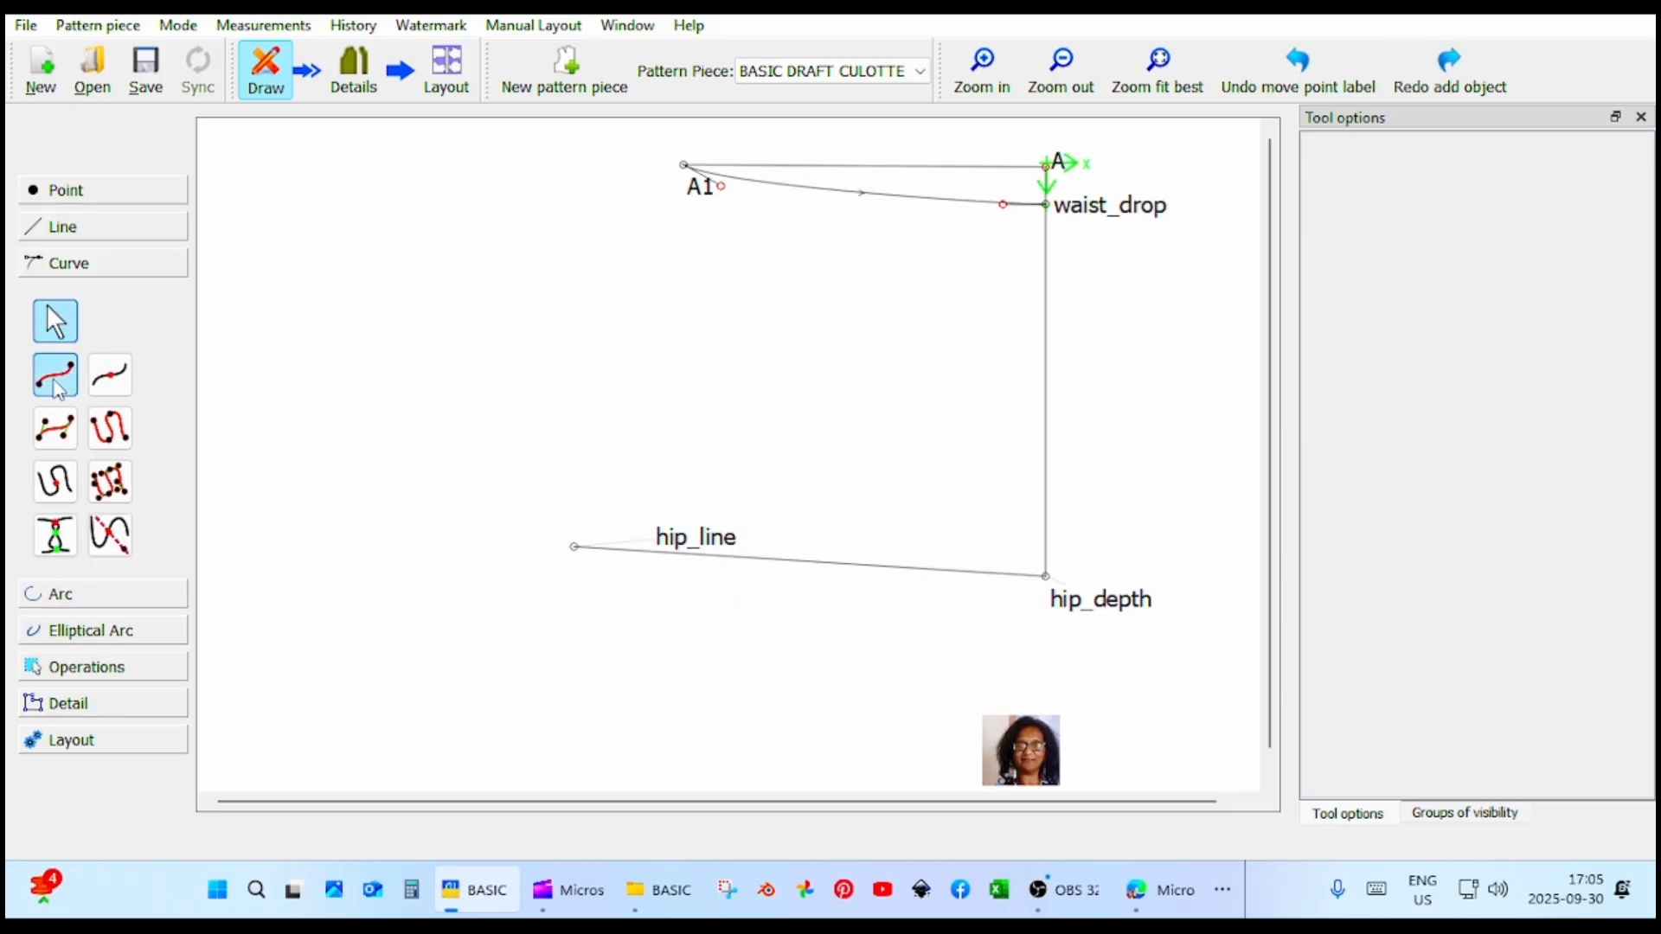
click(574, 547)
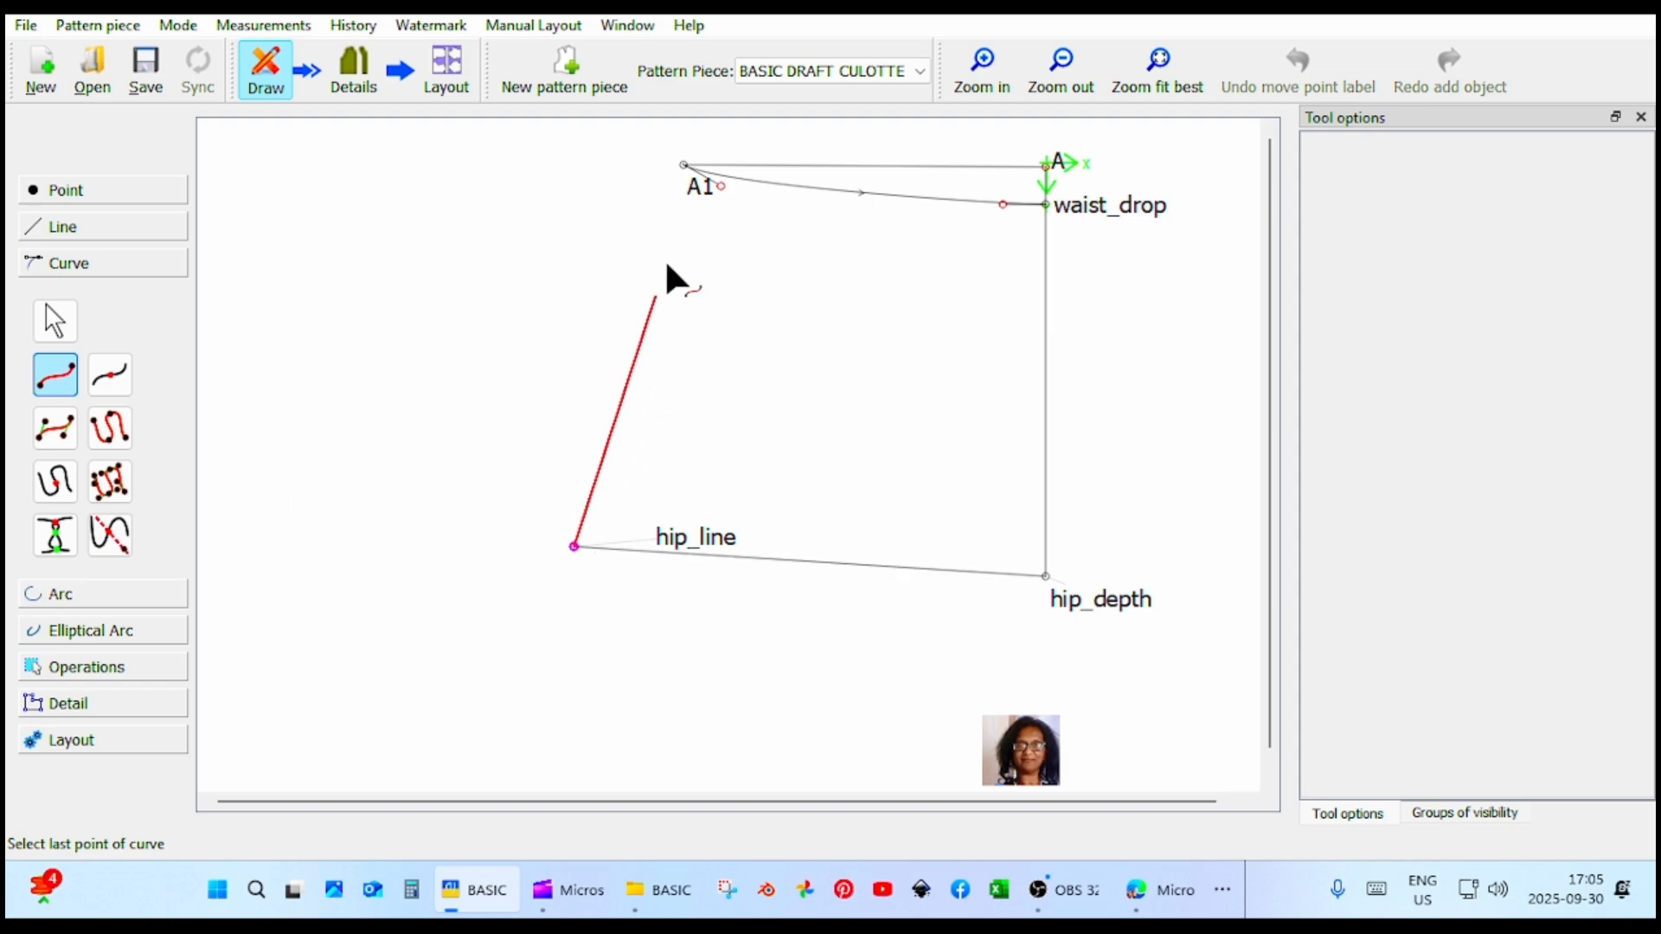
click(683, 164)
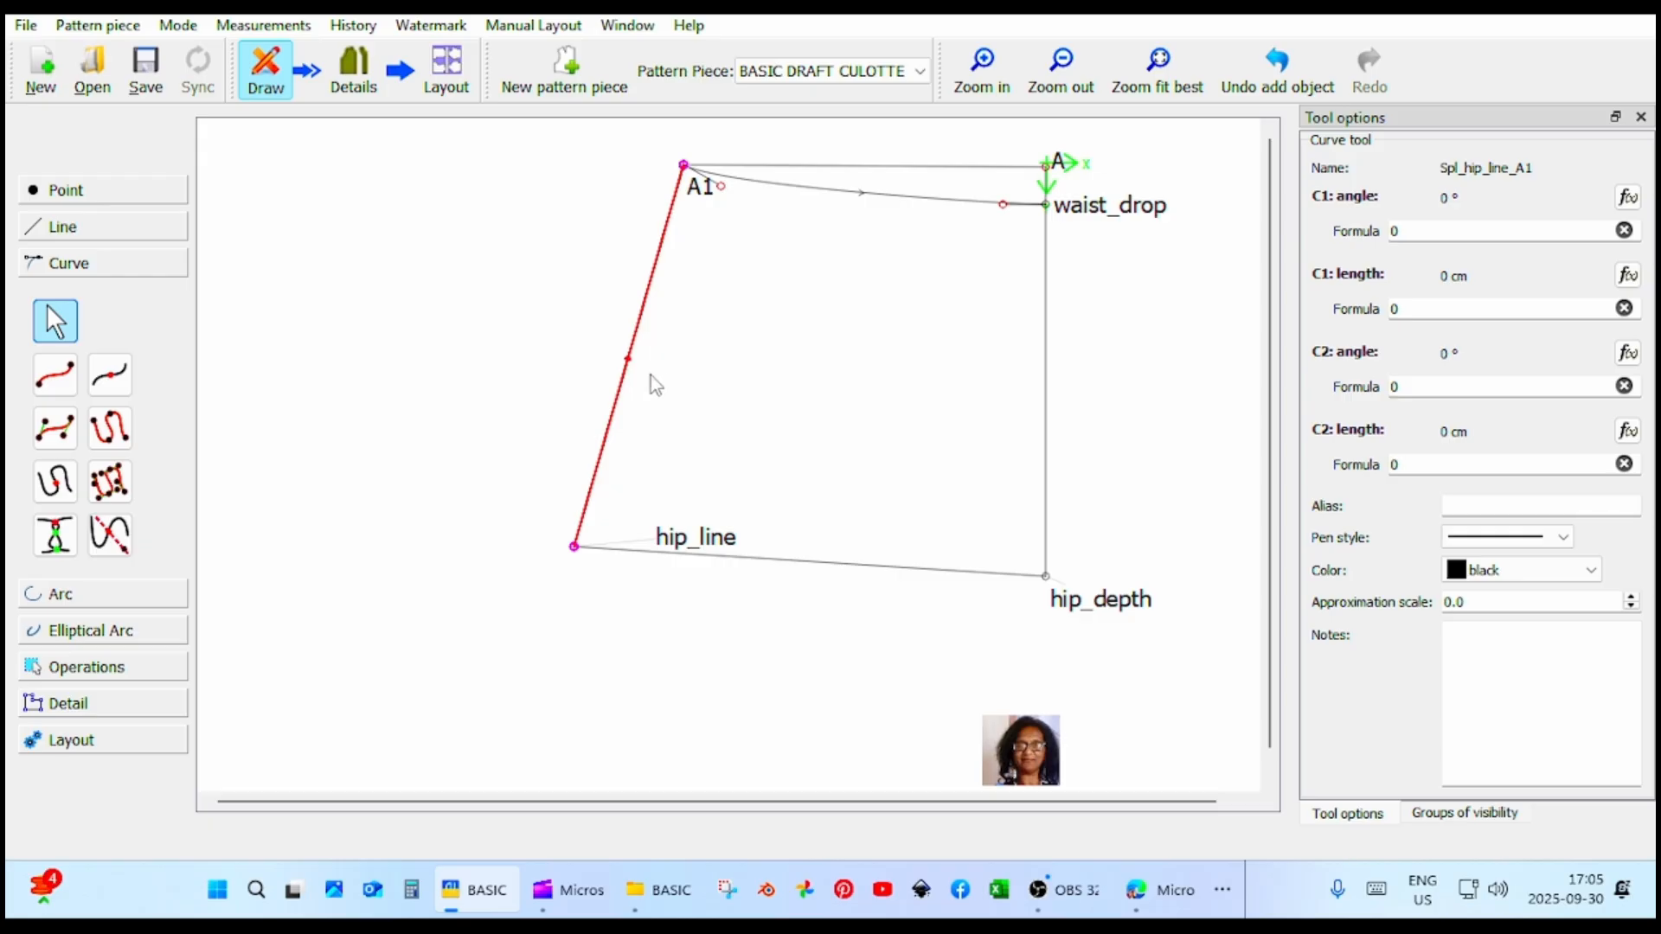
mouse_move(628, 363)
drag(626, 358, 645, 320)
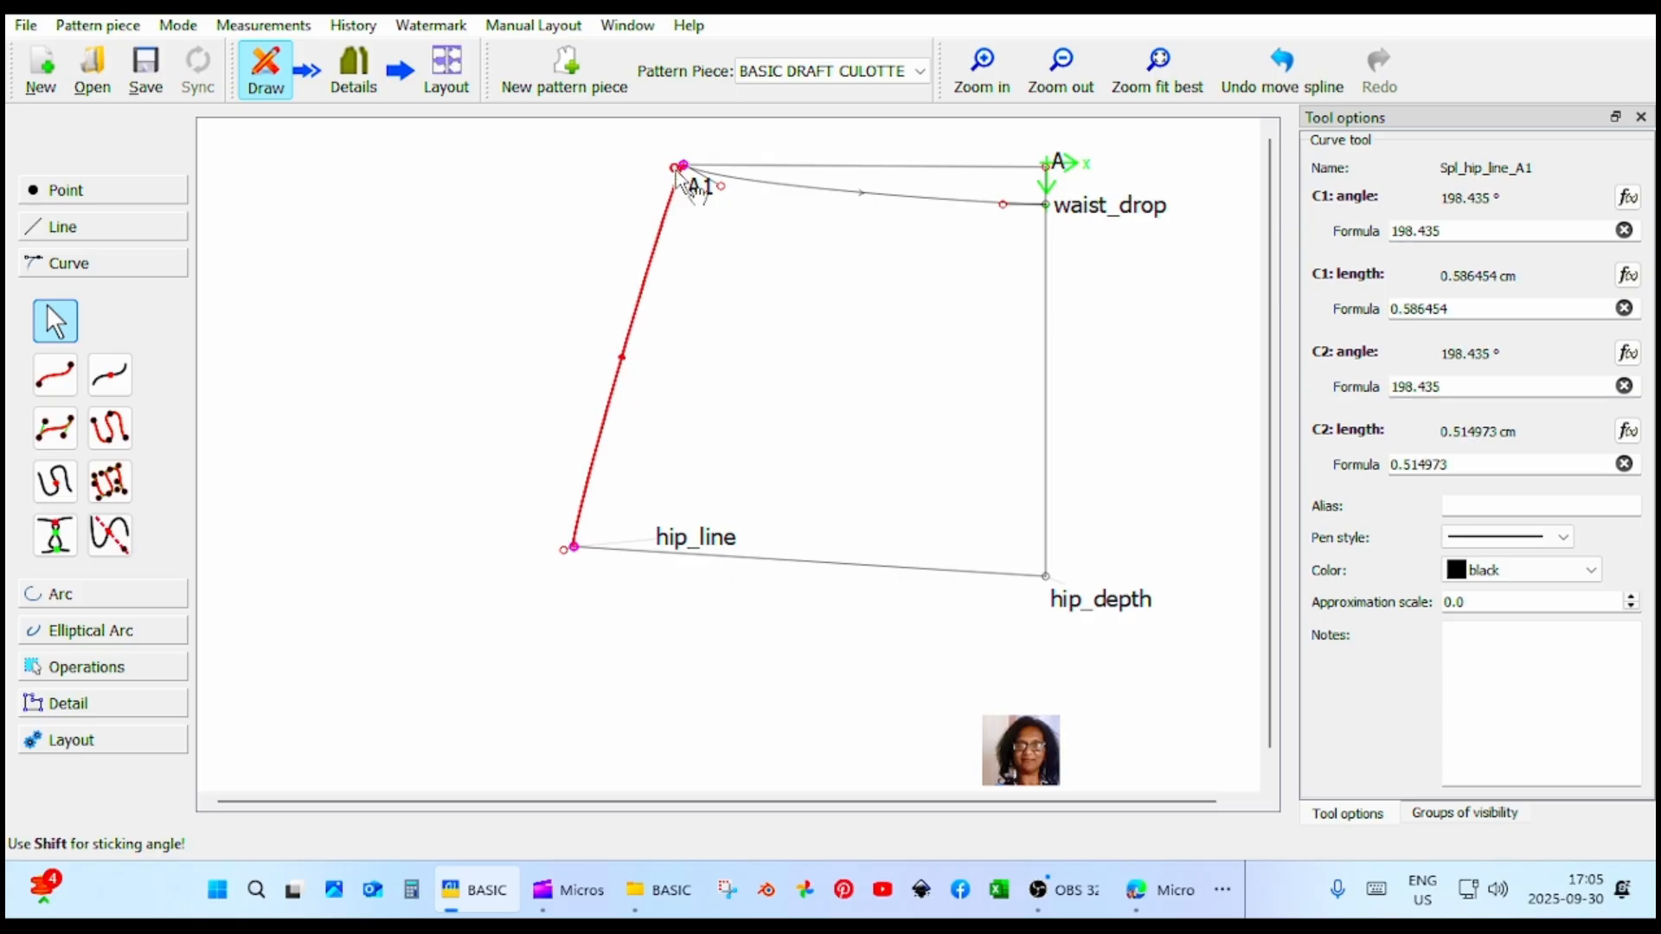
drag(679, 173, 666, 208)
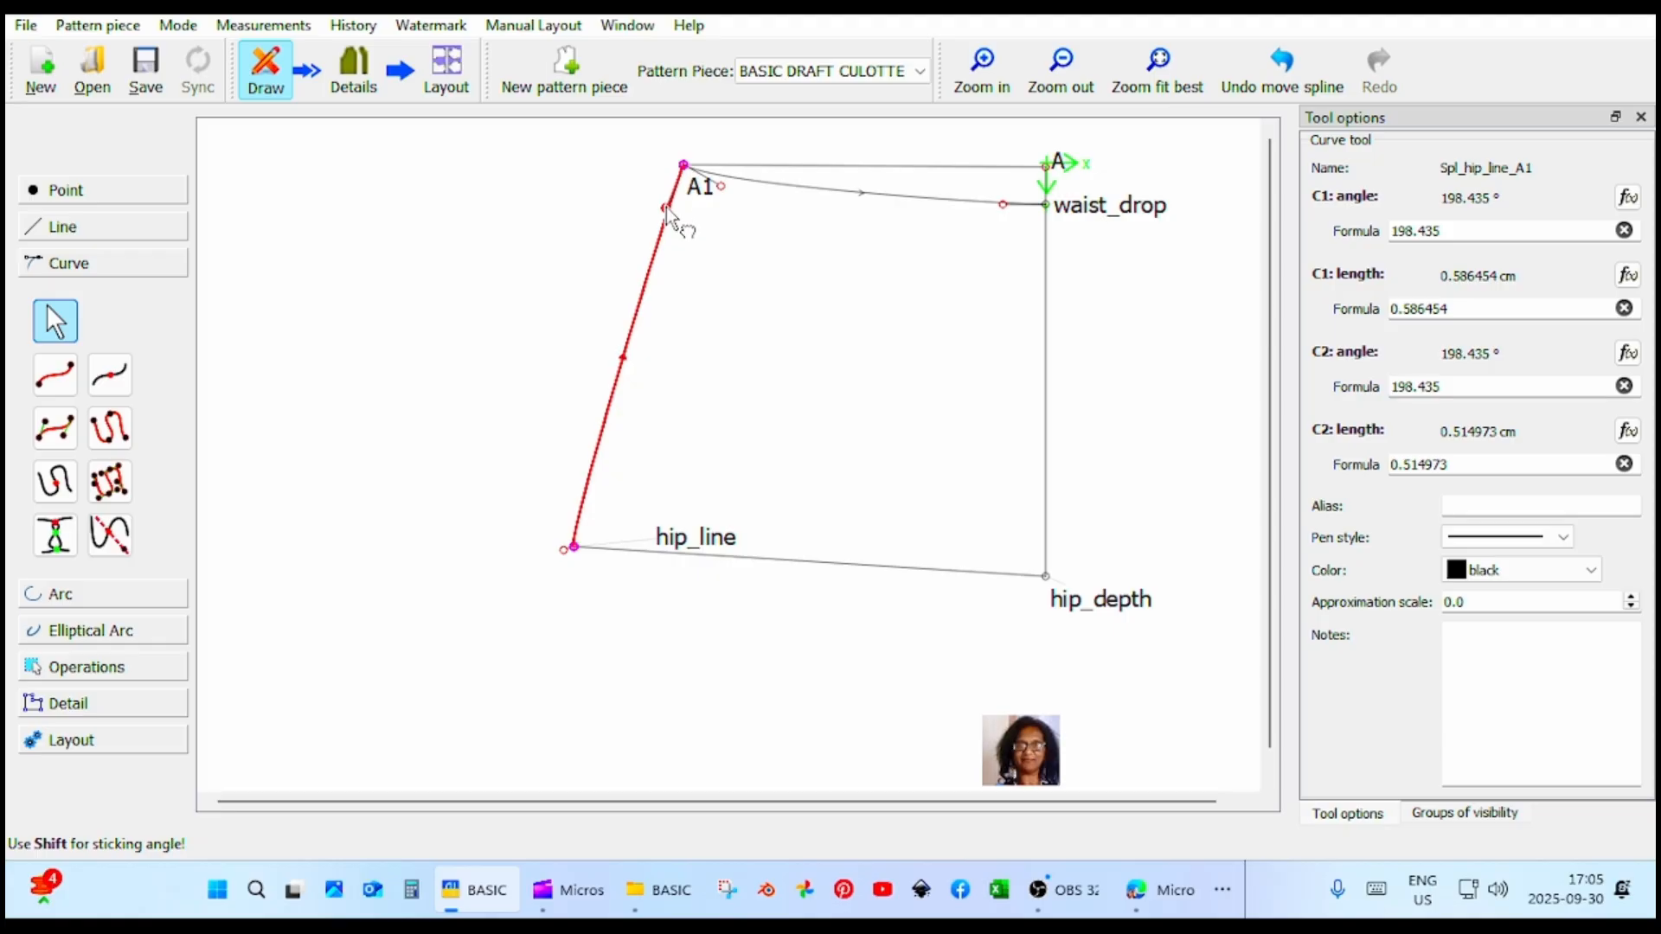
drag(564, 552, 586, 500)
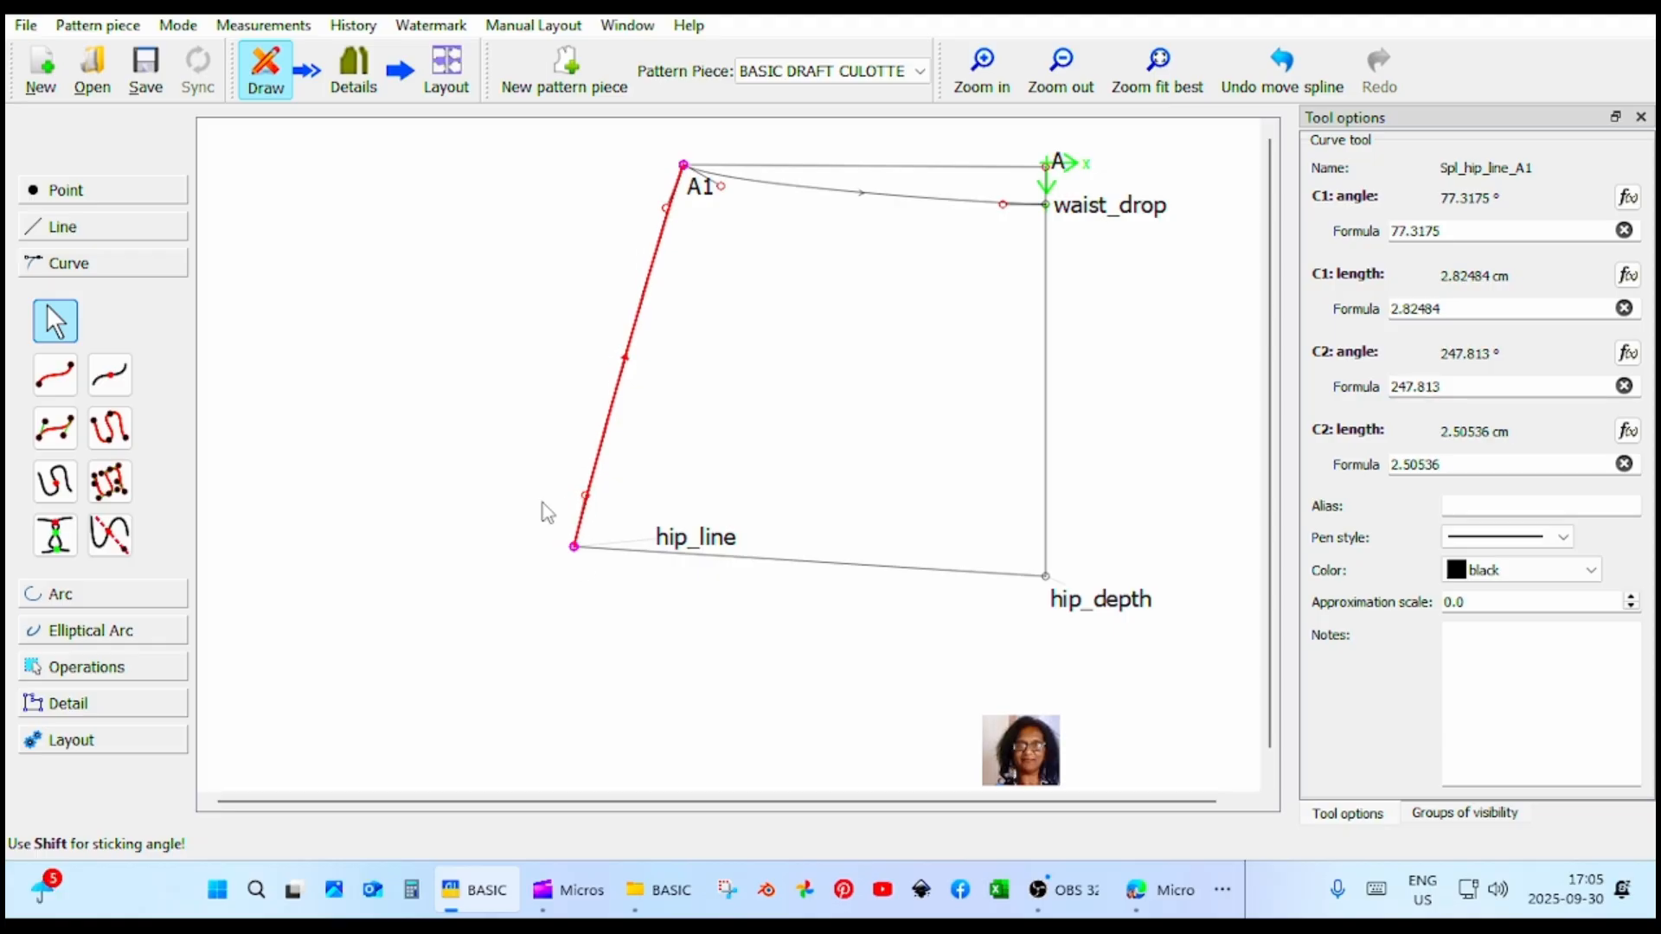
click(111, 197)
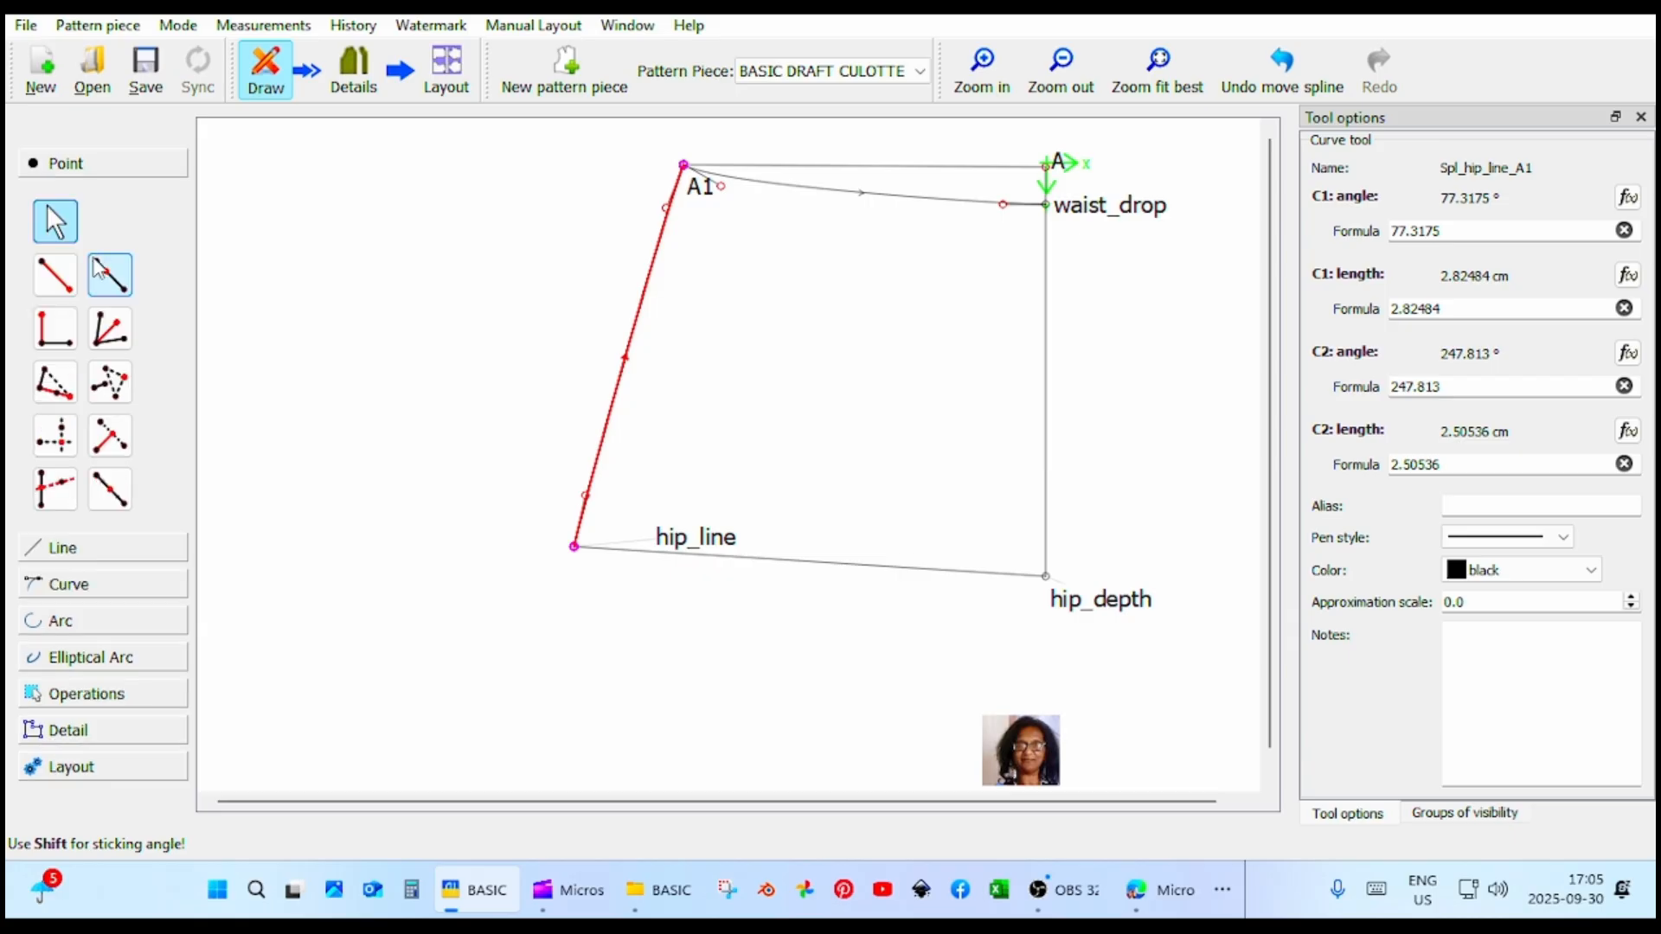
click(55, 275)
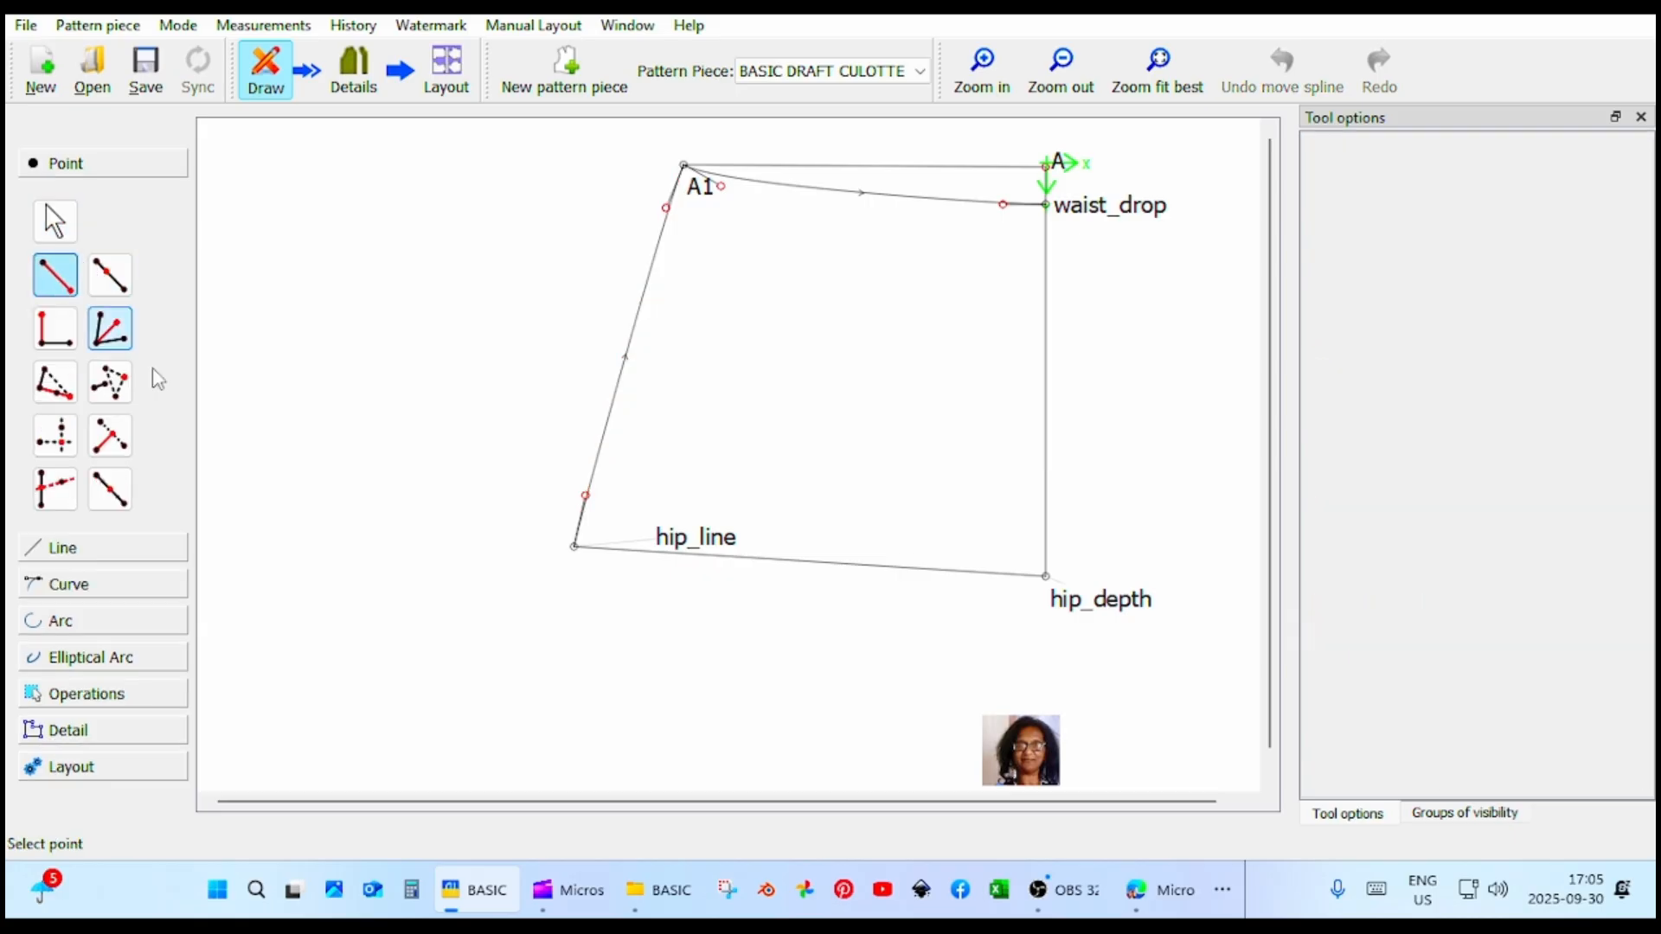
click(573, 546)
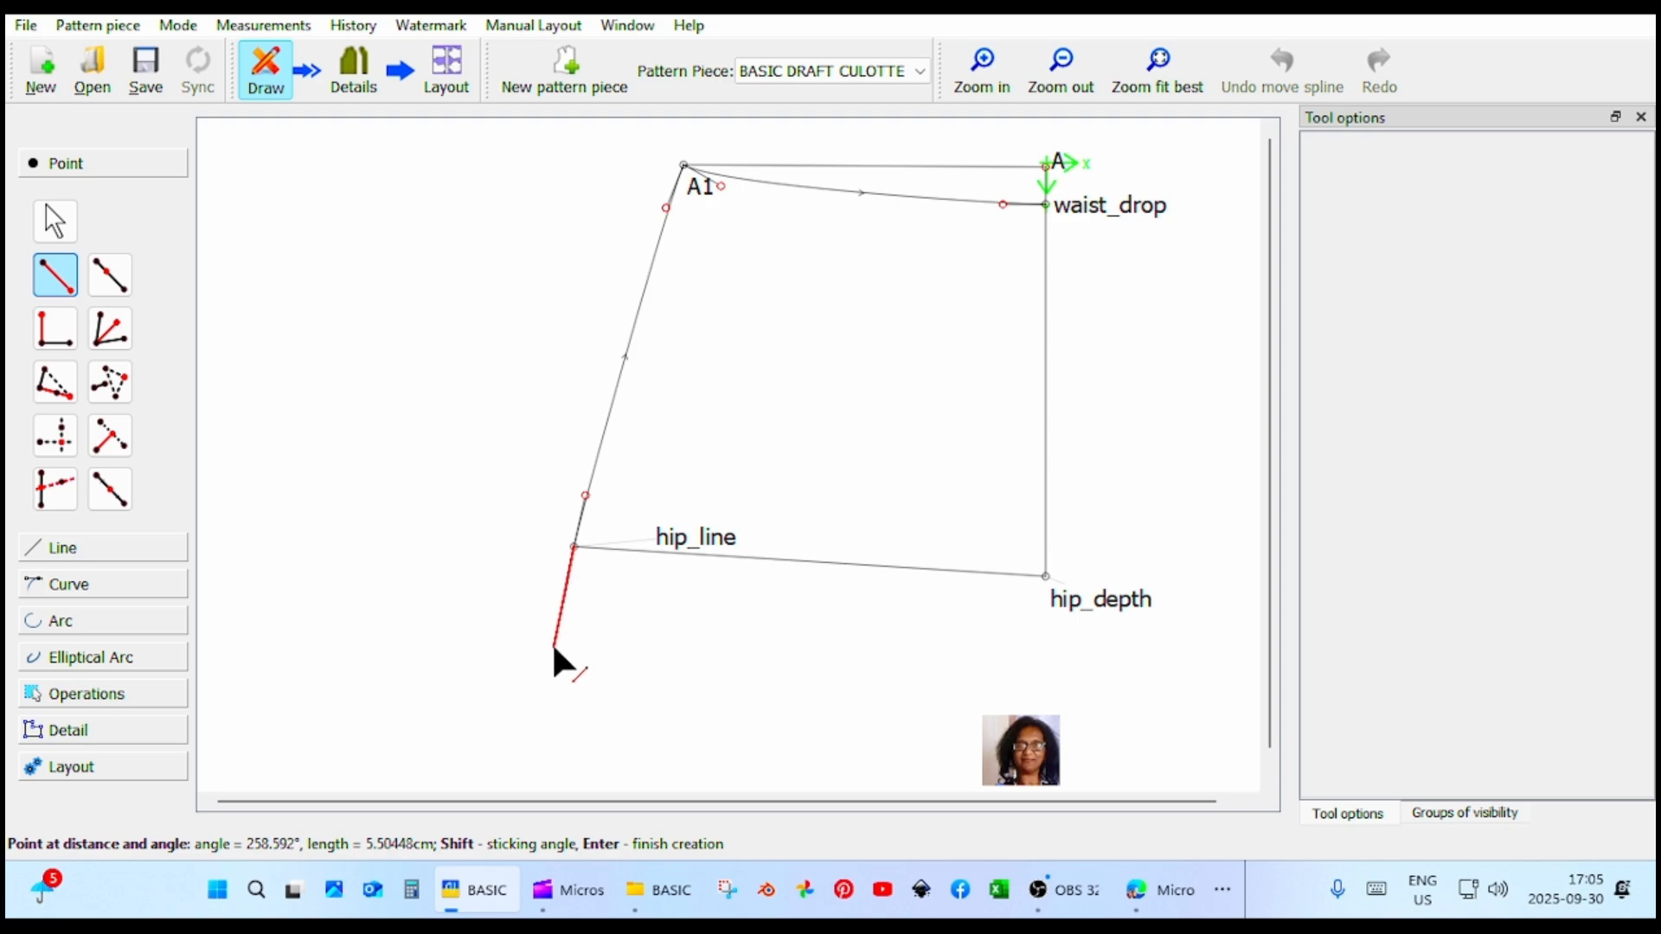
click(554, 647)
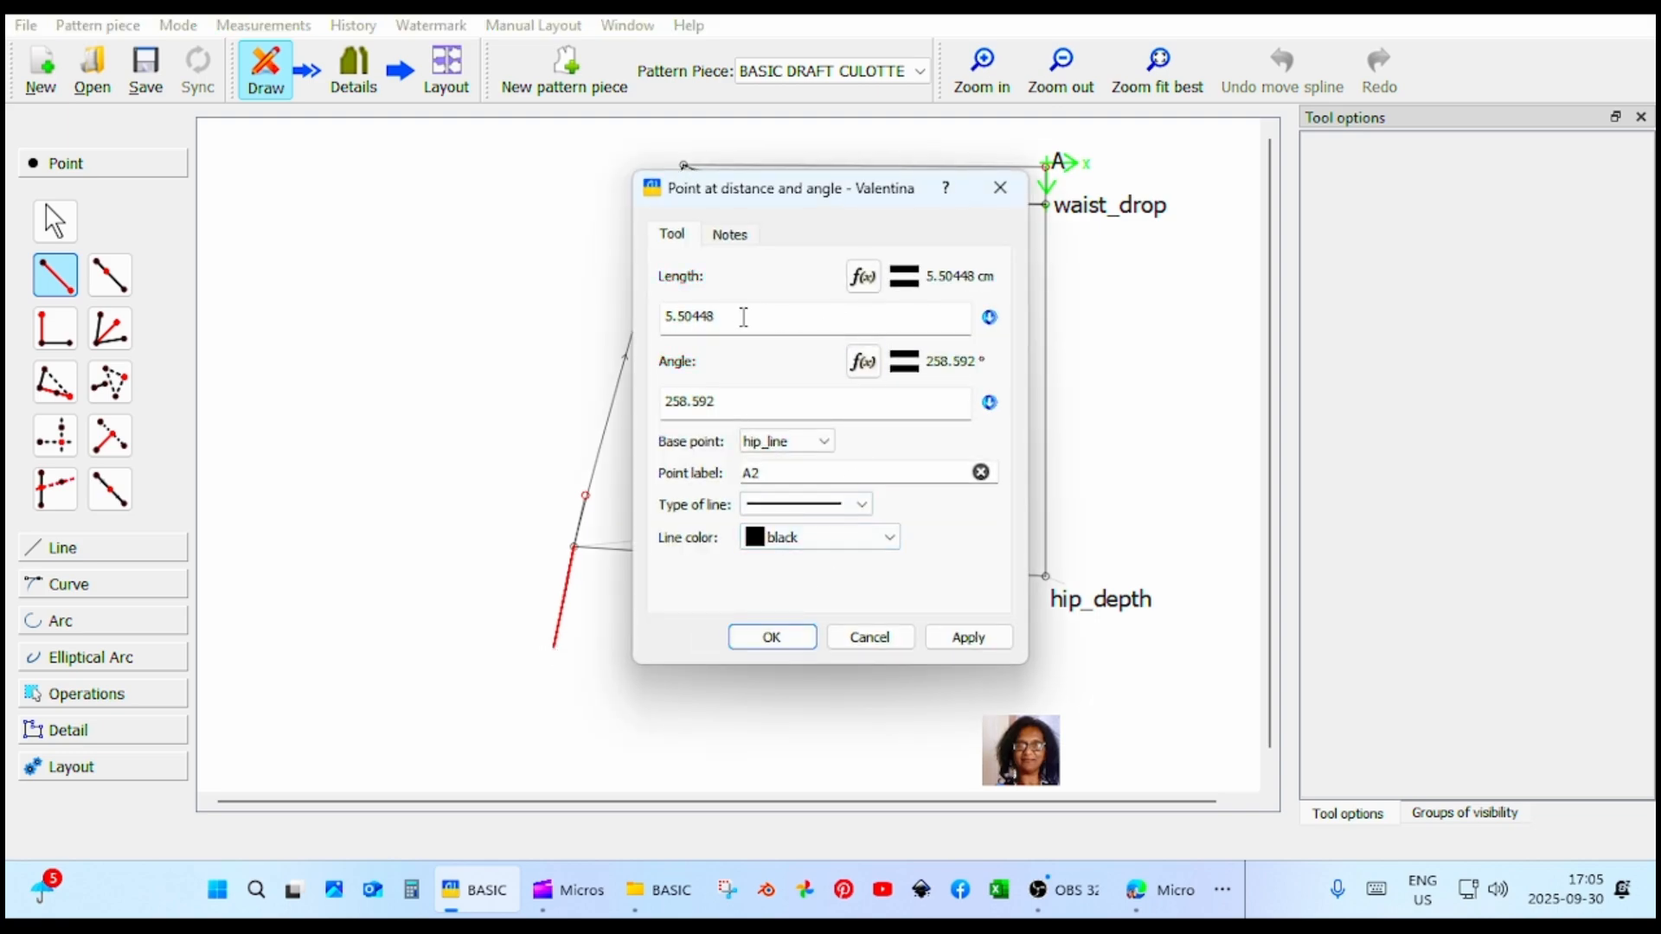
drag(746, 321, 650, 322)
click(862, 277)
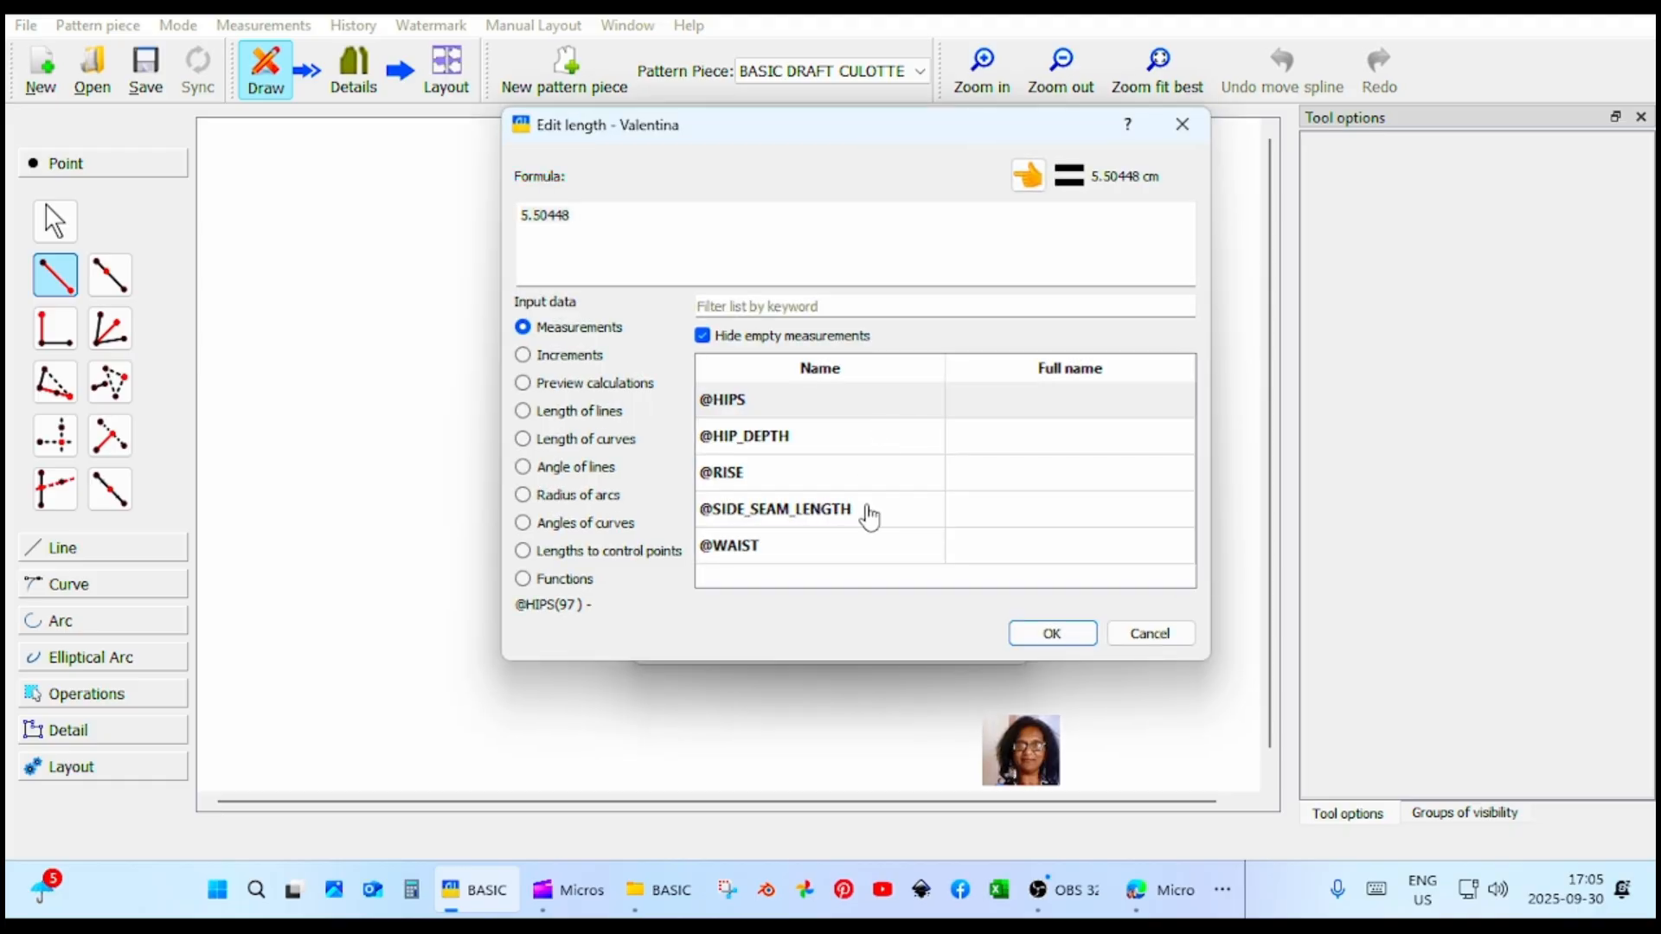
click(868, 515)
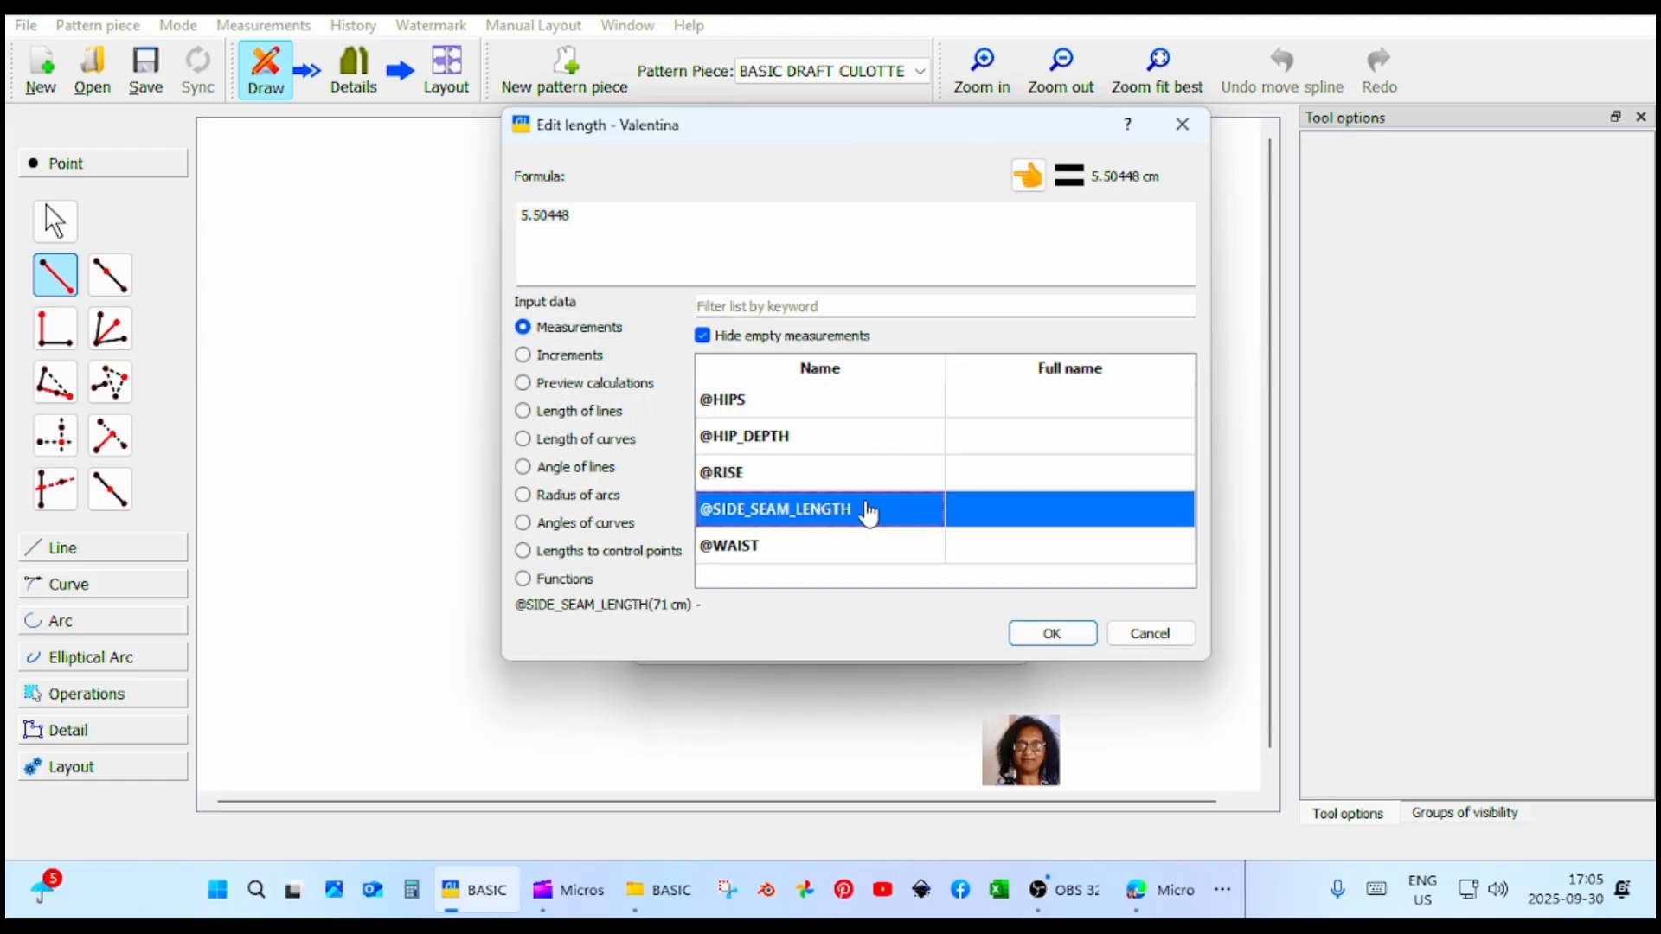
click(1027, 176)
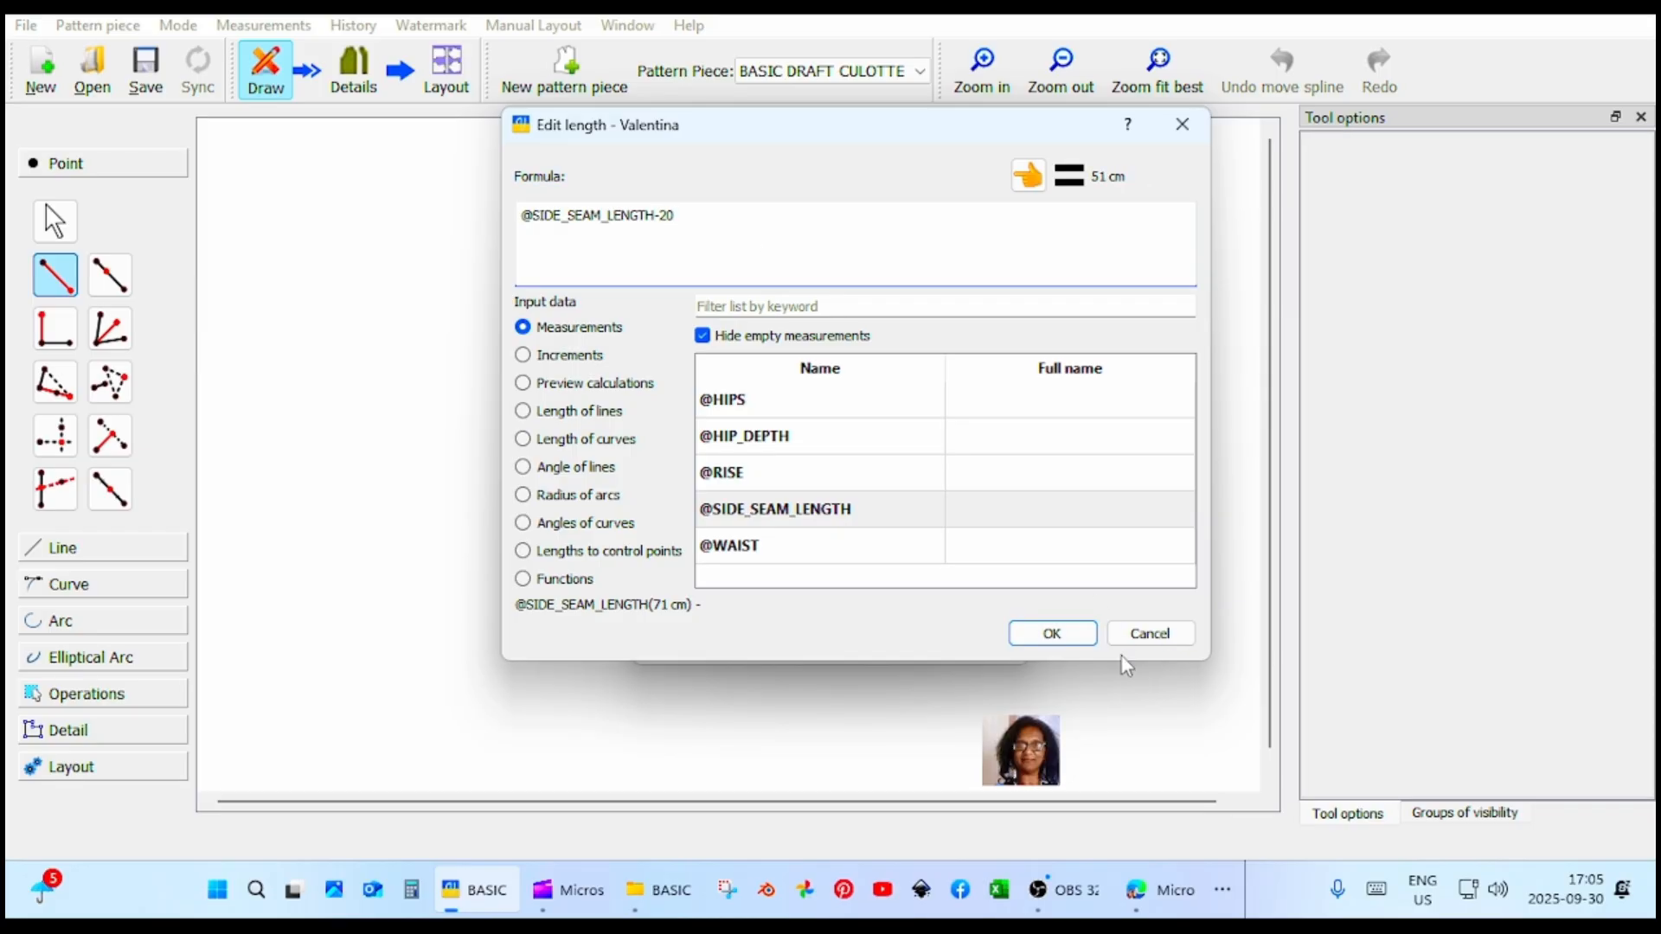
click(1082, 637)
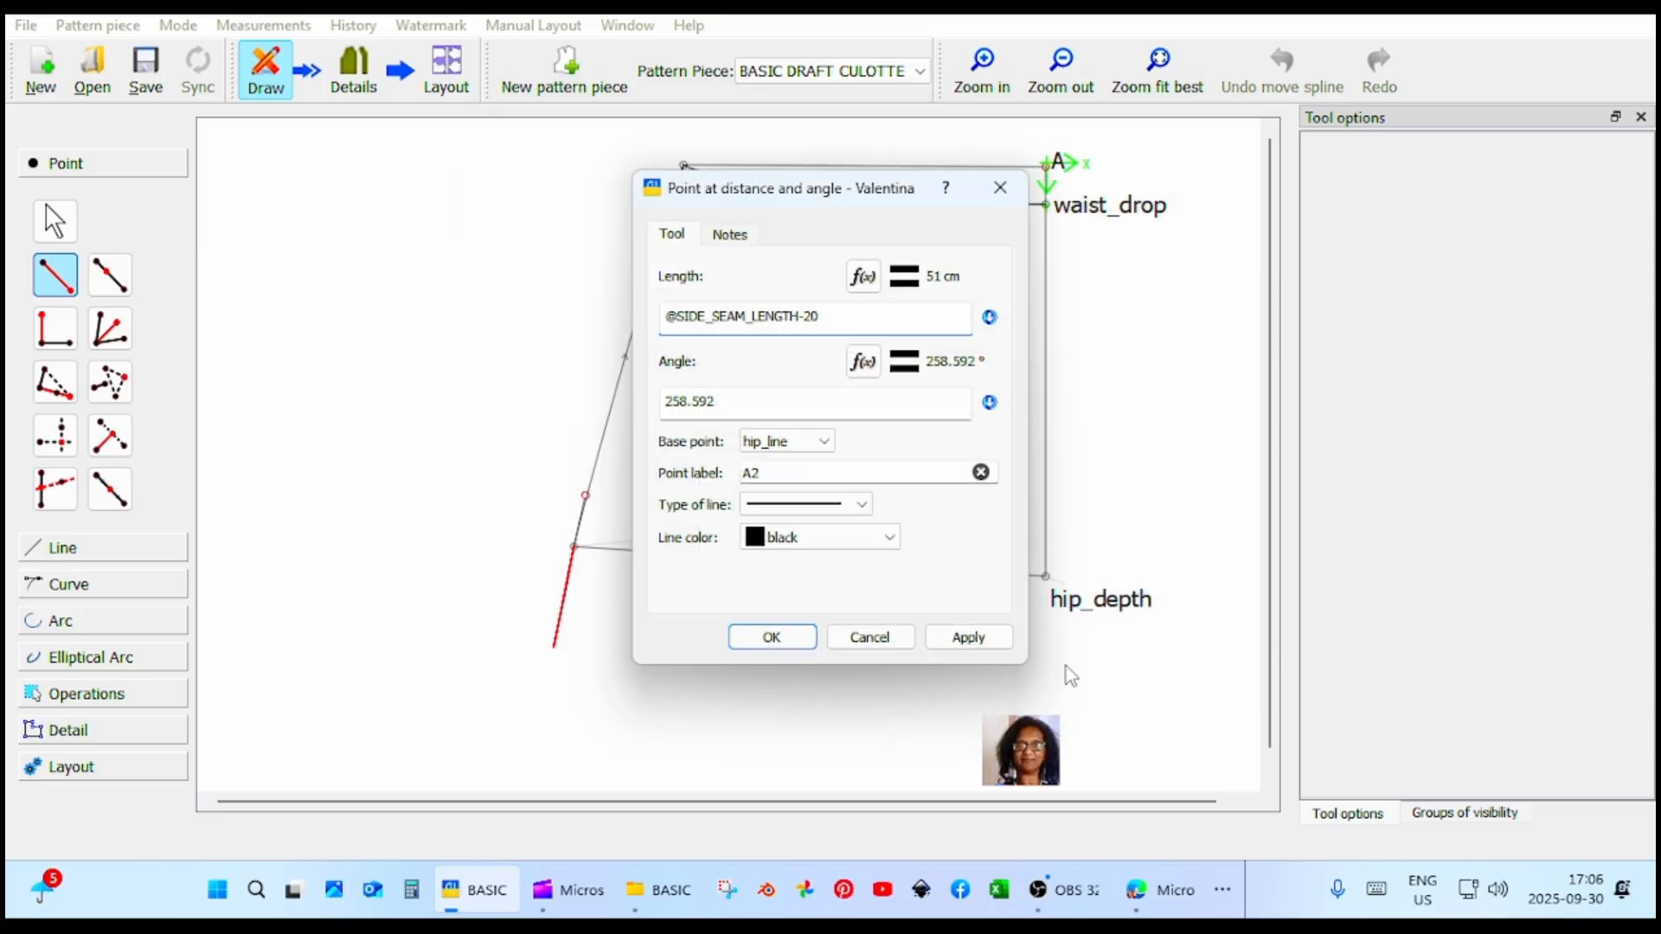
click(982, 647)
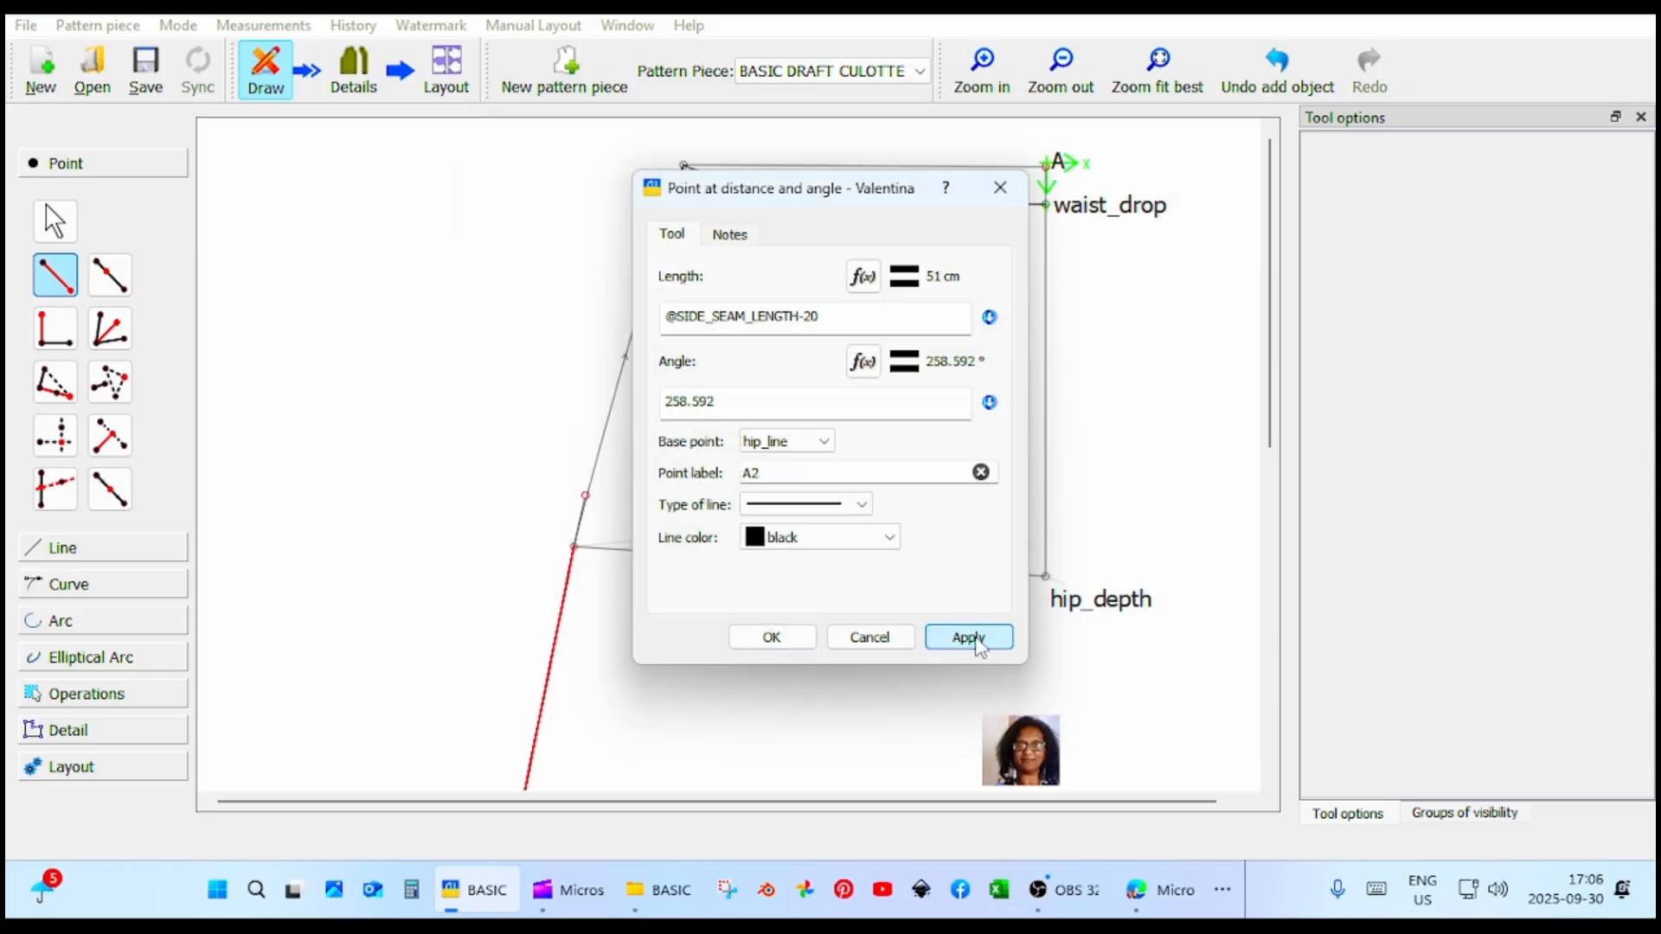
click(771, 638)
Rename the lower end point of the side seam as hem and move its label to the left of the point.
scroll(1056, 601, down, 5)
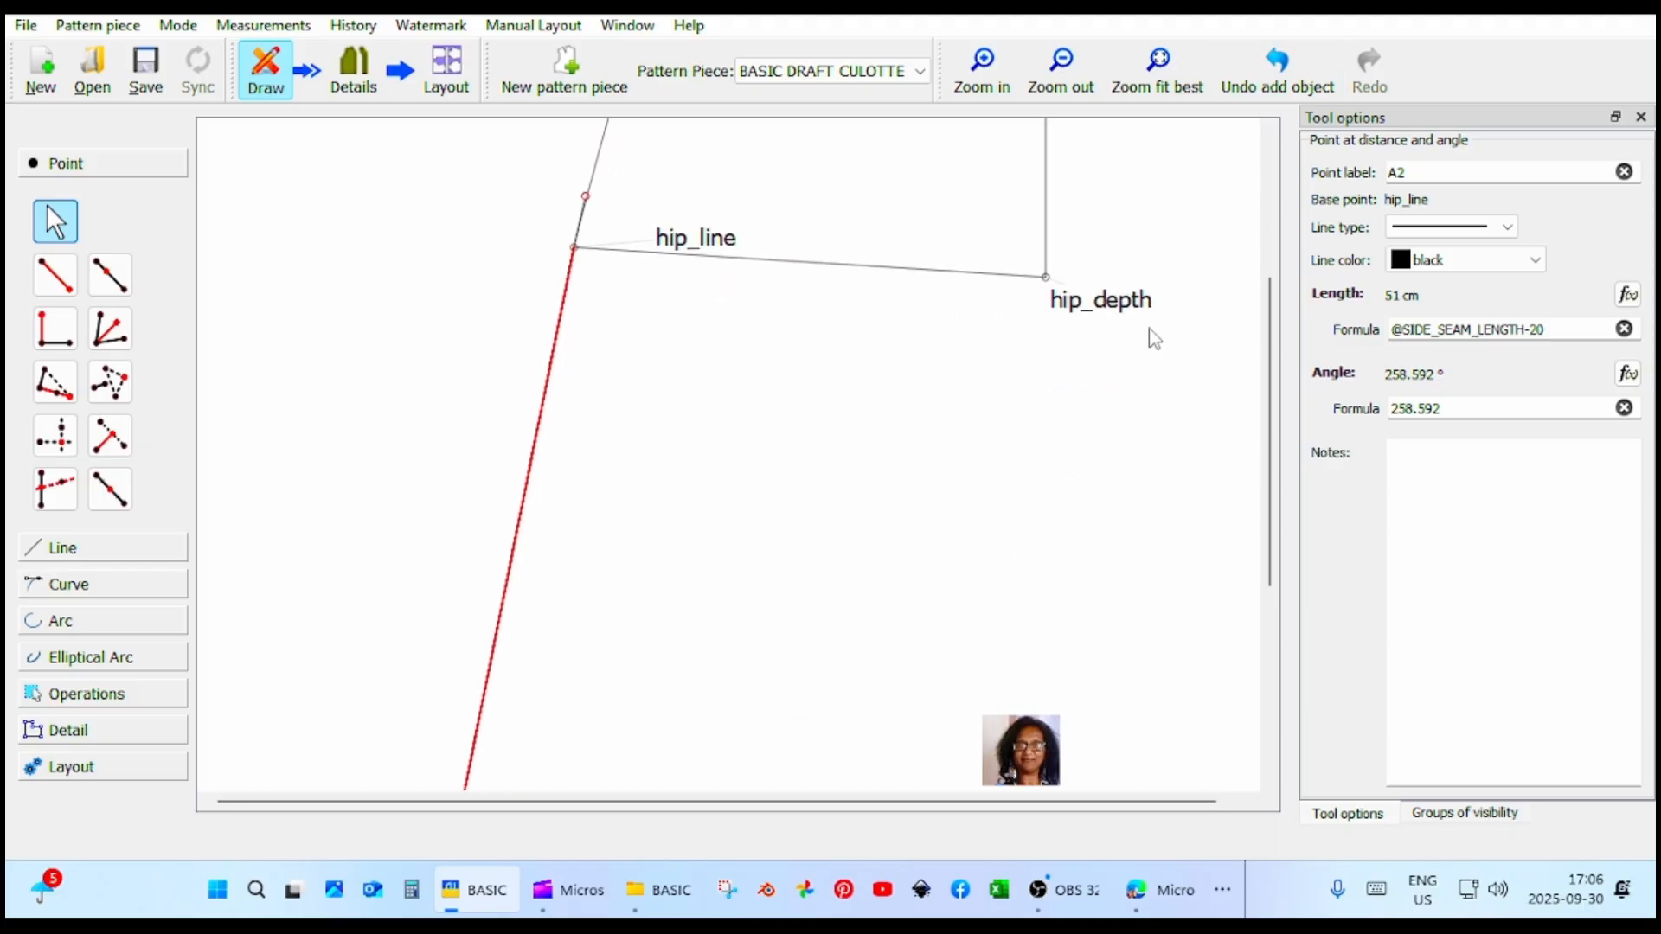
ctrl+scroll(1155, 338, down, 5)
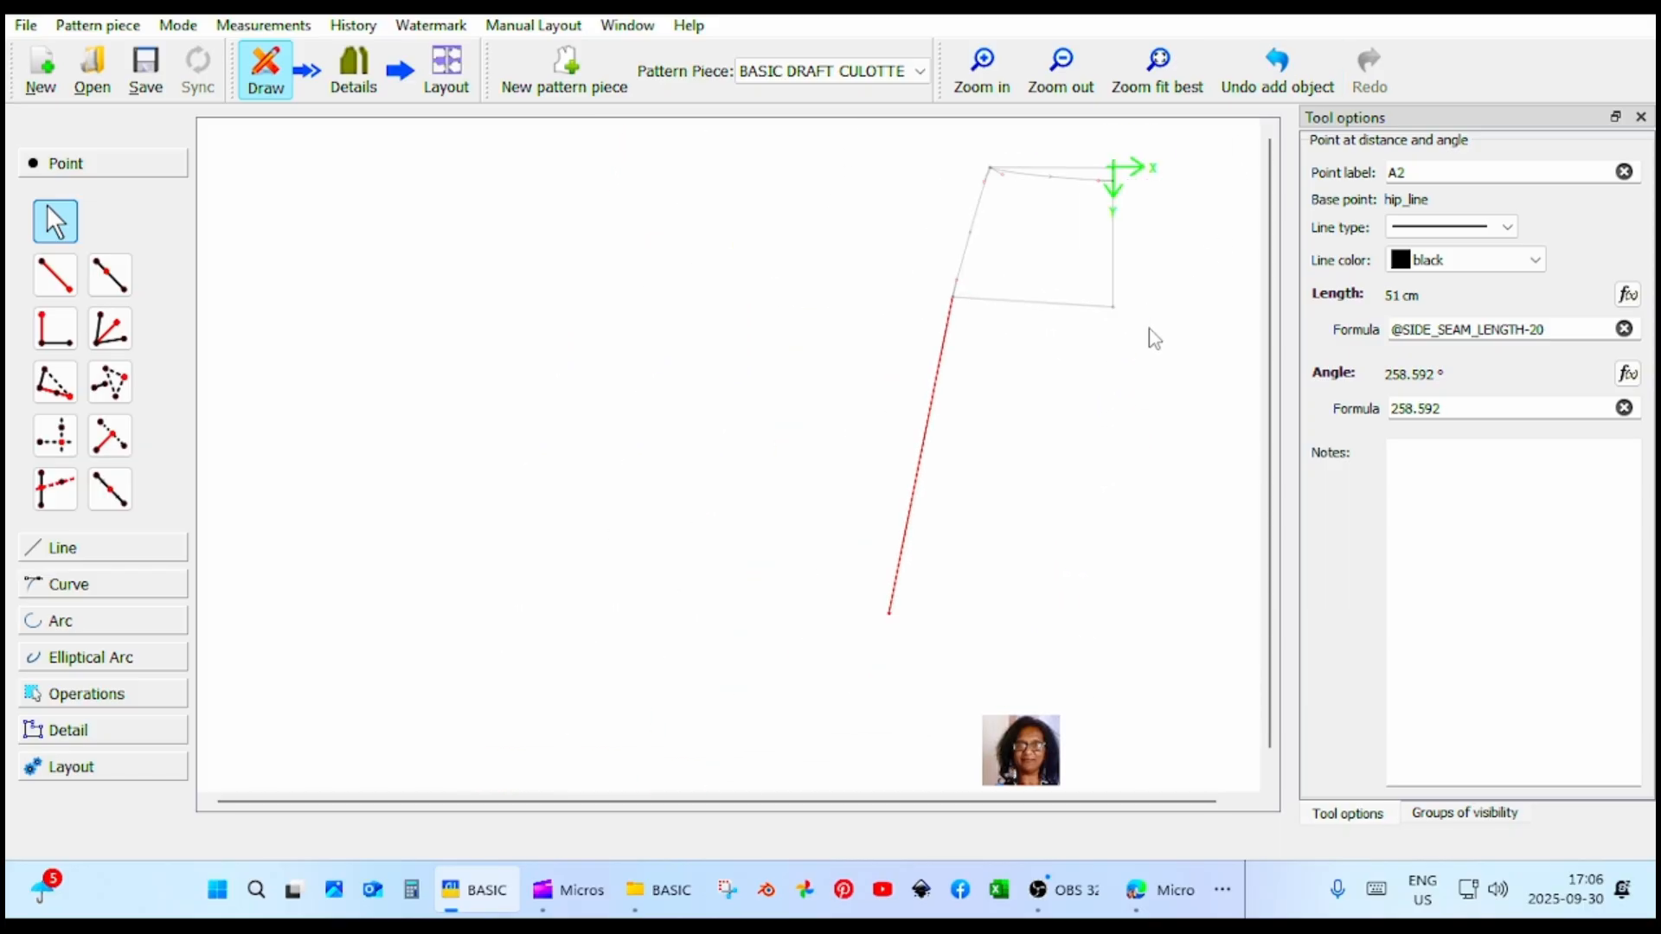
ctrl+scroll(1122, 441, up, 3)
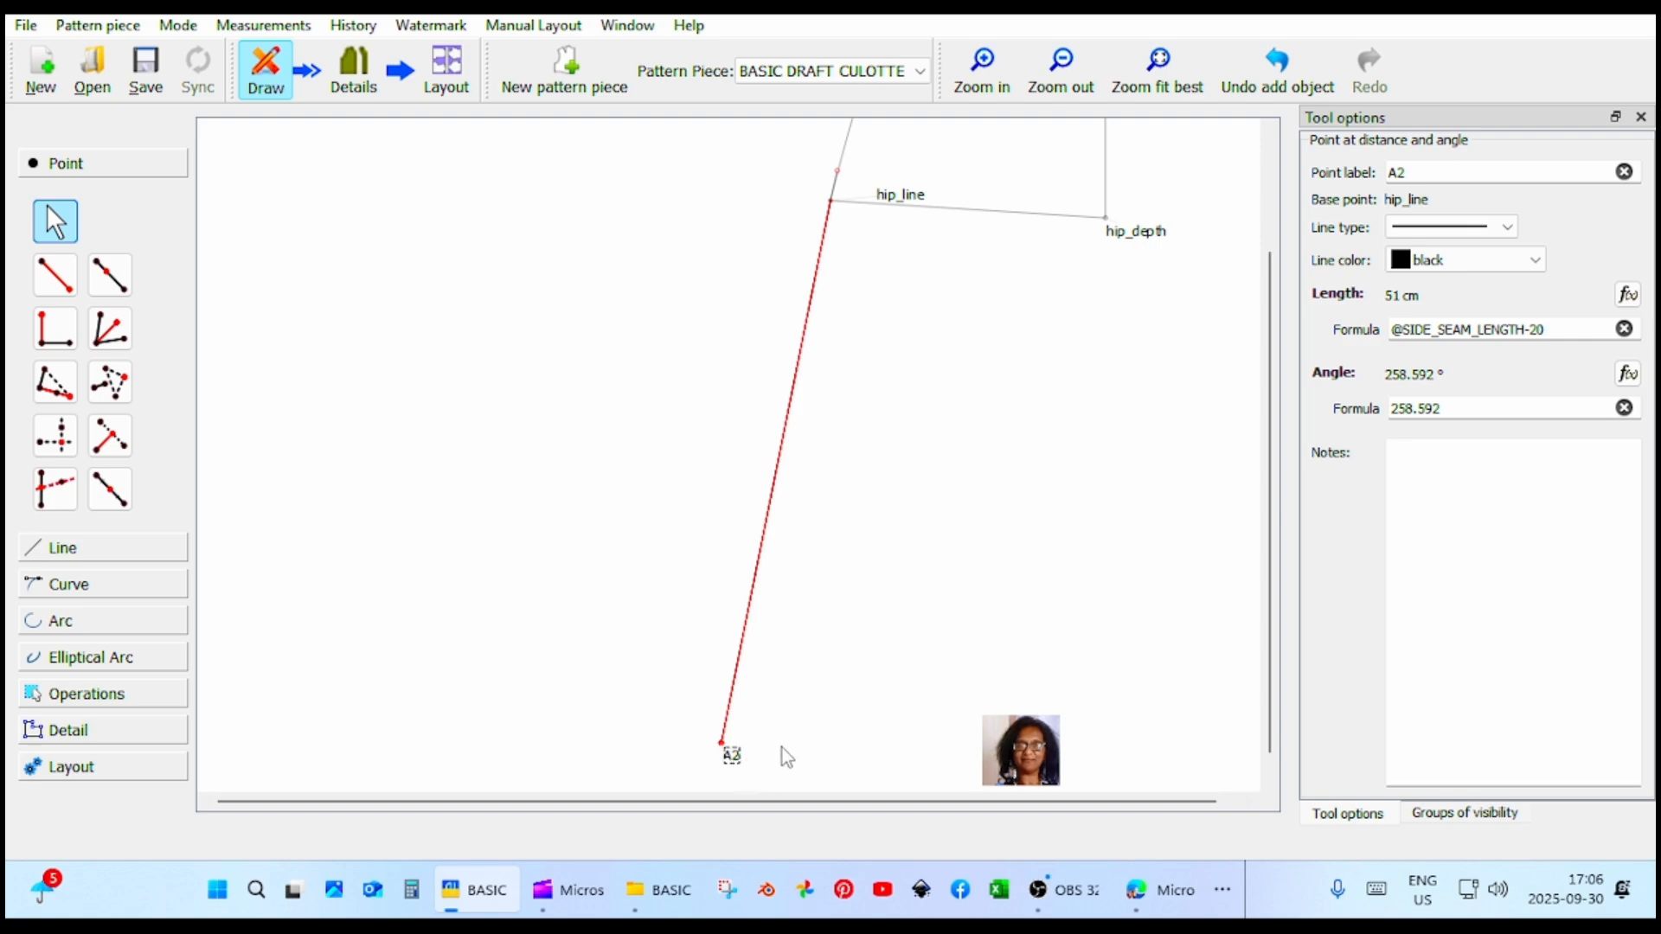
drag(1450, 180, 1322, 172)
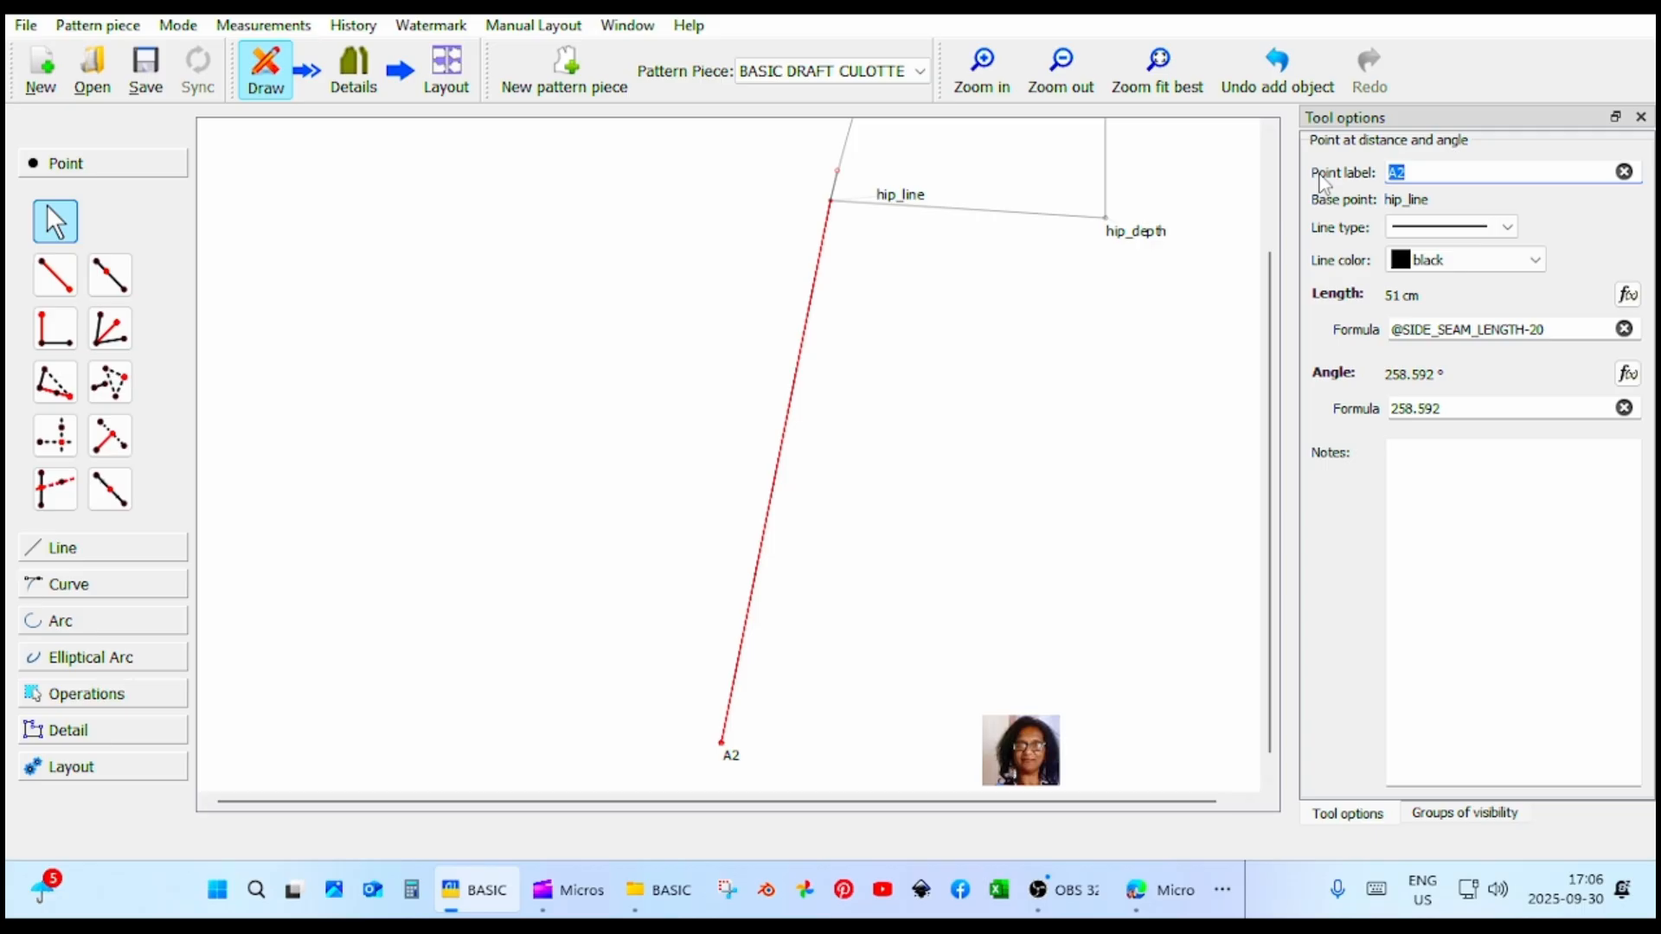
text(hem)
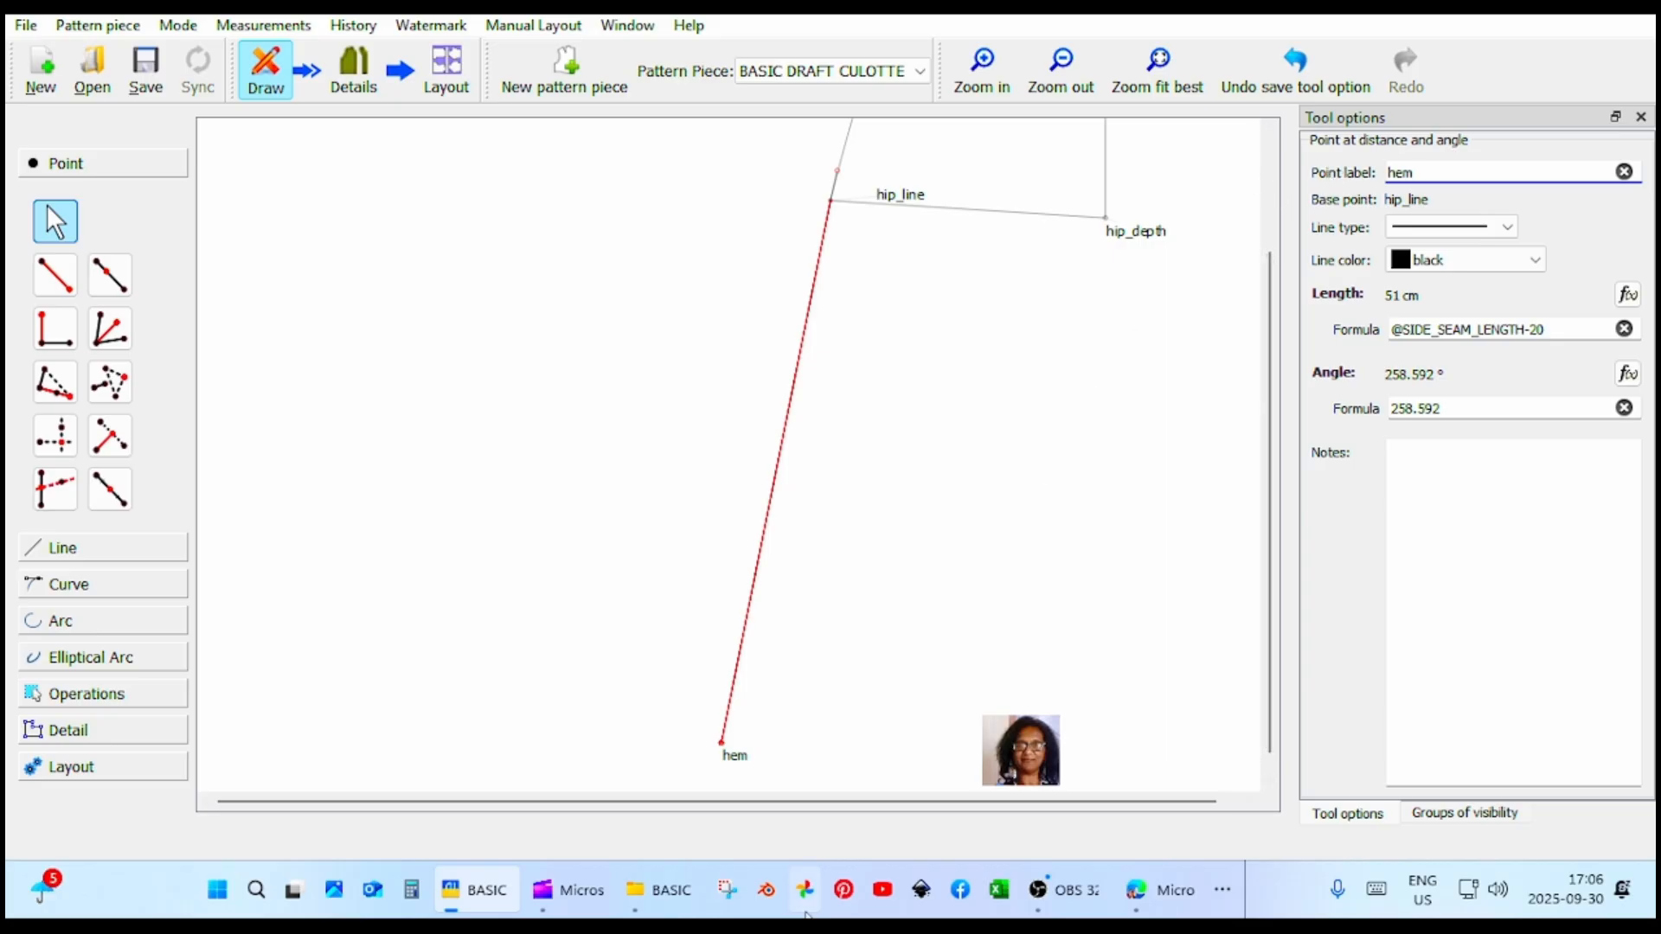
drag(737, 758, 679, 730)
scroll(969, 725, up, 3)
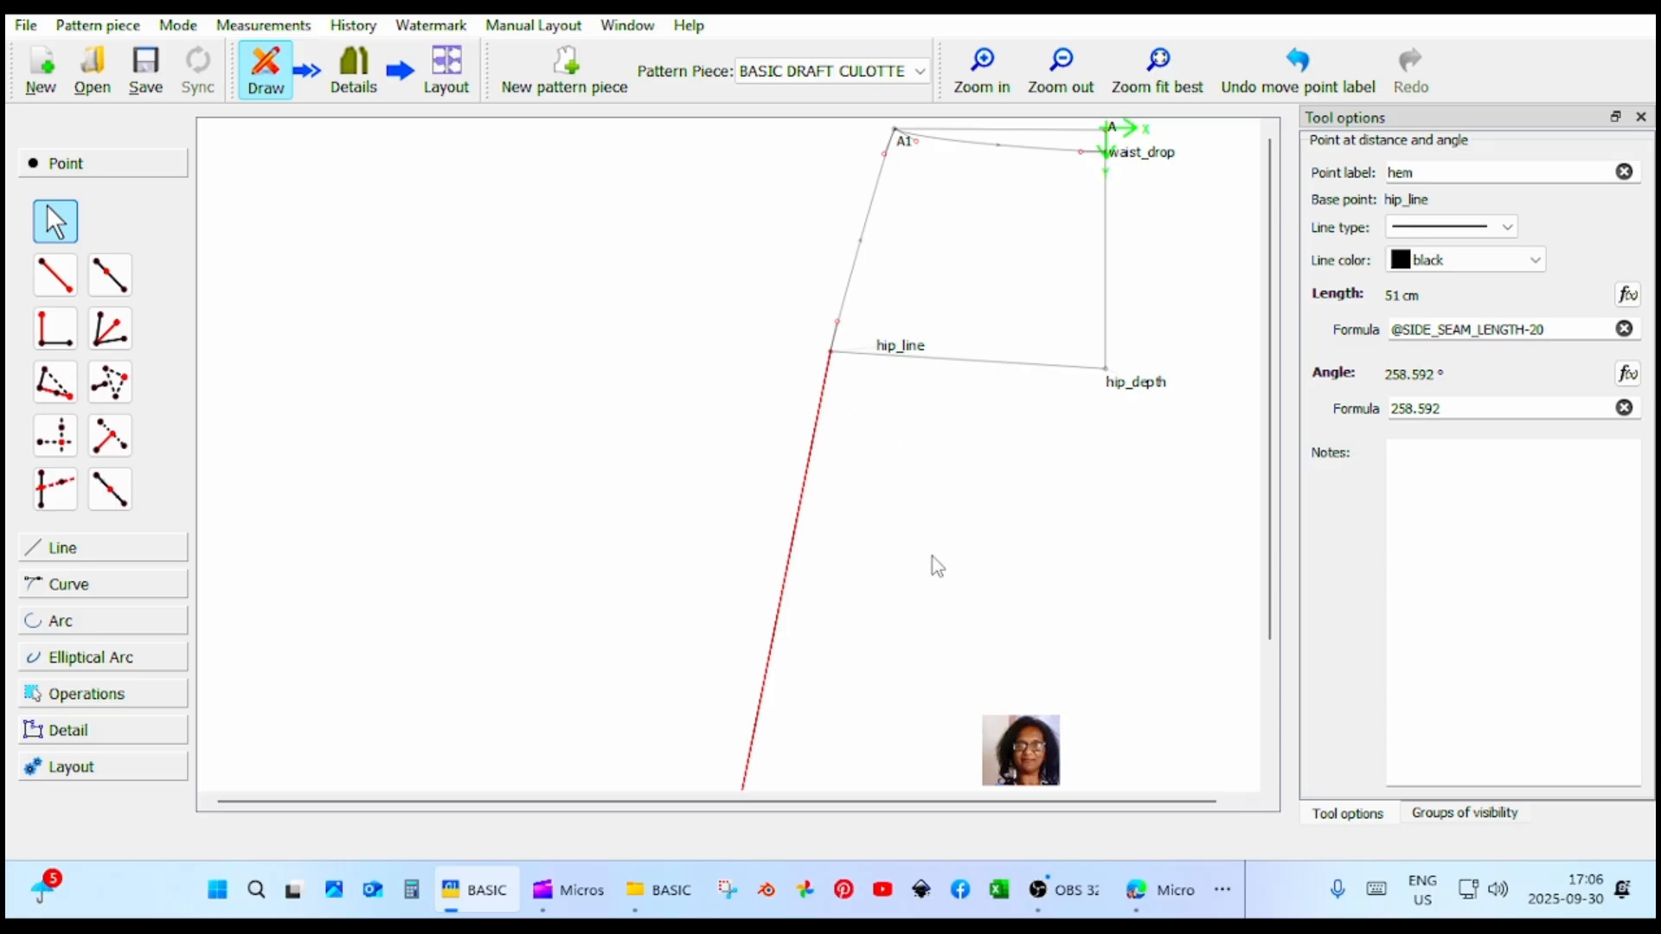
scroll(933, 558, down, 3)
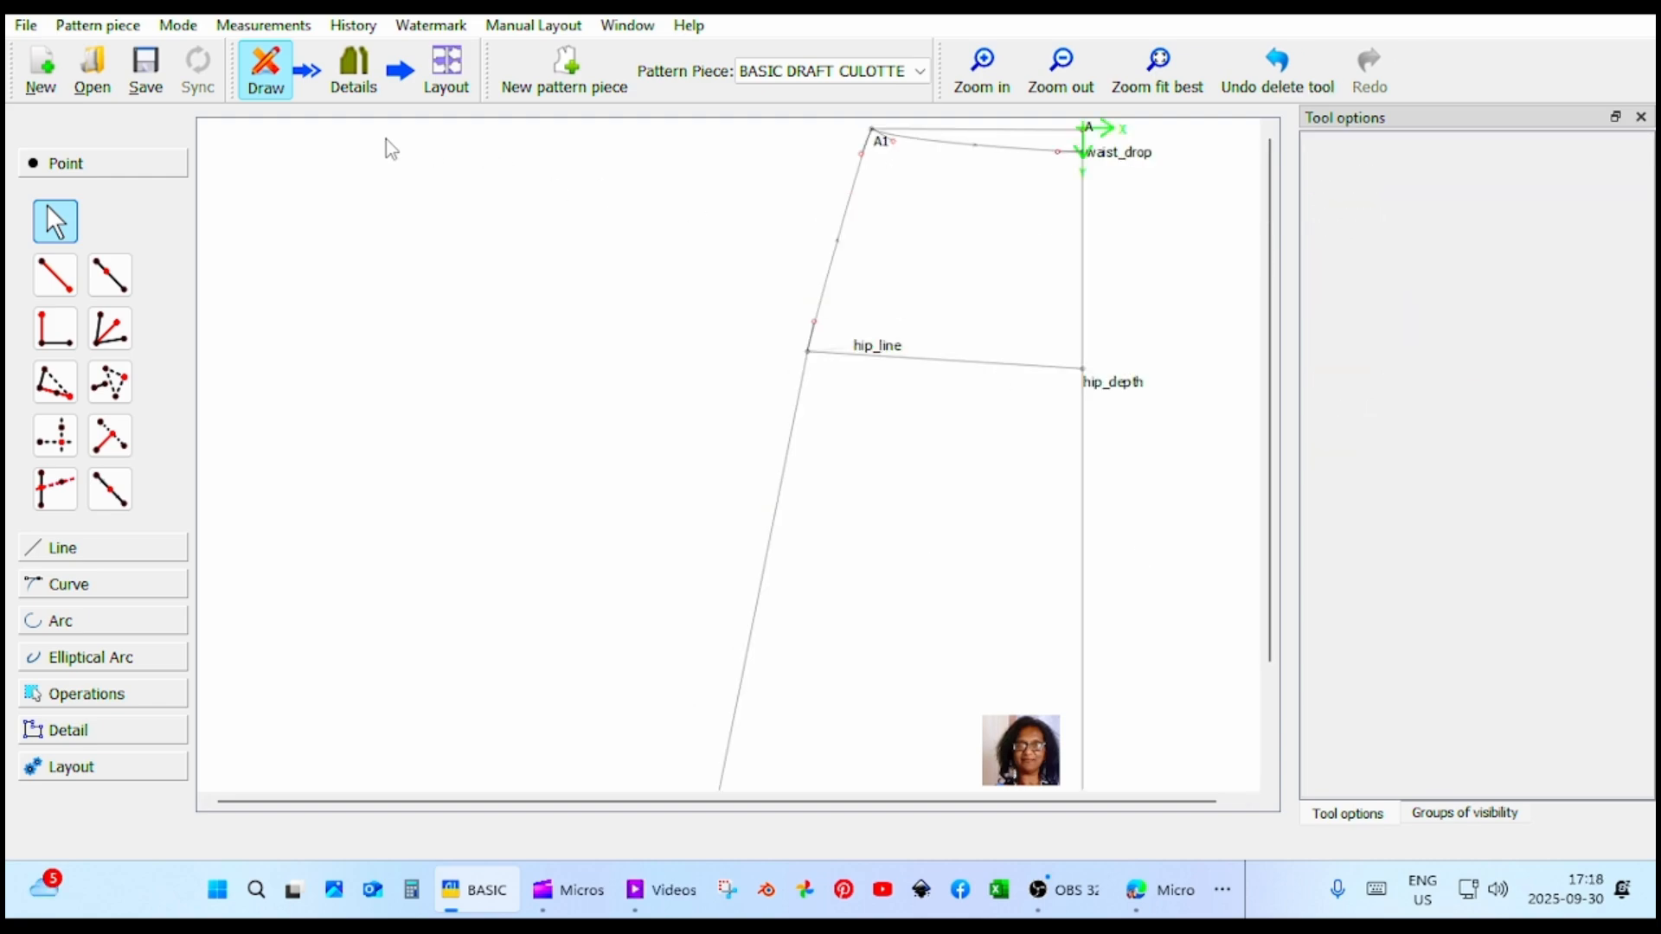
click(119, 287)
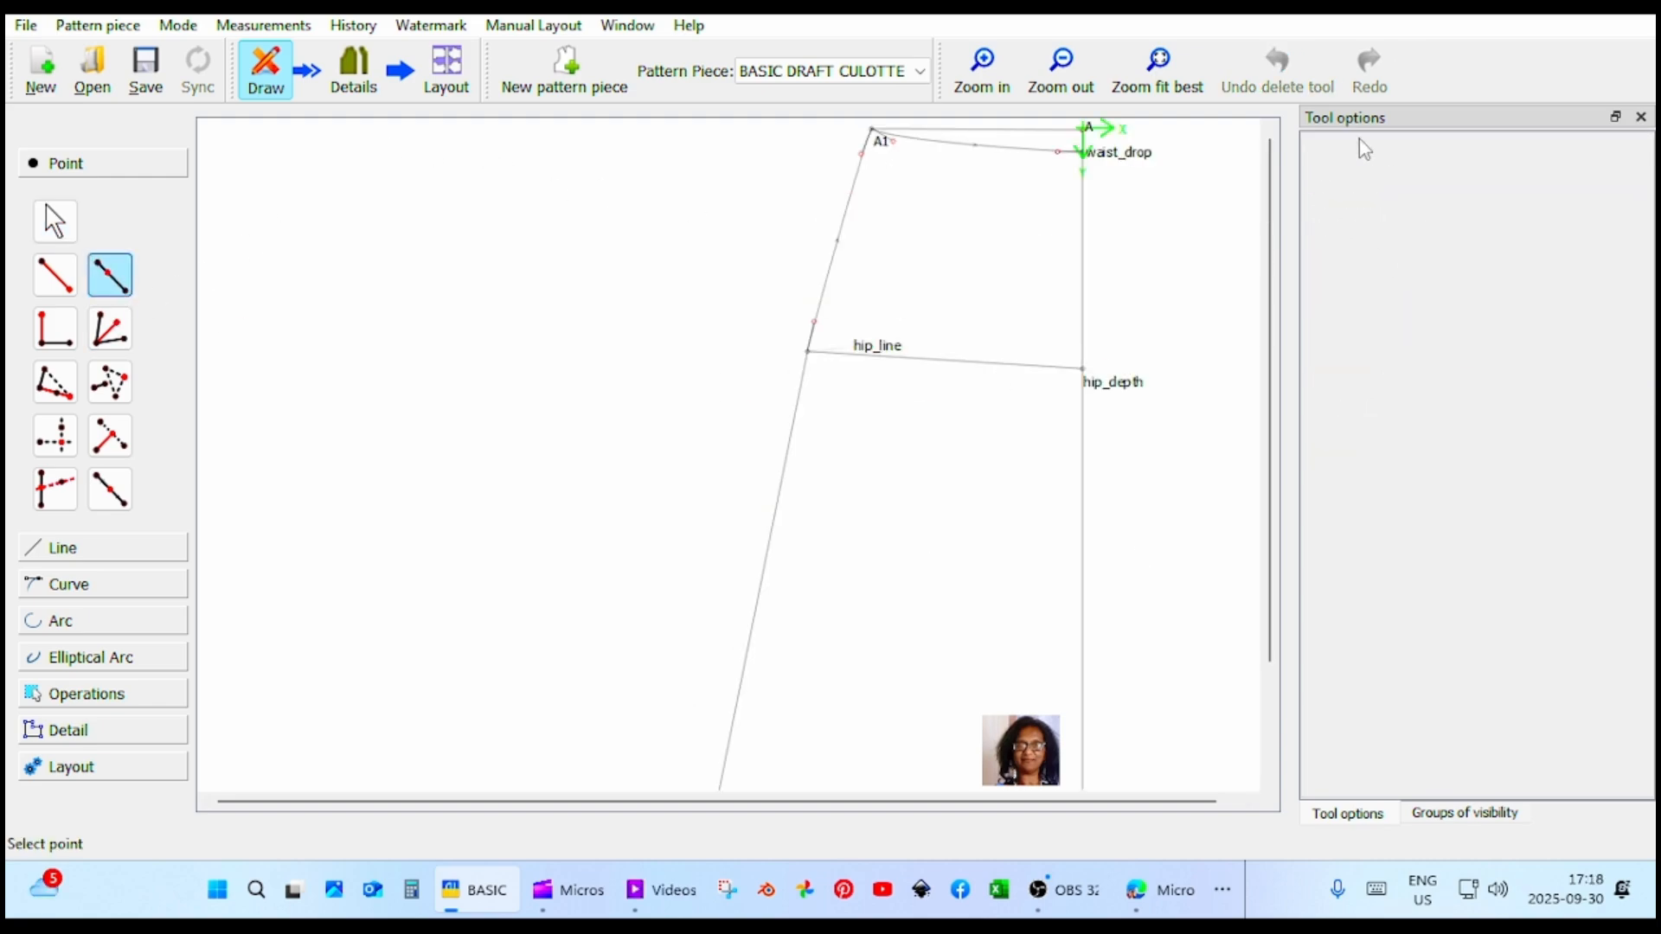
click(1101, 160)
click(1087, 377)
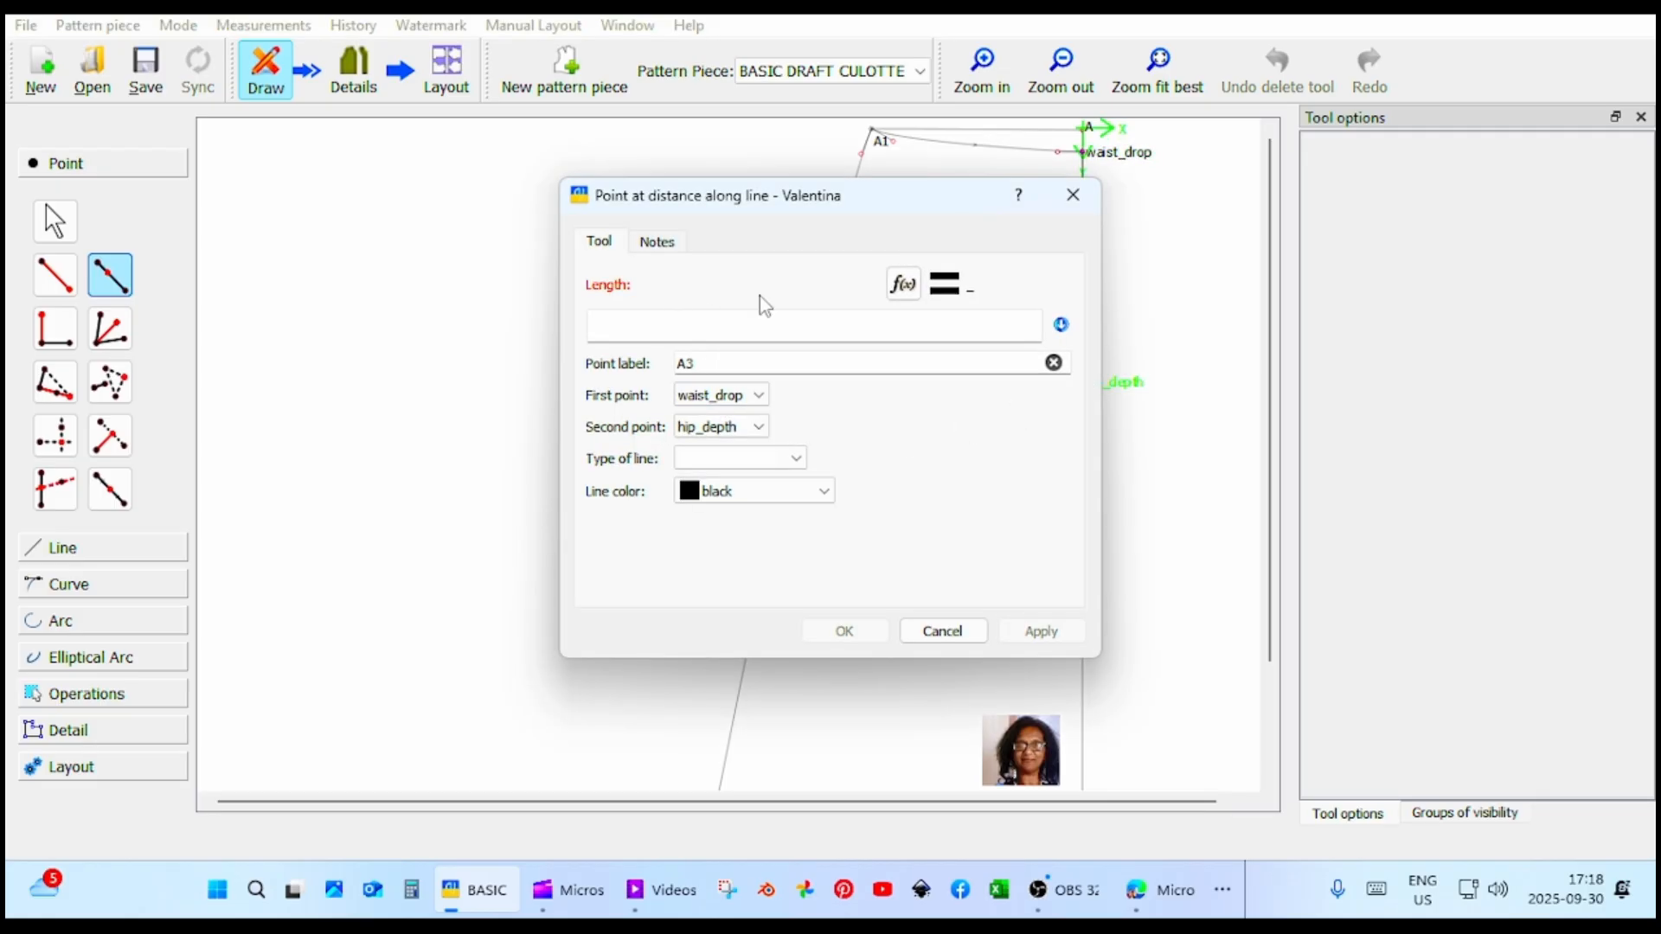
click(903, 284)
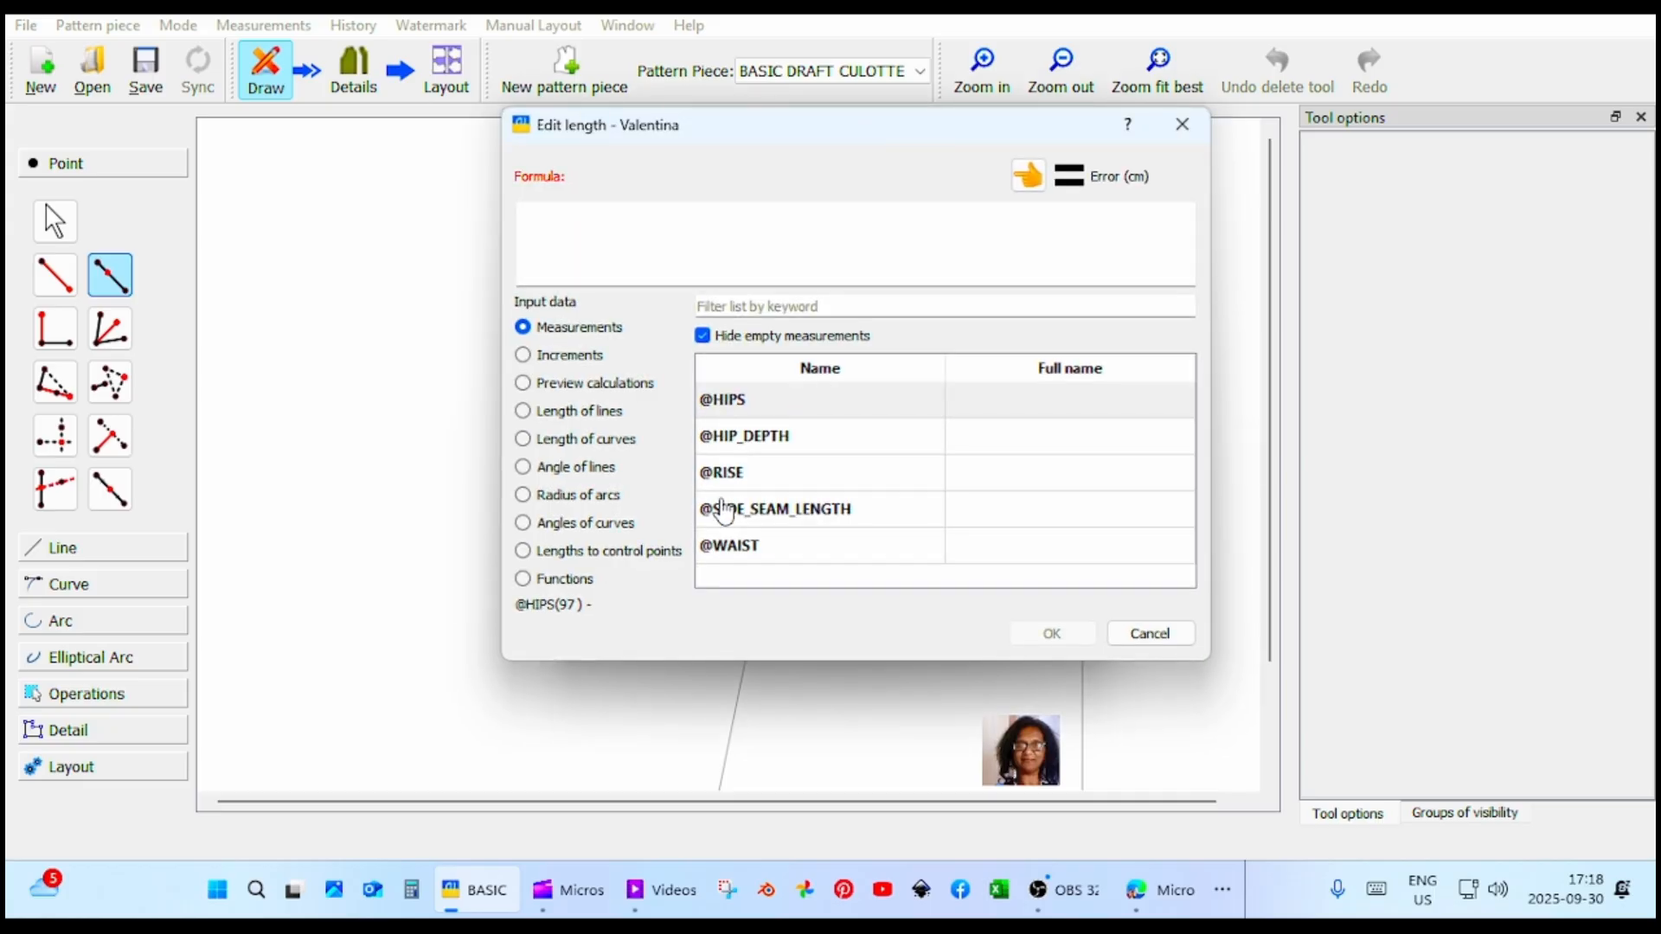
click(765, 478)
click(1028, 175)
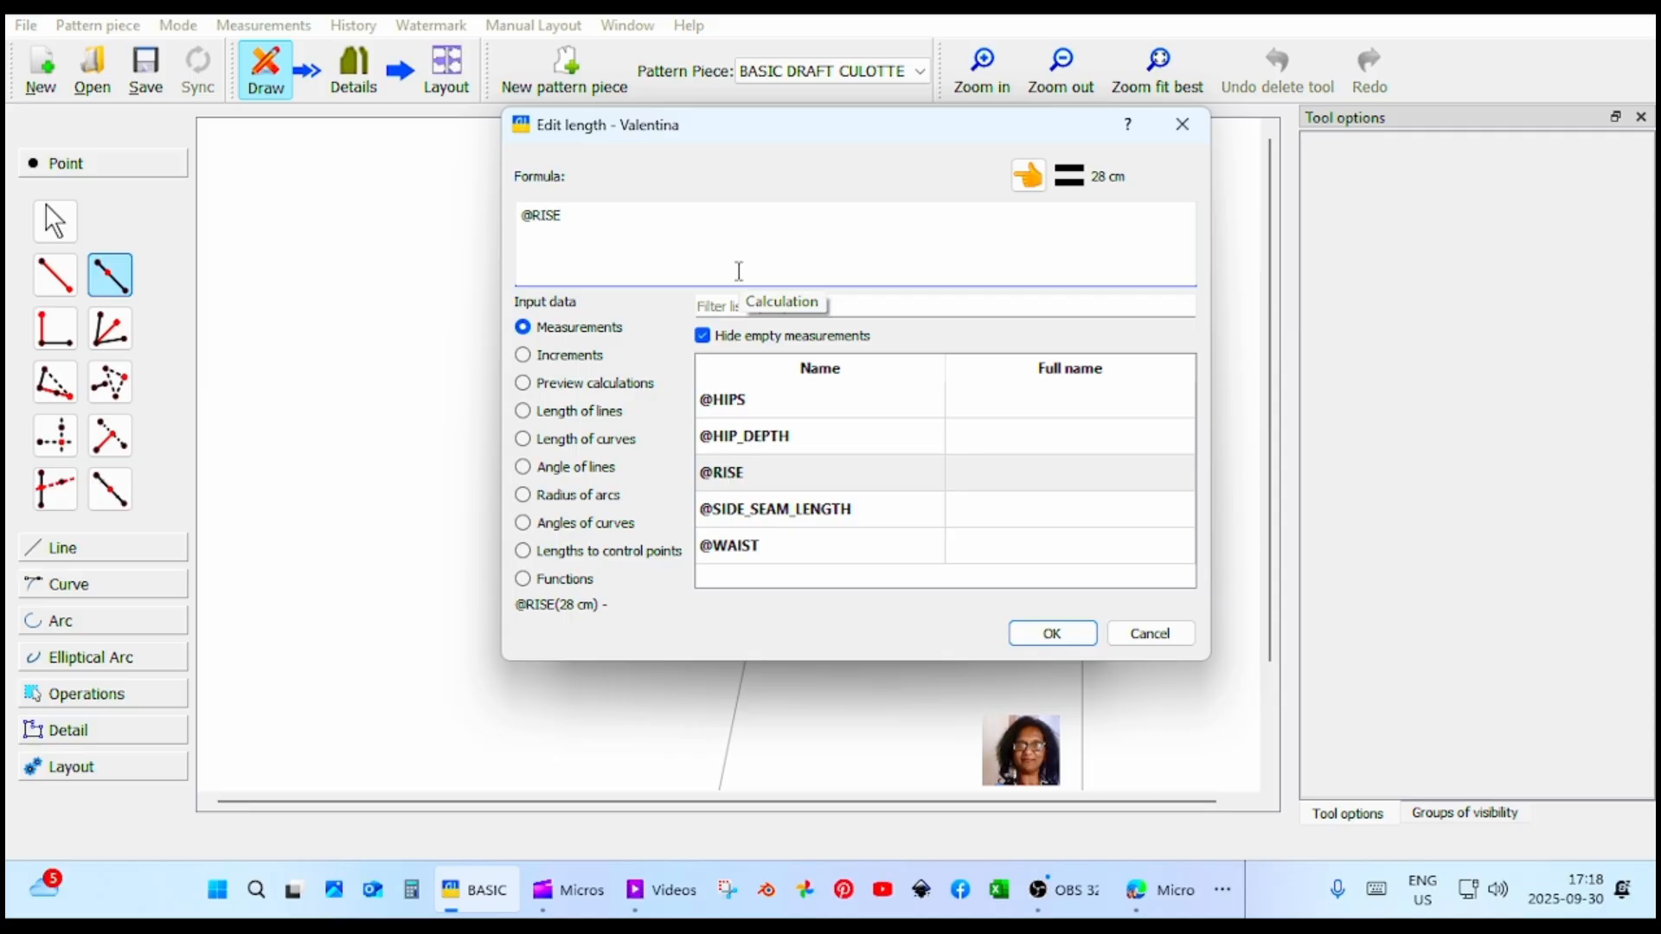
text(+1)
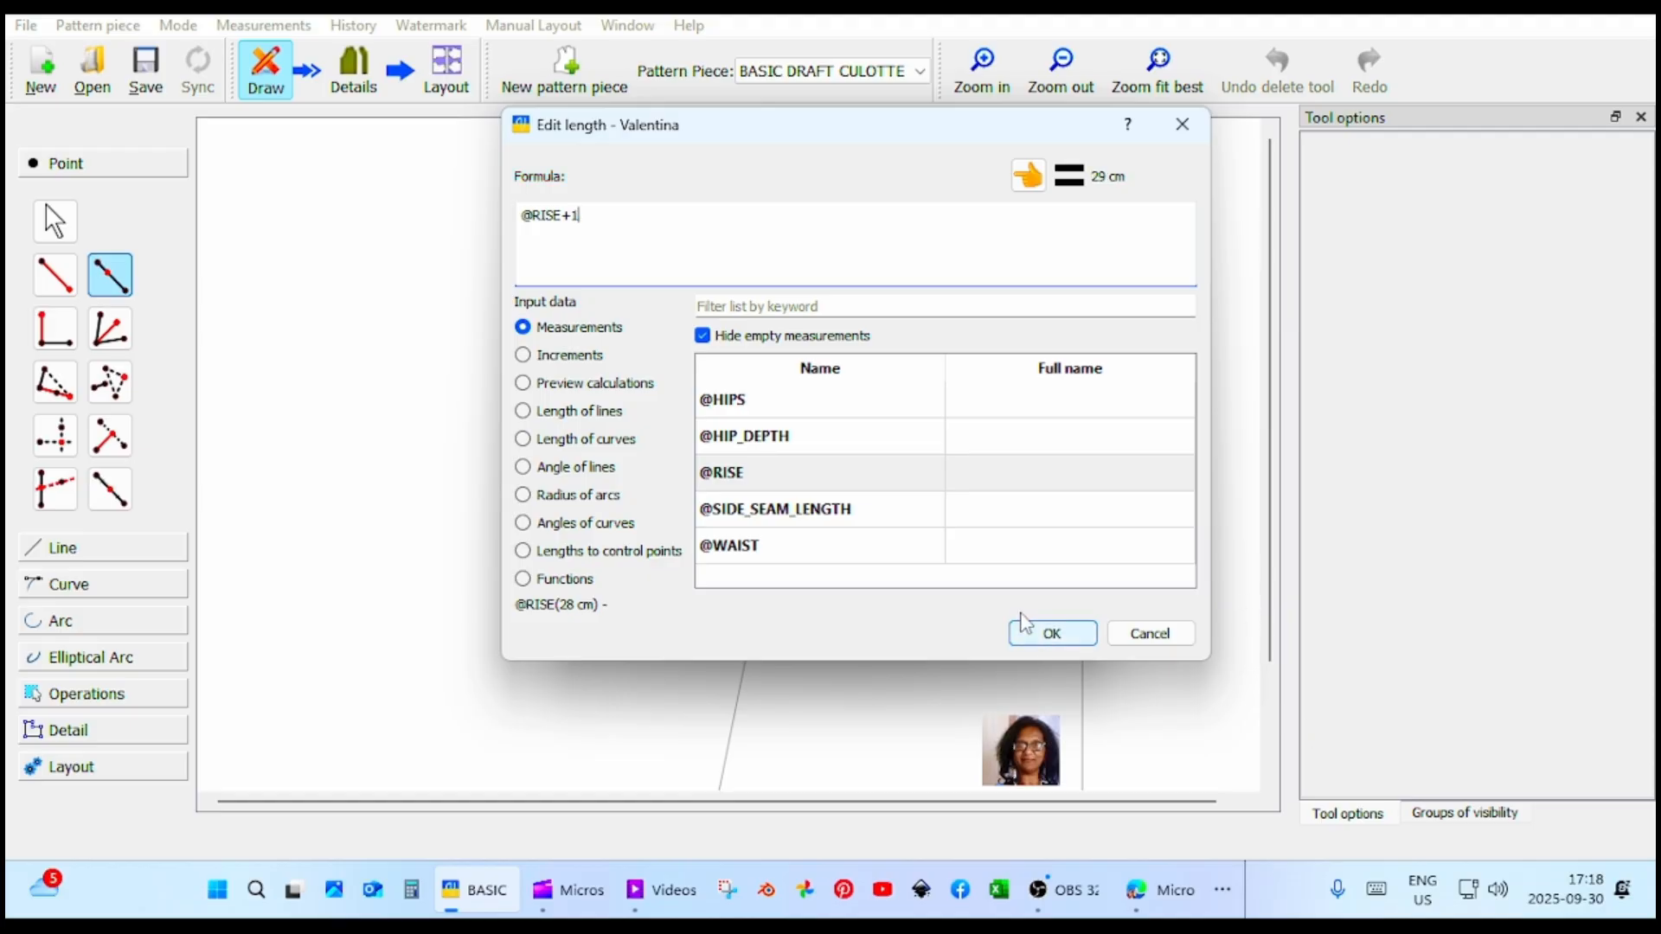
click(1040, 631)
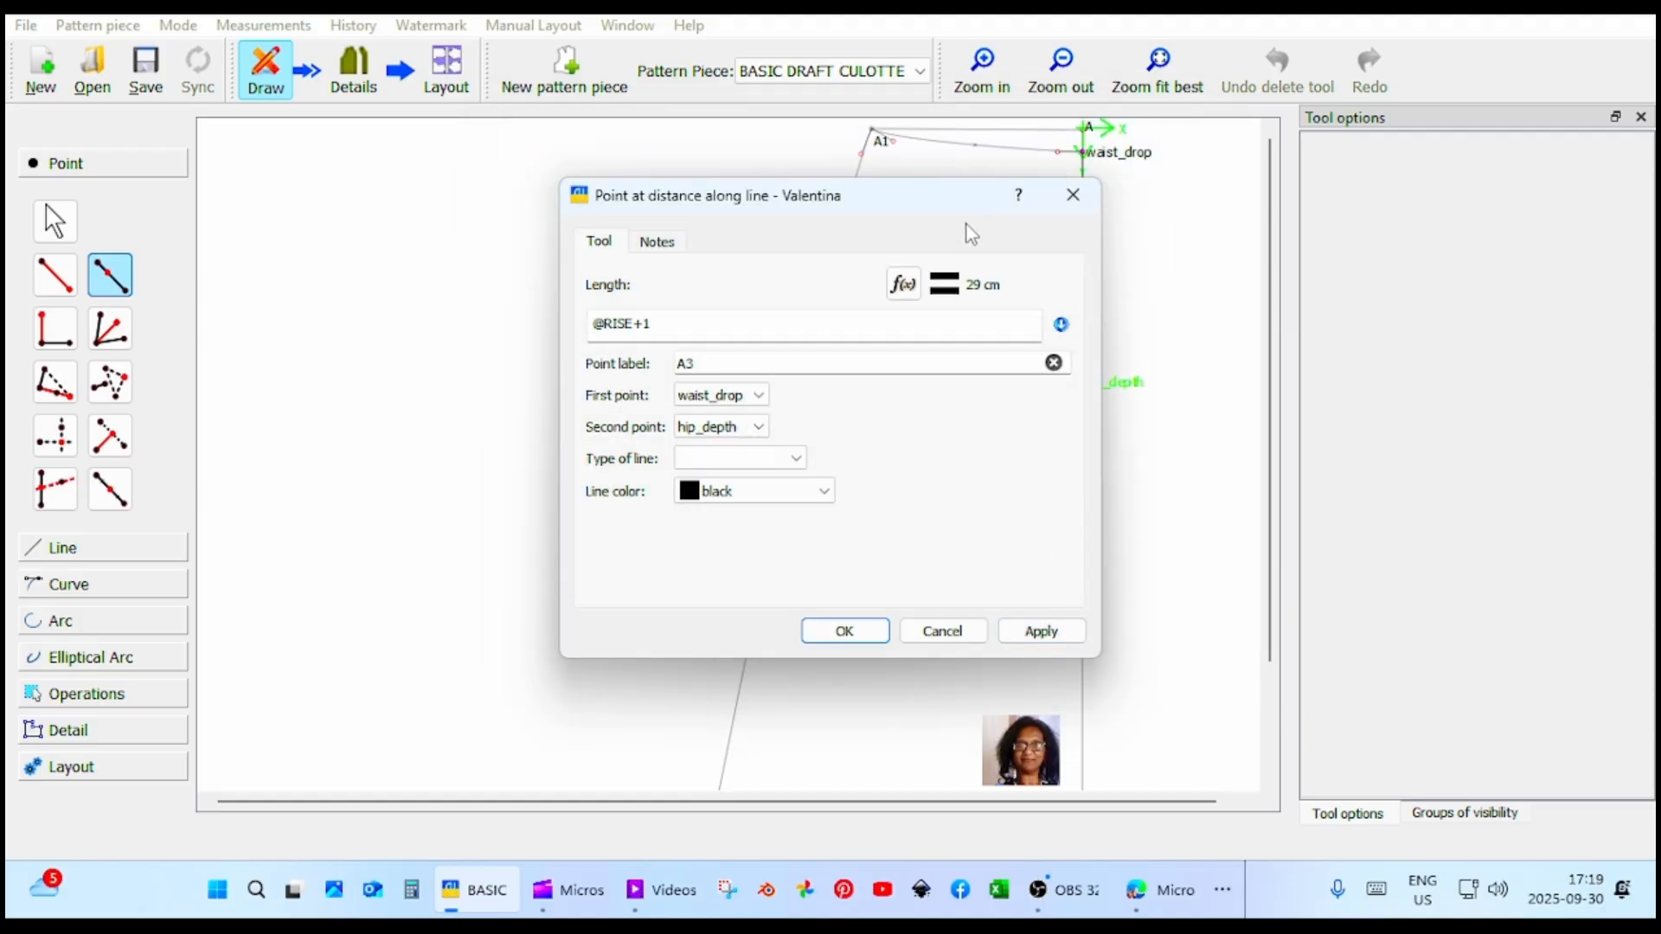
drag(931, 202, 643, 204)
click(763, 630)
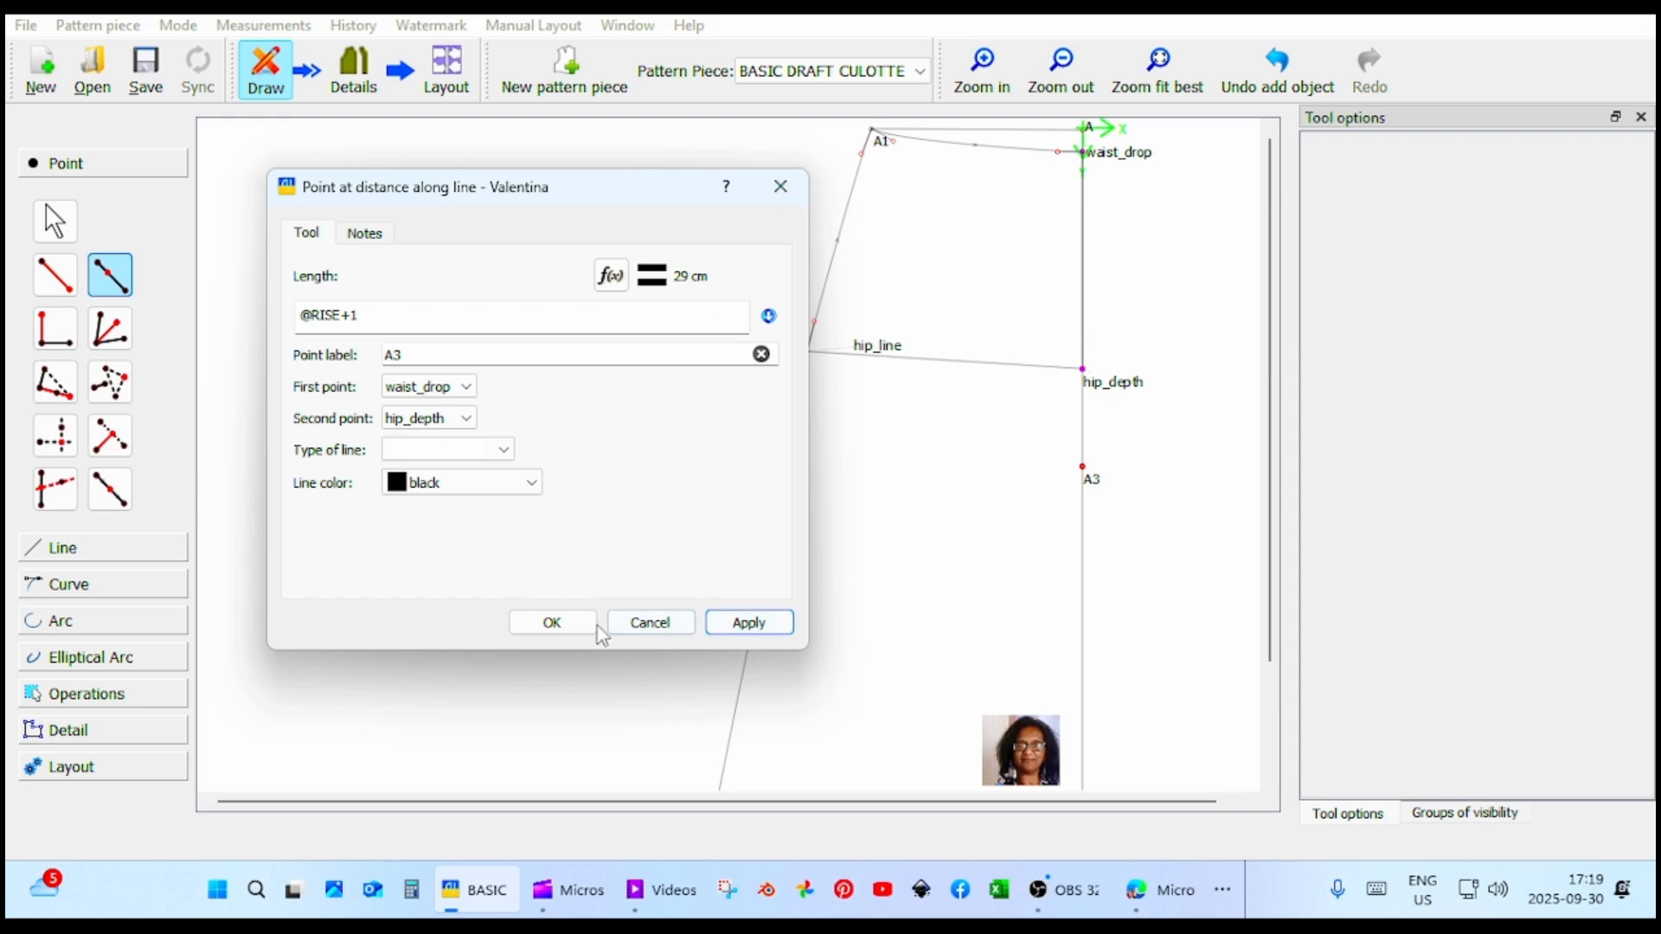
click(554, 622)
Rename the new point below hip_depth as rise_height.
click(1093, 478)
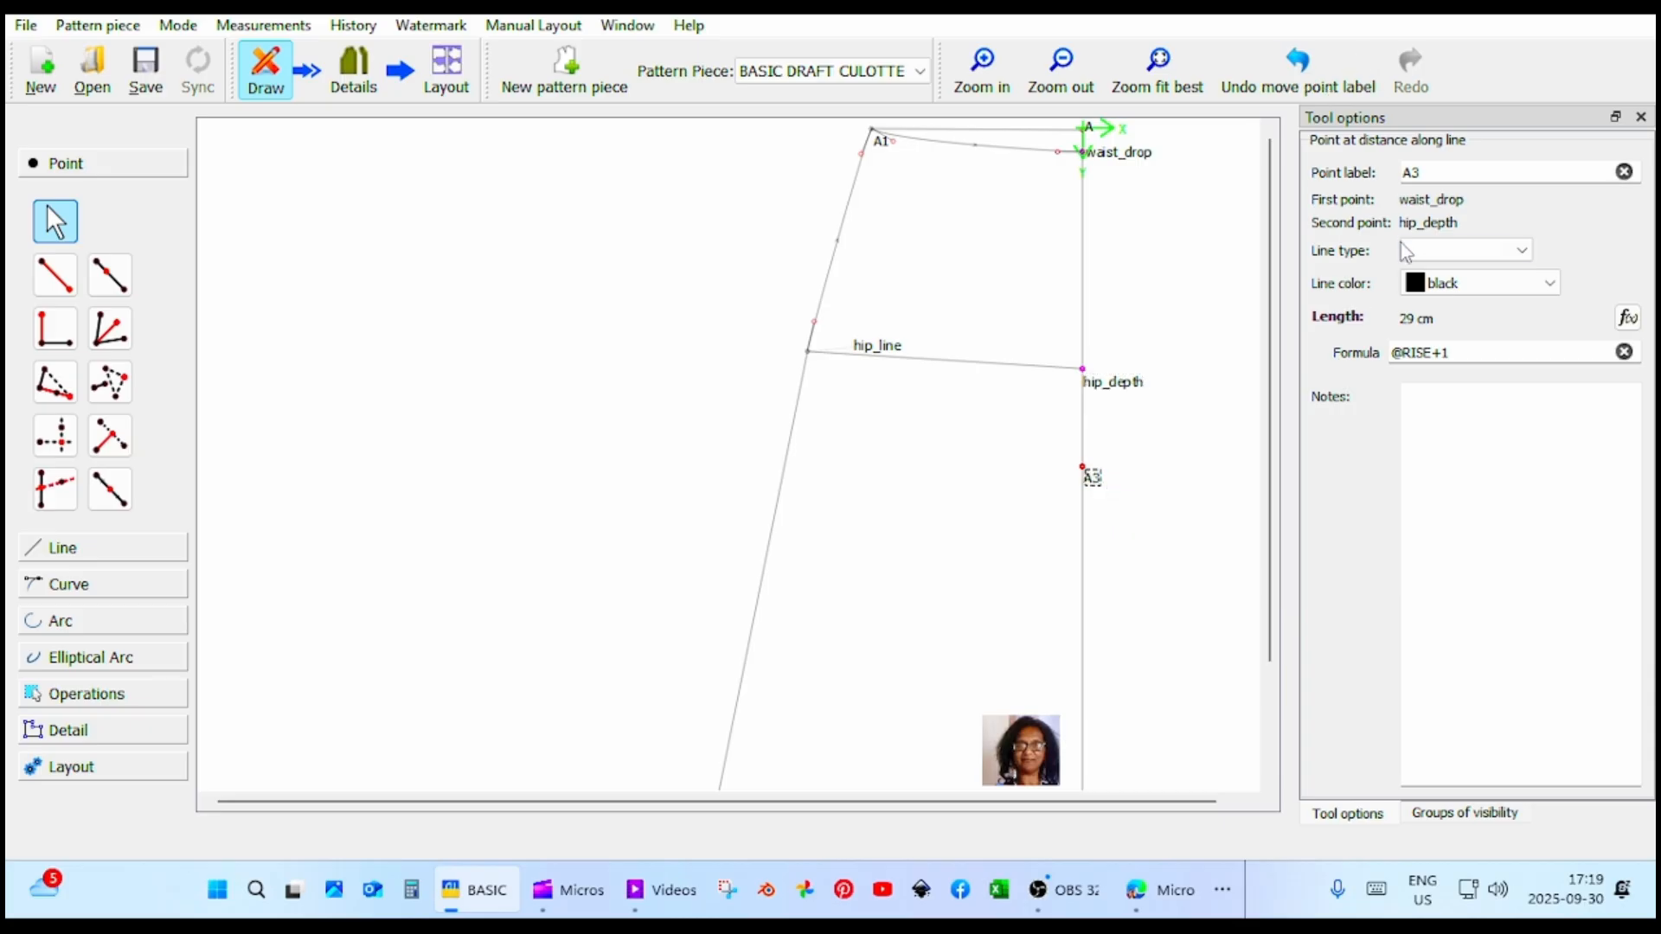
double_click(1427, 172)
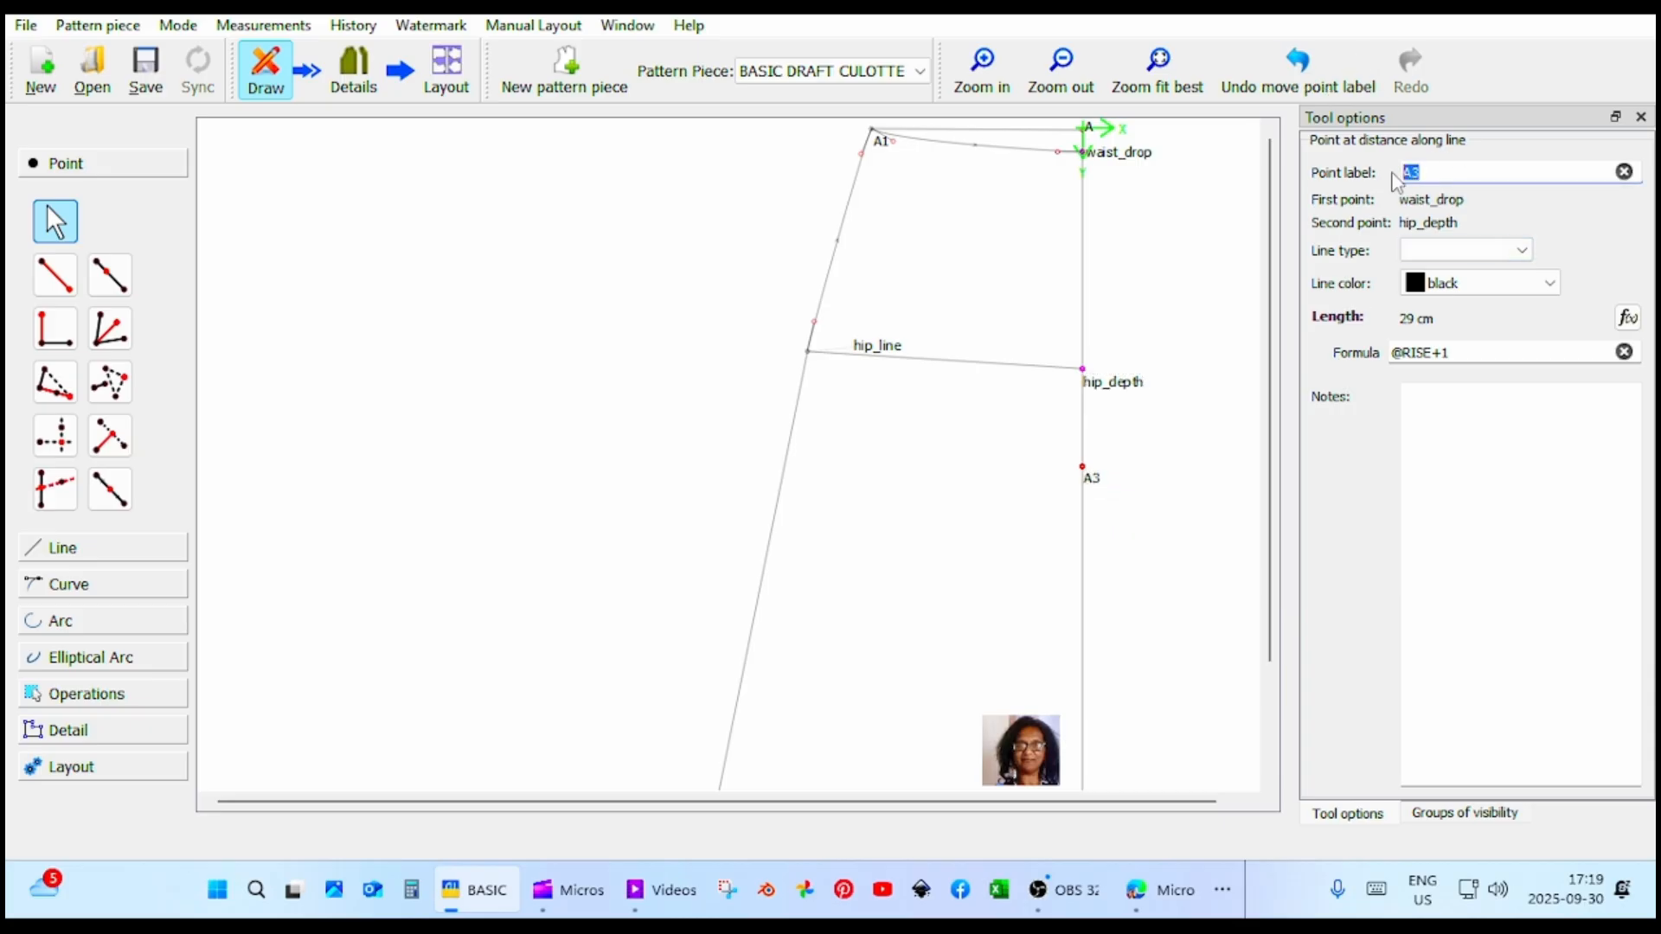
text(rise_height)
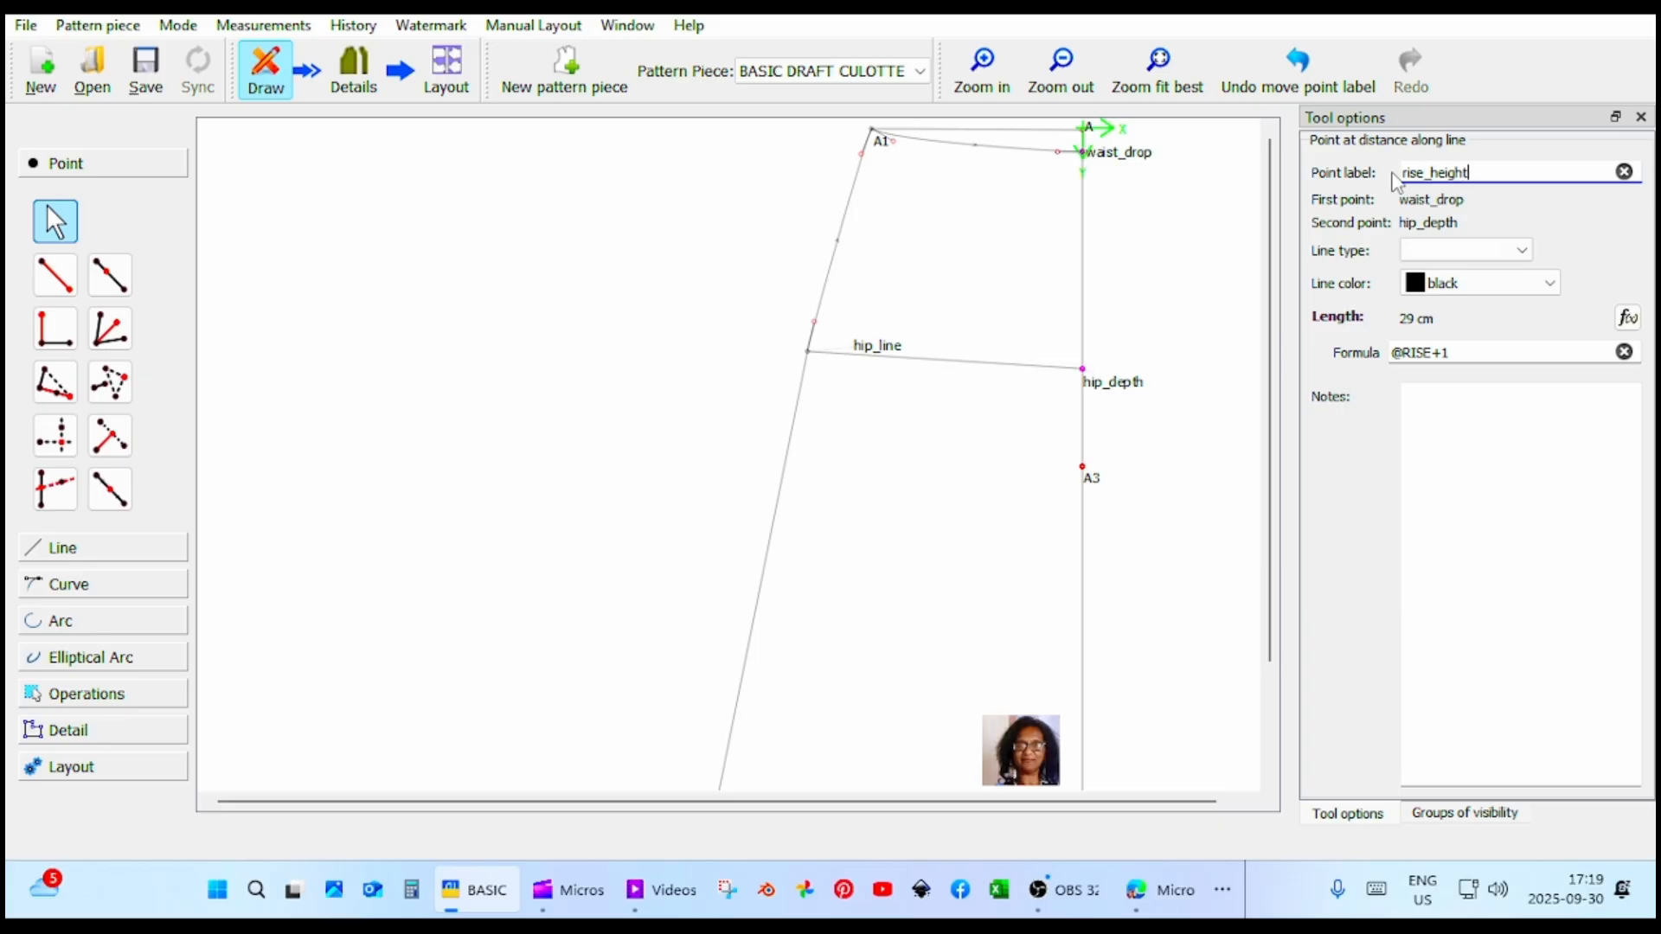
key(Return)
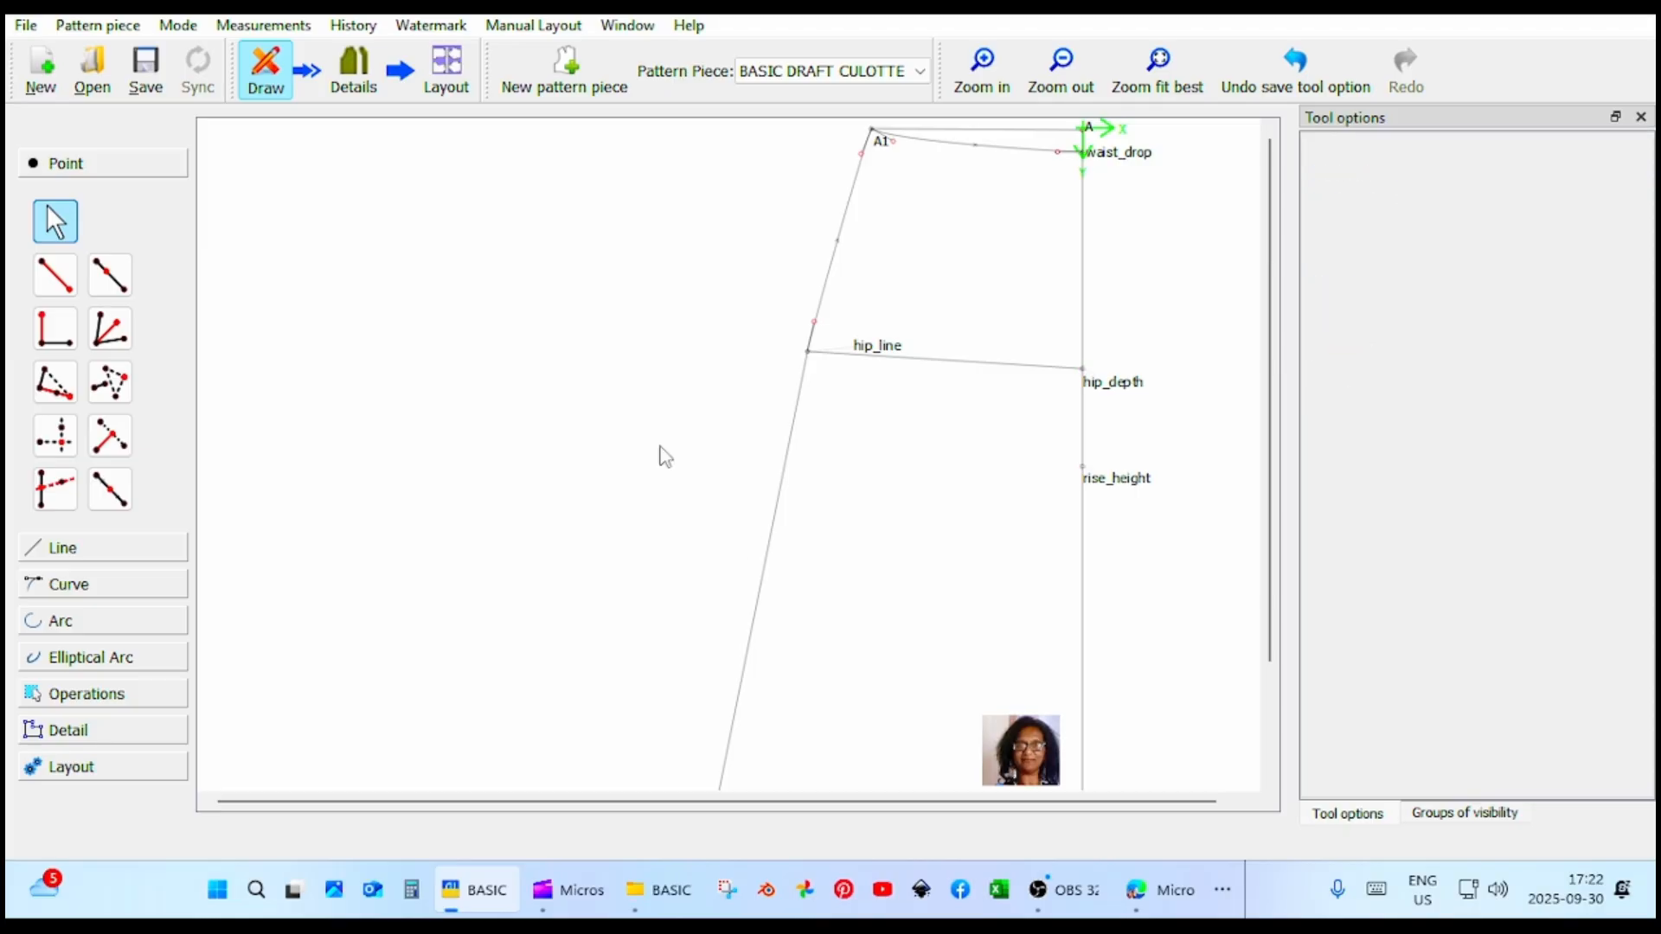
Add point A3 at 1 cm and 0° from rise_height and move its label above the line.
click(55, 275)
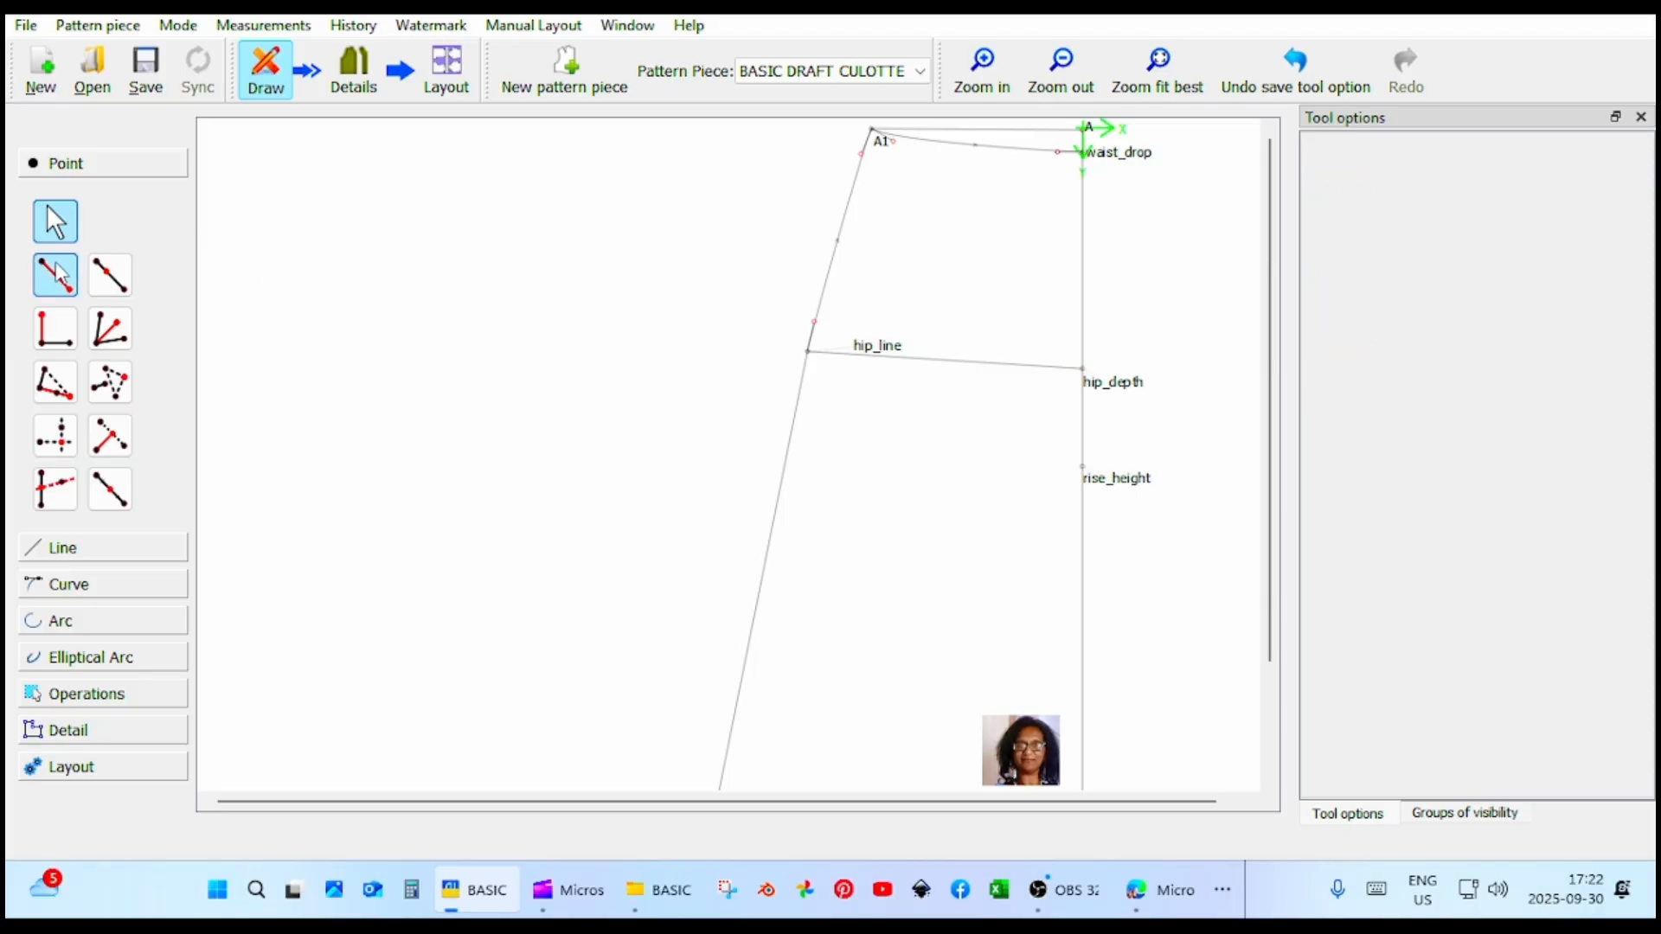
click(1107, 482)
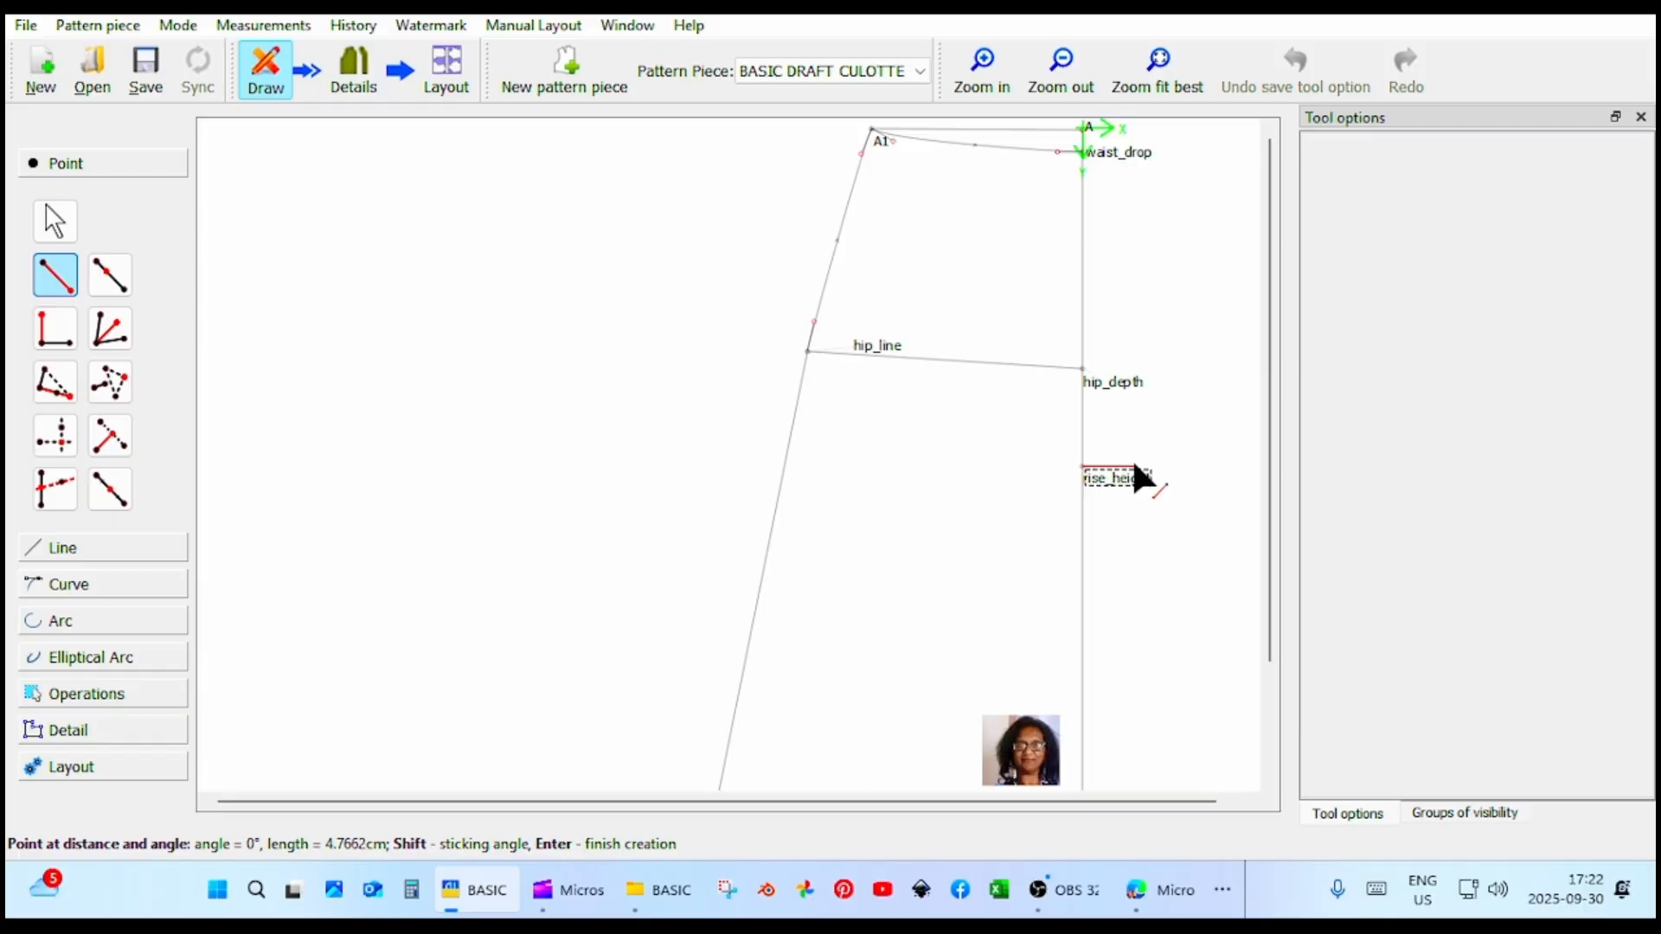
click(1135, 468)
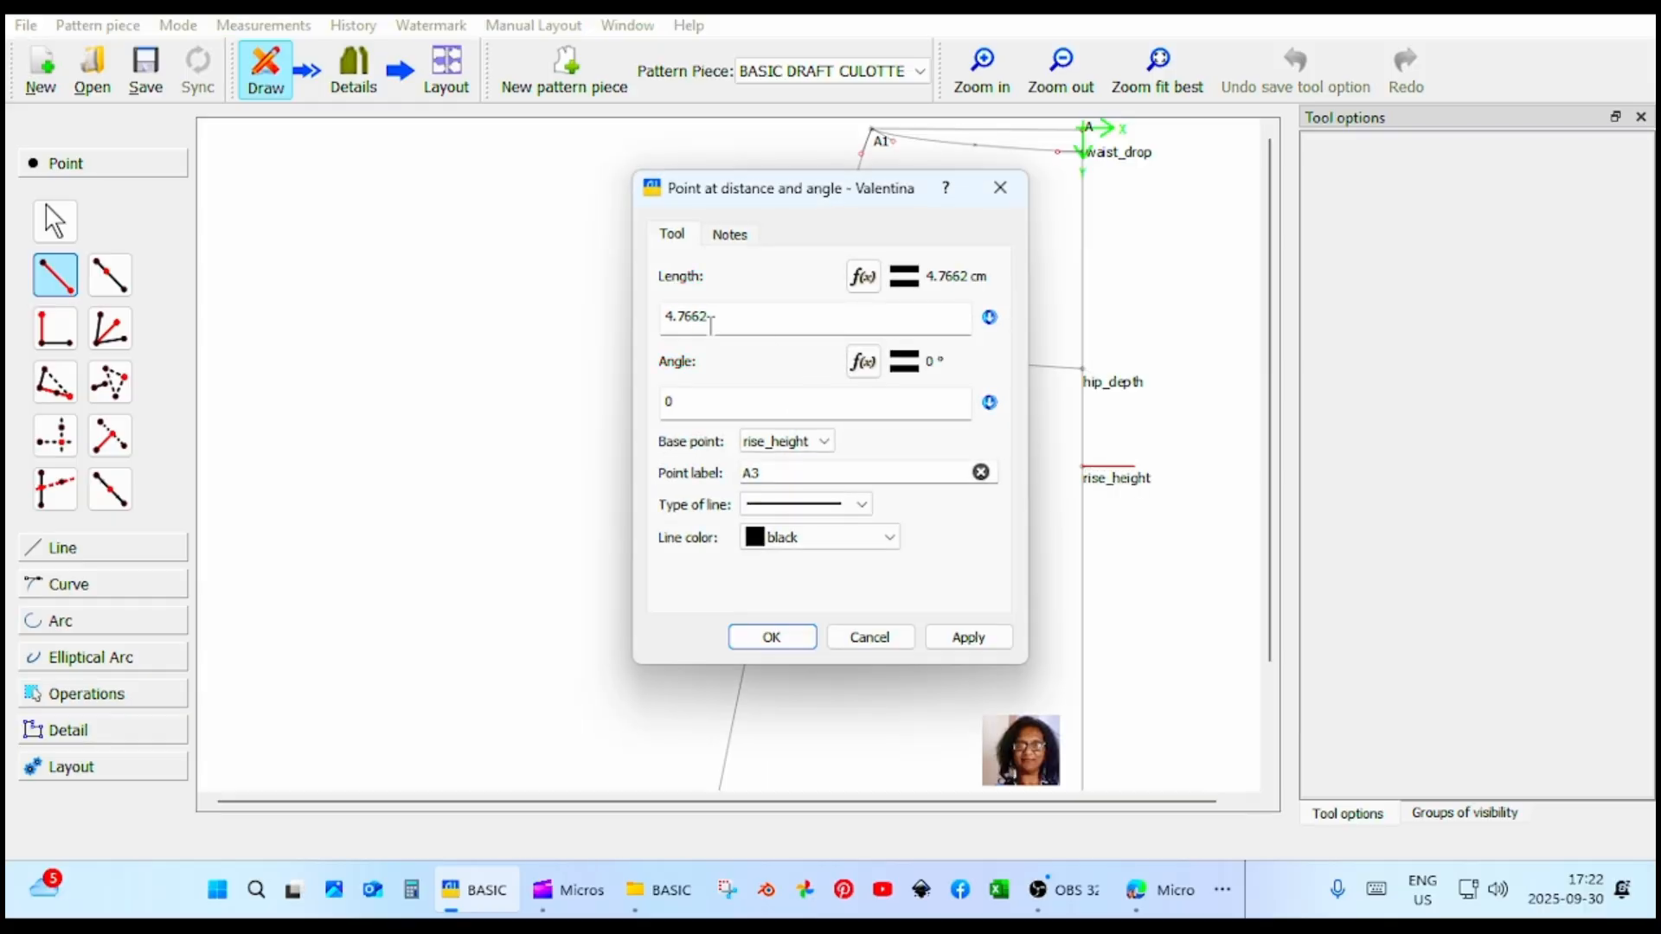
drag(709, 317, 642, 322)
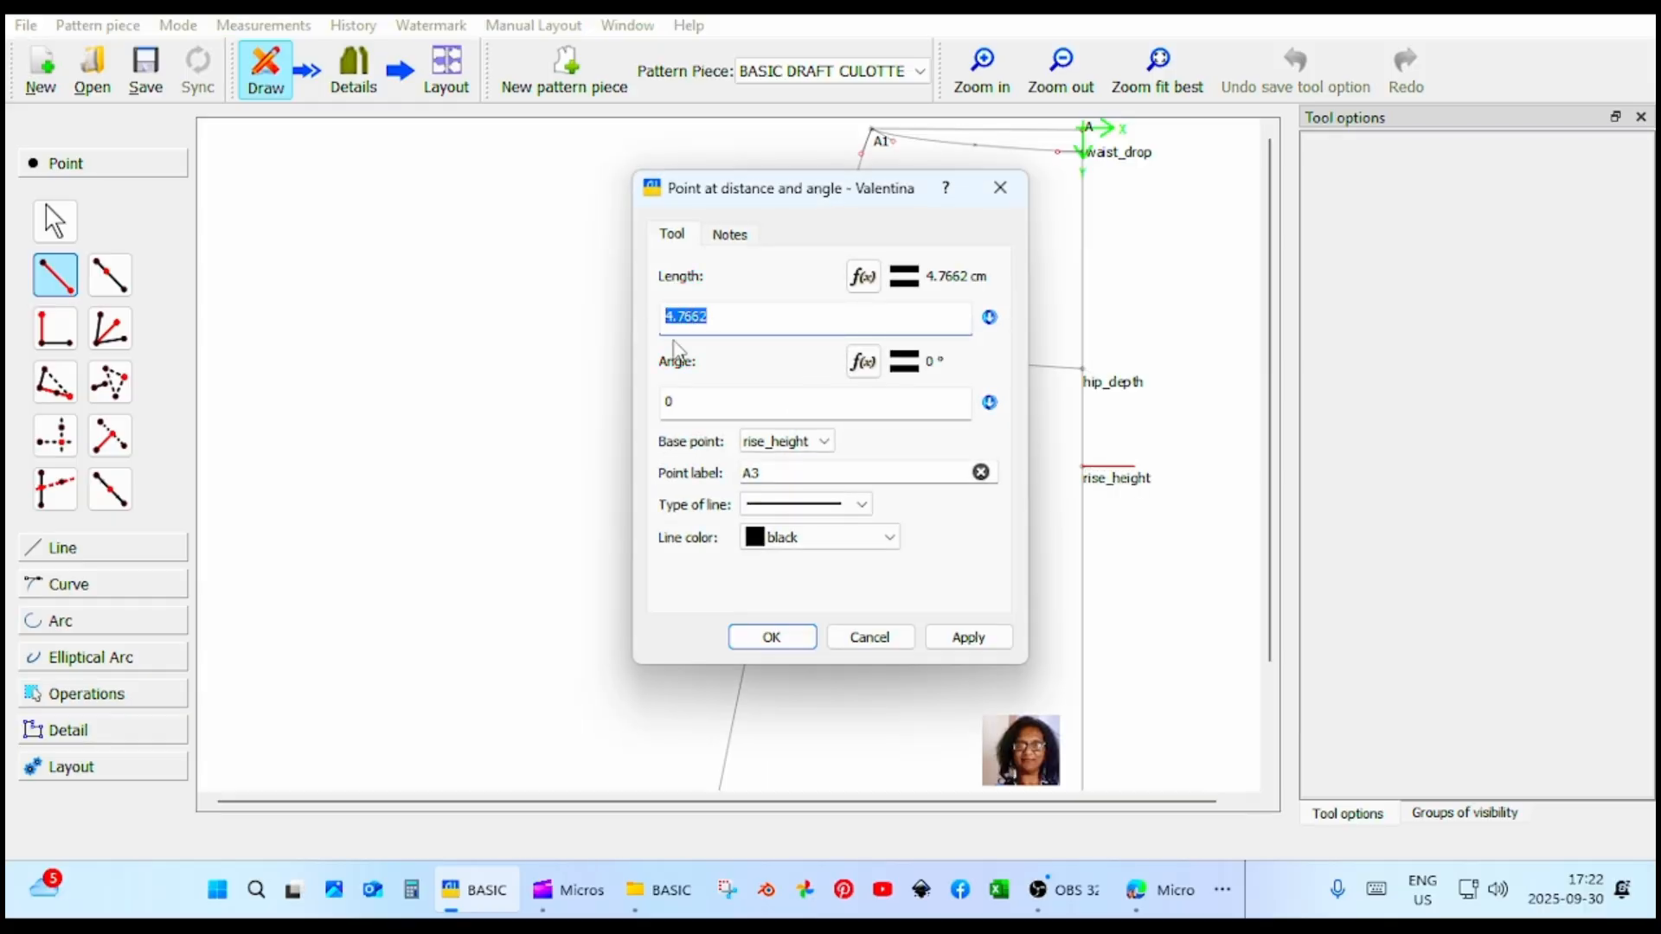
text(1)
click(963, 640)
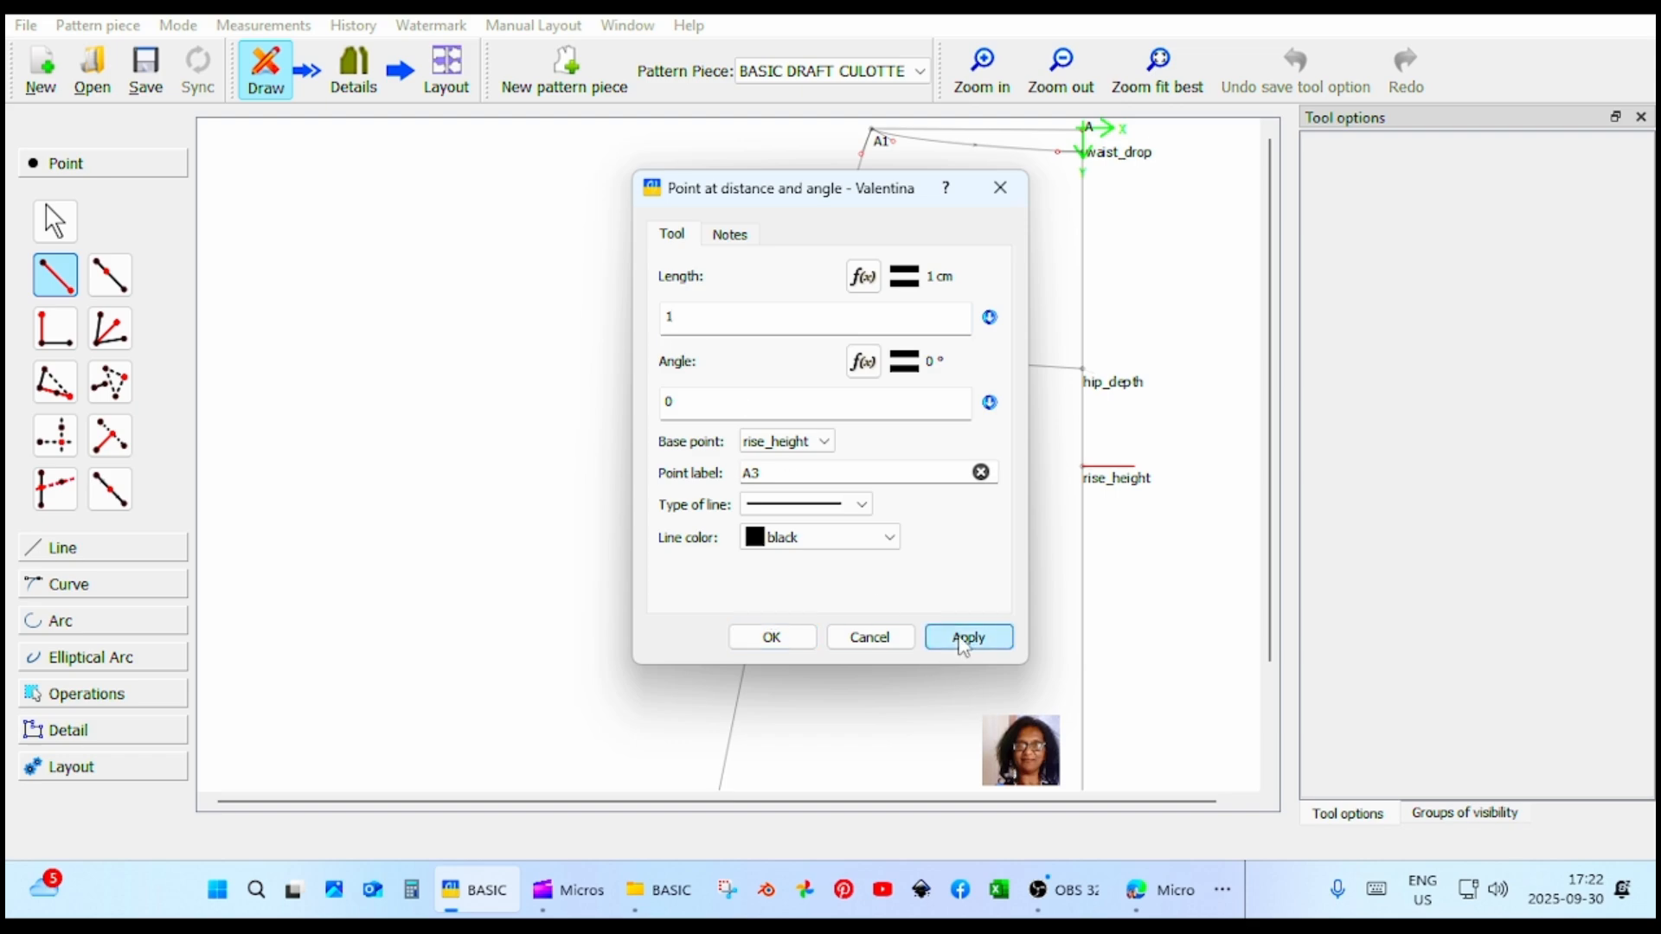
click(797, 637)
drag(1038, 803, 1234, 804)
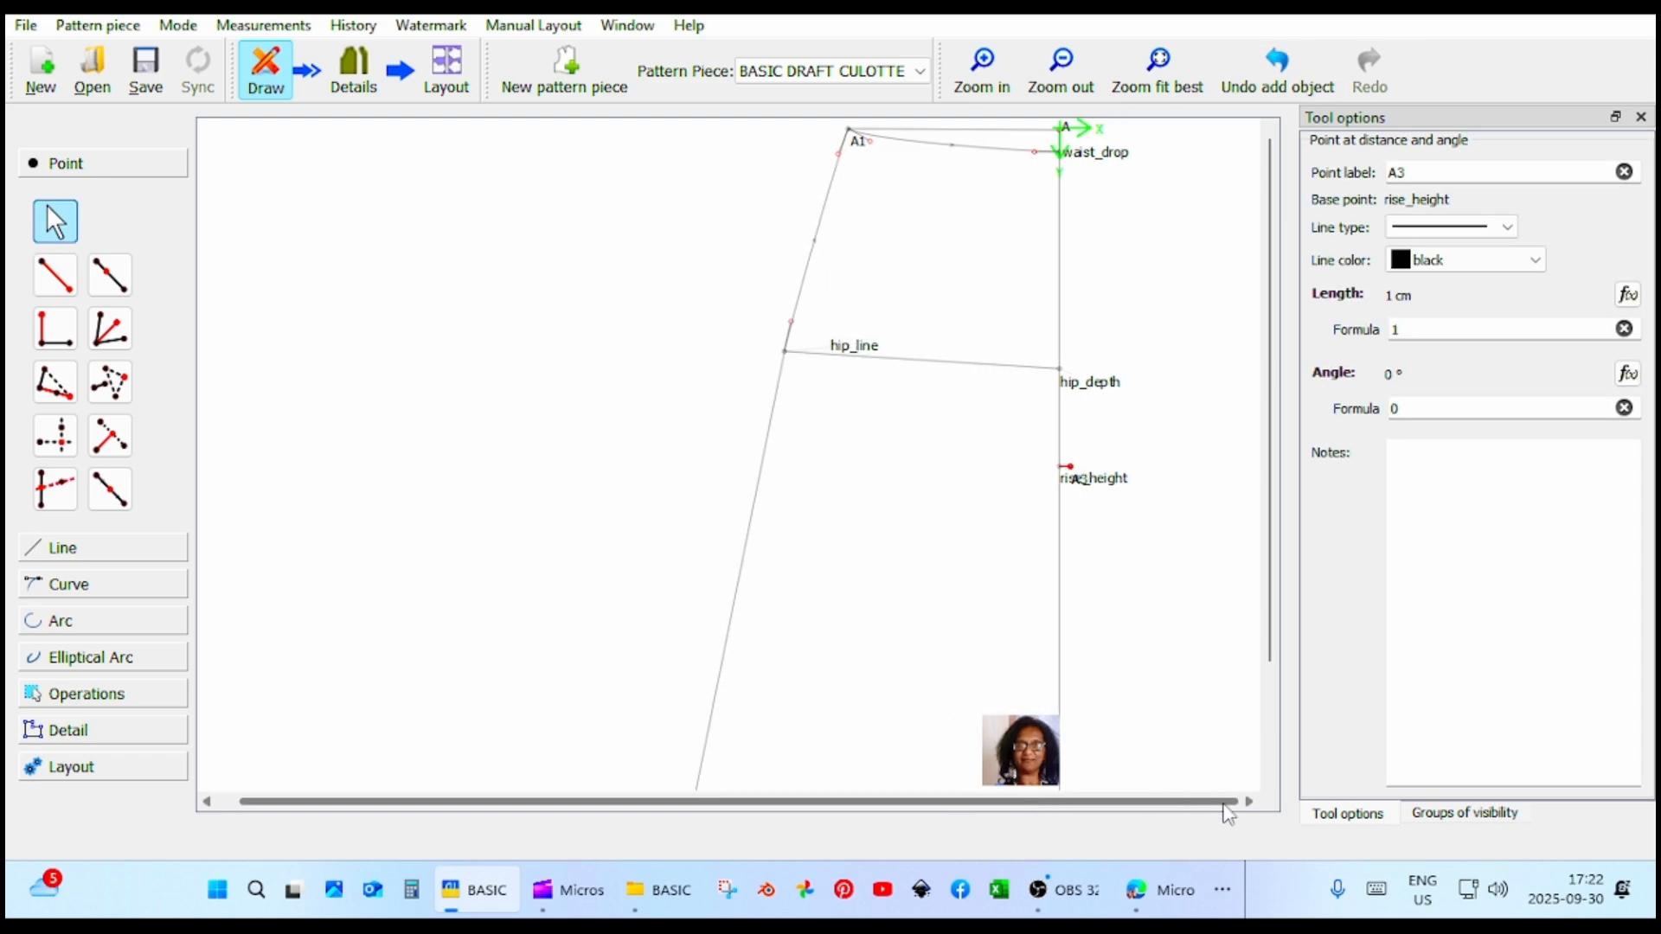
mouse_move(1077, 481)
mouse_down()
mouse_move(1103, 437)
mouse_move(1096, 456)
mouse_up()
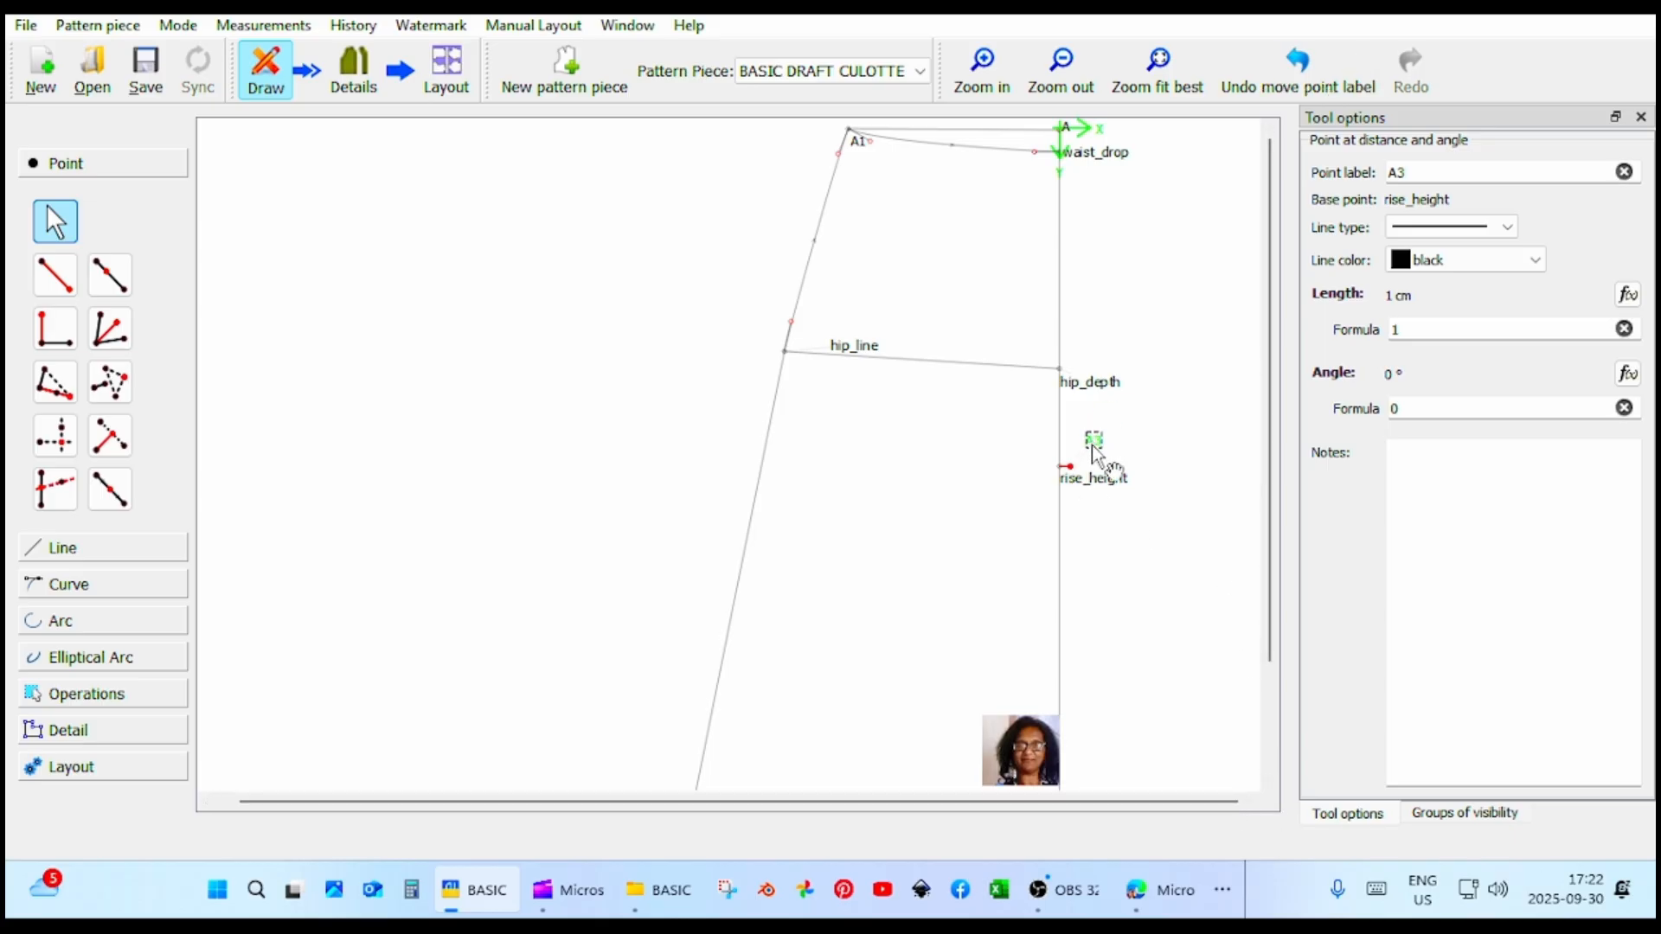
click(53, 291)
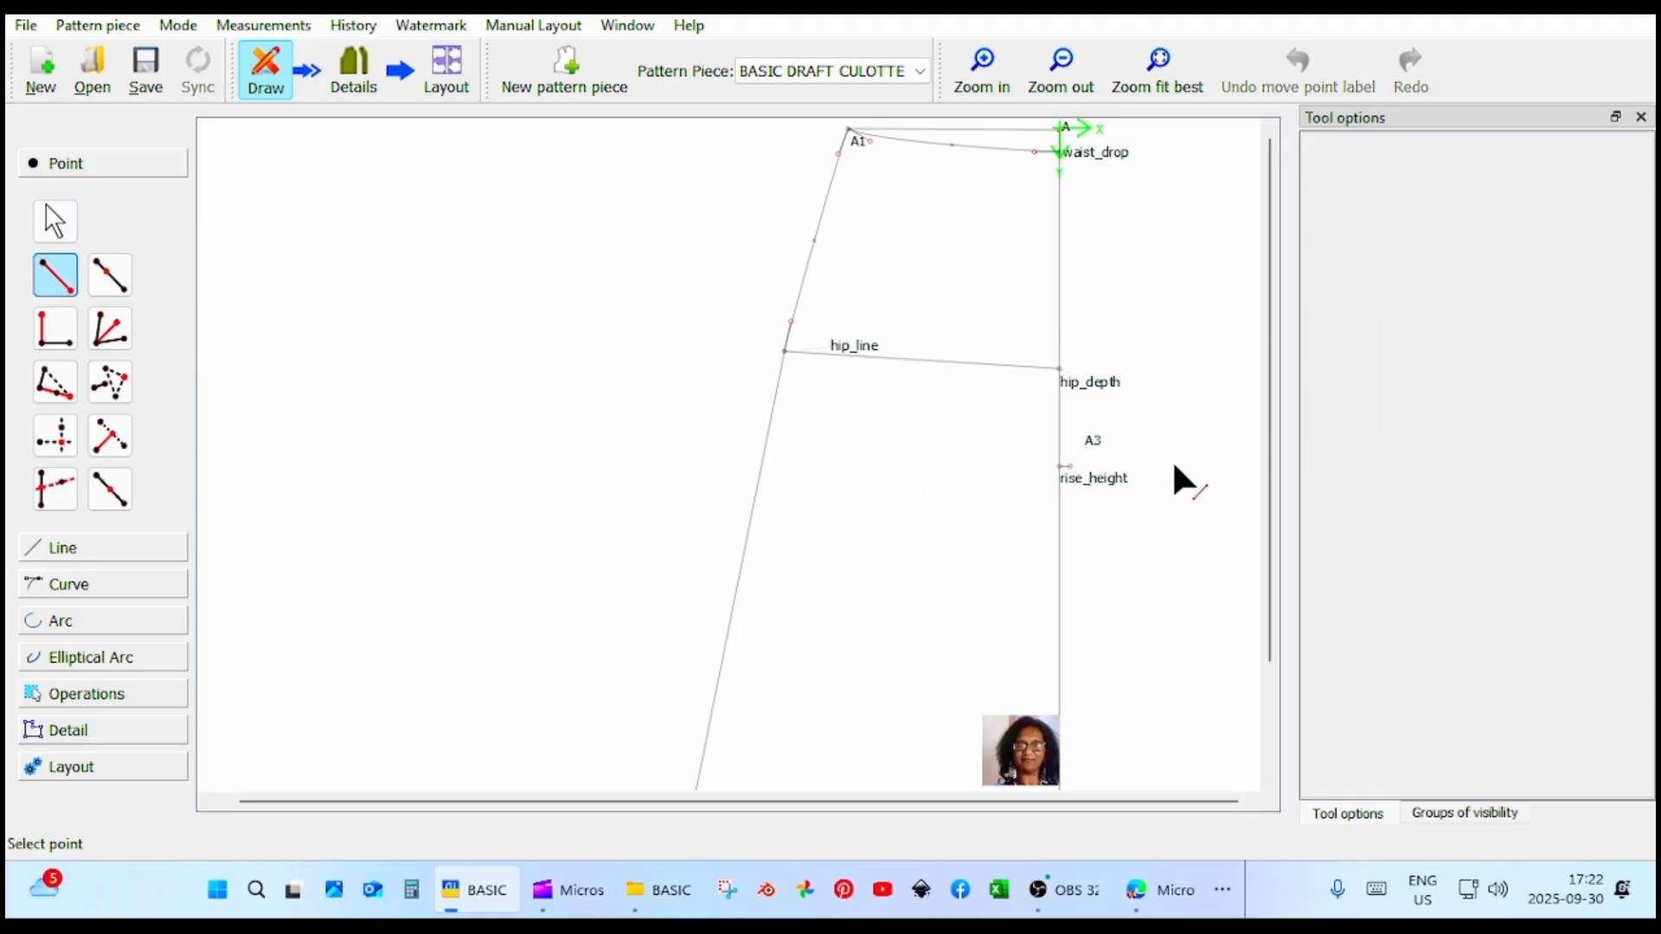
click(1077, 480)
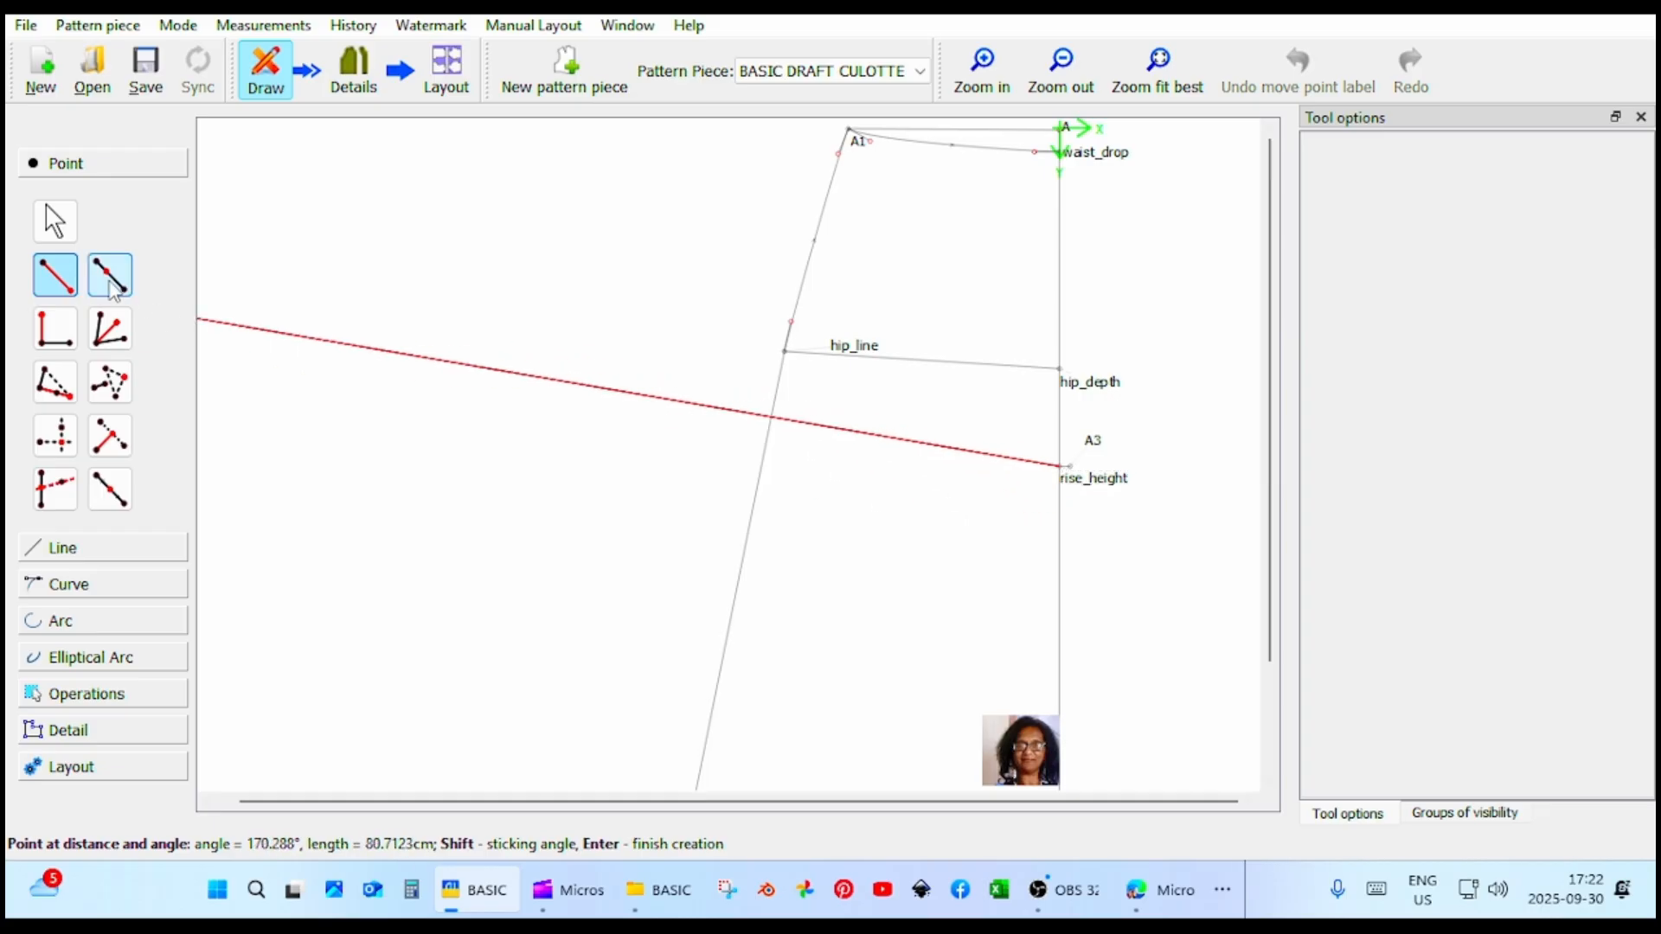
click(53, 223)
Add a point at distance and angle from A3 with length #Increment9_1eight_hip at 0°.
click(55, 290)
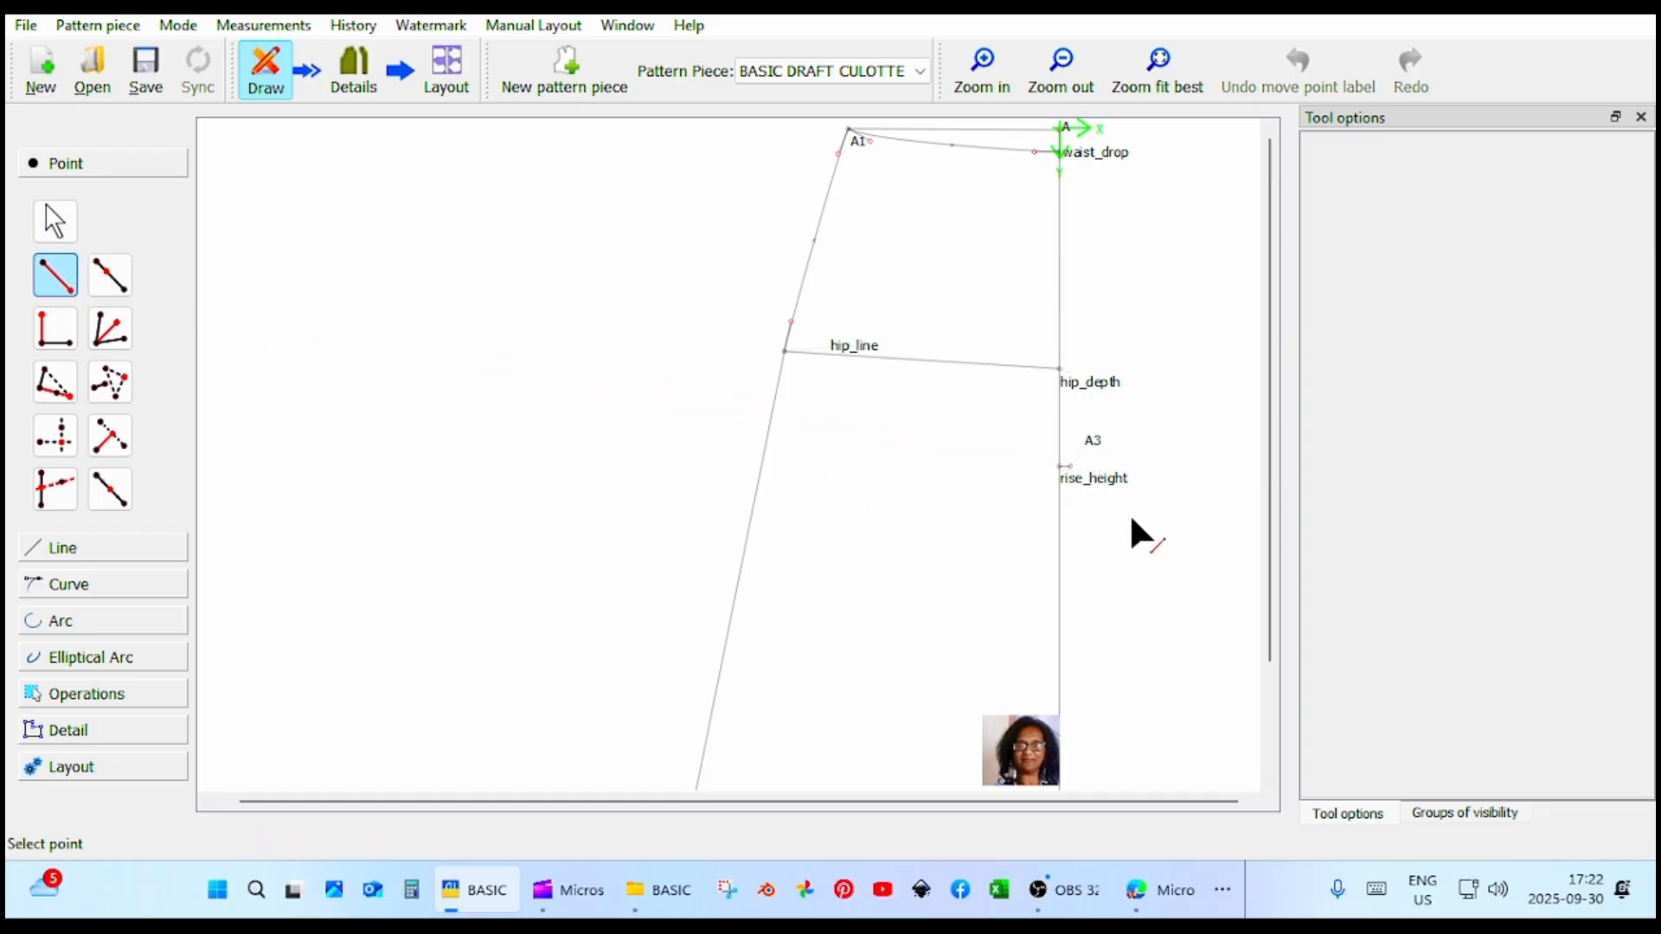
click(1104, 476)
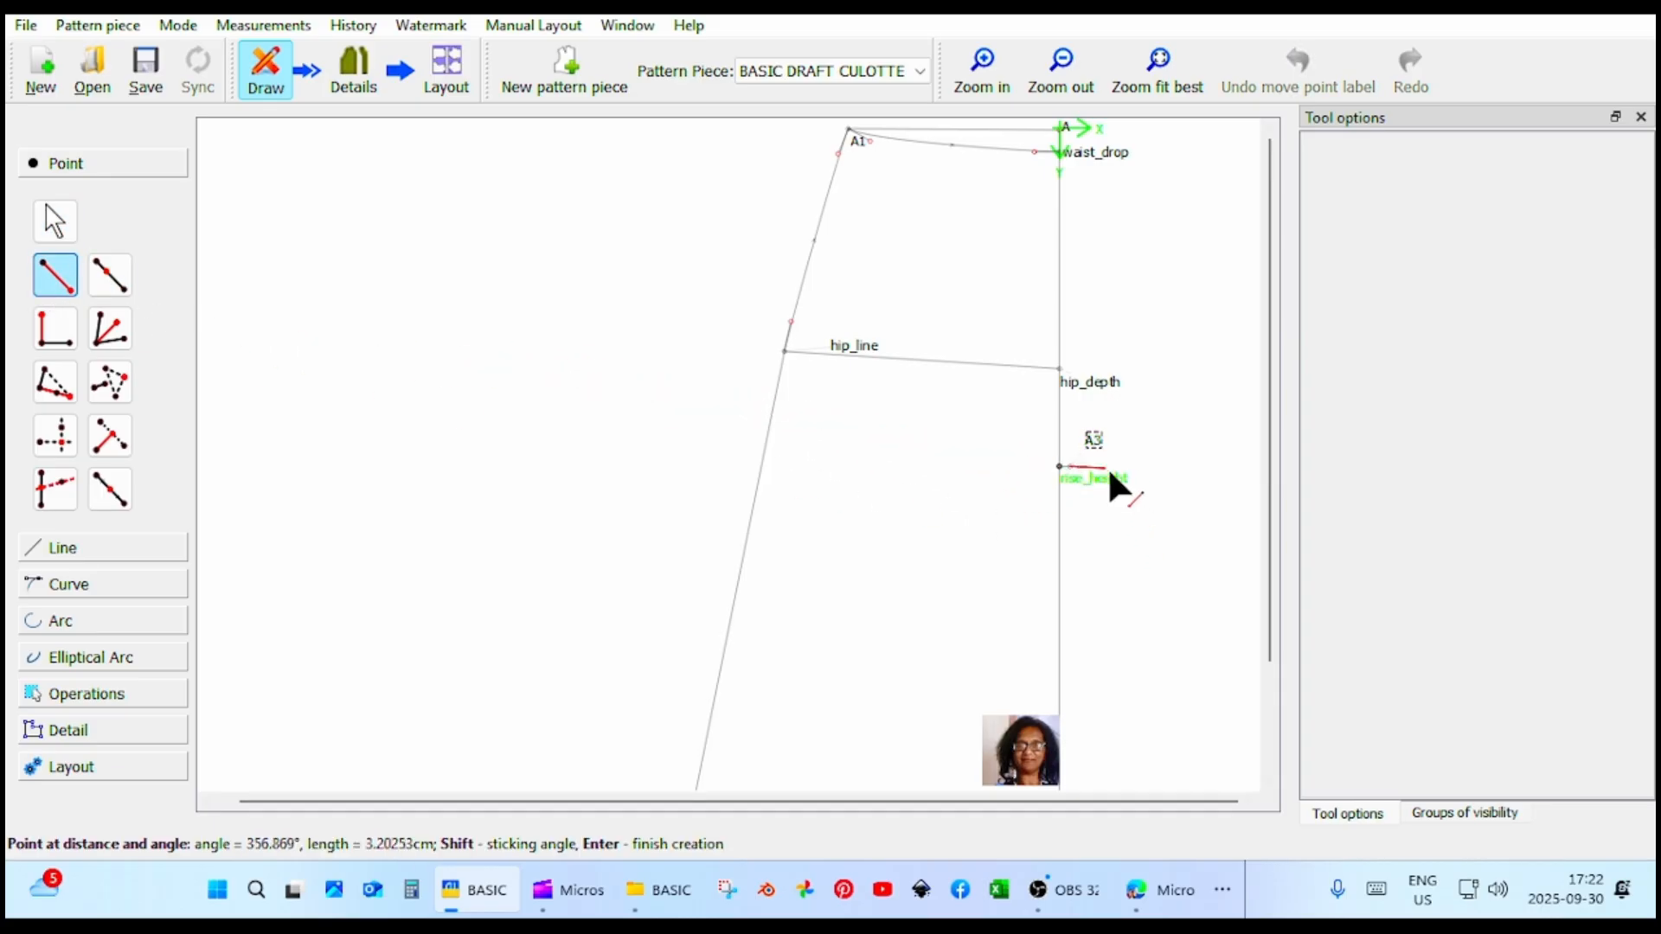
click(1160, 463)
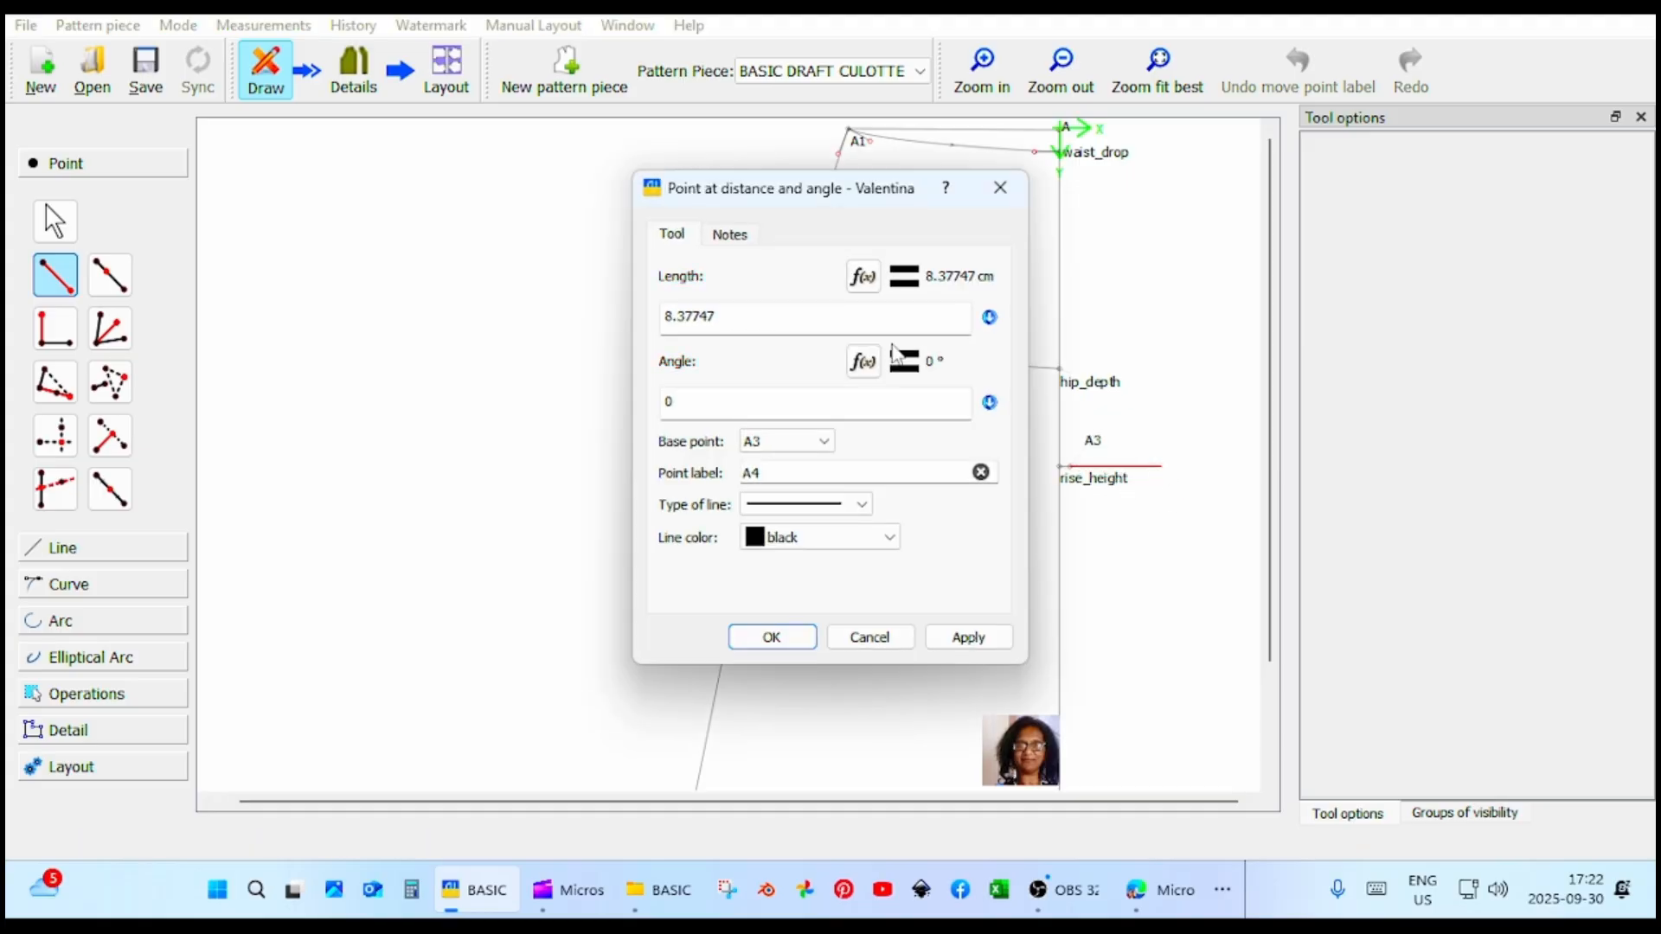
click(863, 277)
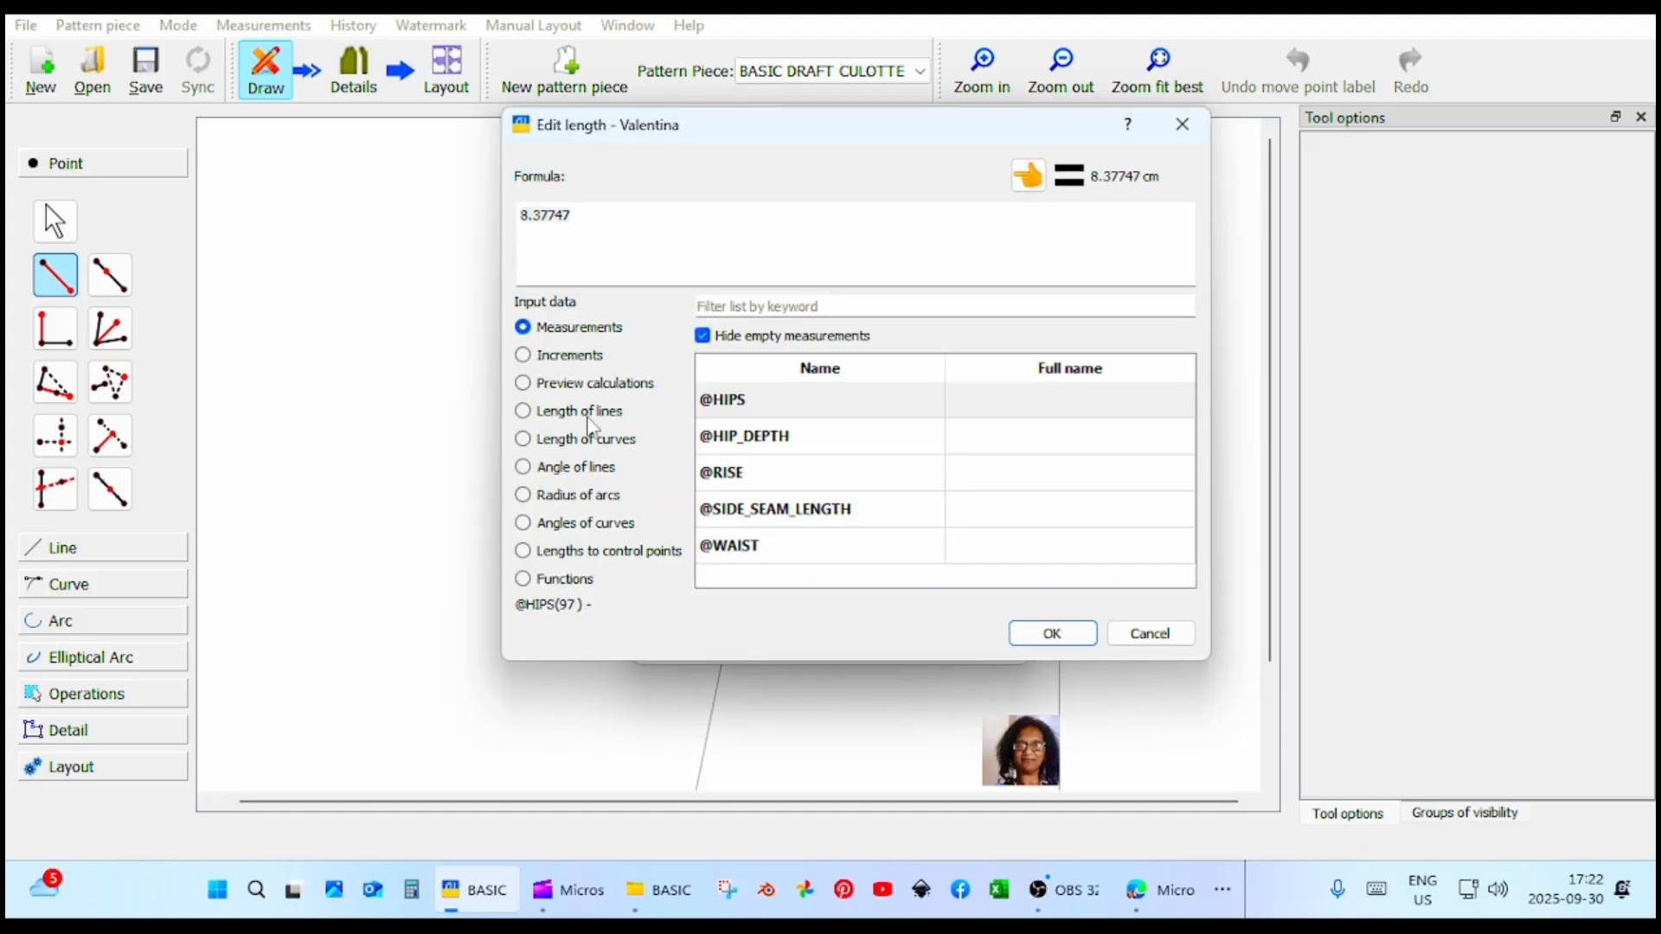
click(581, 356)
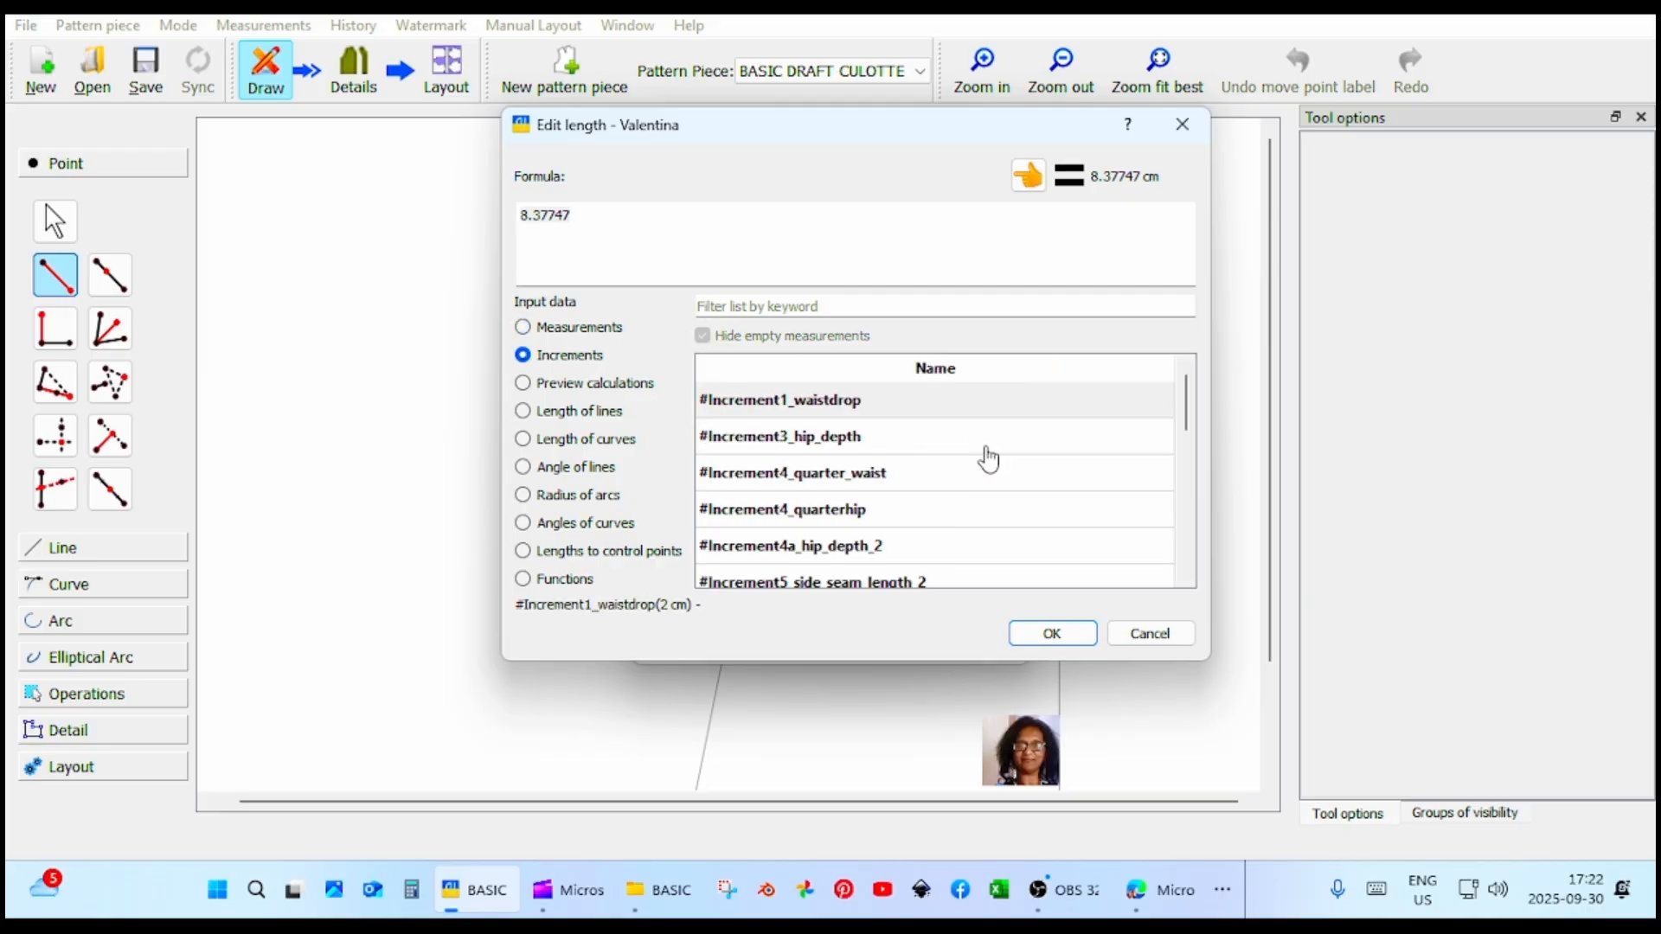
scroll(989, 459, down, 1)
scroll(989, 459, down, 1)
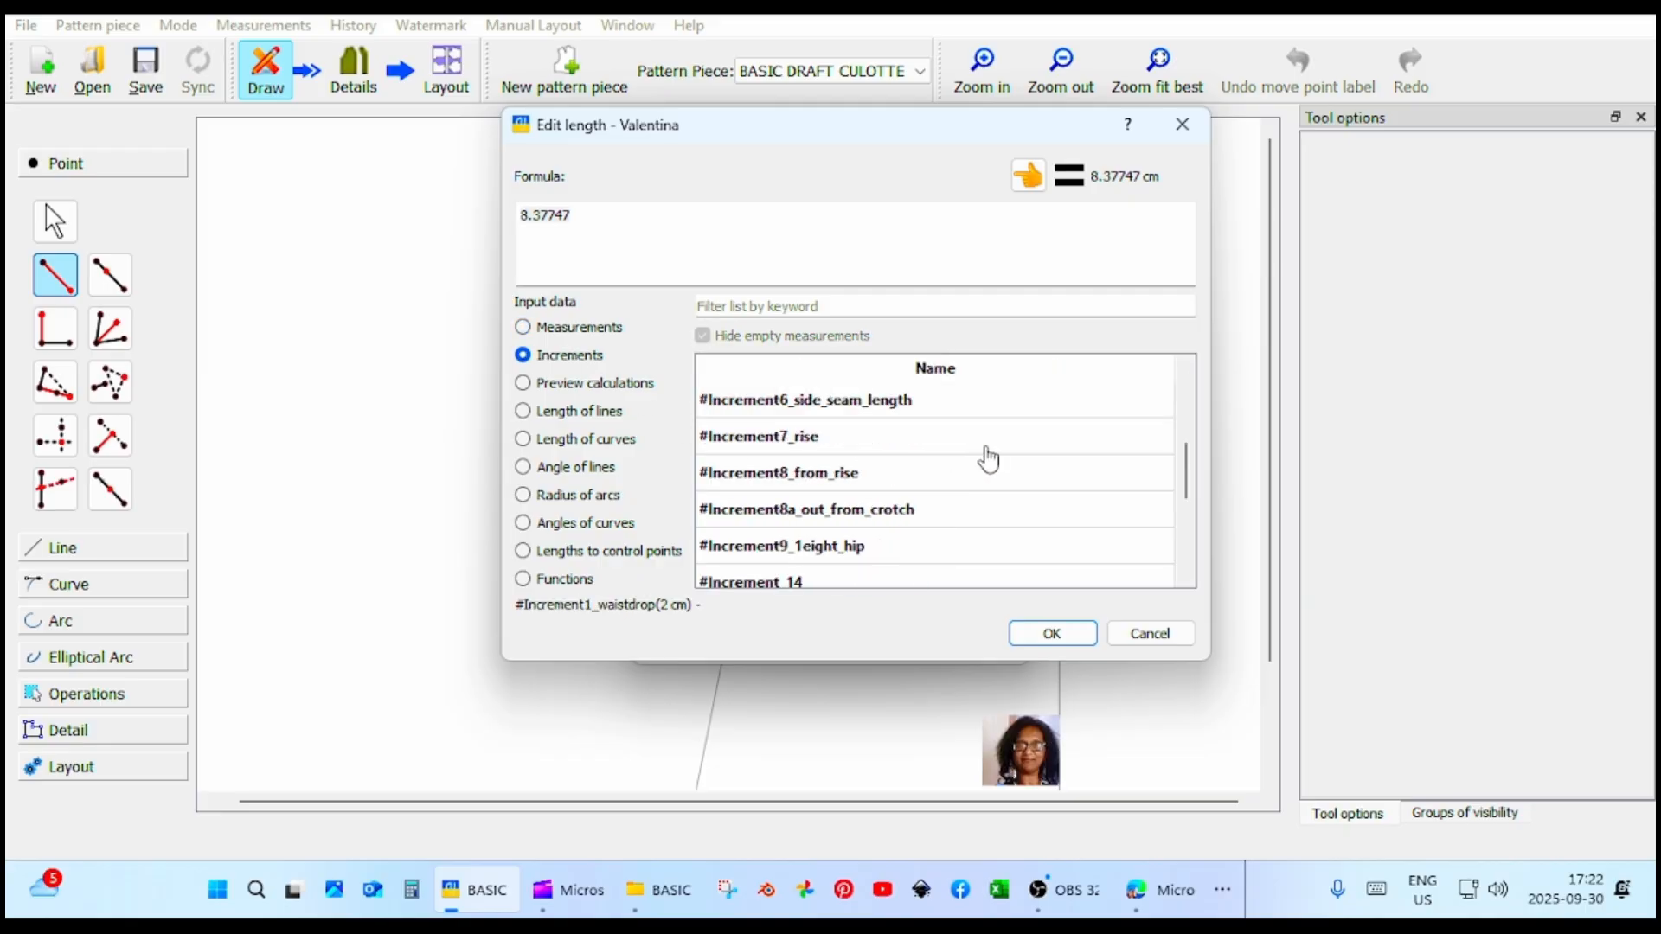
scroll(989, 459, down, 1)
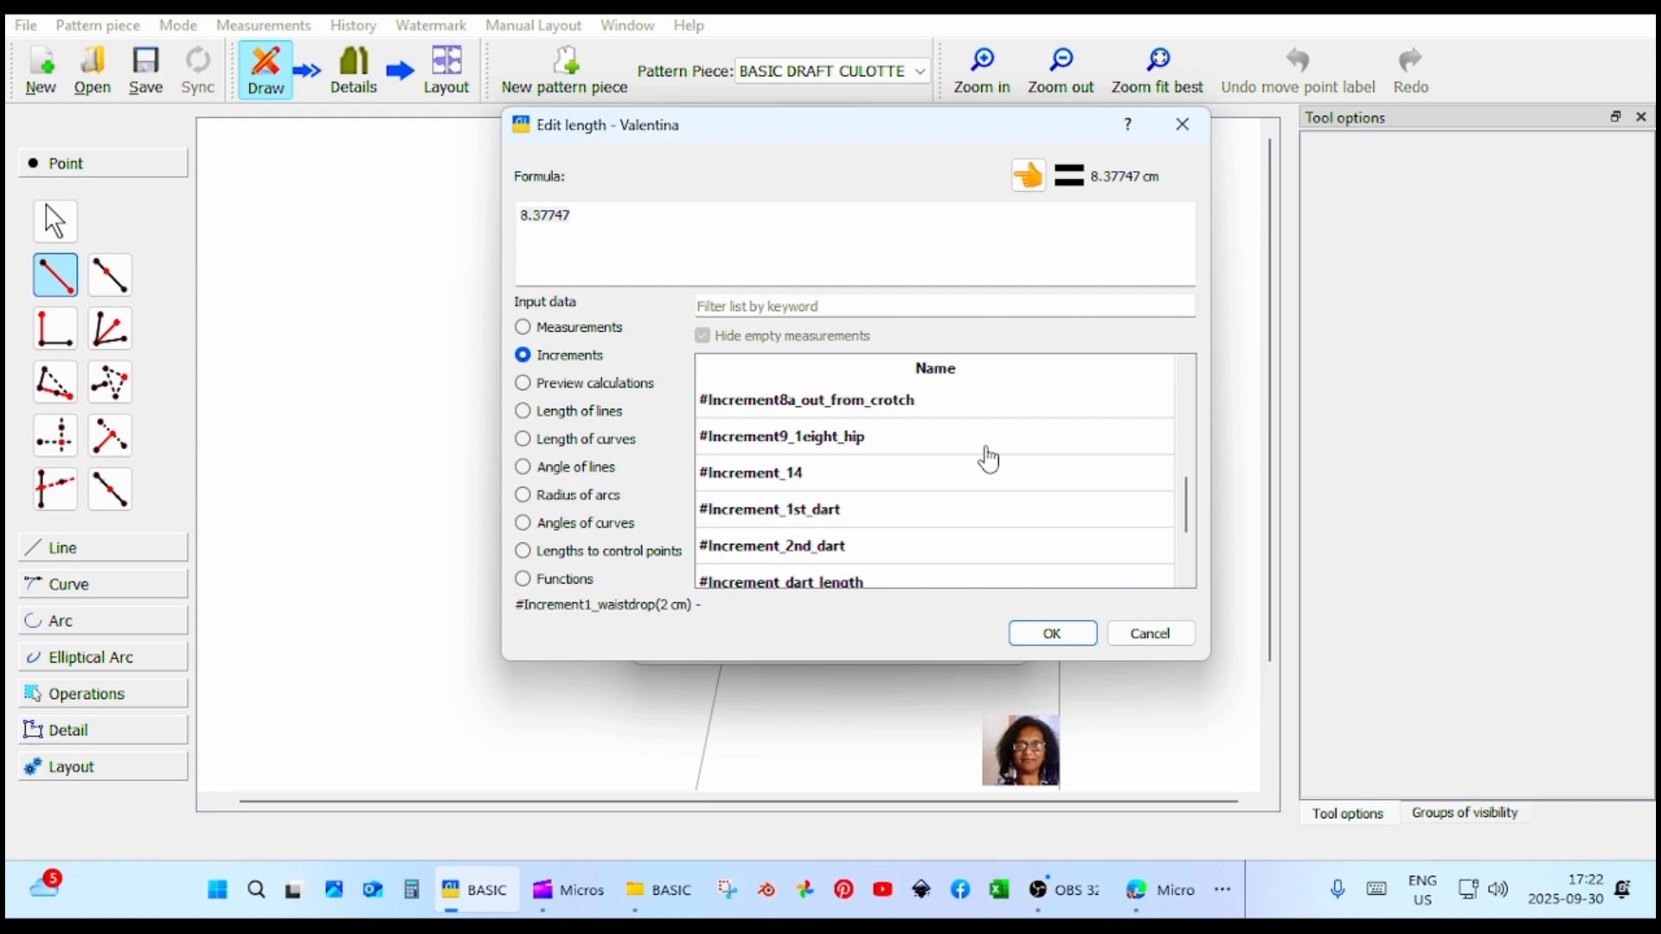
click(844, 442)
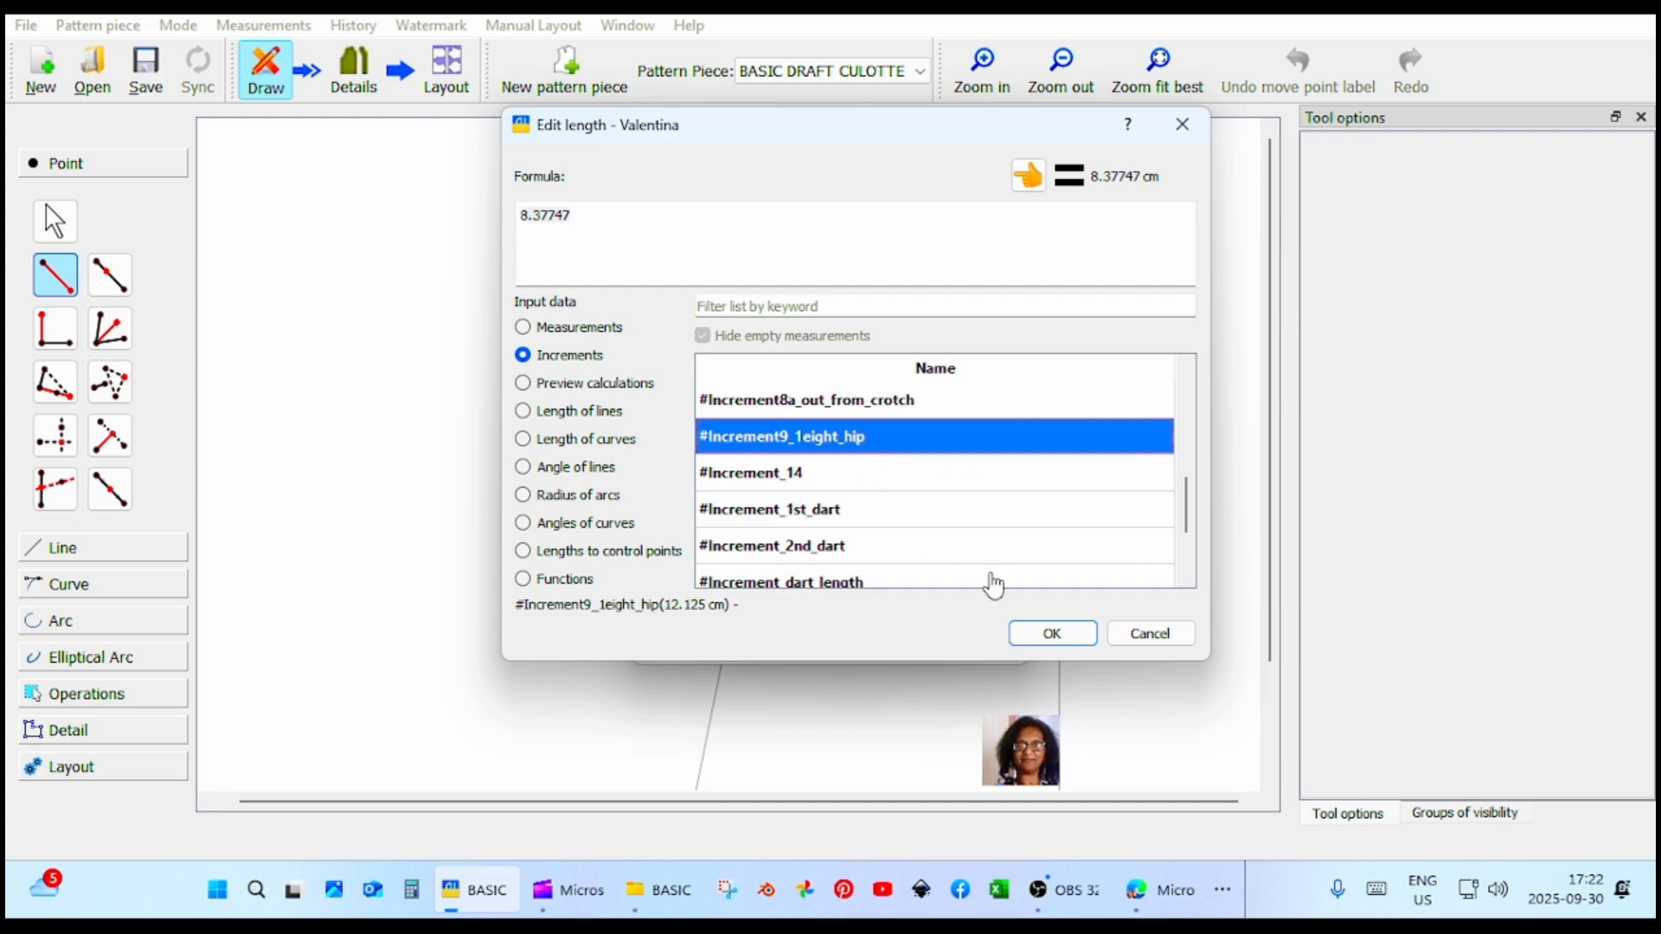
click(1028, 177)
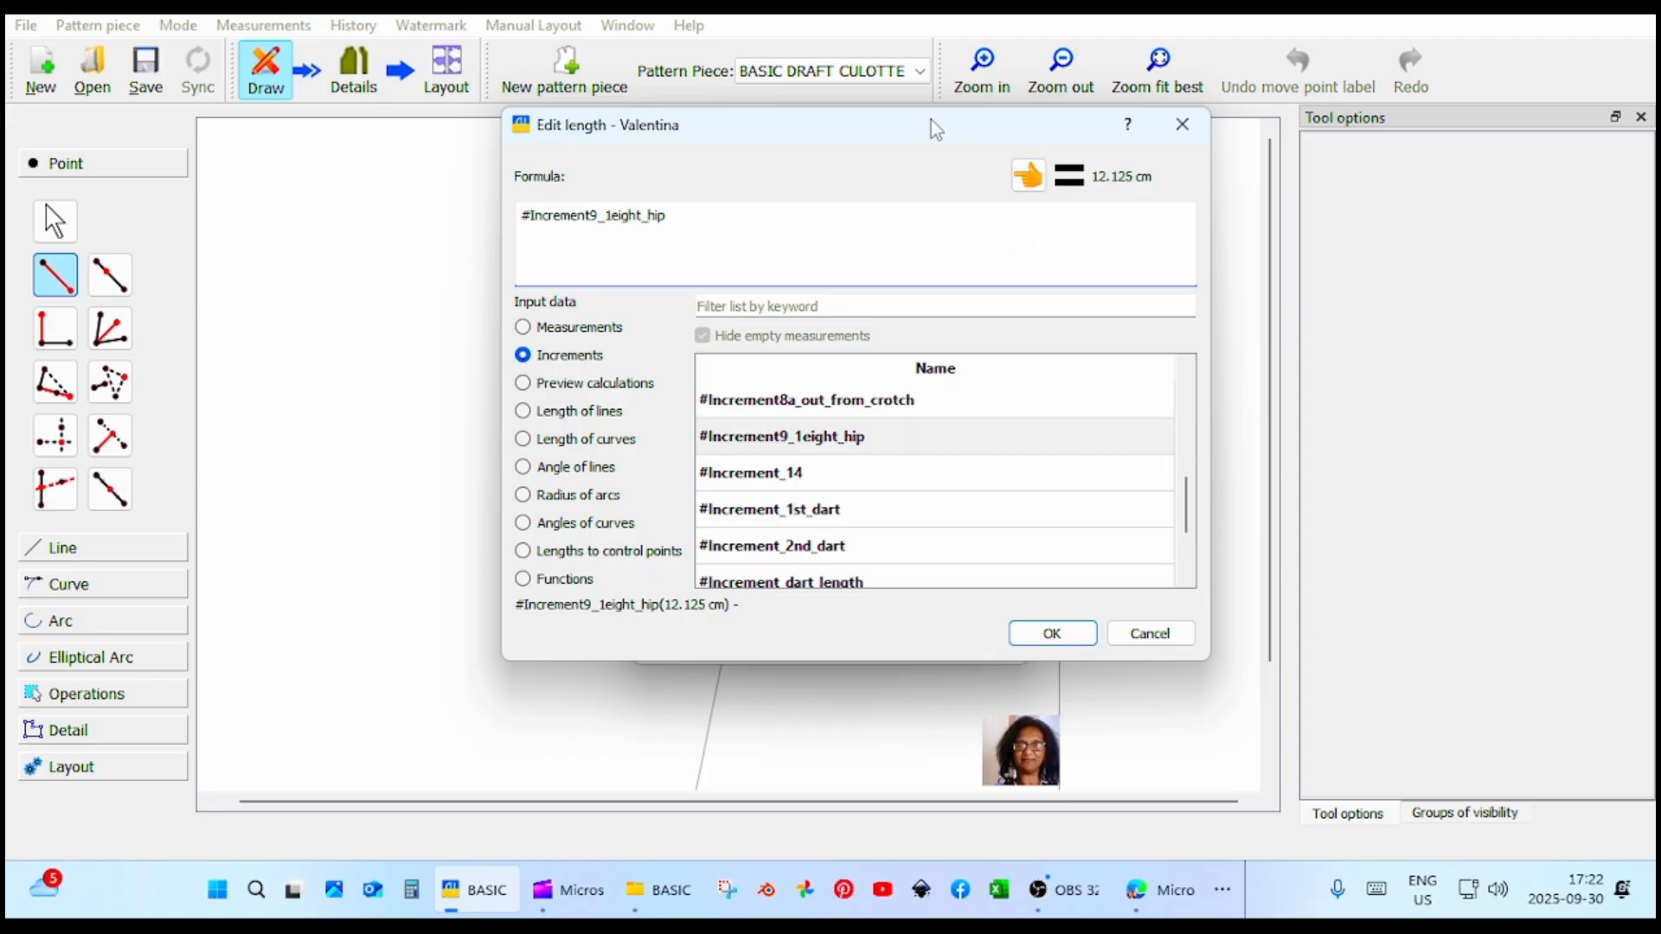
drag(930, 119, 603, 164)
click(740, 680)
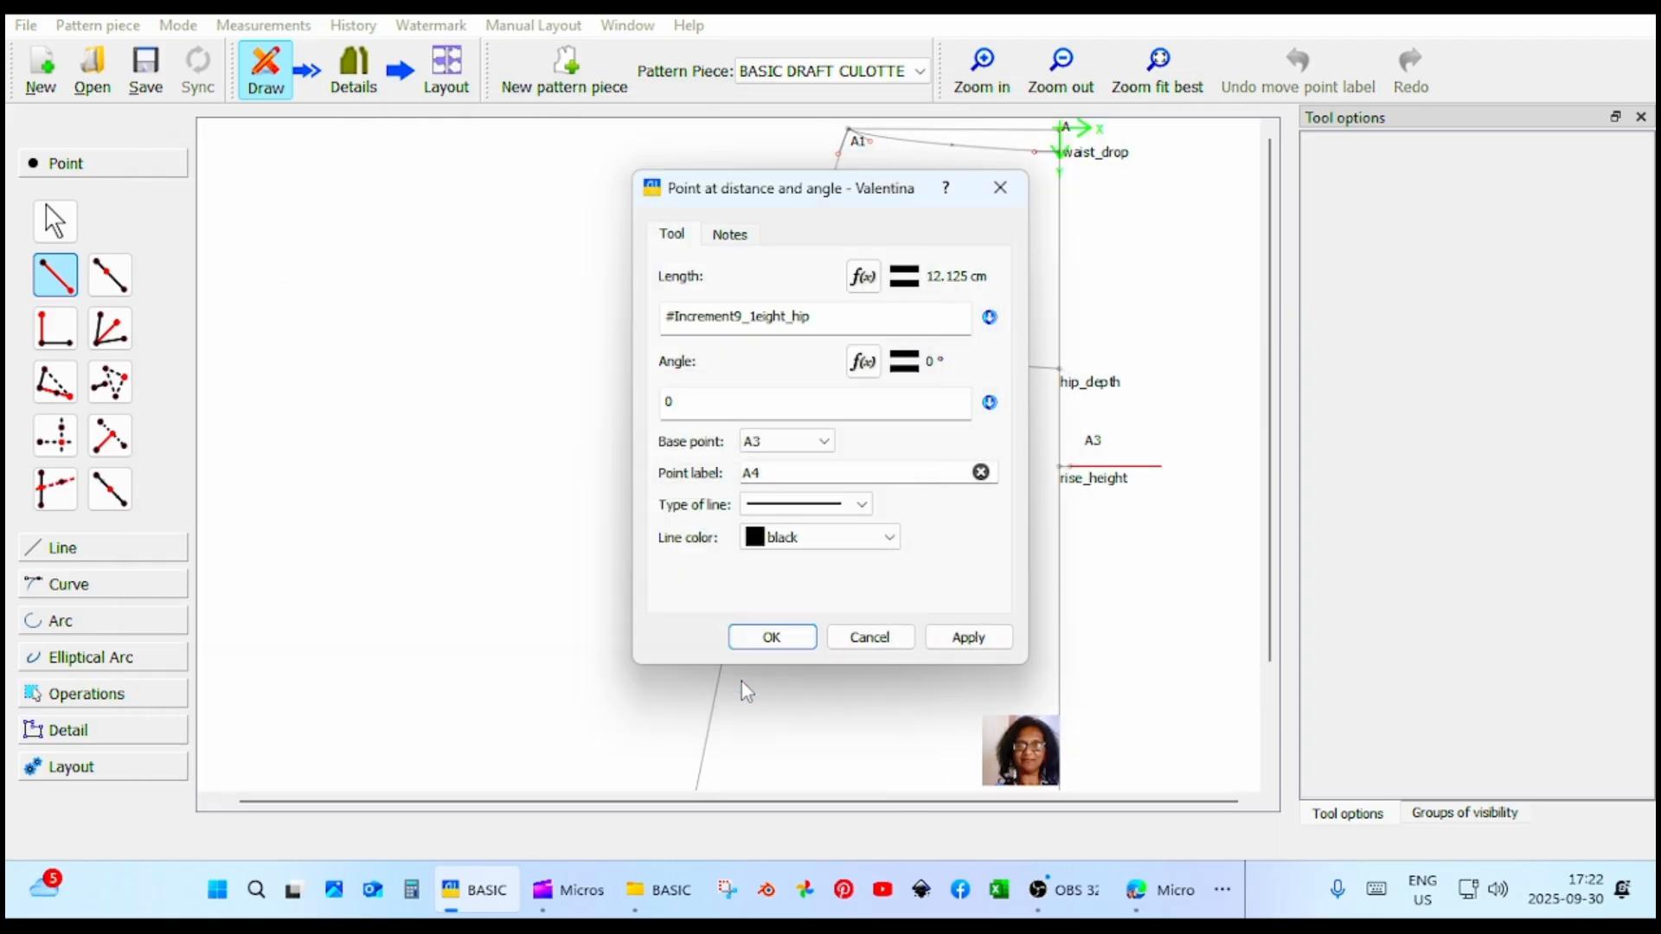
click(986, 649)
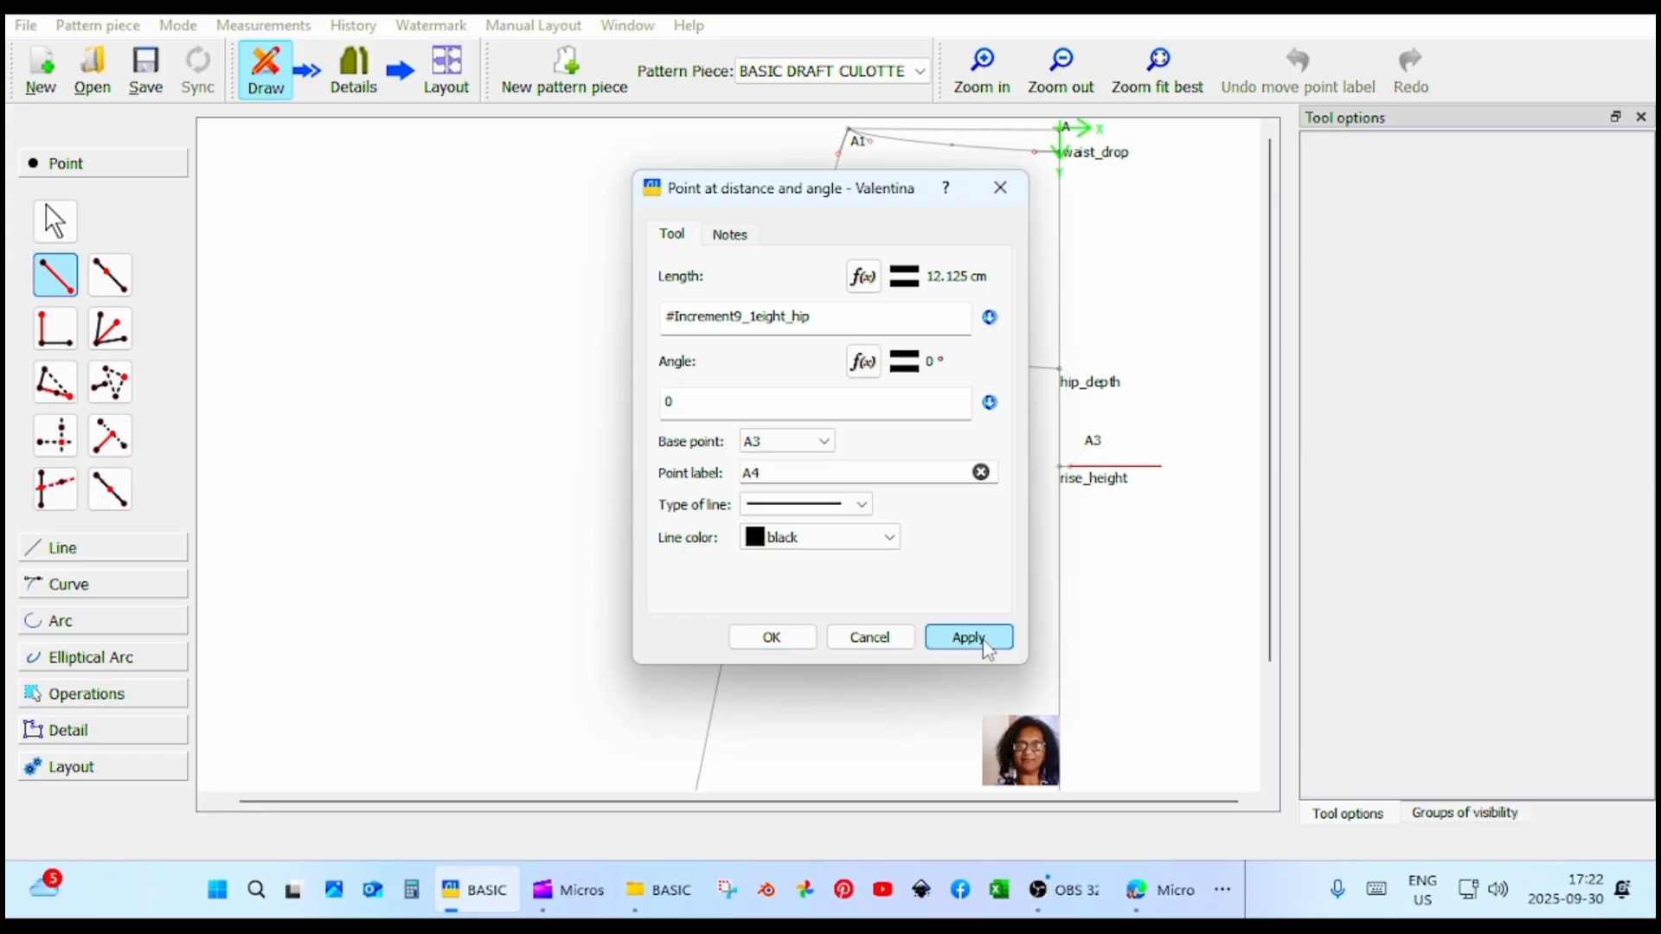
click(772, 637)
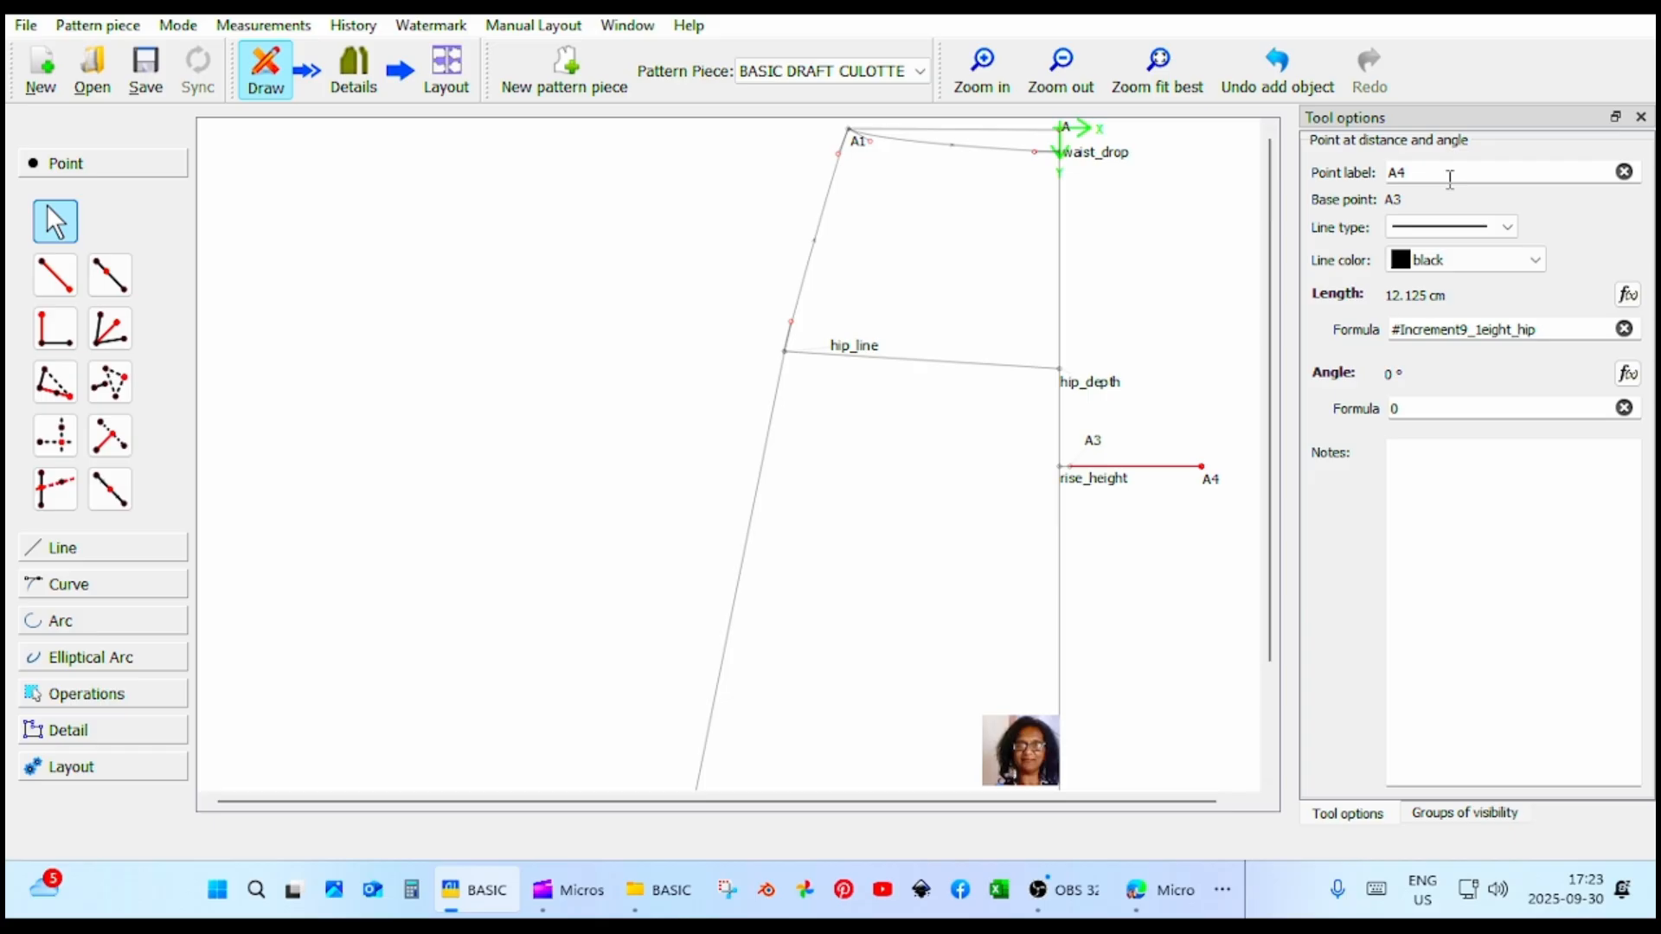
Rename the end point A4 of the rise line as crotch.
key(BackSpace)
key(BackSpace)
text(CRO)
key(BackSpace)
key(BackSpace)
key(BackSpace)
text(cro)
key(Return)
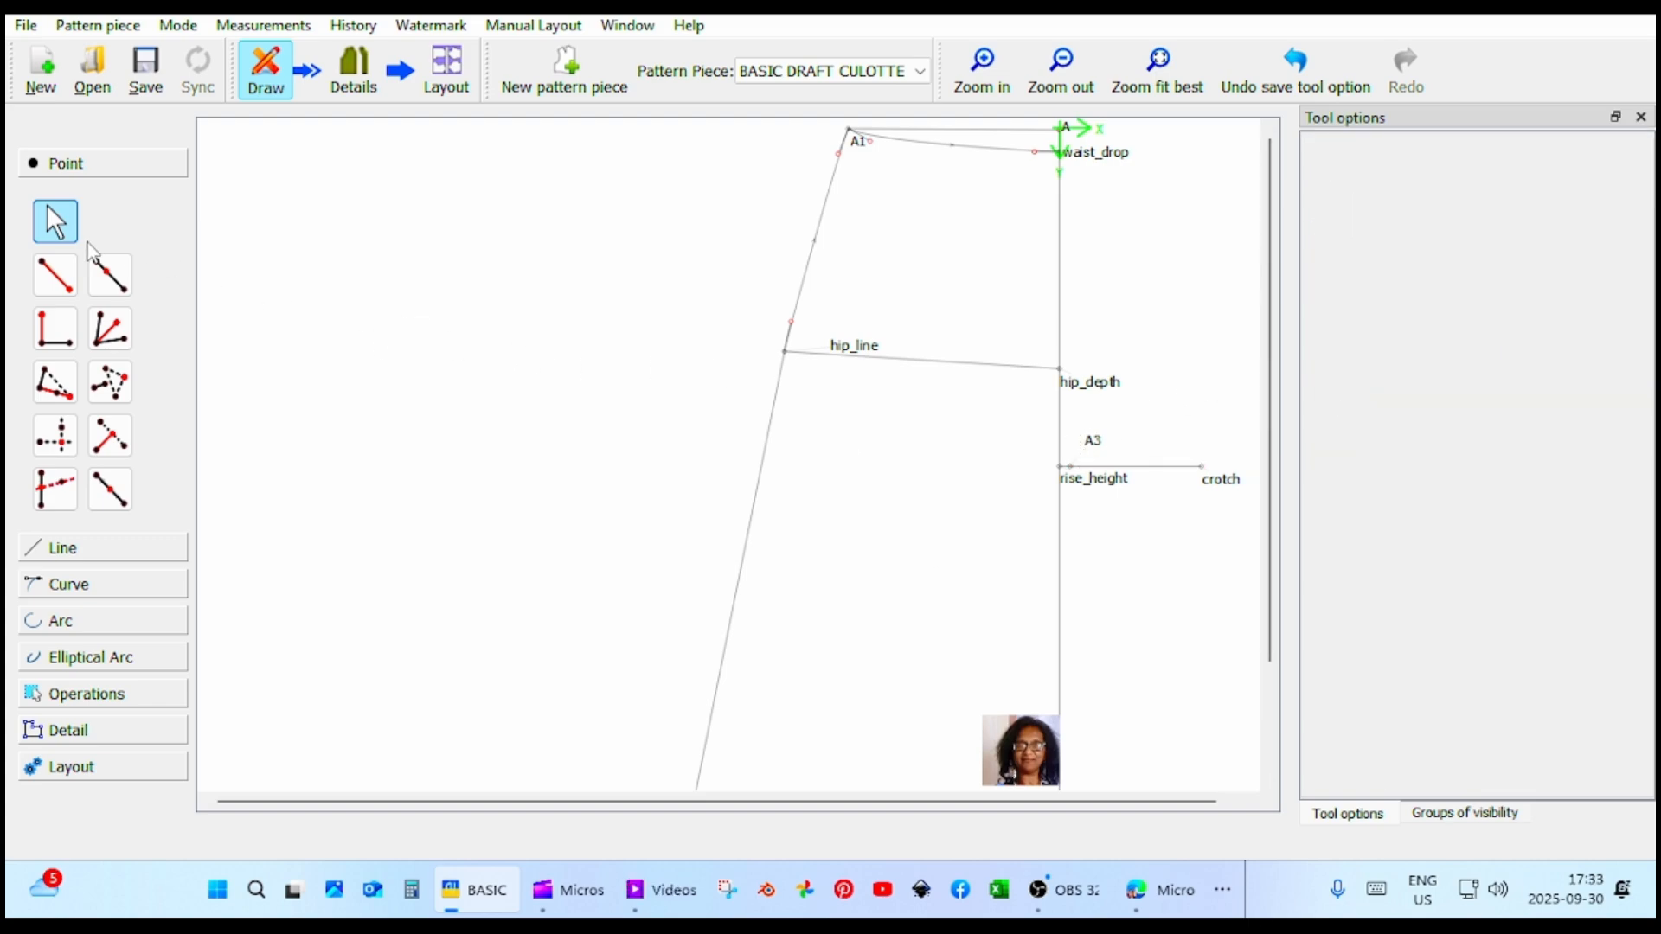
click(55, 275)
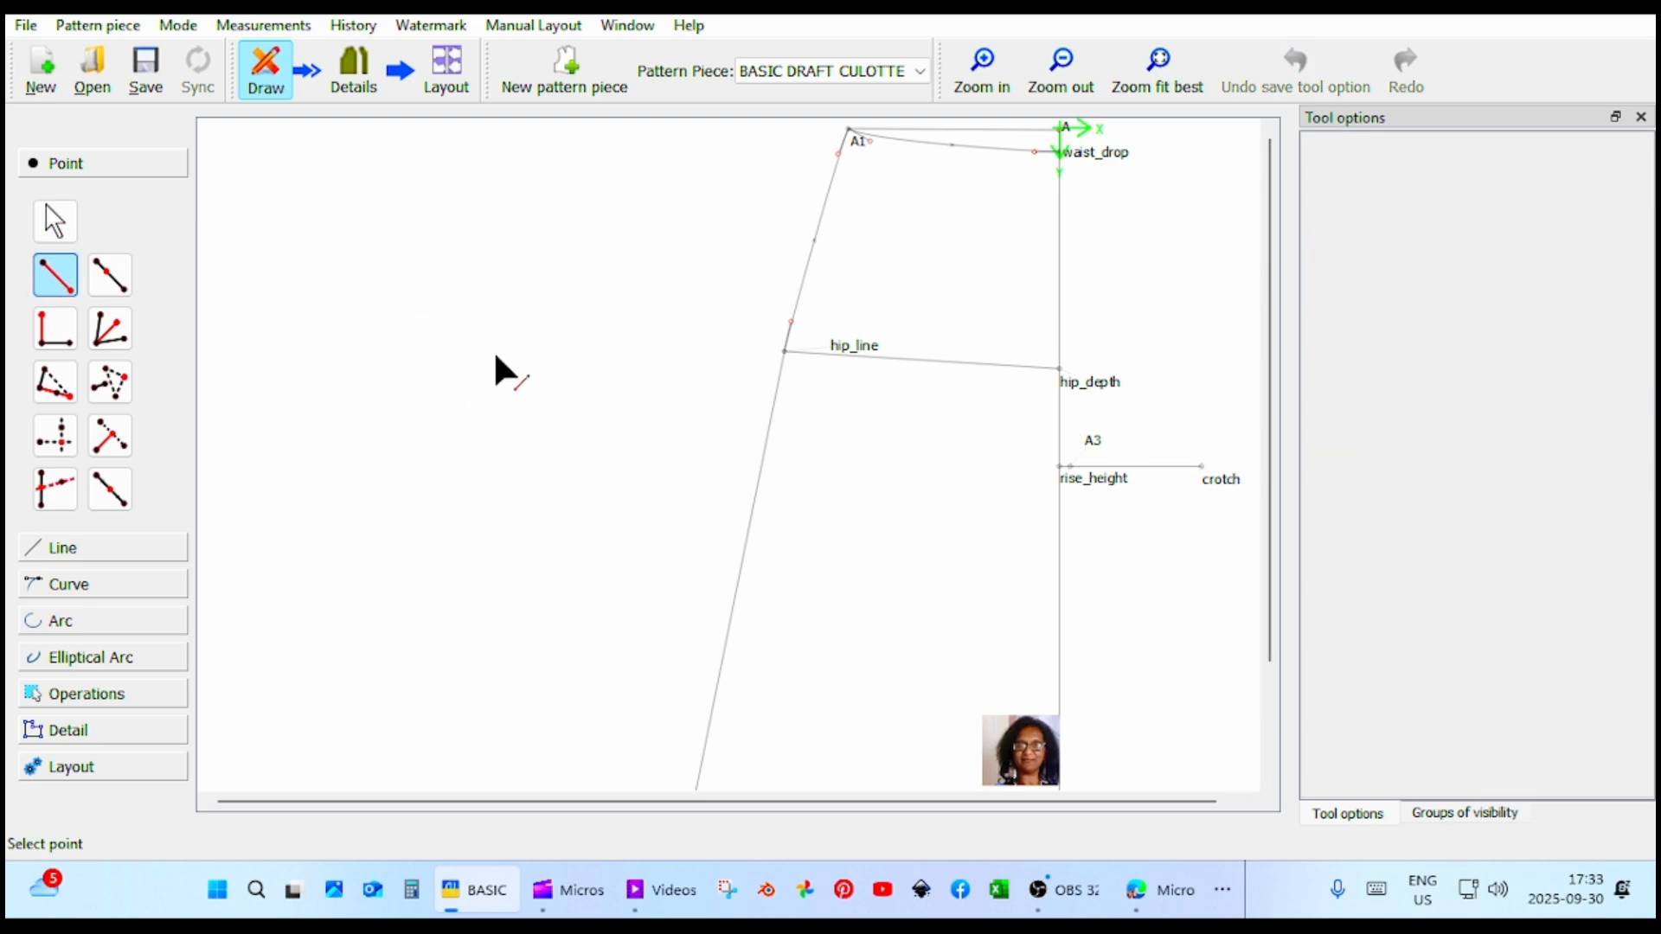
click(1070, 466)
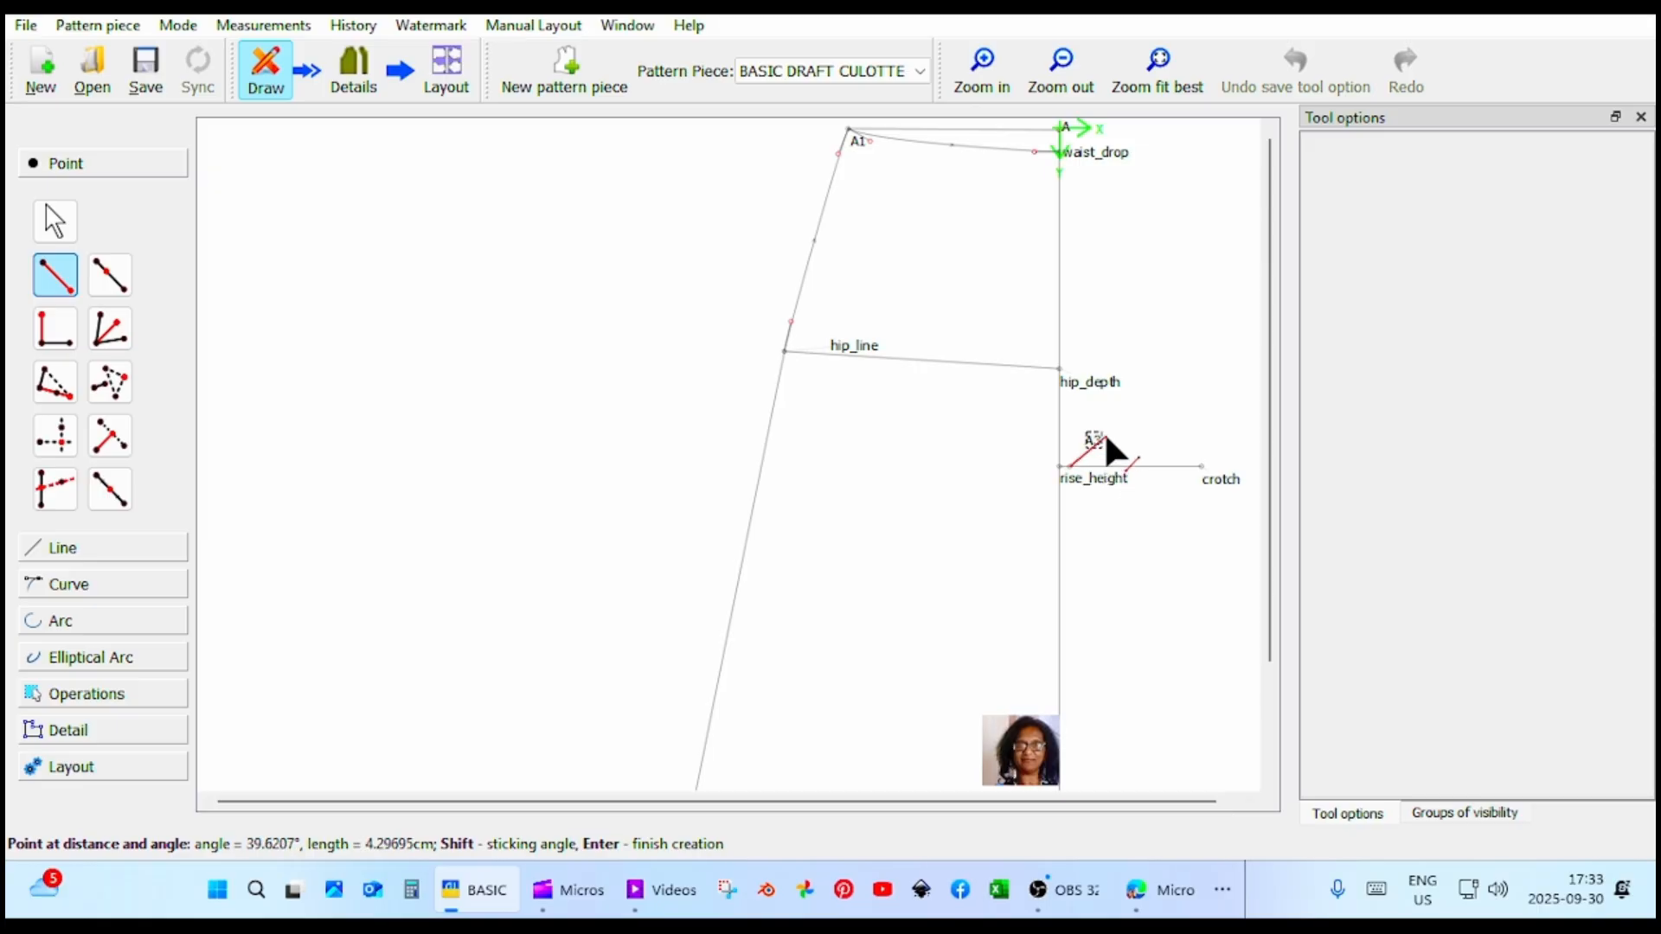
click(1106, 436)
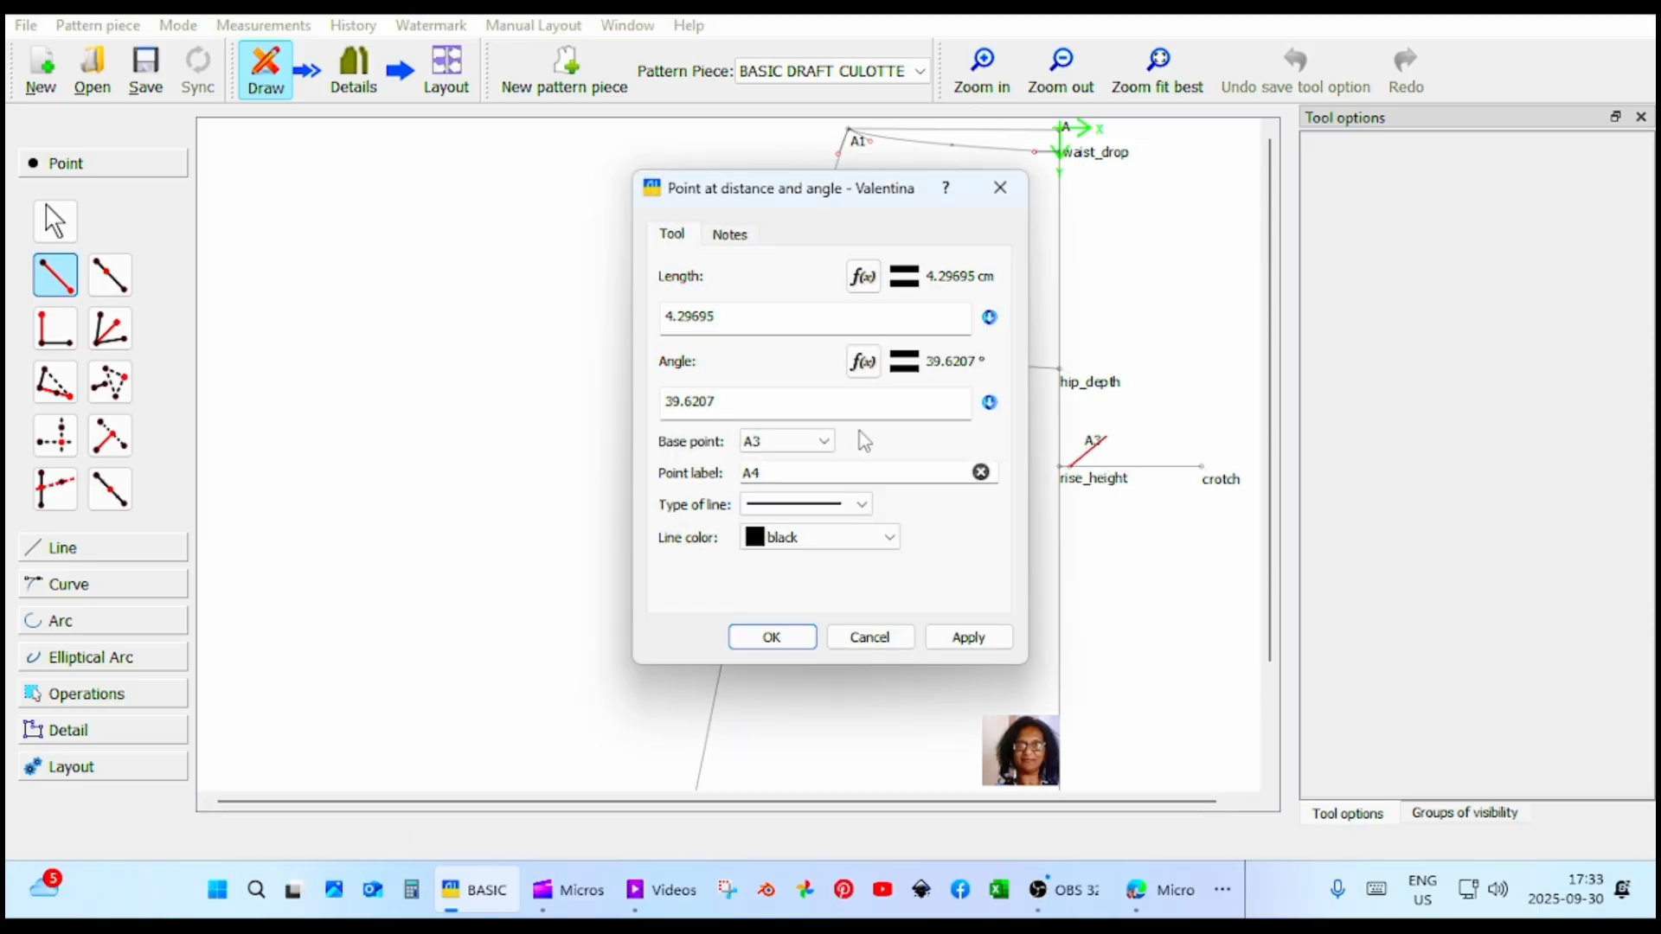
click(863, 276)
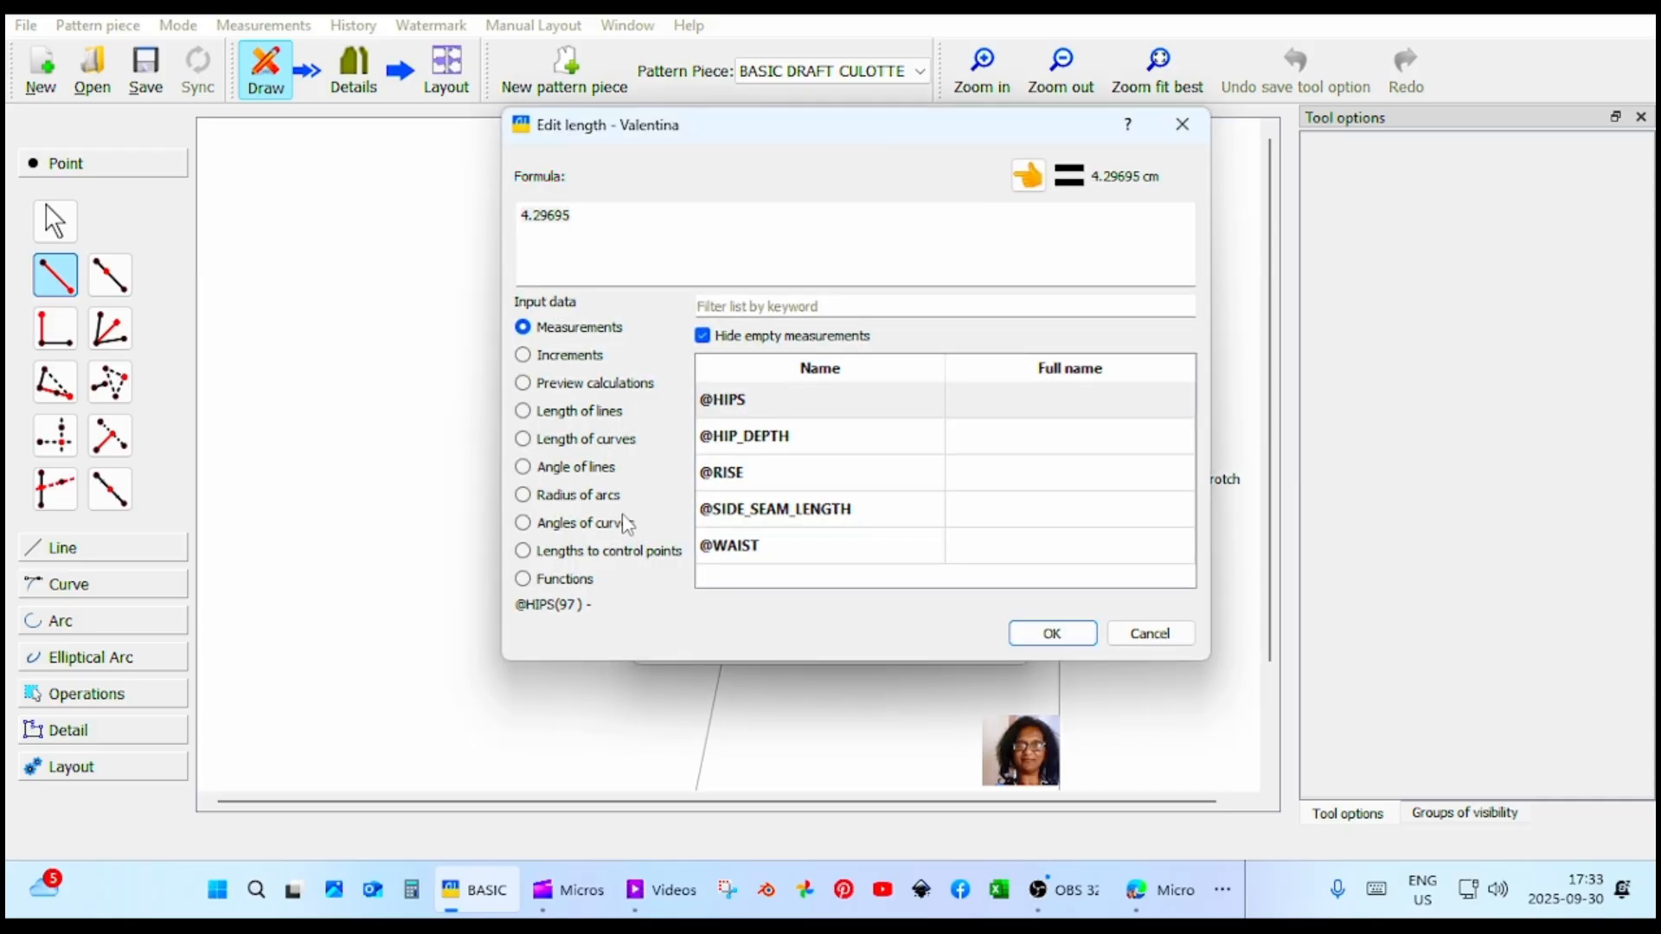
click(595, 439)
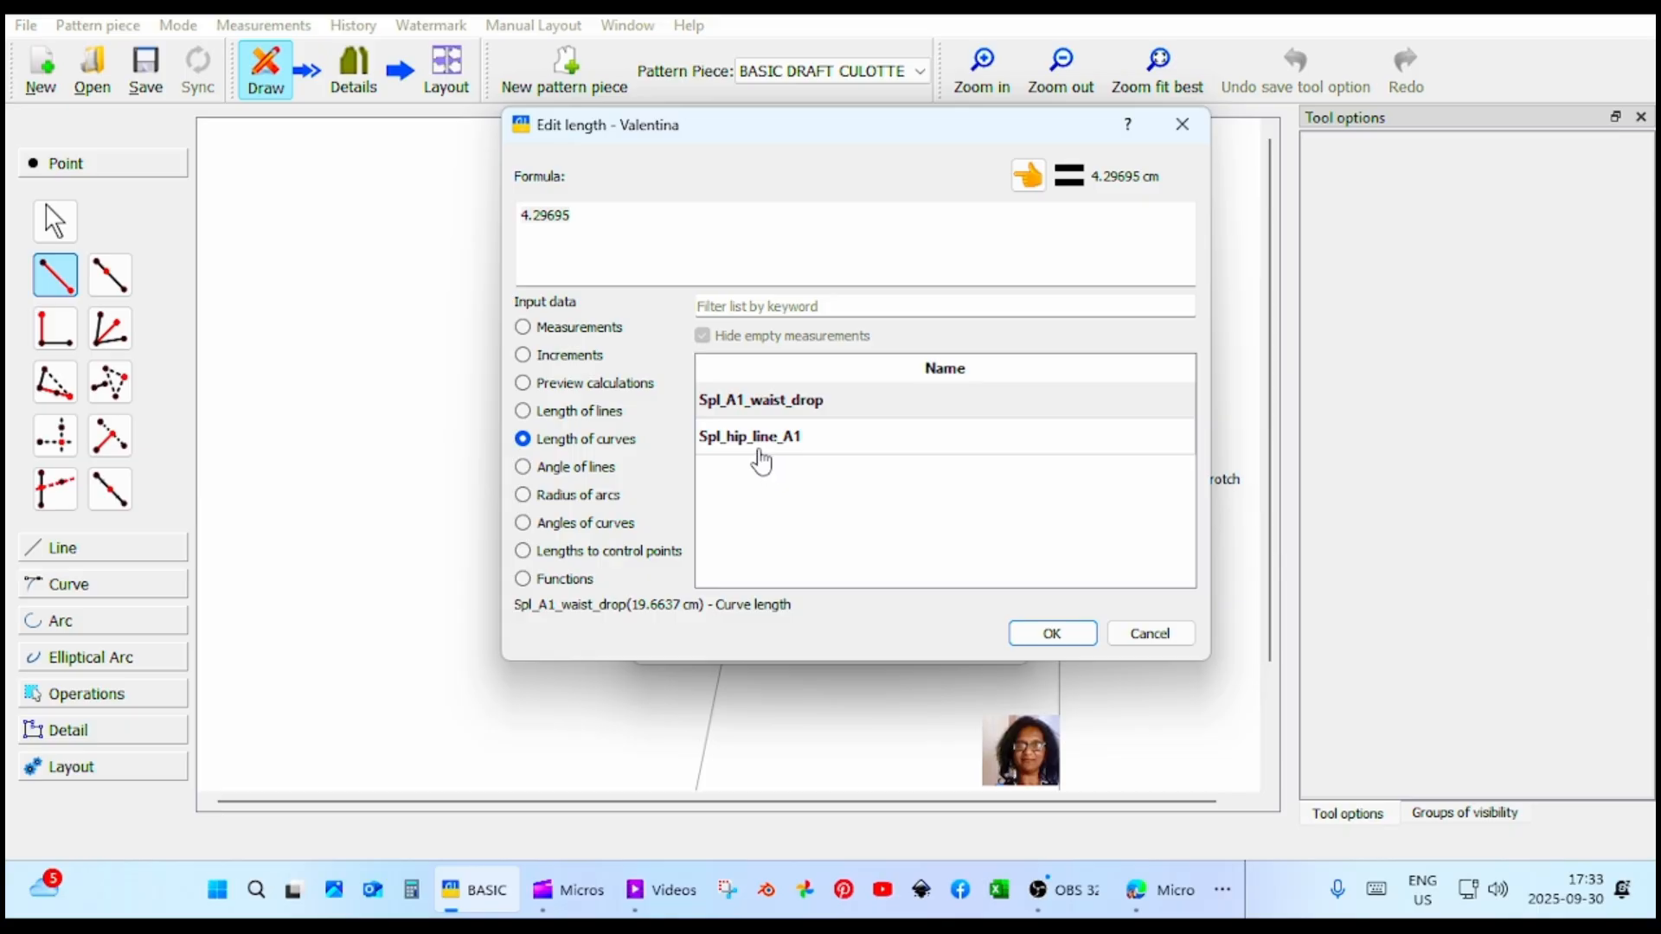
click(586, 411)
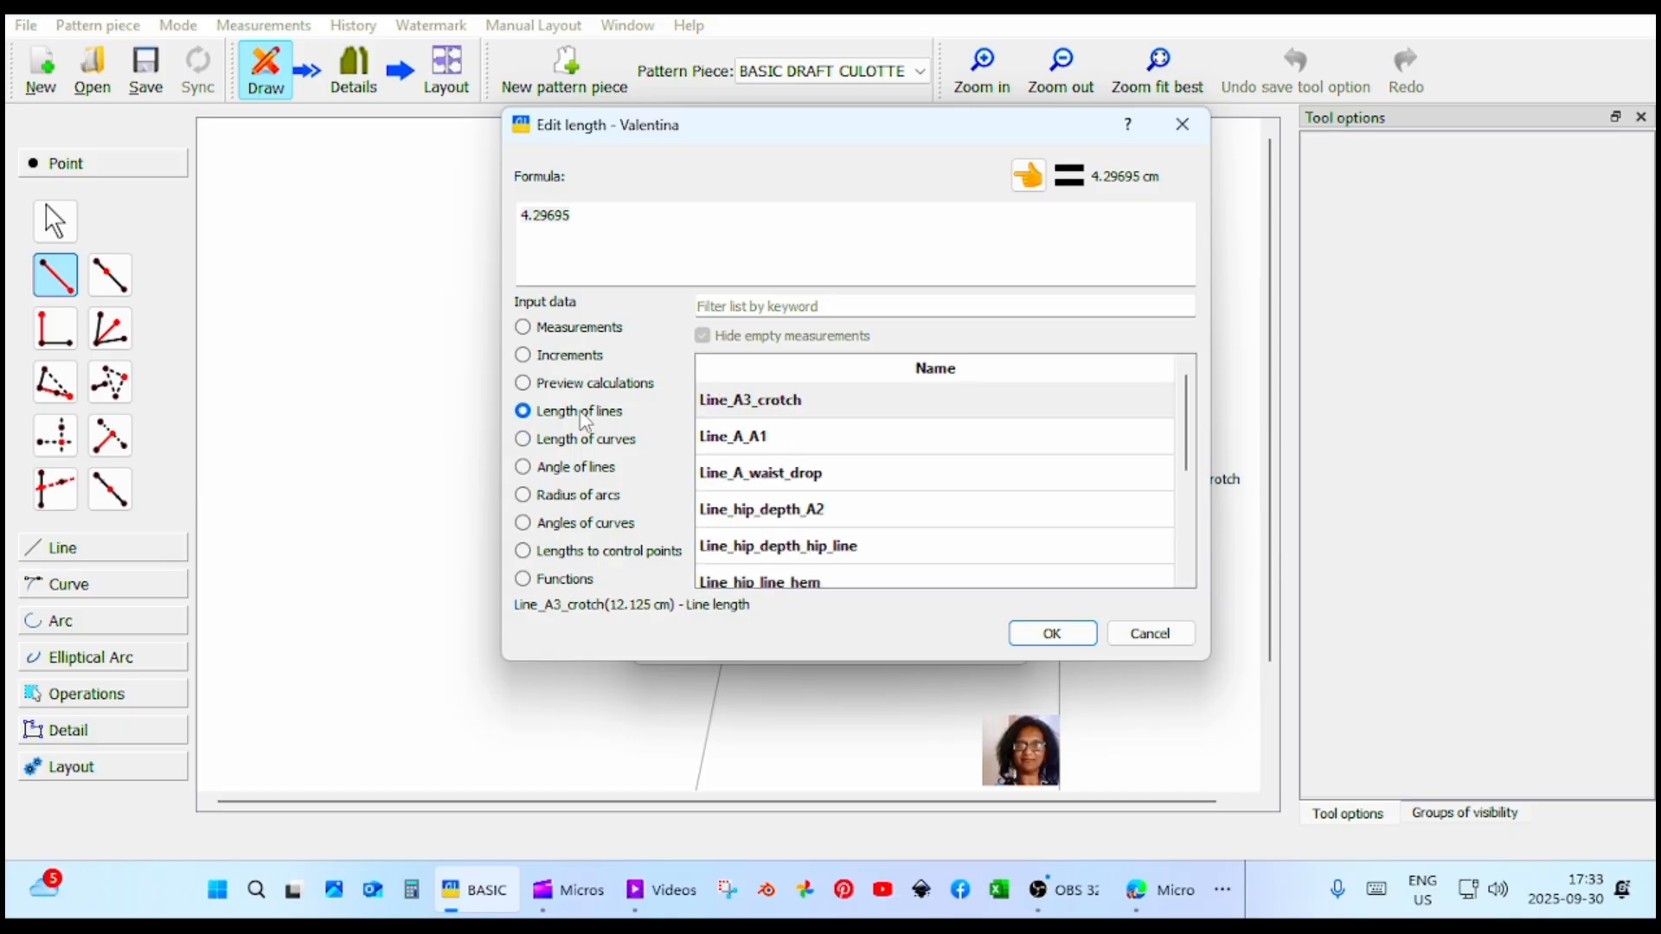
scroll(769, 491, down, 1)
scroll(772, 490, down, 1)
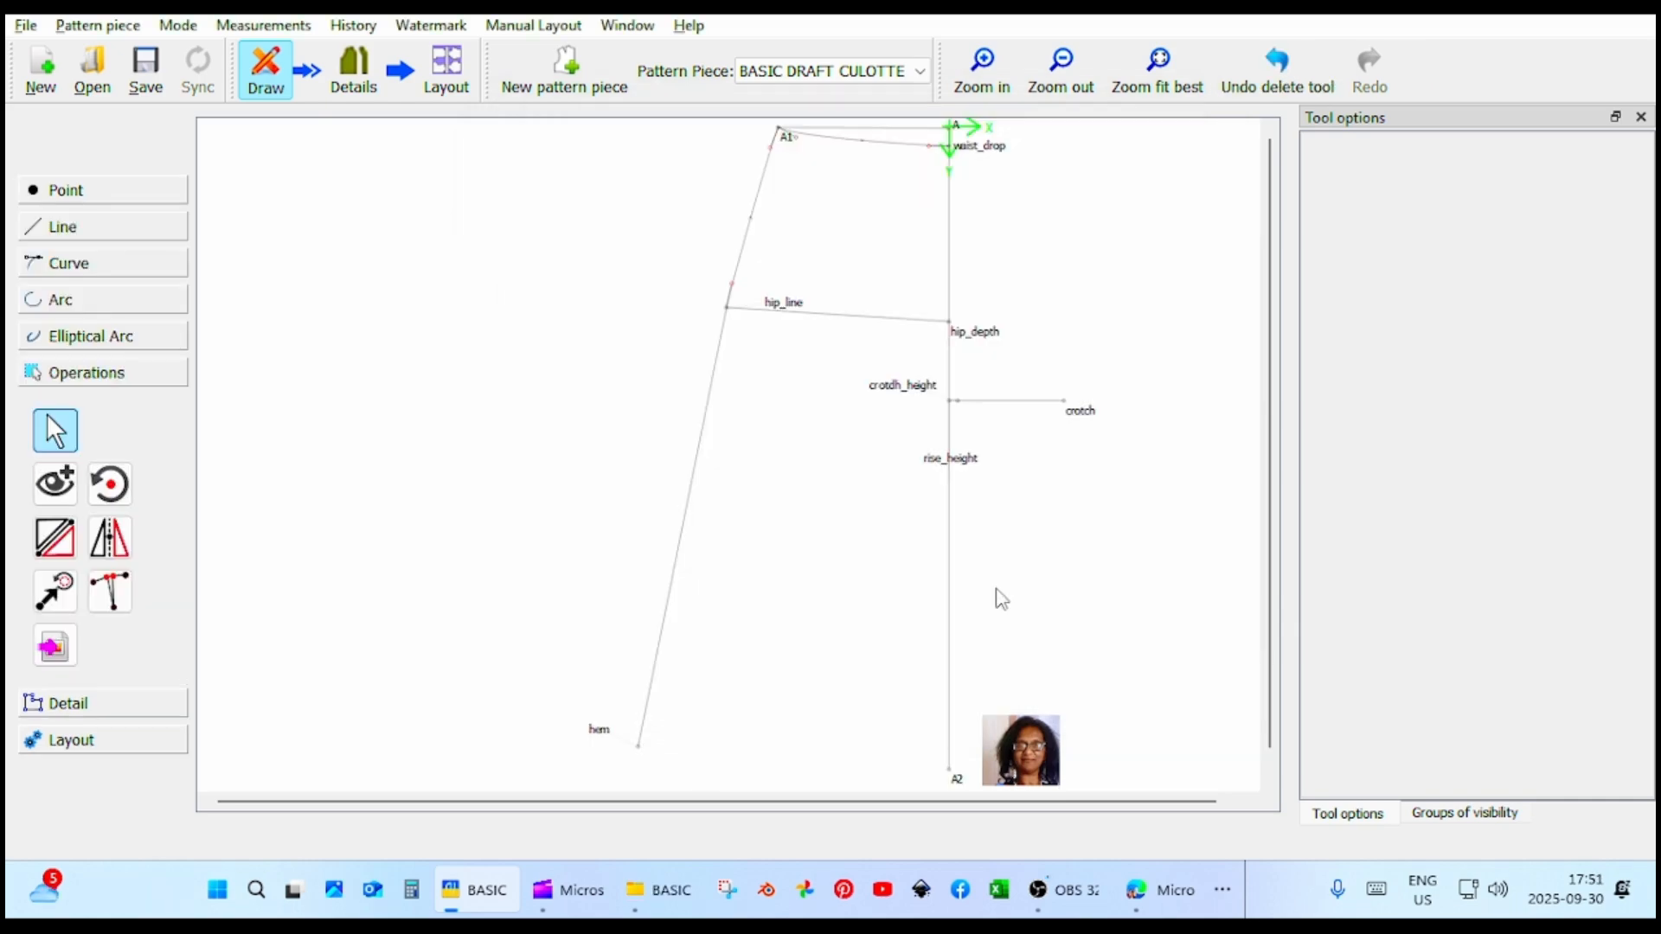
Add midpoint A3 between crotdh_height and crotch using the length formula CurrentLength/2.
click(113, 196)
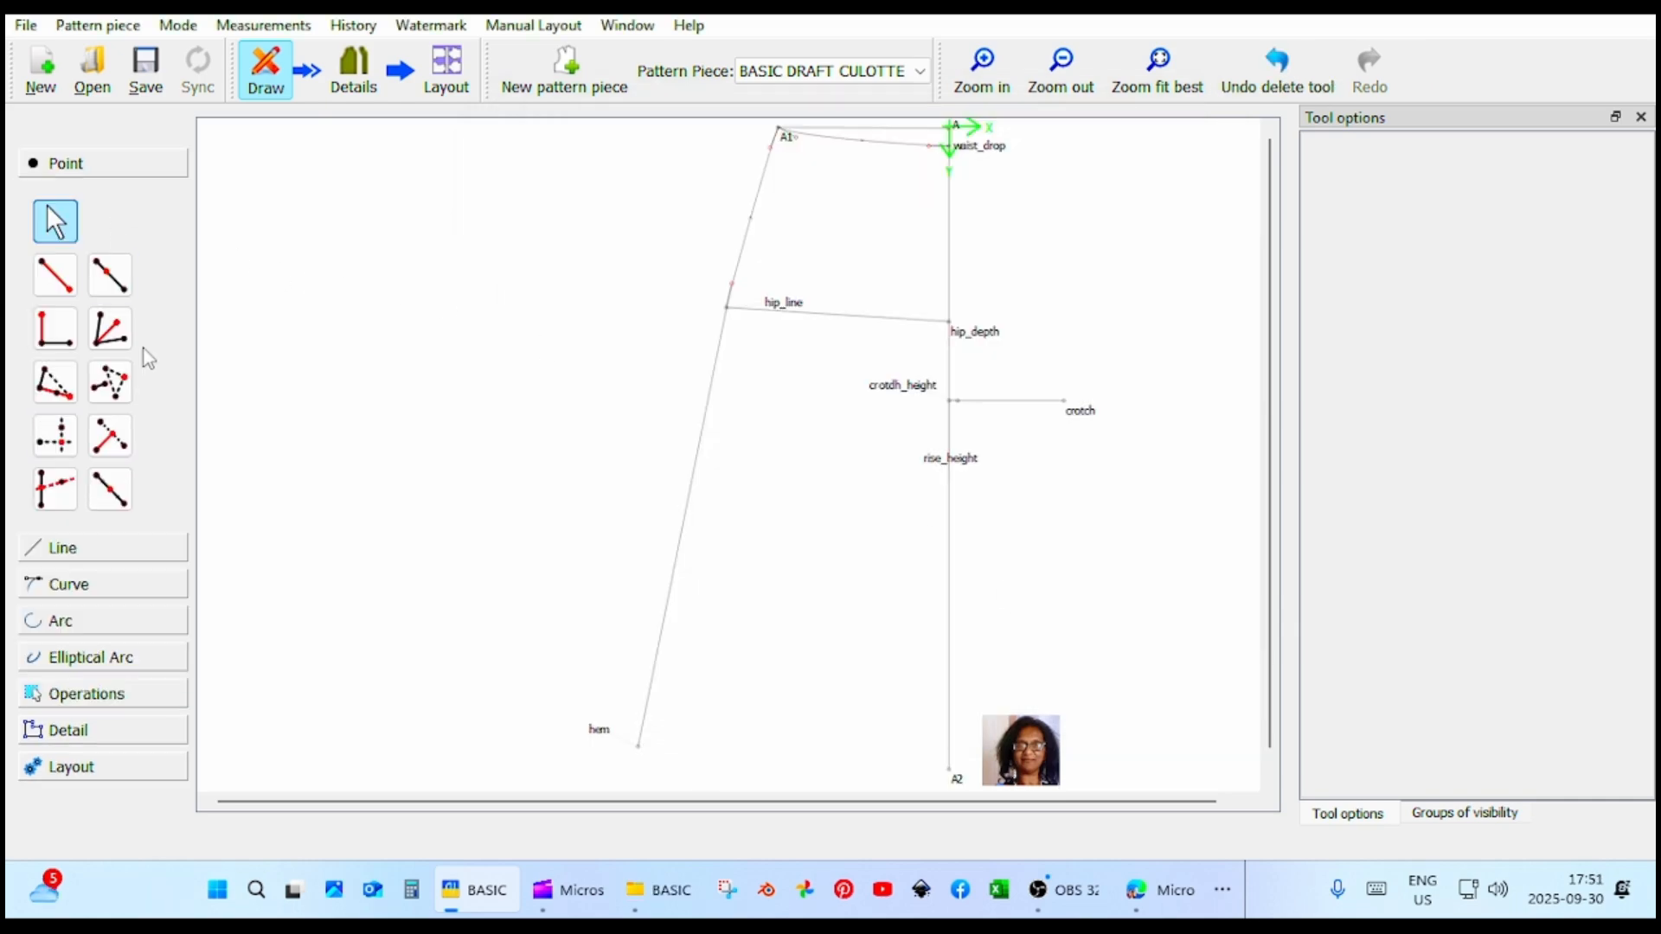
click(130, 490)
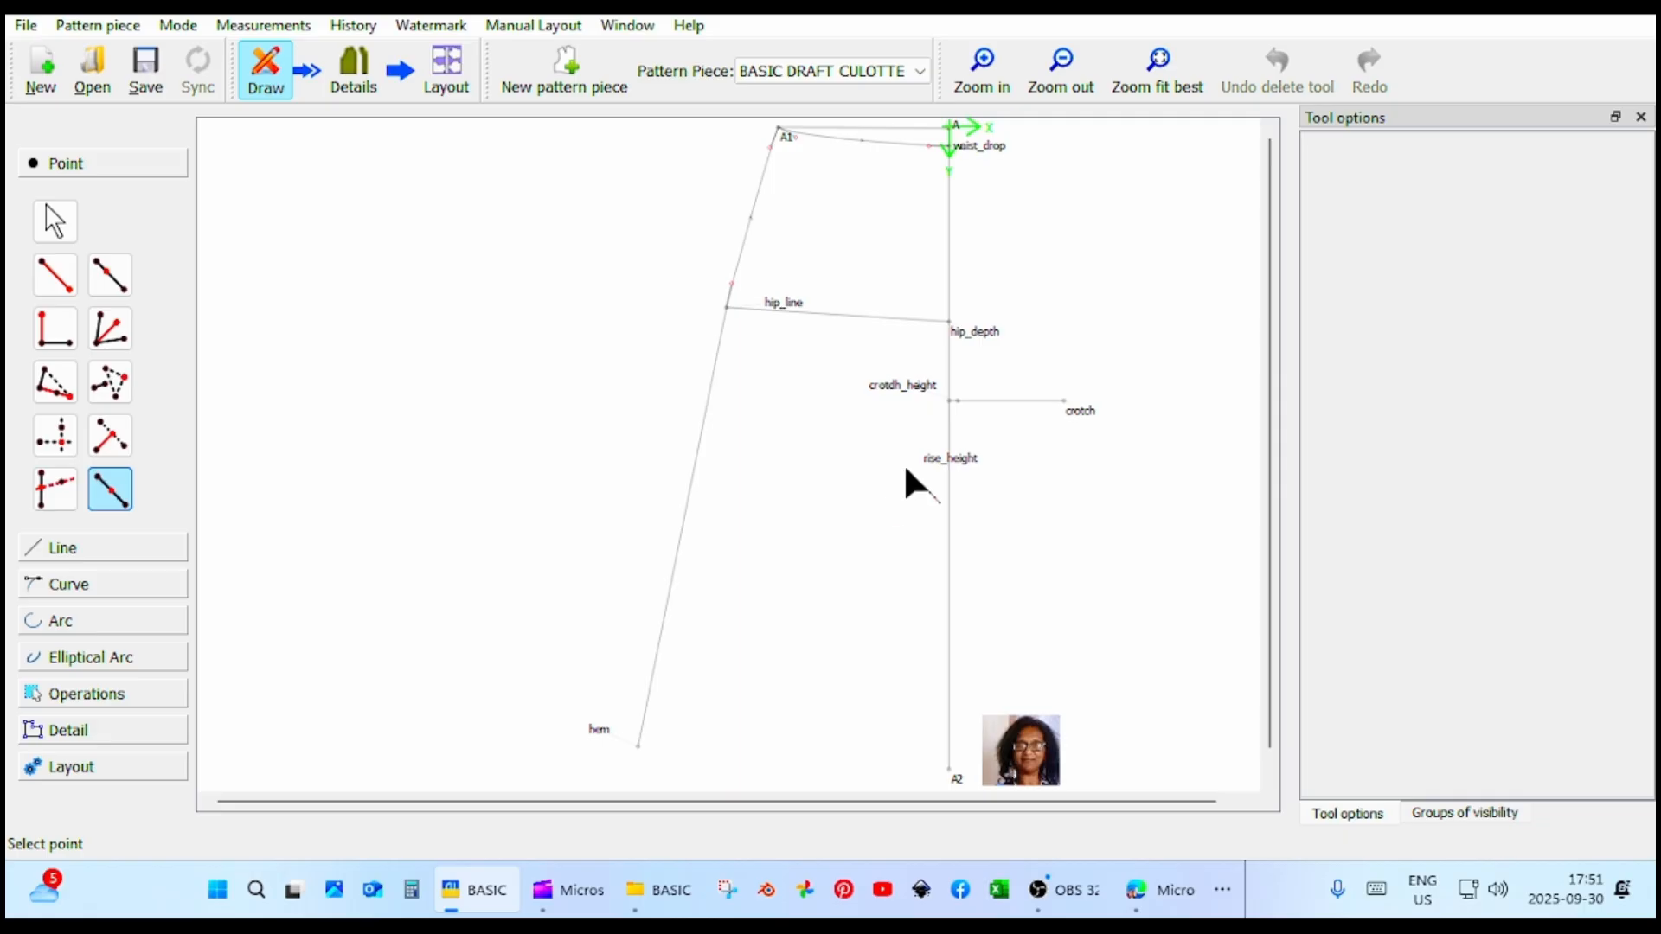
click(955, 400)
click(1067, 403)
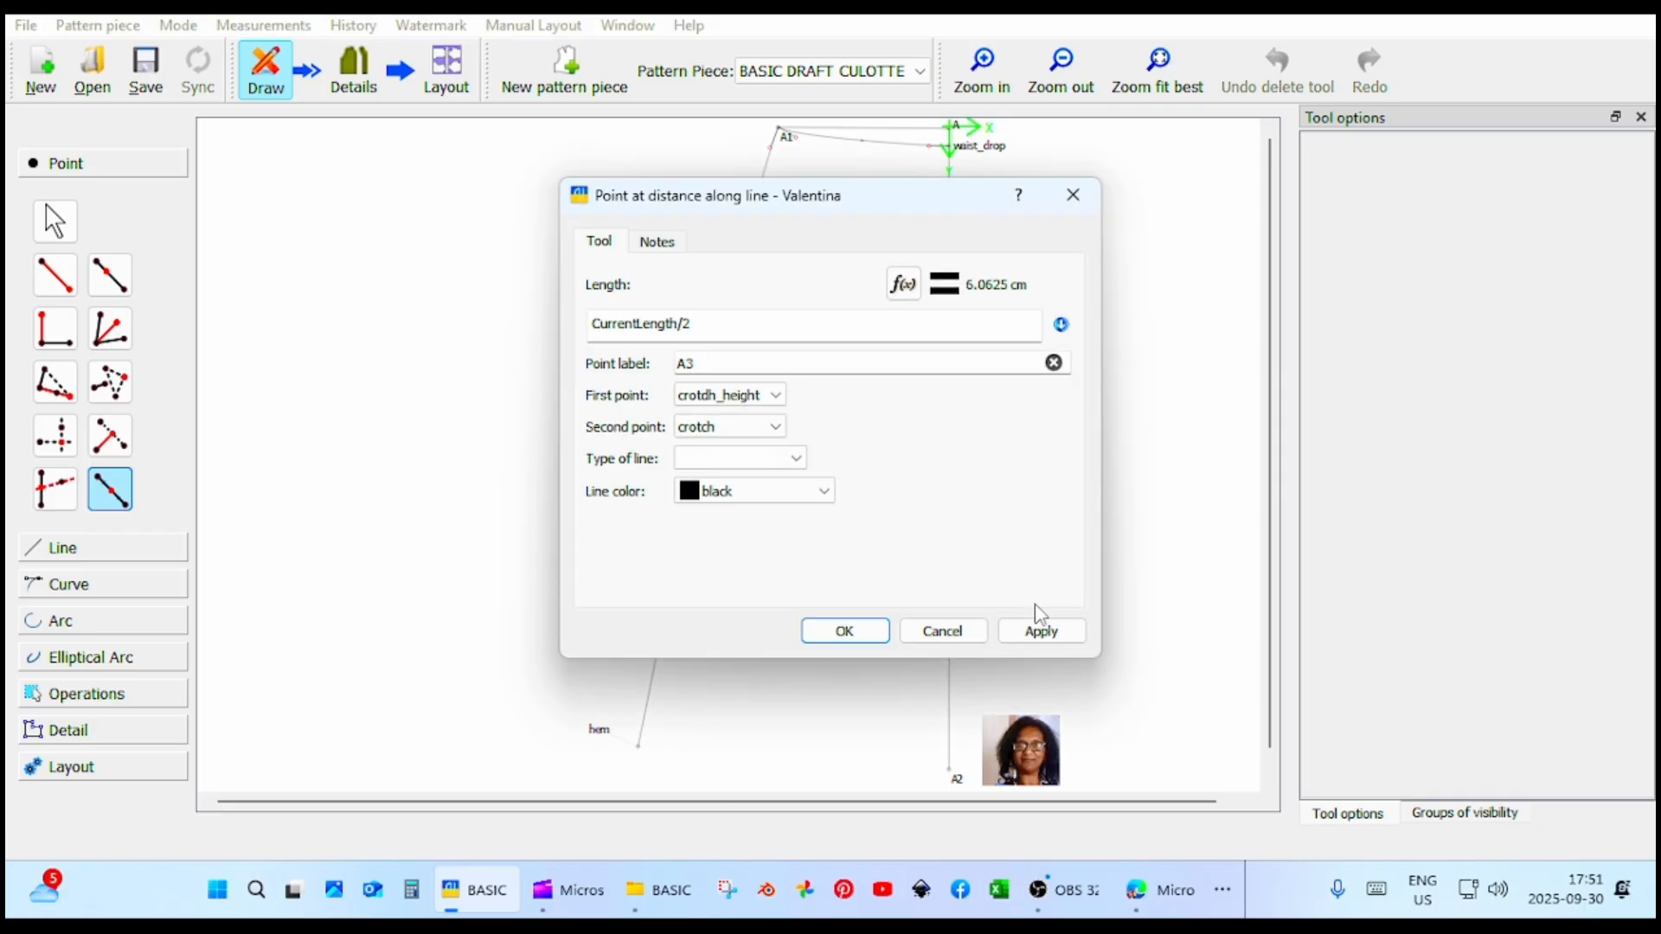
click(1040, 632)
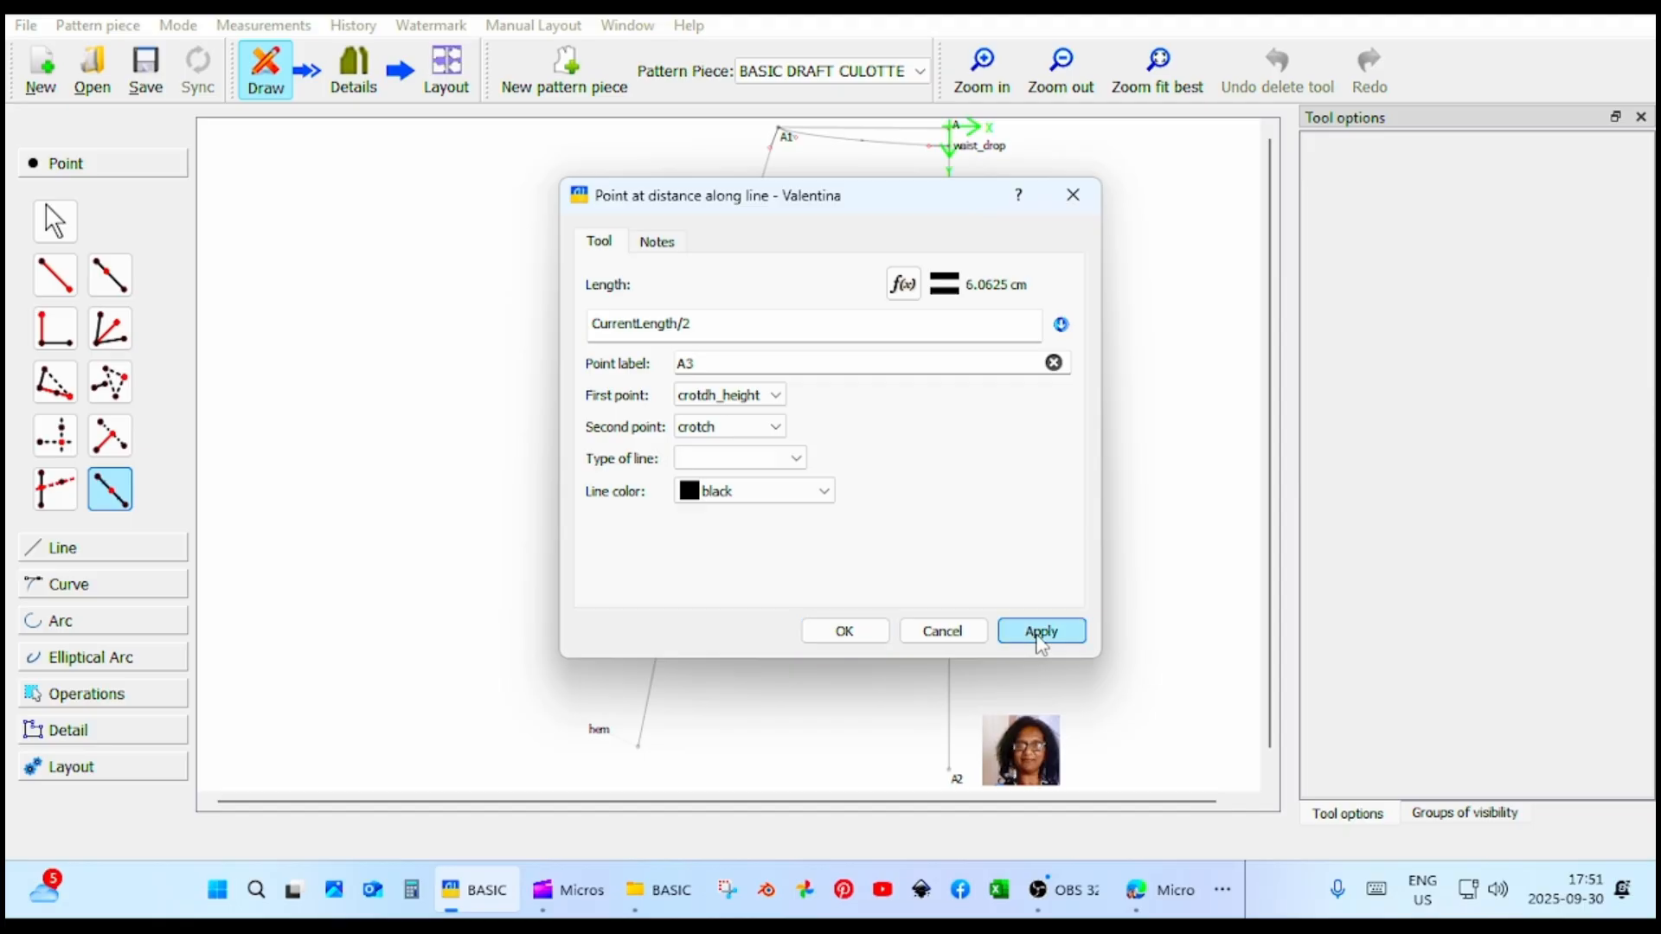
click(835, 635)
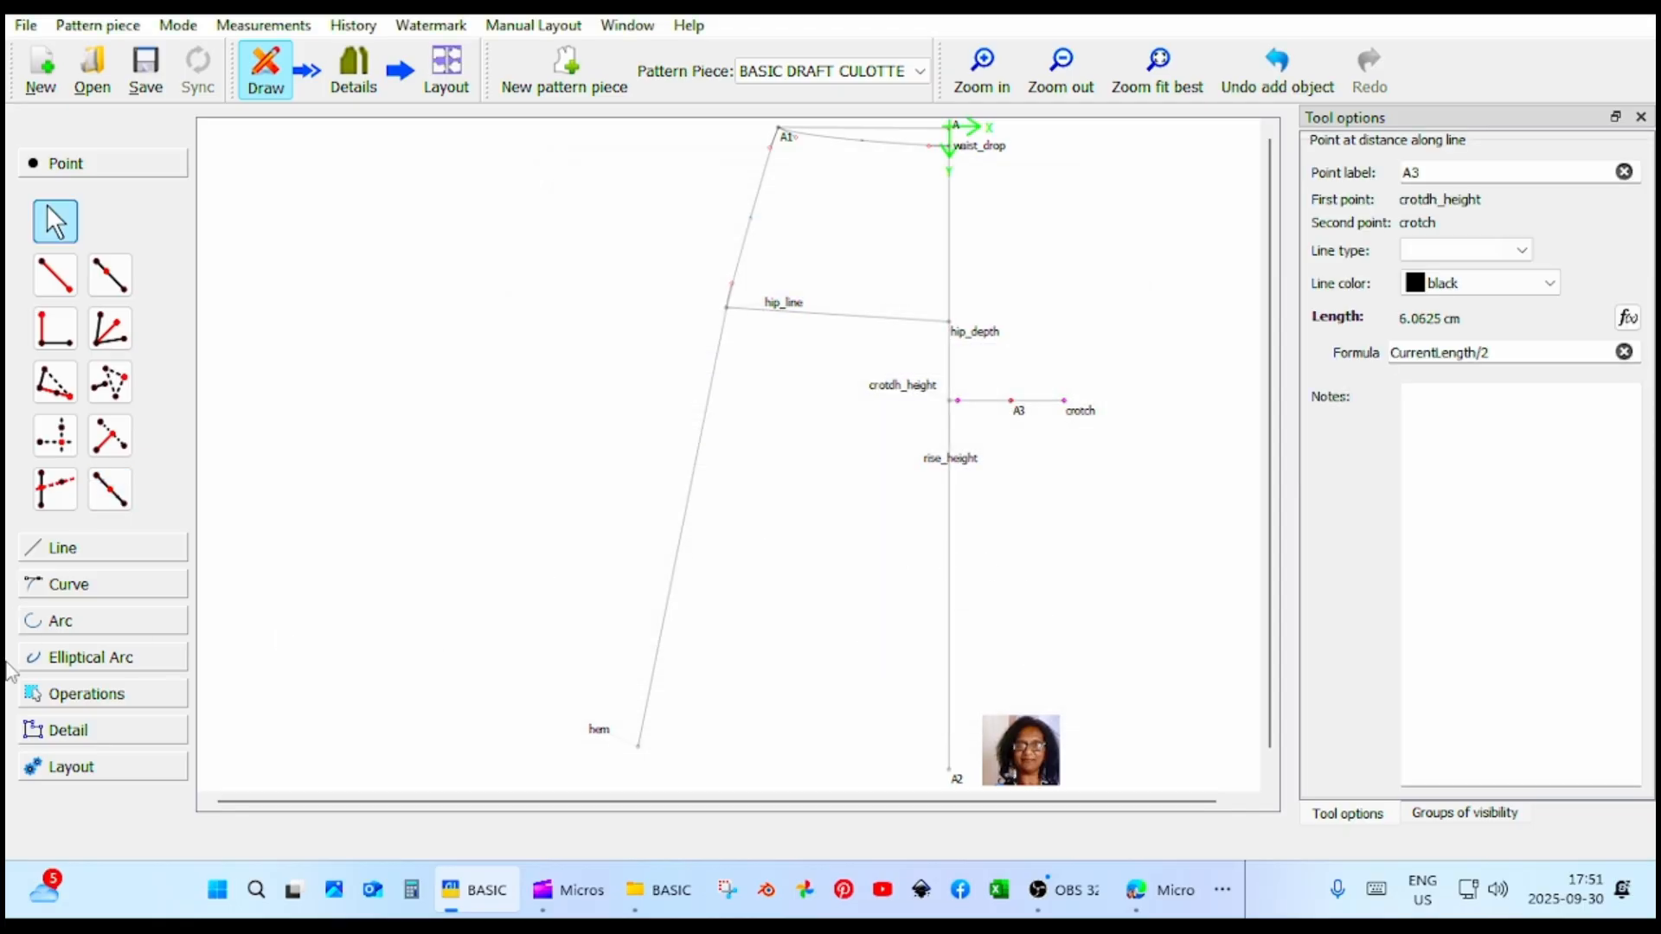
Rotate points crotdh_height and A3 by 45° around the origin point crotdh_height.
click(123, 694)
click(110, 485)
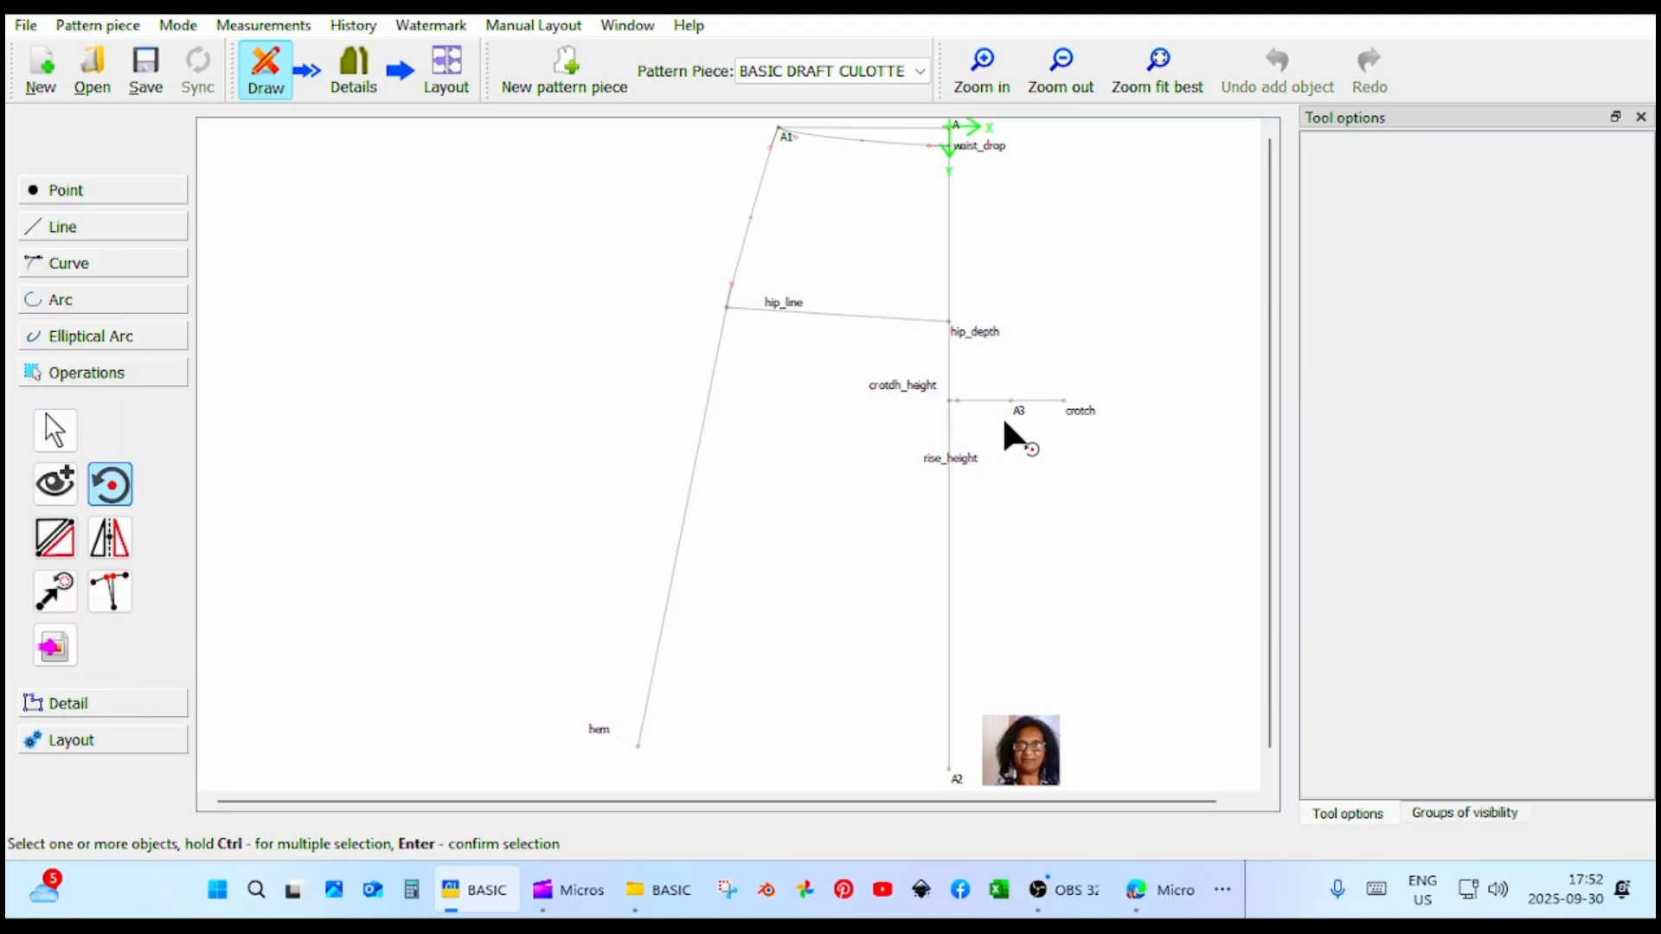
click(957, 401)
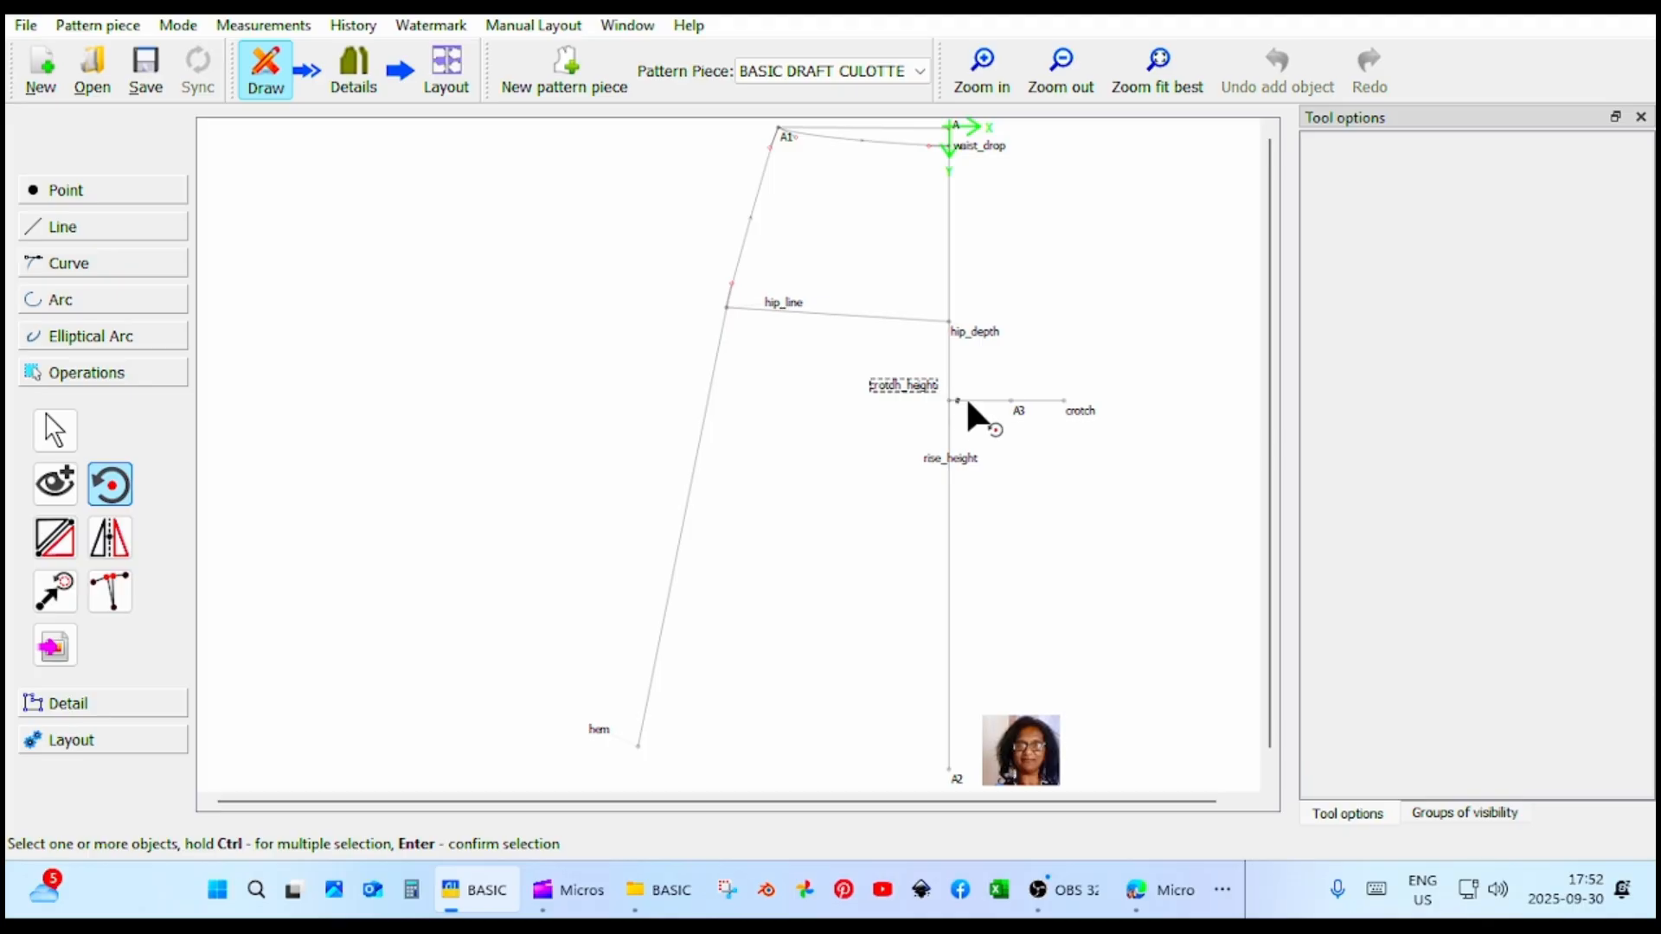
ctrl+click(1020, 412)
mouse_move(958, 402)
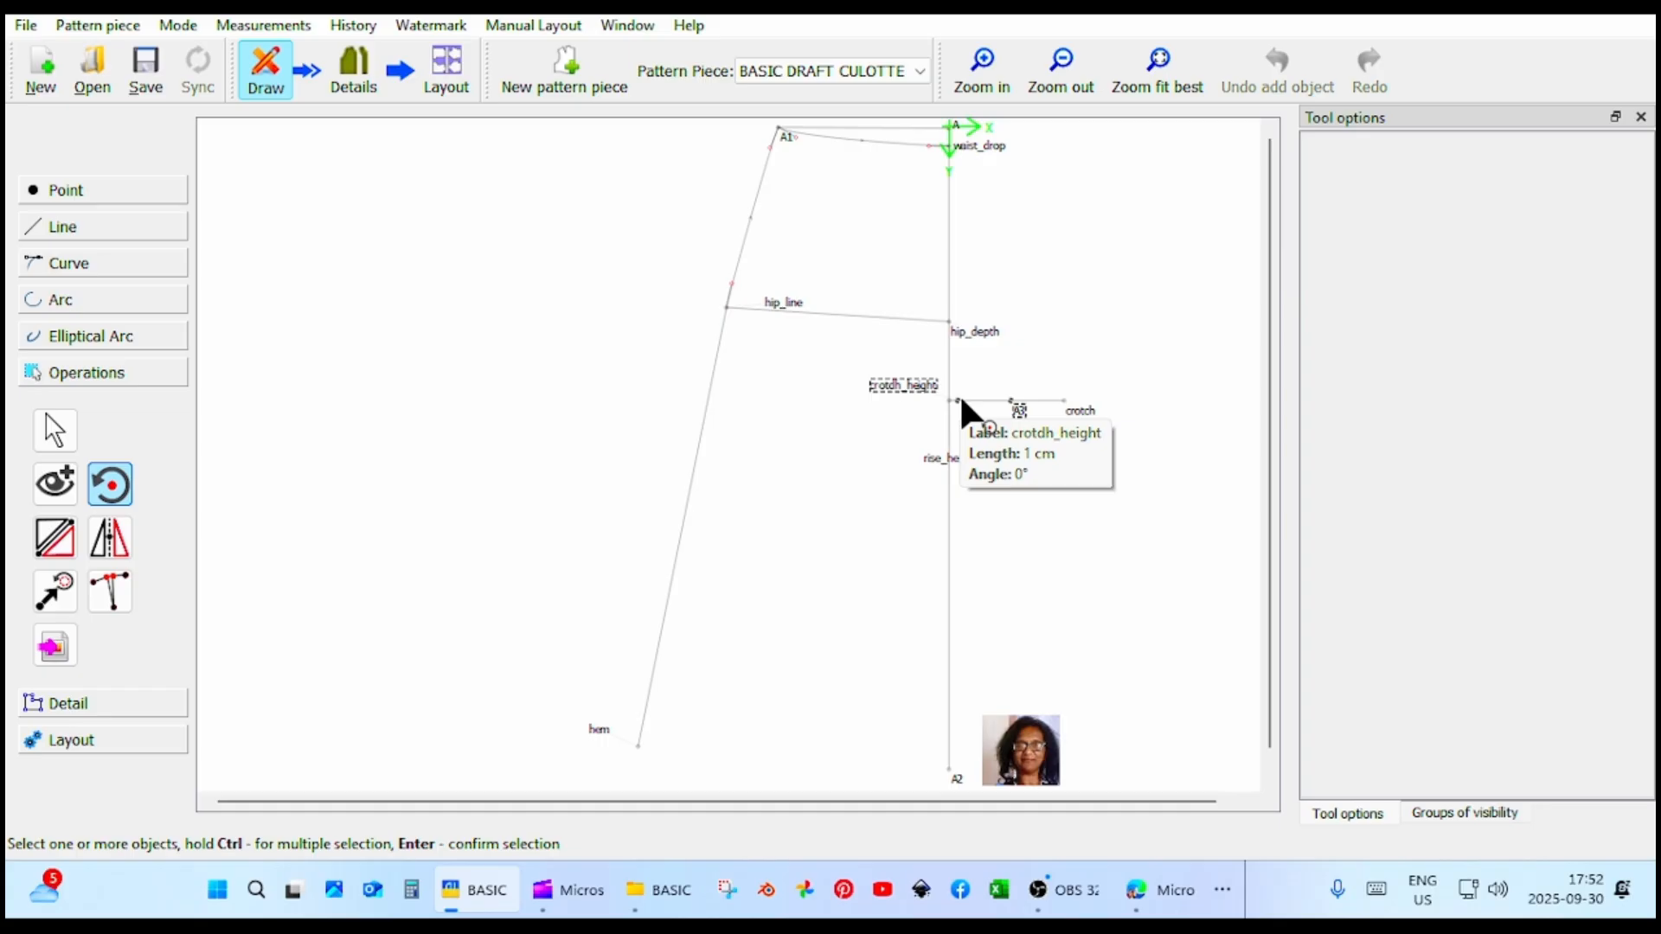
key(Return)
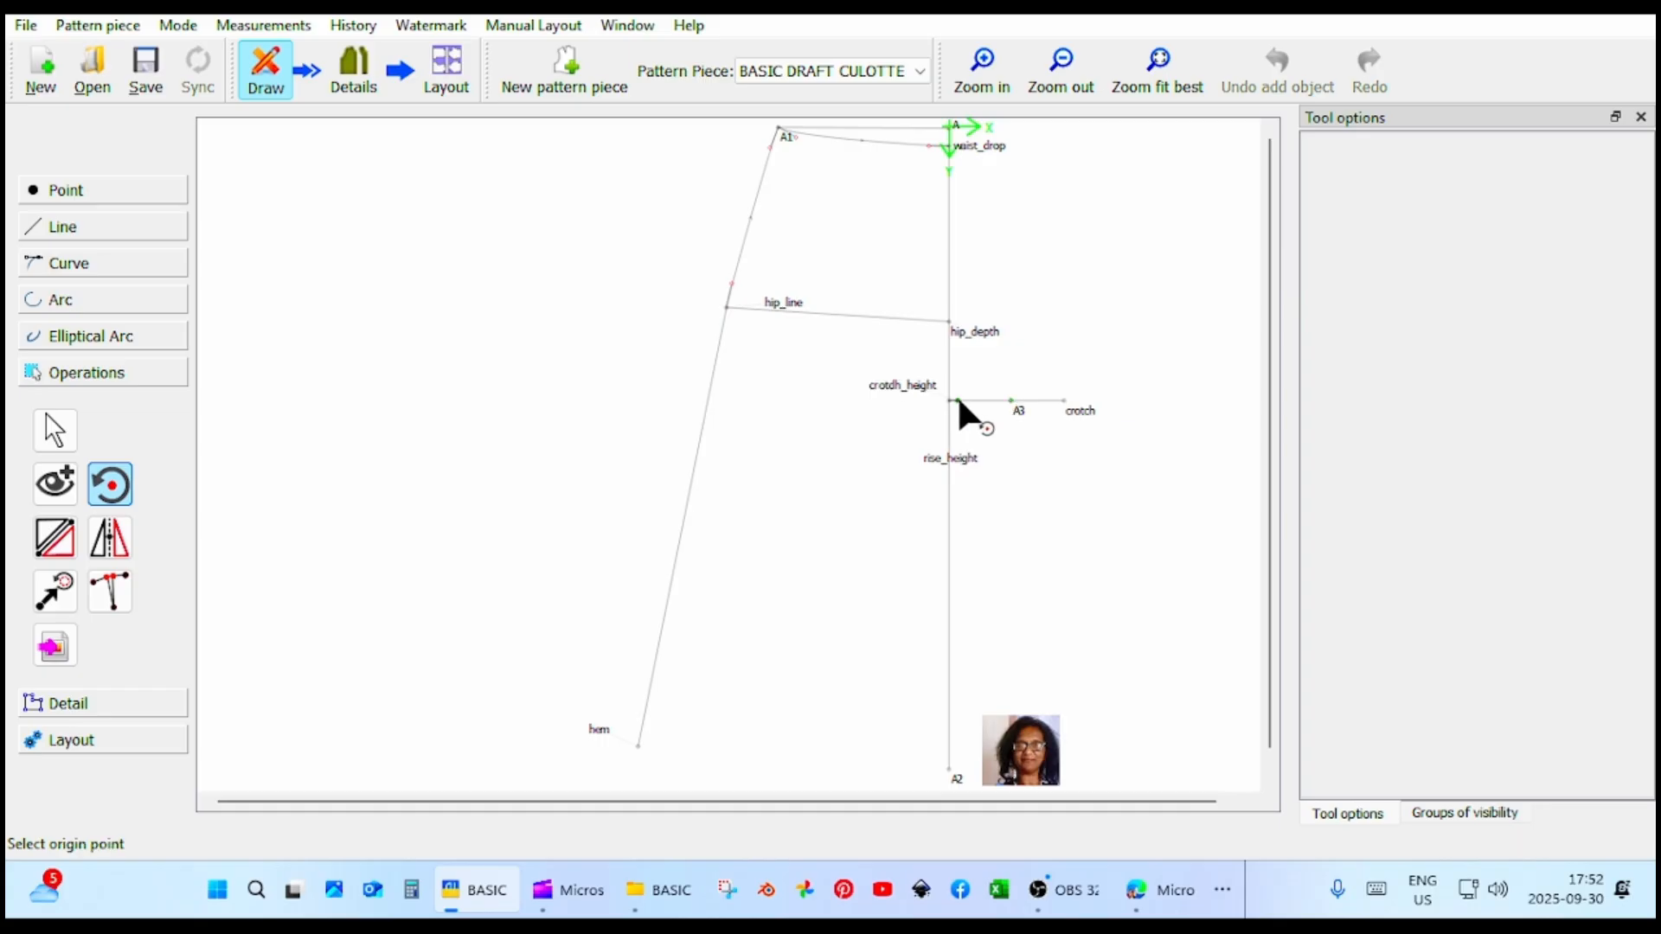
click(958, 401)
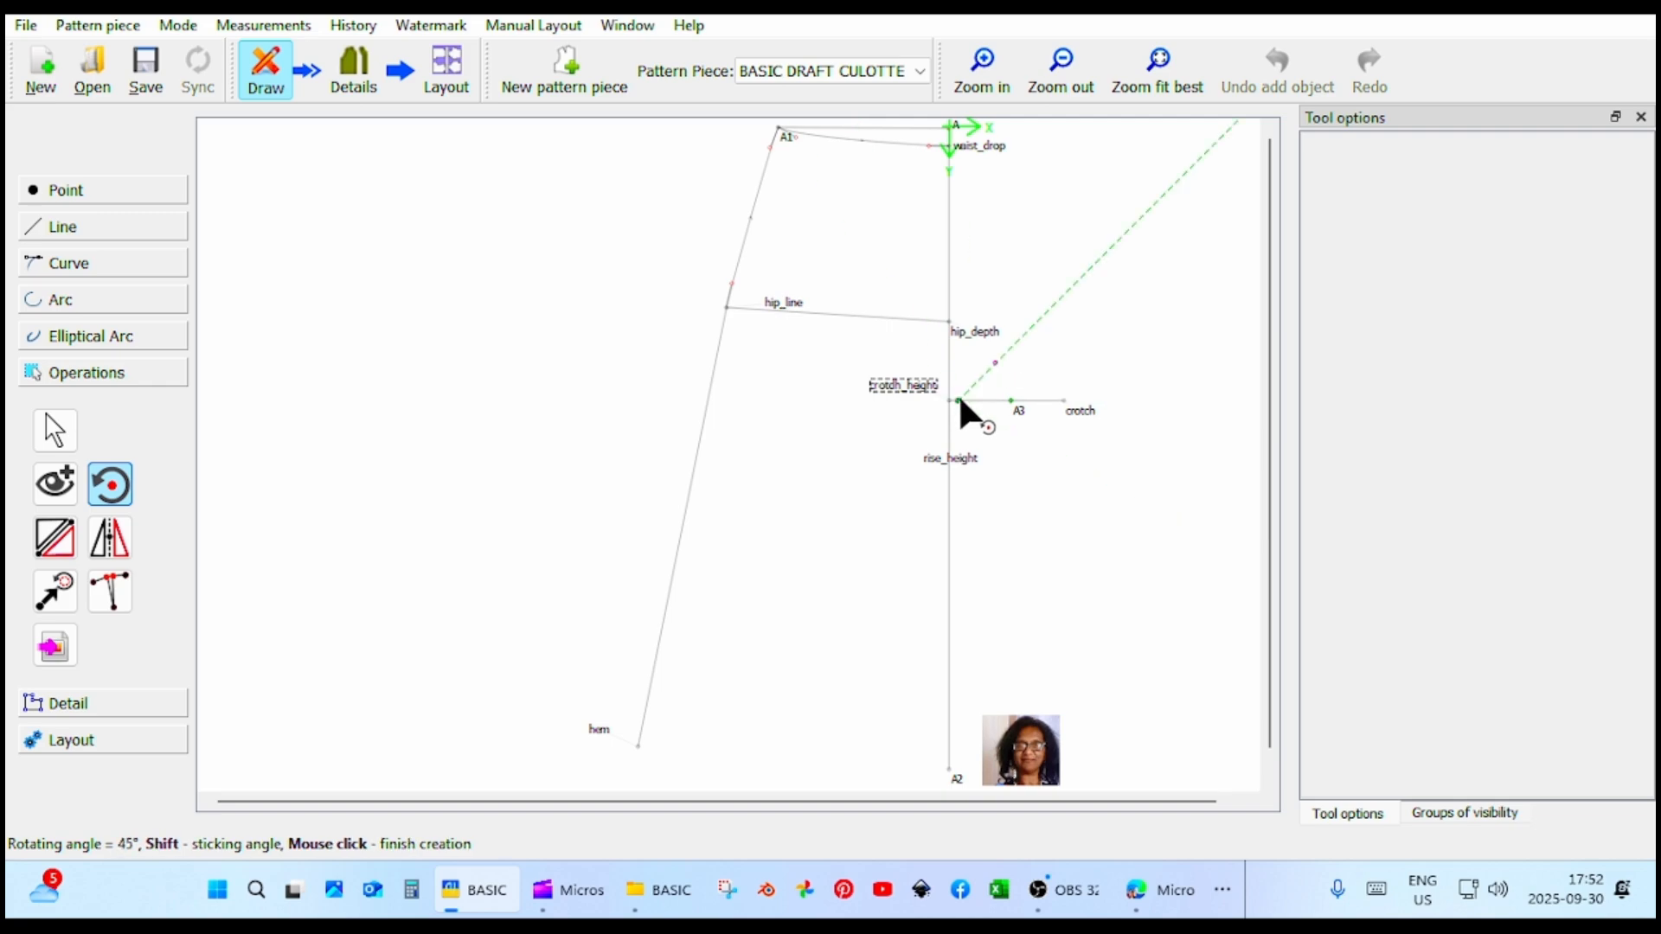
click(967, 413)
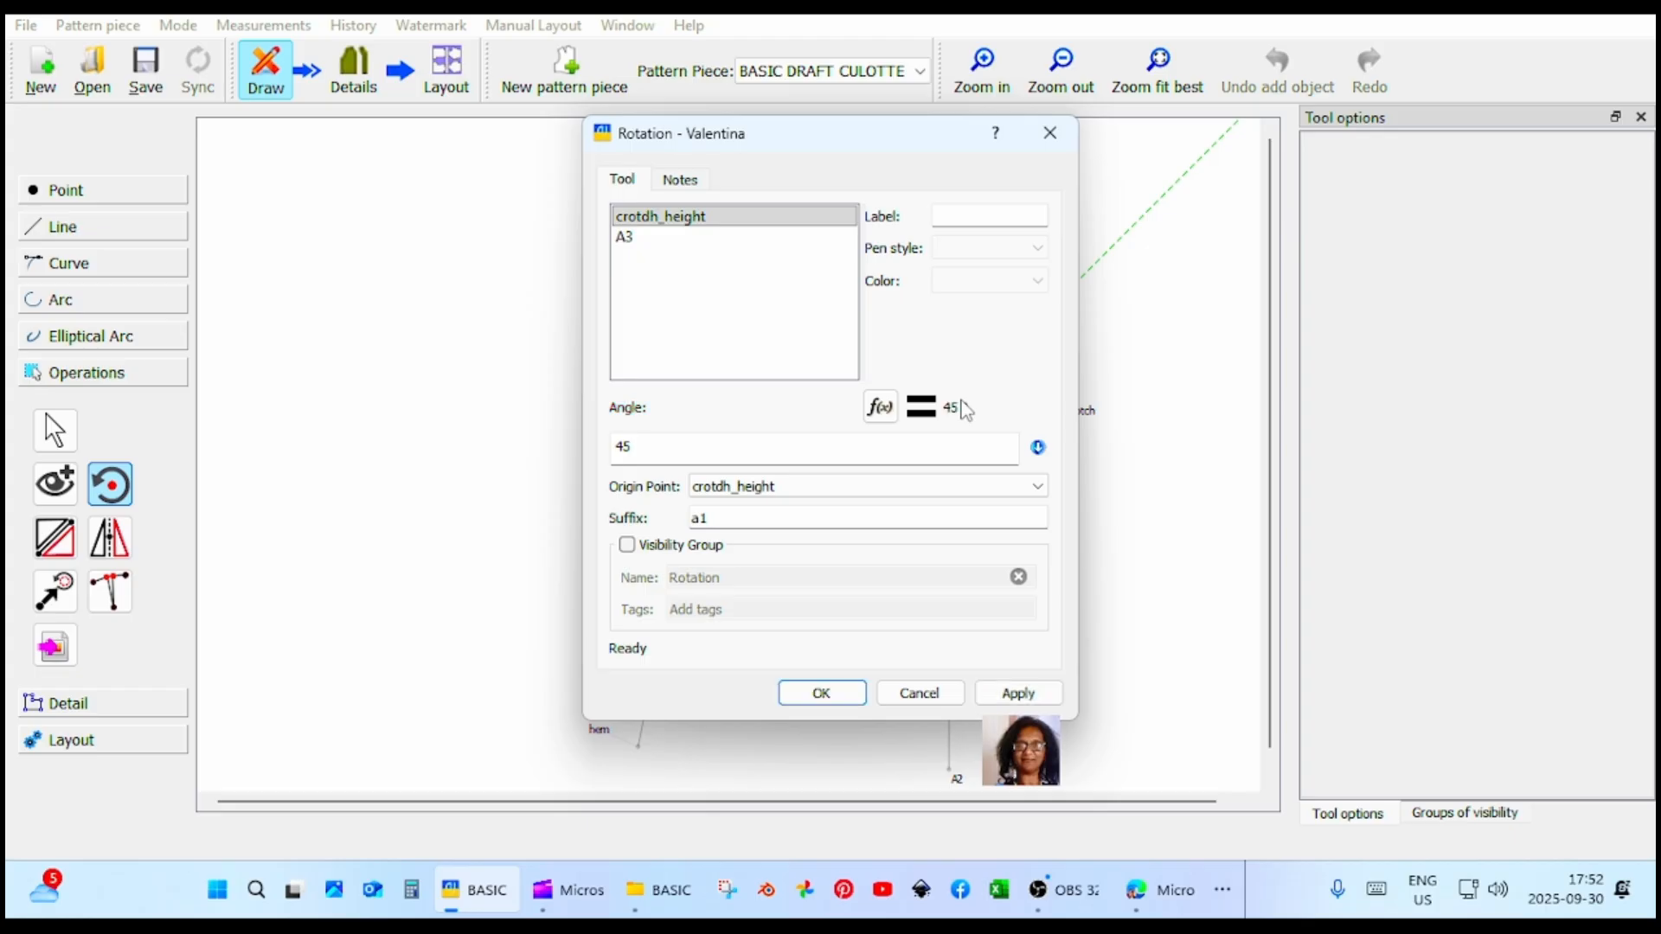
click(1049, 693)
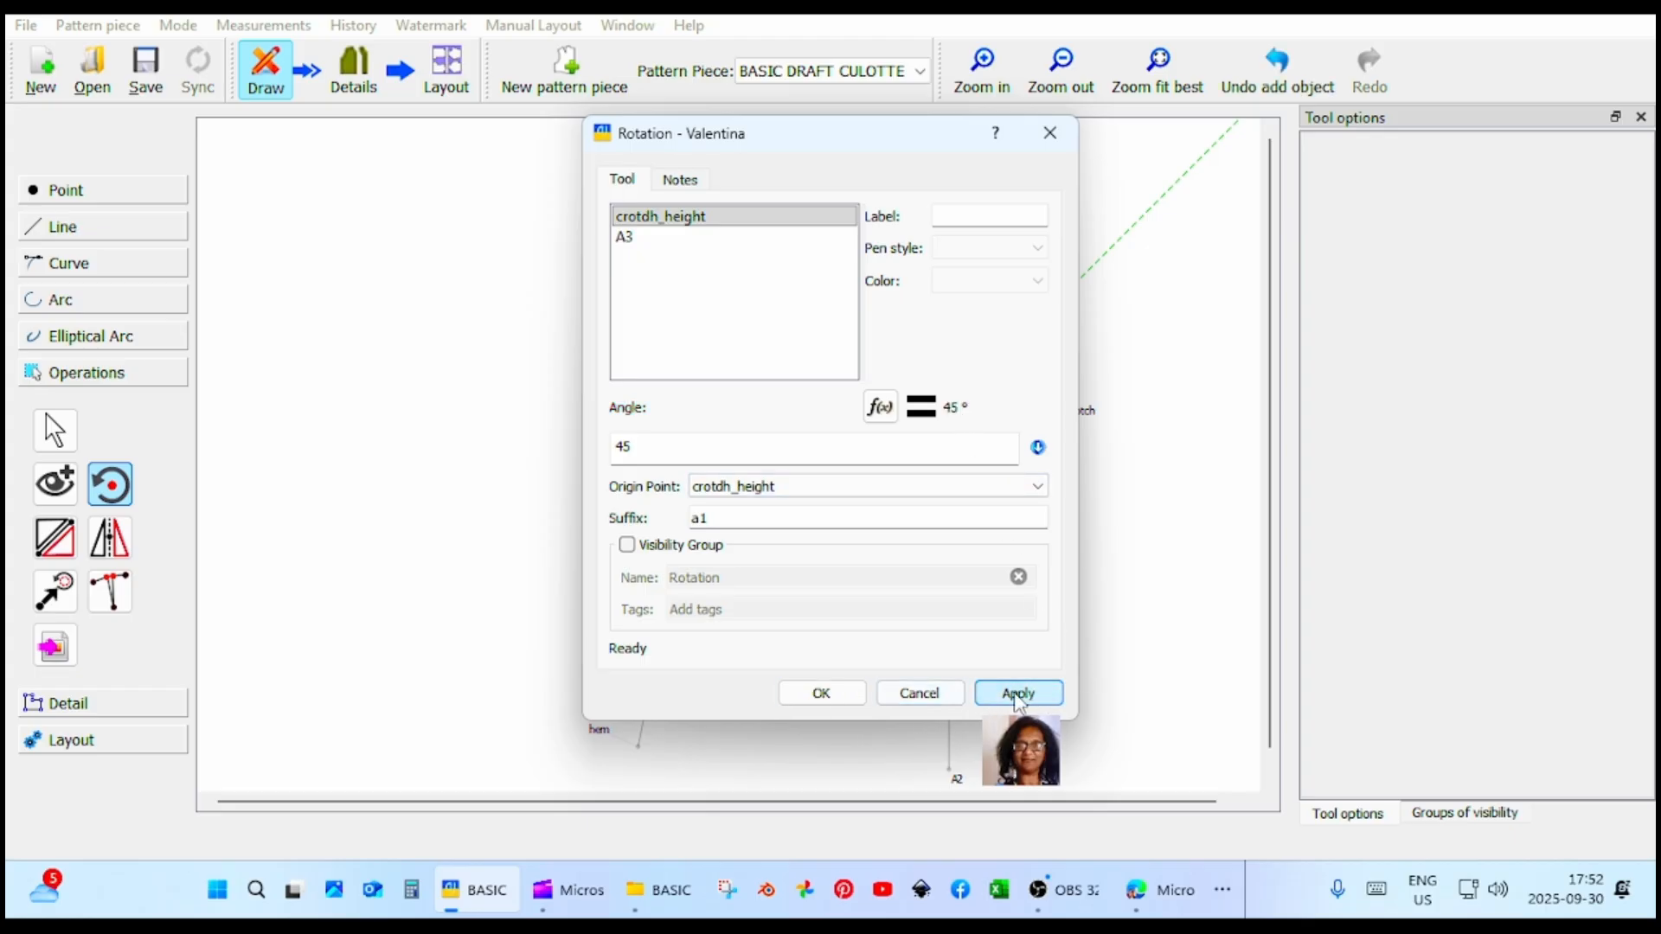
click(822, 695)
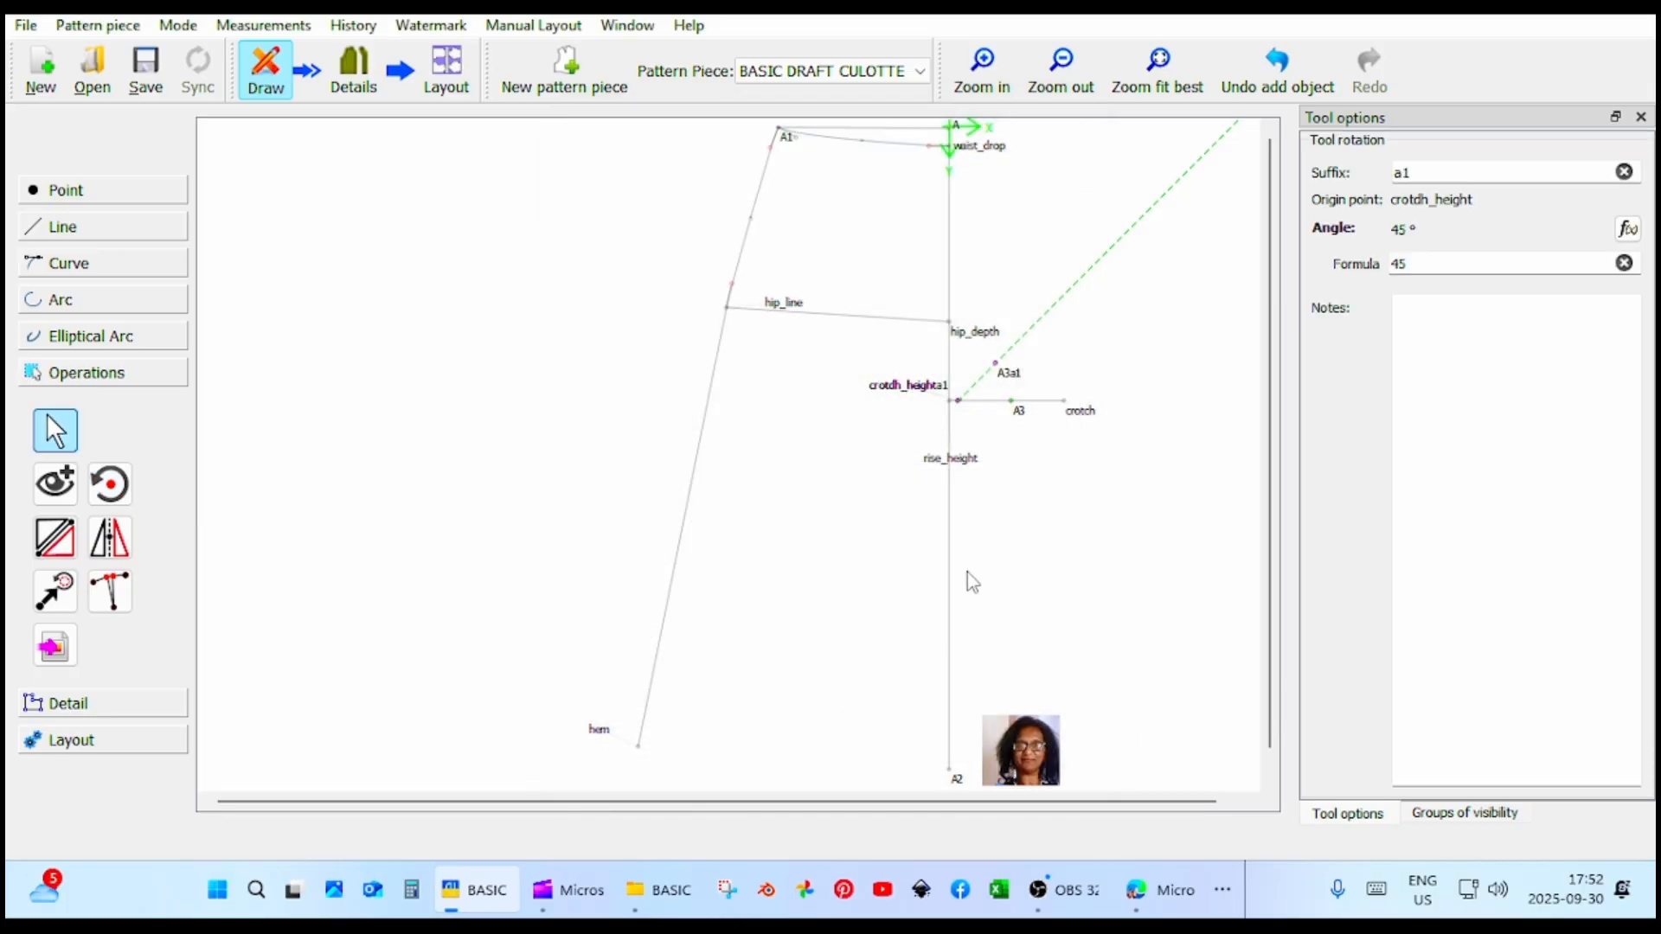
click(1029, 424)
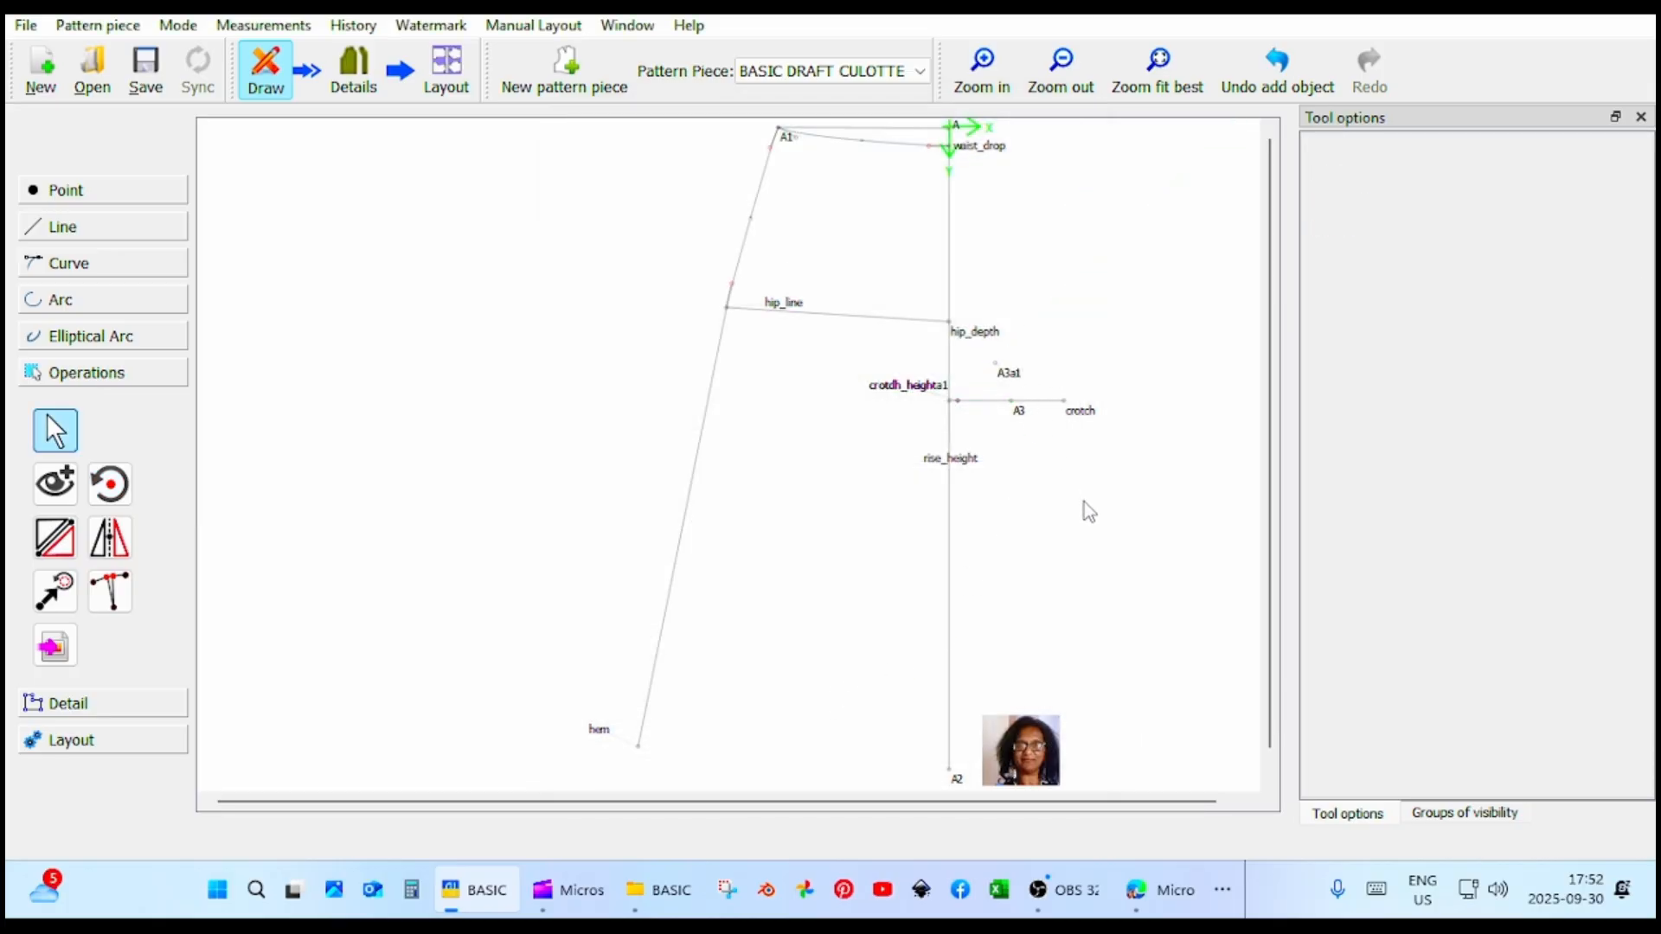
Change the suffix of the rotated points to crotdh_height.
click(1007, 376)
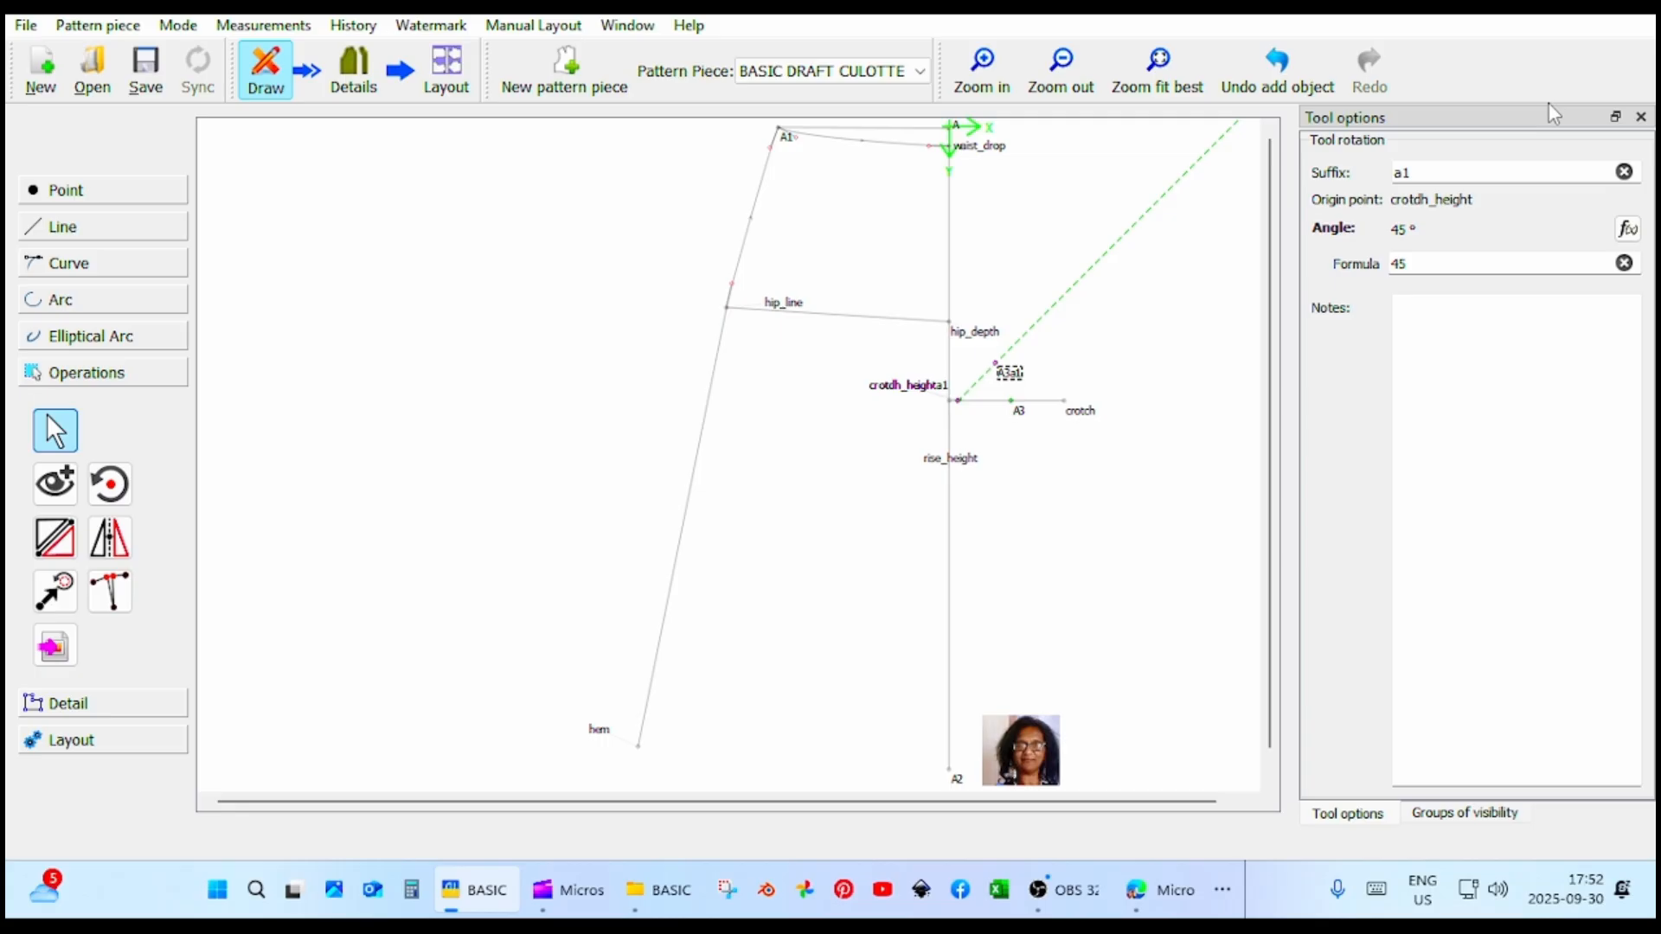
click(1468, 169)
key(BackSpace)
text(crotdh_height)
click(1127, 593)
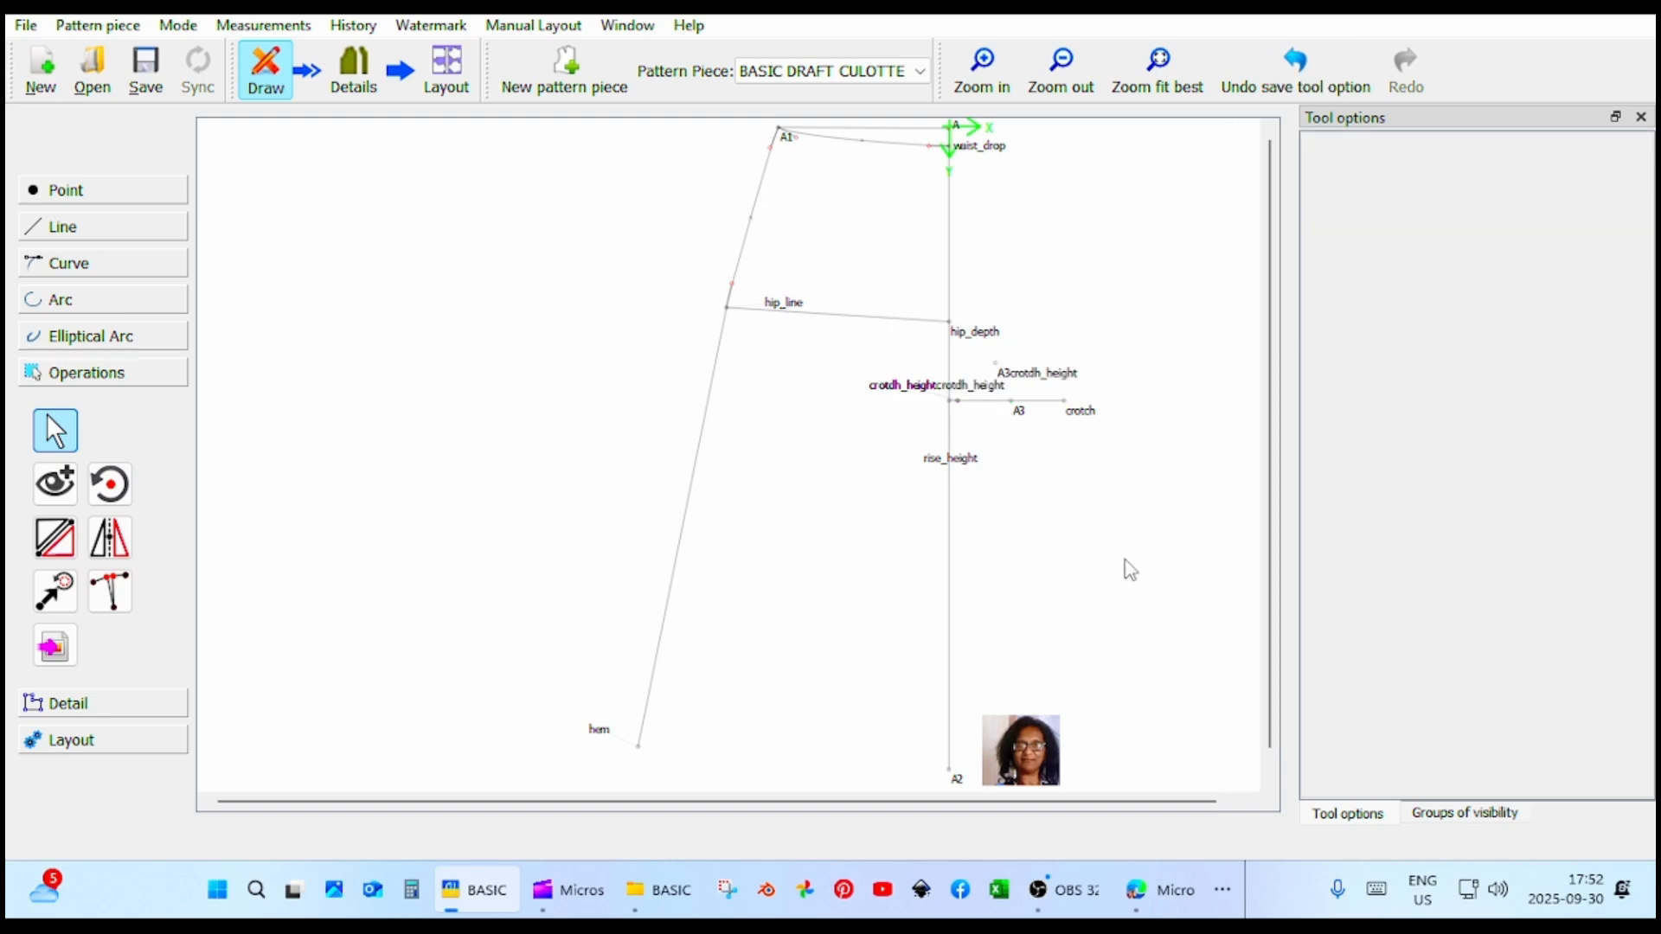
Move the labels of the two rotated points left of the vertical line, one above and one below the crotdh_height label.
click(1024, 375)
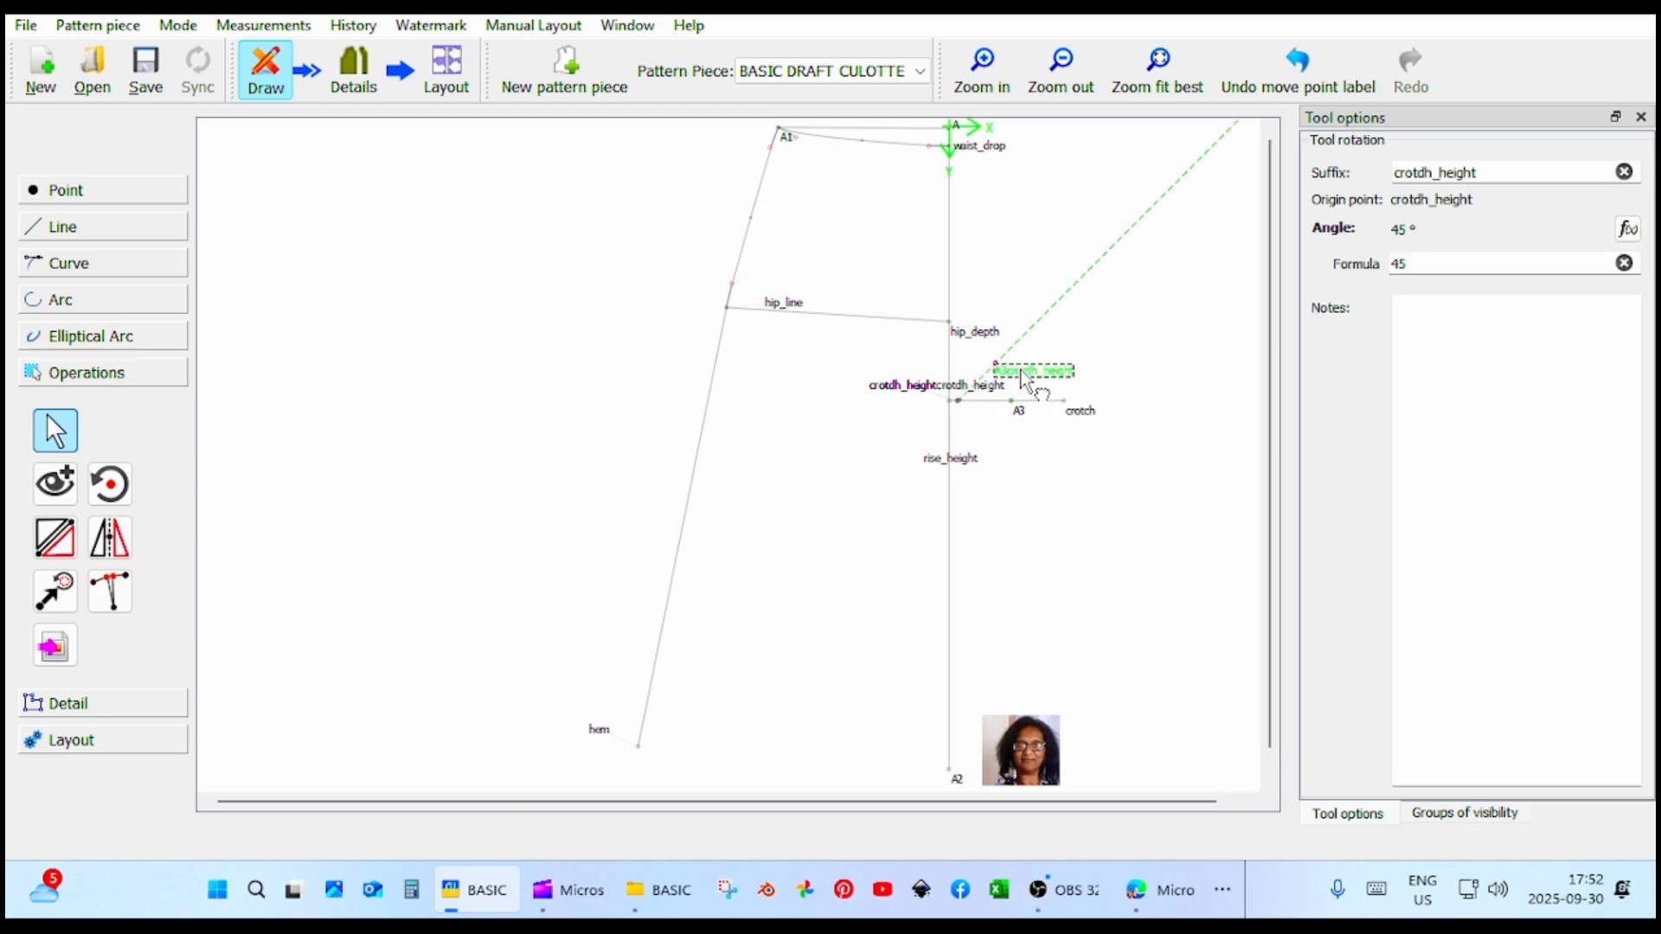
drag(1025, 378, 872, 351)
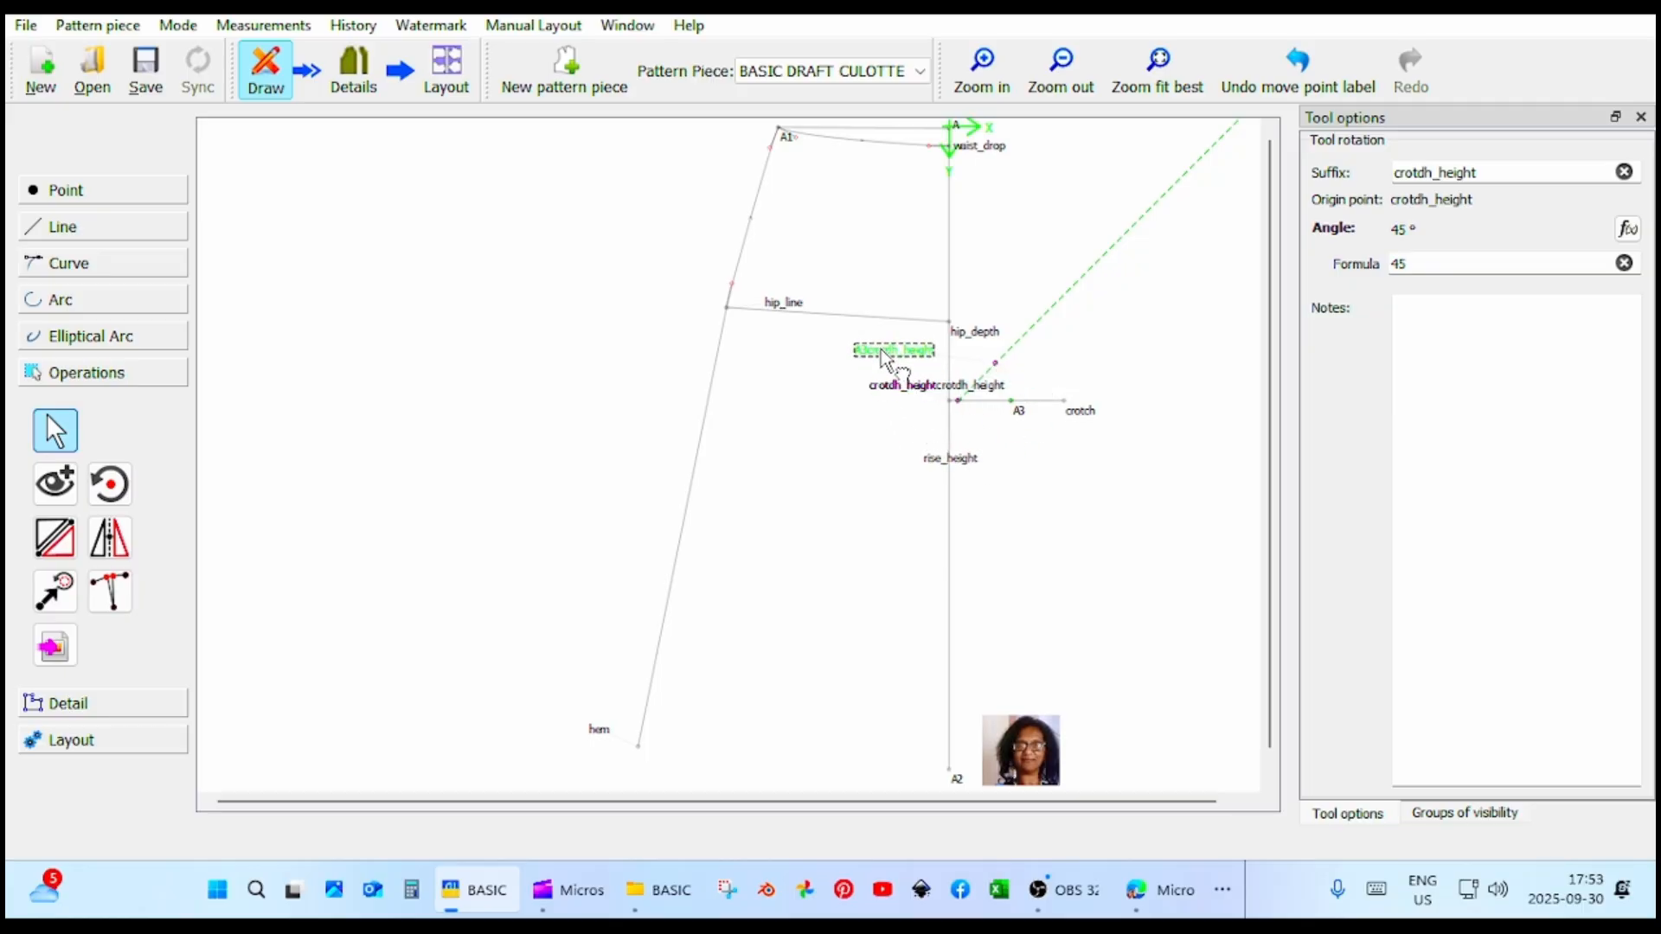
drag(941, 394, 872, 436)
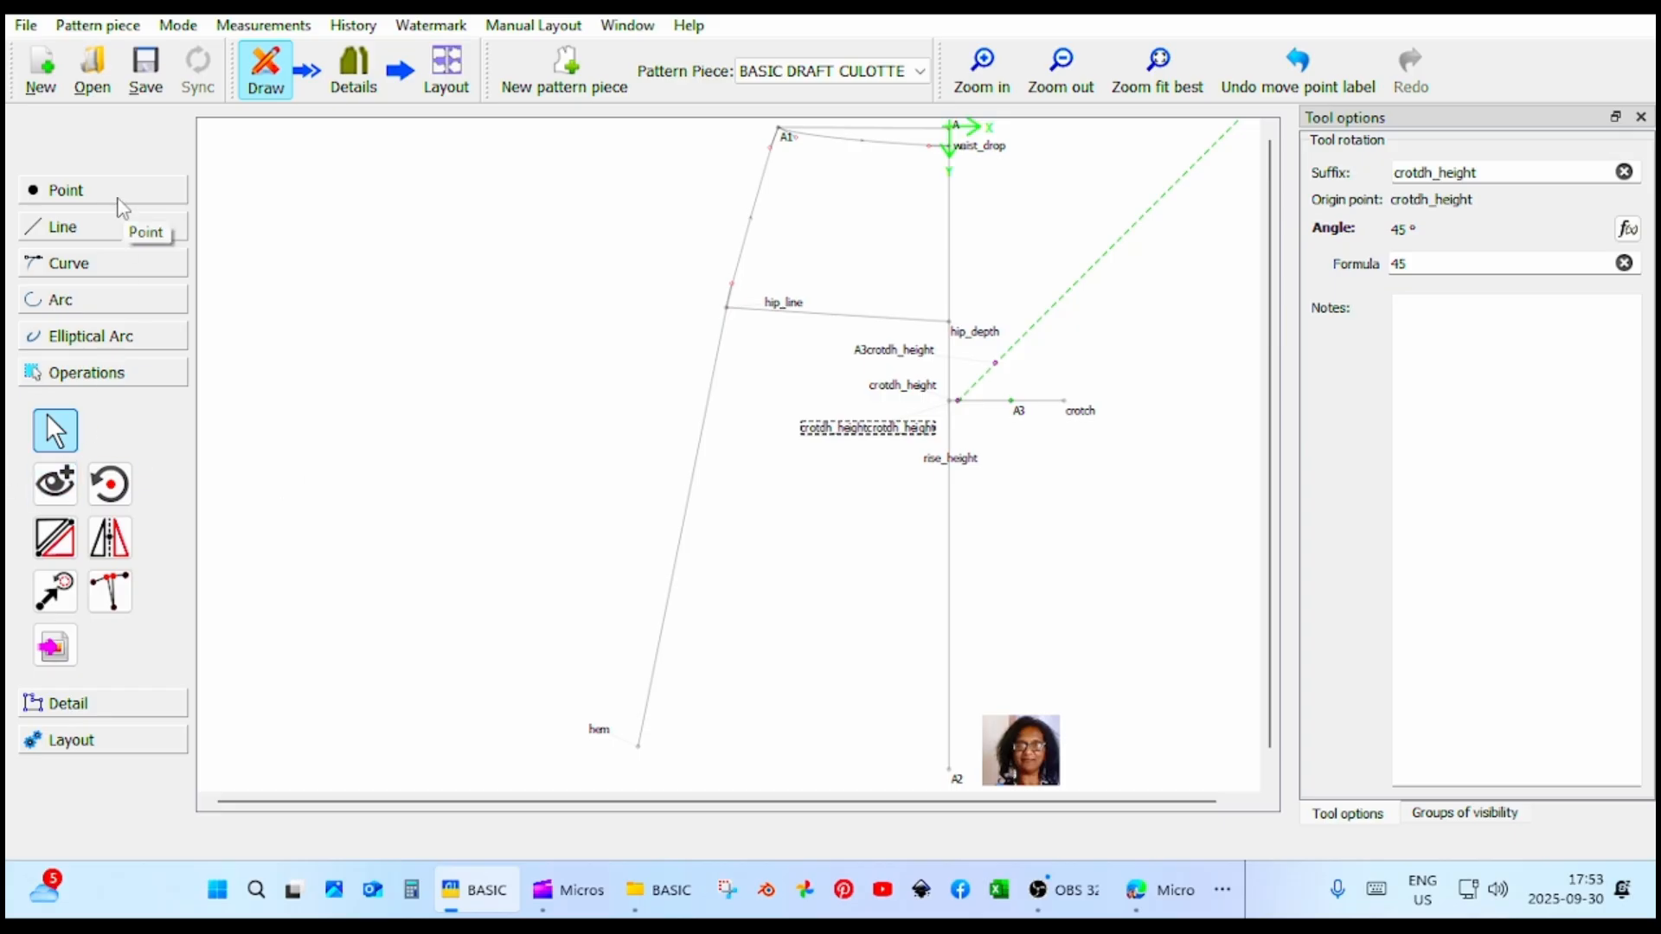
Create a curved path from waist_drop through the rotated point A3crotdh_height to crotch.
click(111, 265)
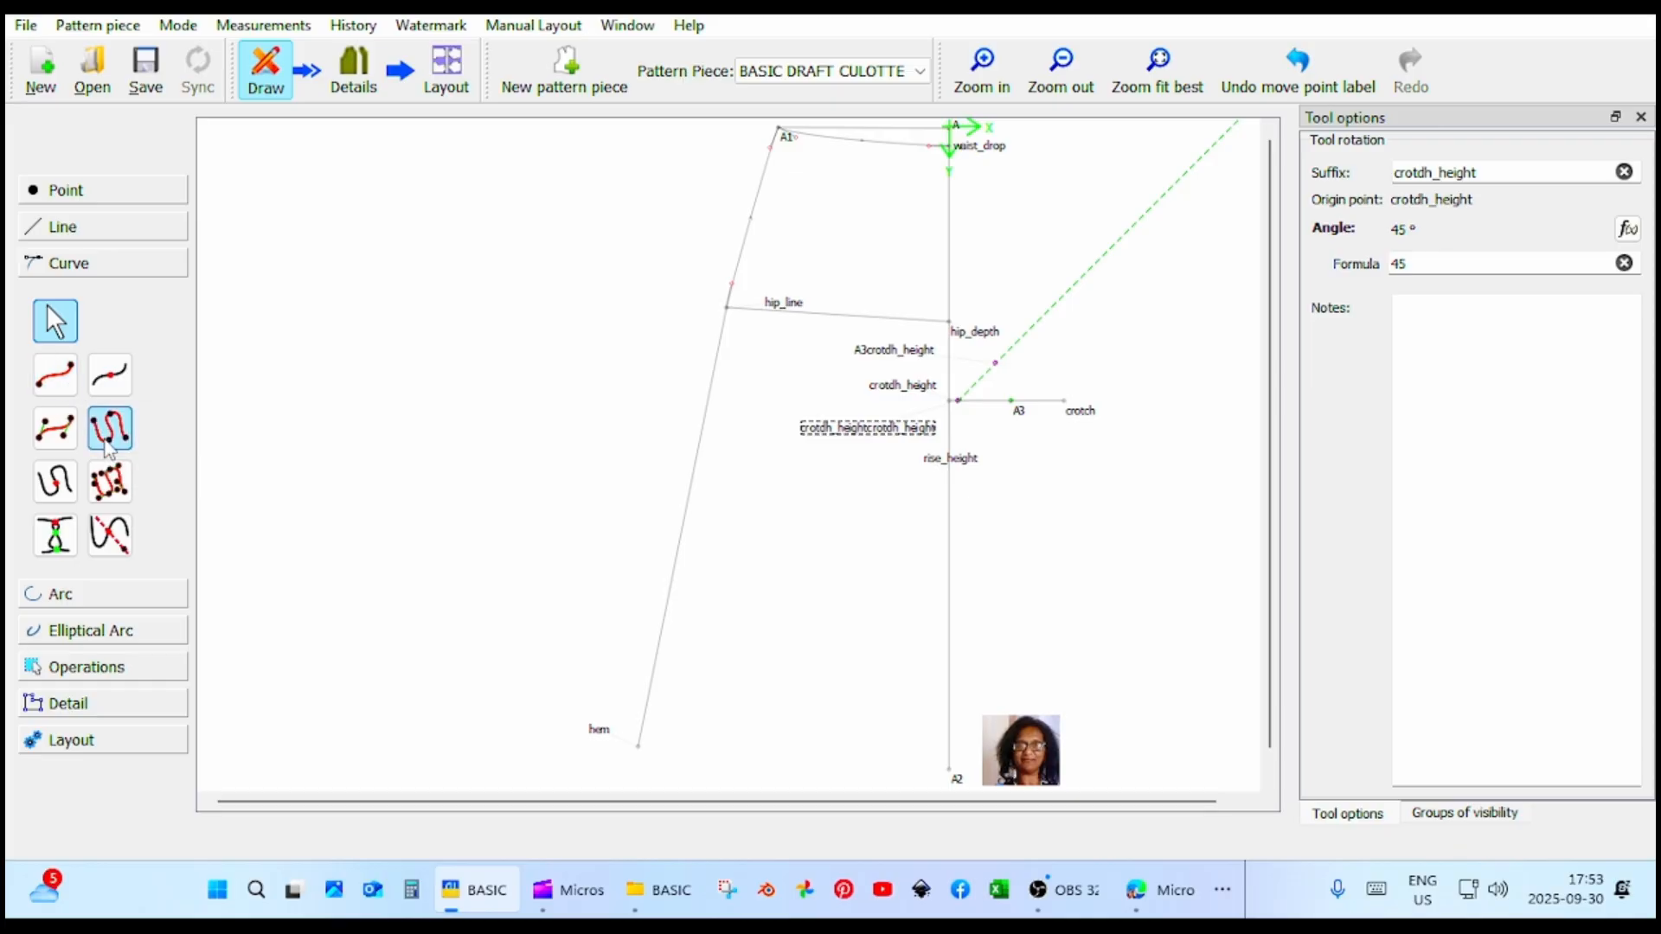
click(109, 427)
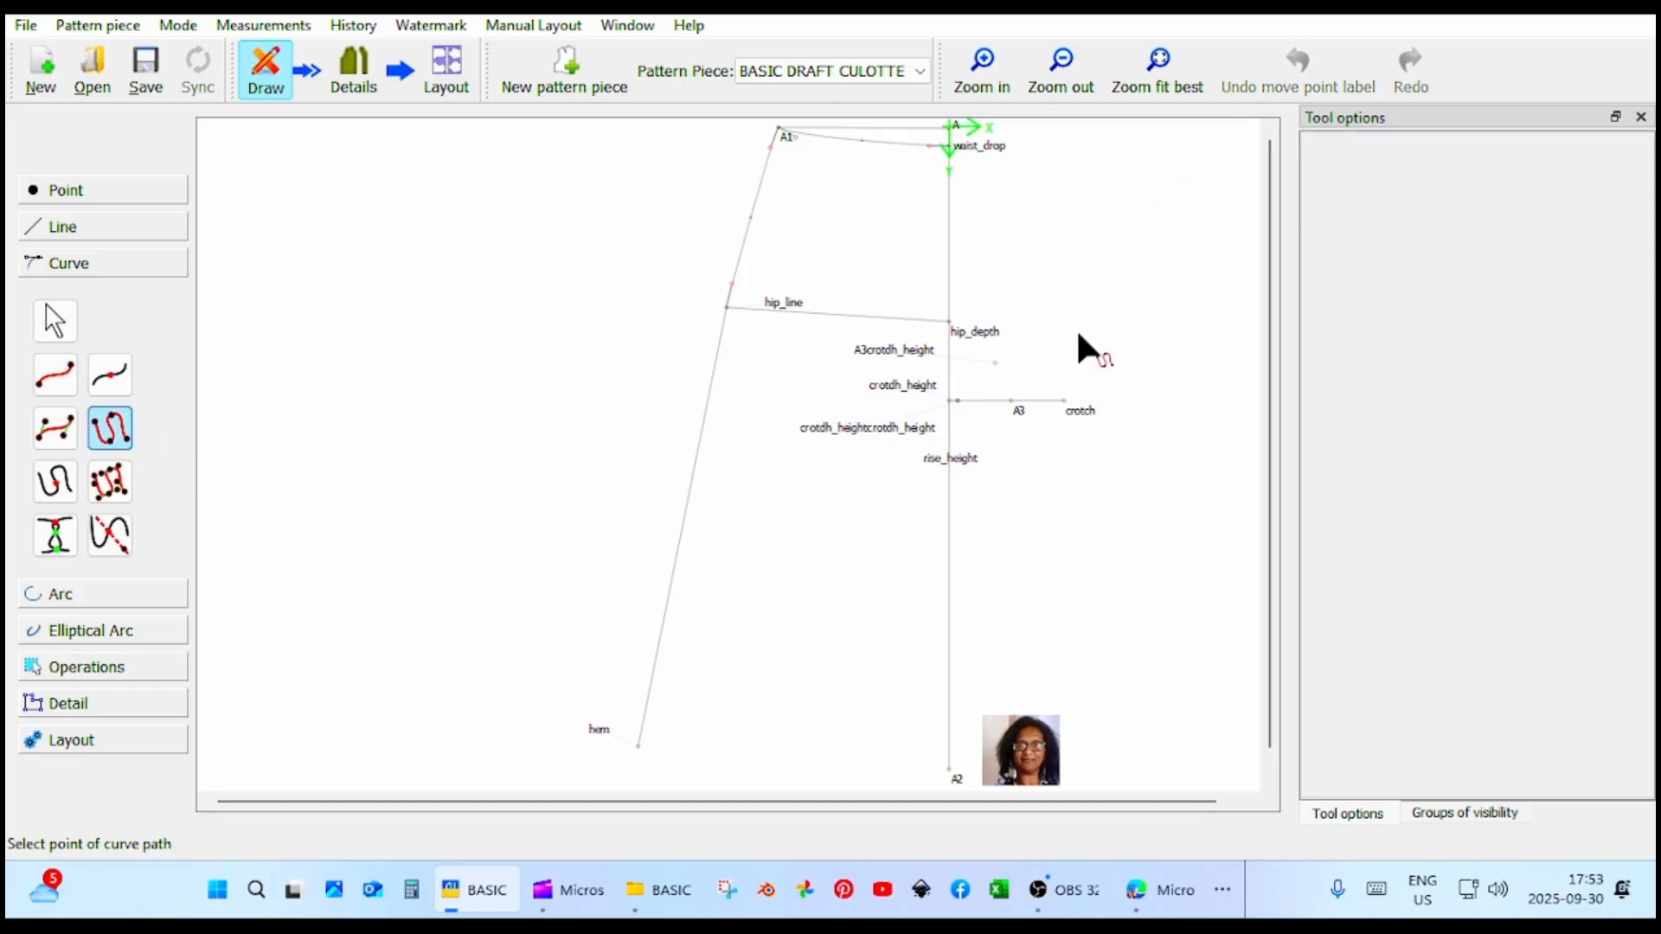
click(949, 148)
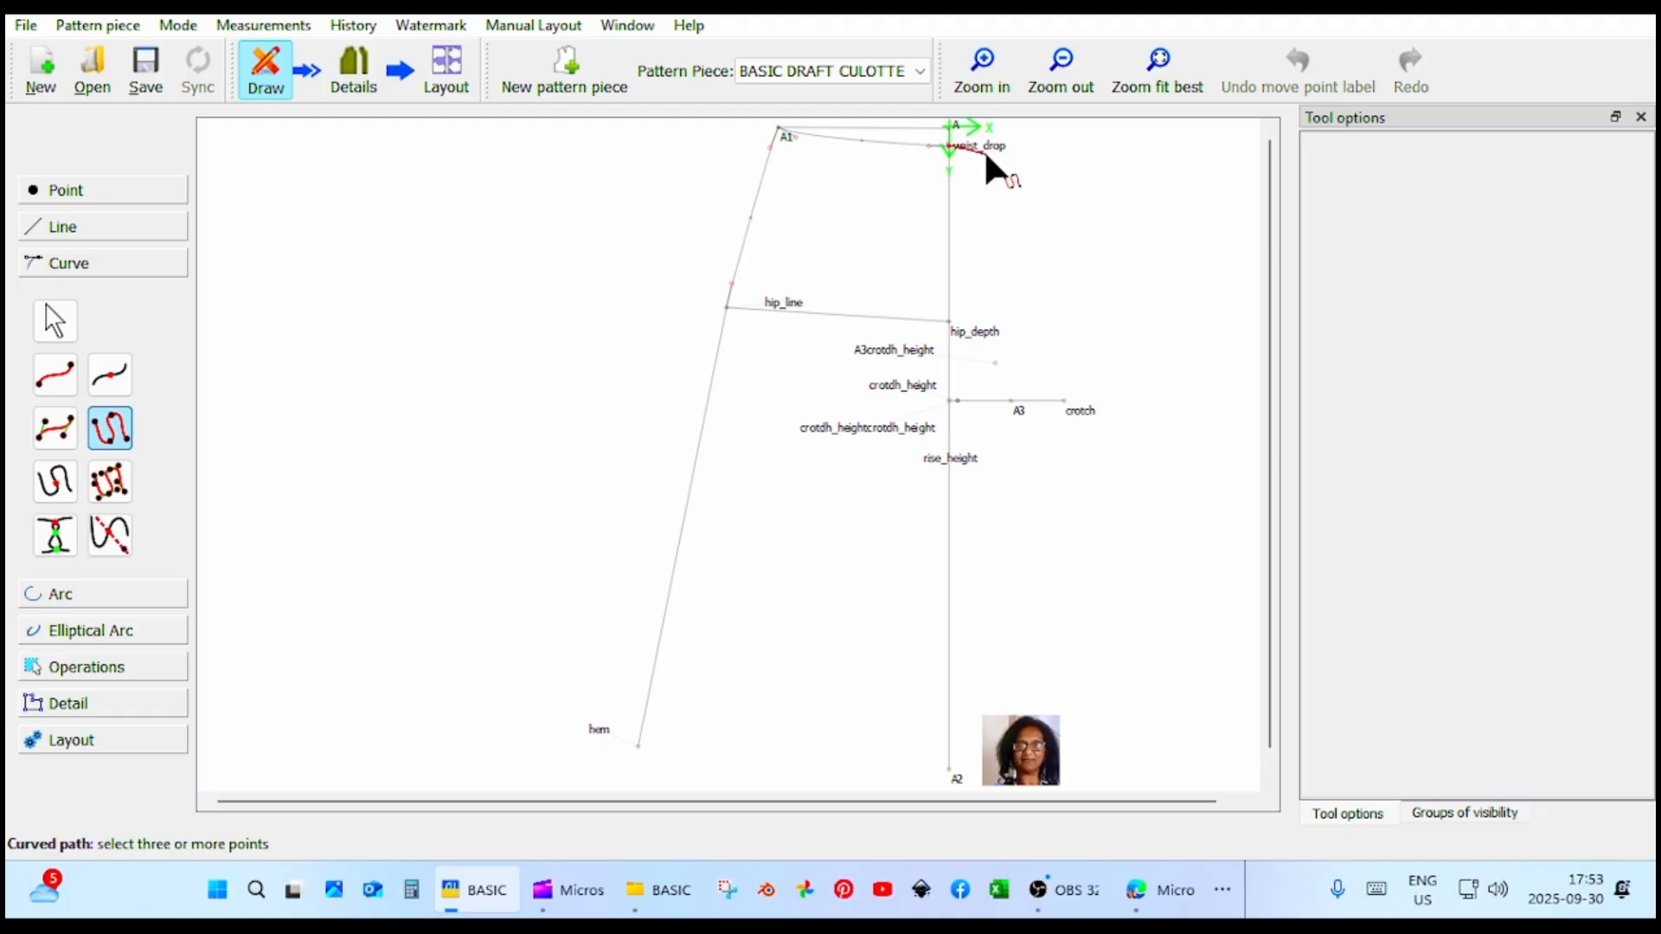
click(995, 364)
click(1065, 401)
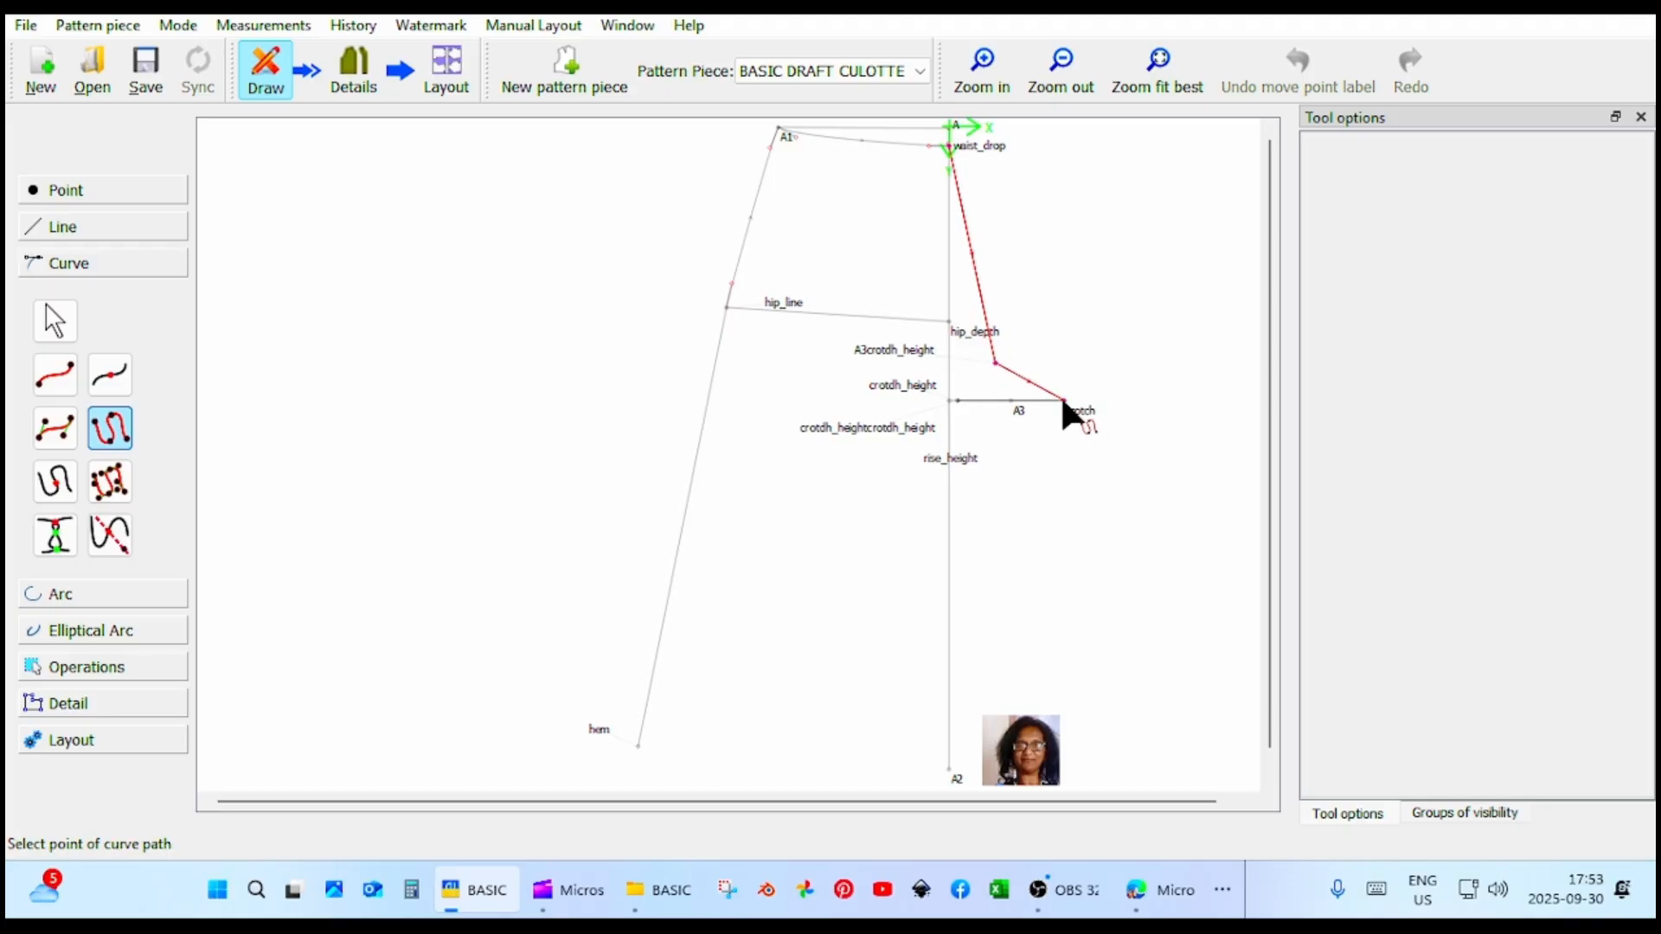
key(Return)
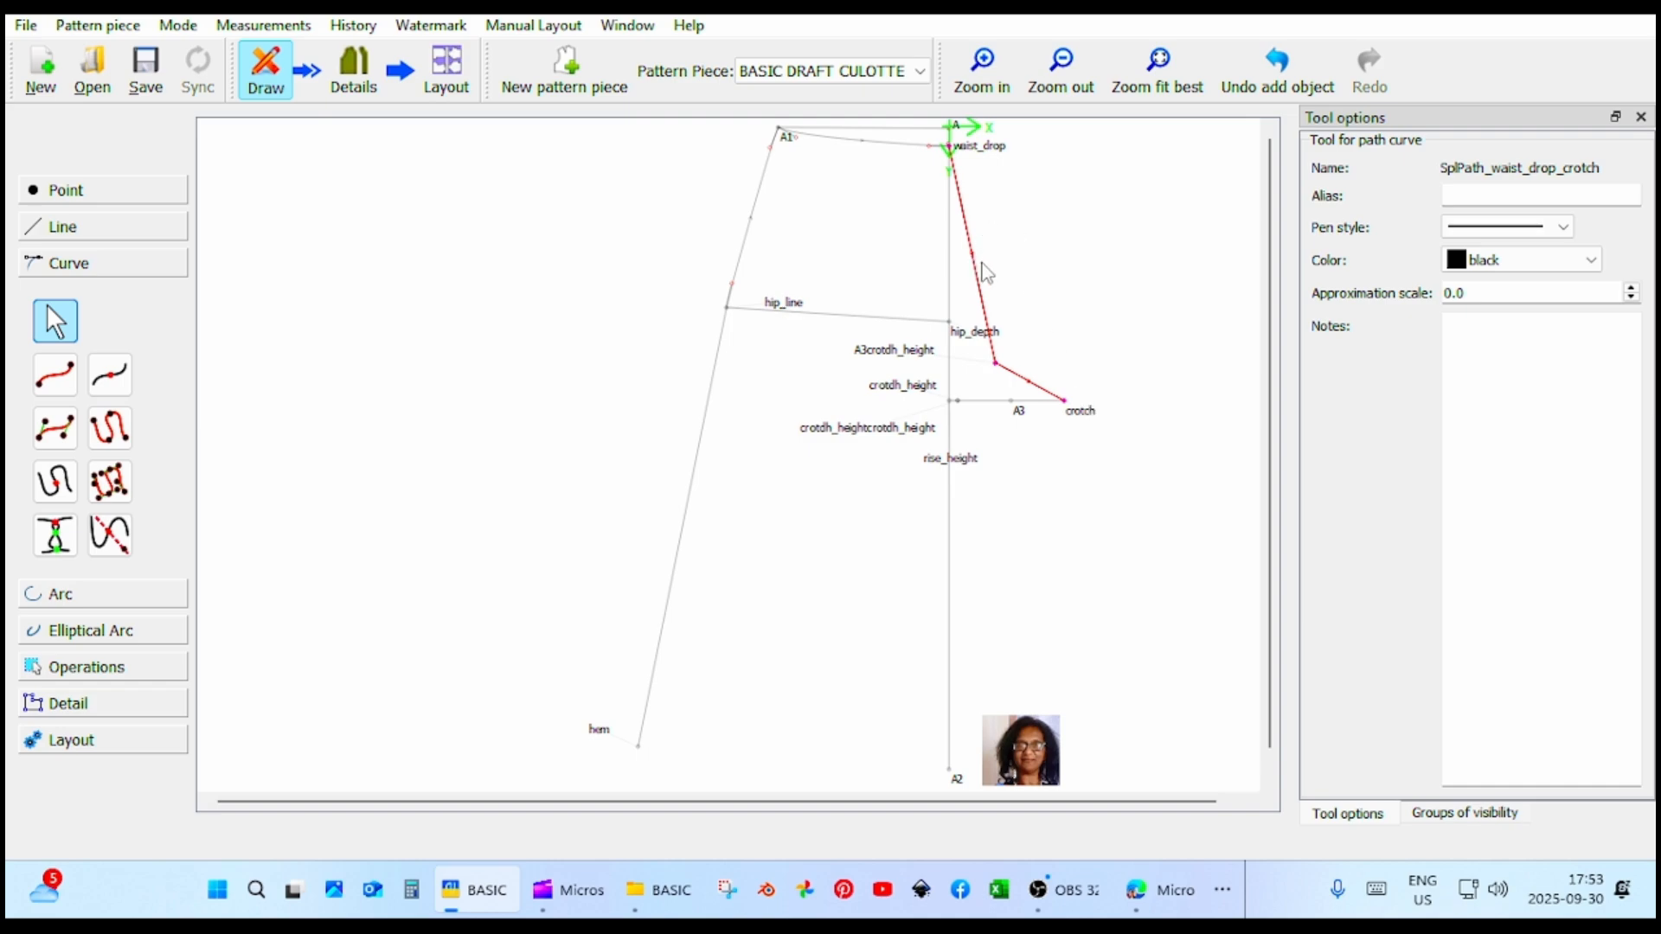
Shape the path's control points into a smooth crotch curve that leaves waist_drop vertically and runs into the crotch line.
drag(987, 273, 953, 285)
drag(923, 172, 947, 218)
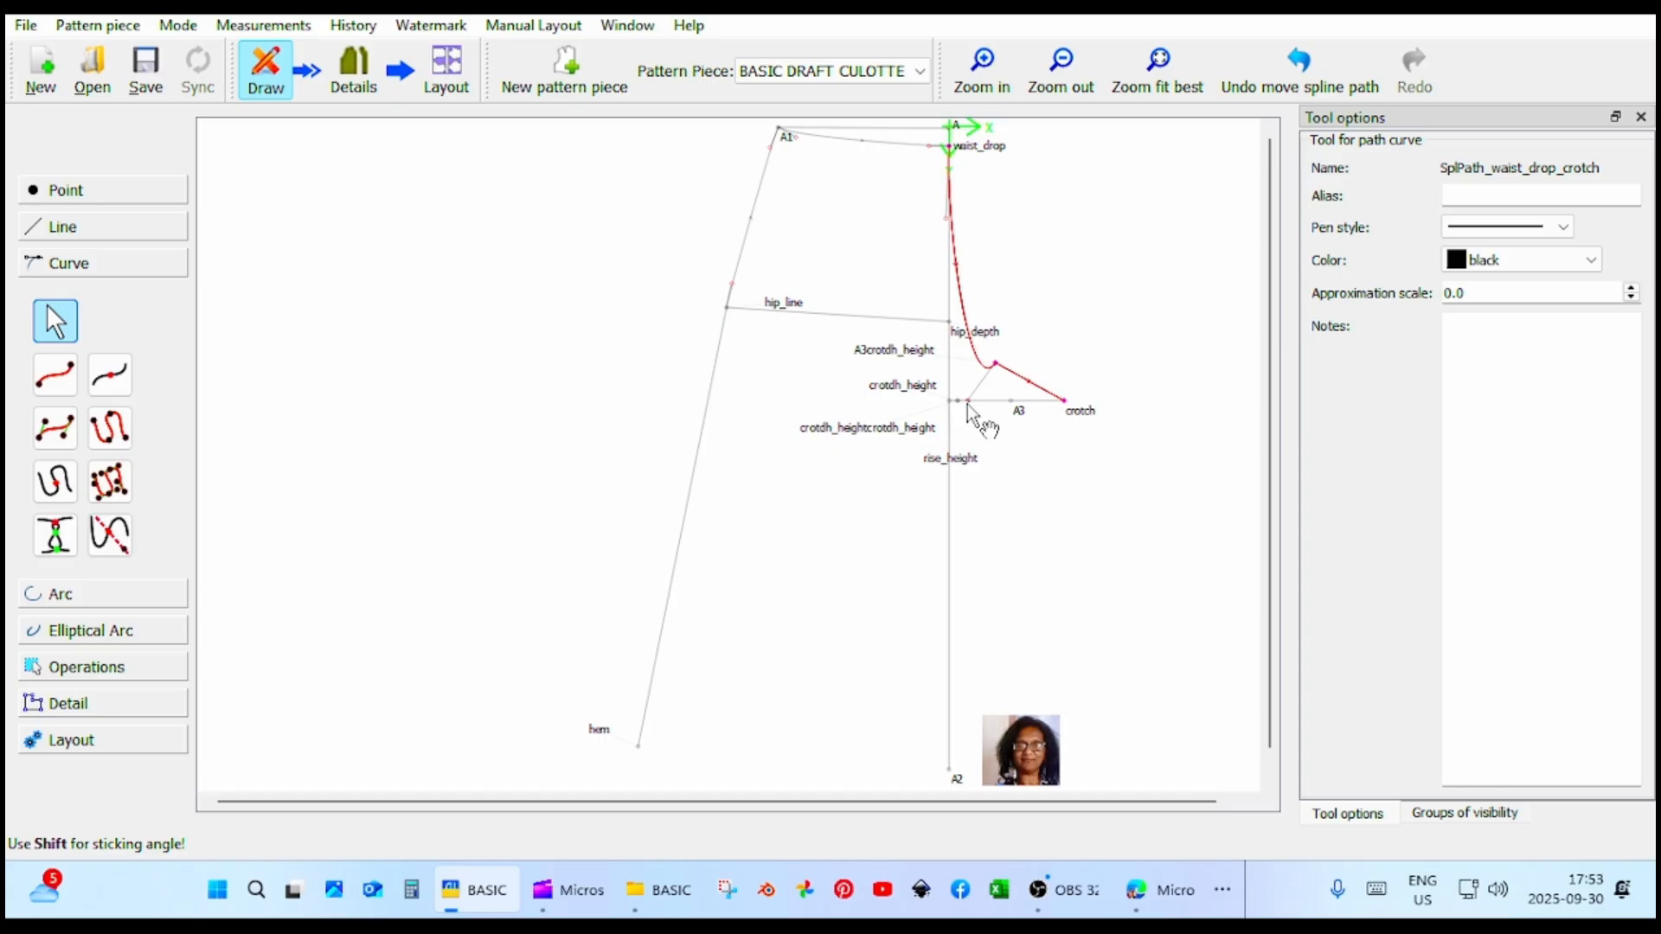
drag(969, 400, 1020, 390)
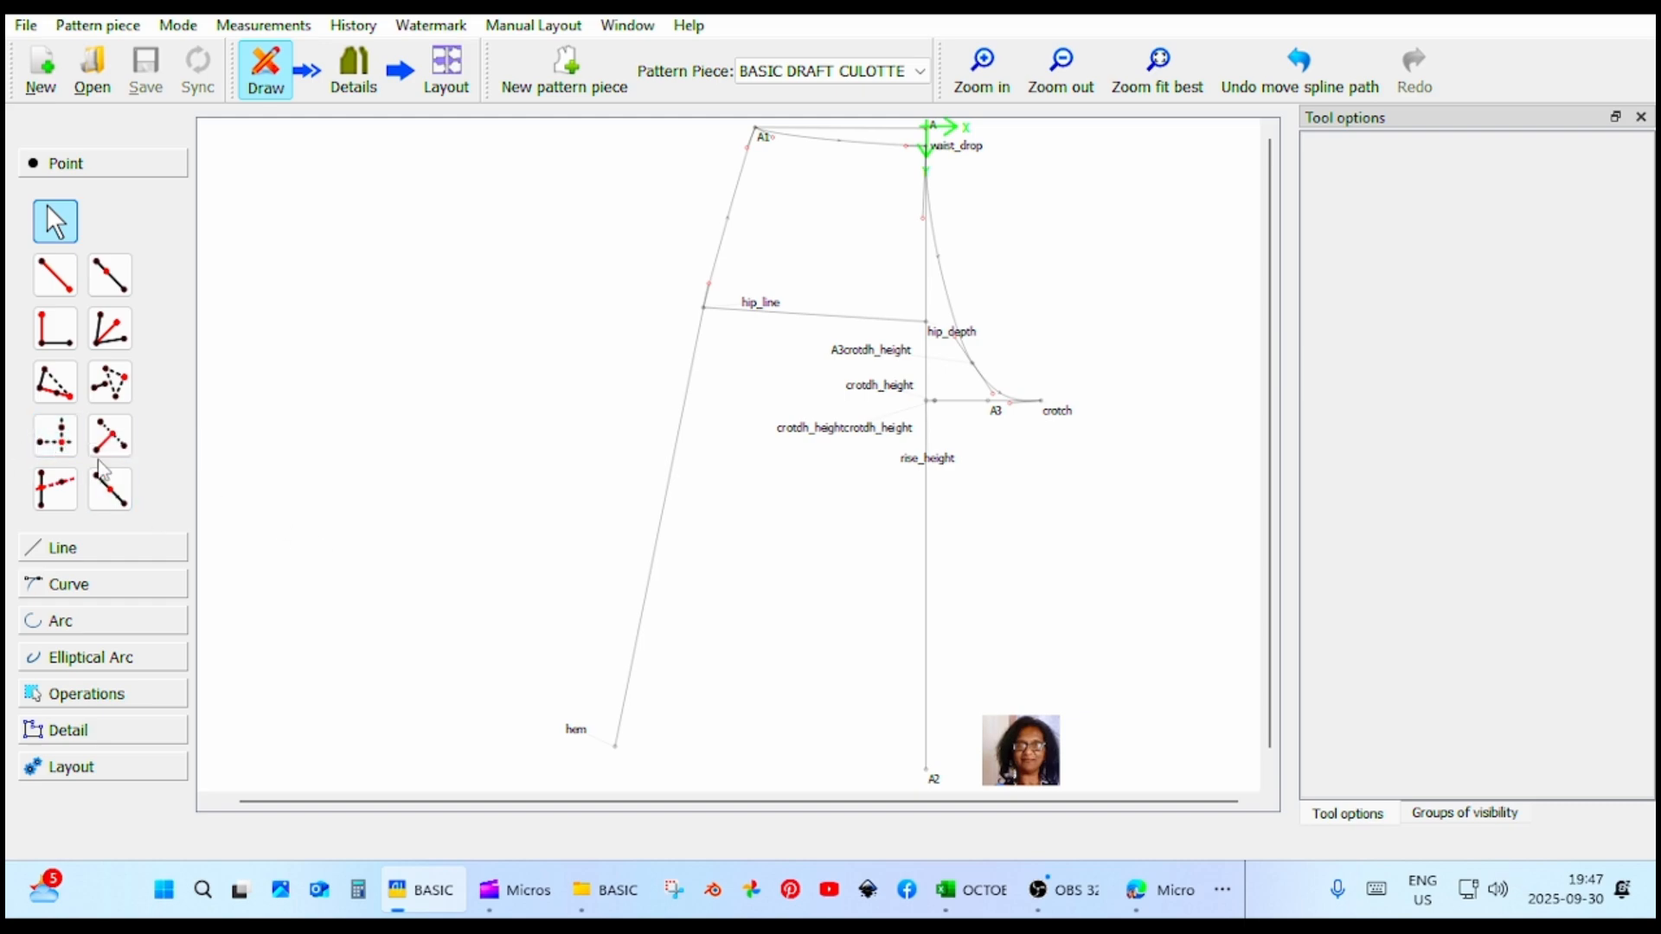
Create a point from two other points, using crotch for the X value and A2 for the Y value.
click(55, 436)
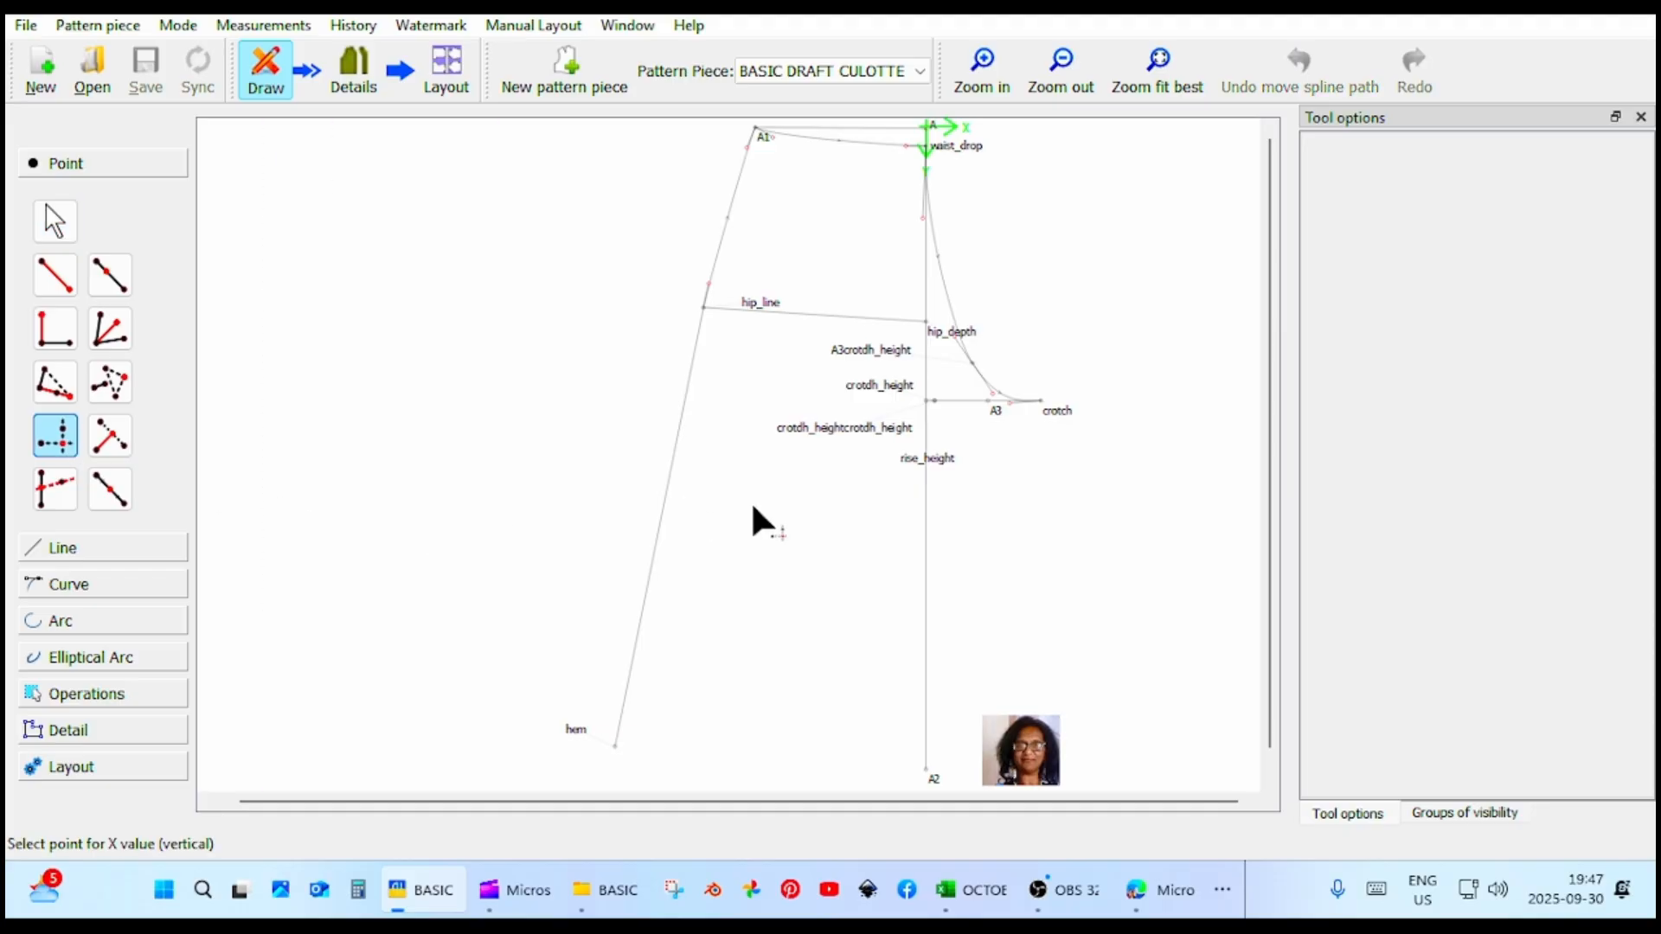
click(1052, 404)
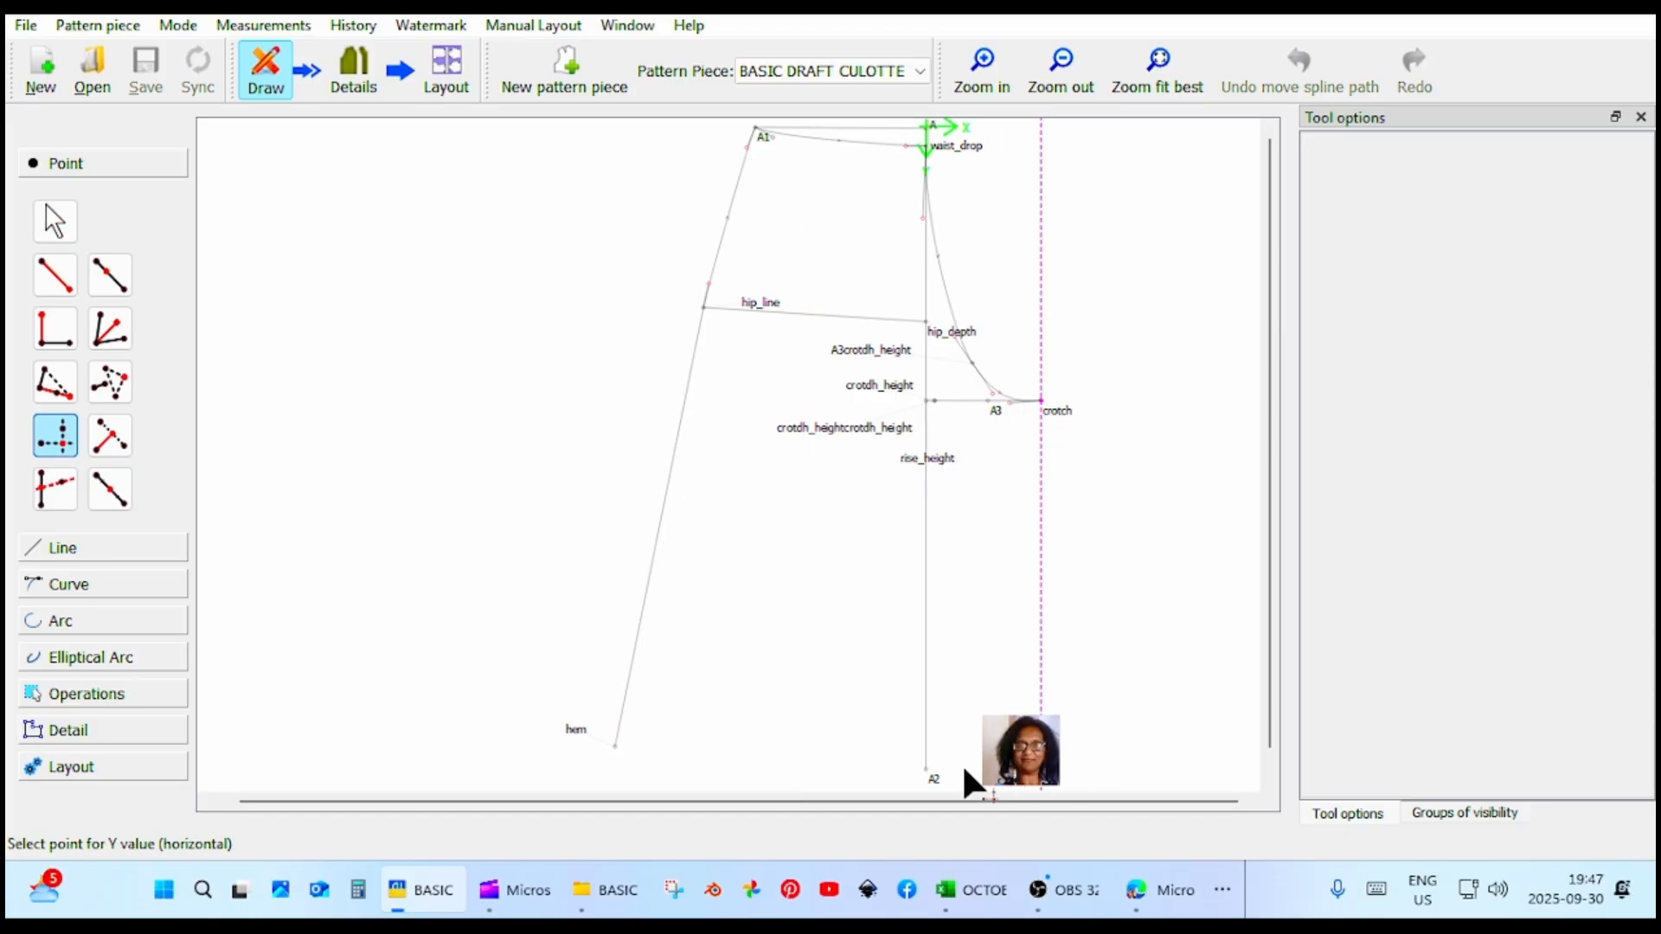
click(933, 778)
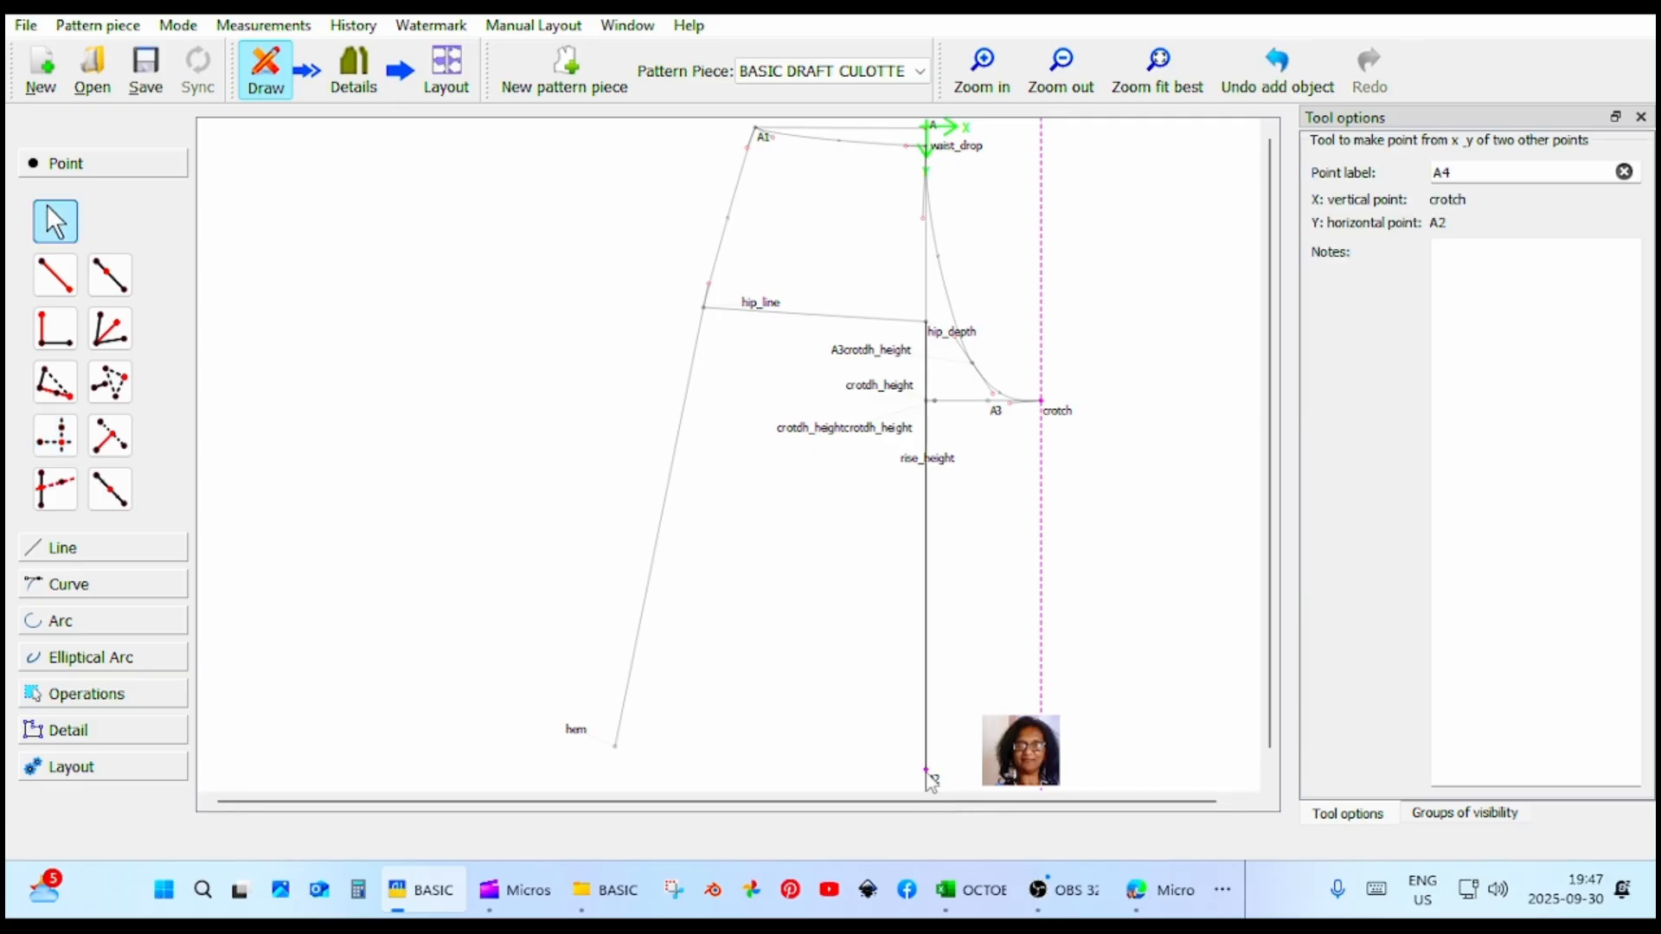
Place a point at distance and angle straight down from crotch to the level of A2, about 42.05 cm at about 270°.
click(62, 275)
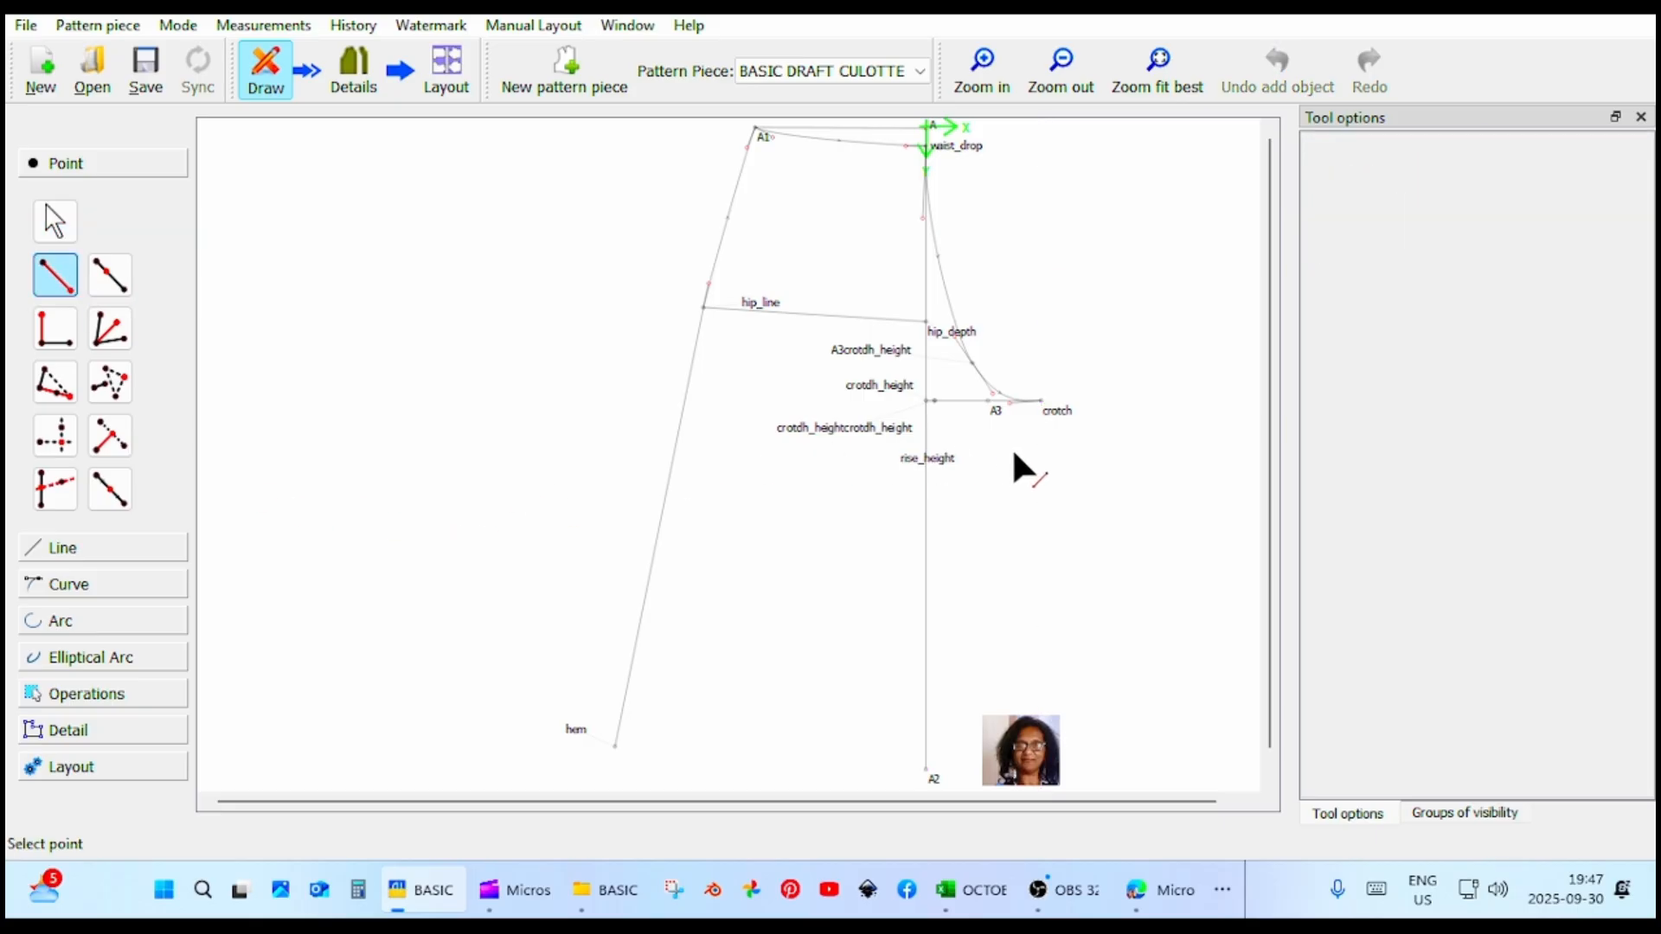
click(1066, 413)
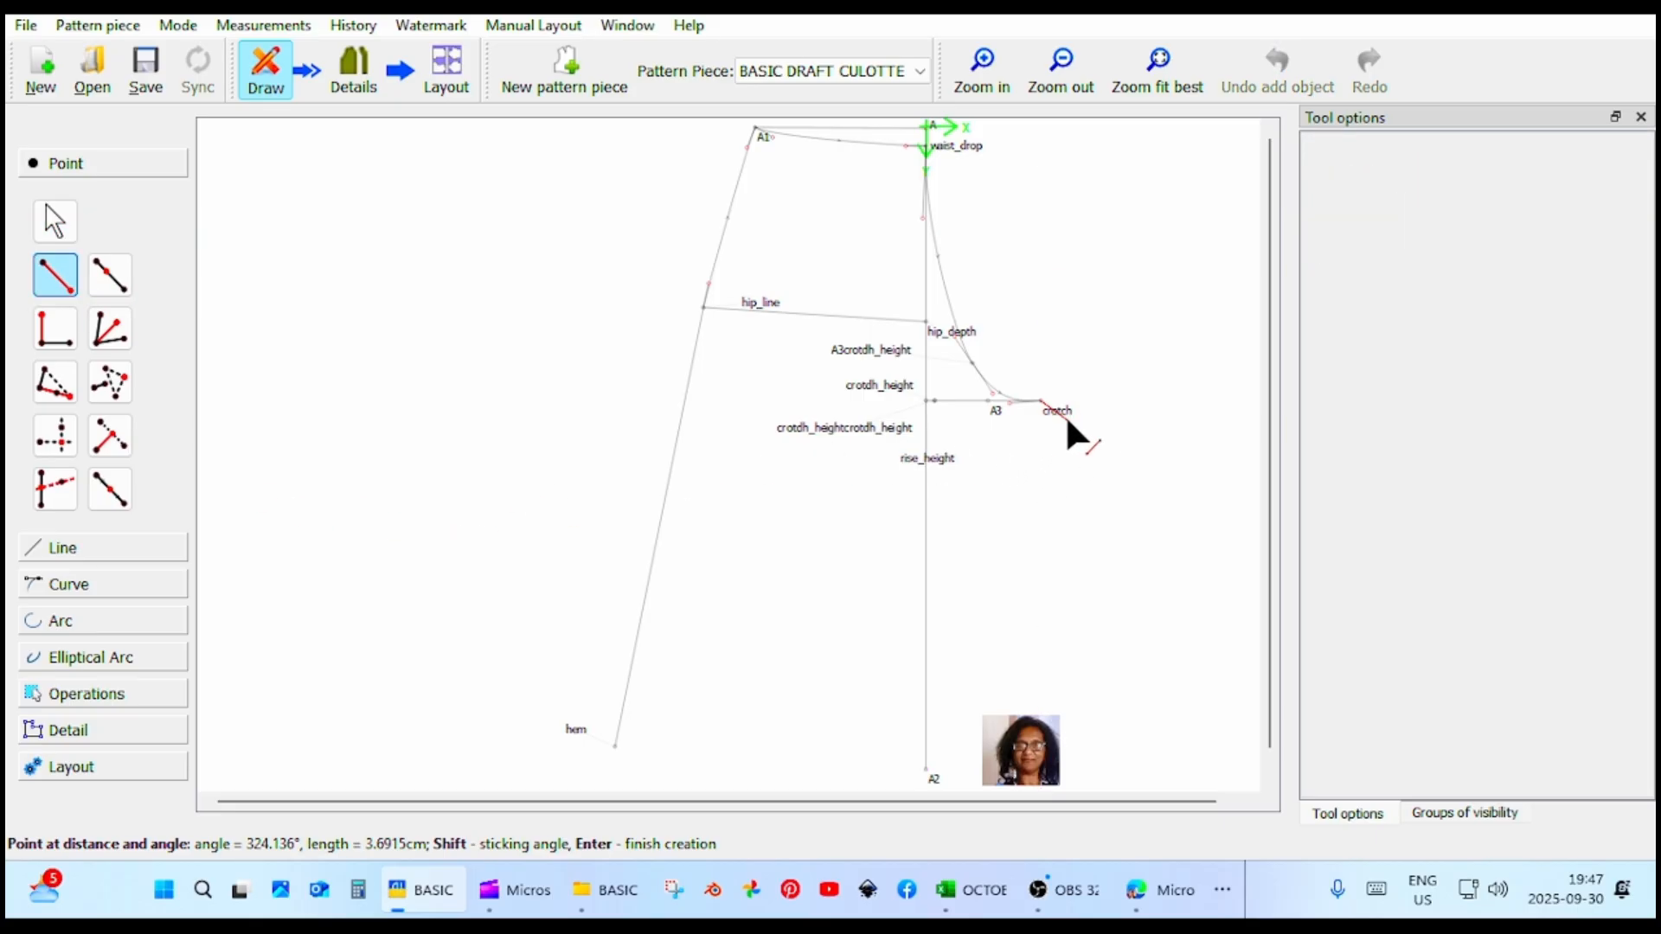
click(1045, 780)
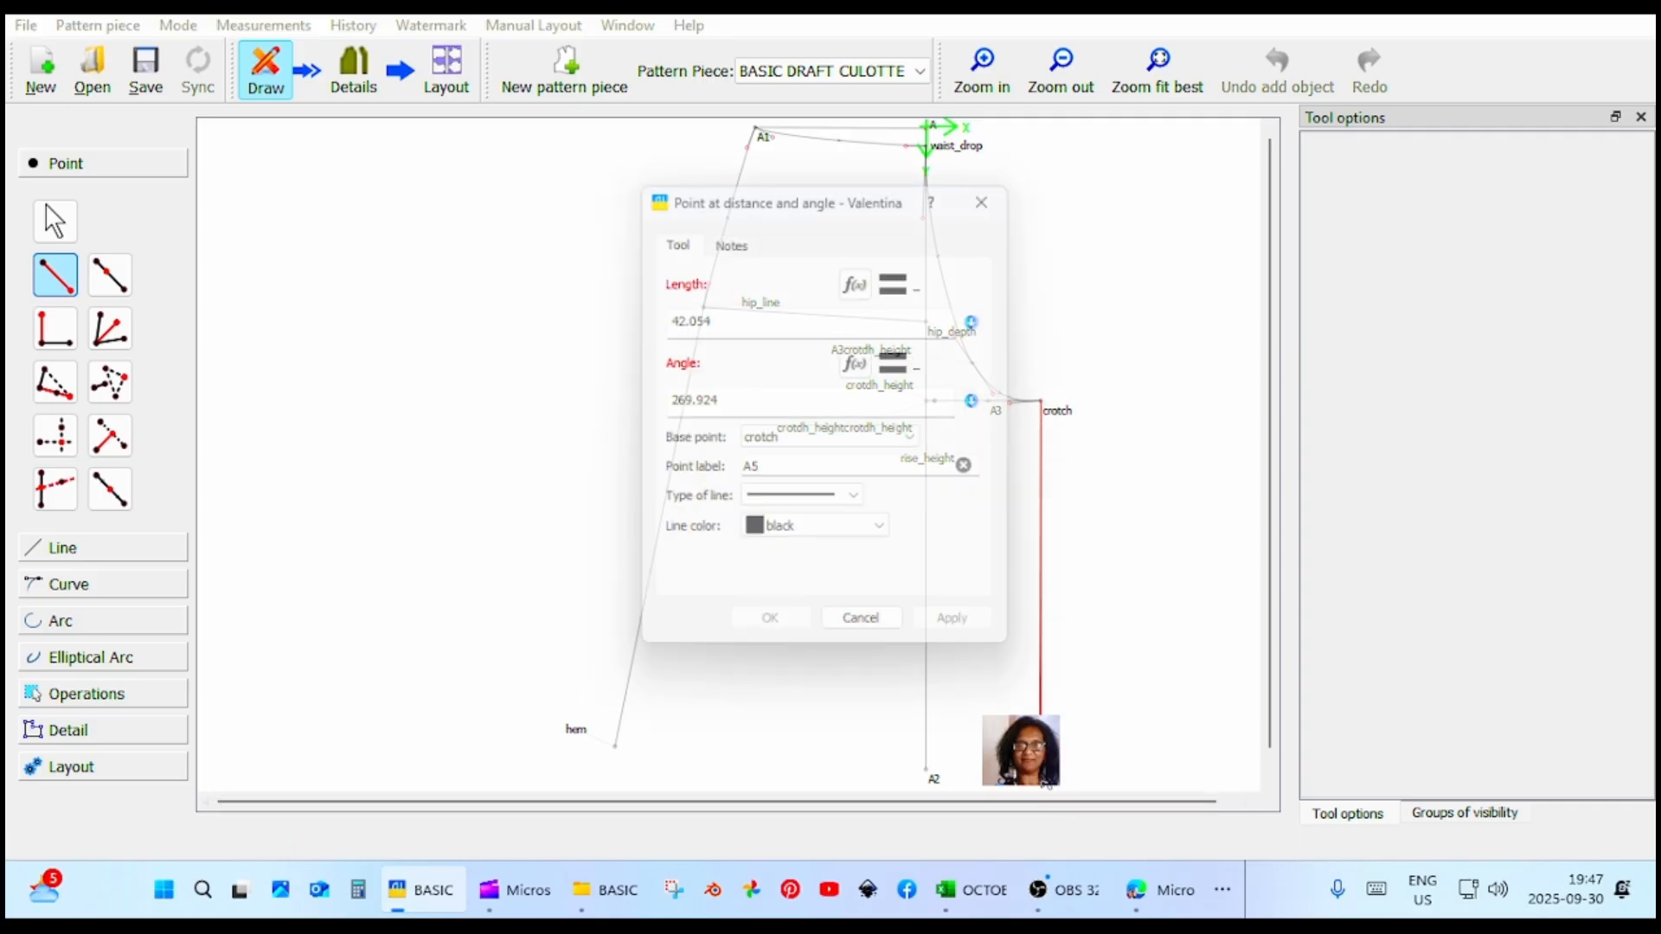
click(968, 637)
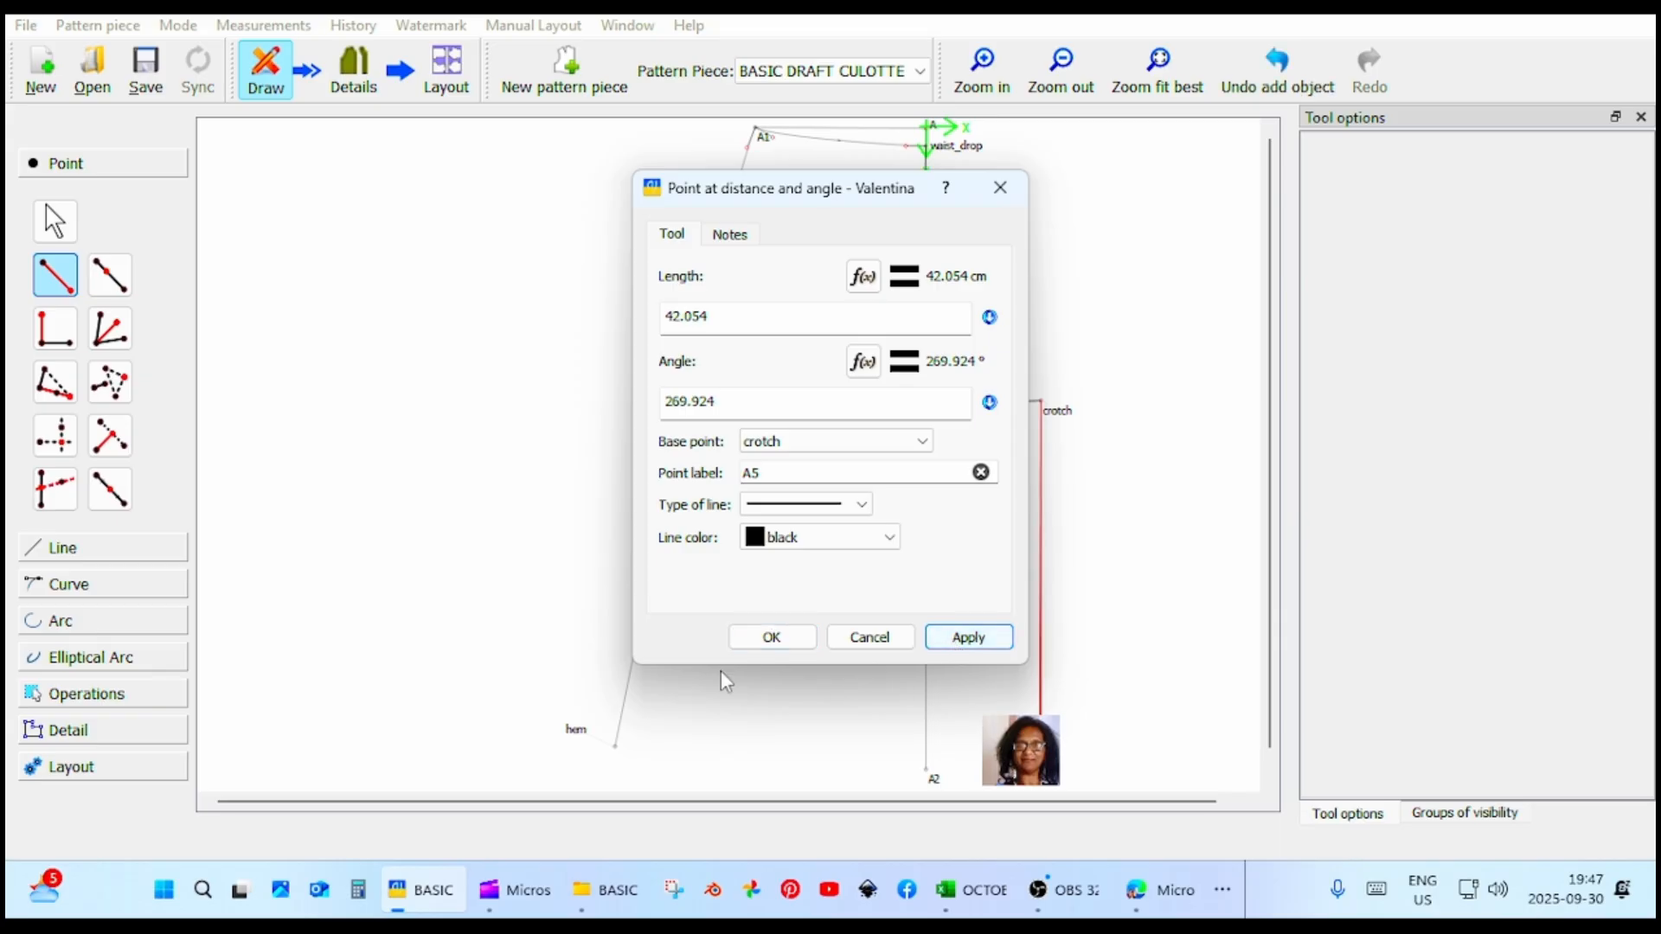
click(772, 638)
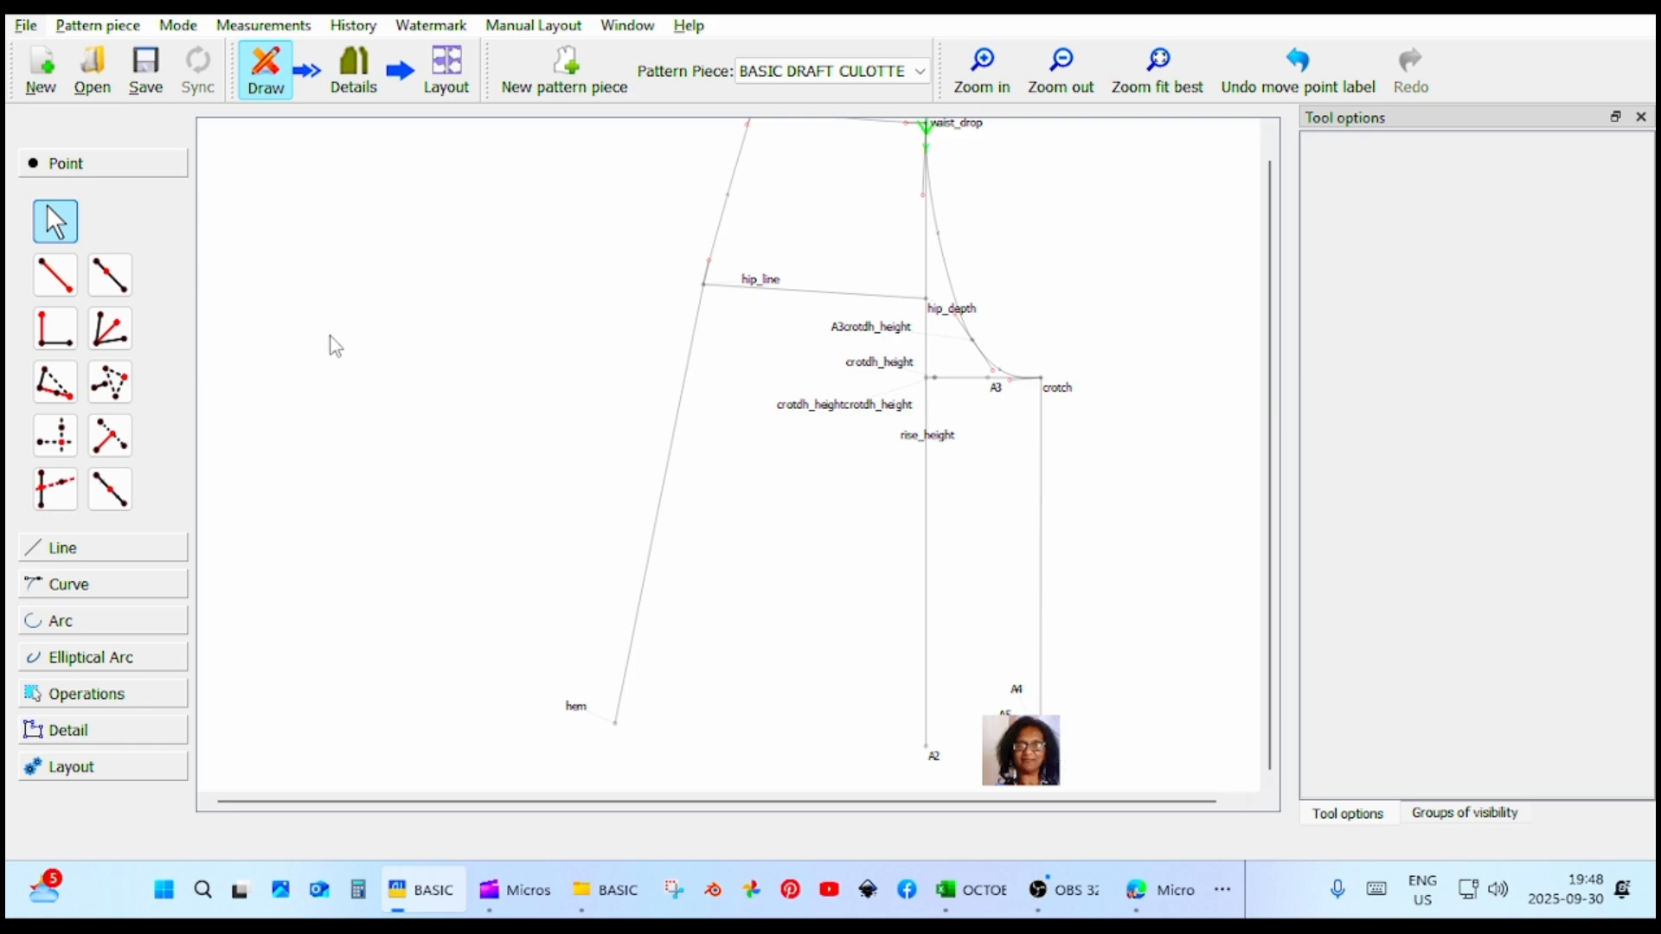
Place a point 2.5 cm from A5 at an angle of 0° to widen the inner leg at the hem.
click(55, 275)
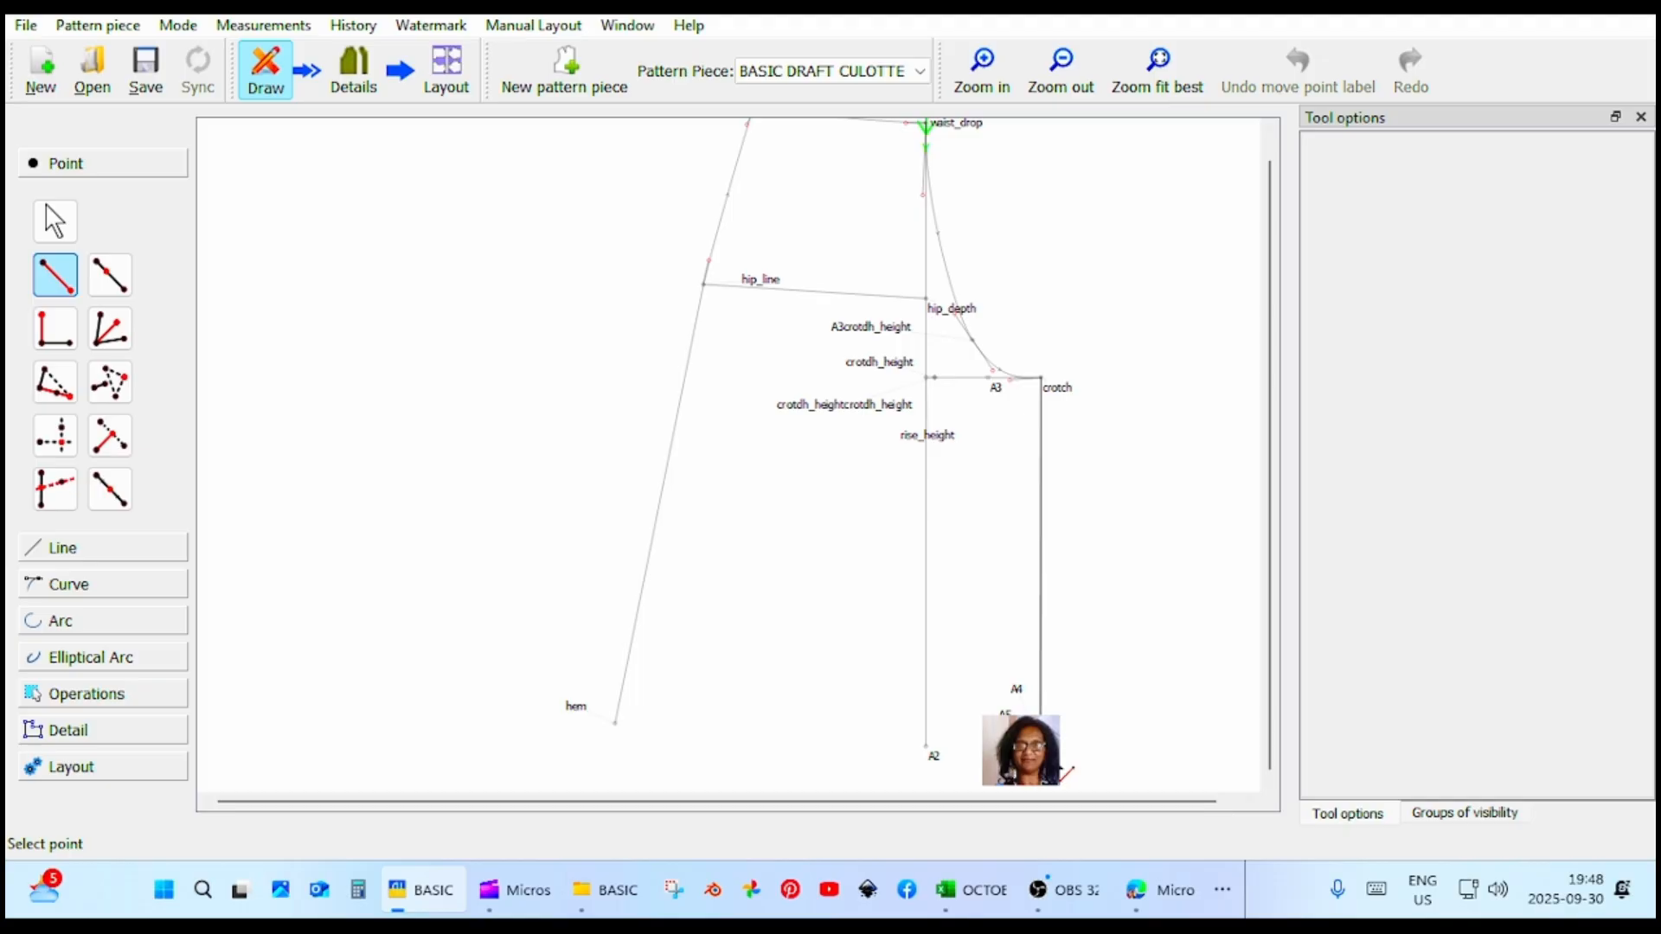
click(1059, 749)
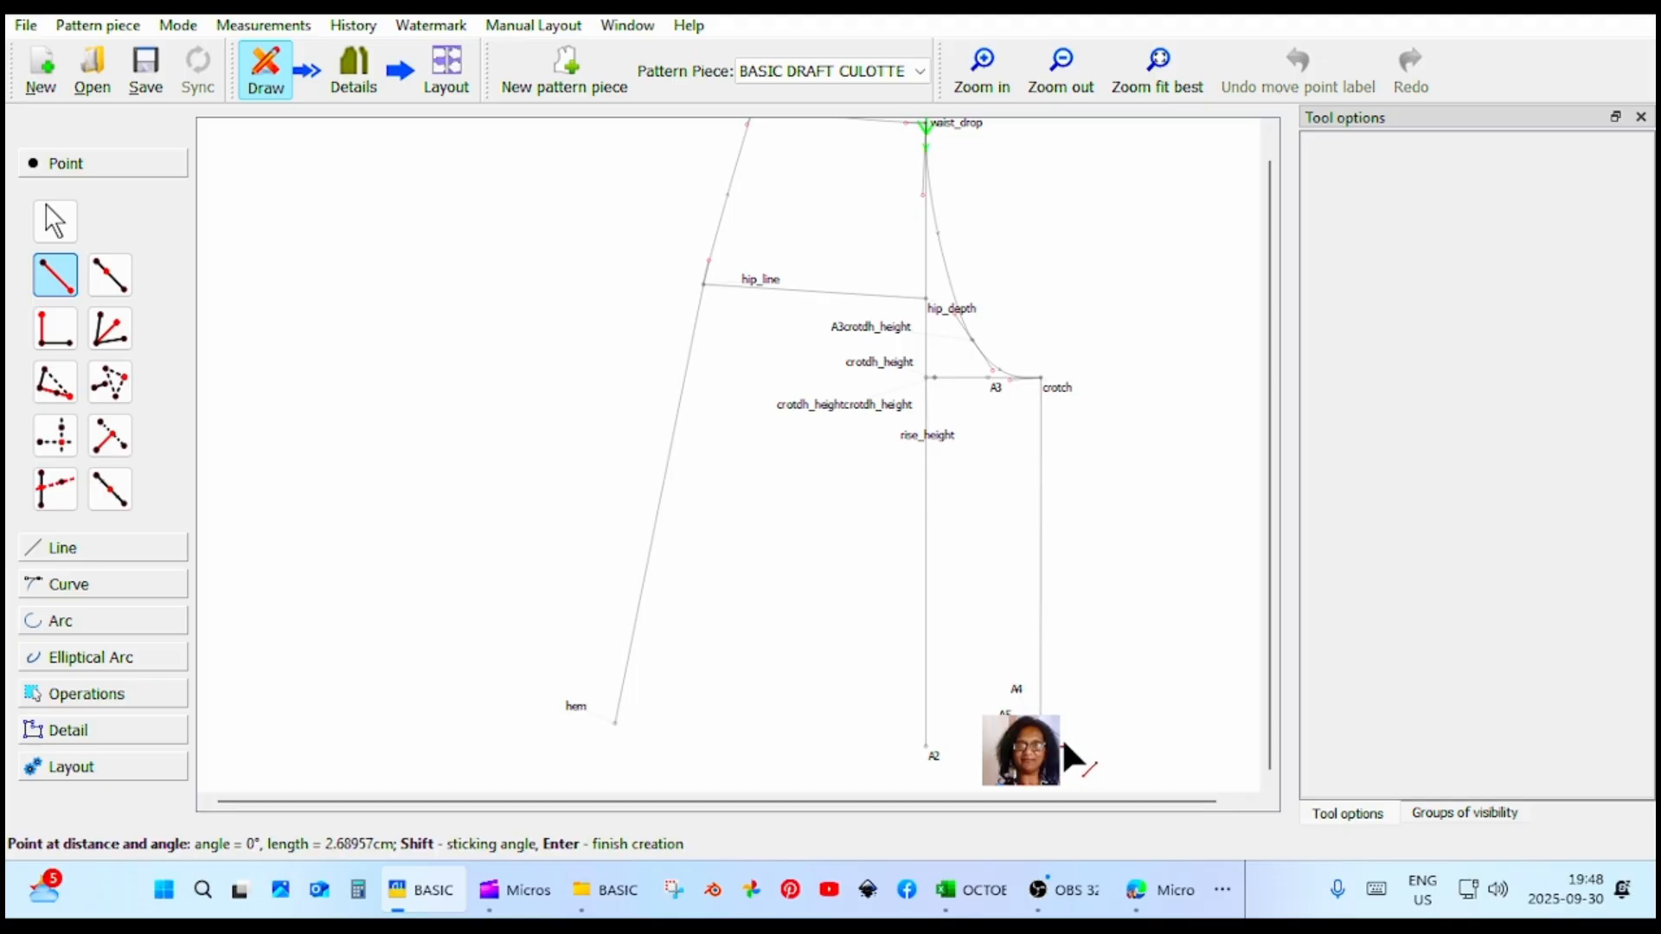
click(1070, 747)
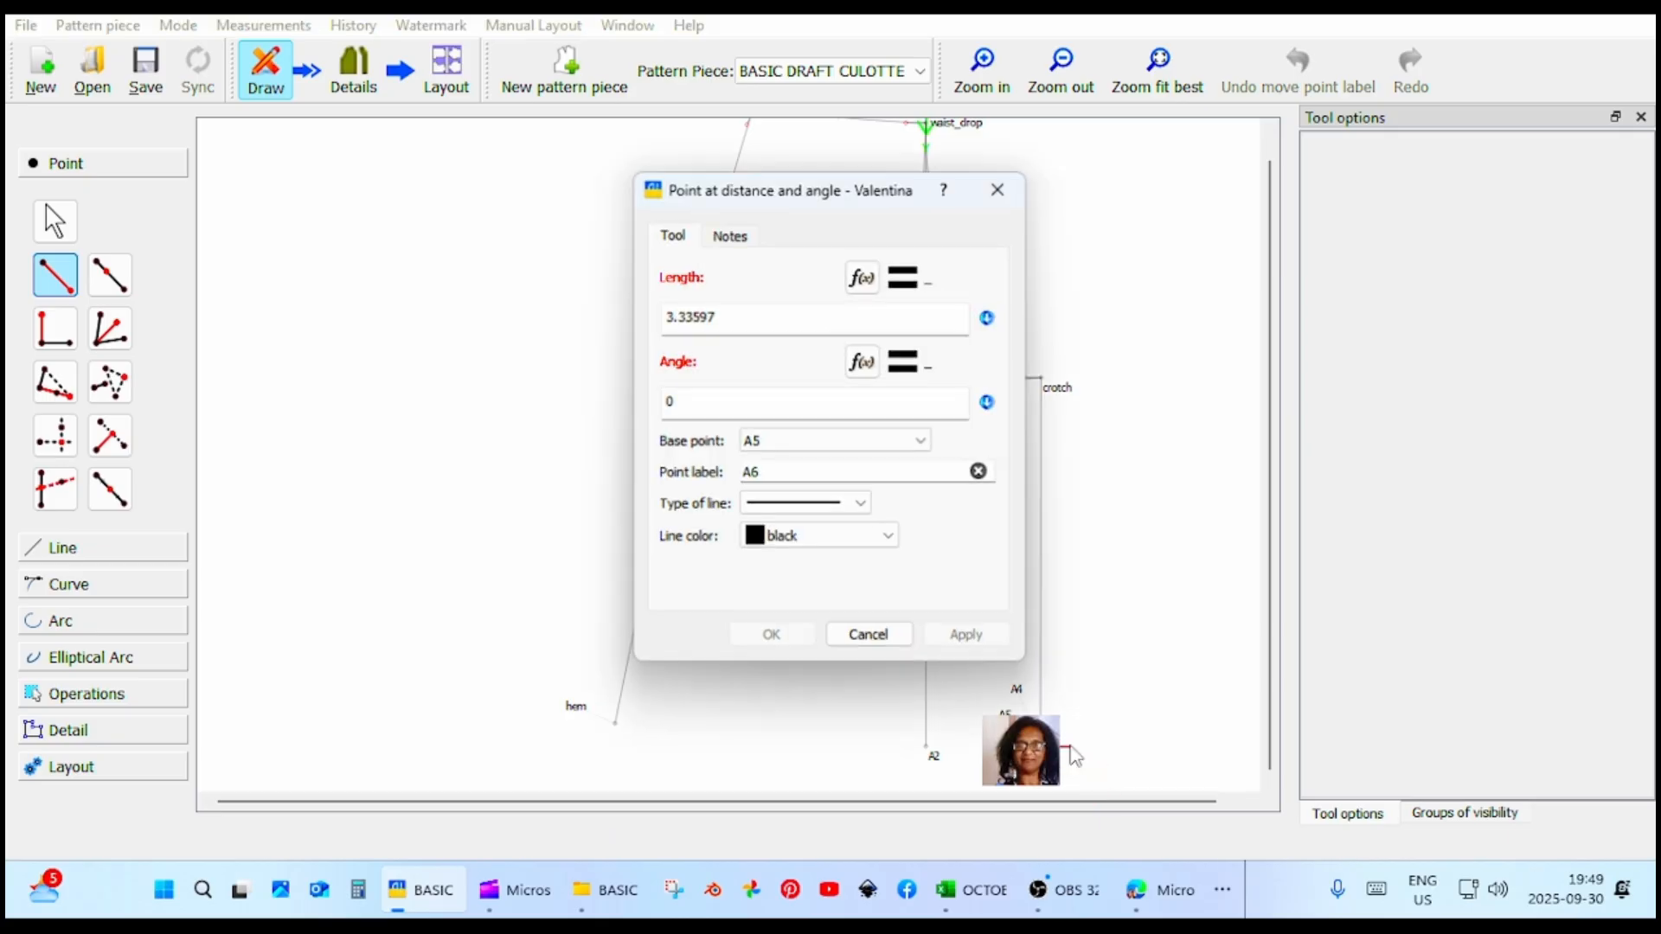
click(729, 319)
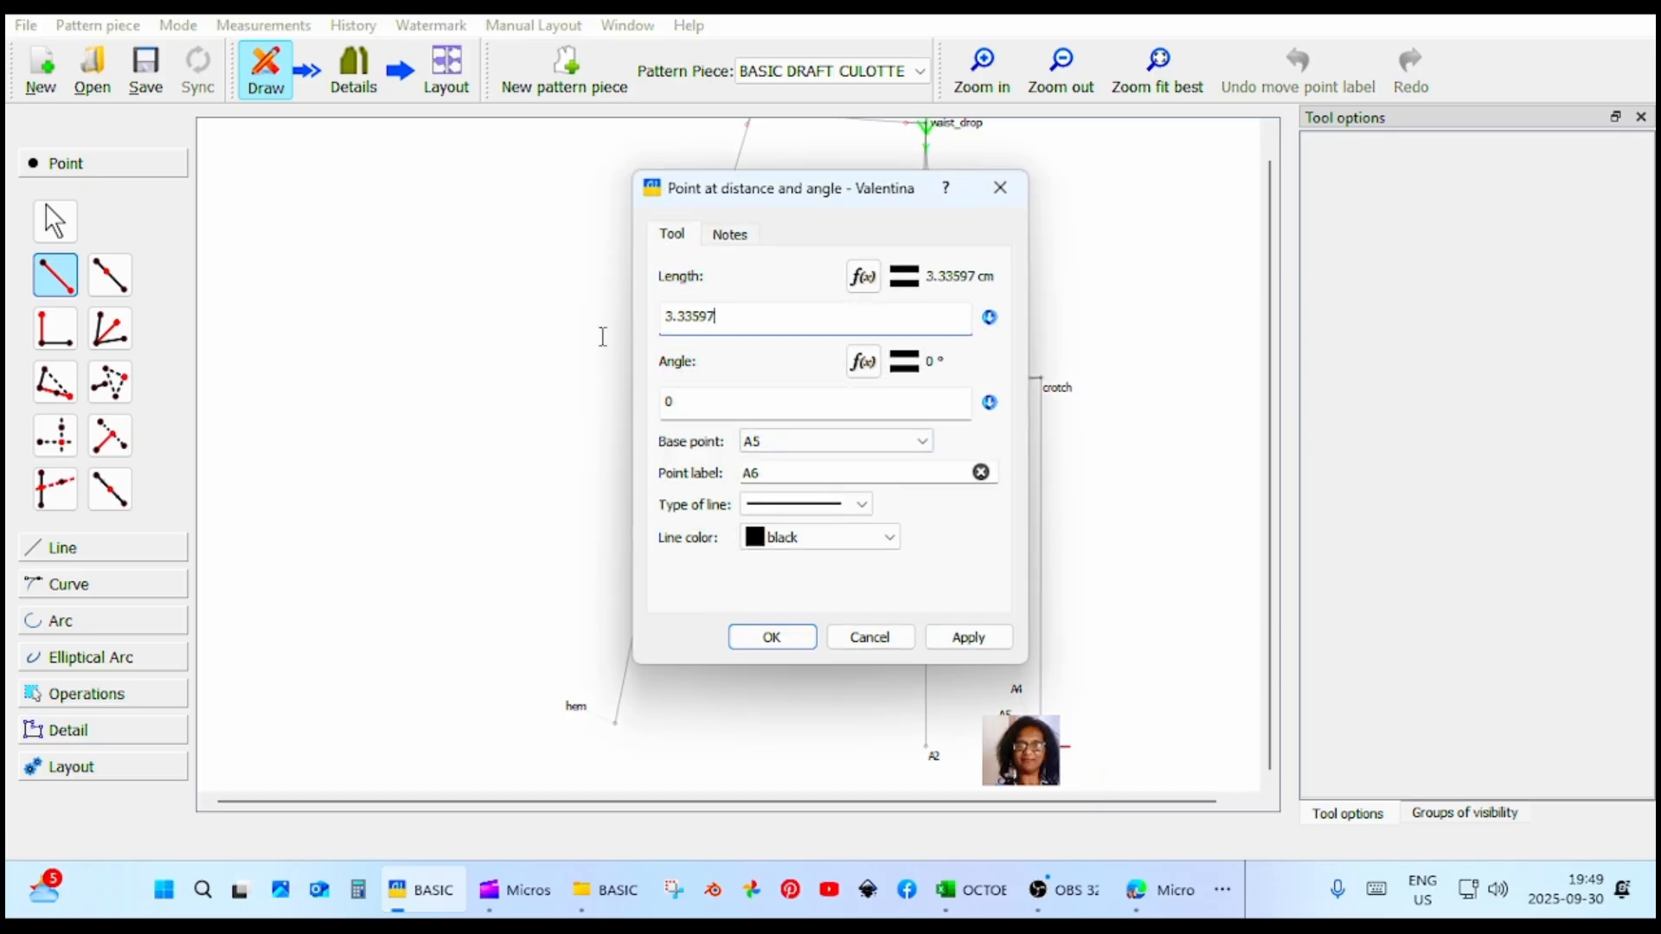
key(ctrl+a)
text(2.5)
click(995, 642)
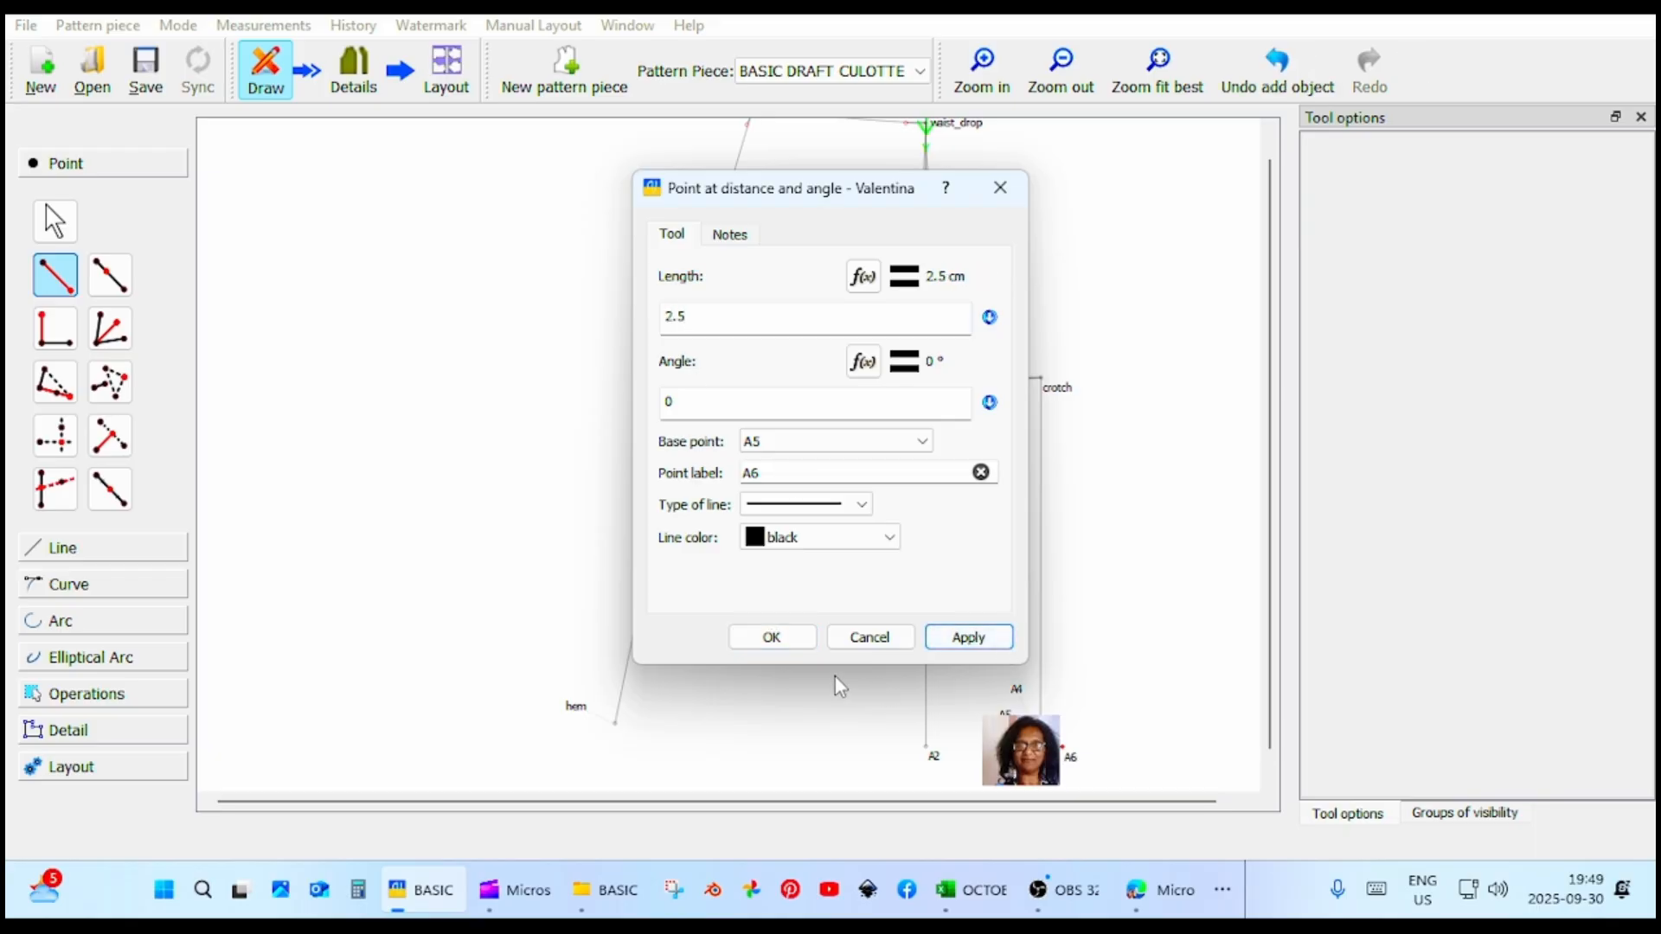
click(767, 637)
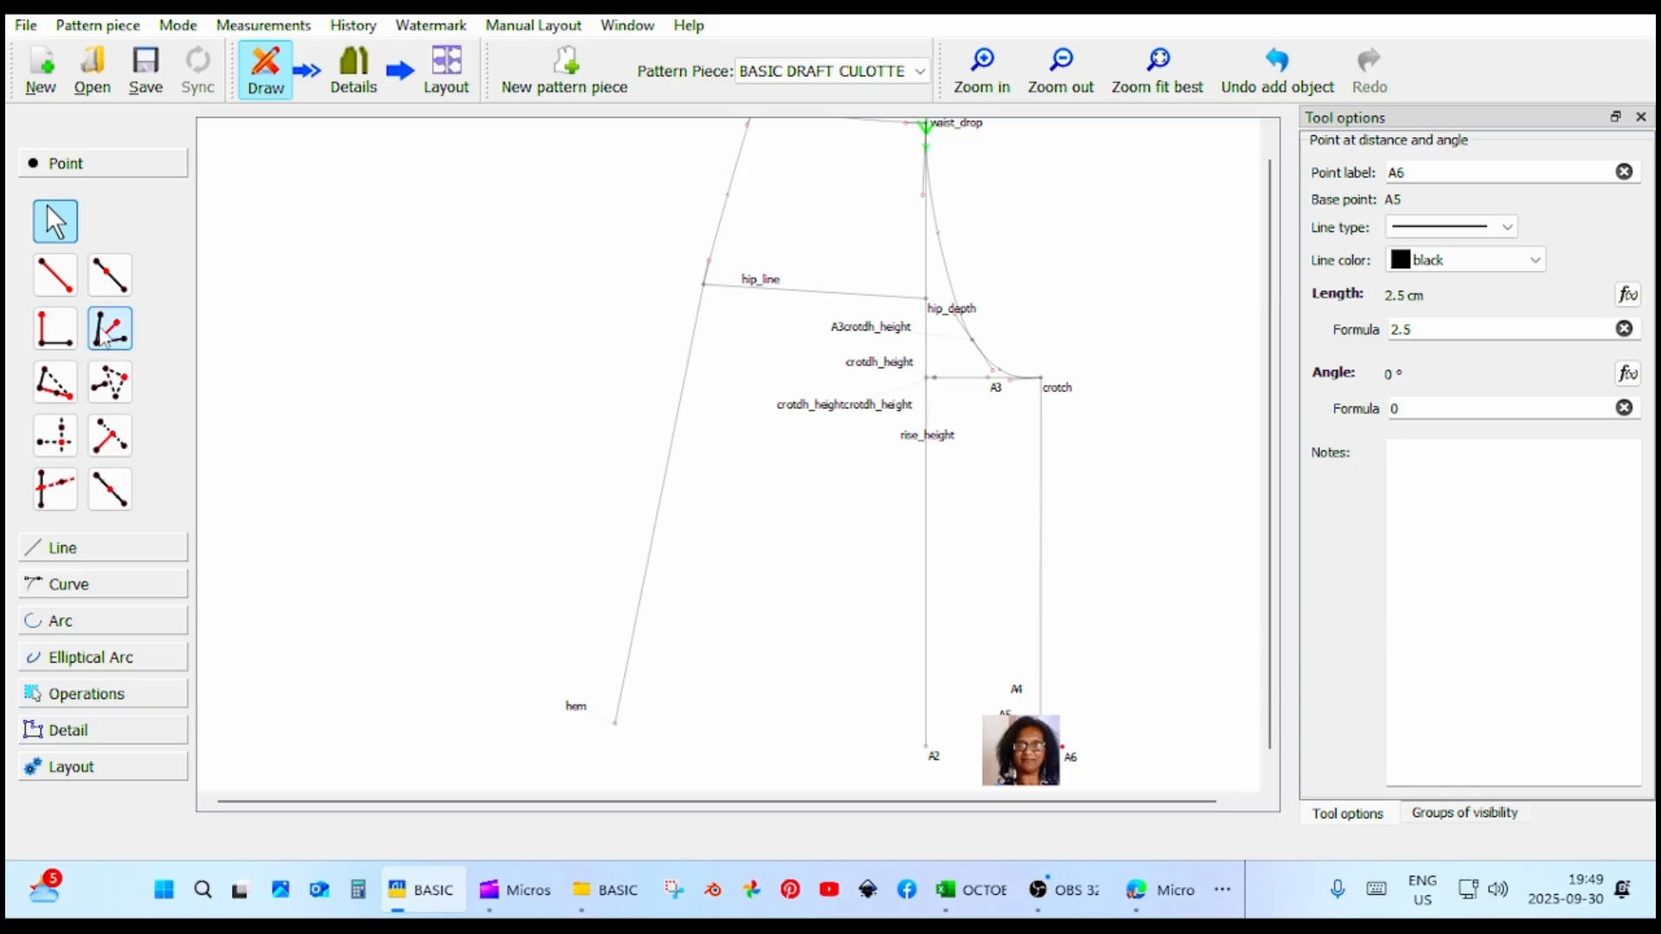
click(66, 287)
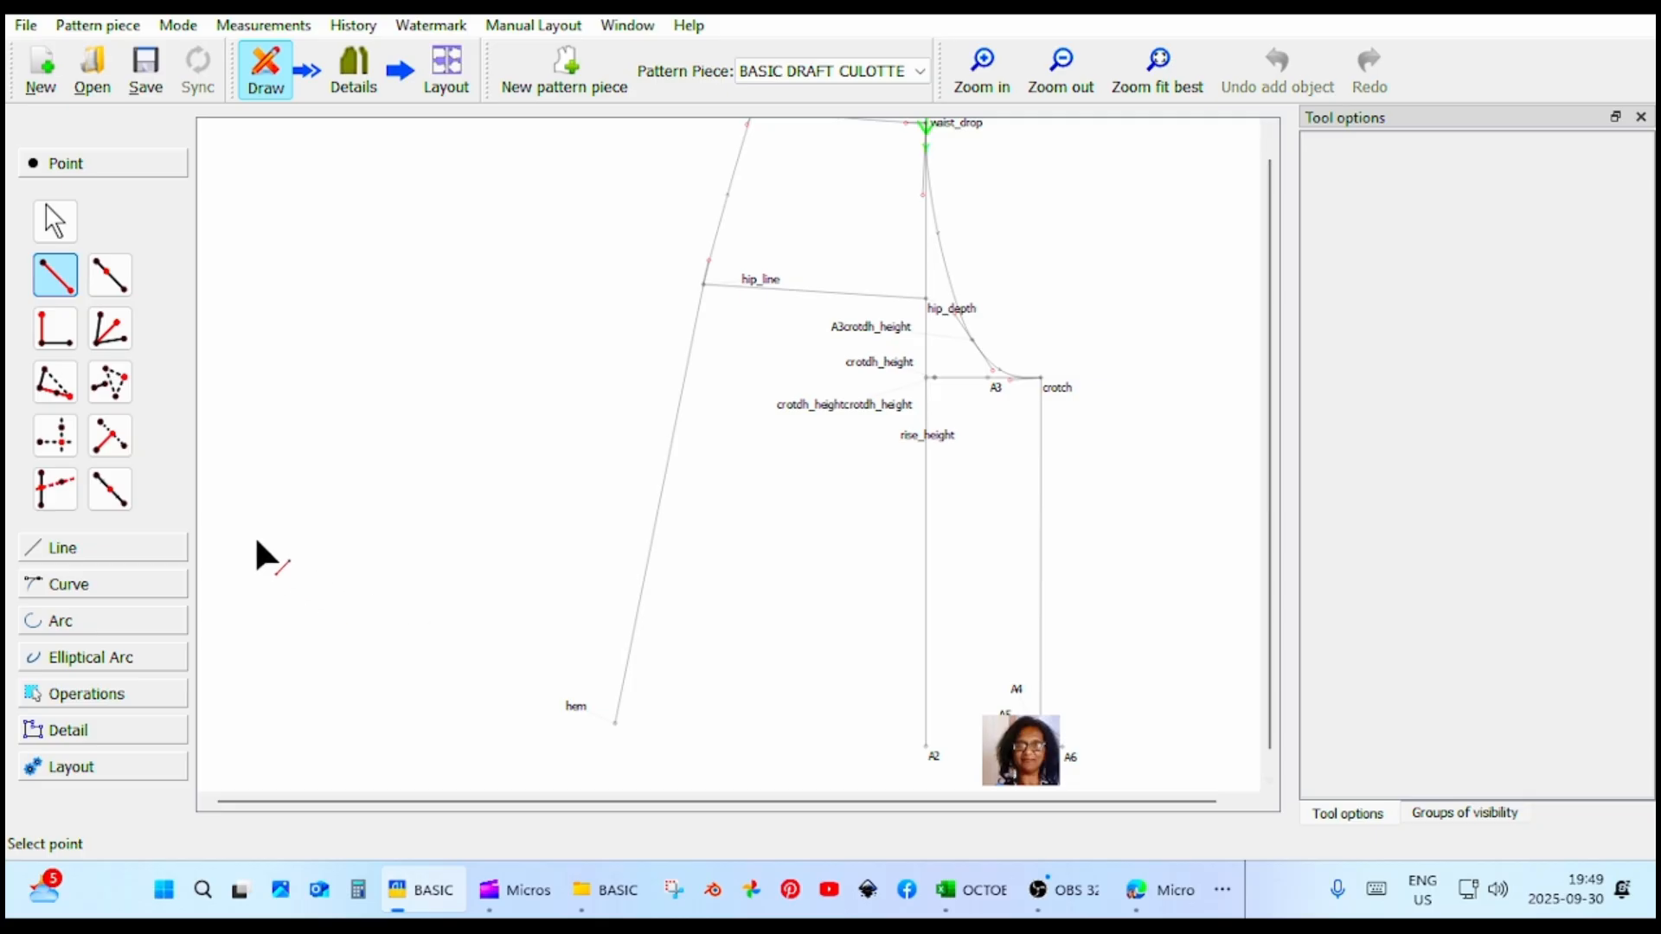
click(56, 436)
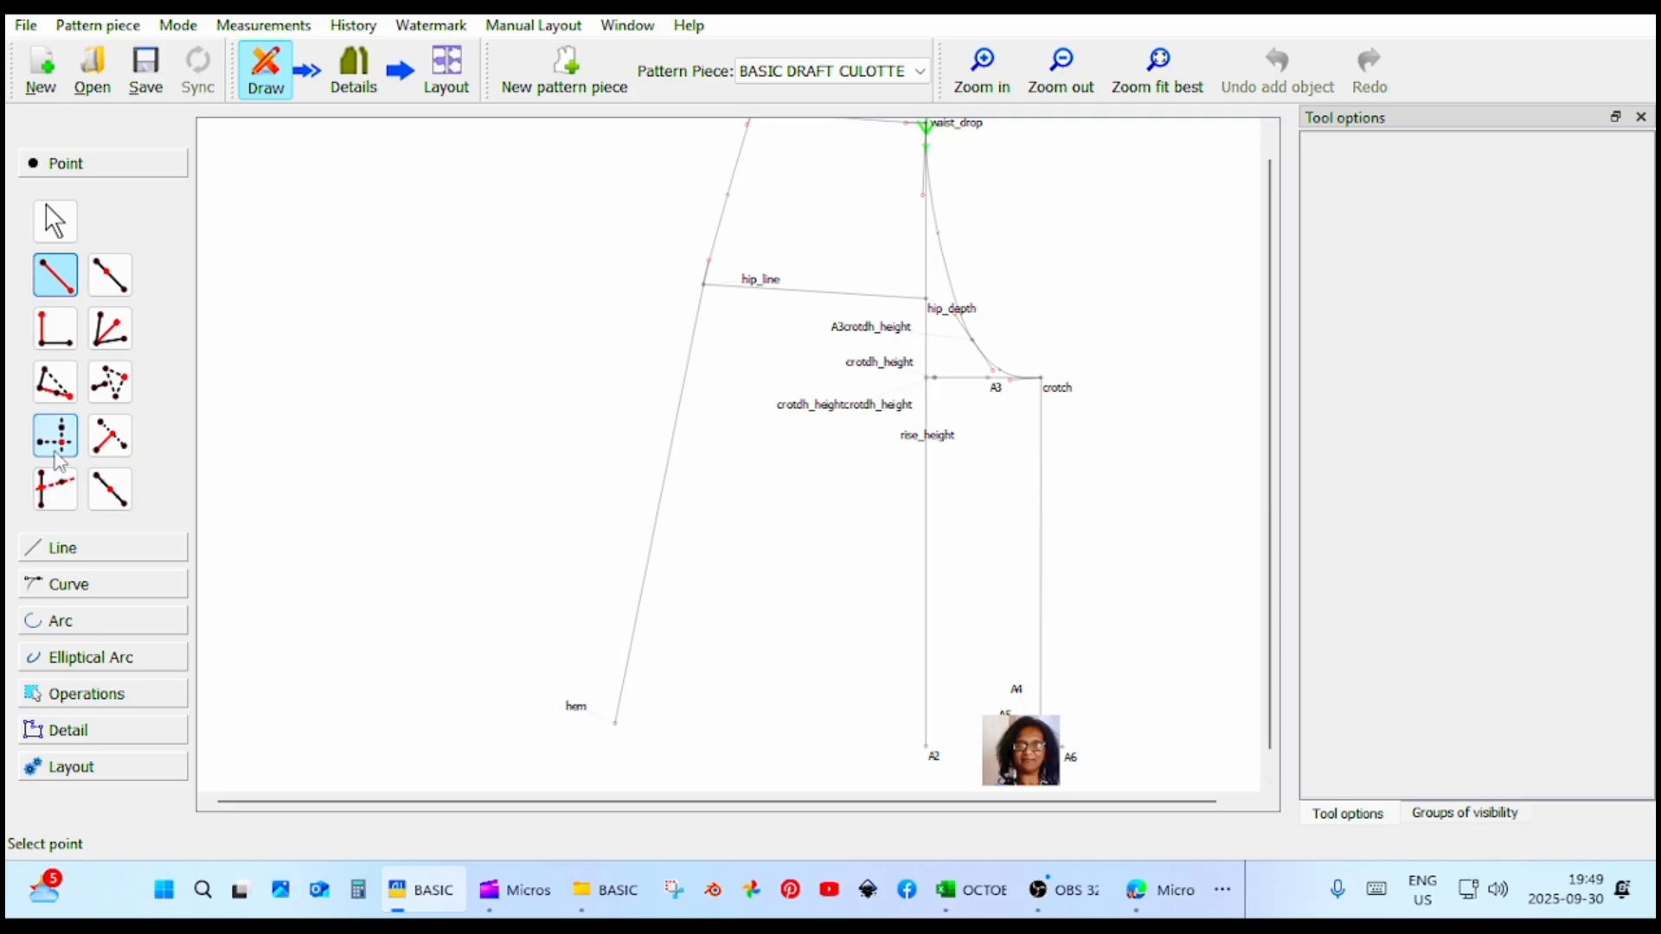
click(1057, 387)
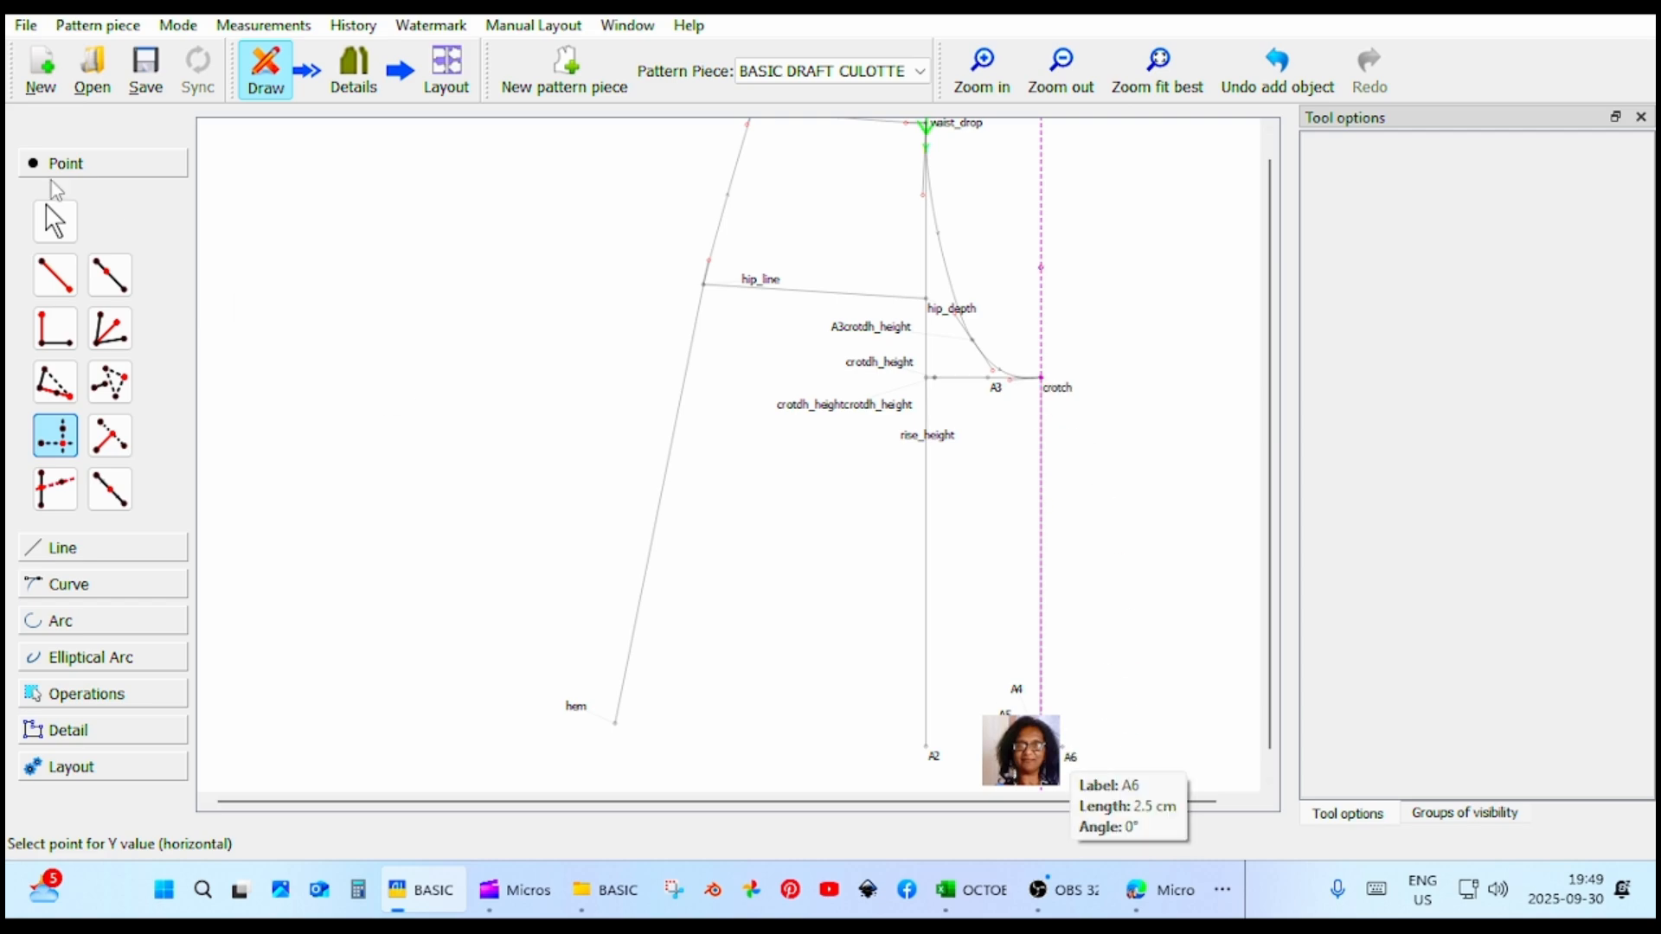
click(49, 216)
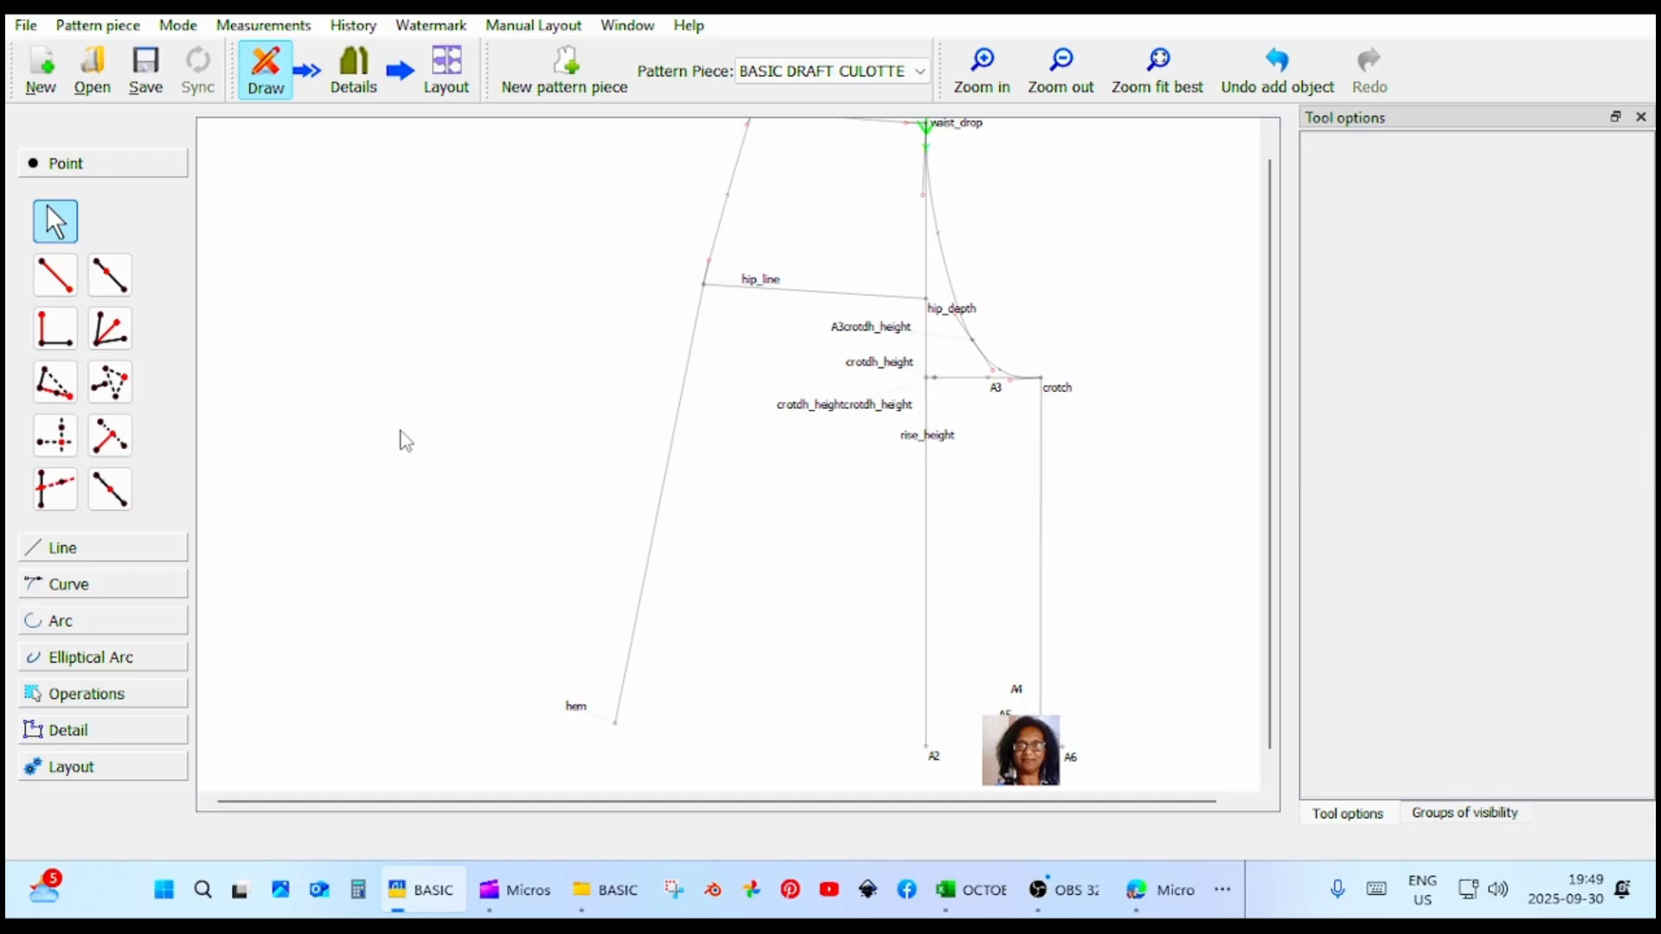
Try to place a point at distance and angle from crotch down to A6, about 42.12 cm at about 273.3°.
click(68, 278)
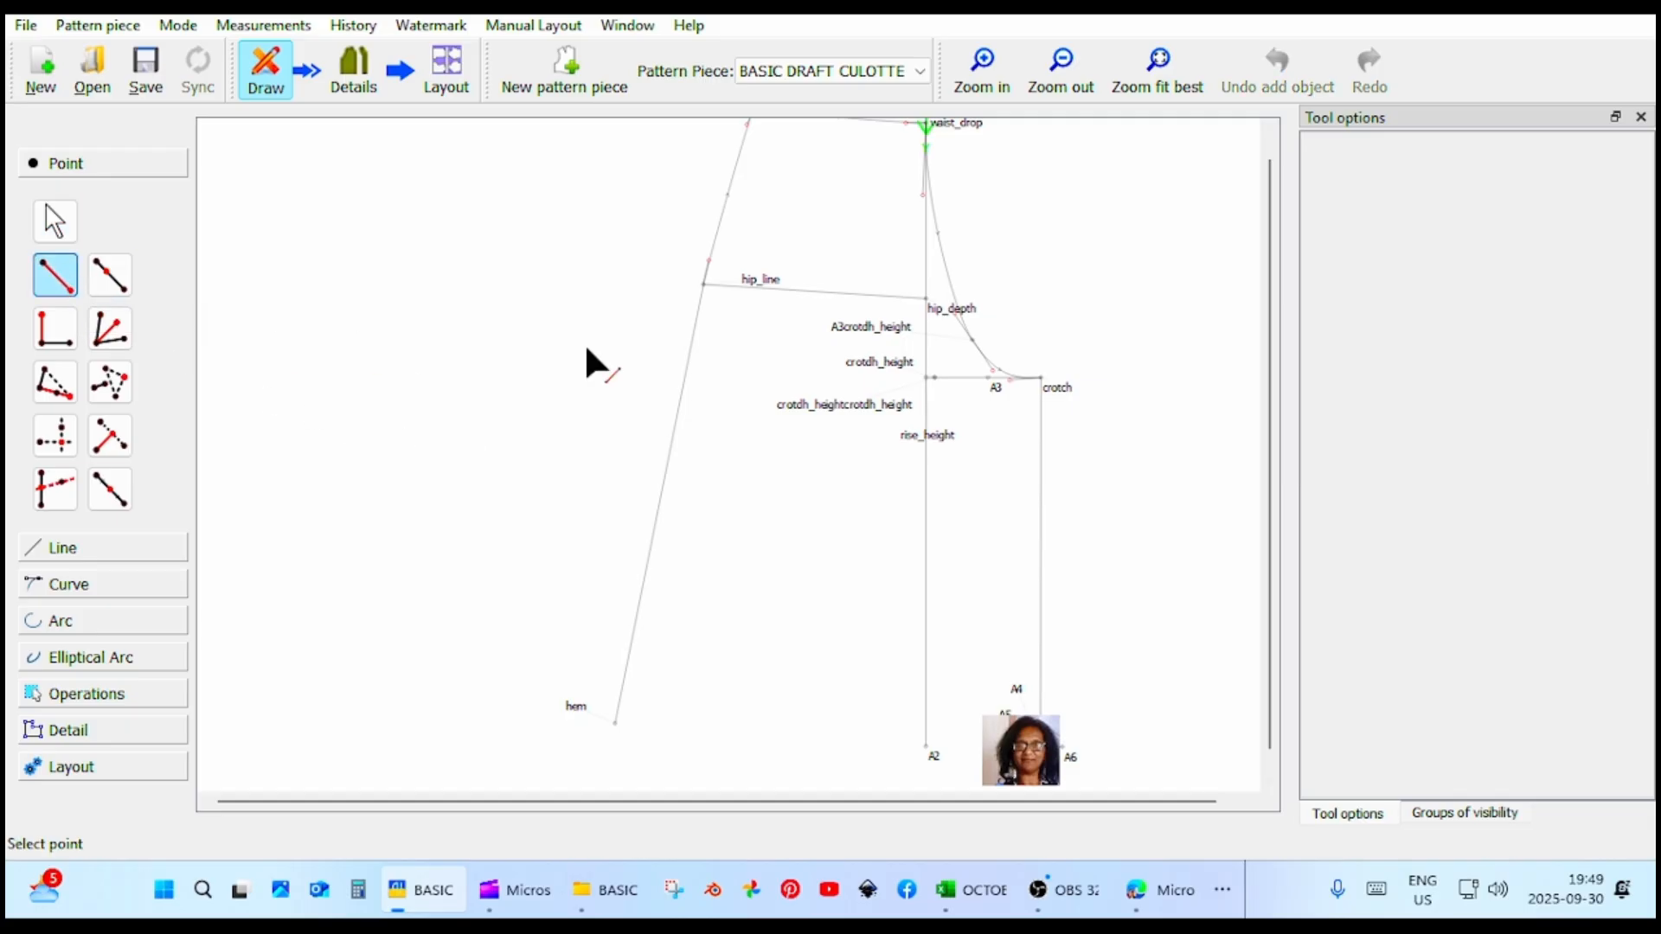
click(1050, 388)
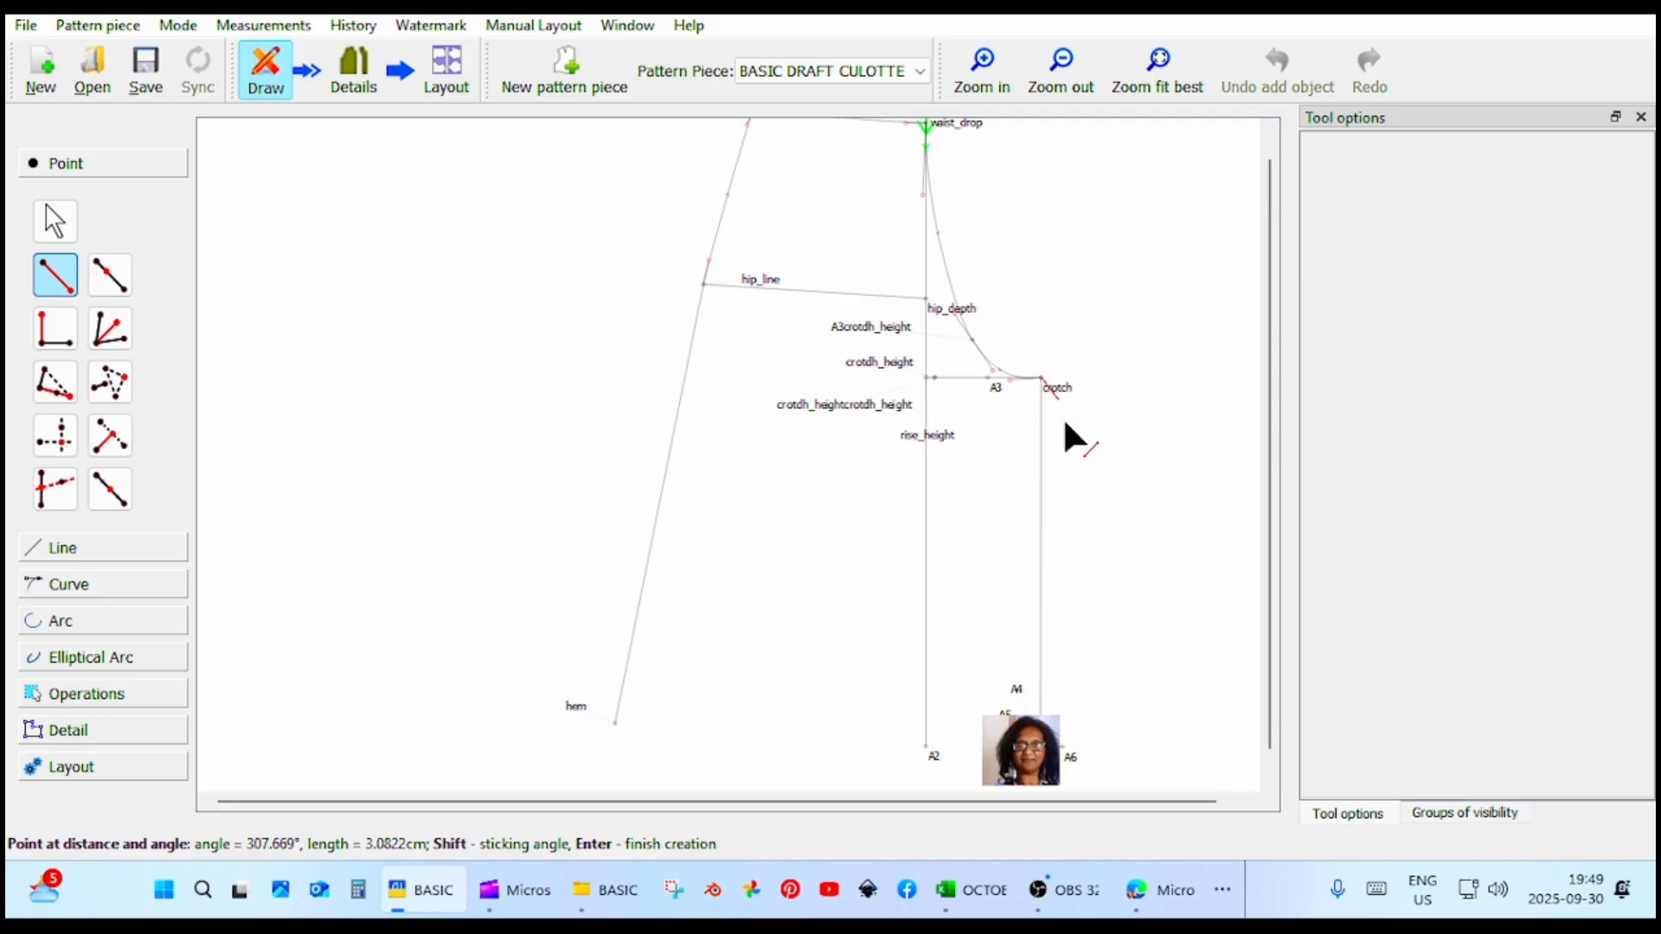
click(1064, 750)
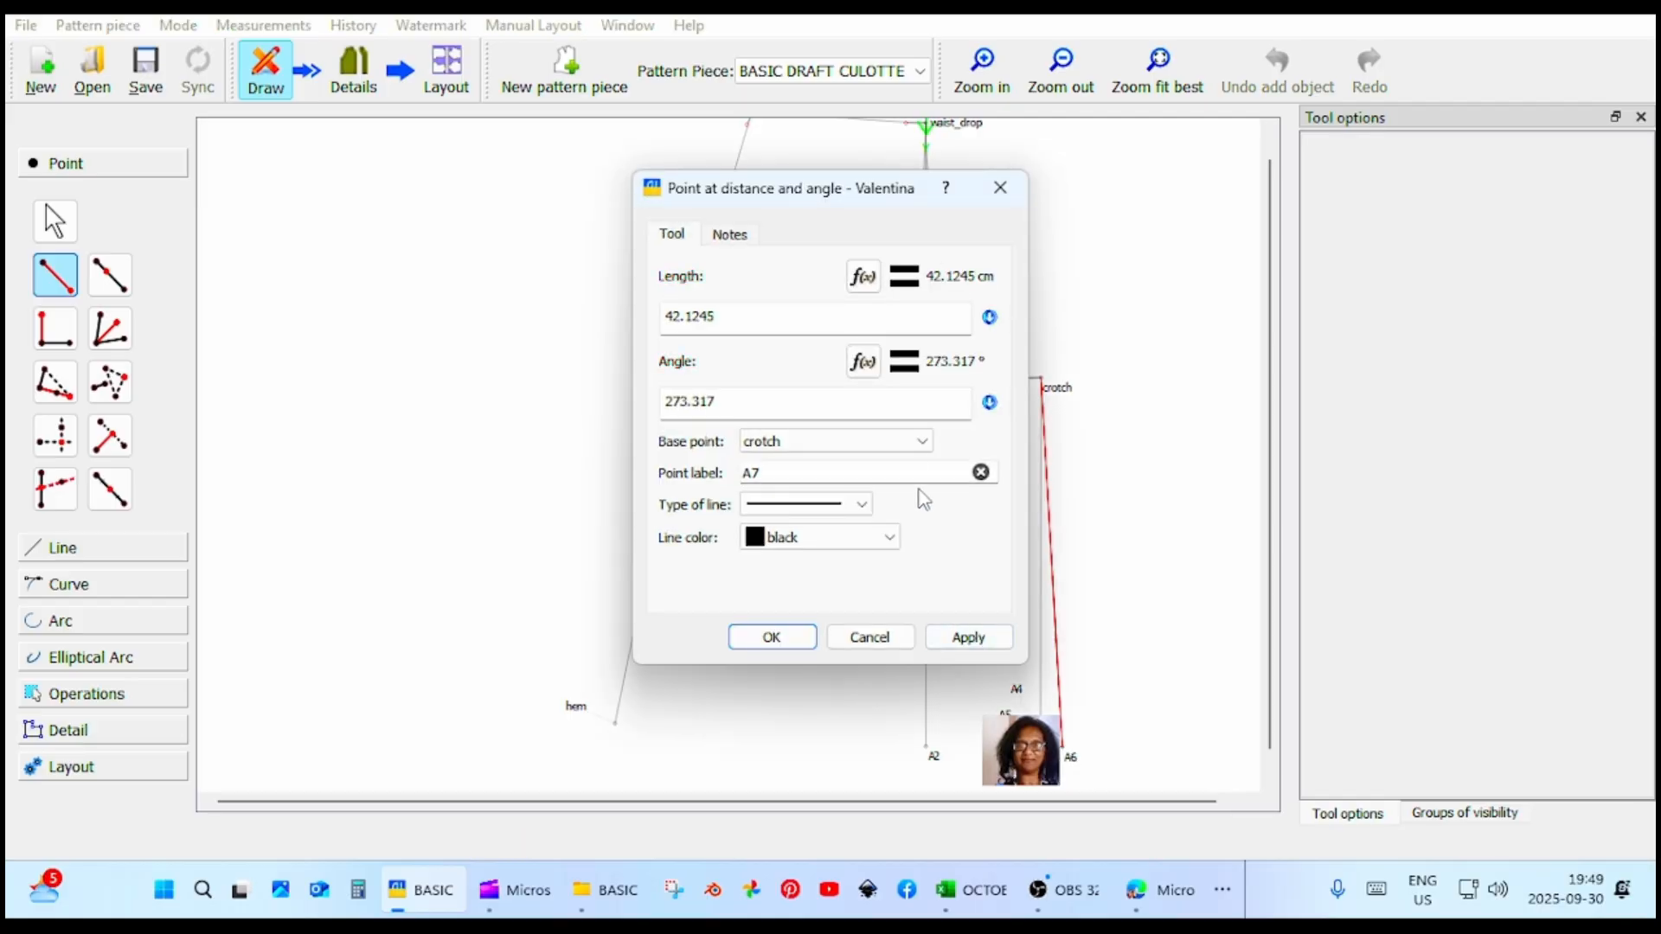
click(789, 444)
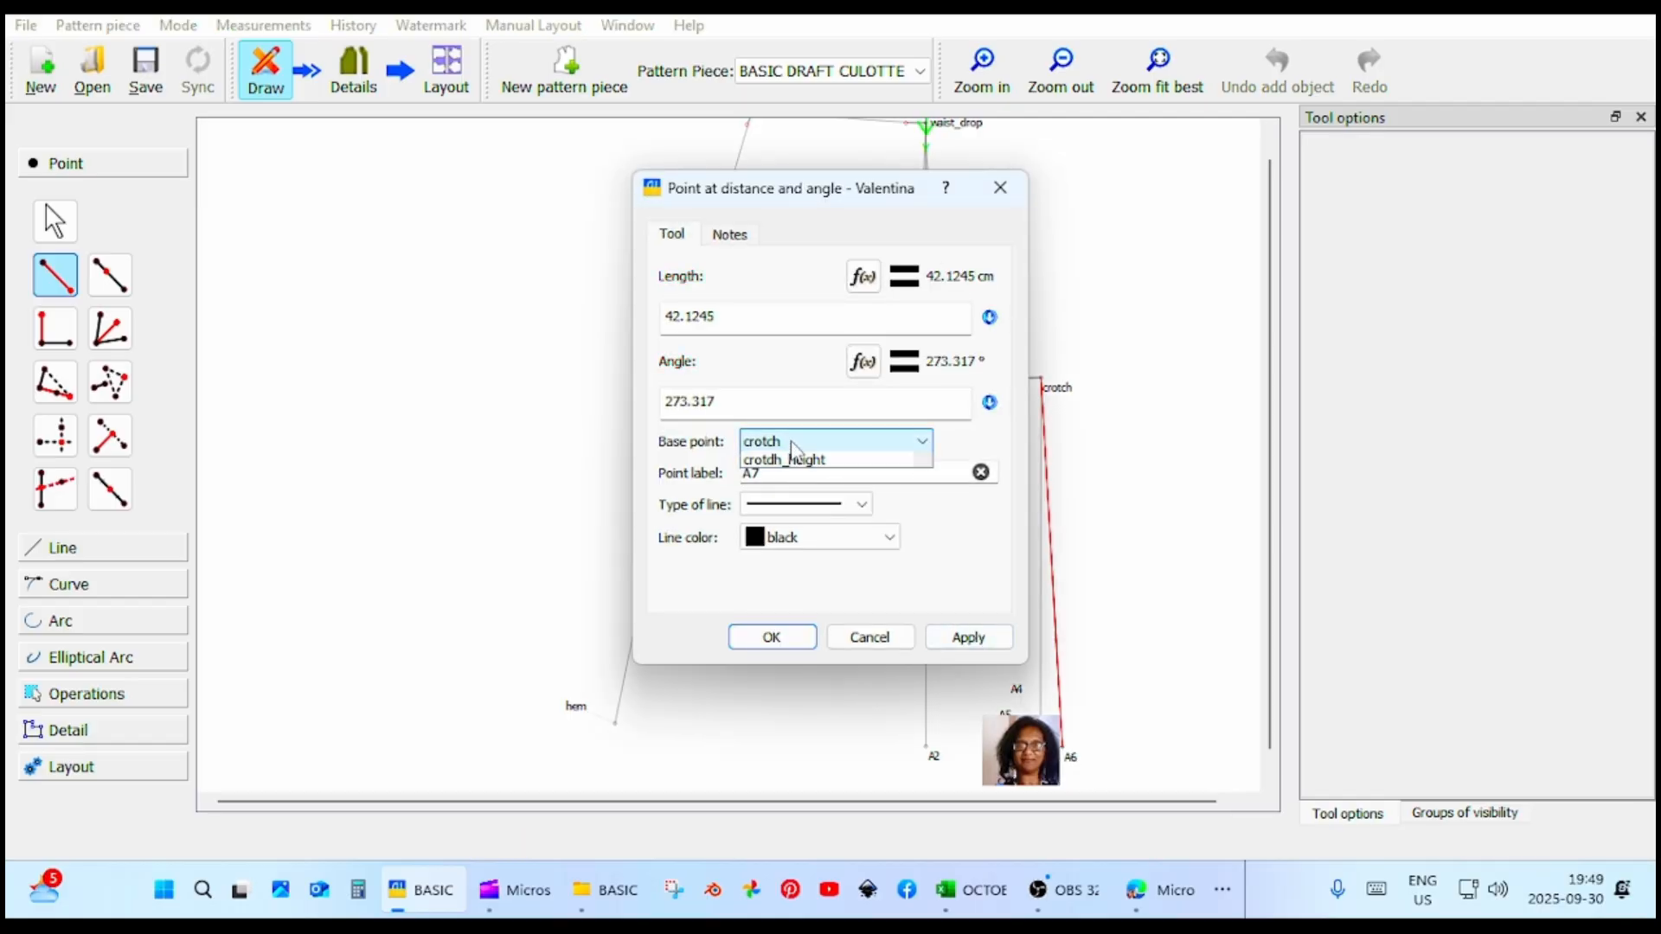
click(790, 444)
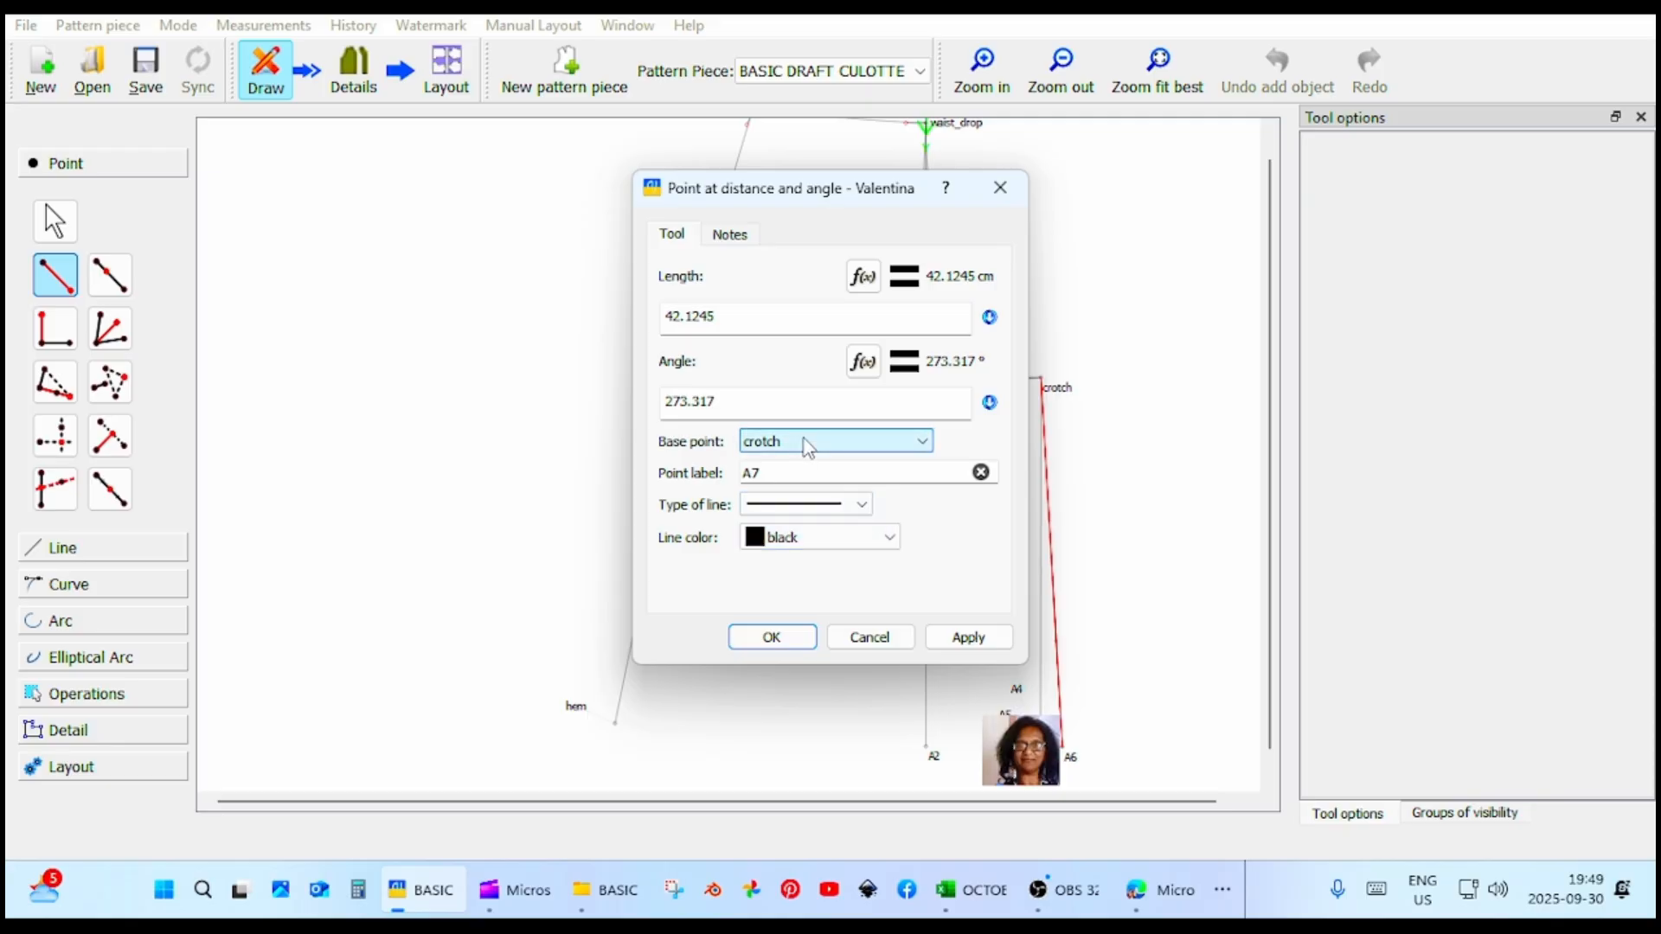
click(802, 472)
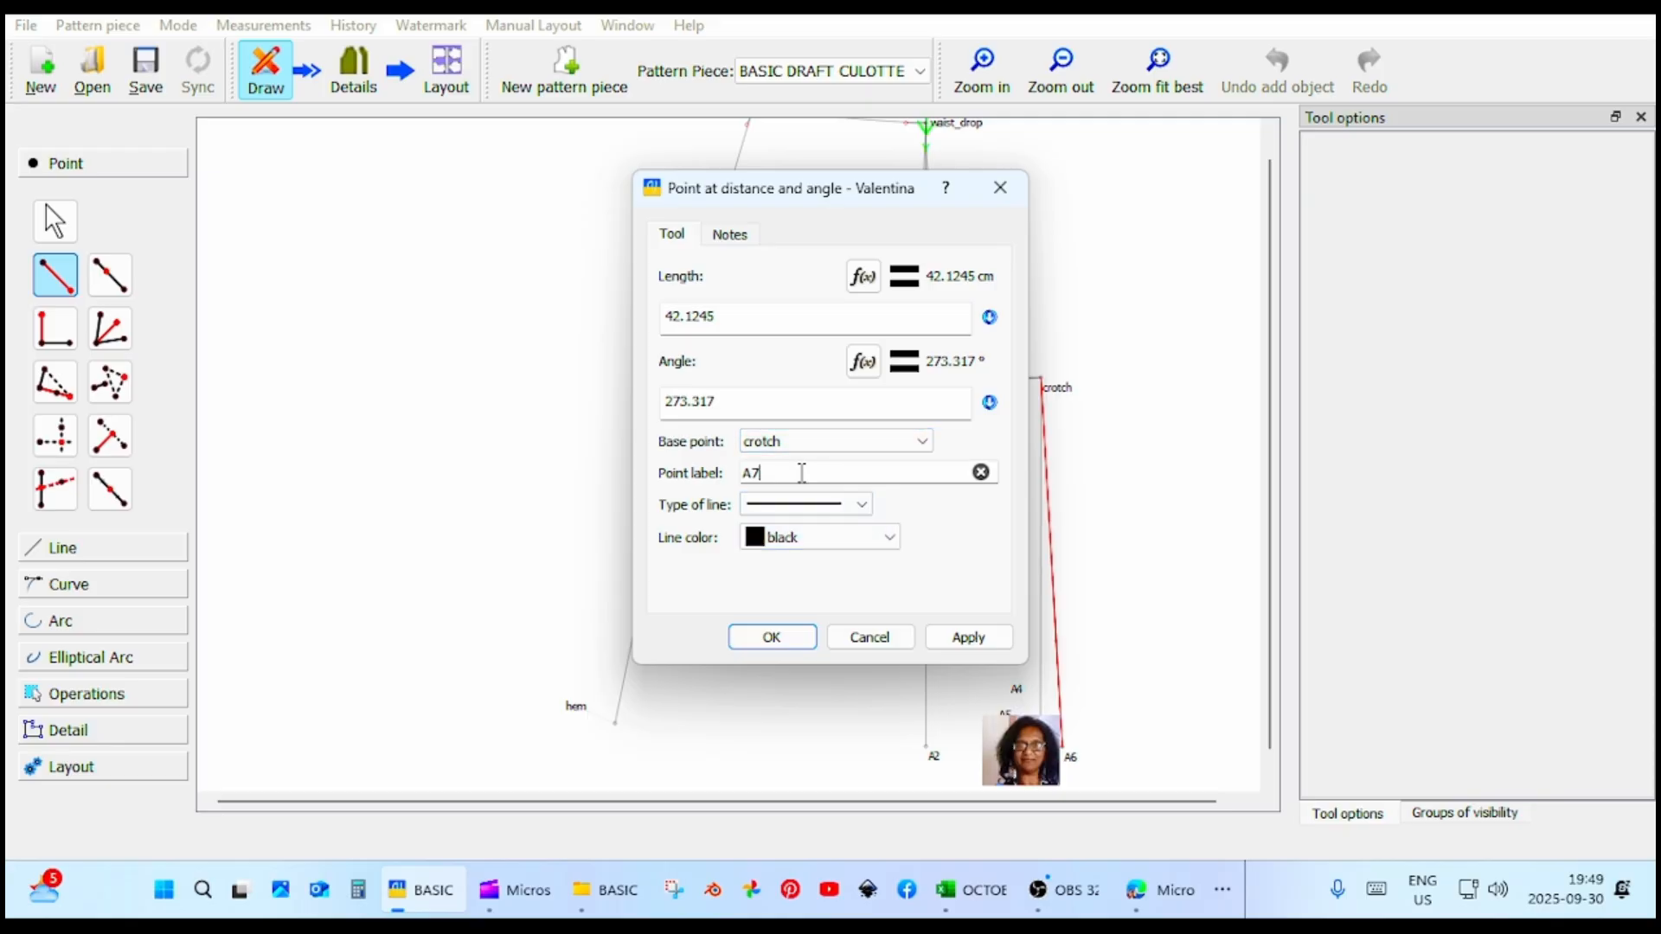
key(Return)
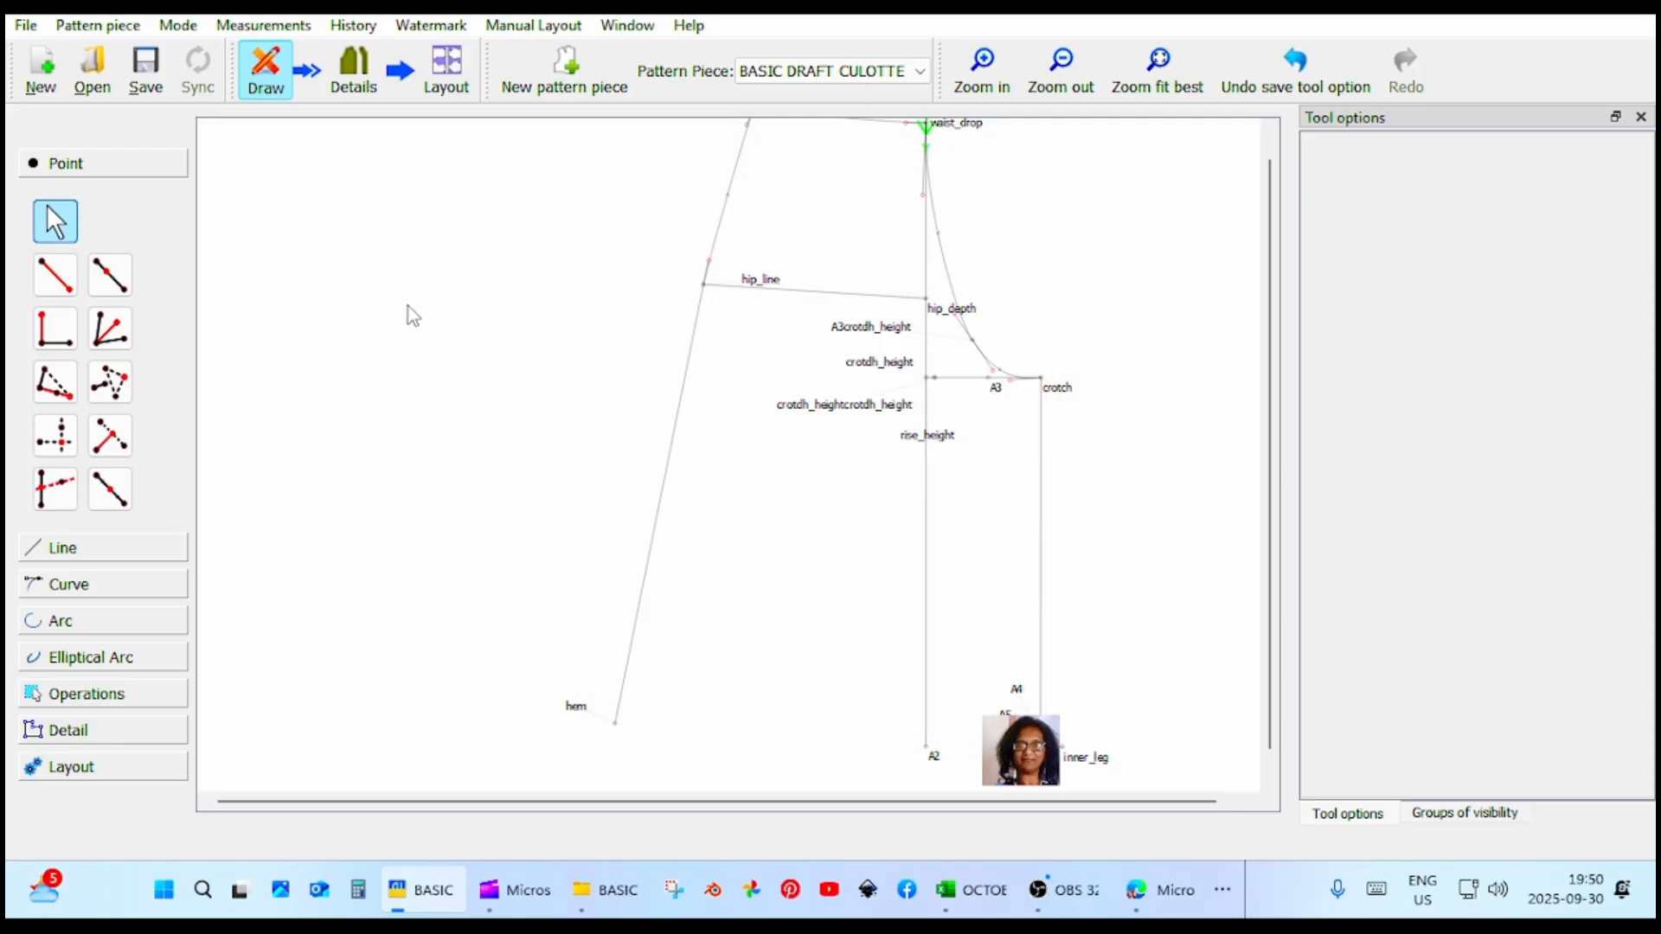
Draw the inner leg seam from crotch down to inner_leg as a point at about 41.99 cm and about 273.5°.
click(36, 288)
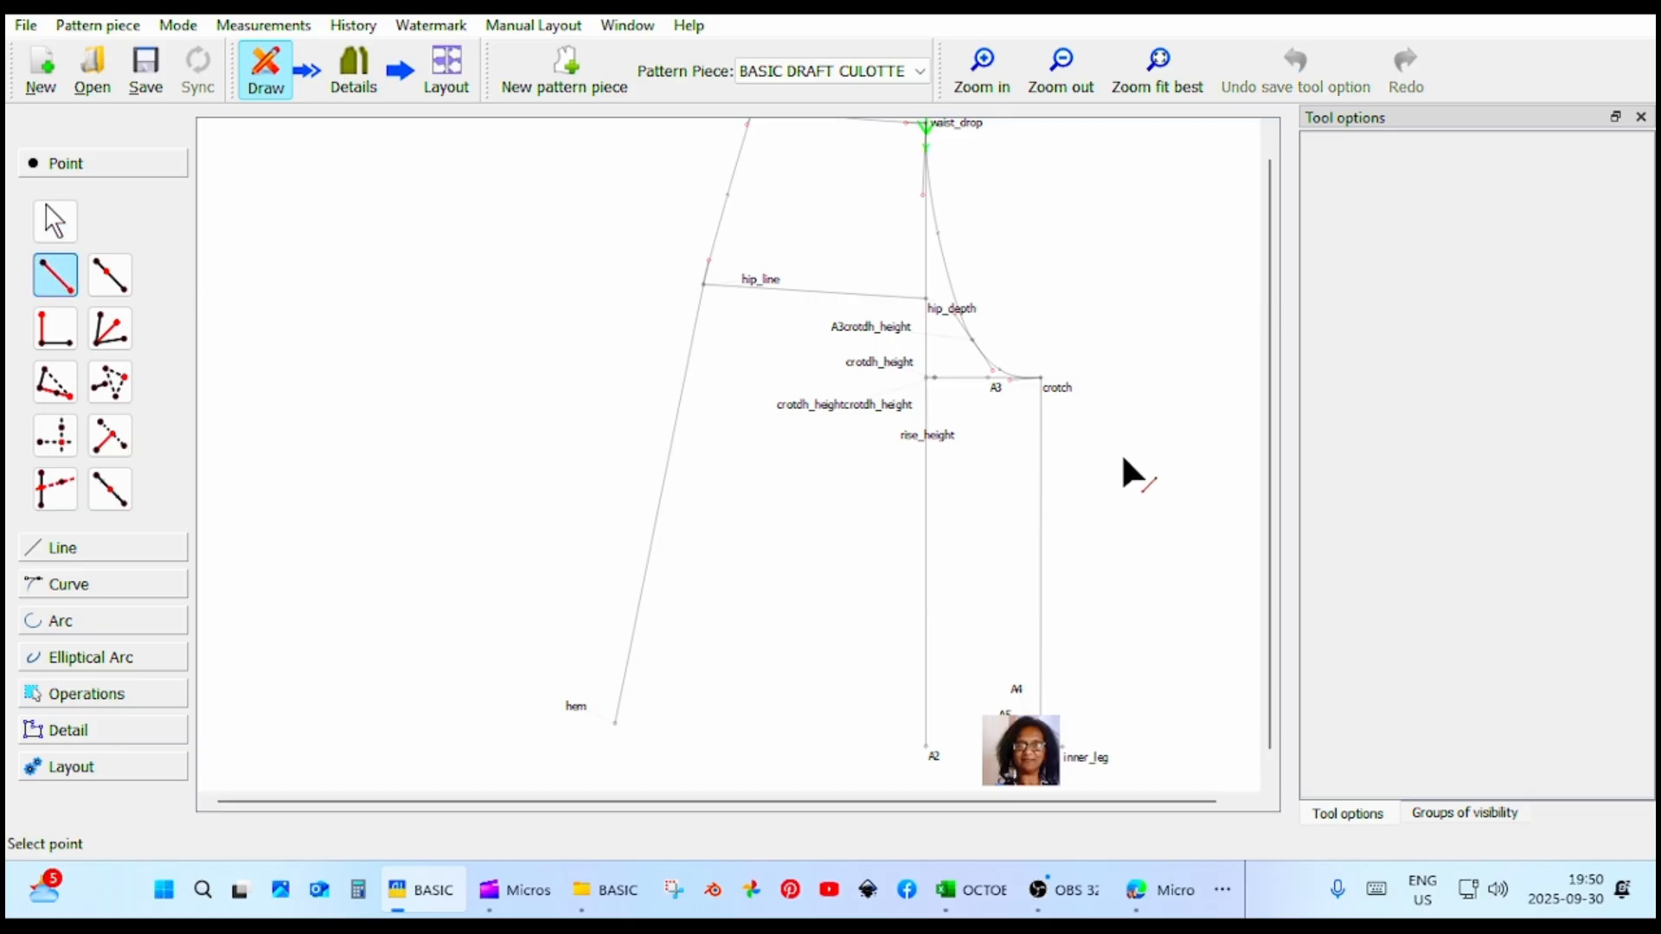
click(1071, 391)
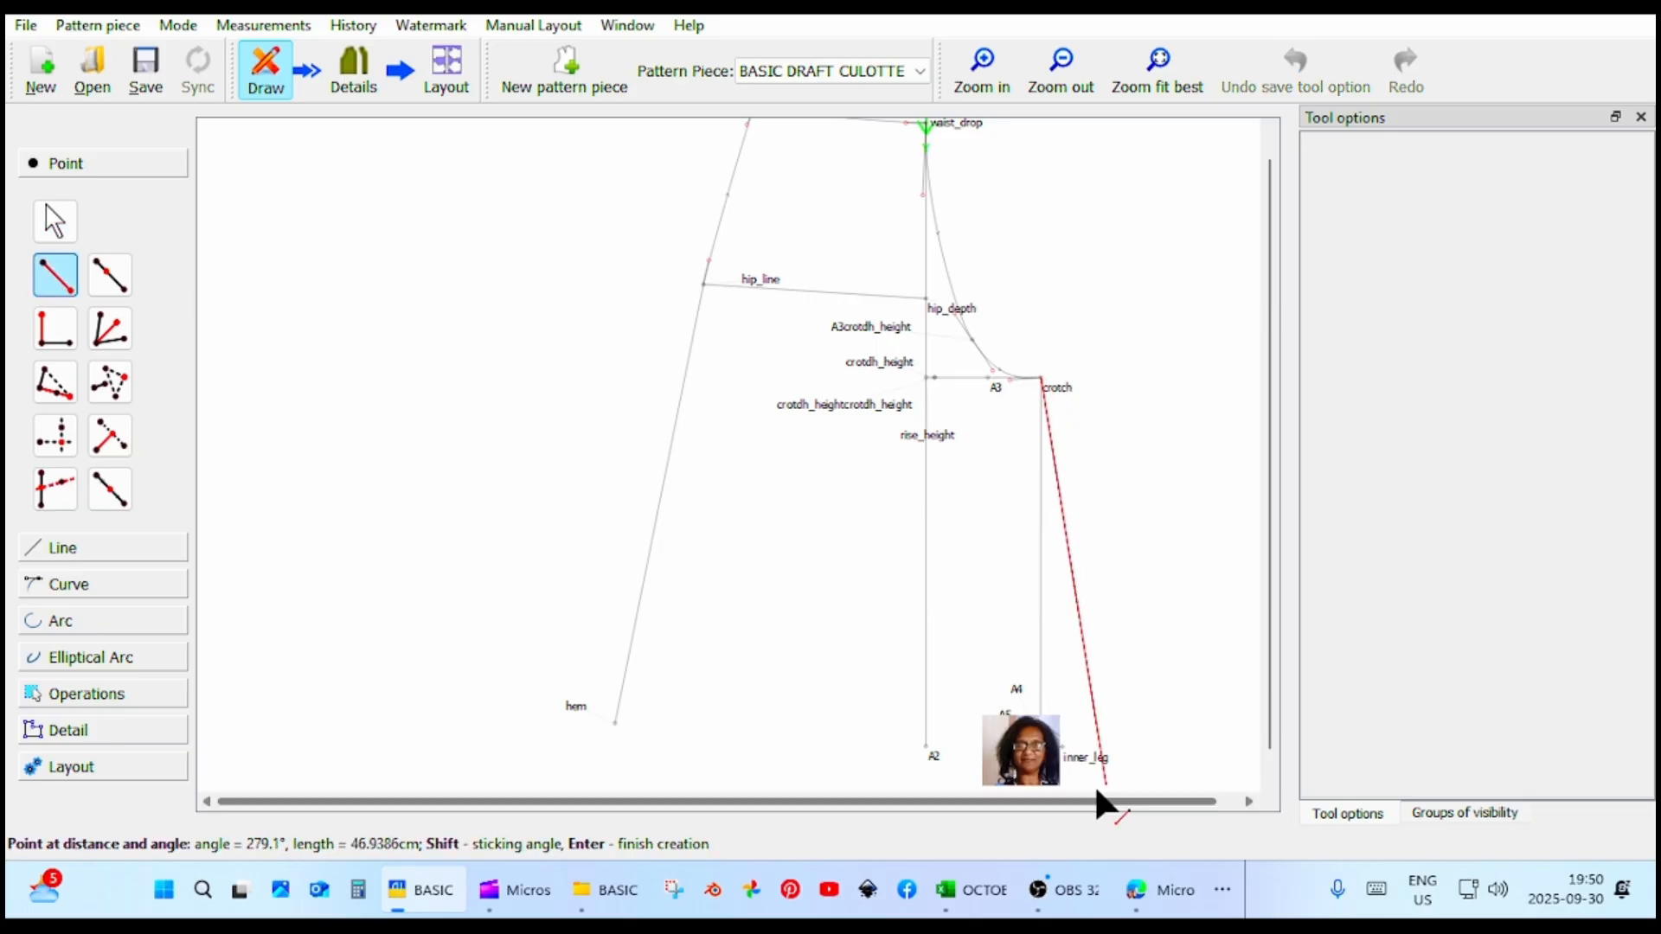
click(1061, 740)
click(965, 637)
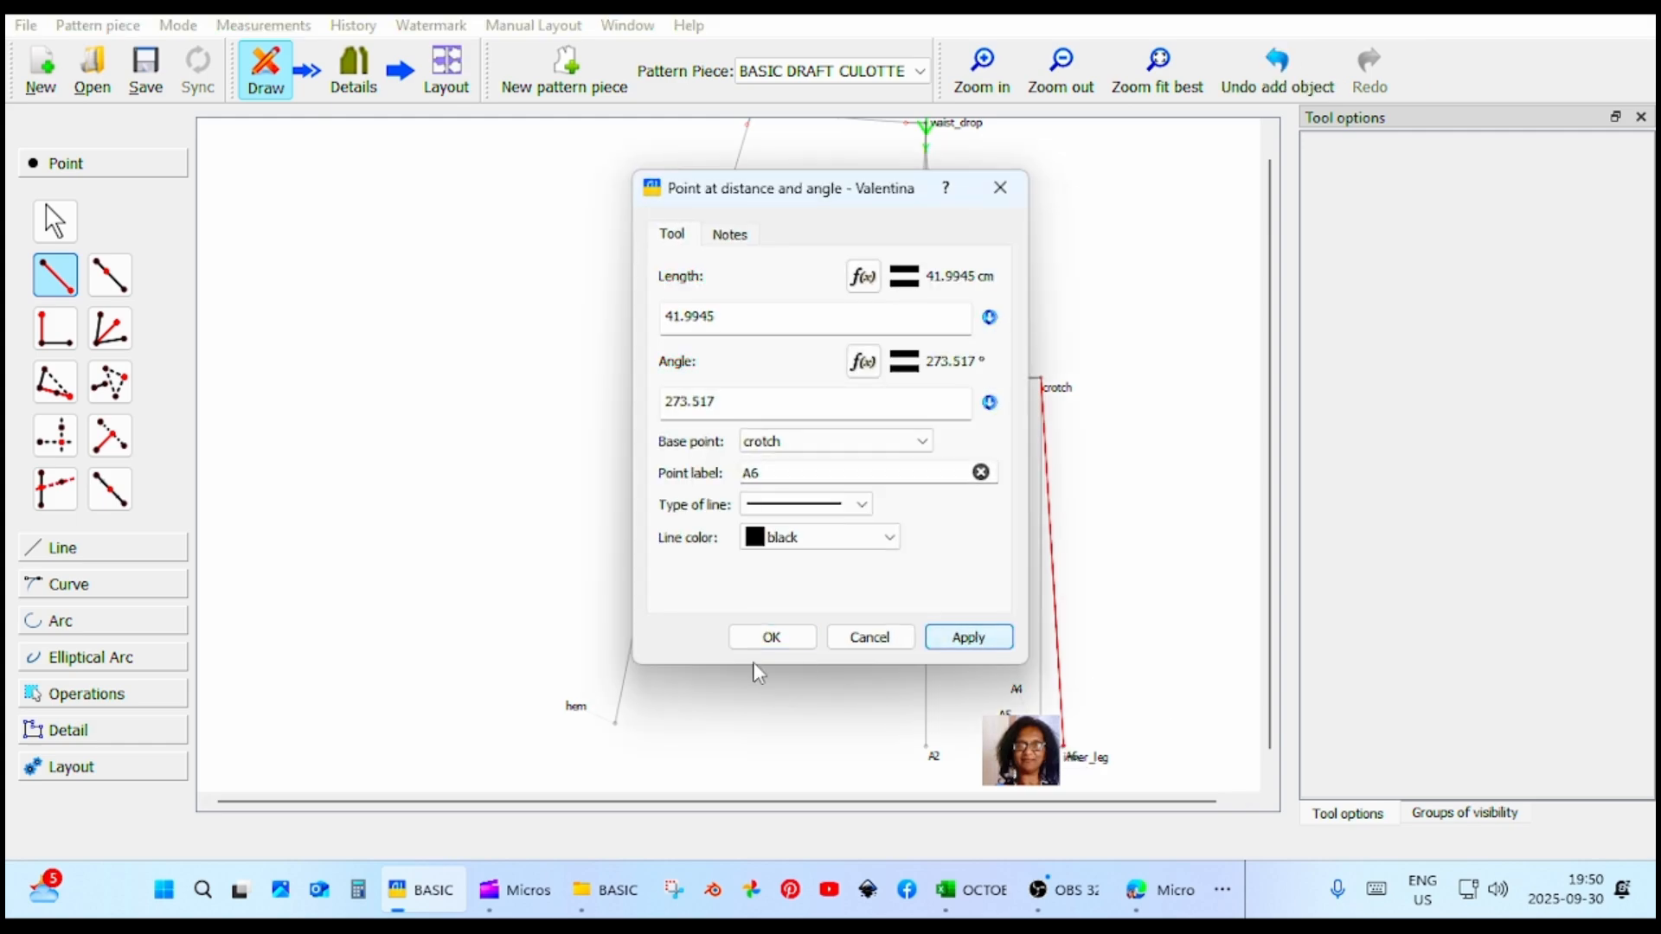
click(770, 637)
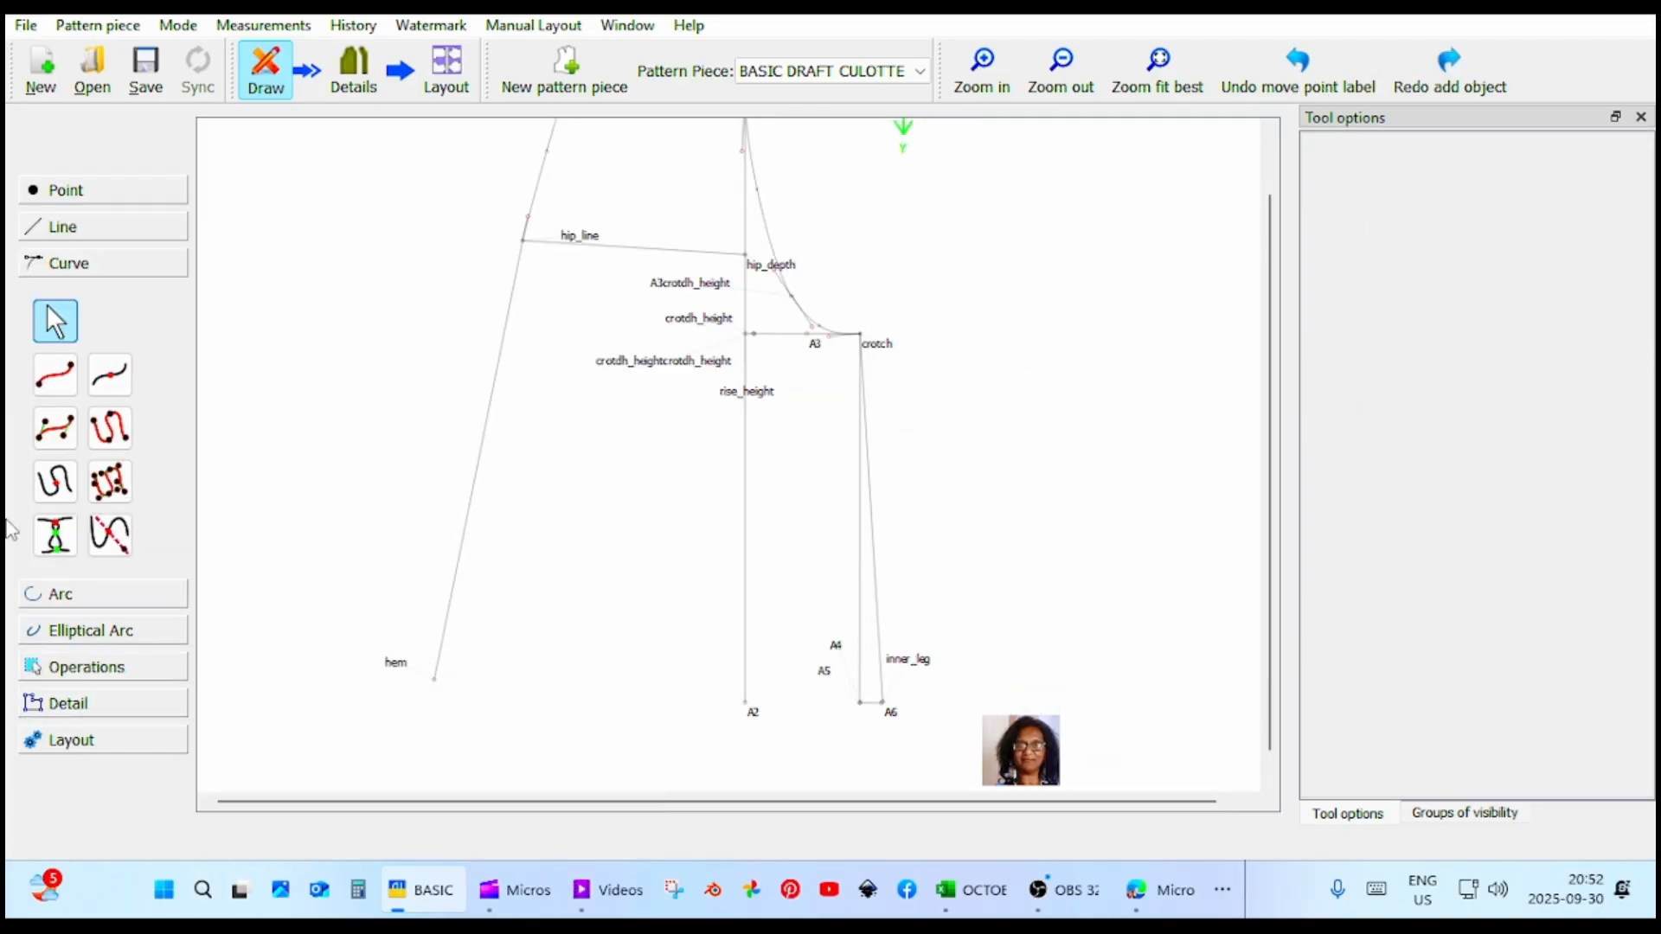
Place a point at distance along the line from hem to A2, with the length set to CurrentLength/2.
click(110, 185)
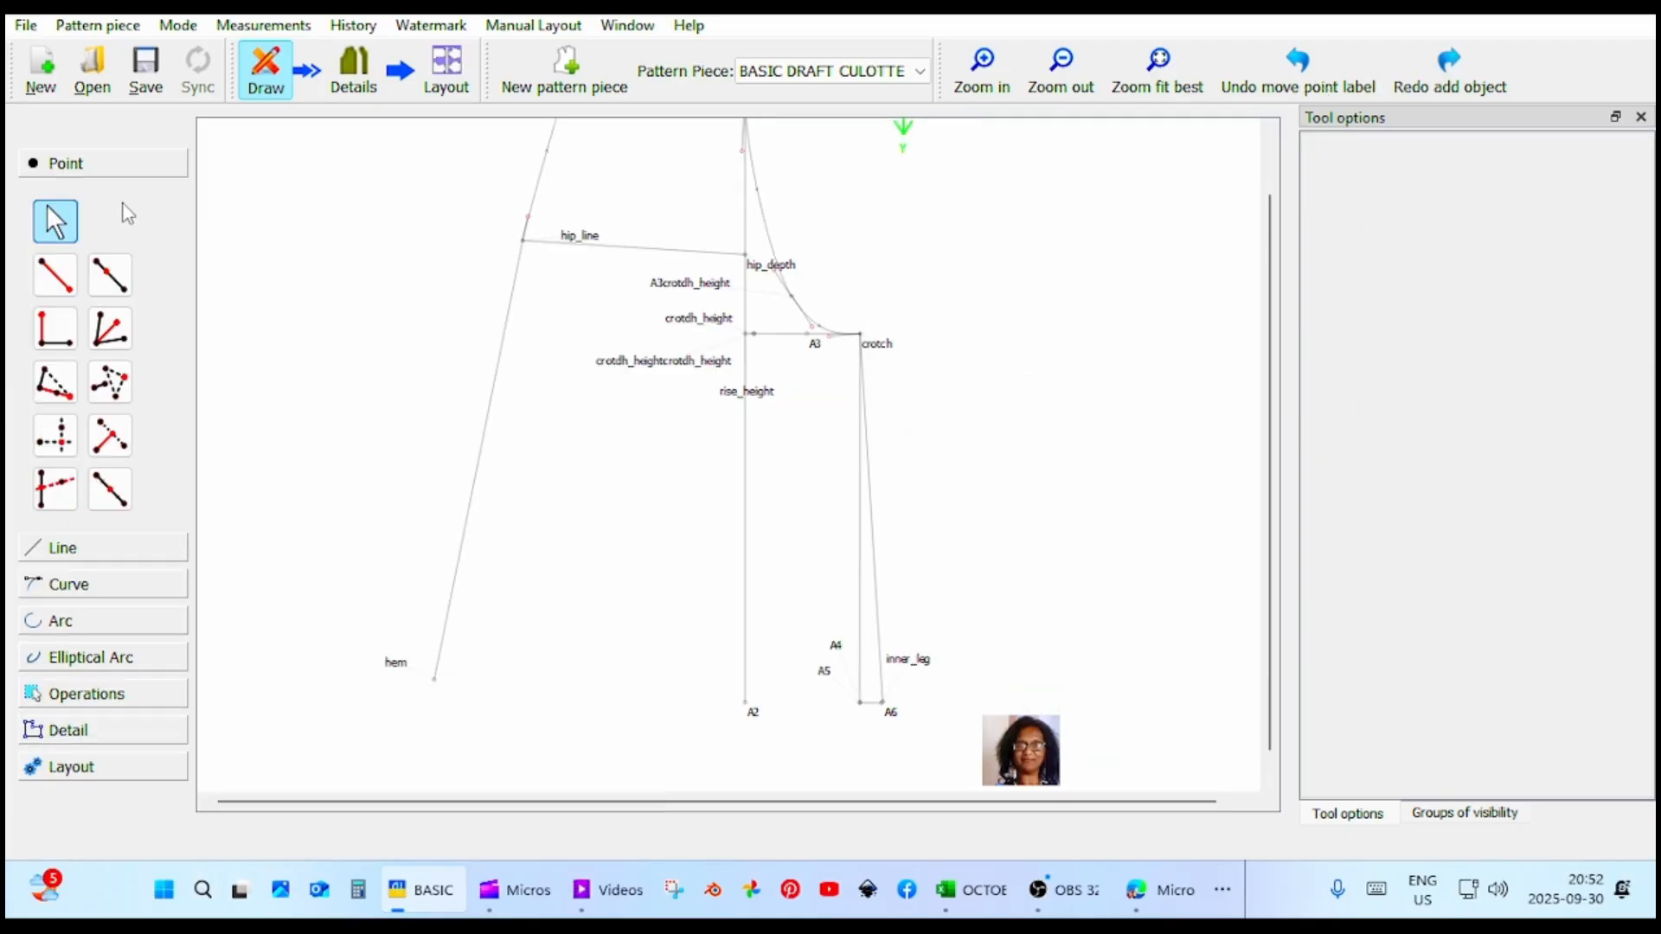
click(110, 488)
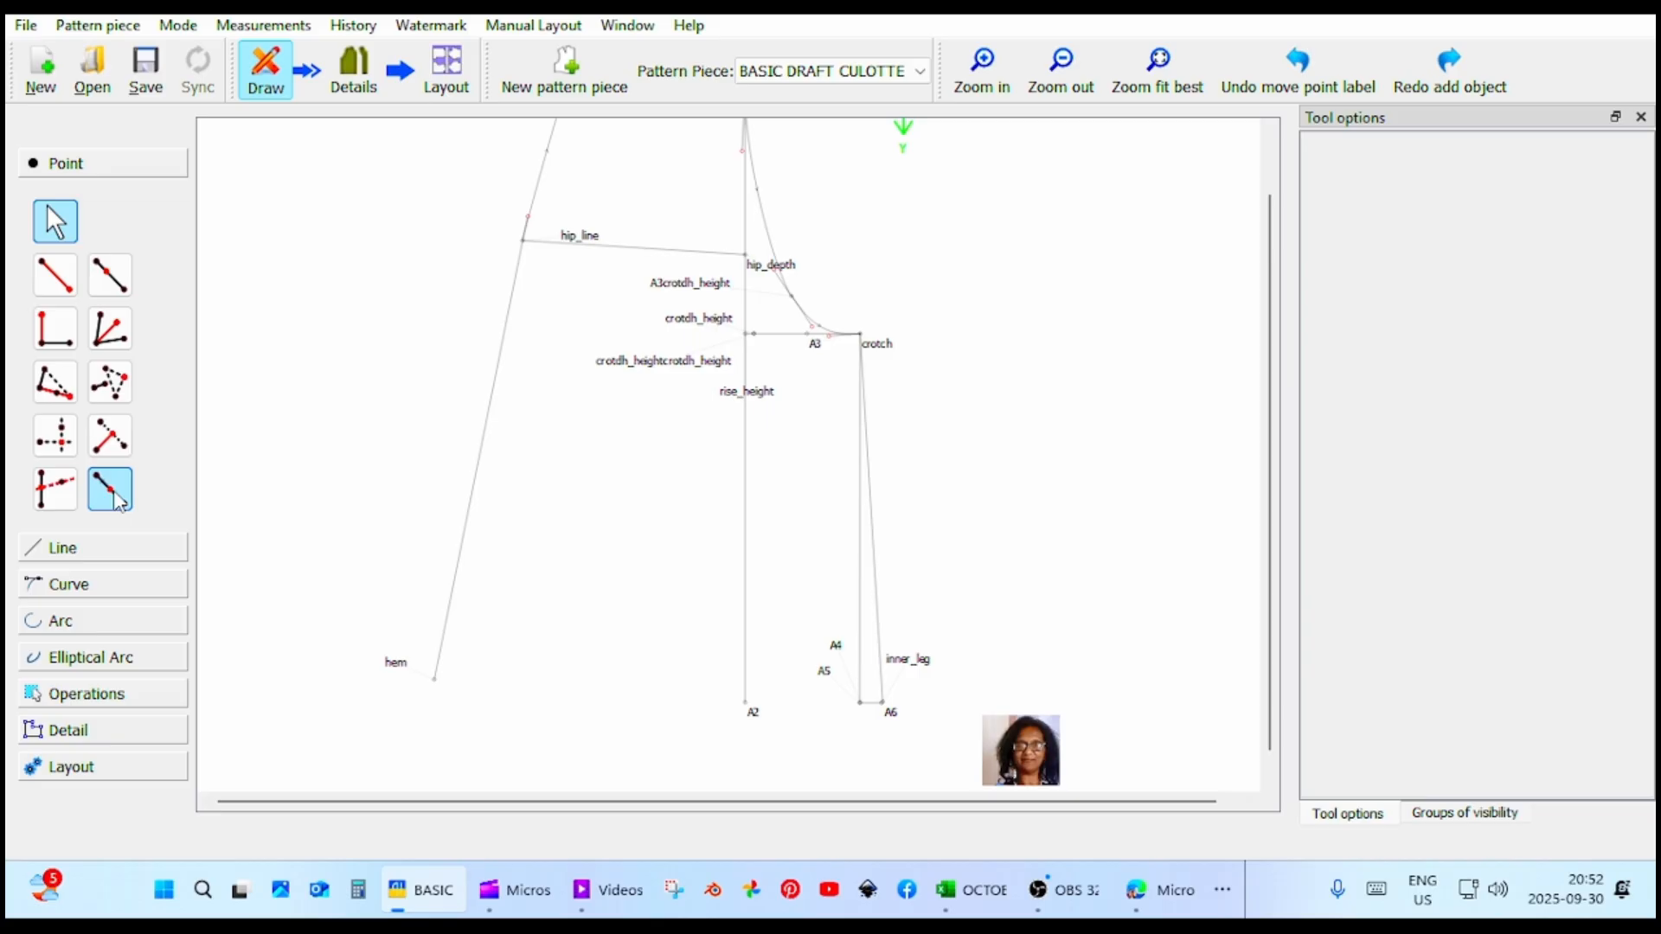
click(434, 680)
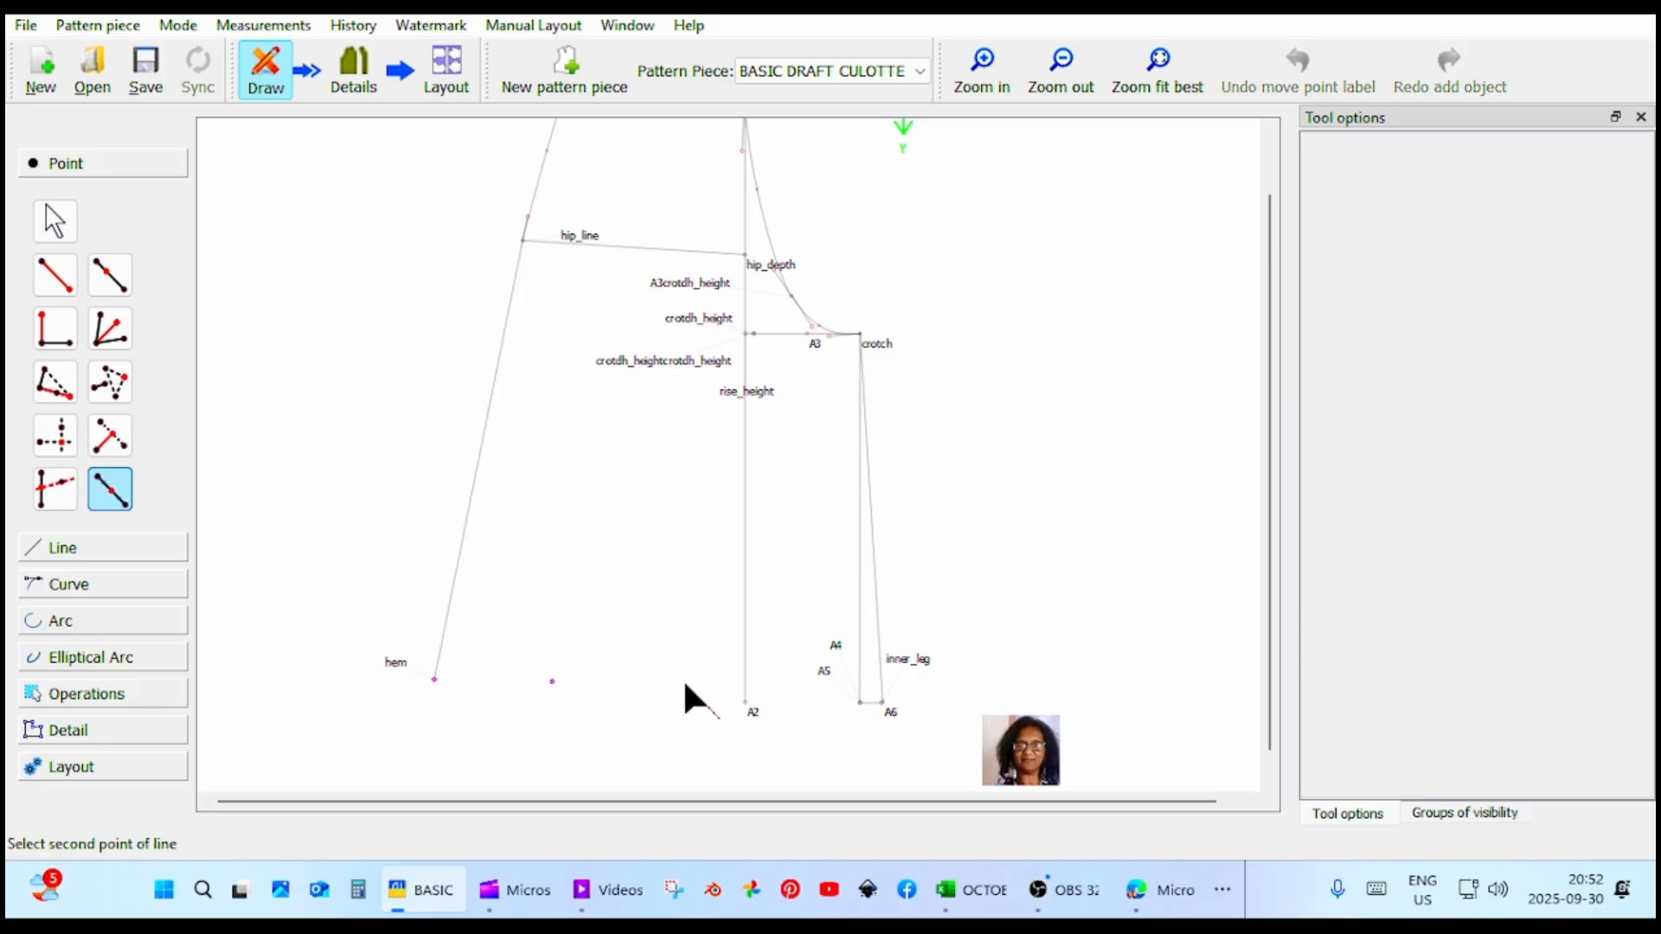
click(752, 705)
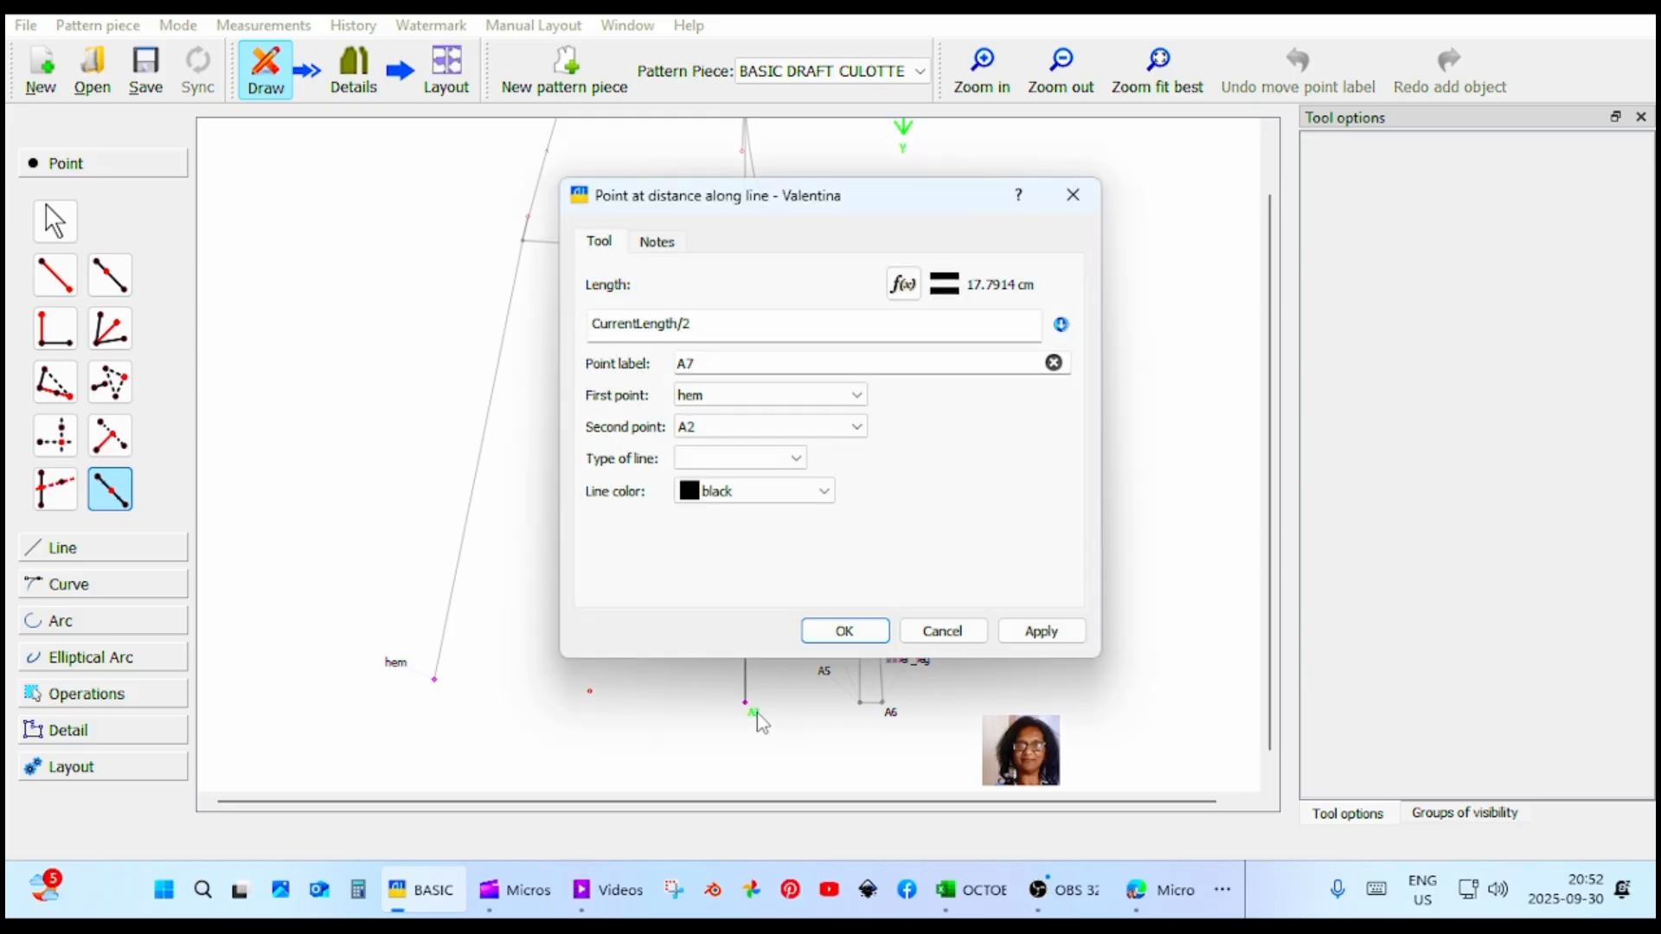
click(1016, 631)
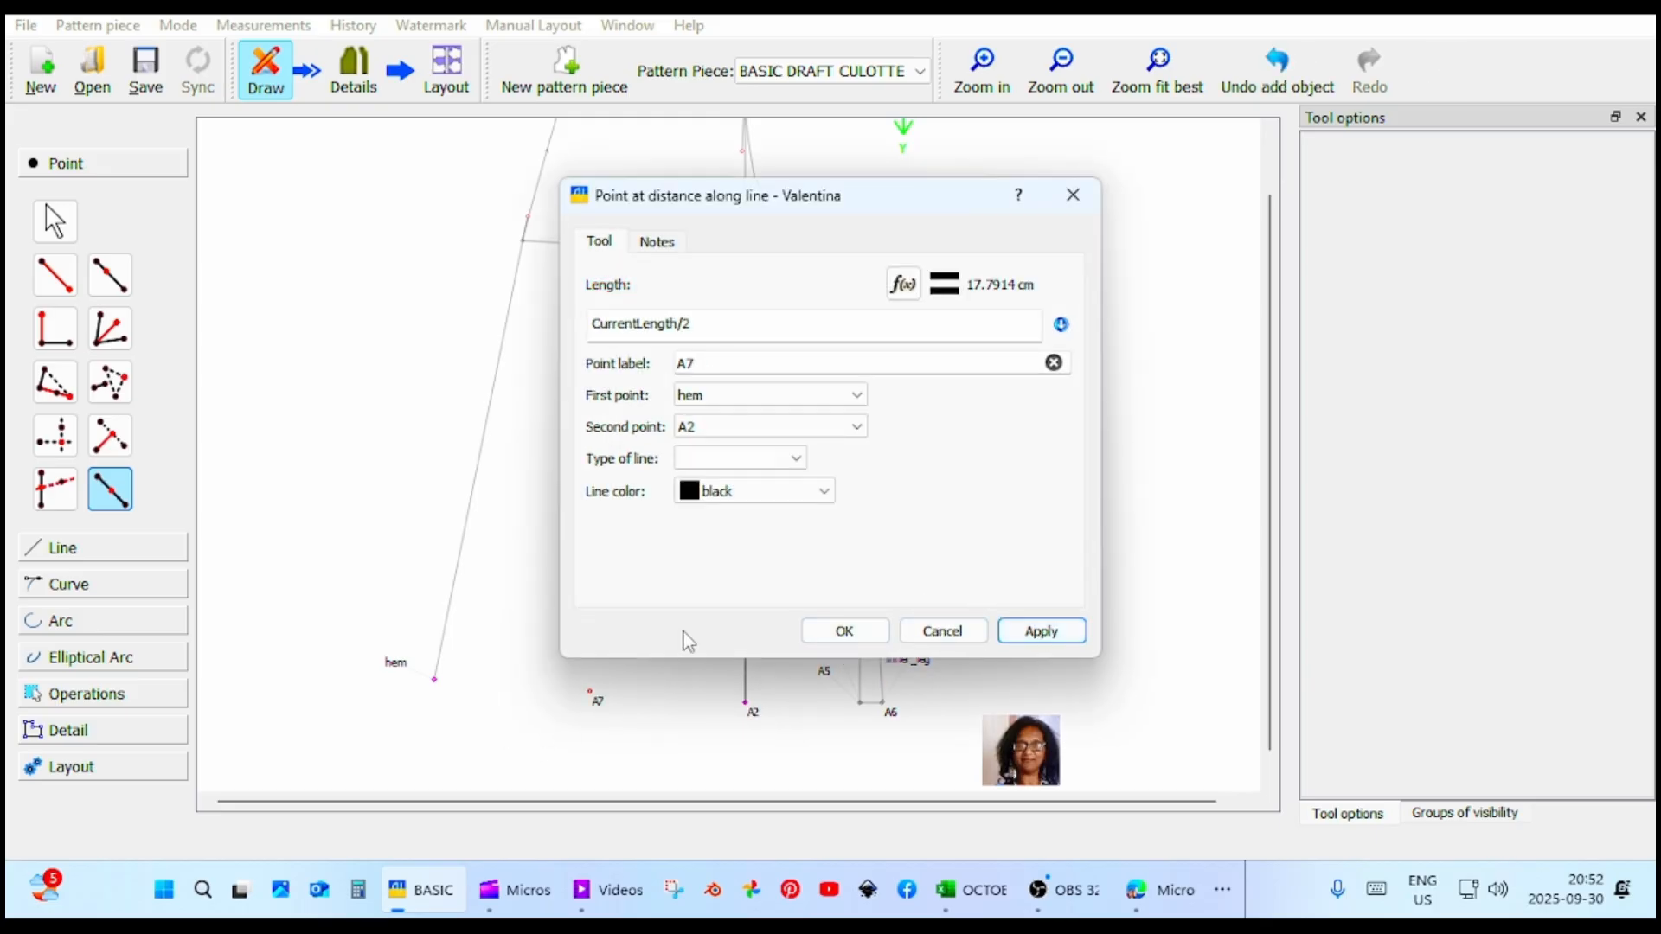
click(808, 638)
Place a point 1 cm from A7 at an angle of about 260° to lower the middle of the hem.
click(55, 274)
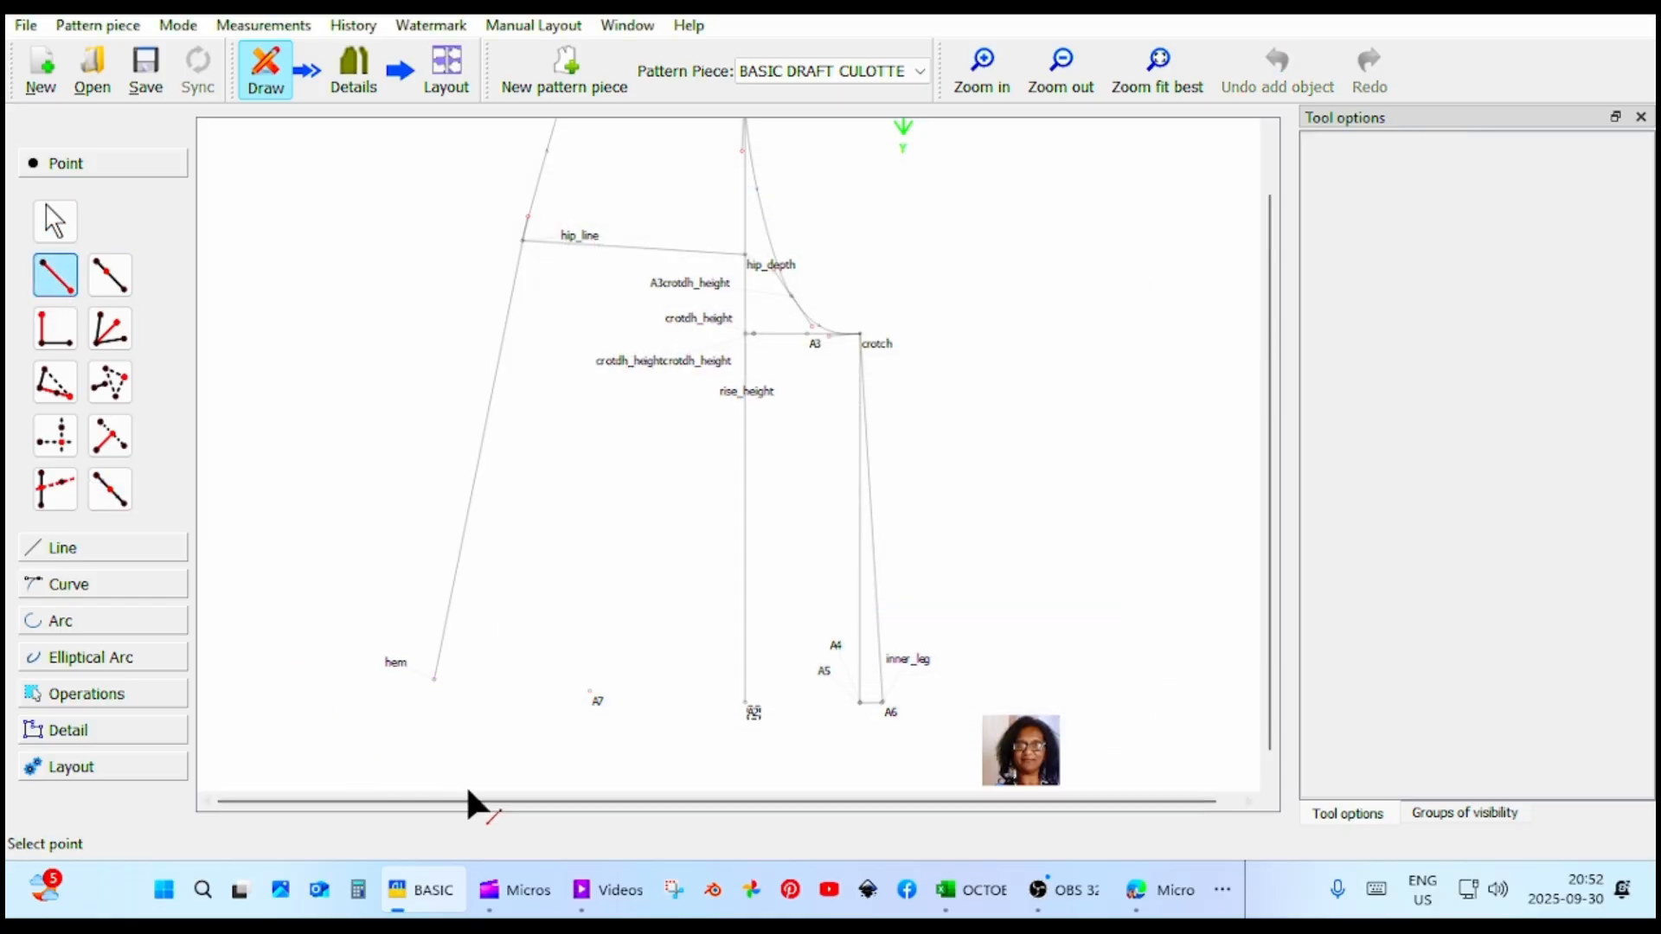
click(591, 695)
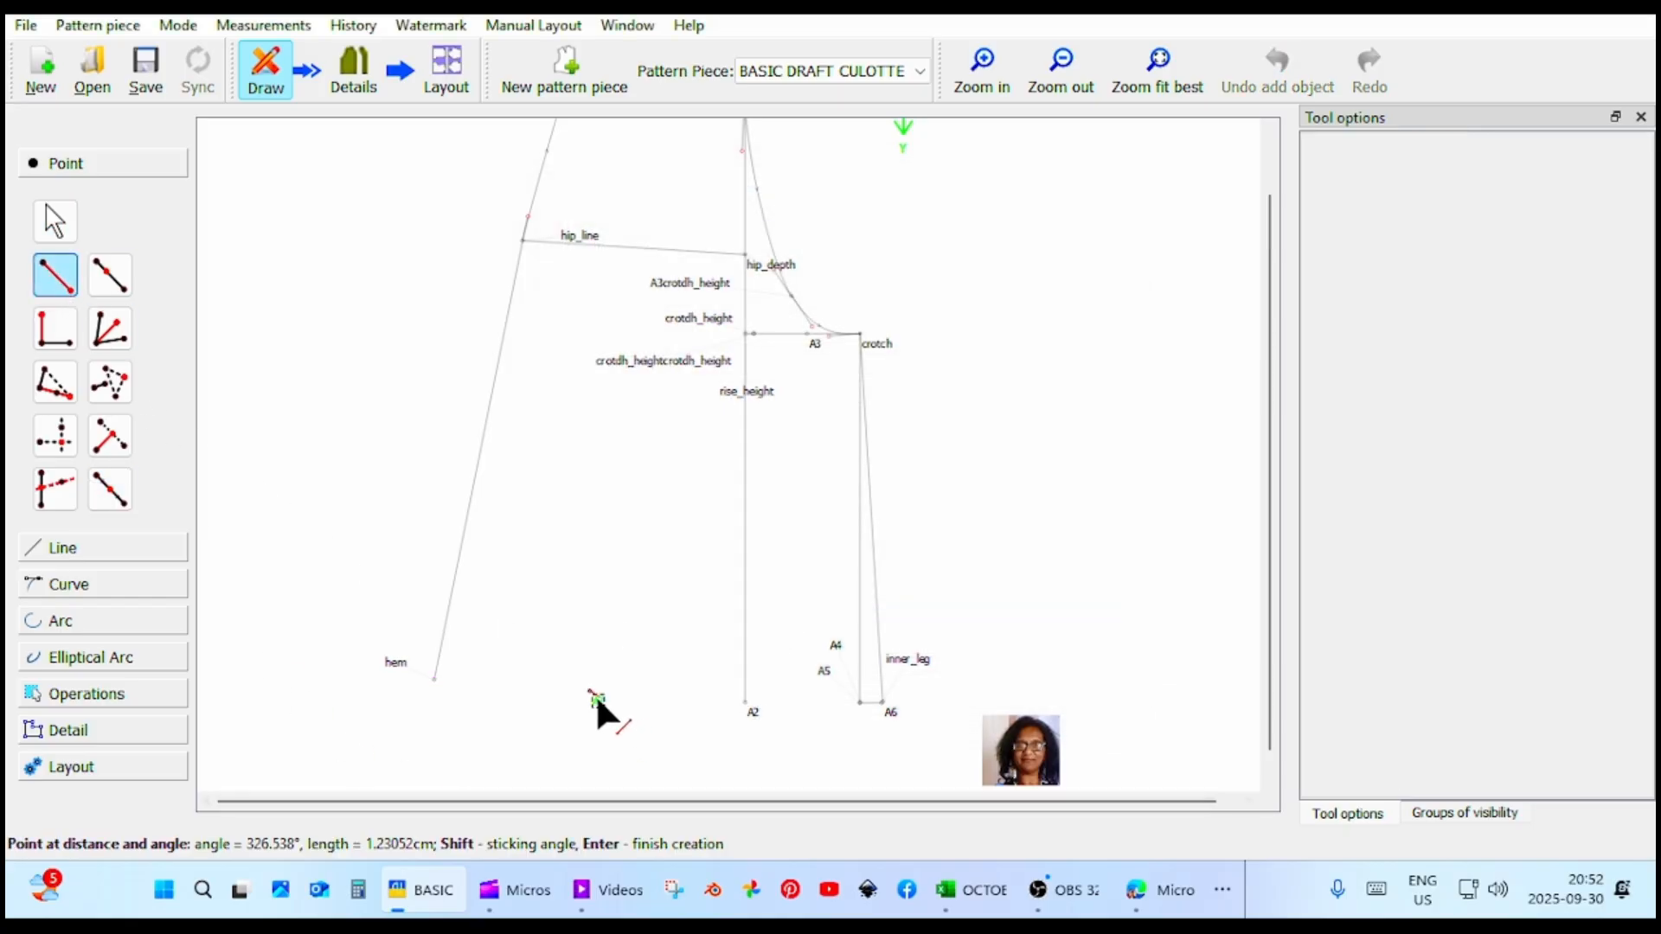
click(584, 724)
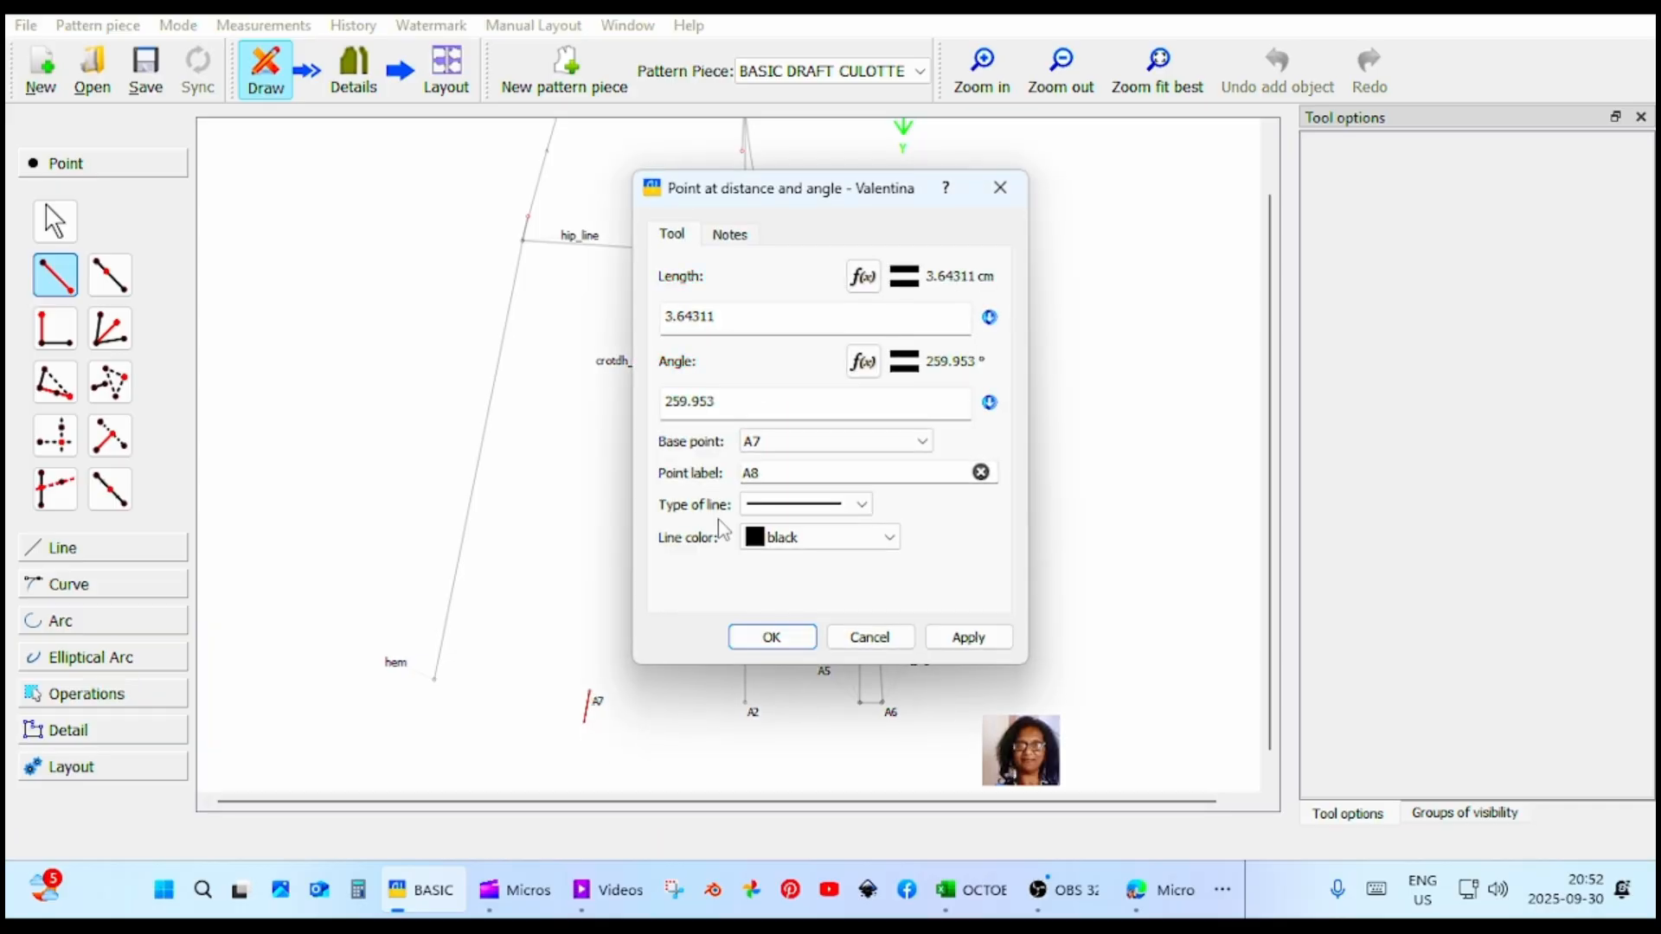
click(730, 319)
key(BackSpace)
key(BackSpace)
key(BackSpace)
key(BackSpace)
text(1)
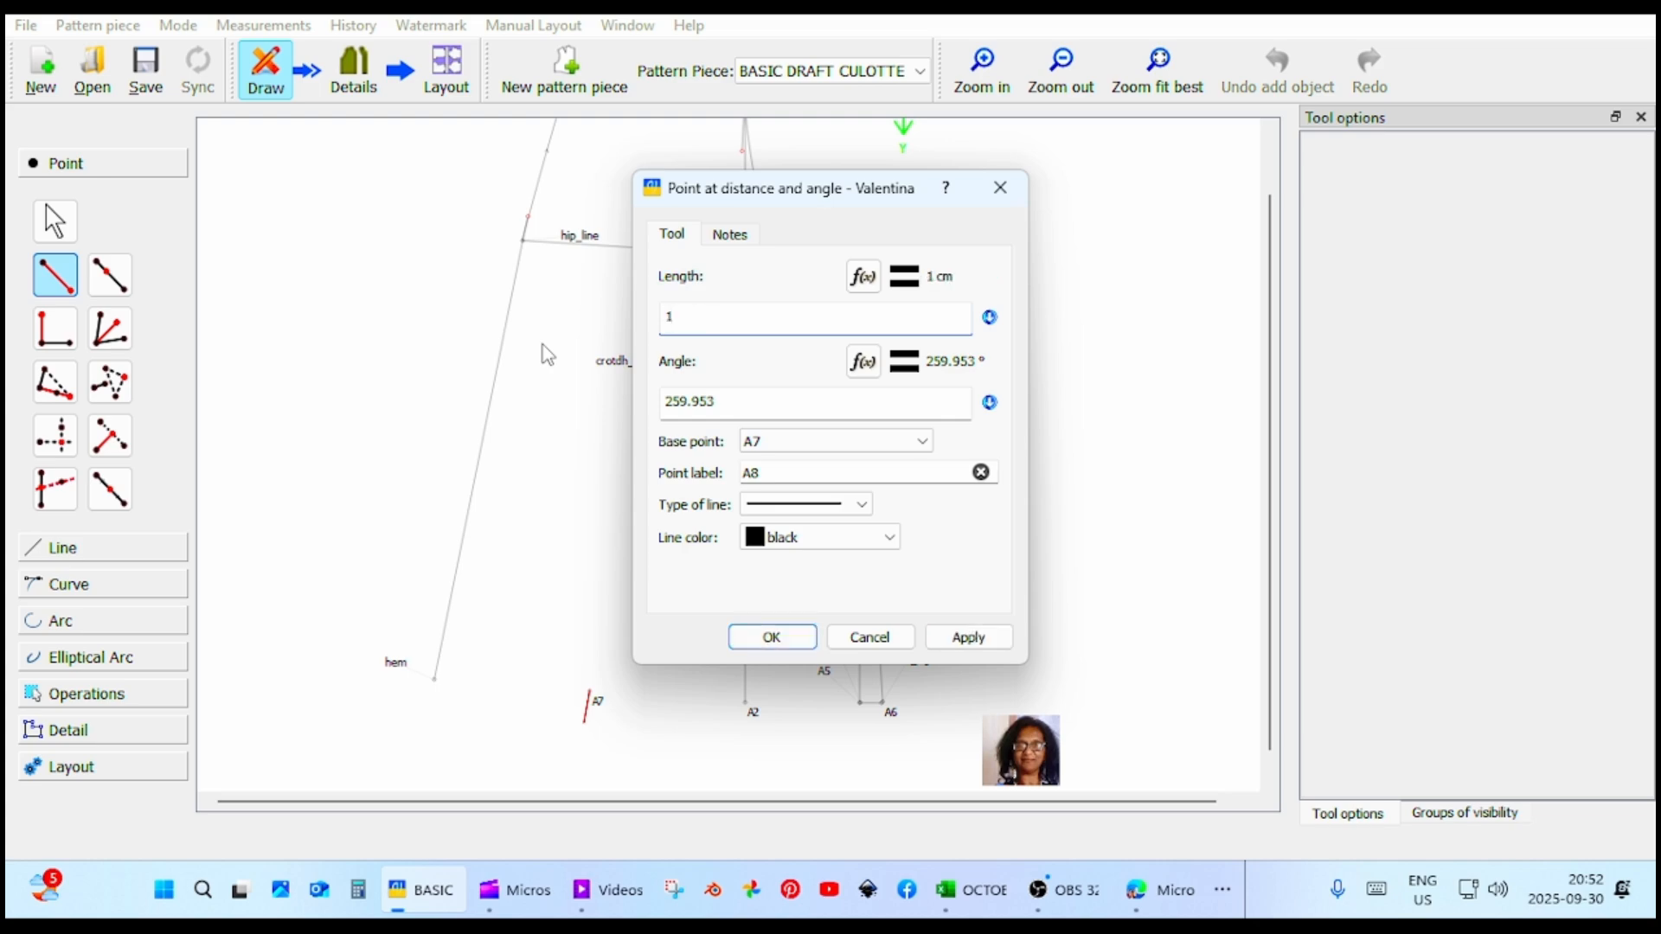
click(969, 639)
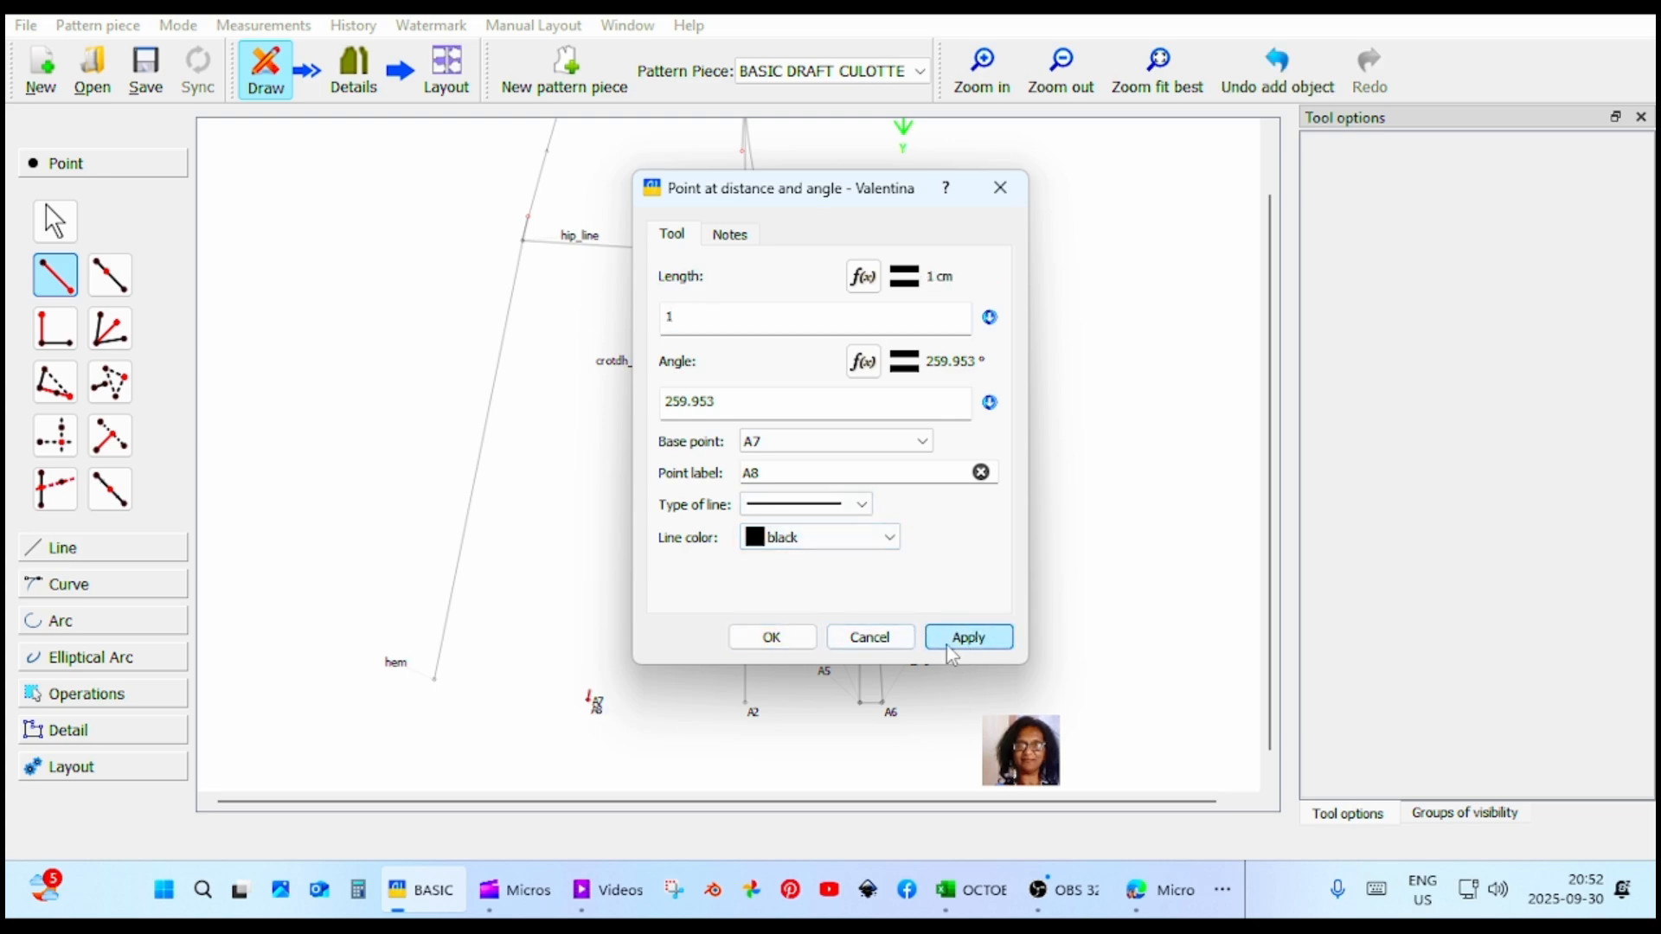
click(765, 647)
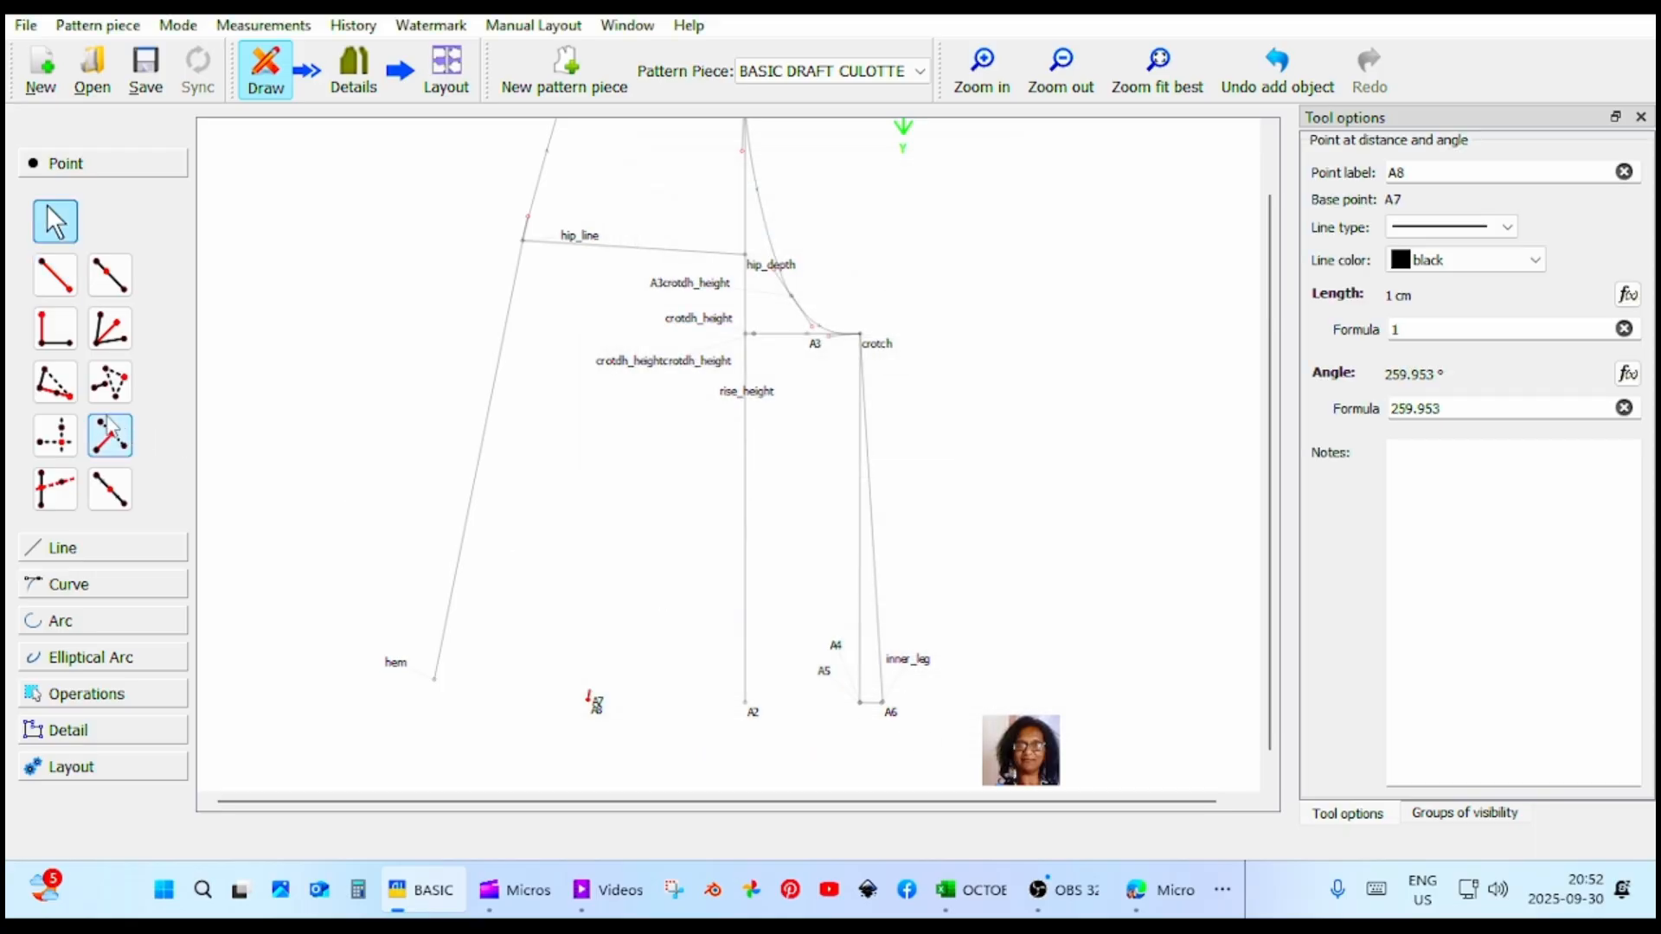
Draw the hem line as a curved path from A6 through A2 and A8 to hem.
click(137, 590)
click(110, 427)
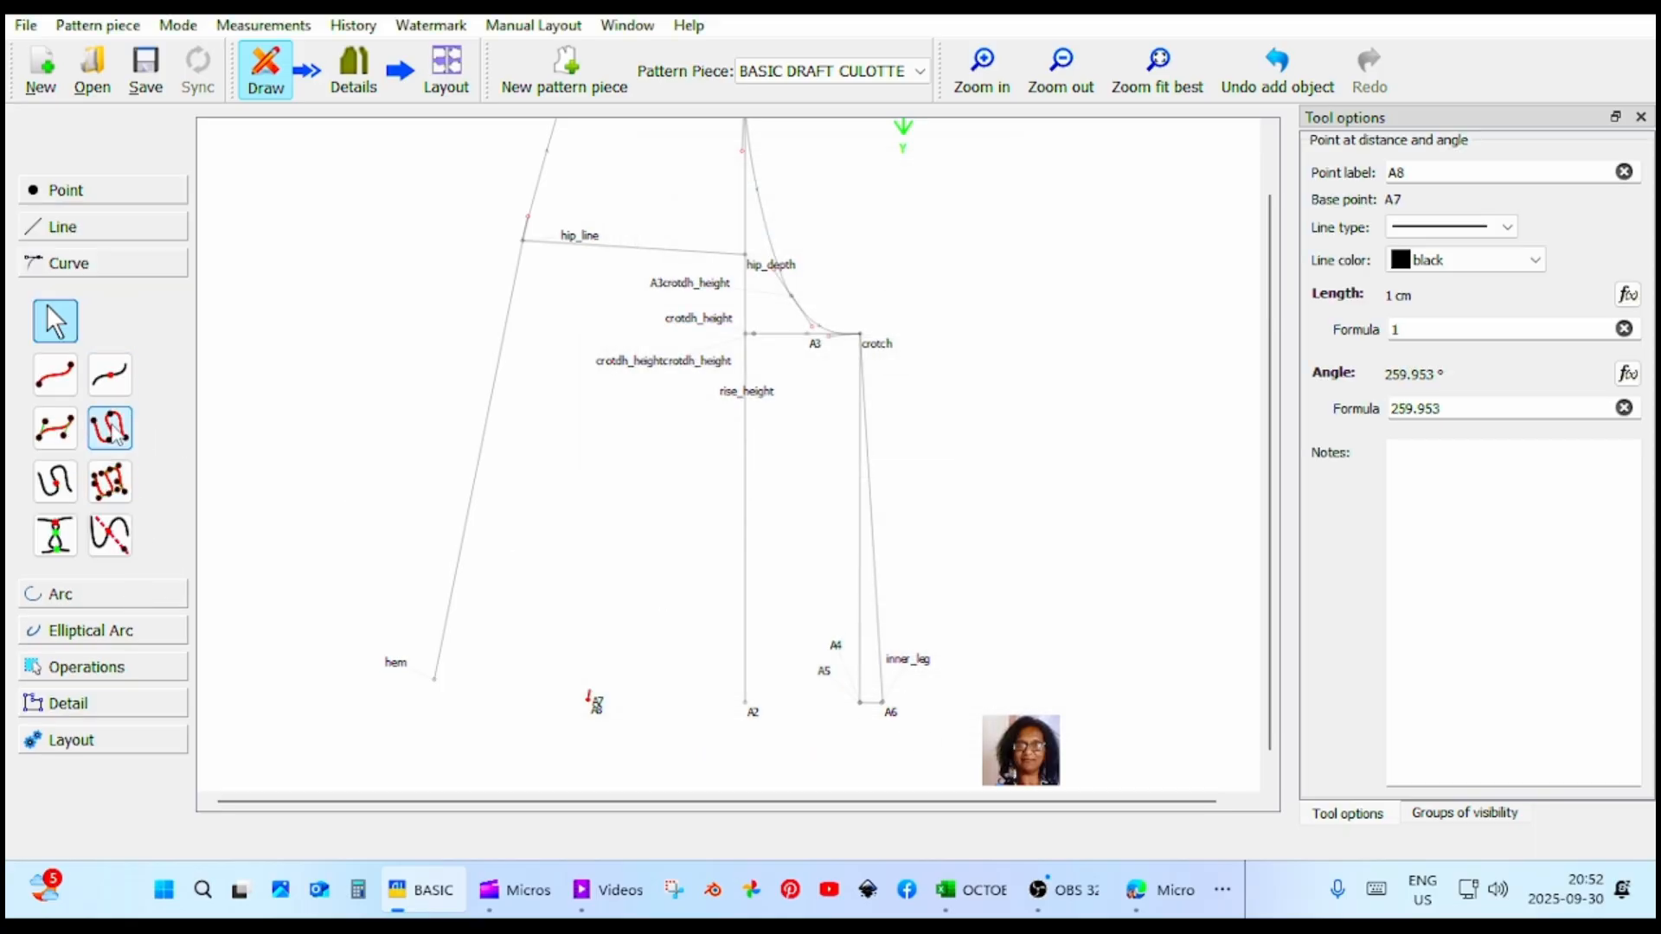
click(887, 706)
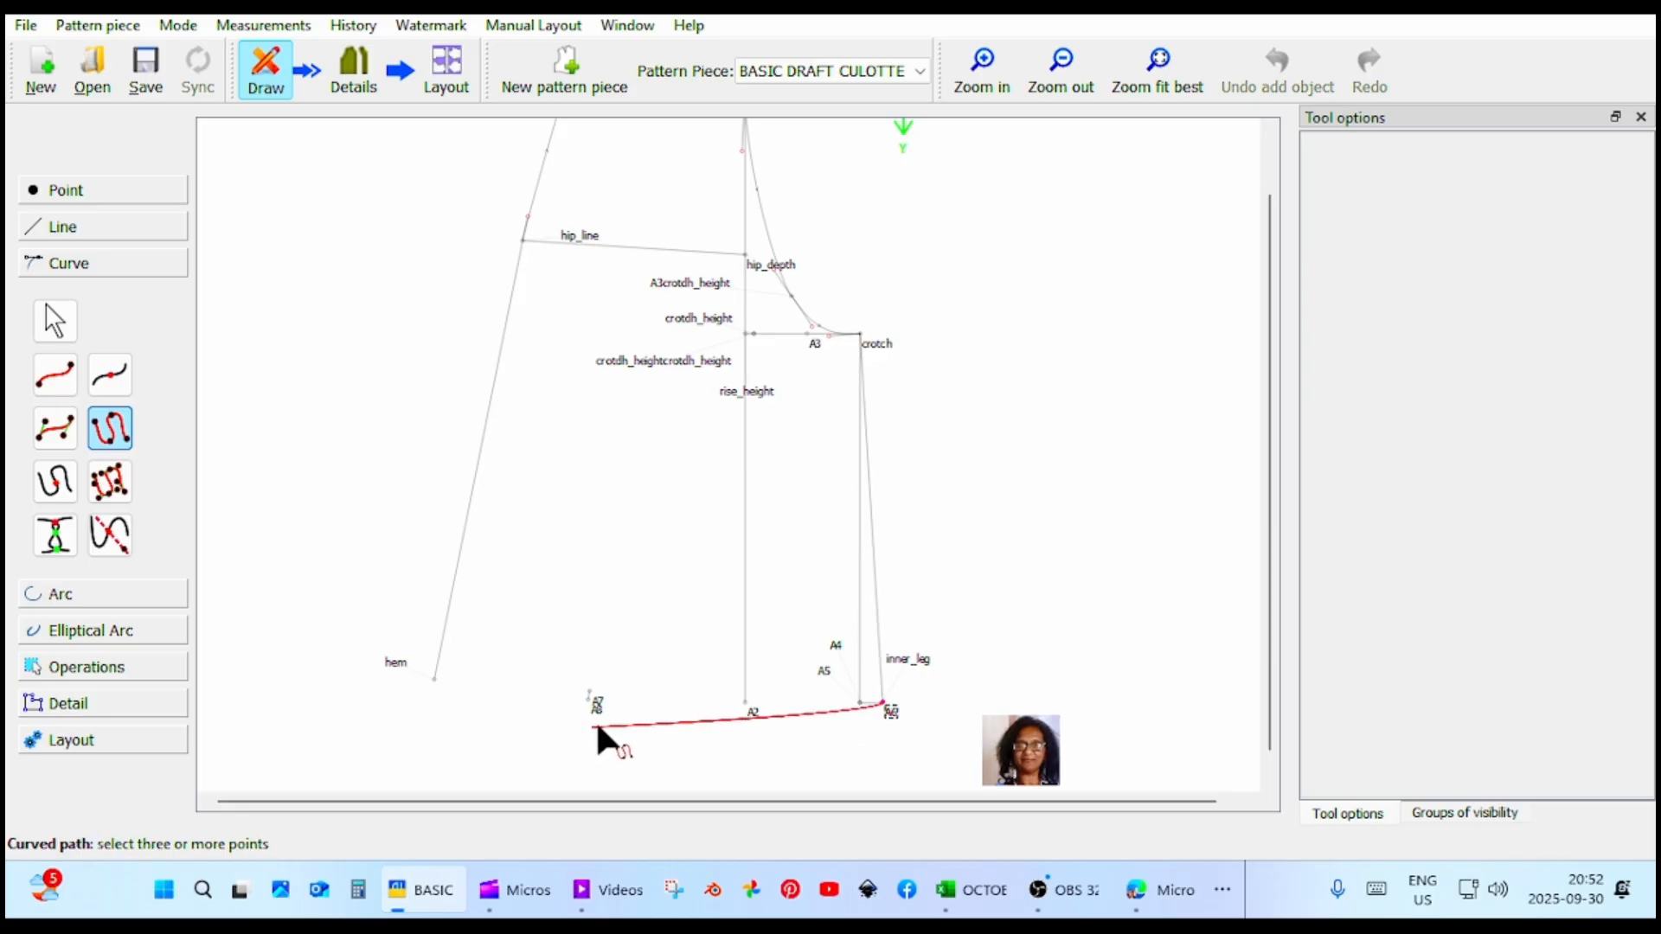
click(751, 711)
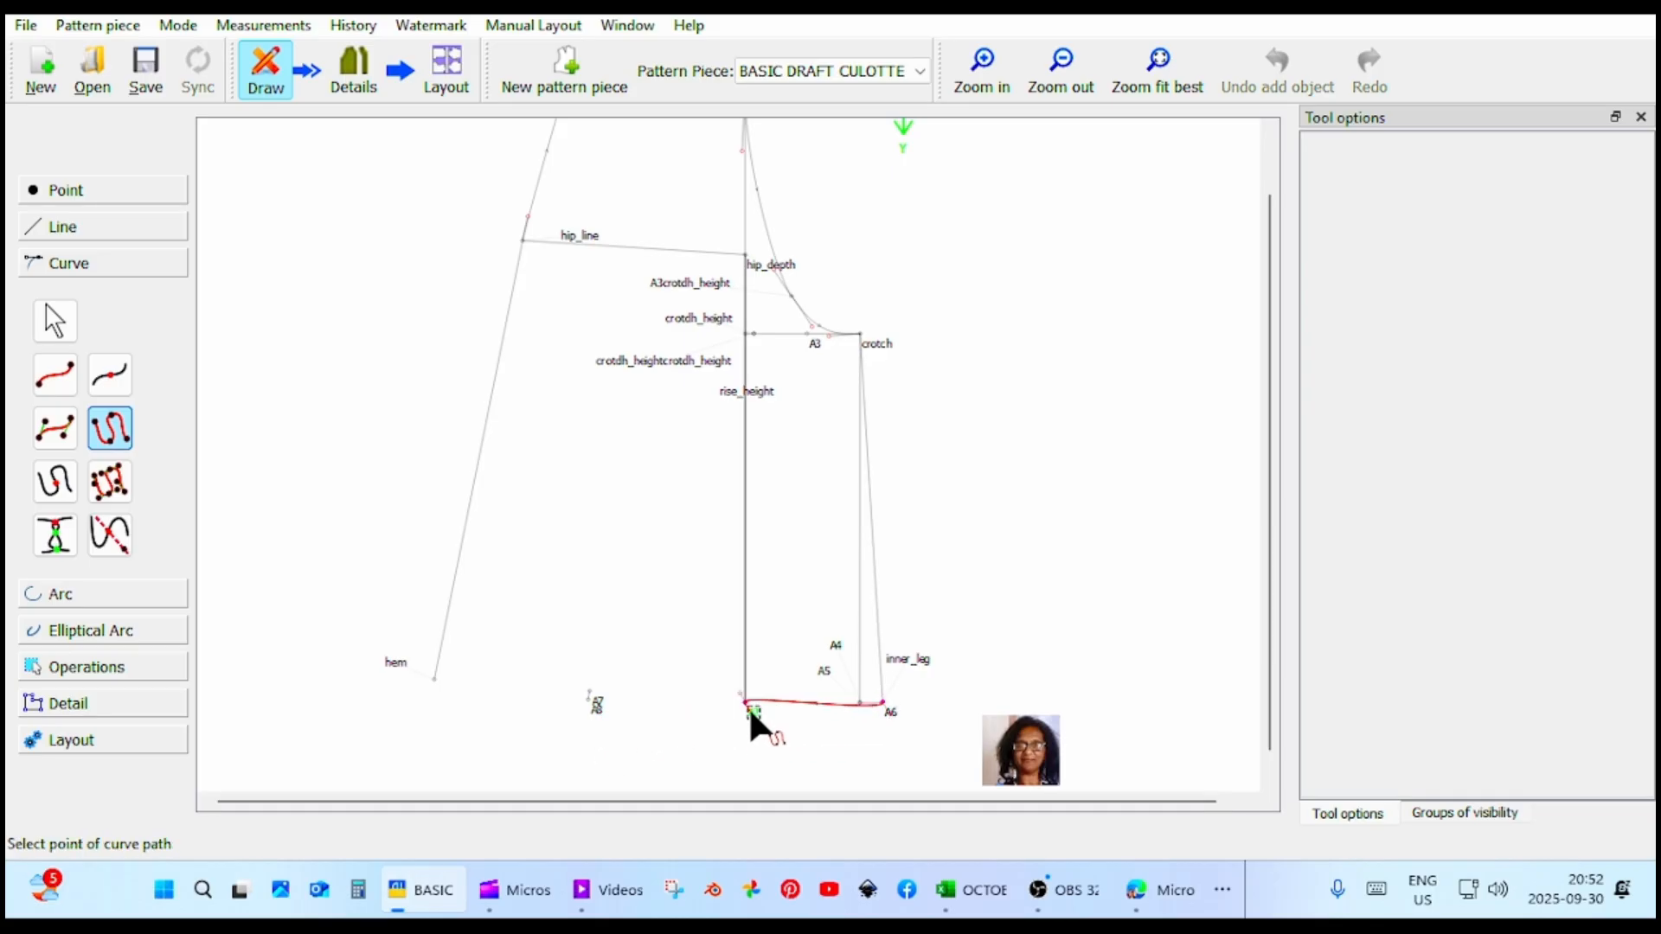
click(592, 709)
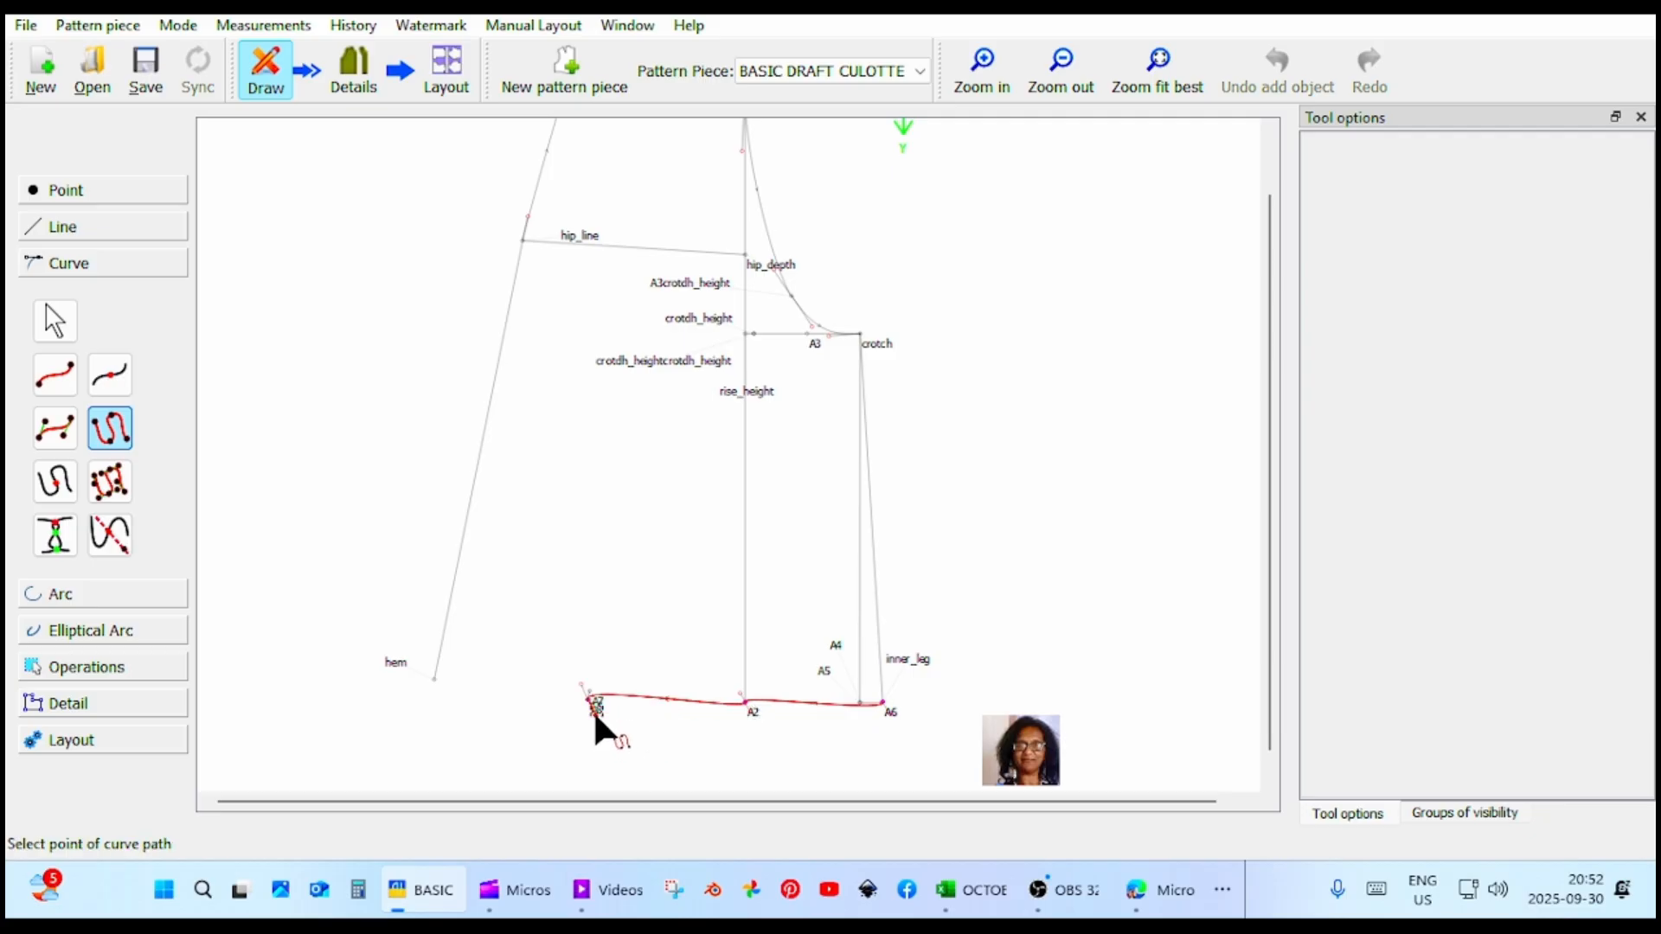
click(434, 679)
key(Return)
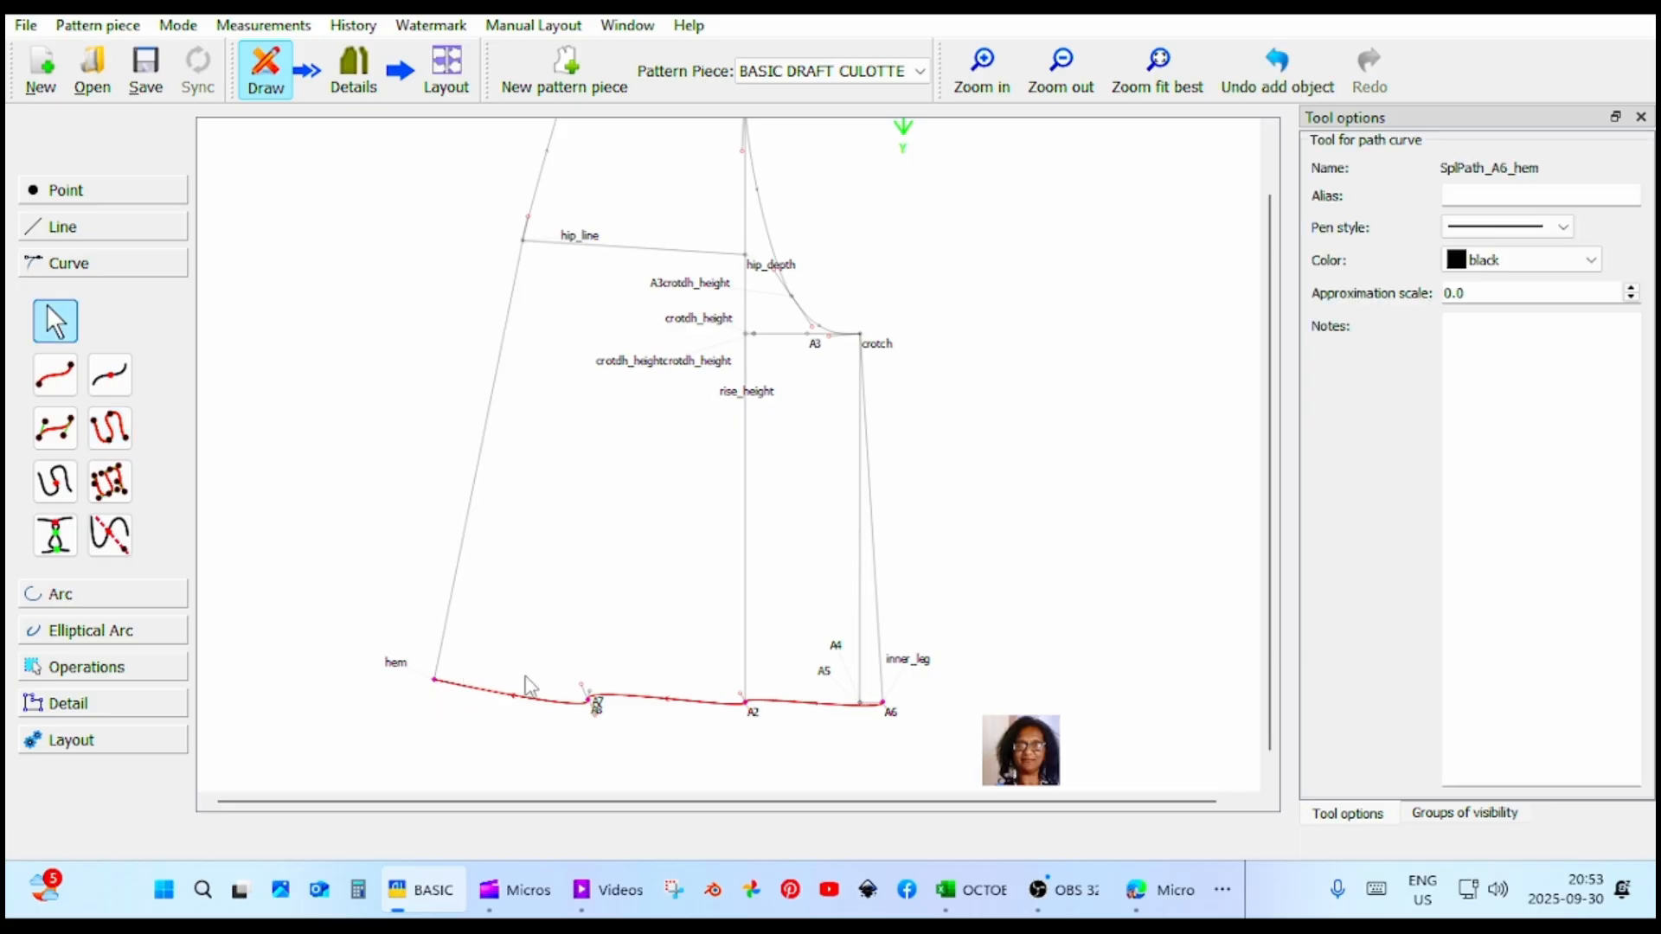
Smooth the hem curve by adjusting its control handles at A8 and A2, flattening the stretch between A2 and A6.
drag(580, 684, 616, 702)
drag(744, 693, 728, 705)
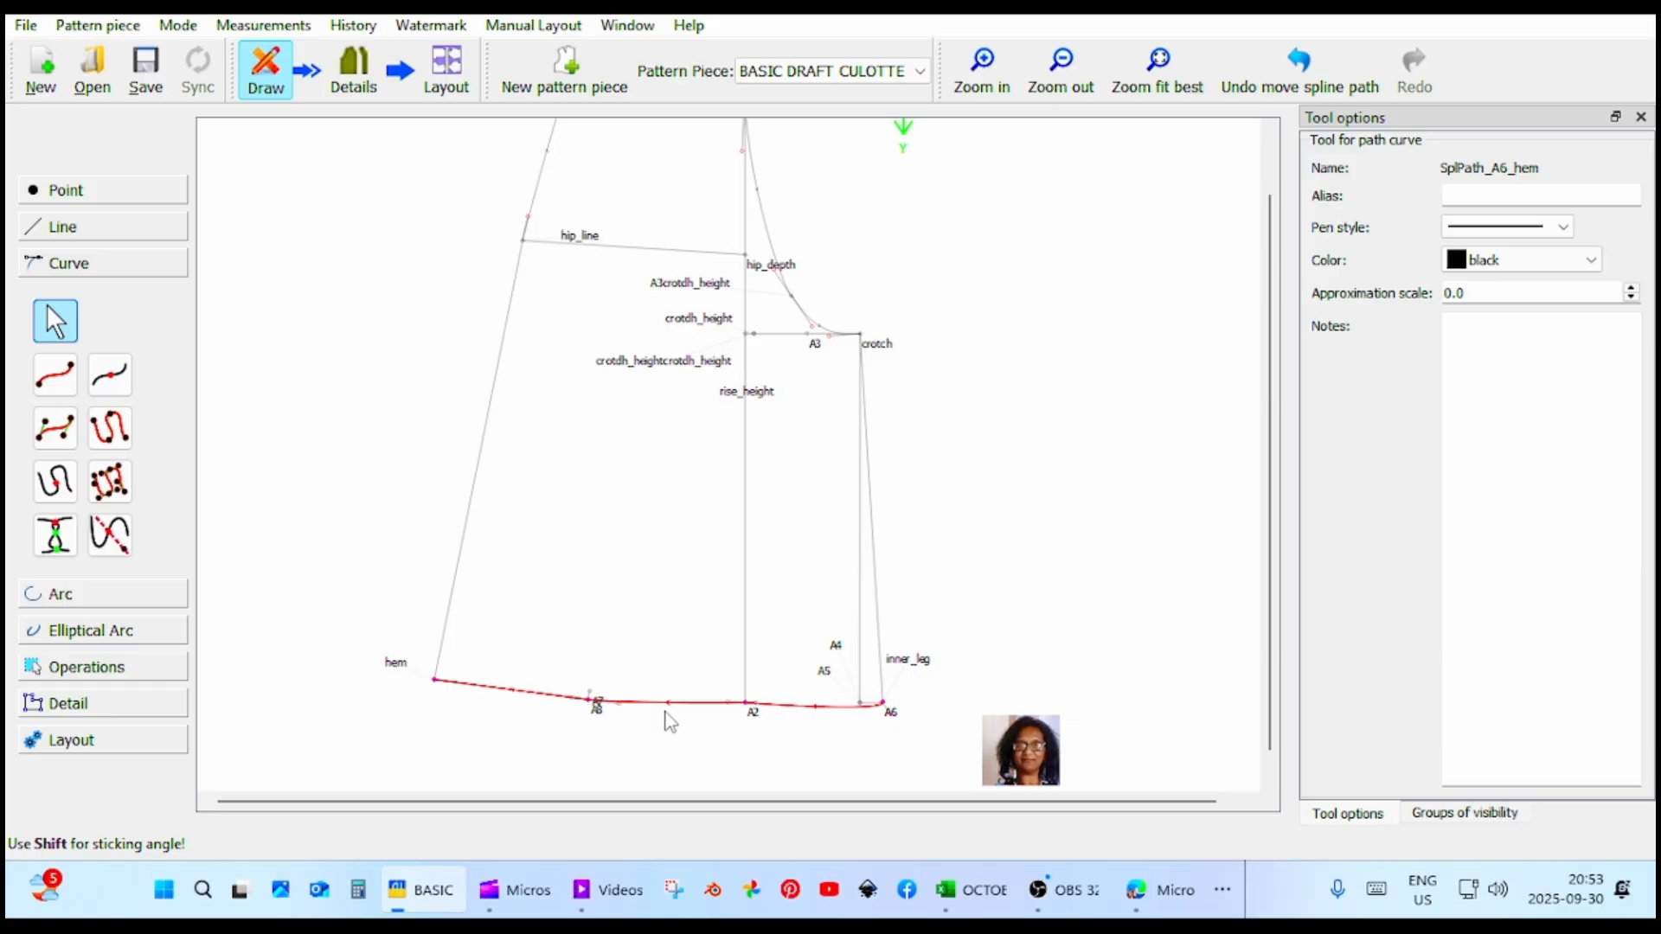
click(892, 715)
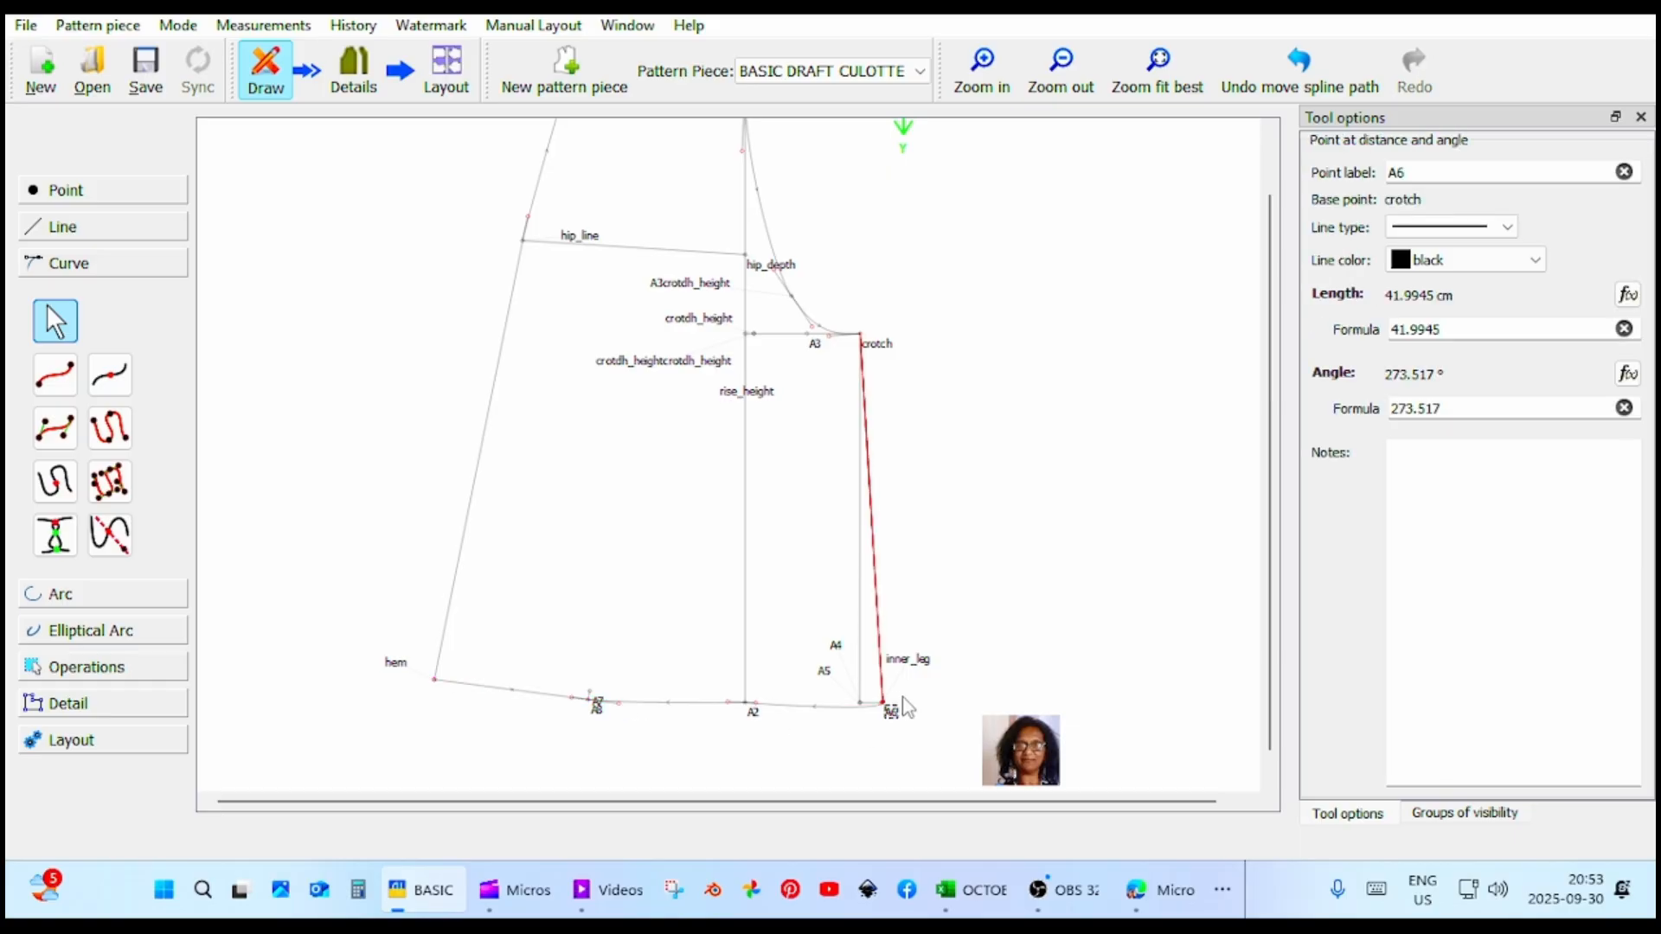
click(877, 707)
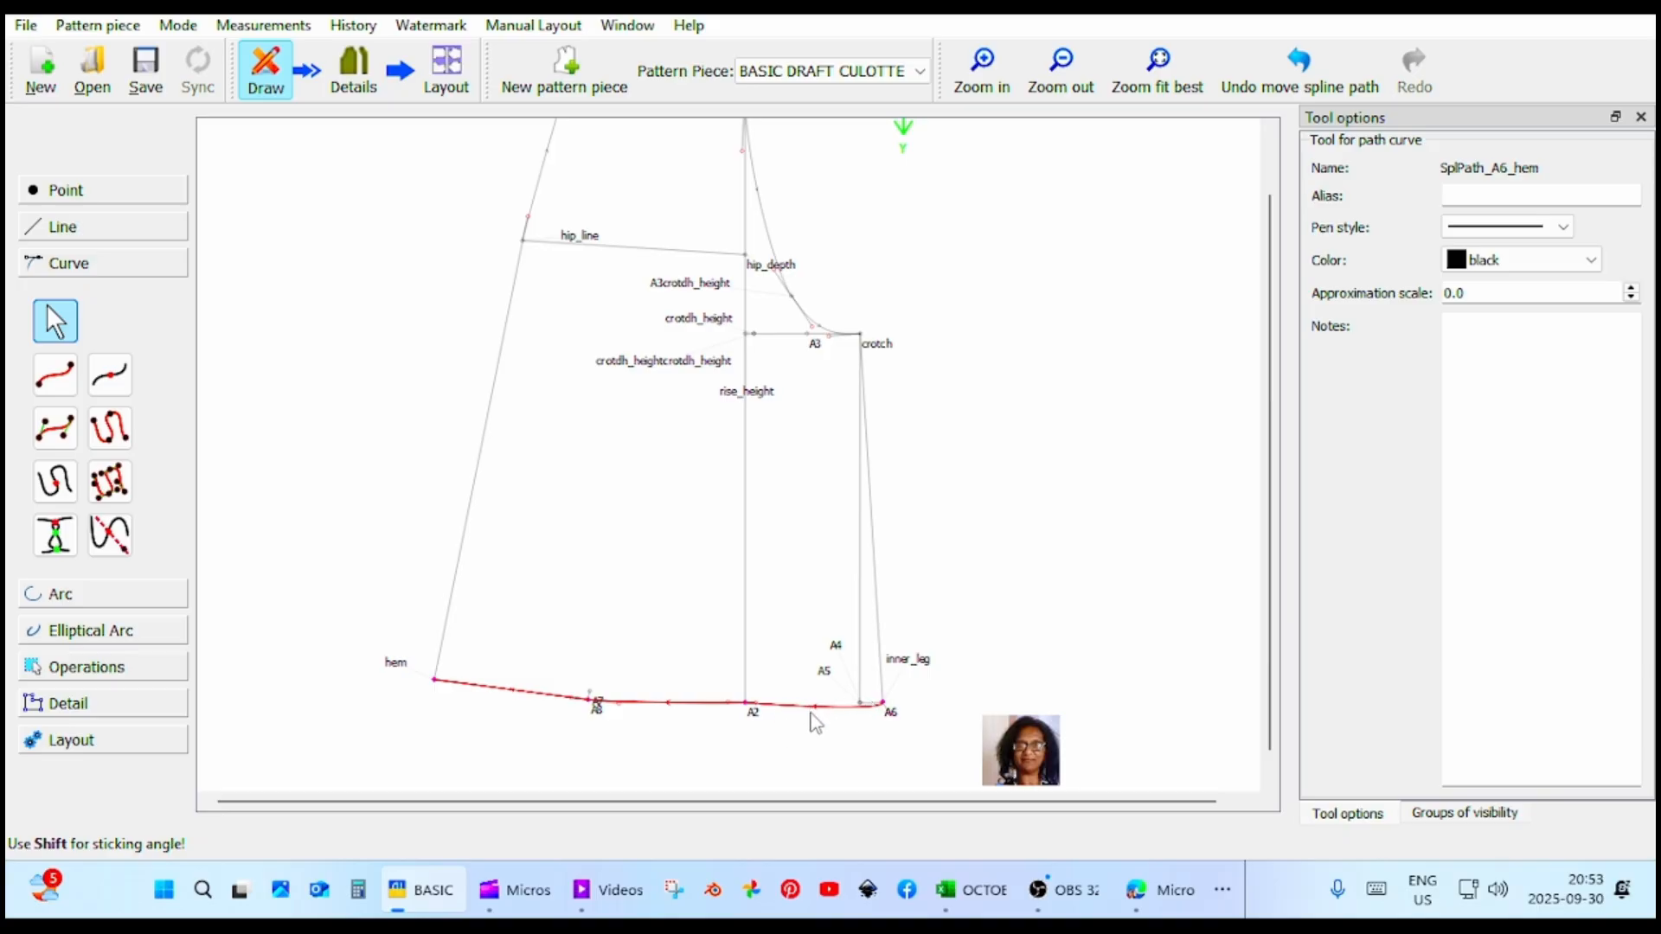
drag(818, 711, 725, 703)
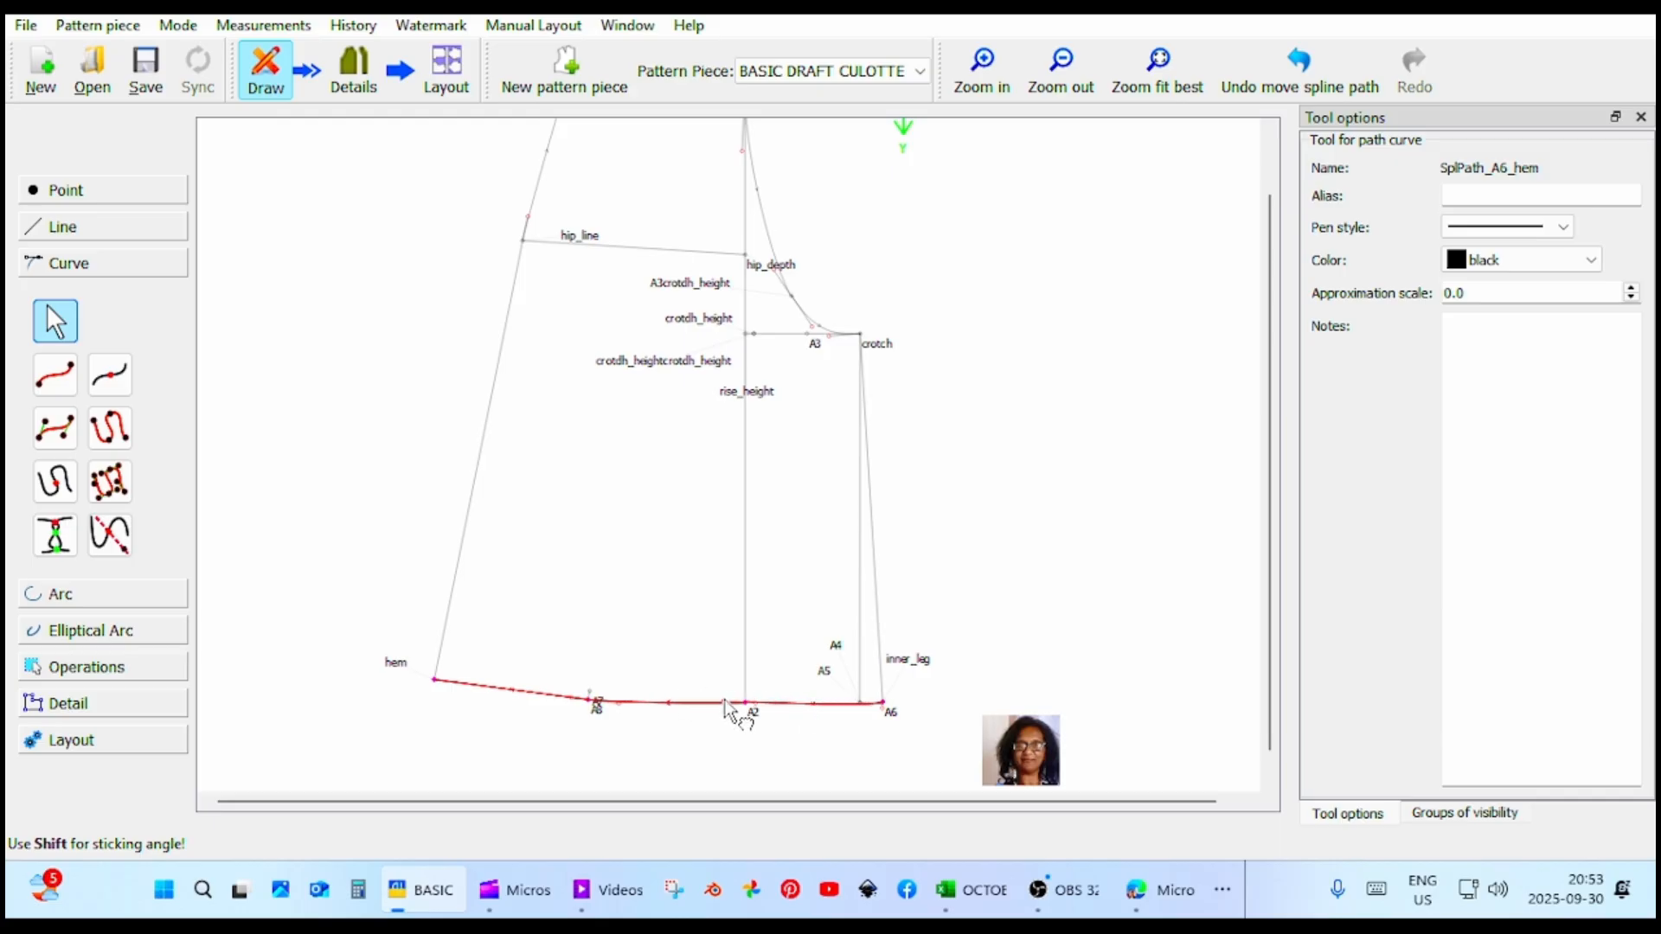
Fine-tune the hem curve's control handles beside A2 and A8 for an even transition towards hem.
click(676, 713)
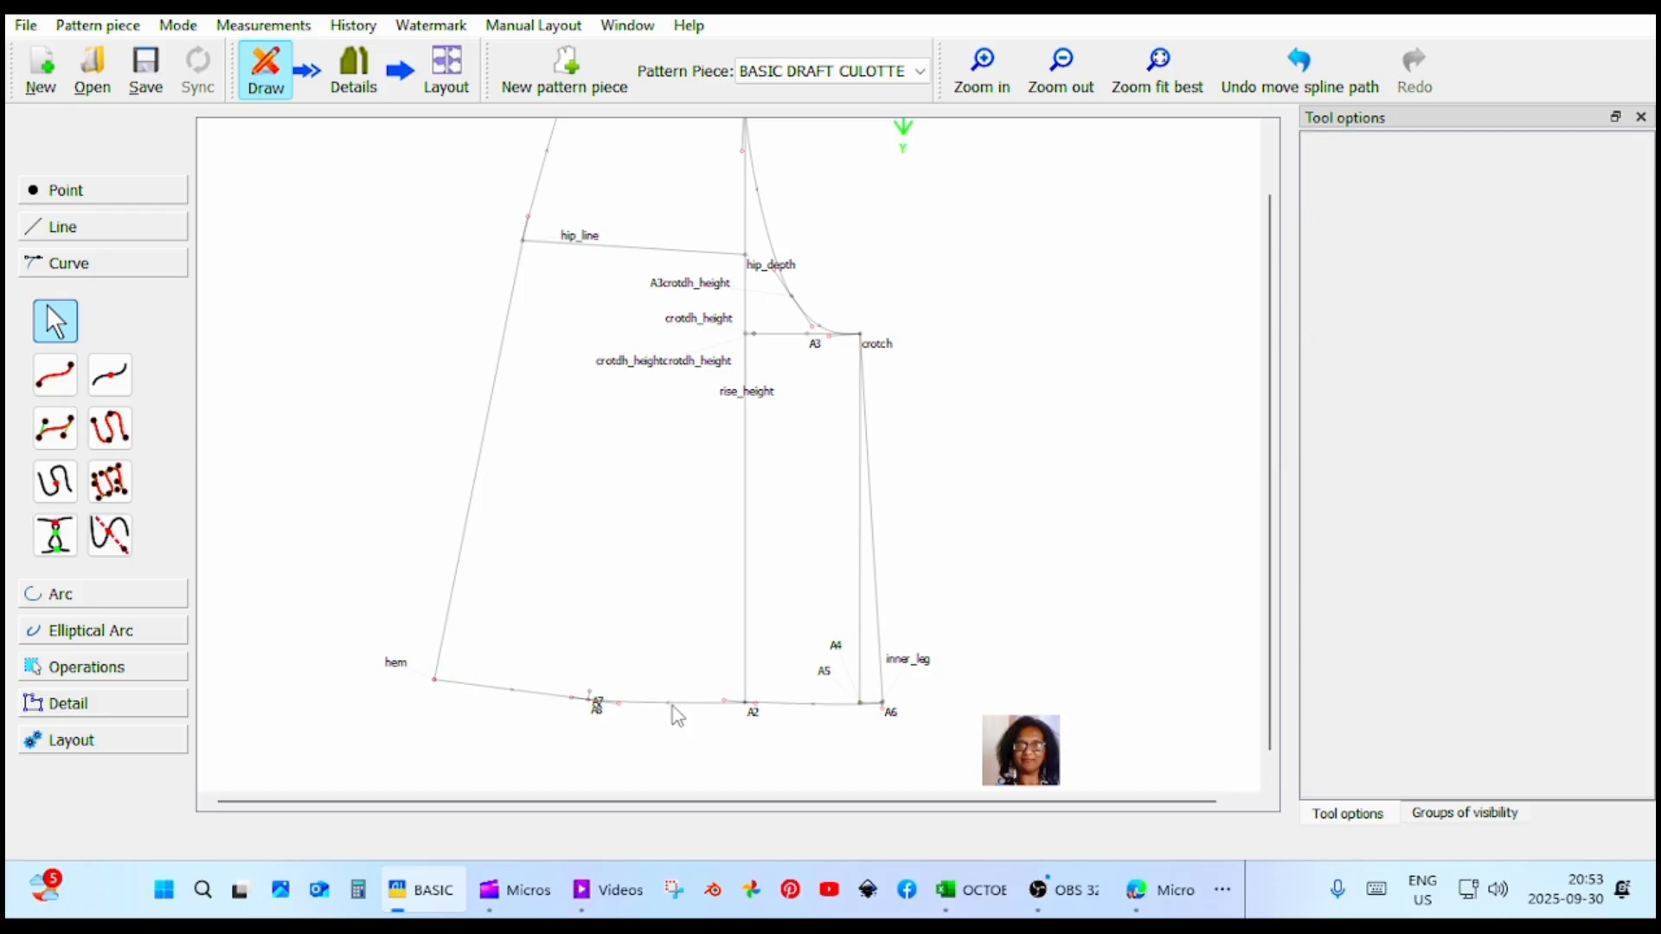
click(673, 704)
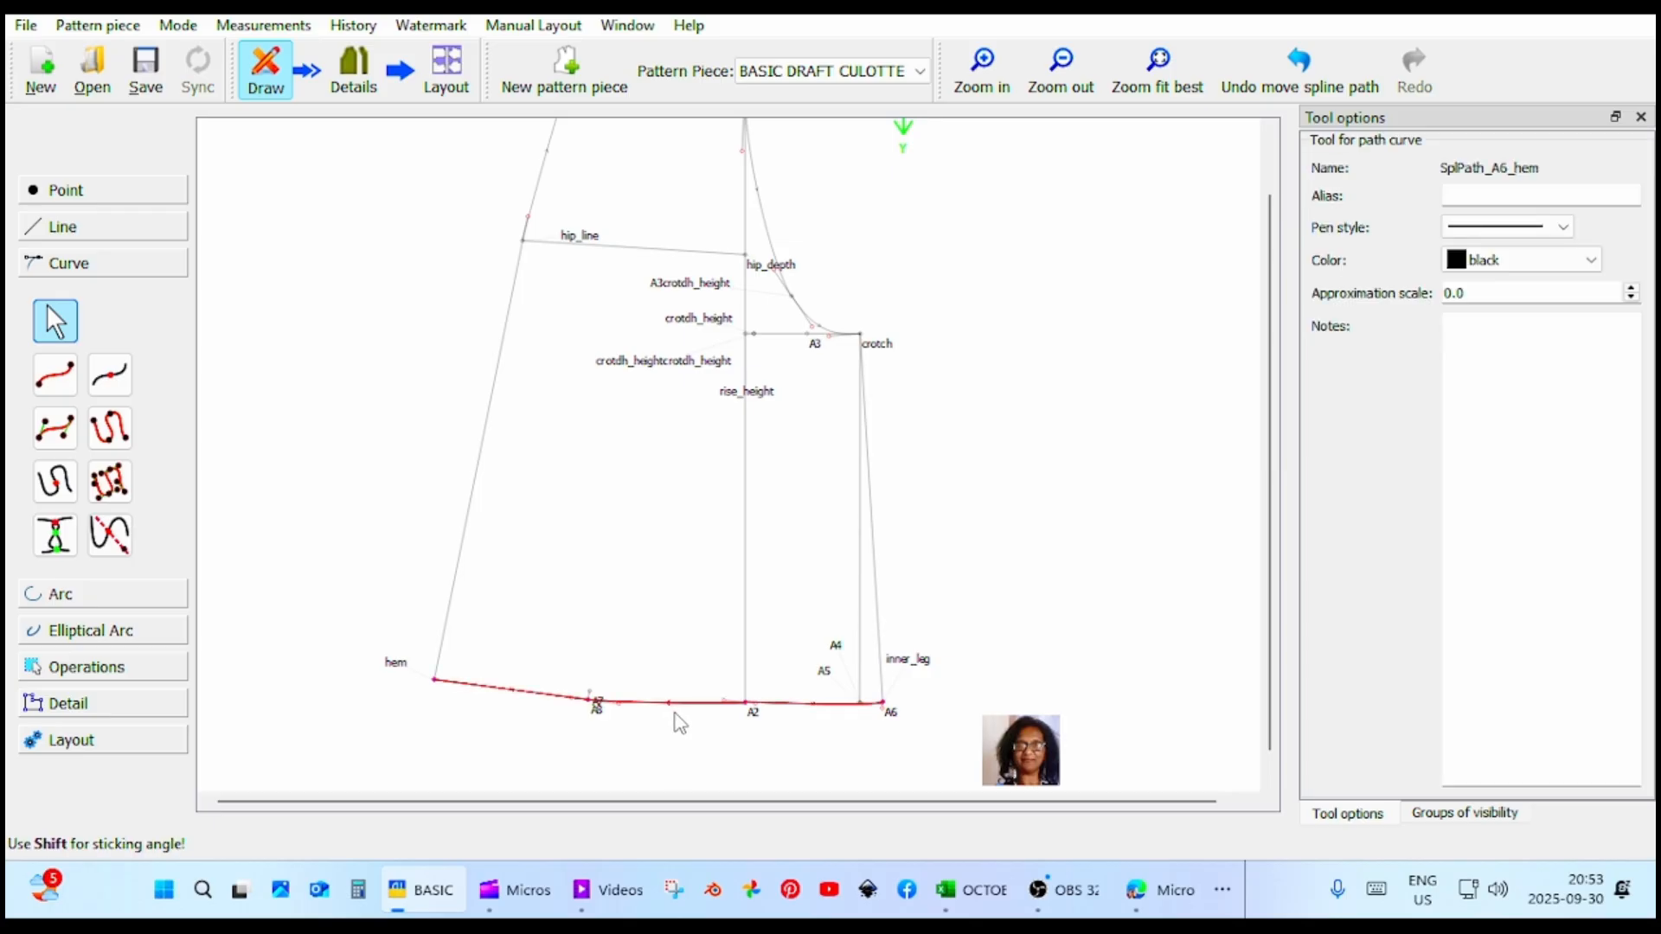
click(749, 713)
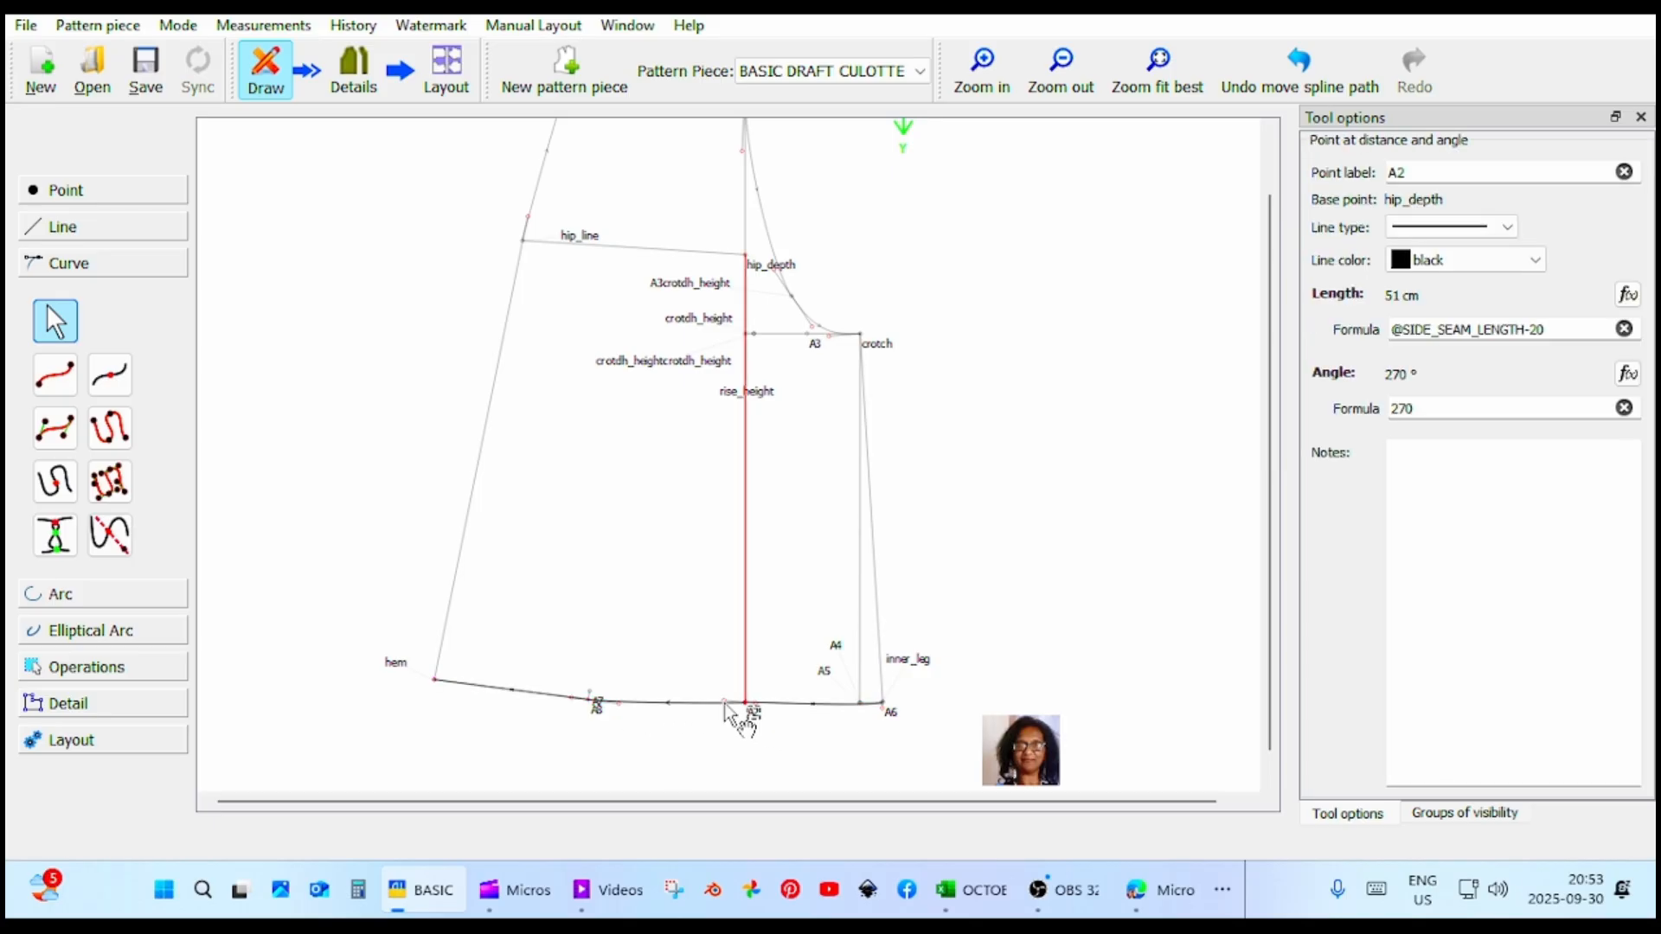
click(725, 703)
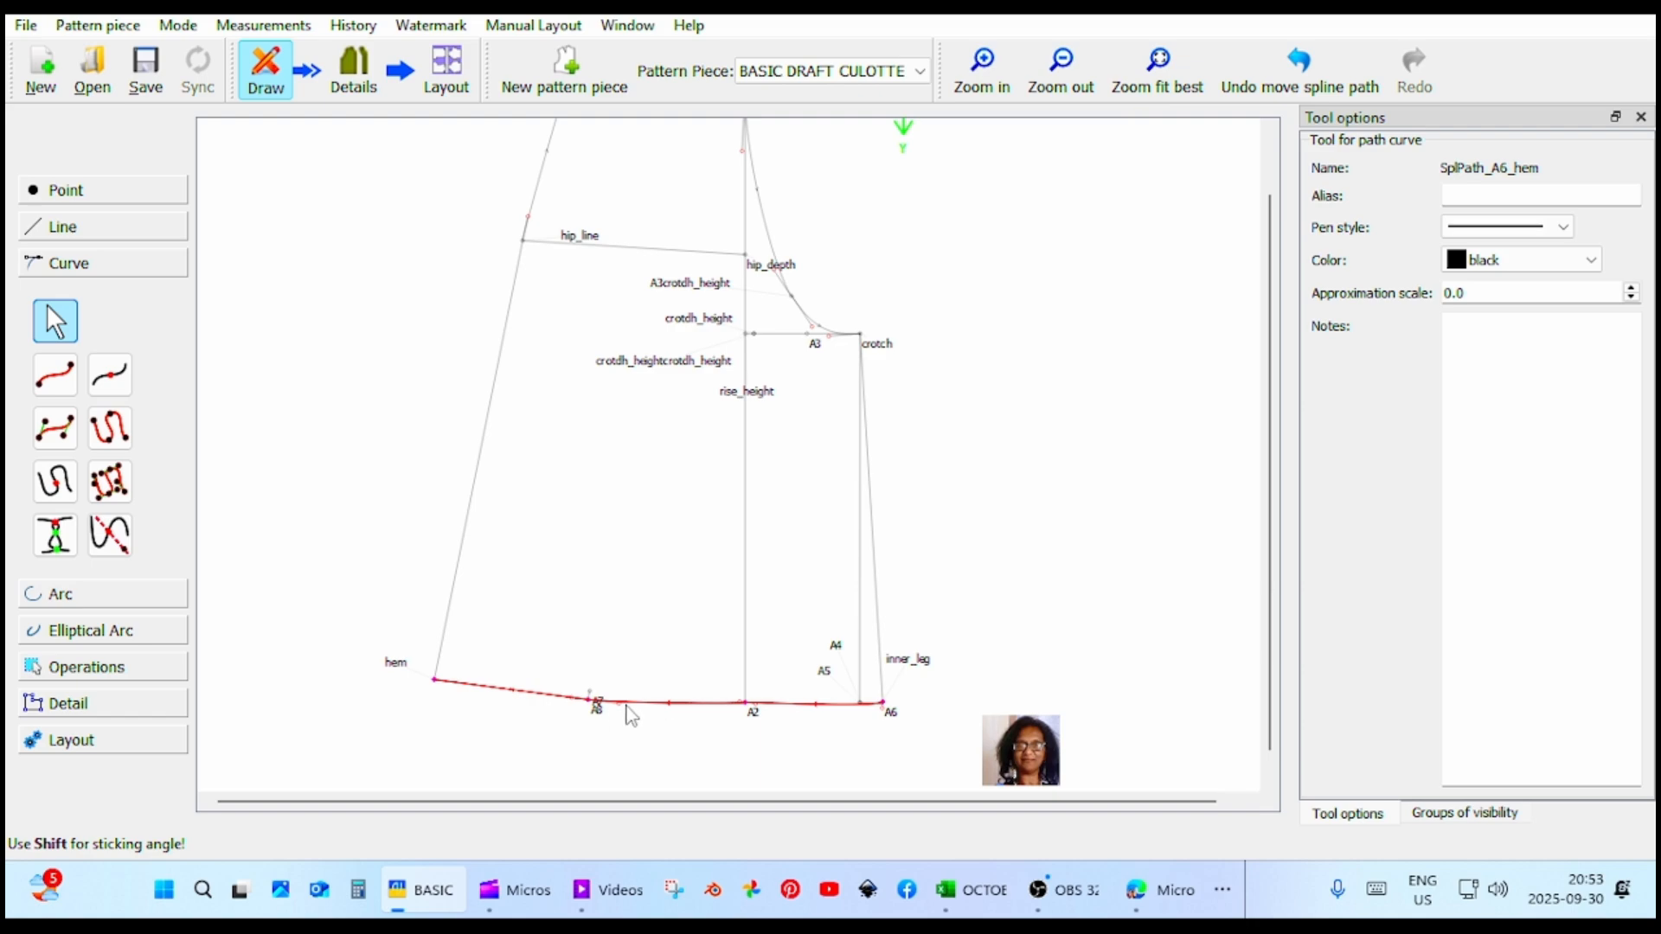
drag(621, 705, 626, 701)
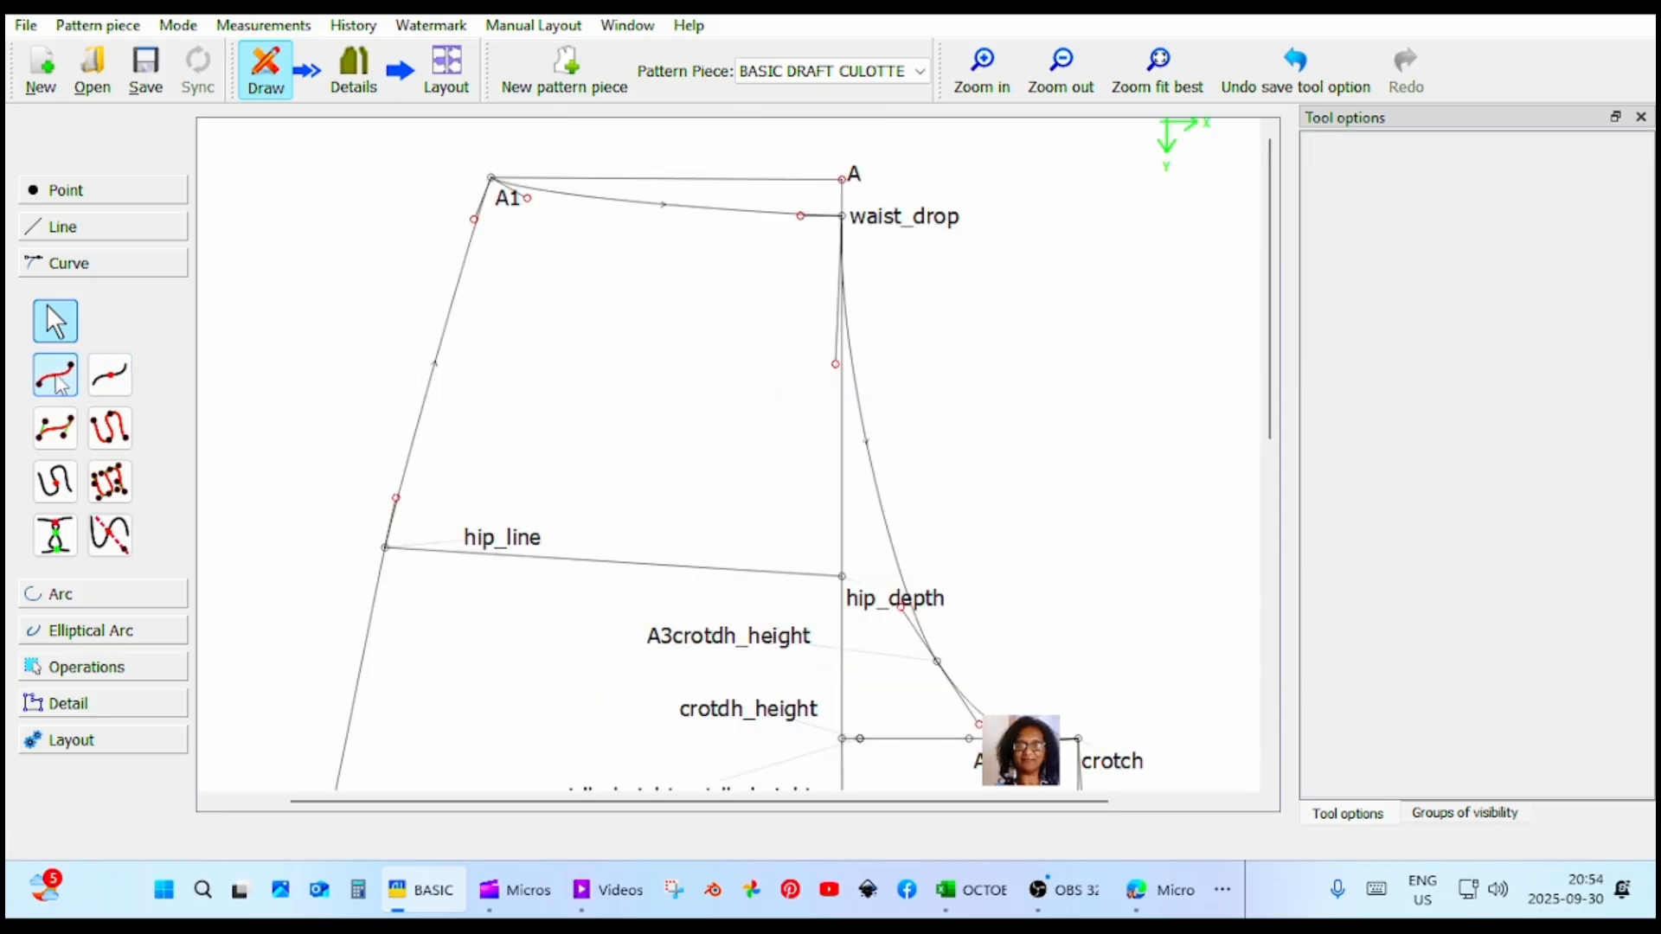
Place a point 5 cm from A1 along the waist curve, at an angle of about 348°.
click(57, 378)
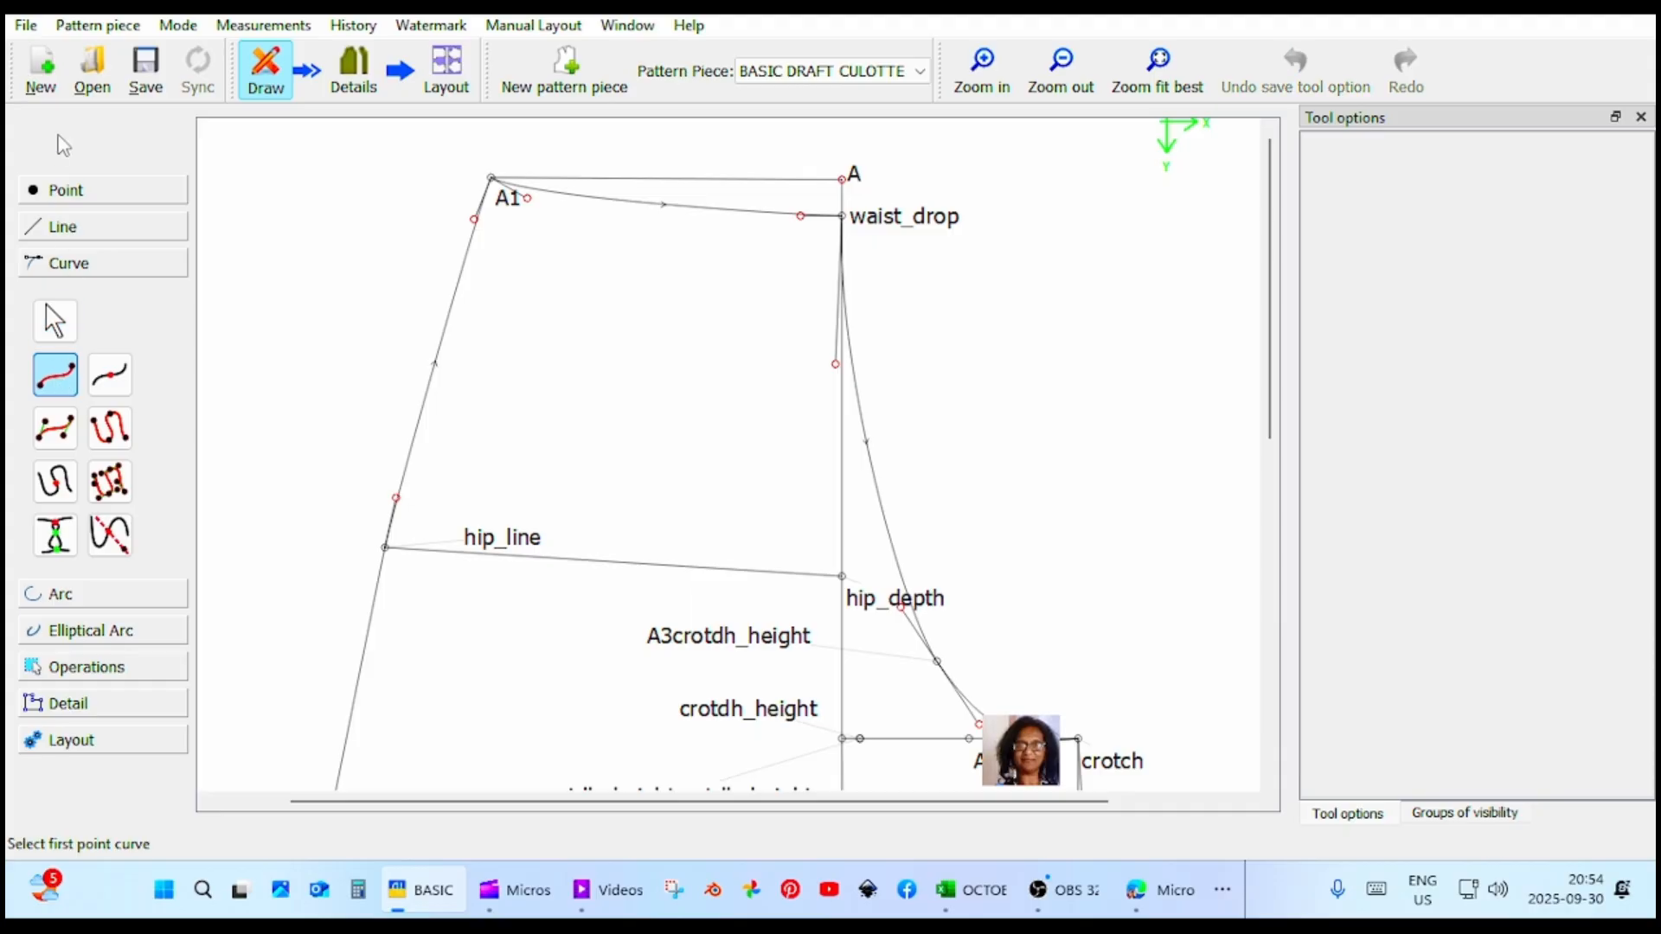
click(65, 189)
click(55, 275)
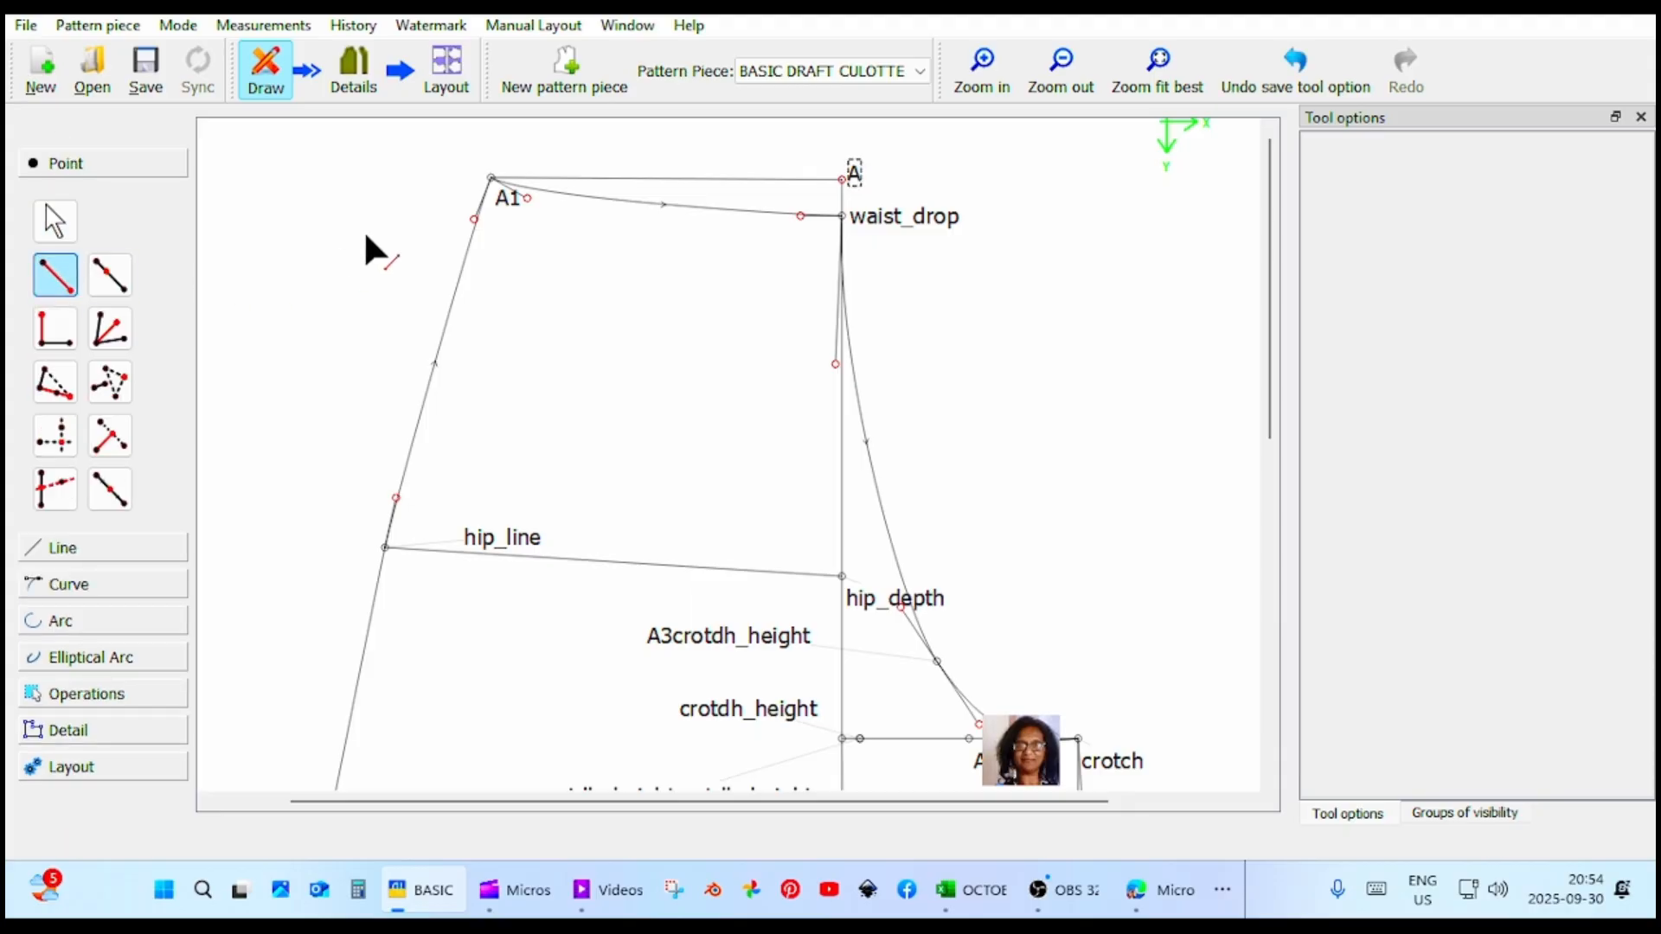
click(501, 196)
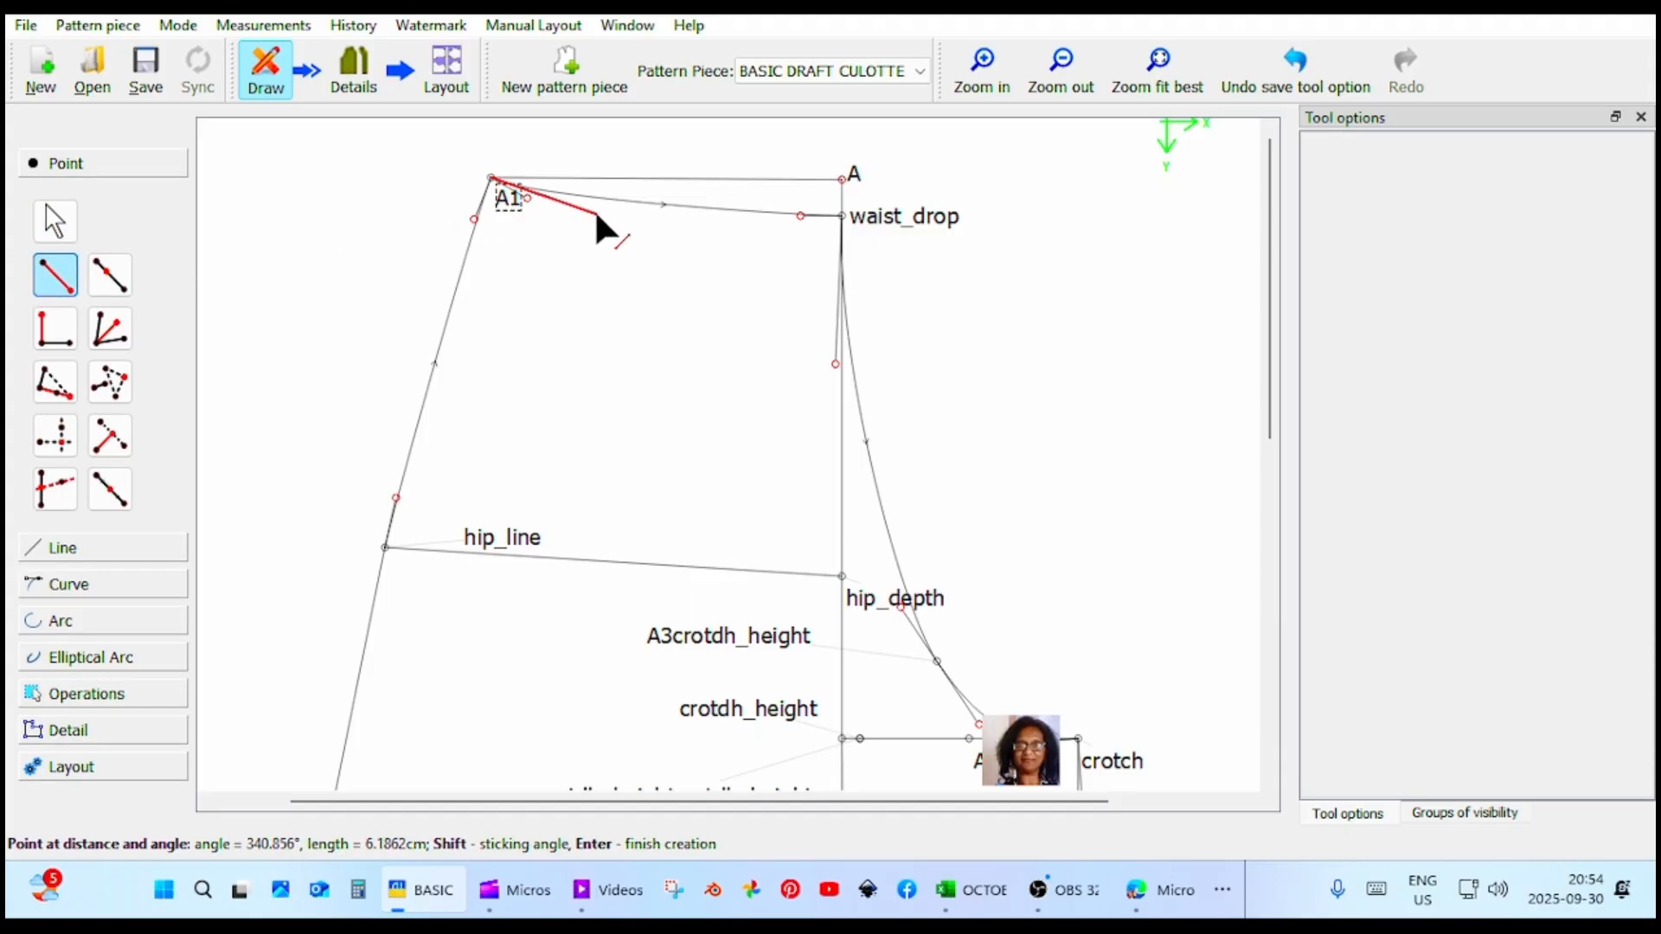
click(558, 192)
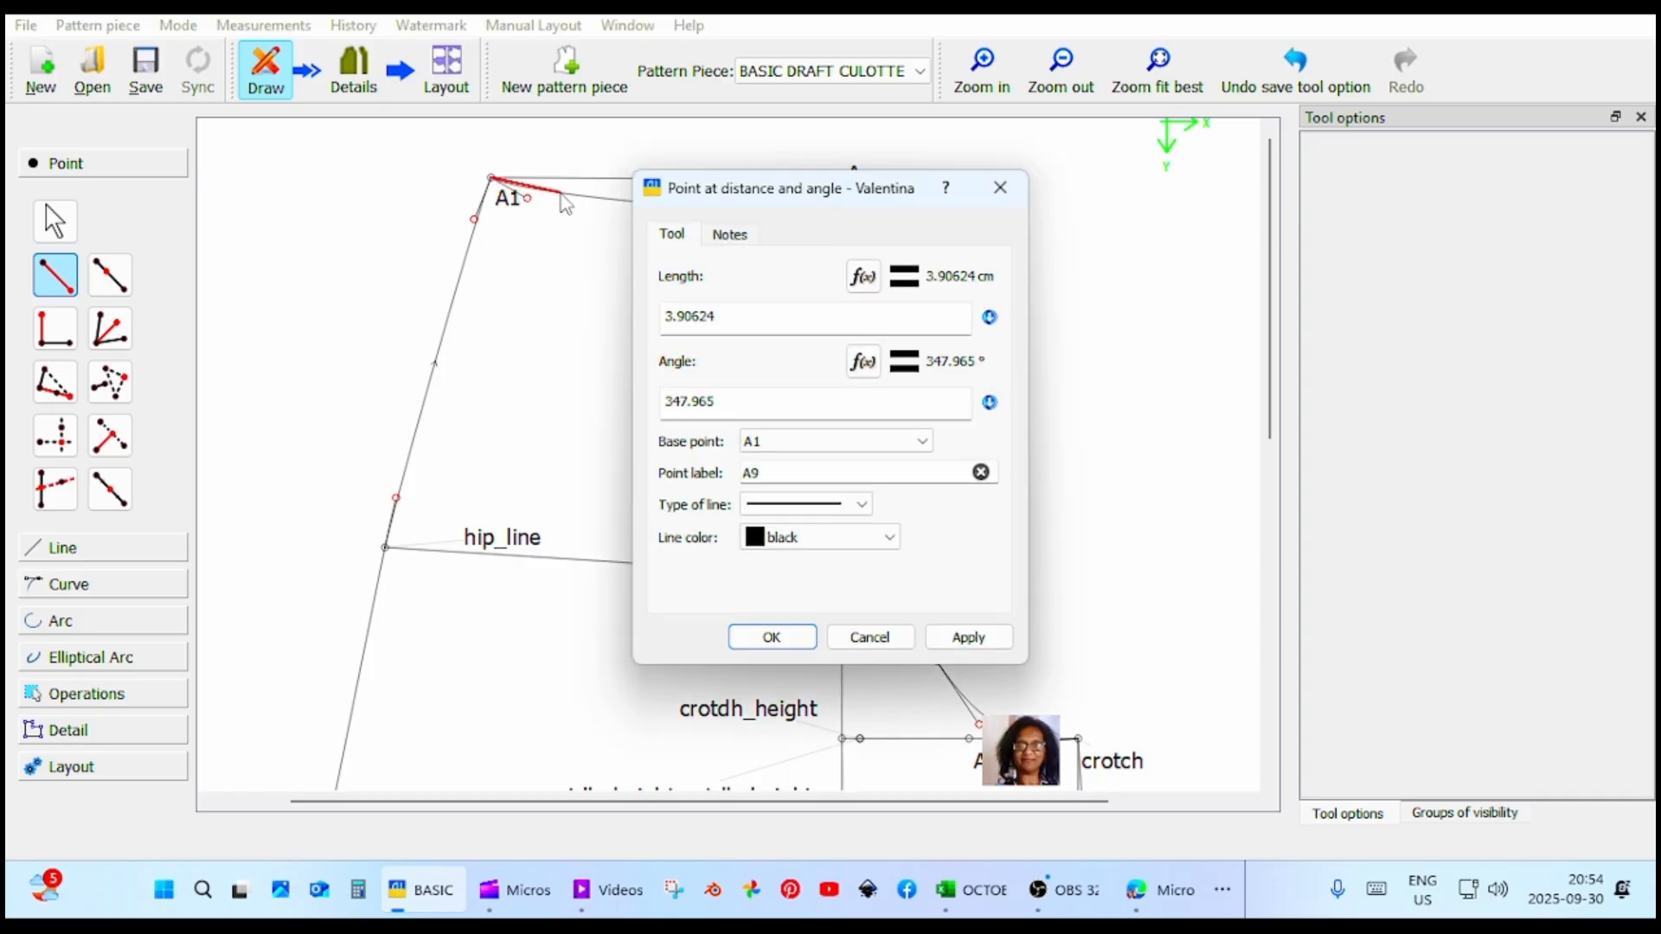
click(662, 317)
drag(663, 318, 799, 331)
text(5)
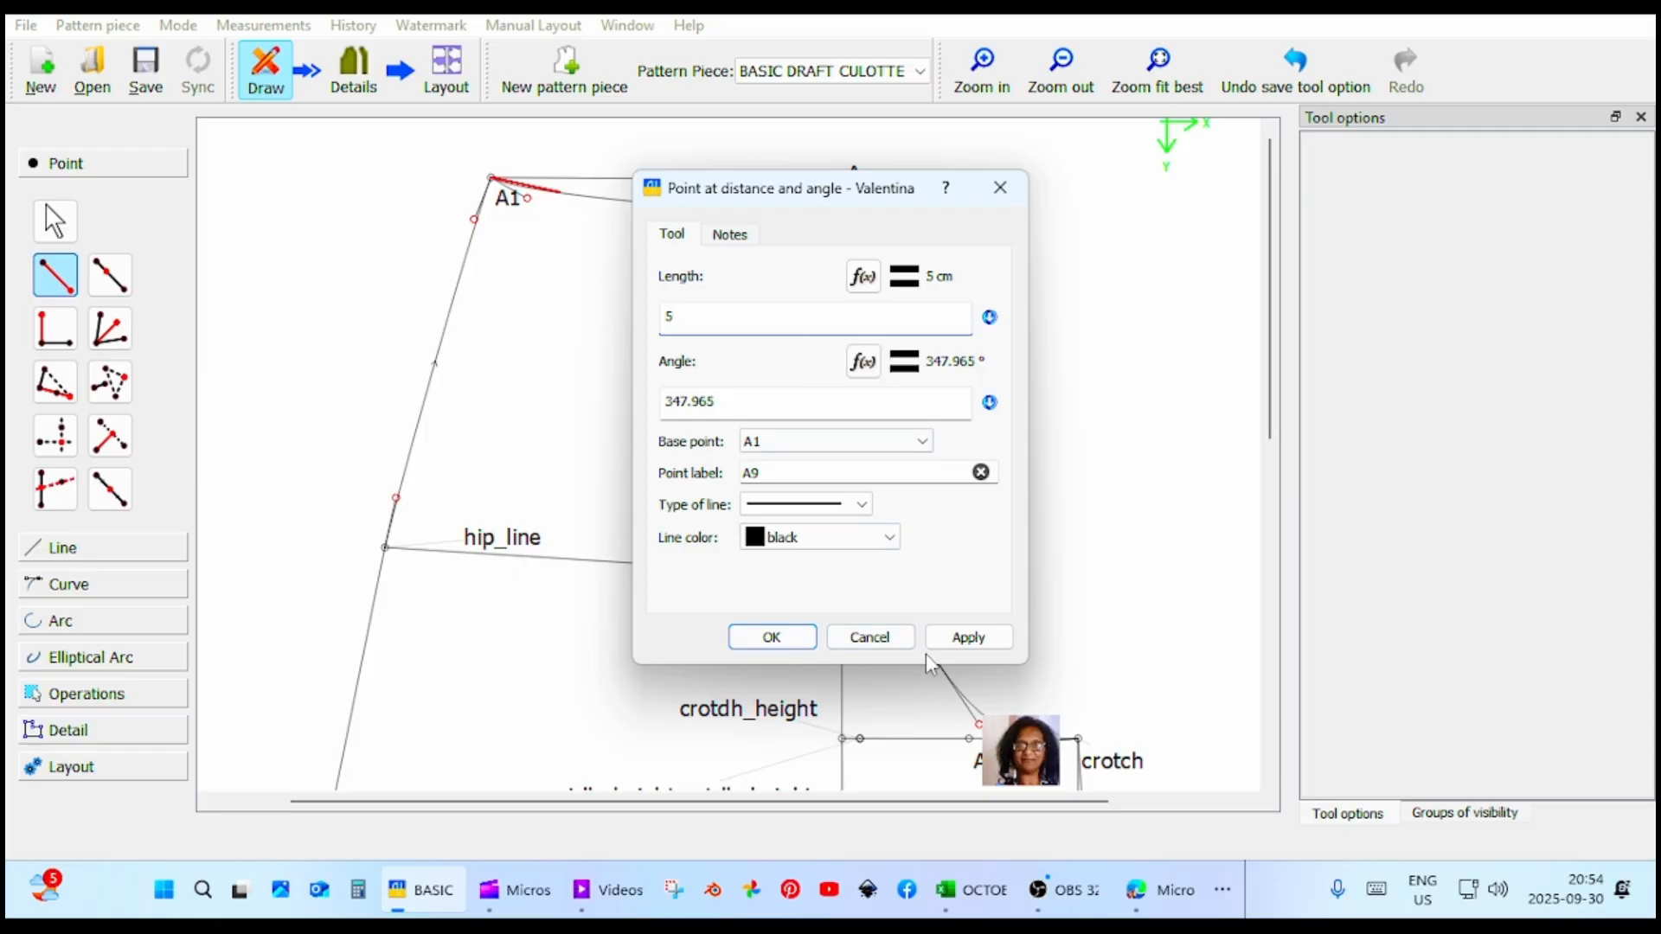
click(966, 639)
click(761, 642)
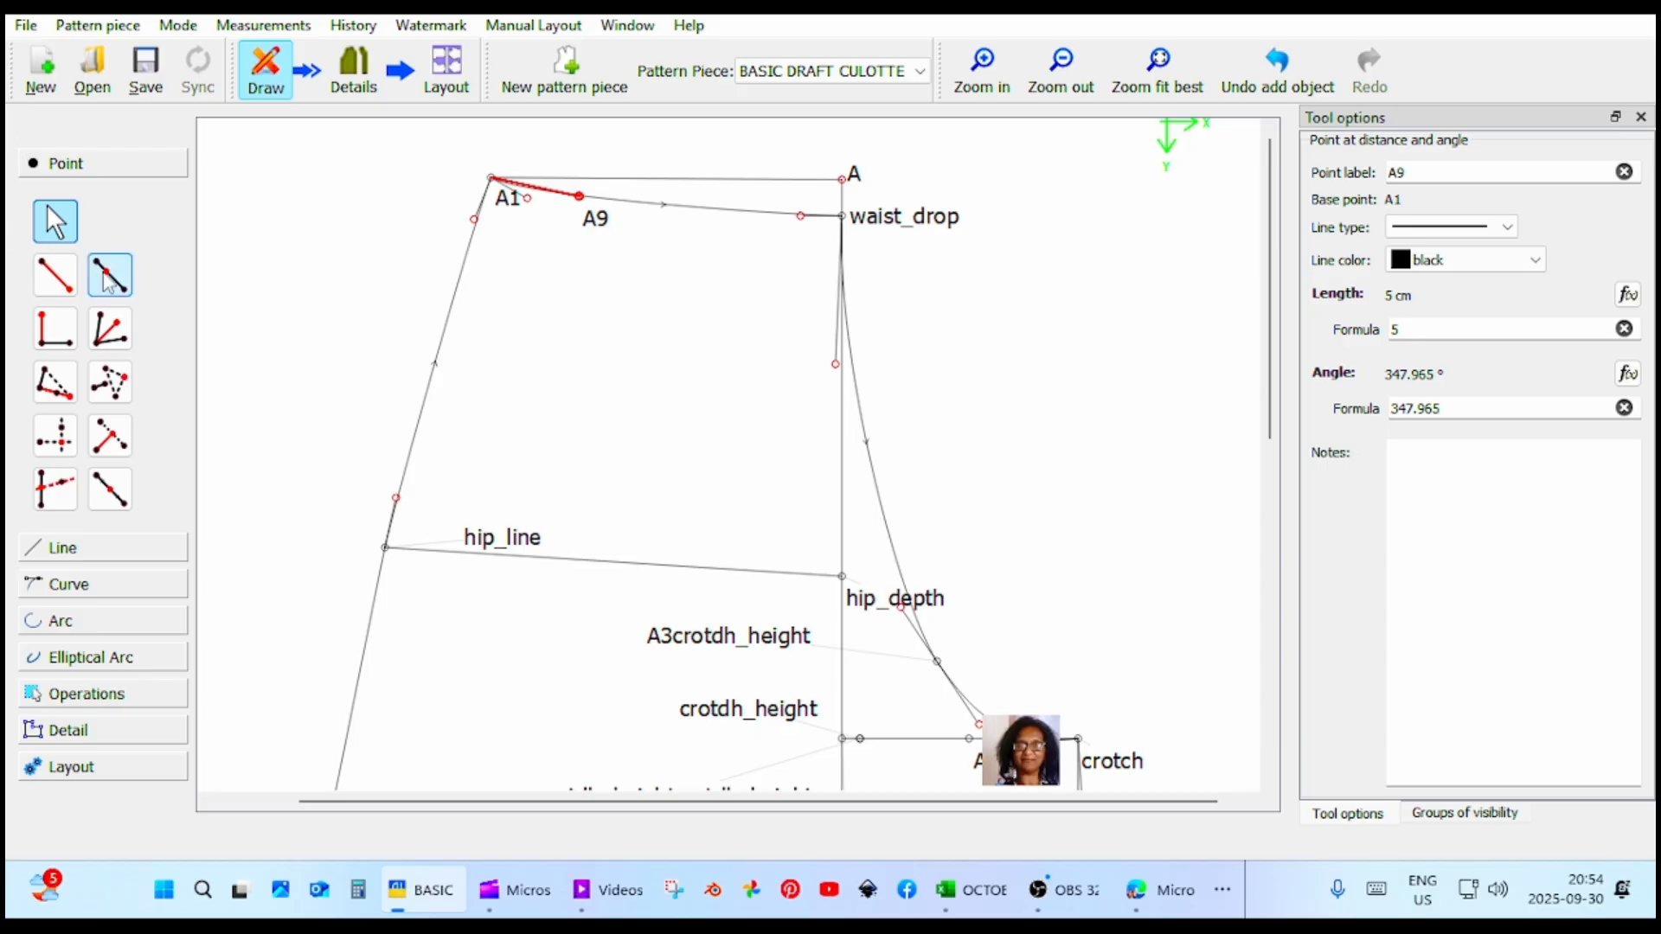
Place a point 2 cm from A9 along the waist curve, at an angle of about 354.6°.
click(73, 289)
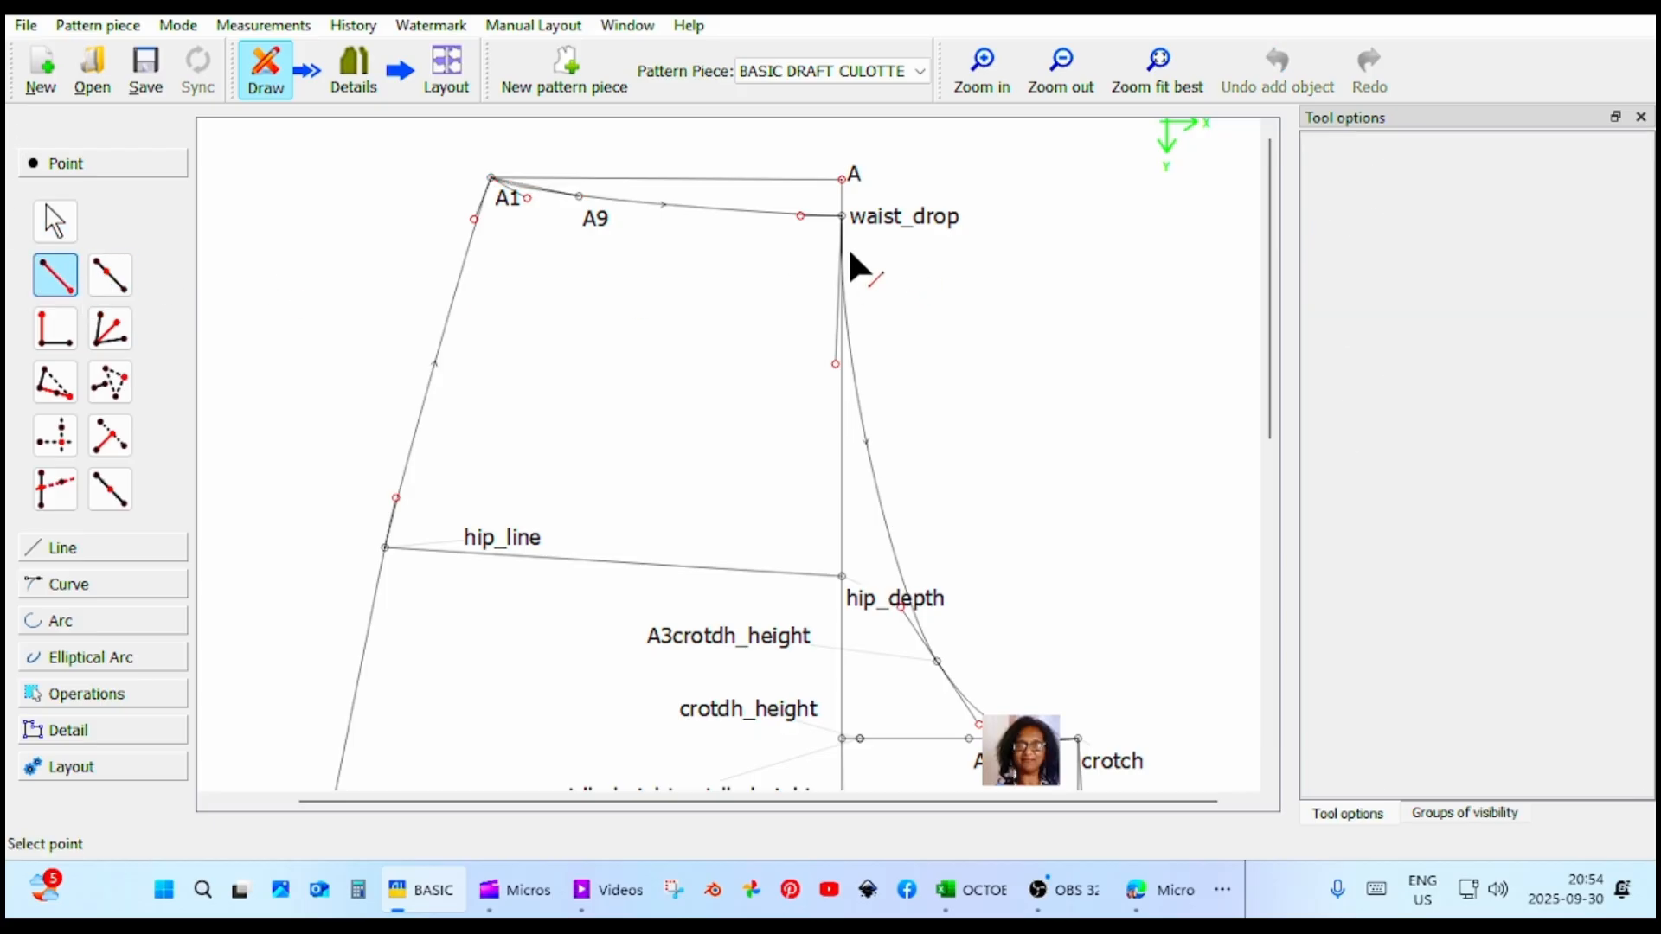
click(578, 196)
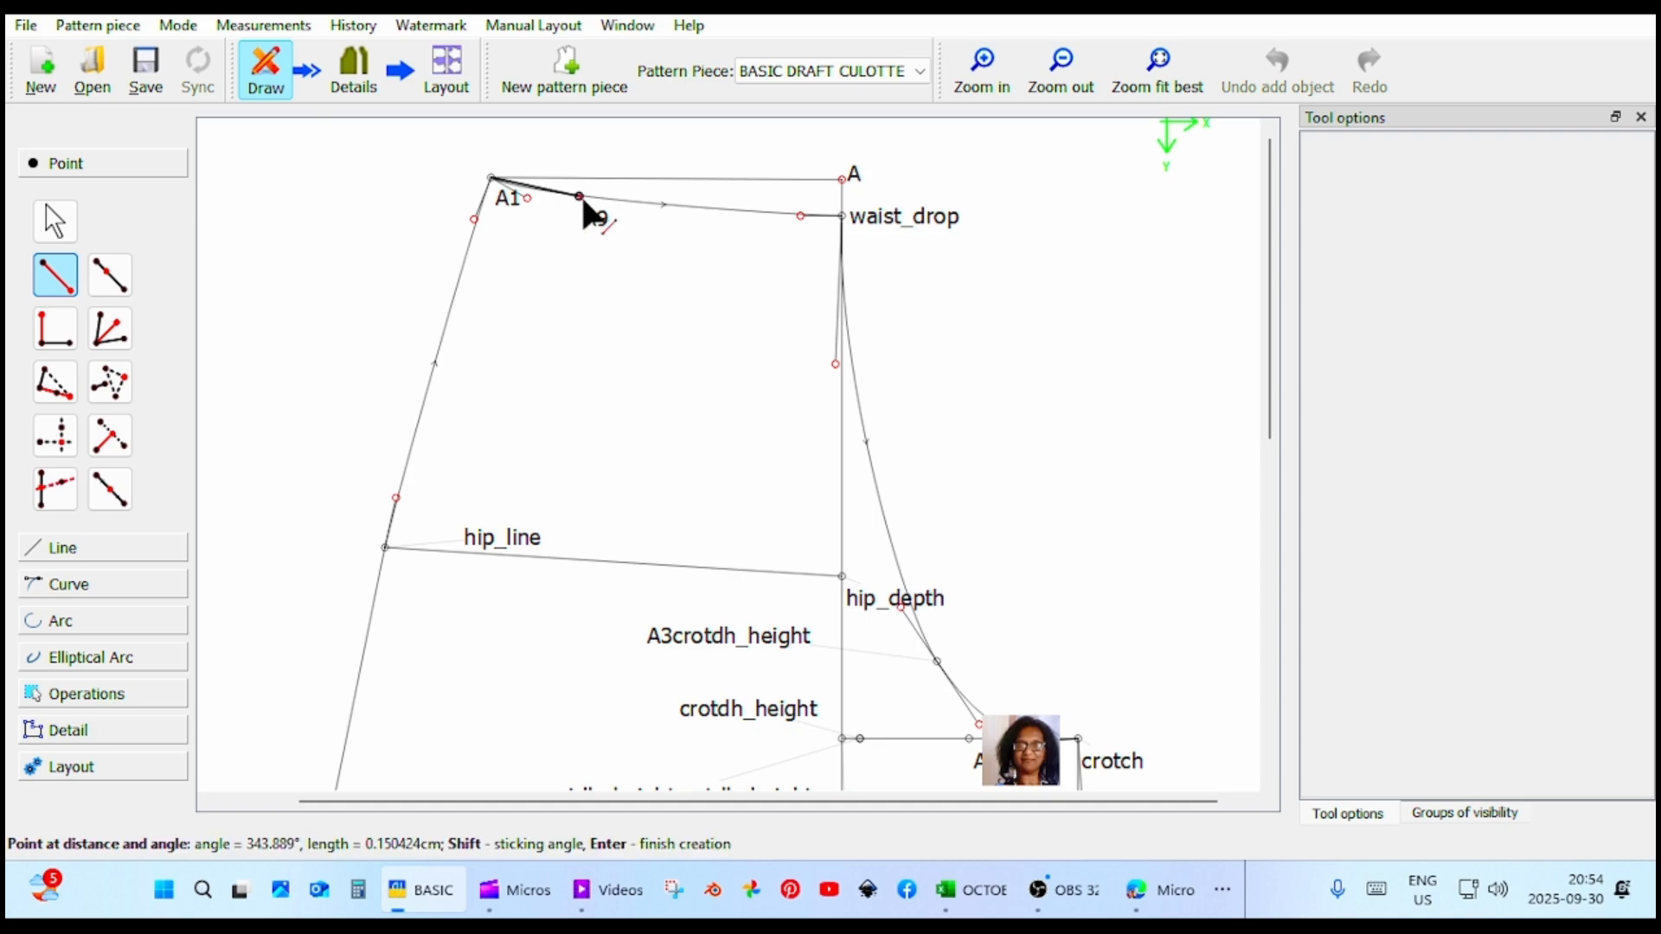
click(641, 216)
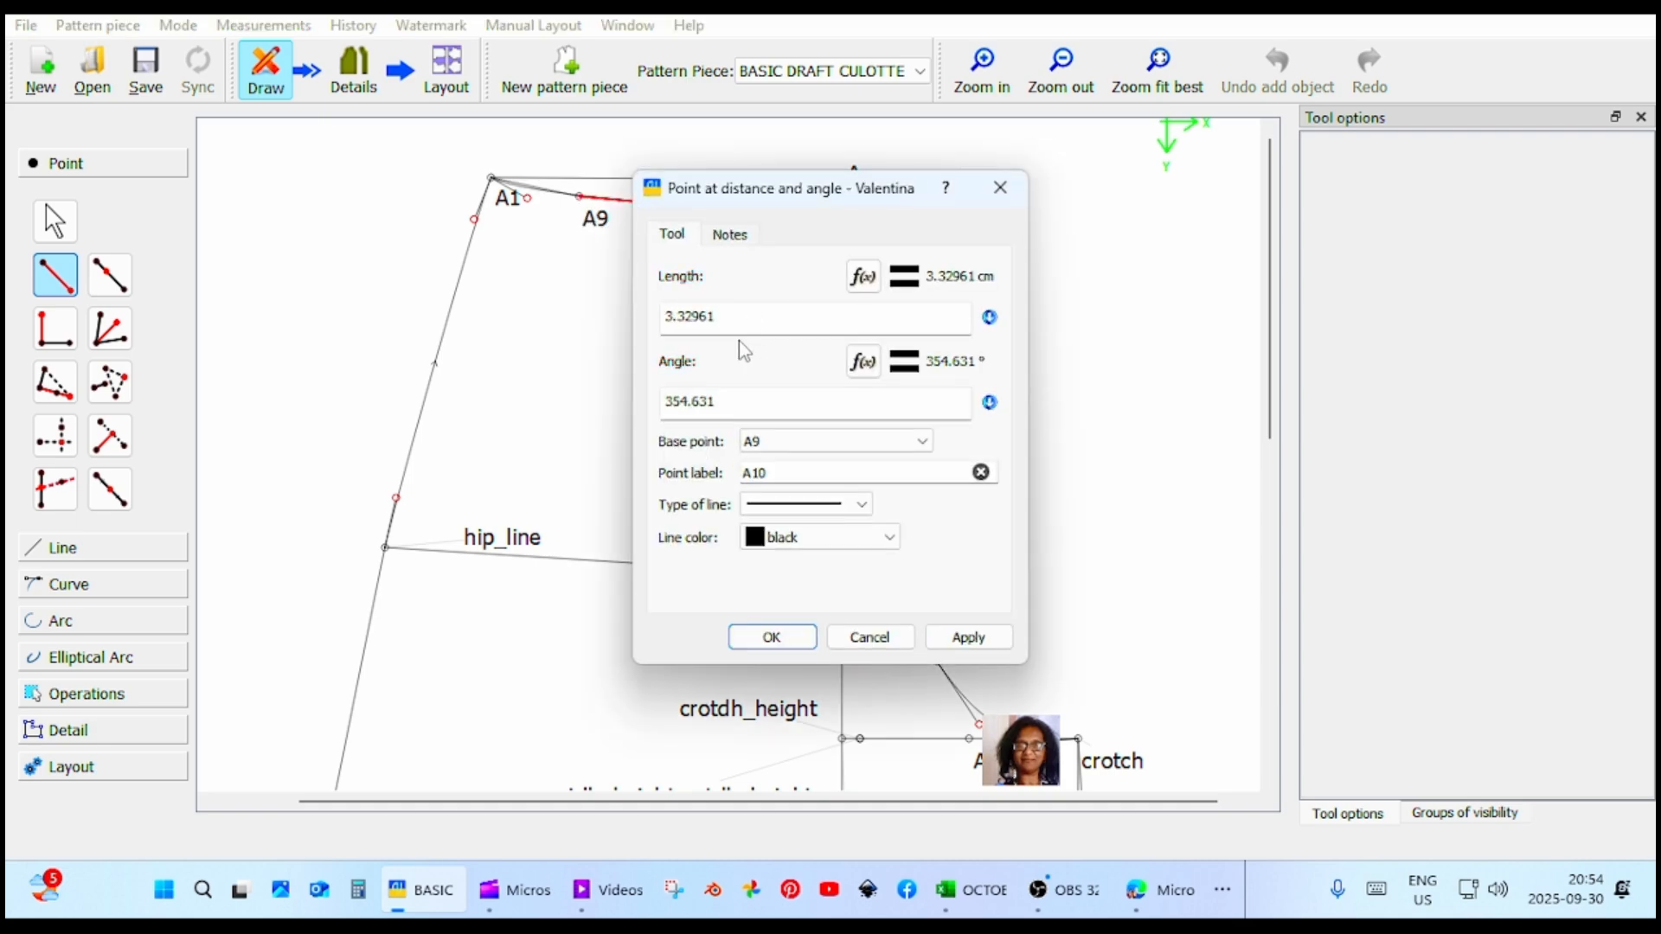
drag(735, 317, 669, 319)
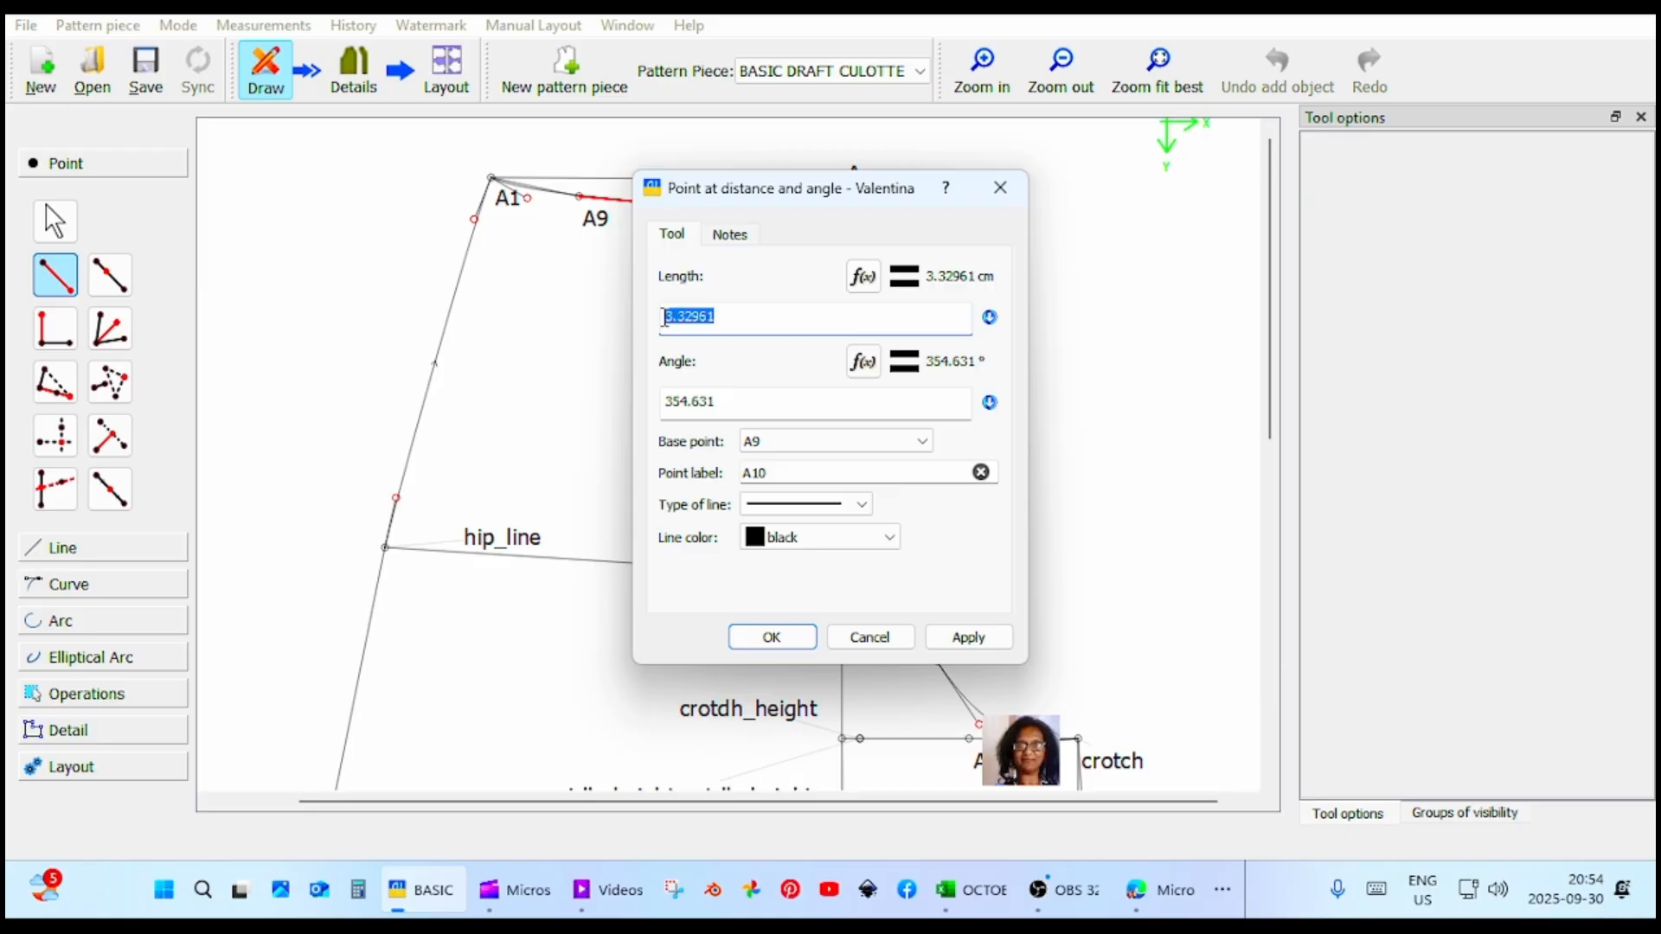
text(2)
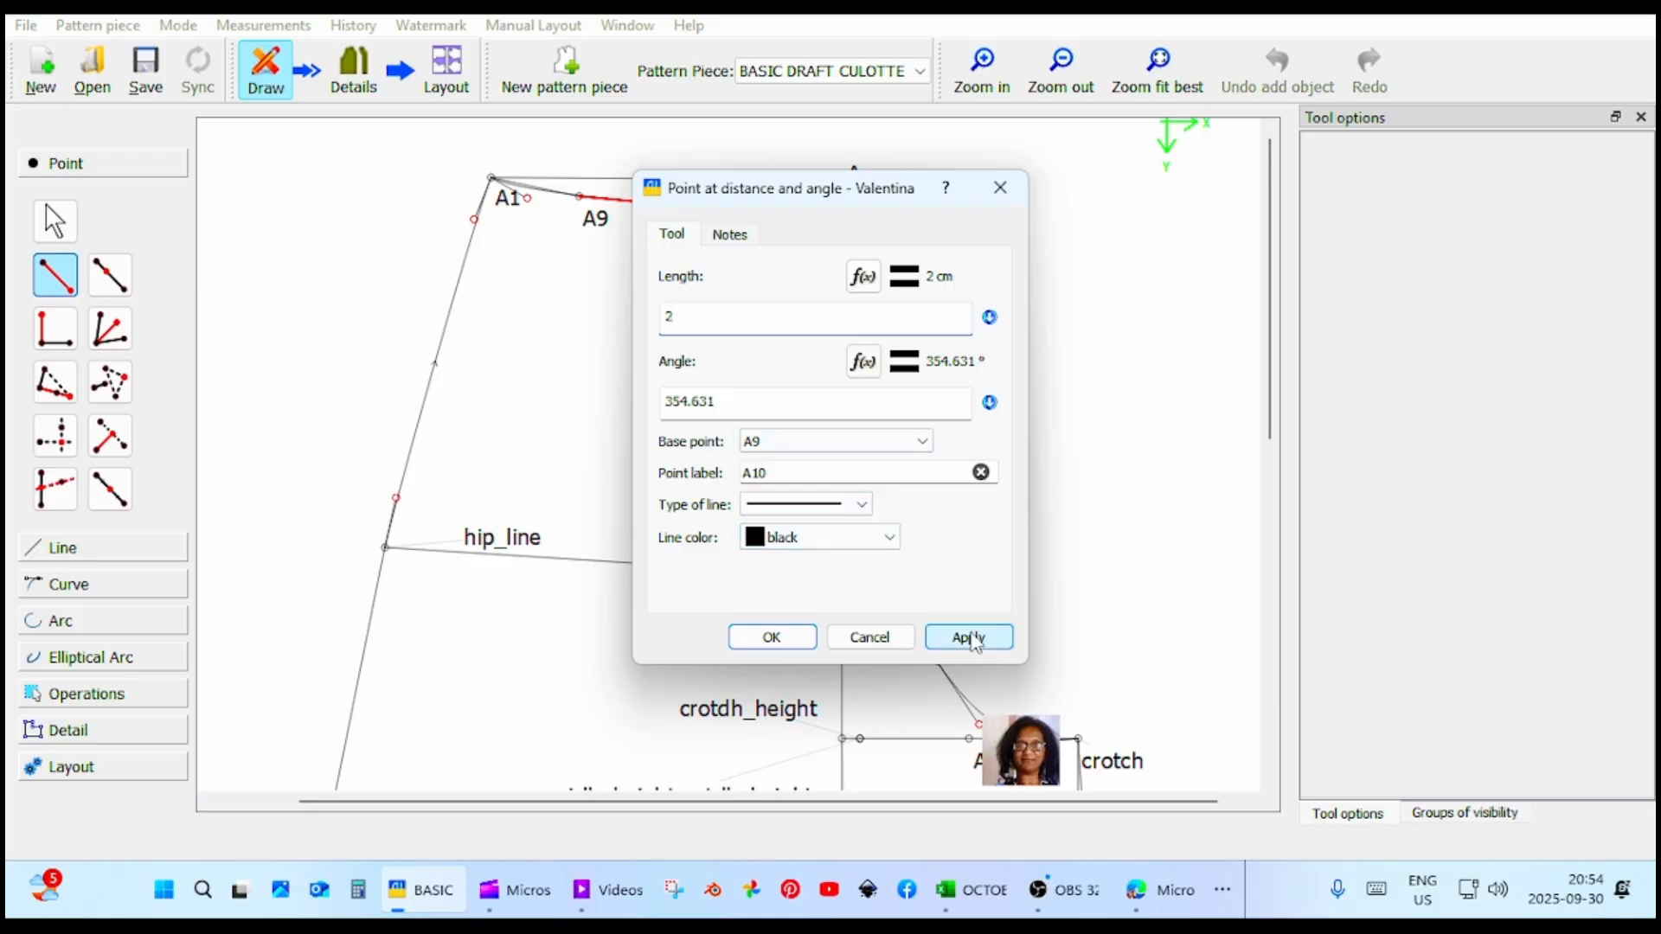
click(974, 640)
click(769, 637)
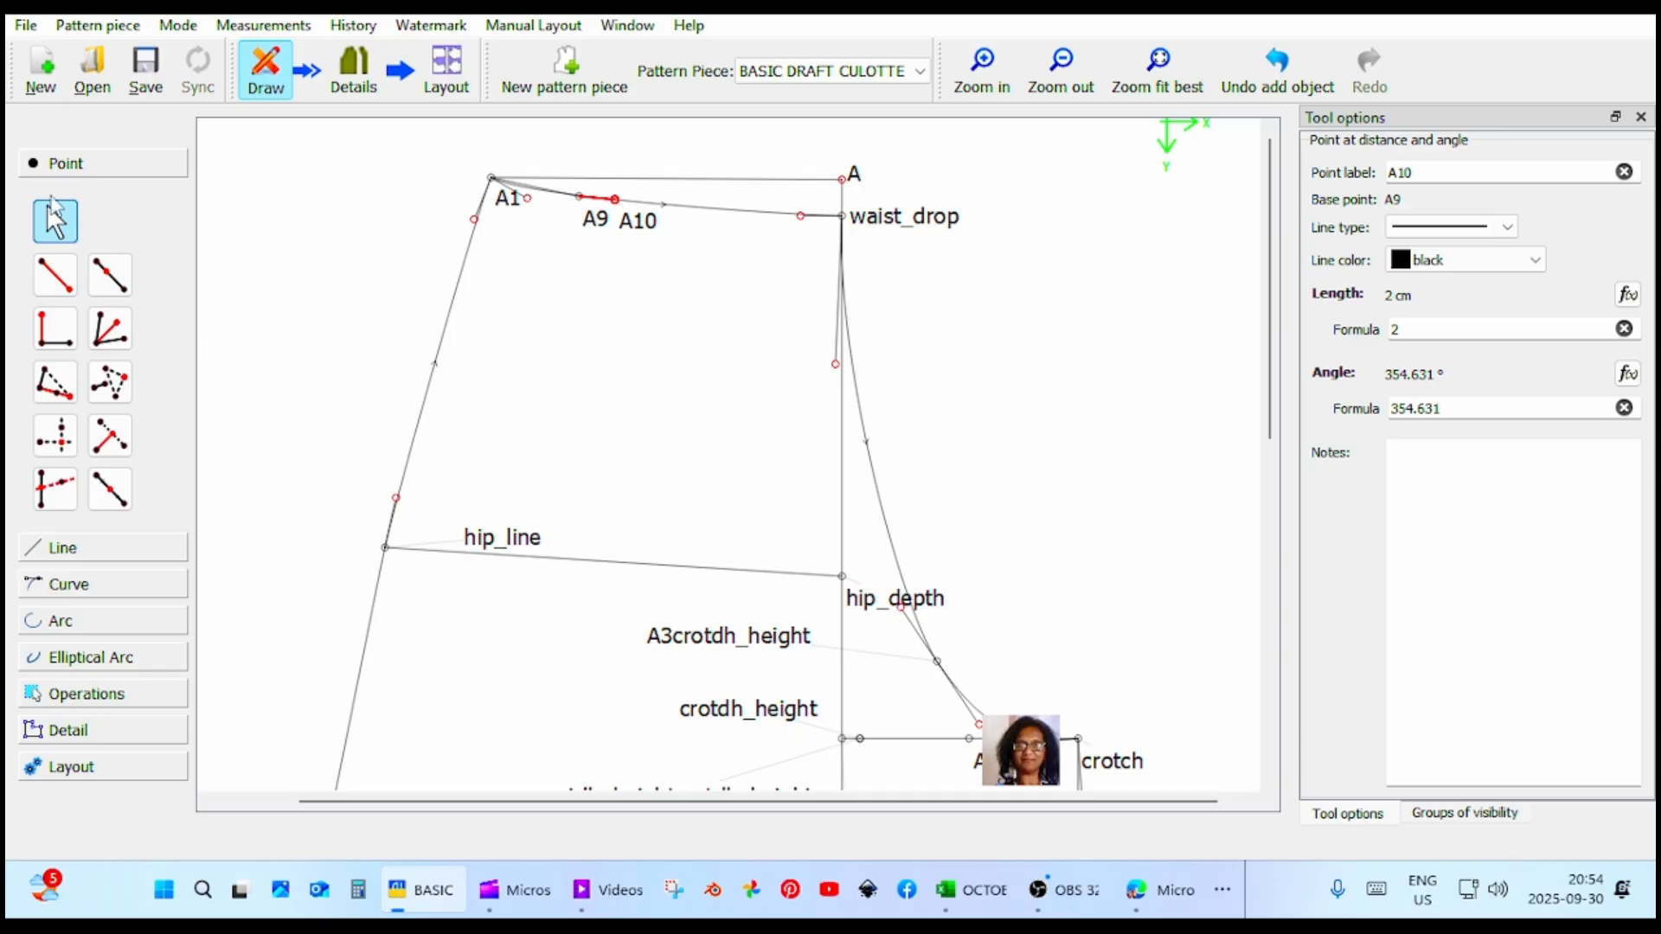
Place a point at distance and angle from A10 at waist_drop, about 12.75 cm long at about 356.1°.
click(55, 275)
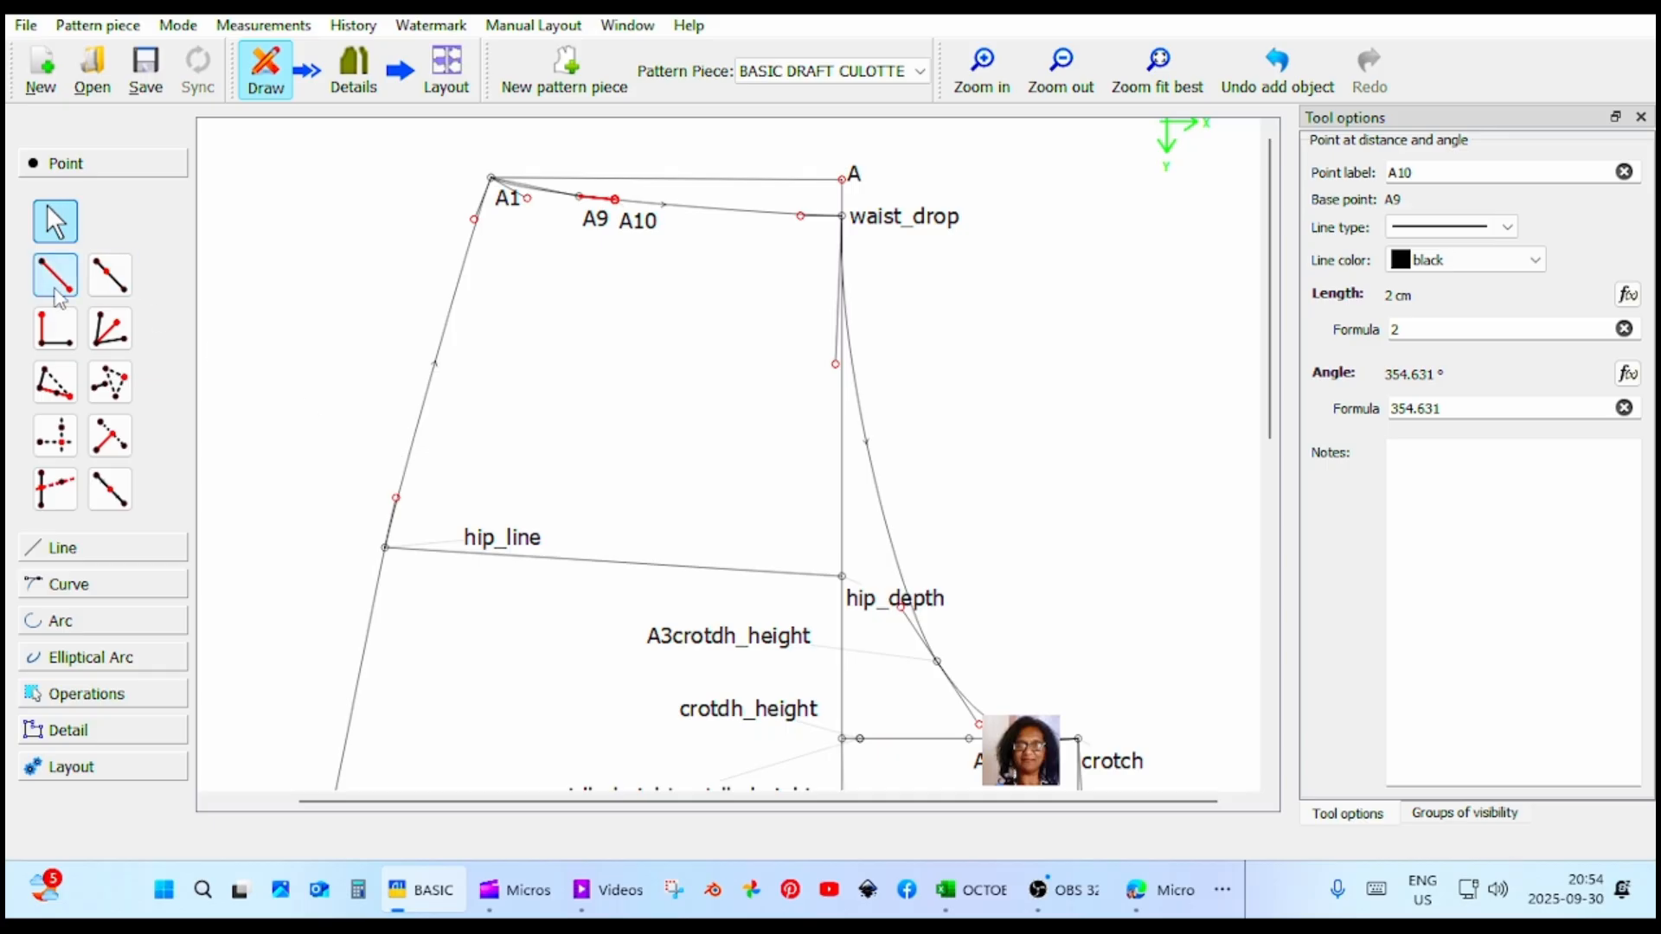
click(615, 200)
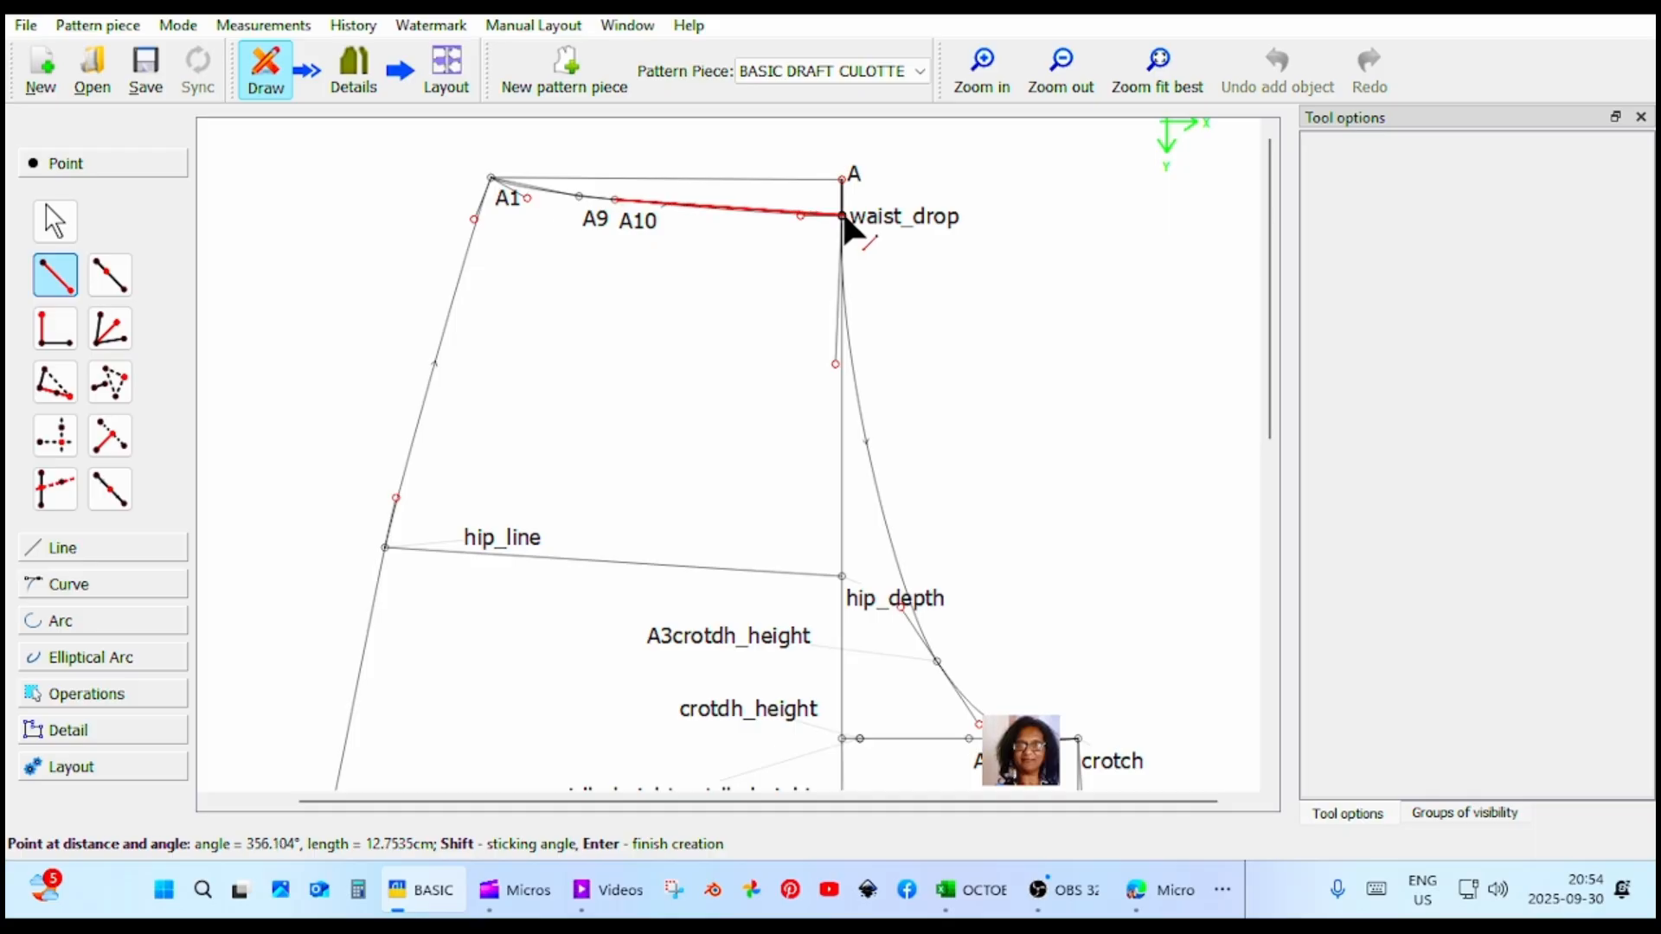
click(844, 218)
click(954, 638)
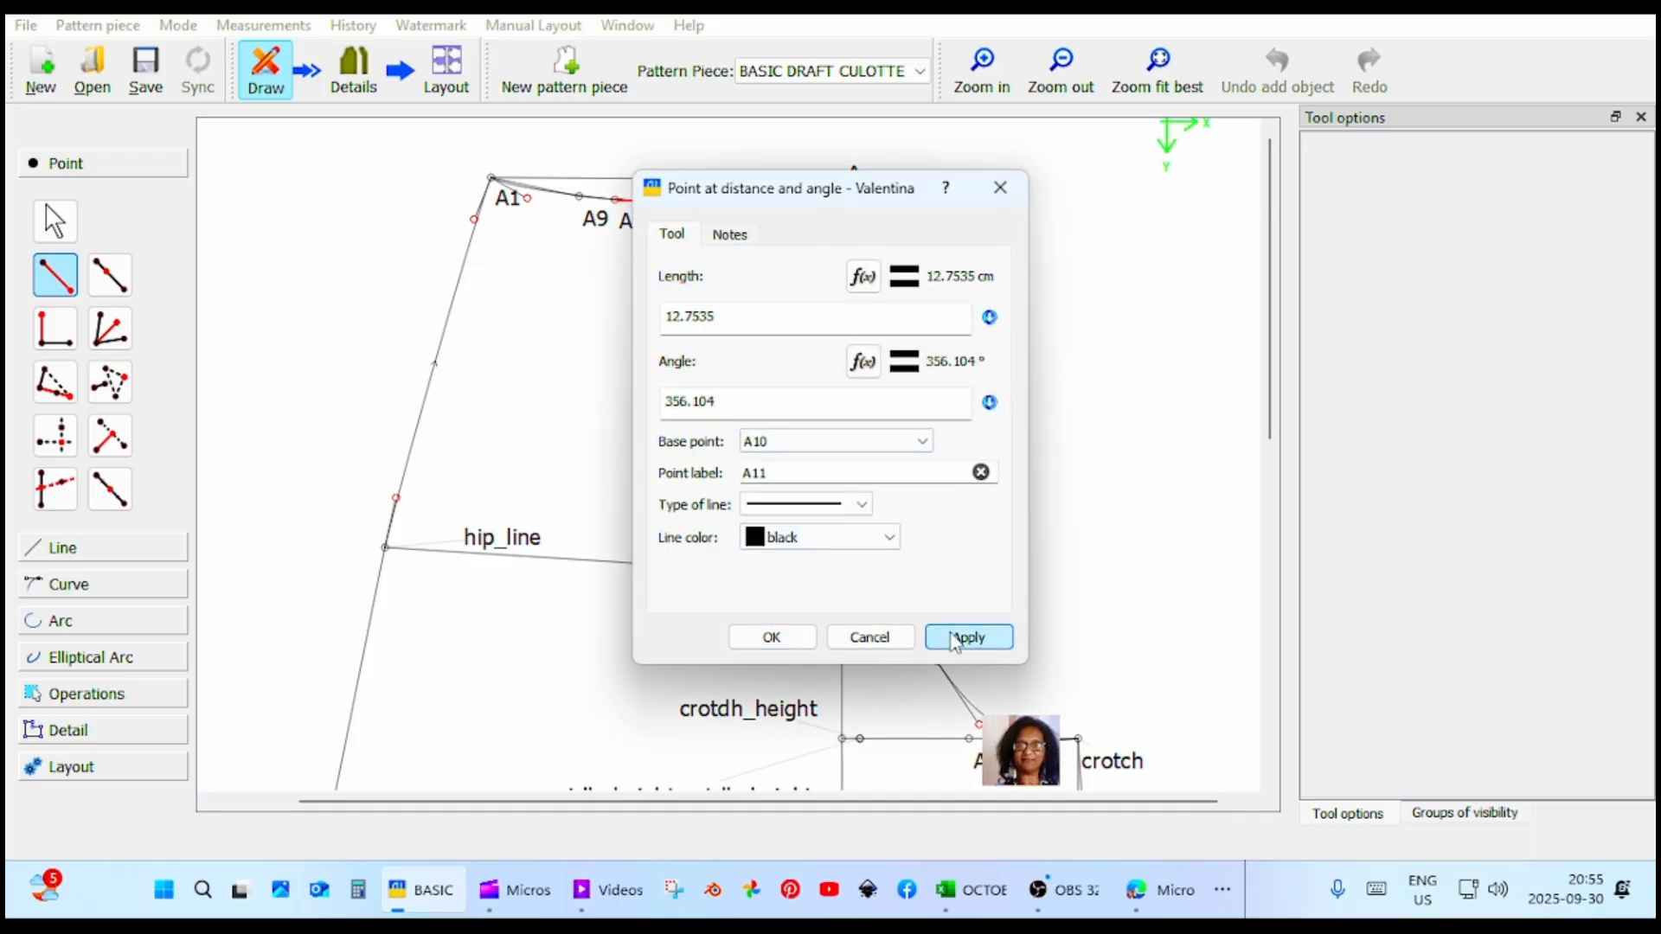
click(771, 637)
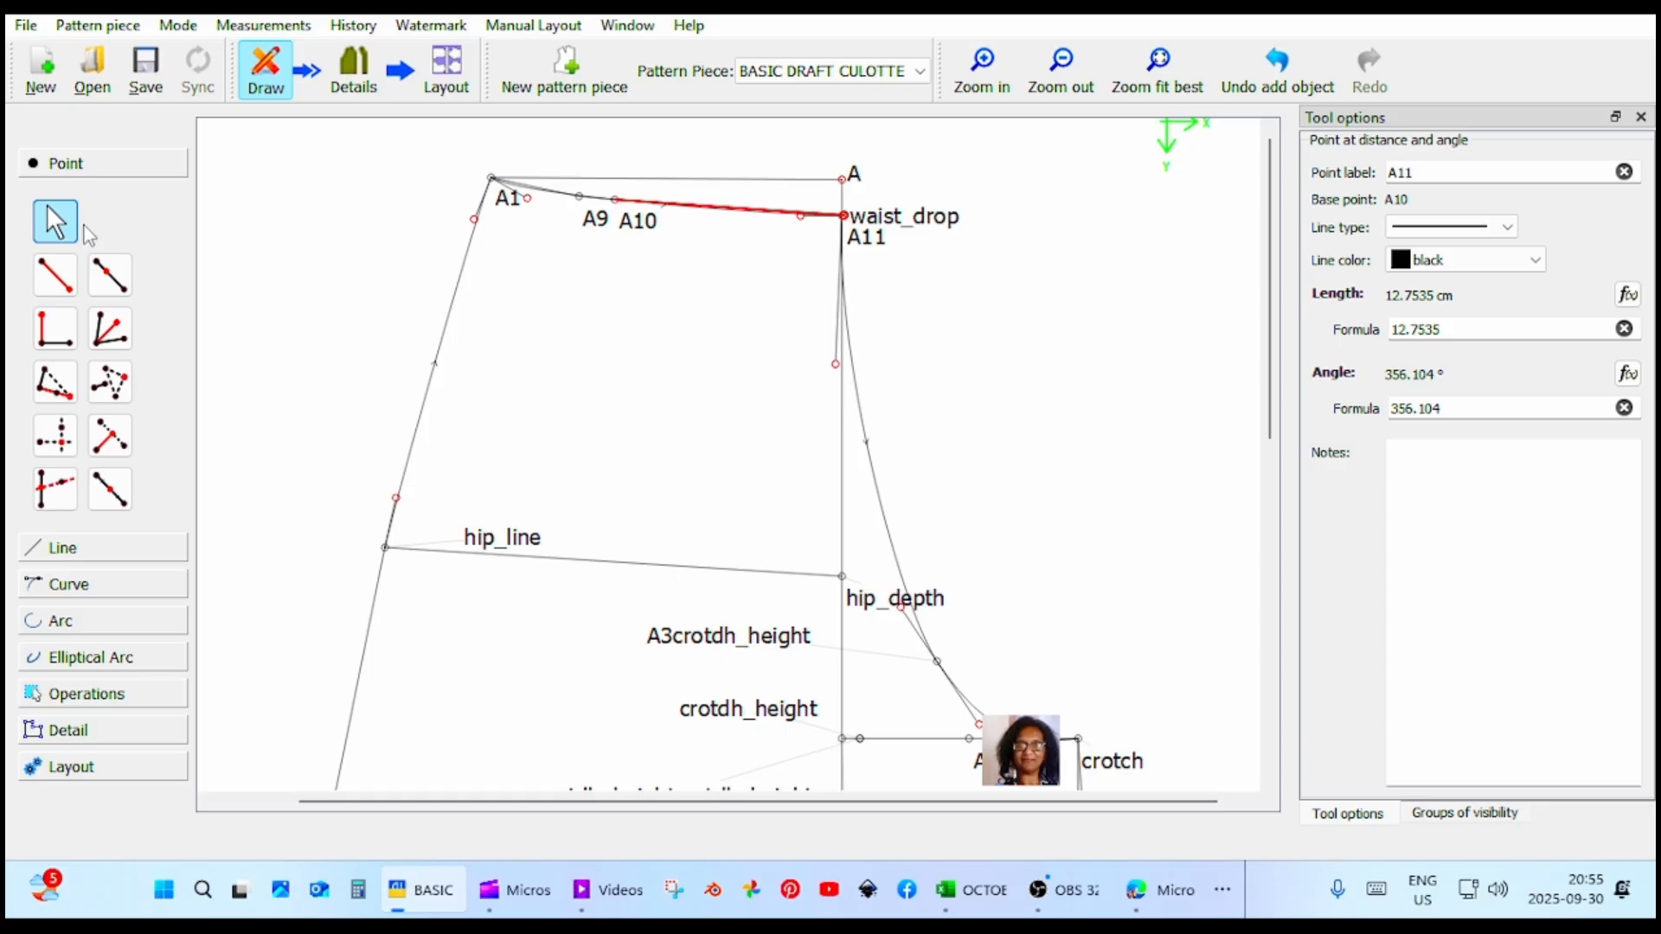
Place a midpoint between A9 and A10 on the waistline, using the length CurrentLength/2.
click(60, 285)
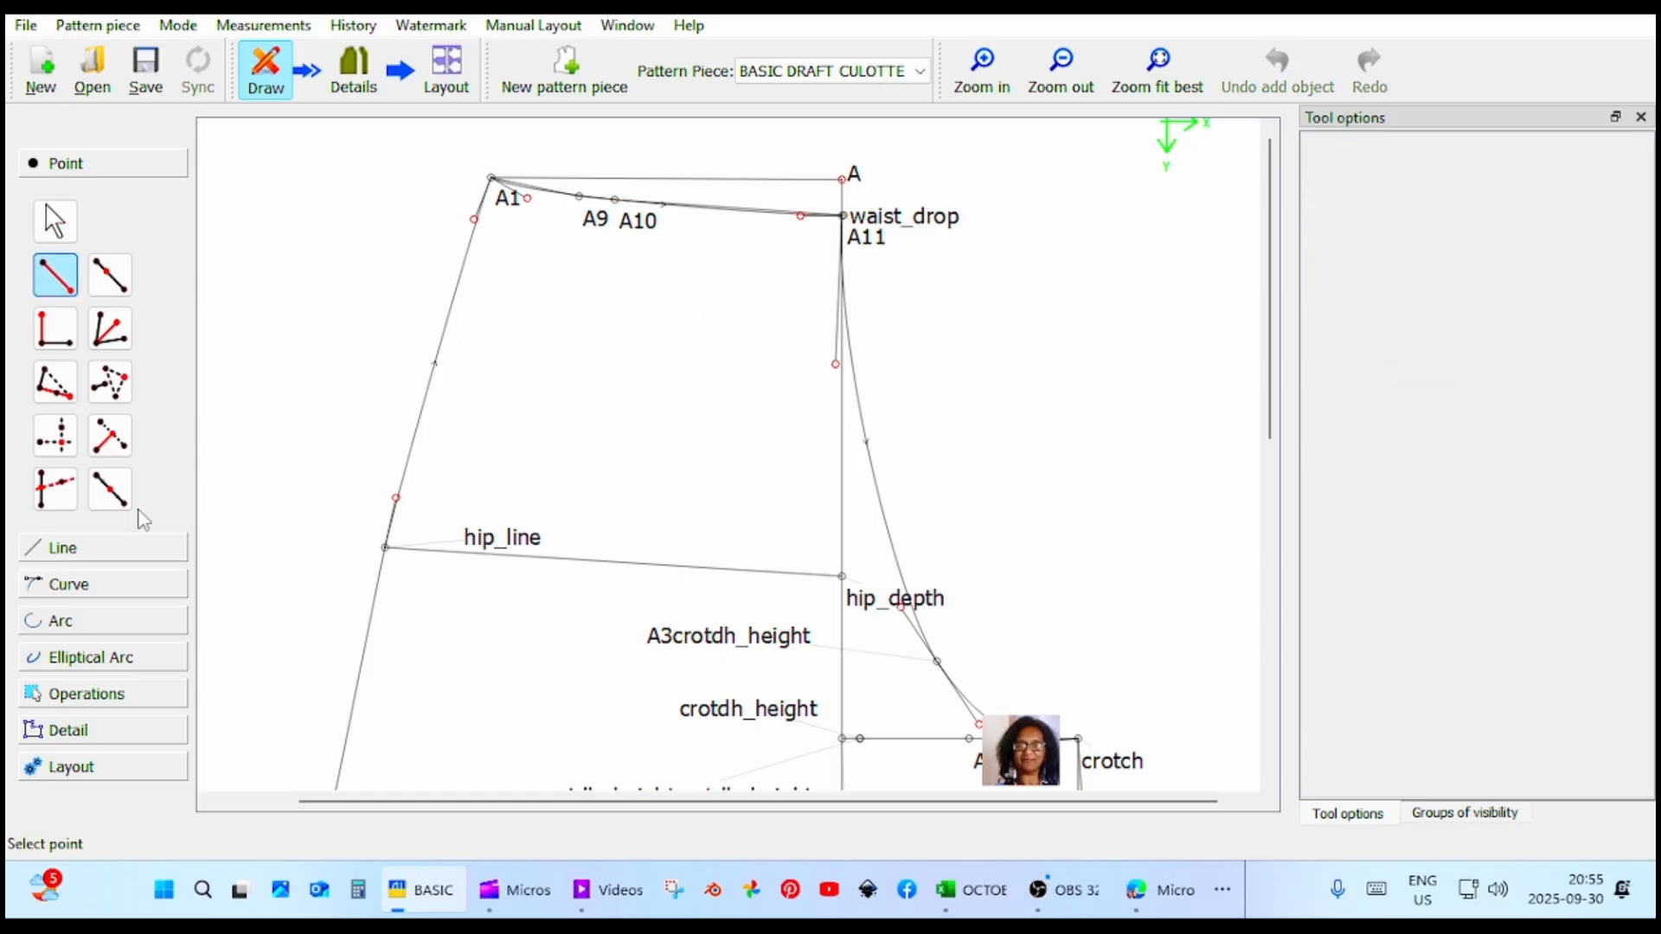
click(110, 488)
click(589, 224)
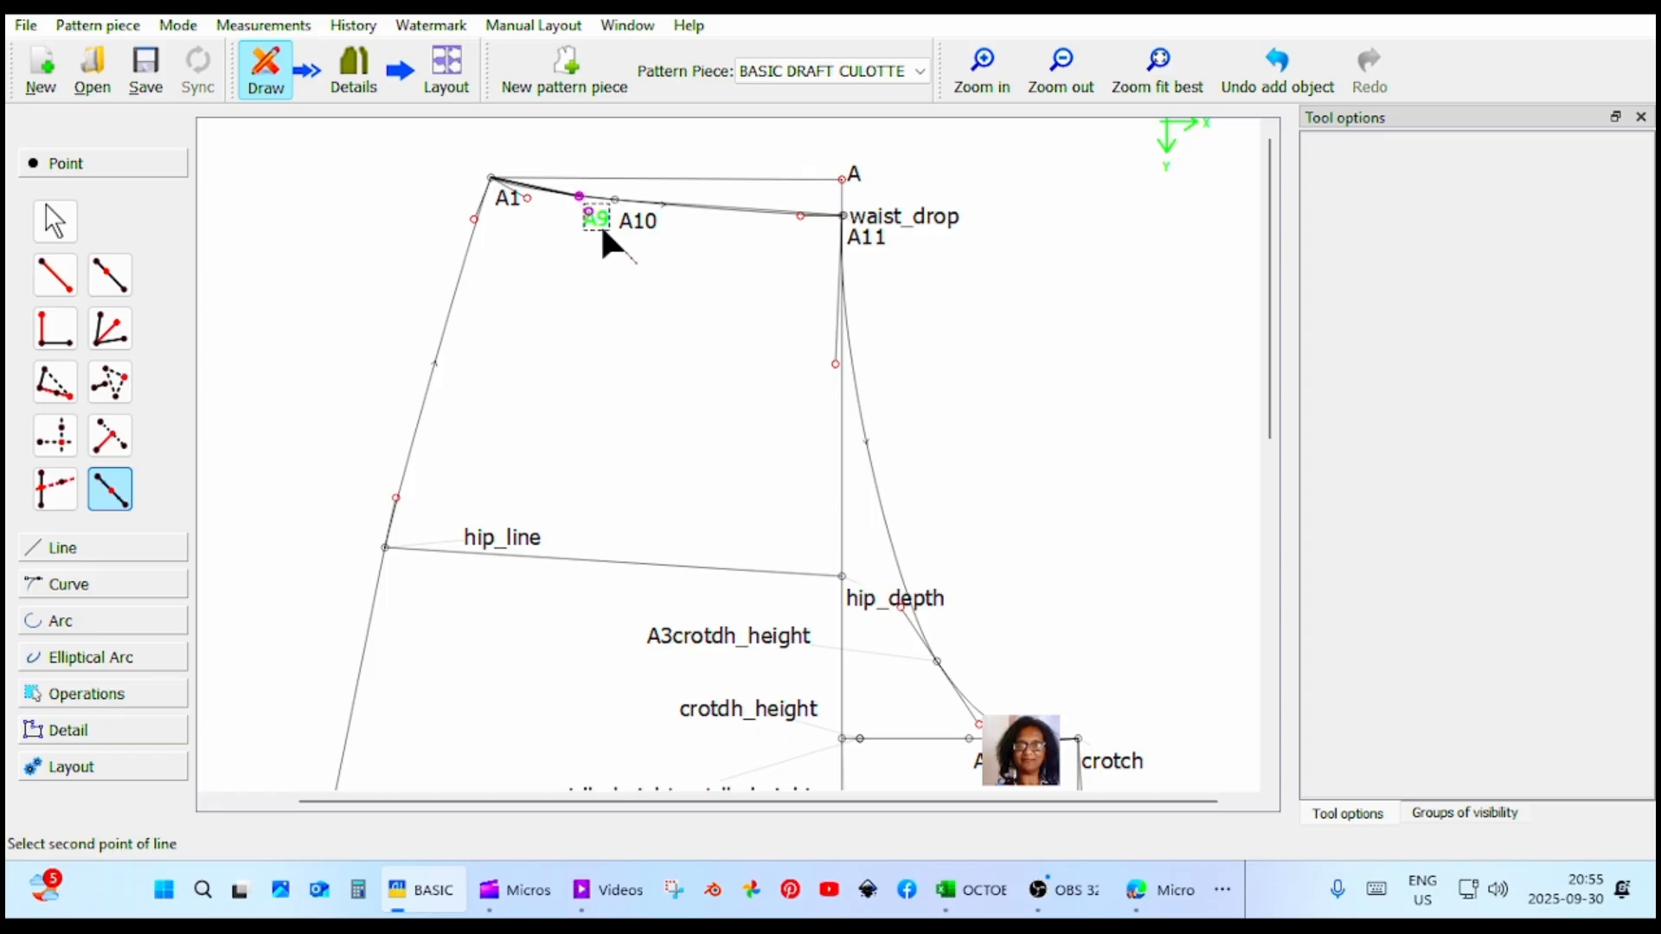
click(634, 223)
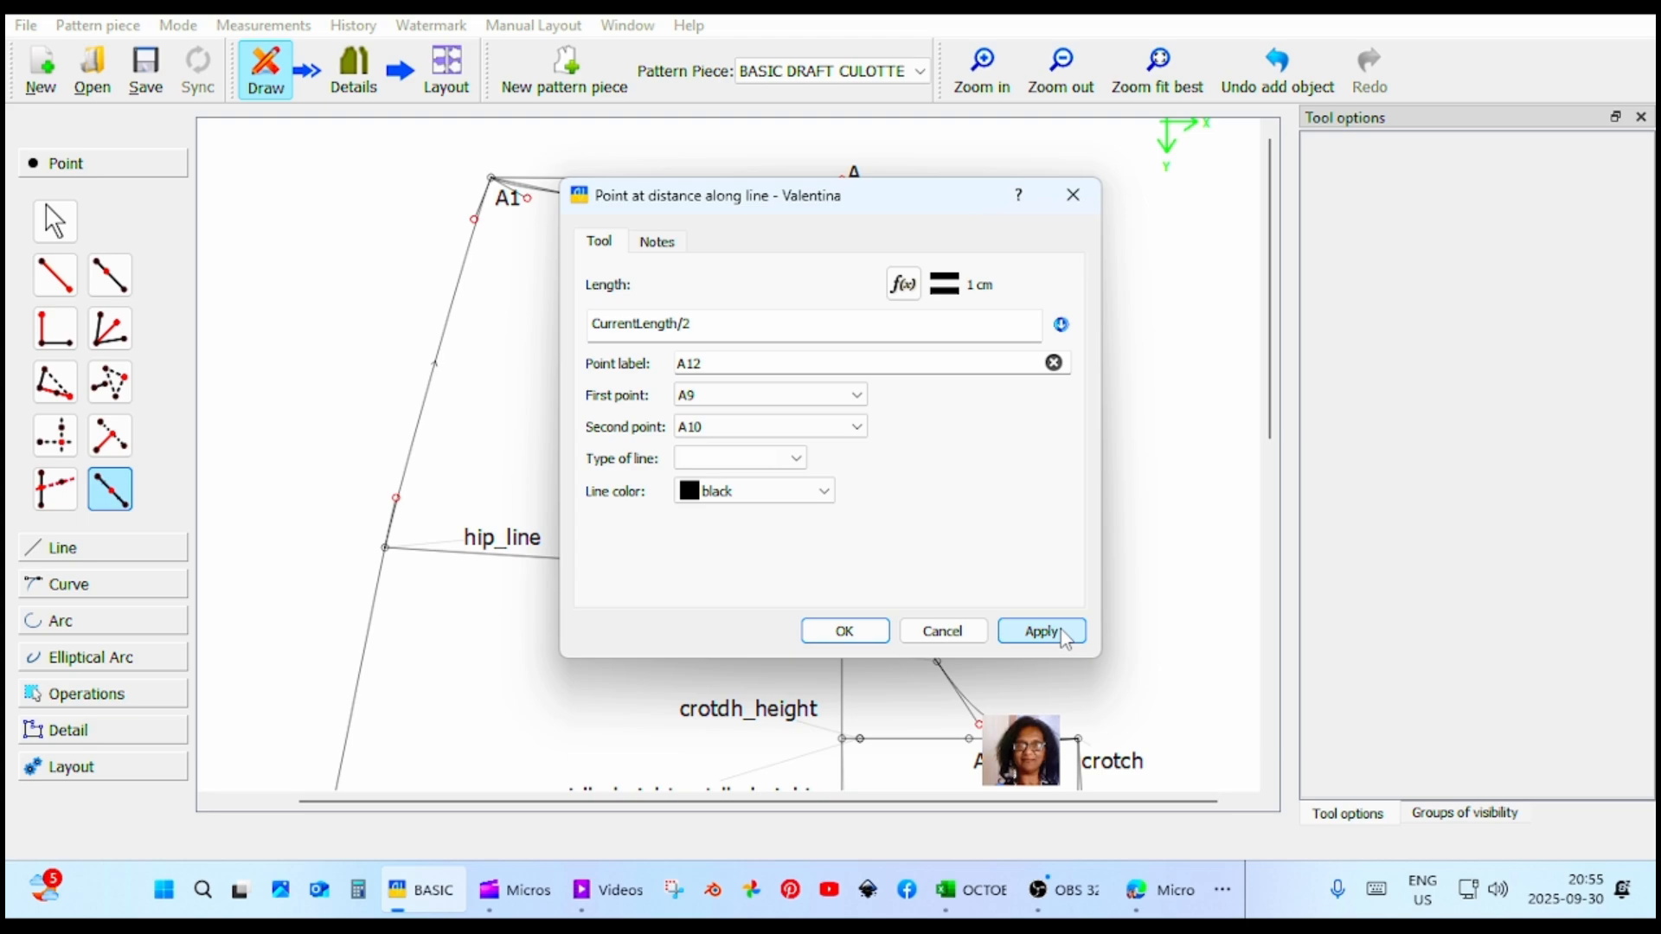
click(844, 631)
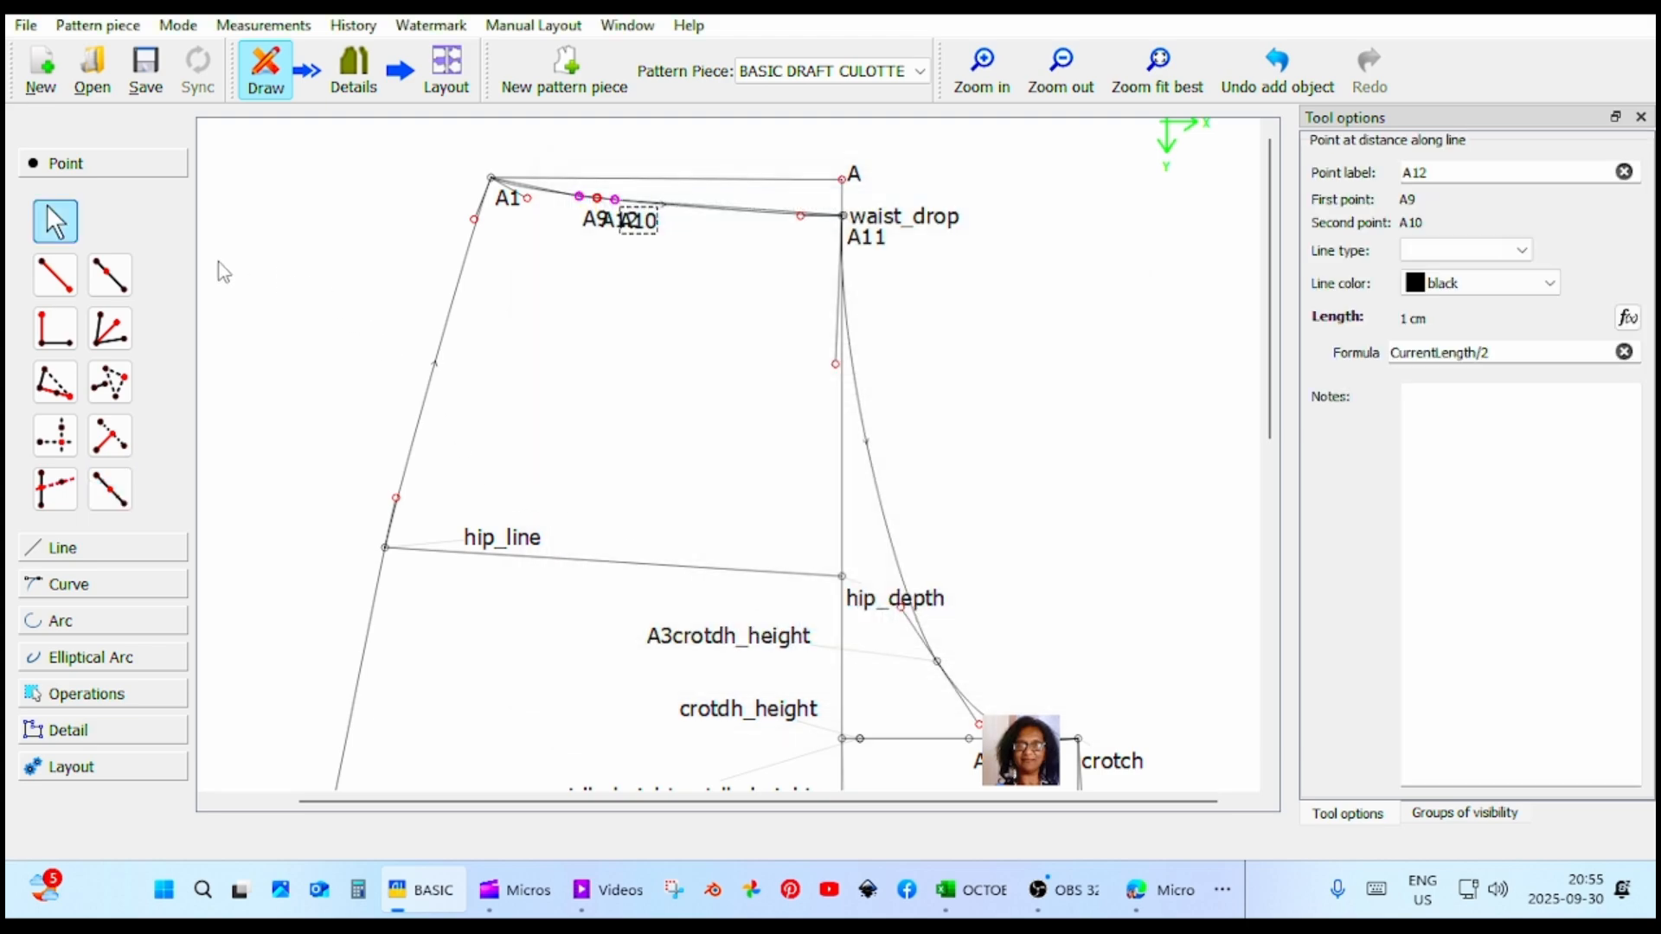
Draw the dart's centre line from midpoint A12 down towards the hip line, 14.7 cm long at about 259.8°.
click(55, 275)
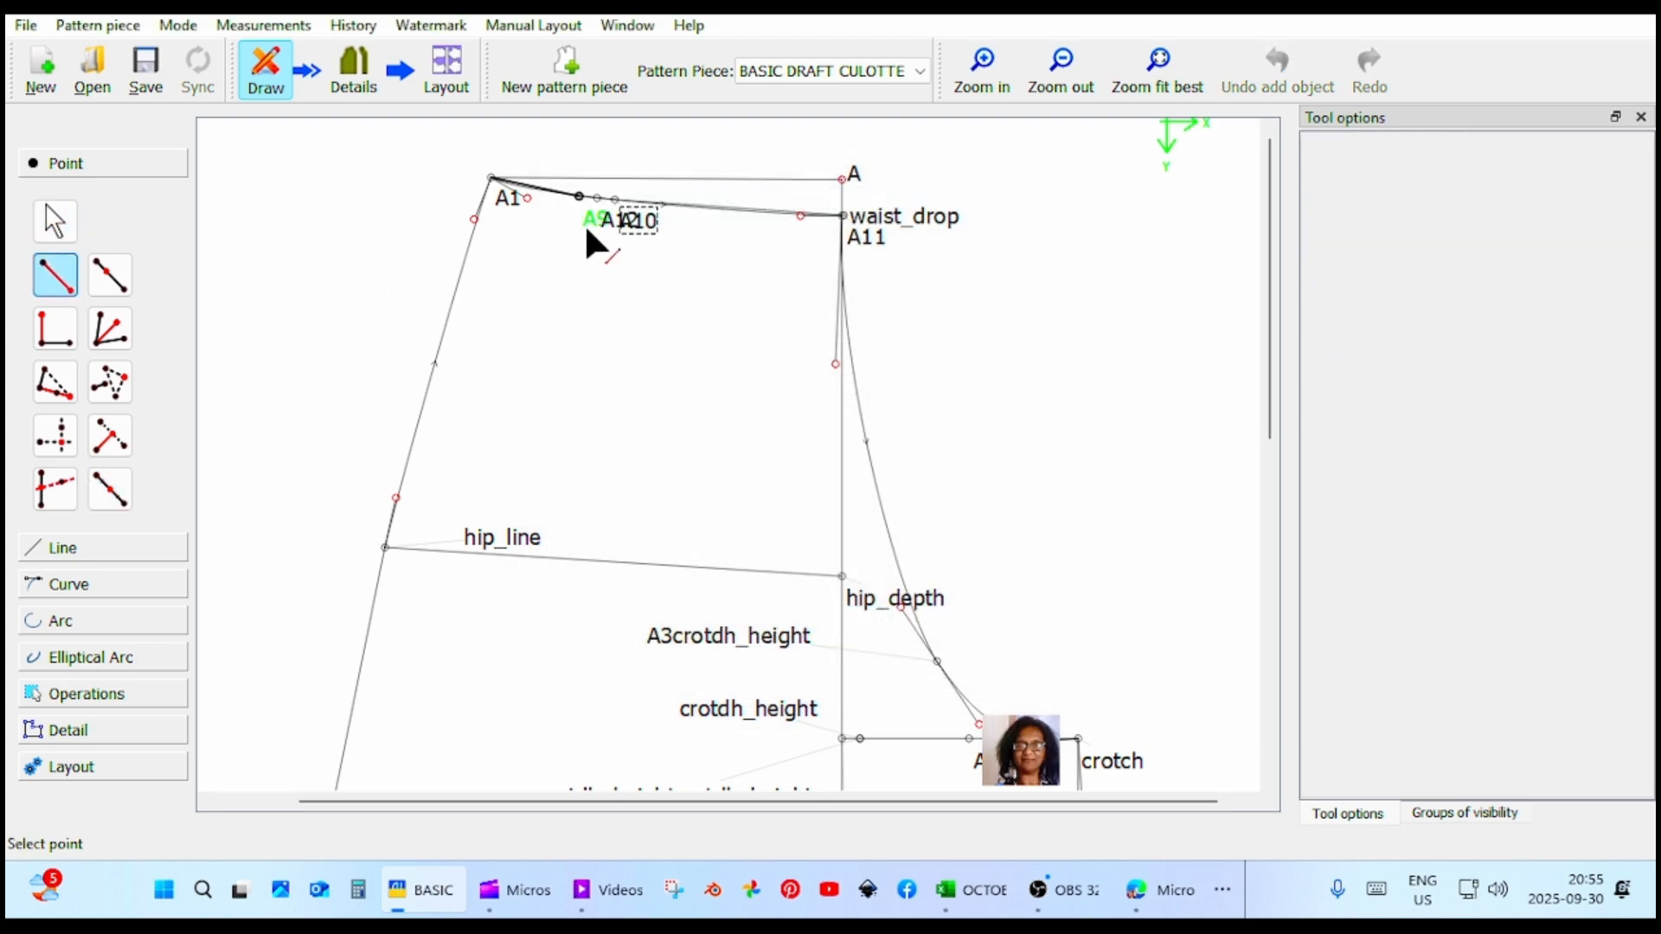
click(597, 199)
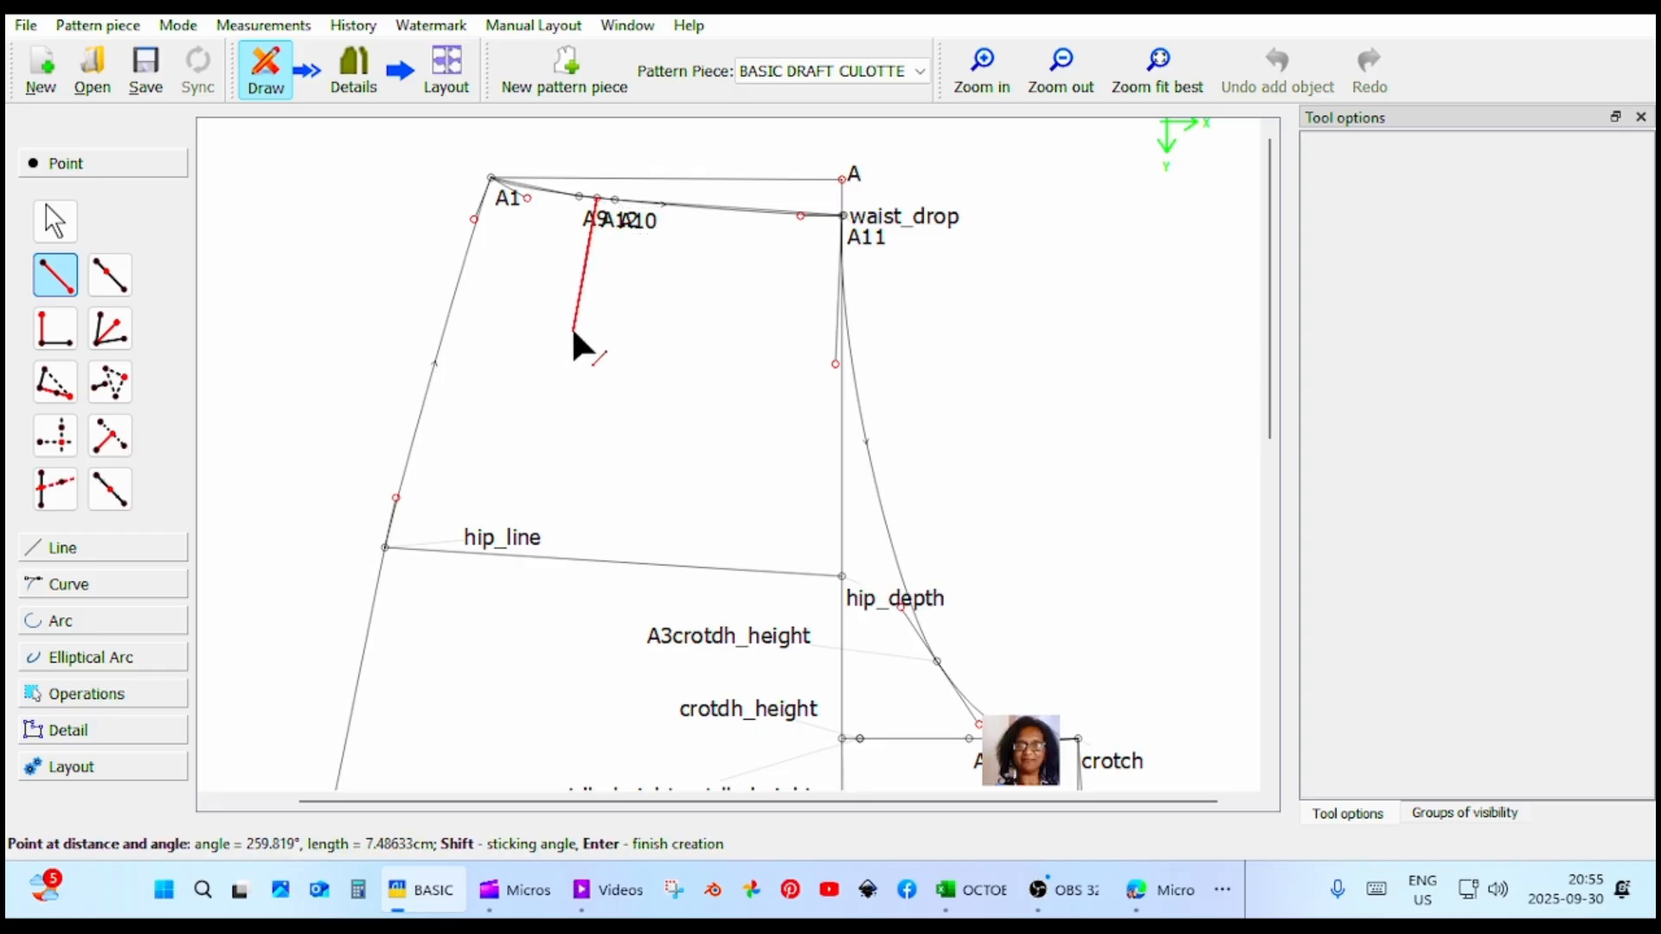
click(572, 331)
click(718, 319)
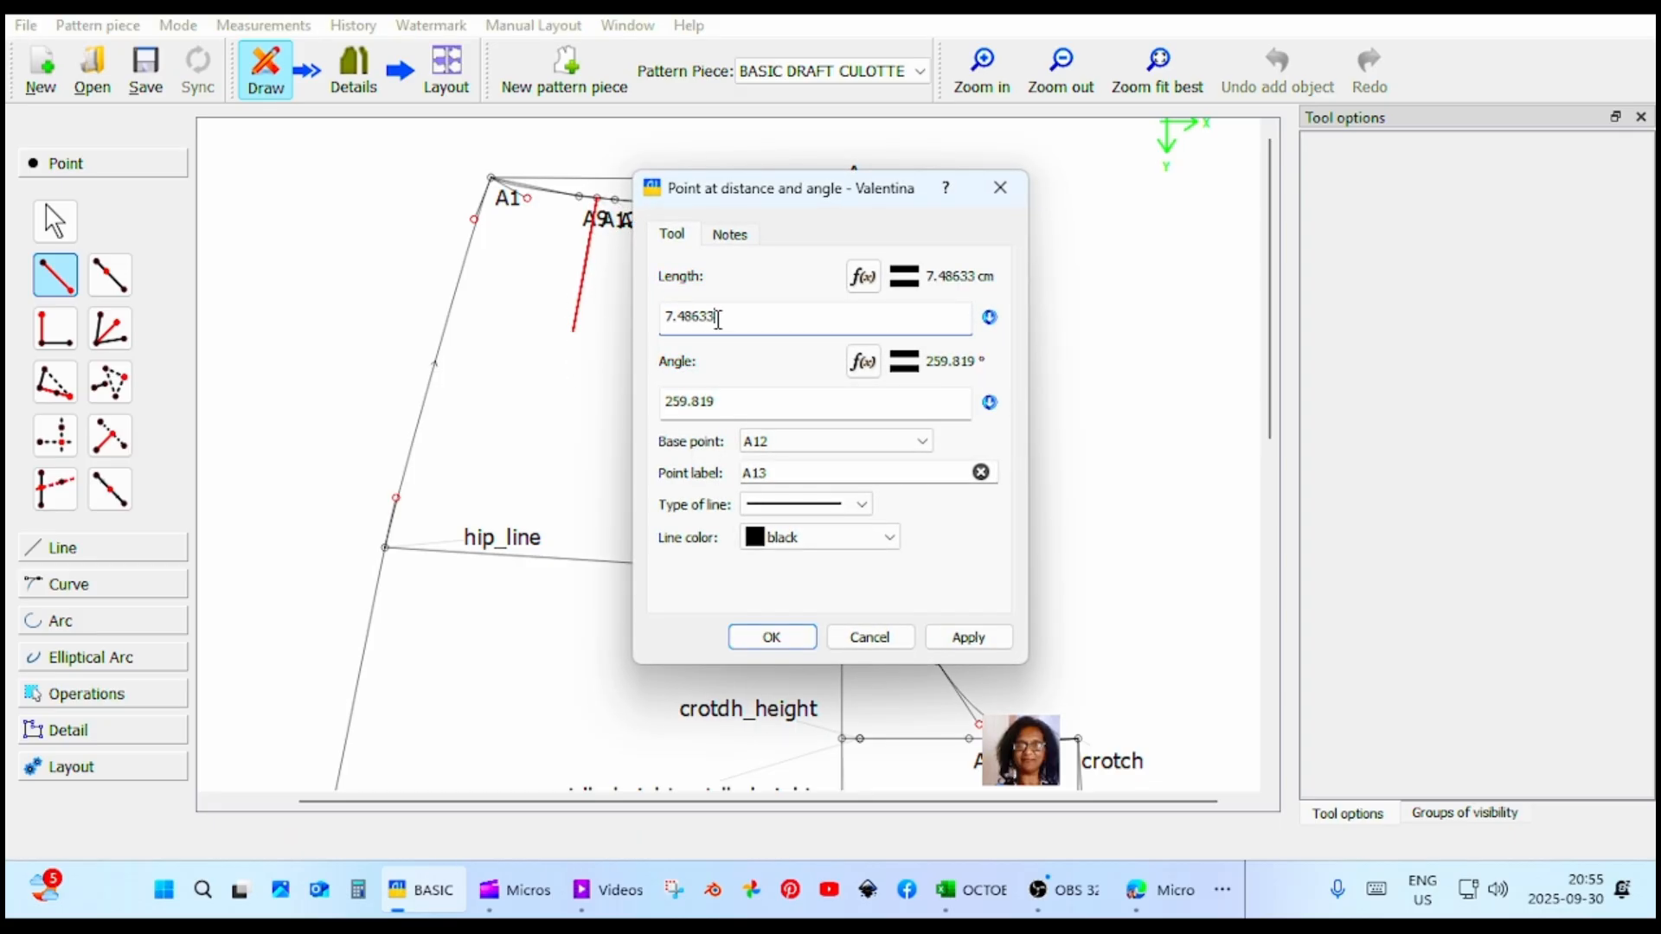
drag(642, 326, 658, 300)
text(14.7)
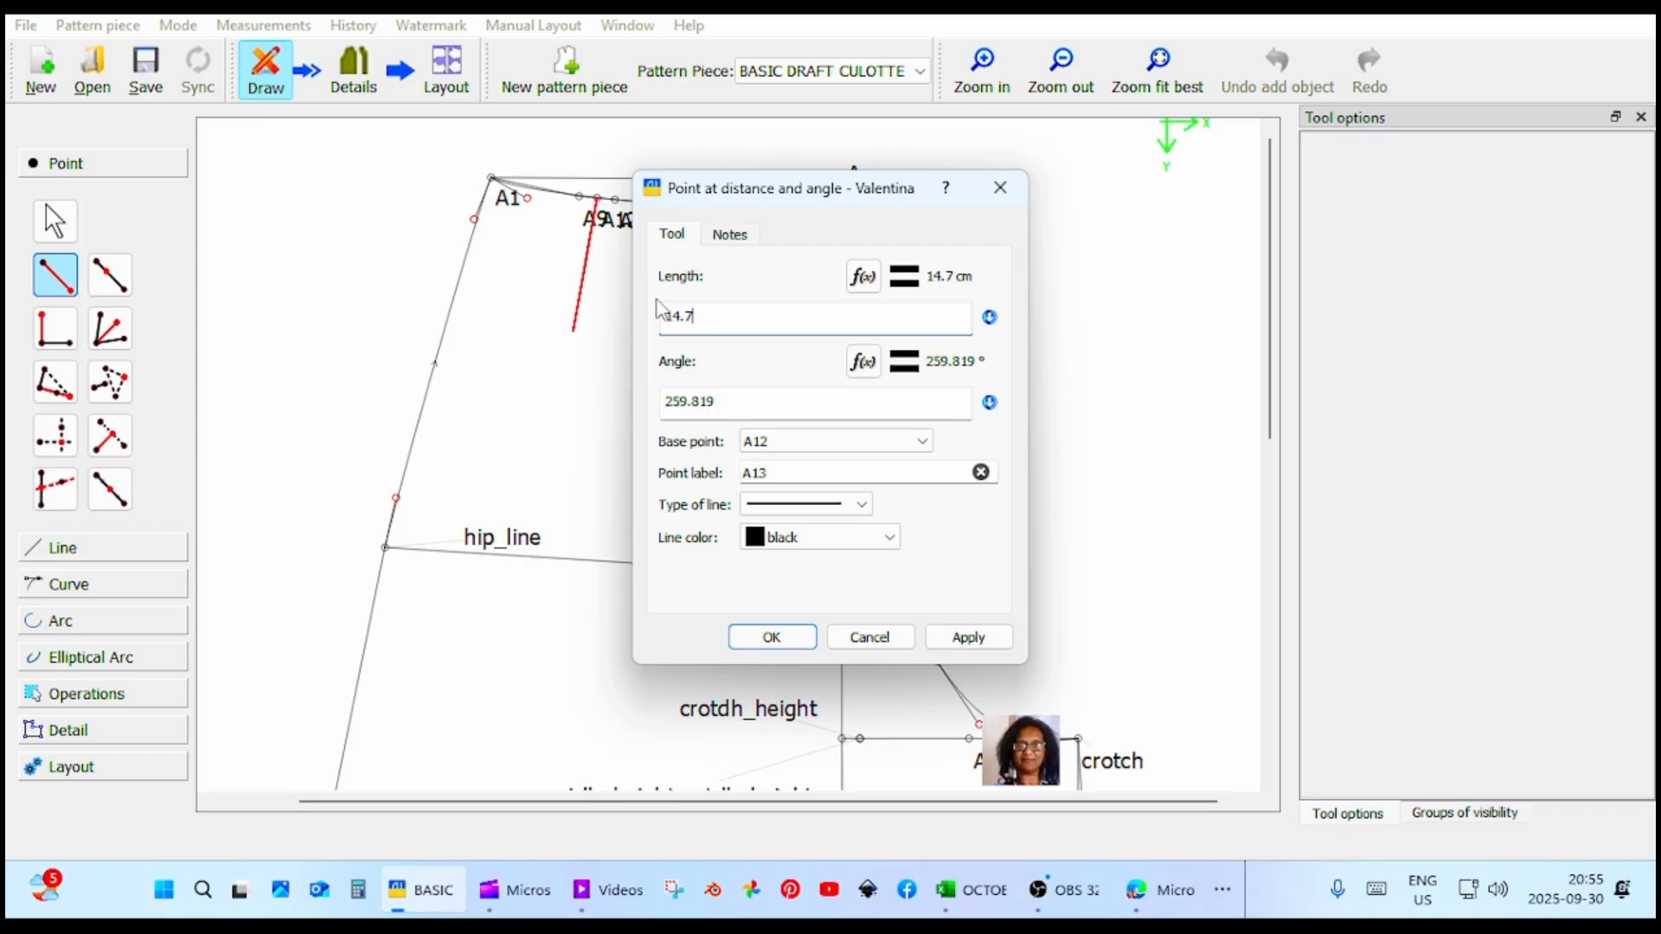
key(Return)
click(962, 638)
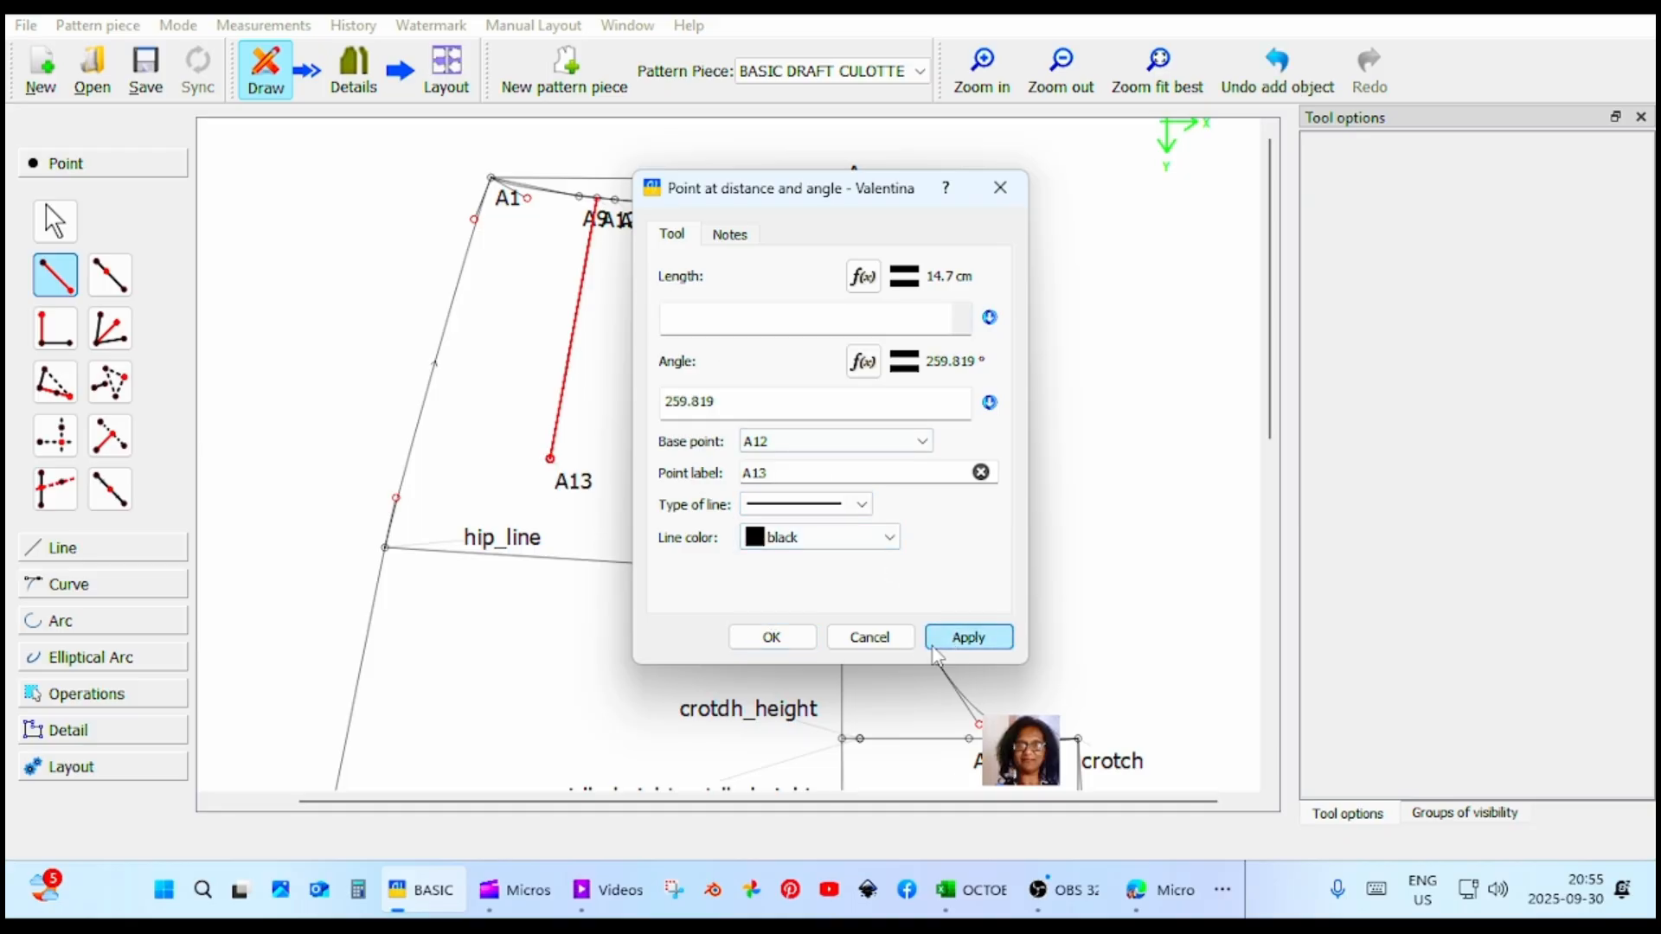
click(769, 638)
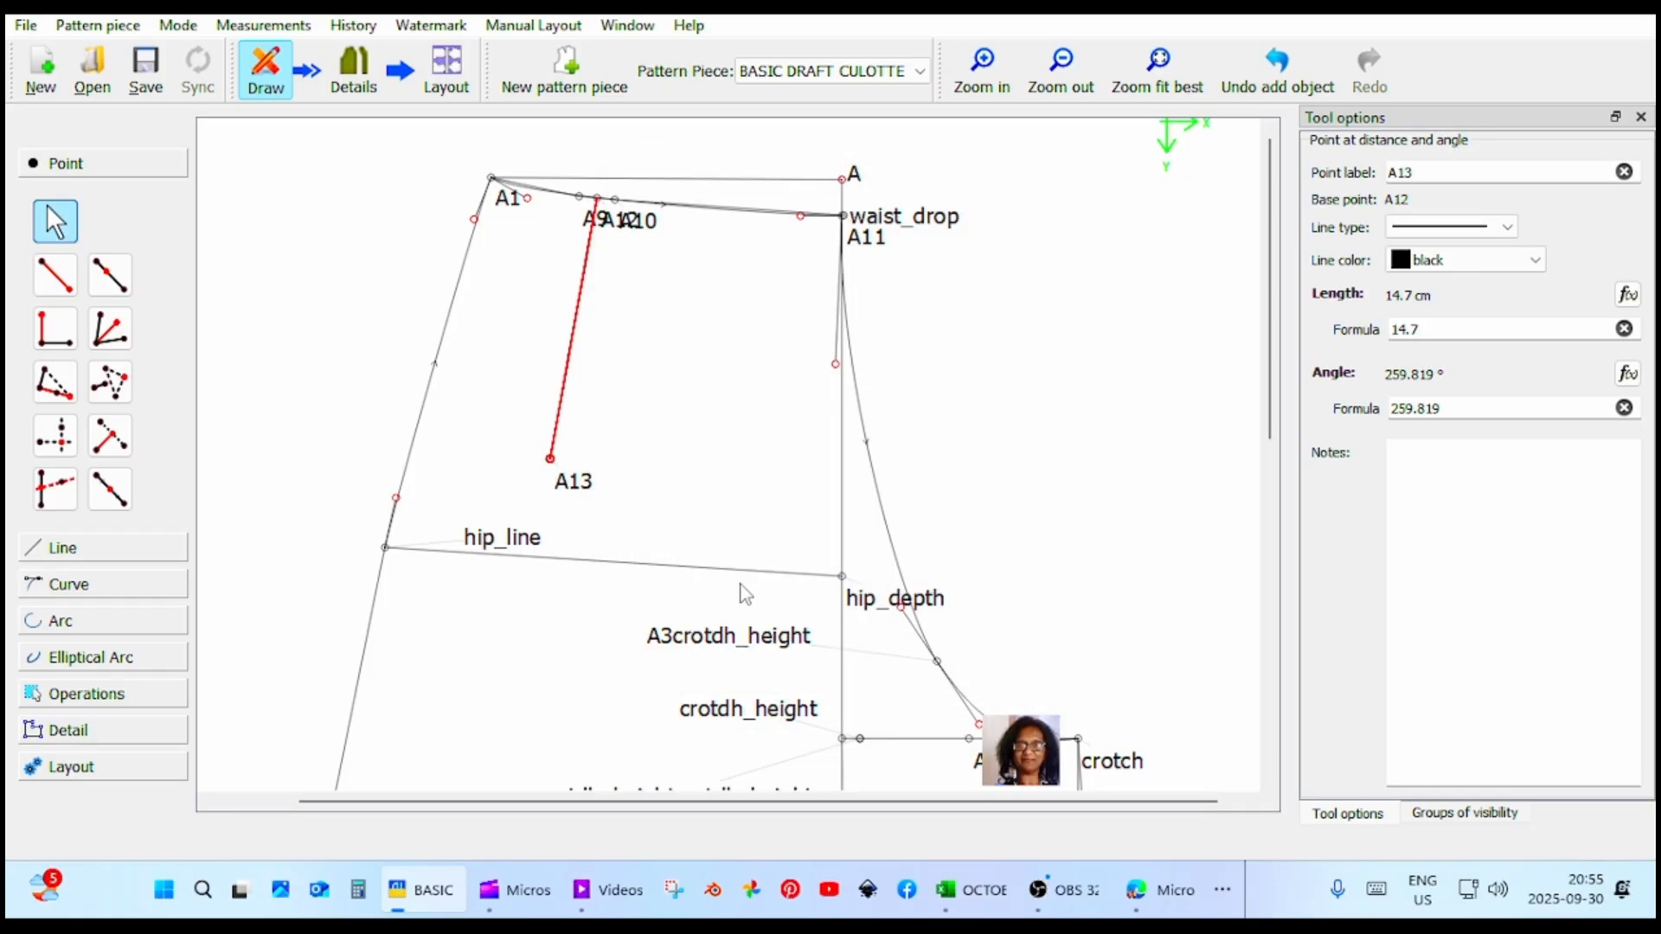
Draw the first dart leg from A9 to the dart tip at A13, about 14.65 cm at about 263.2°.
click(55, 275)
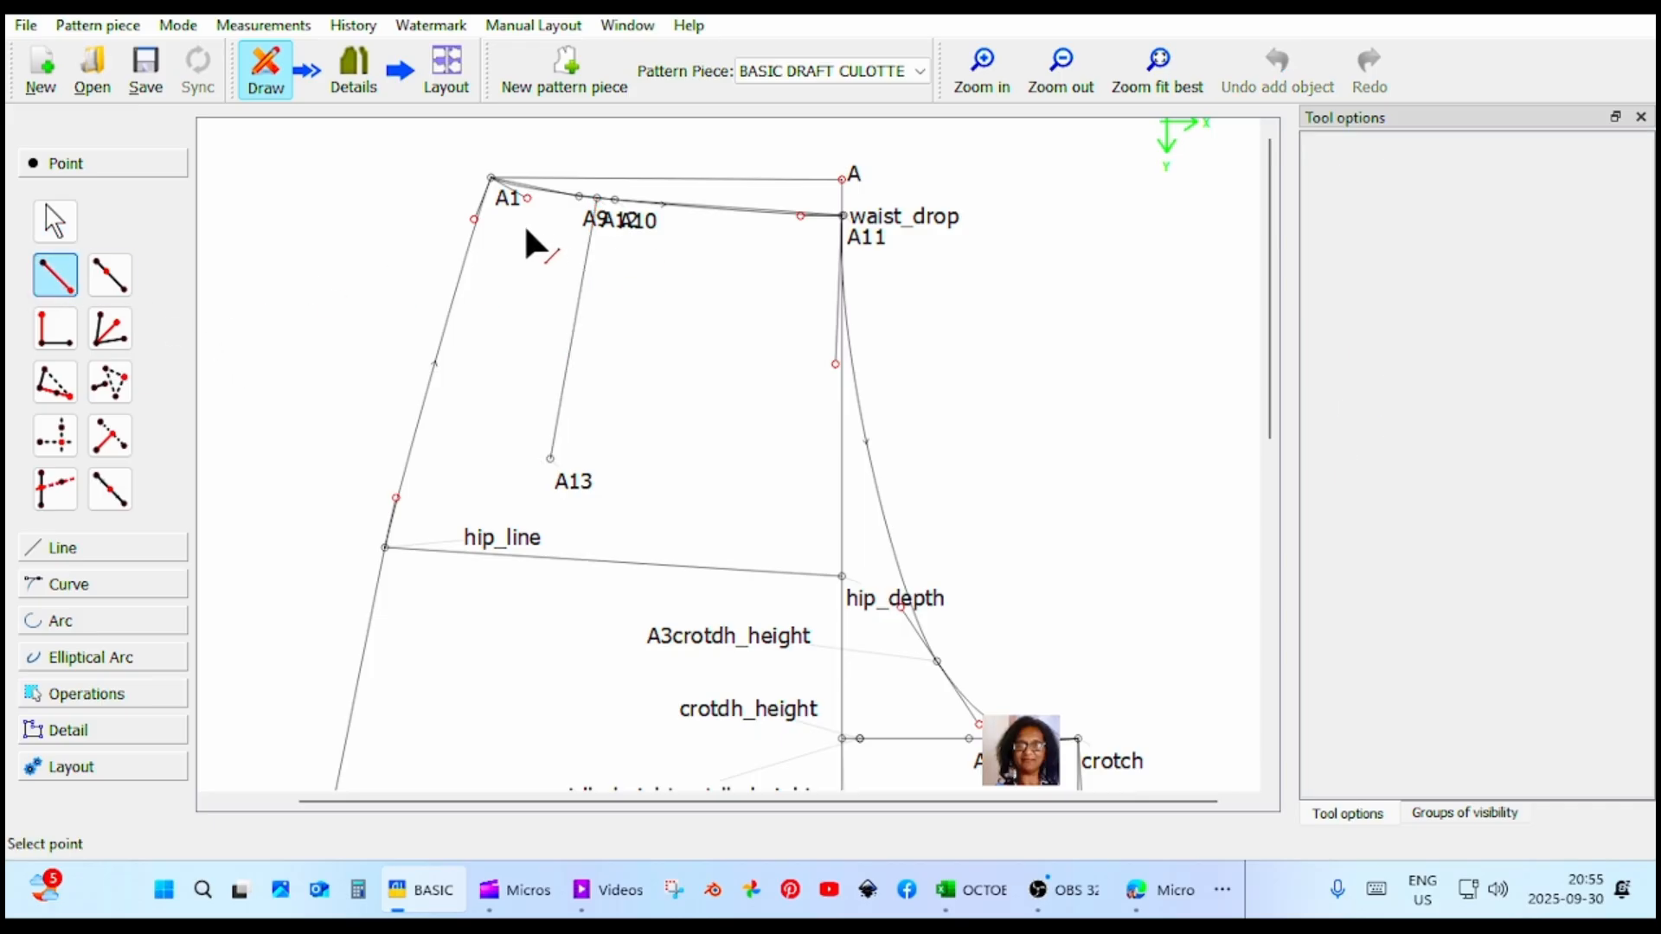
click(579, 196)
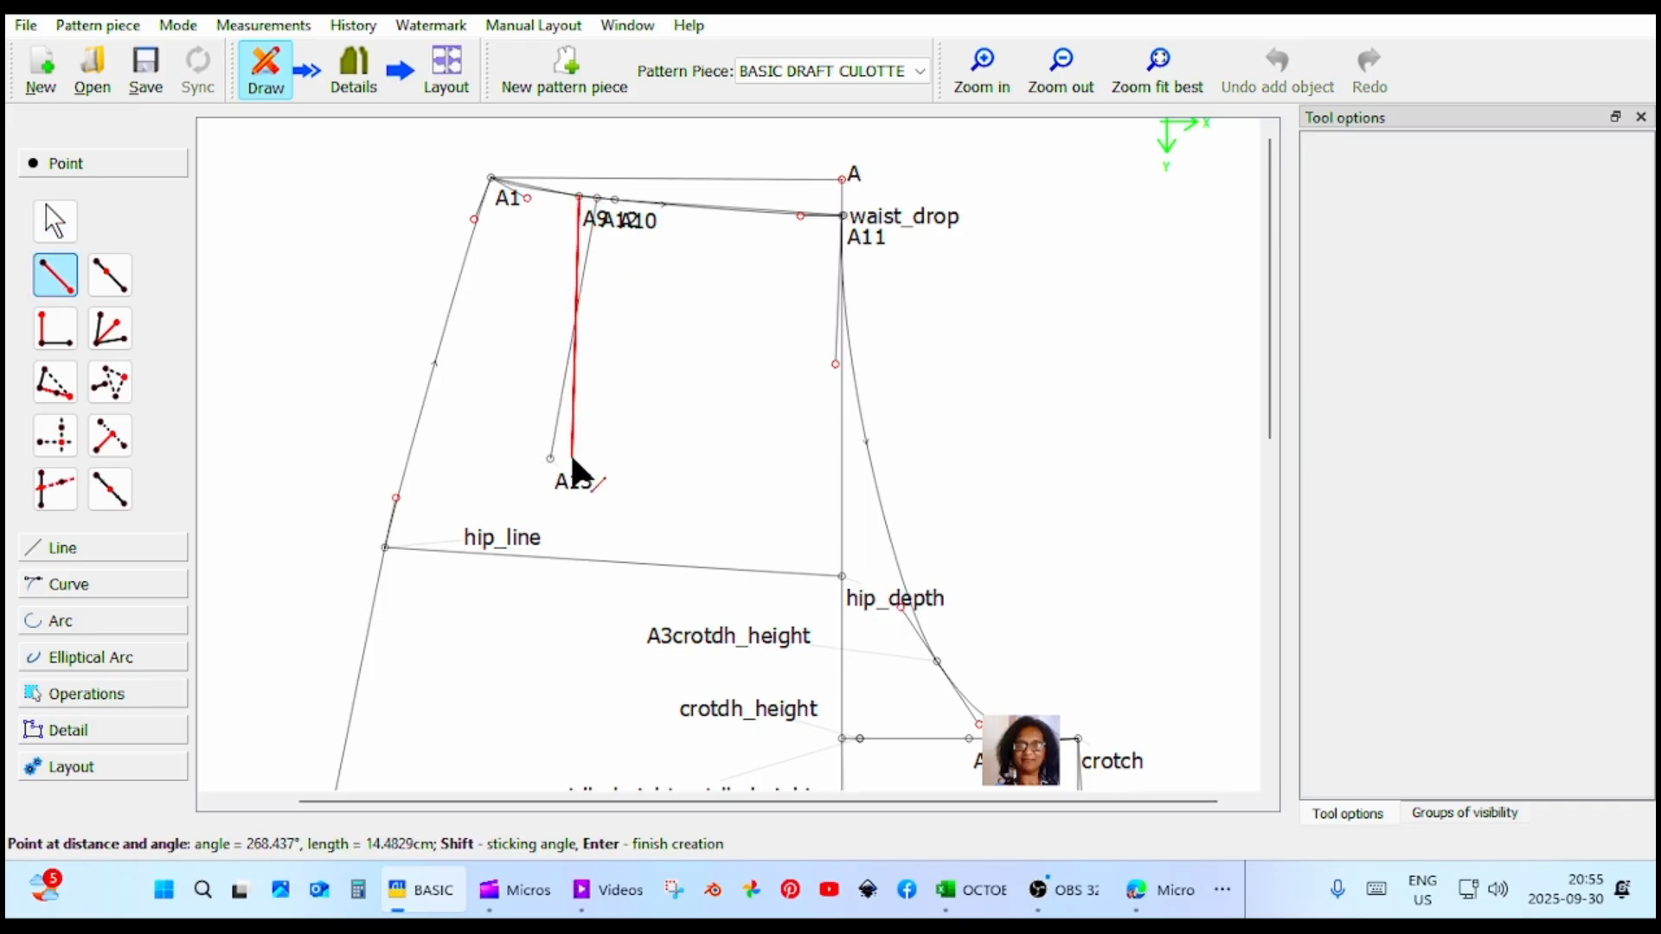
click(549, 458)
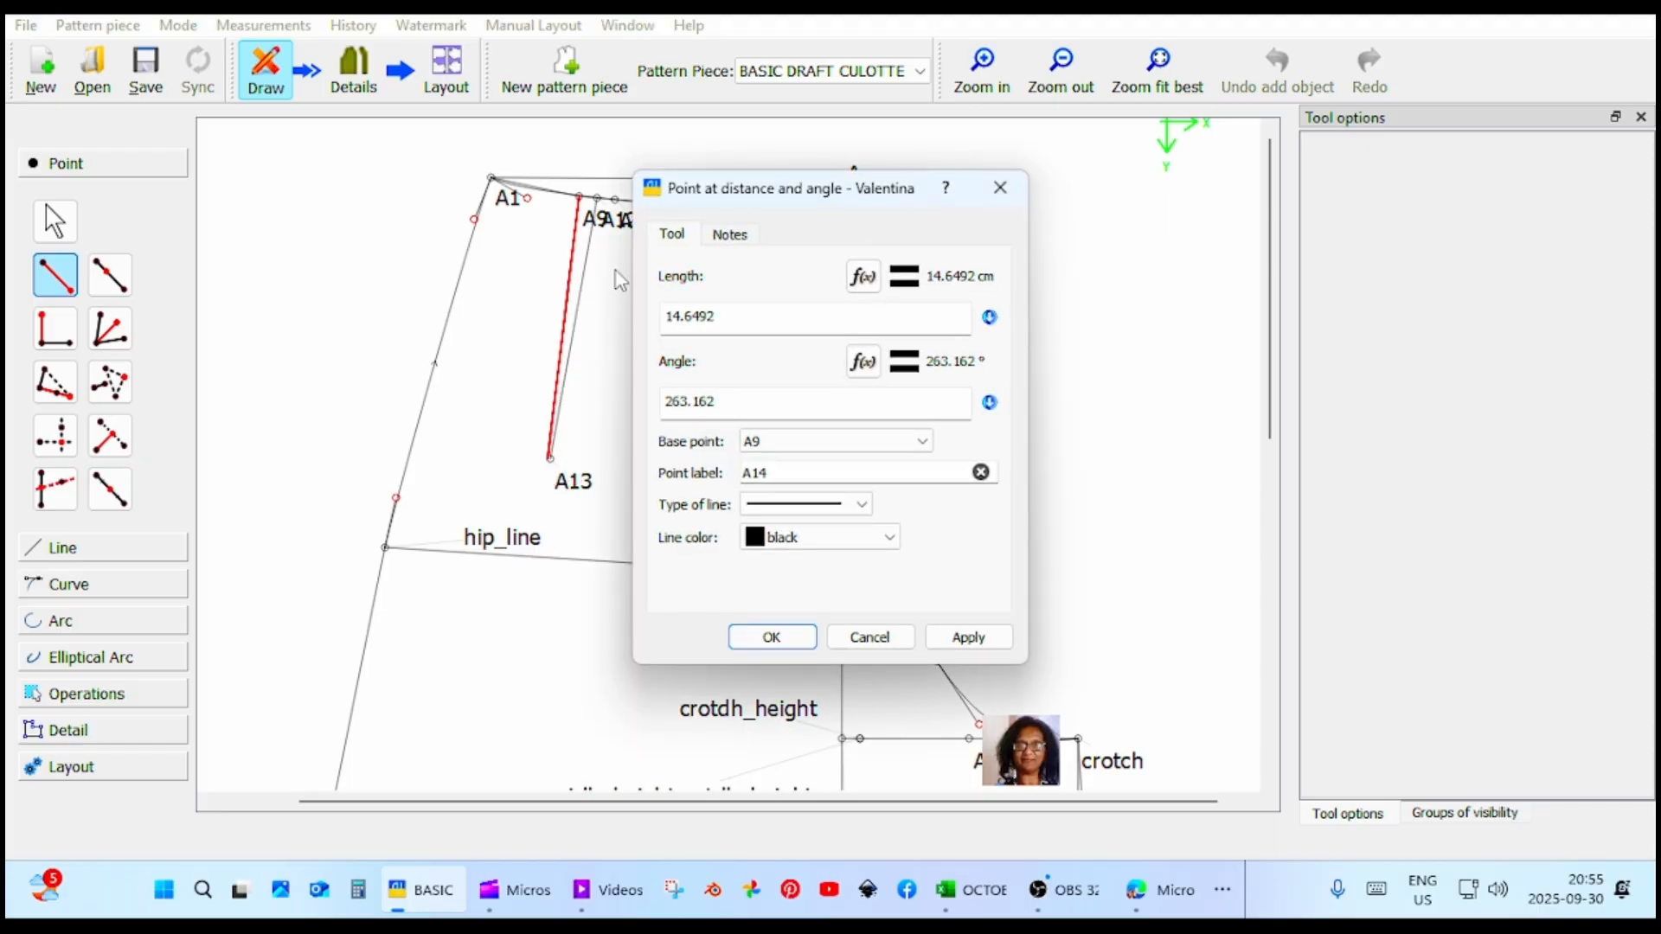
click(967, 636)
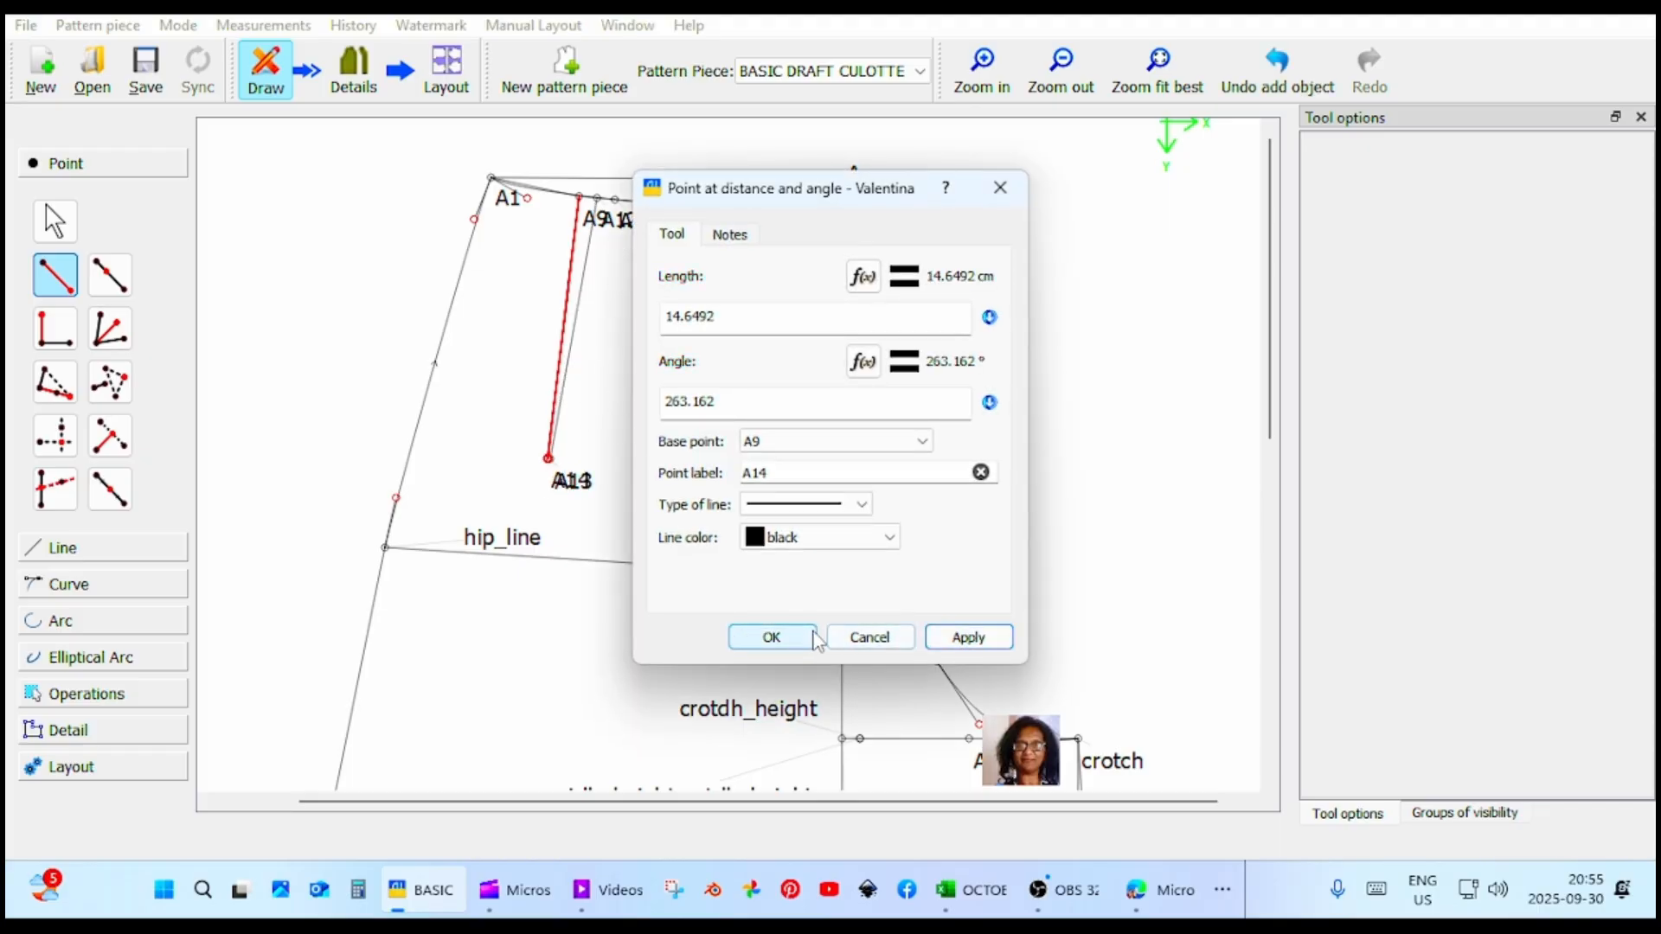
click(771, 636)
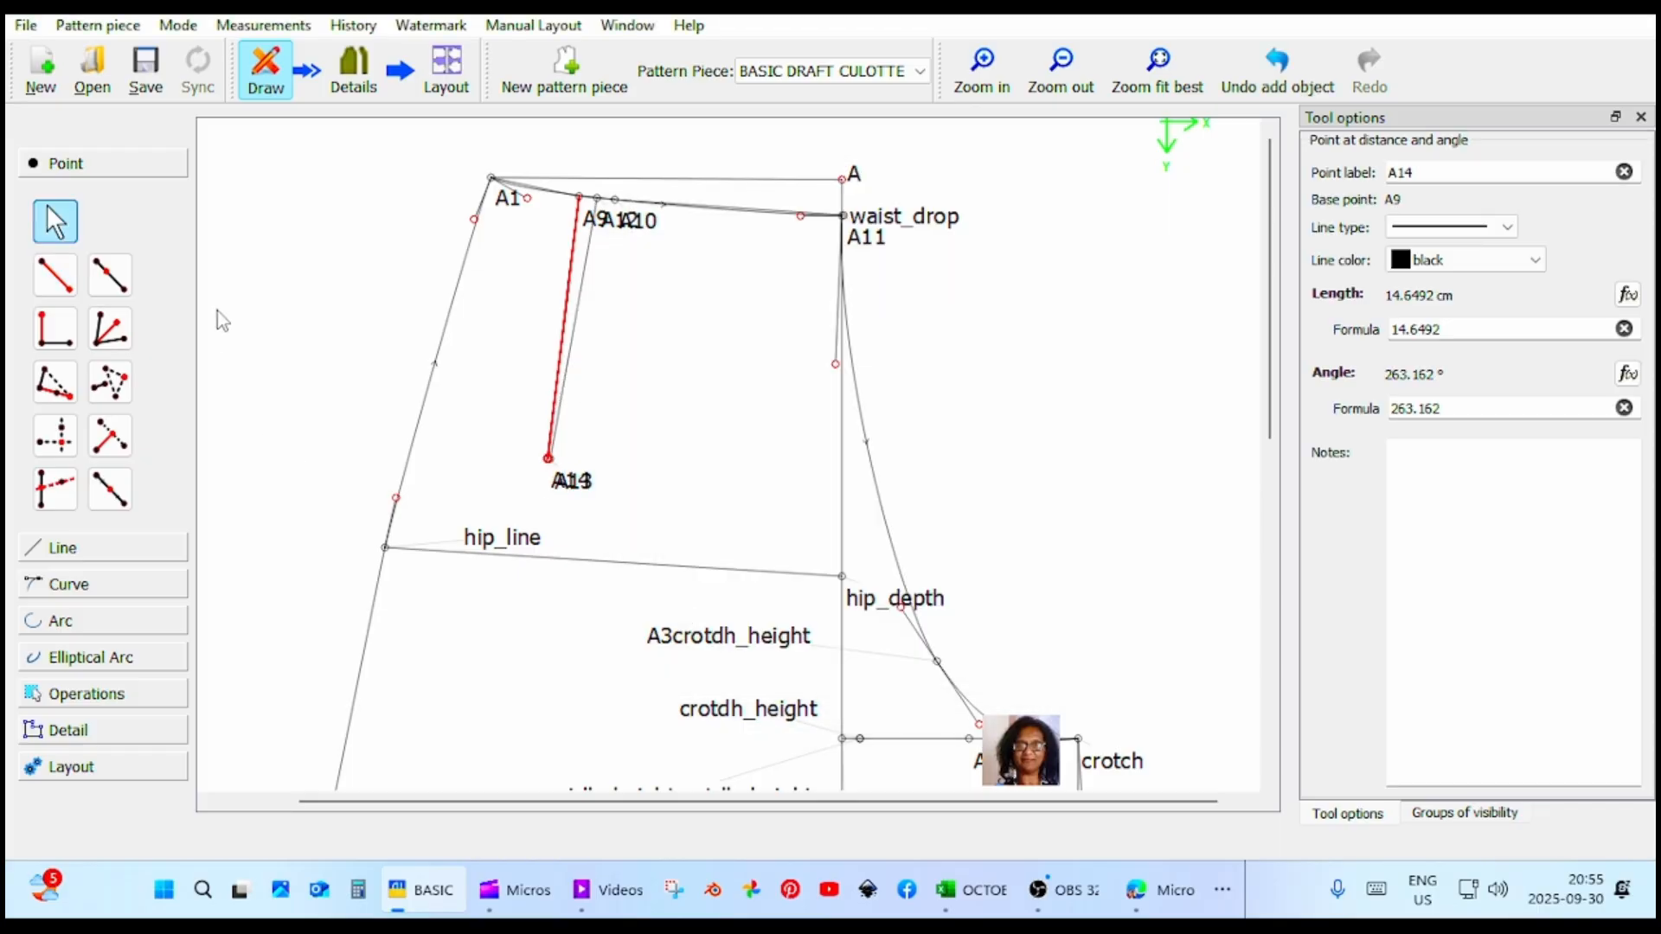
Draw the second dart leg from the dart tip at A14 up to A10, about 15.02 cm at about 74.9°.
click(54, 275)
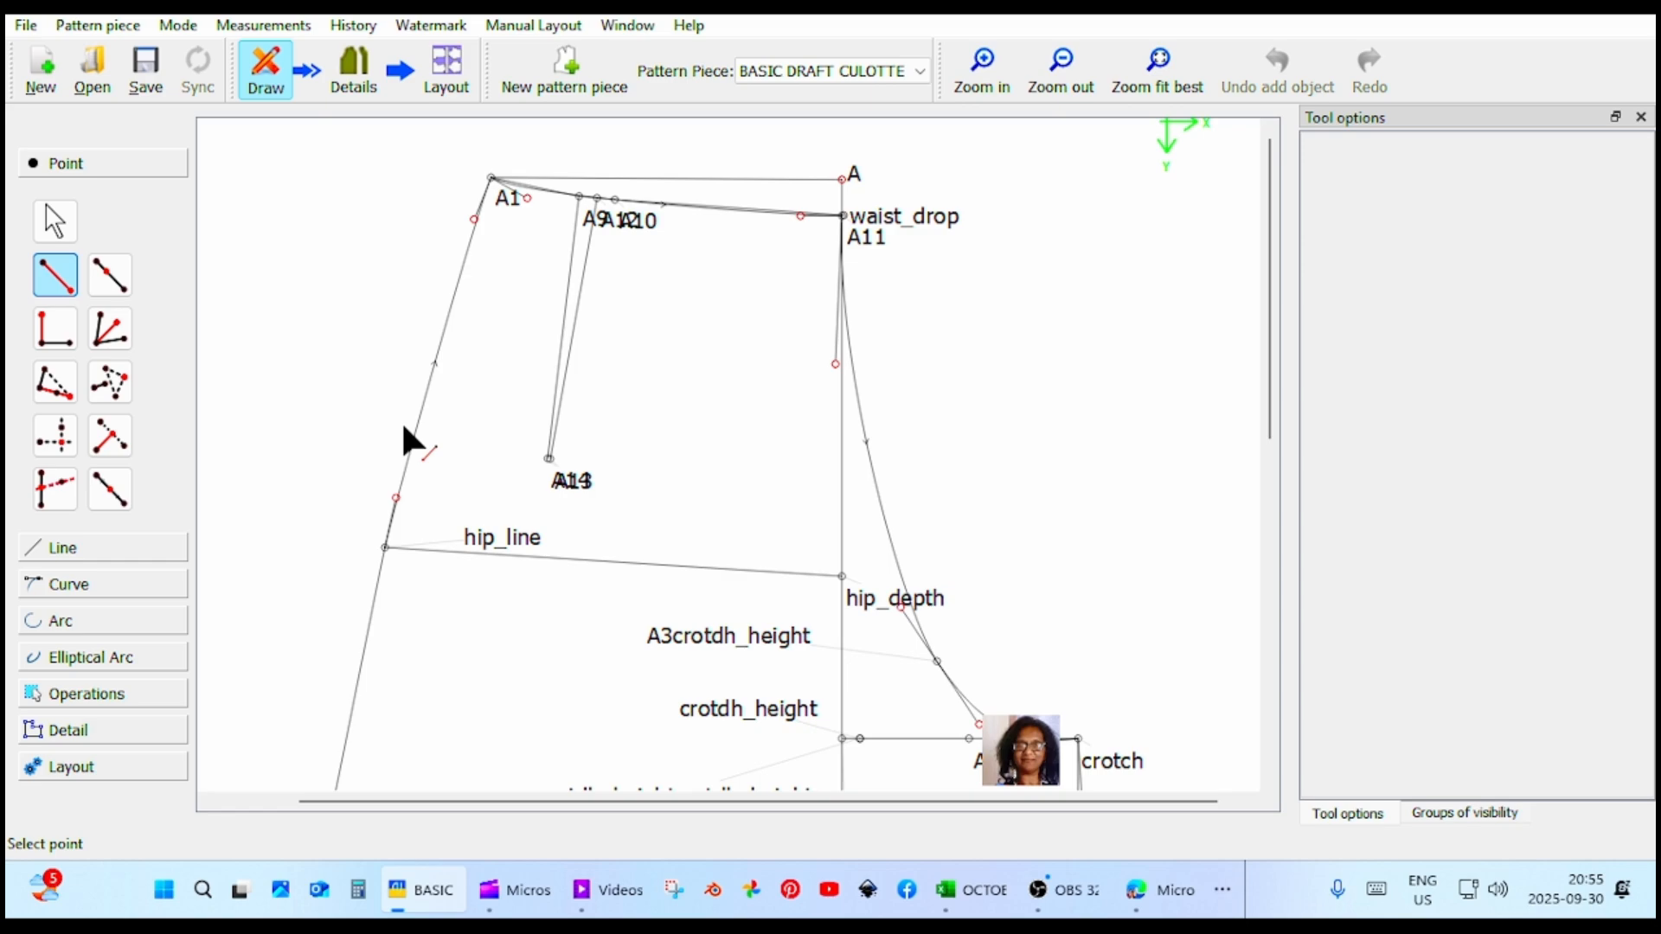
click(549, 461)
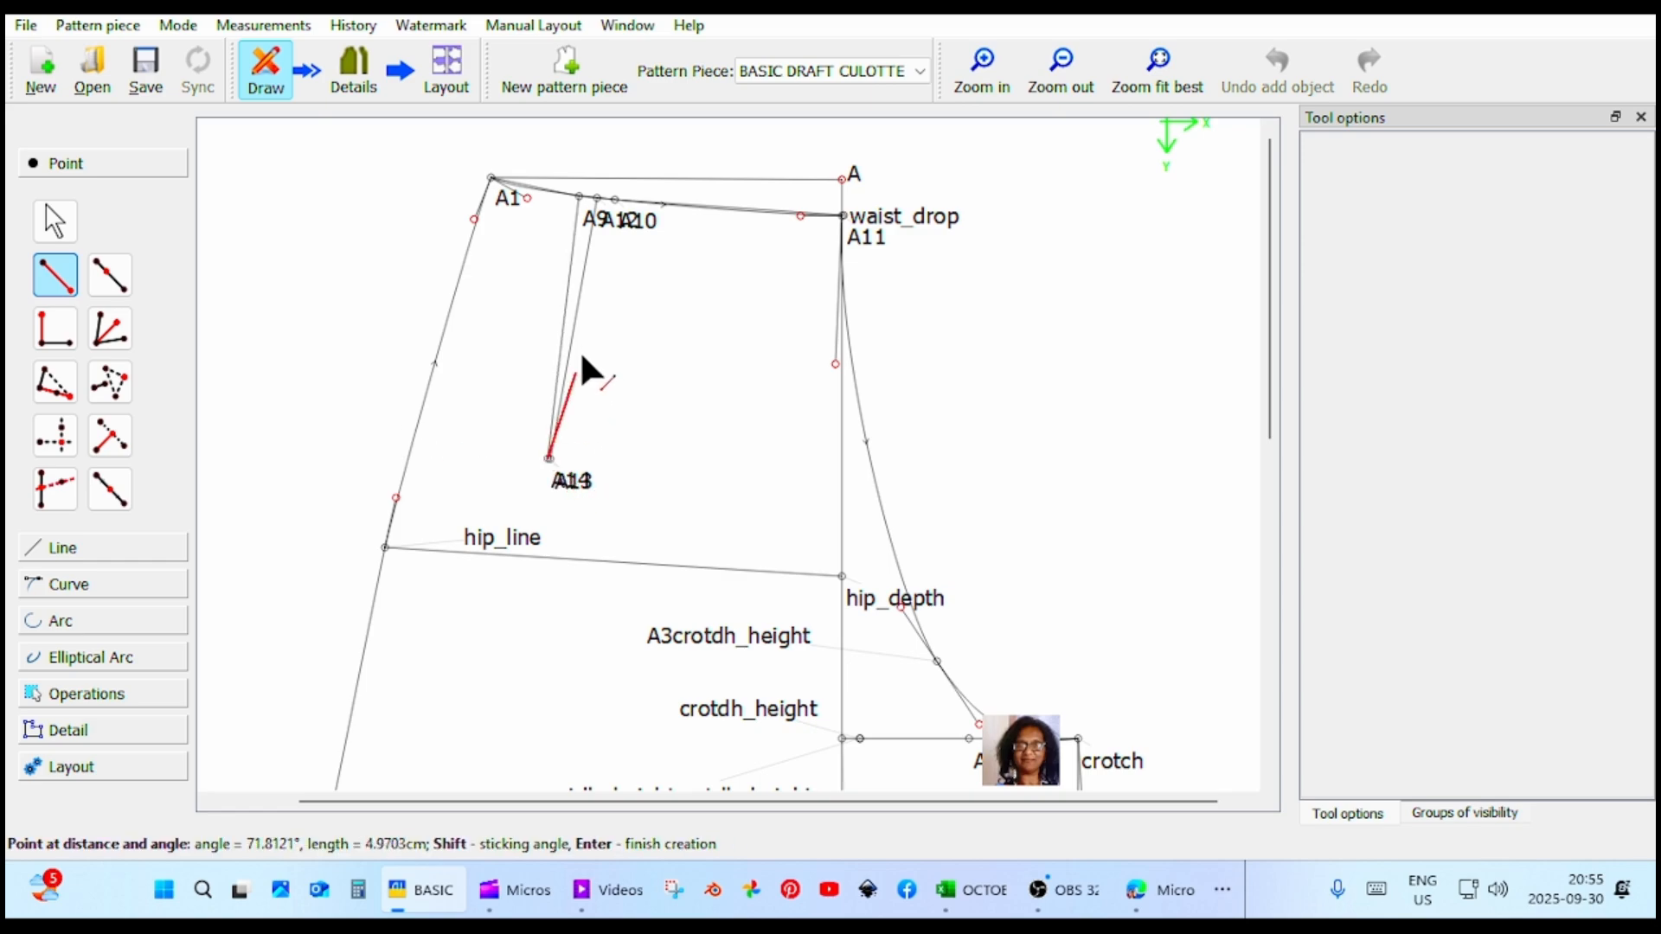
click(621, 207)
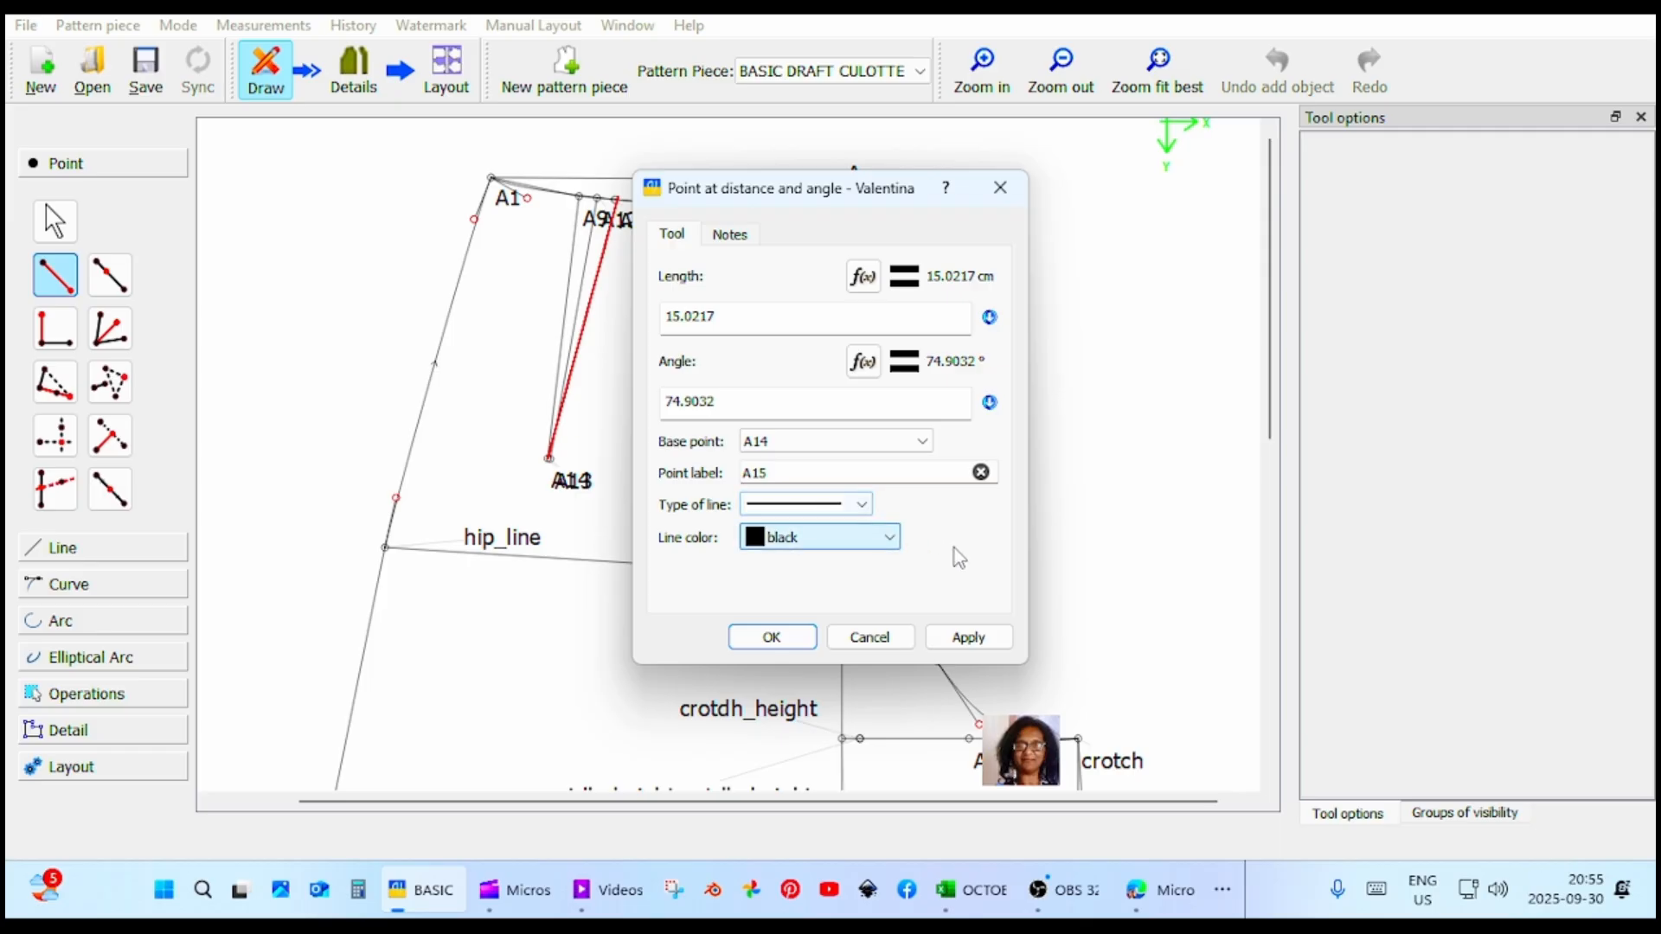
click(986, 640)
click(772, 638)
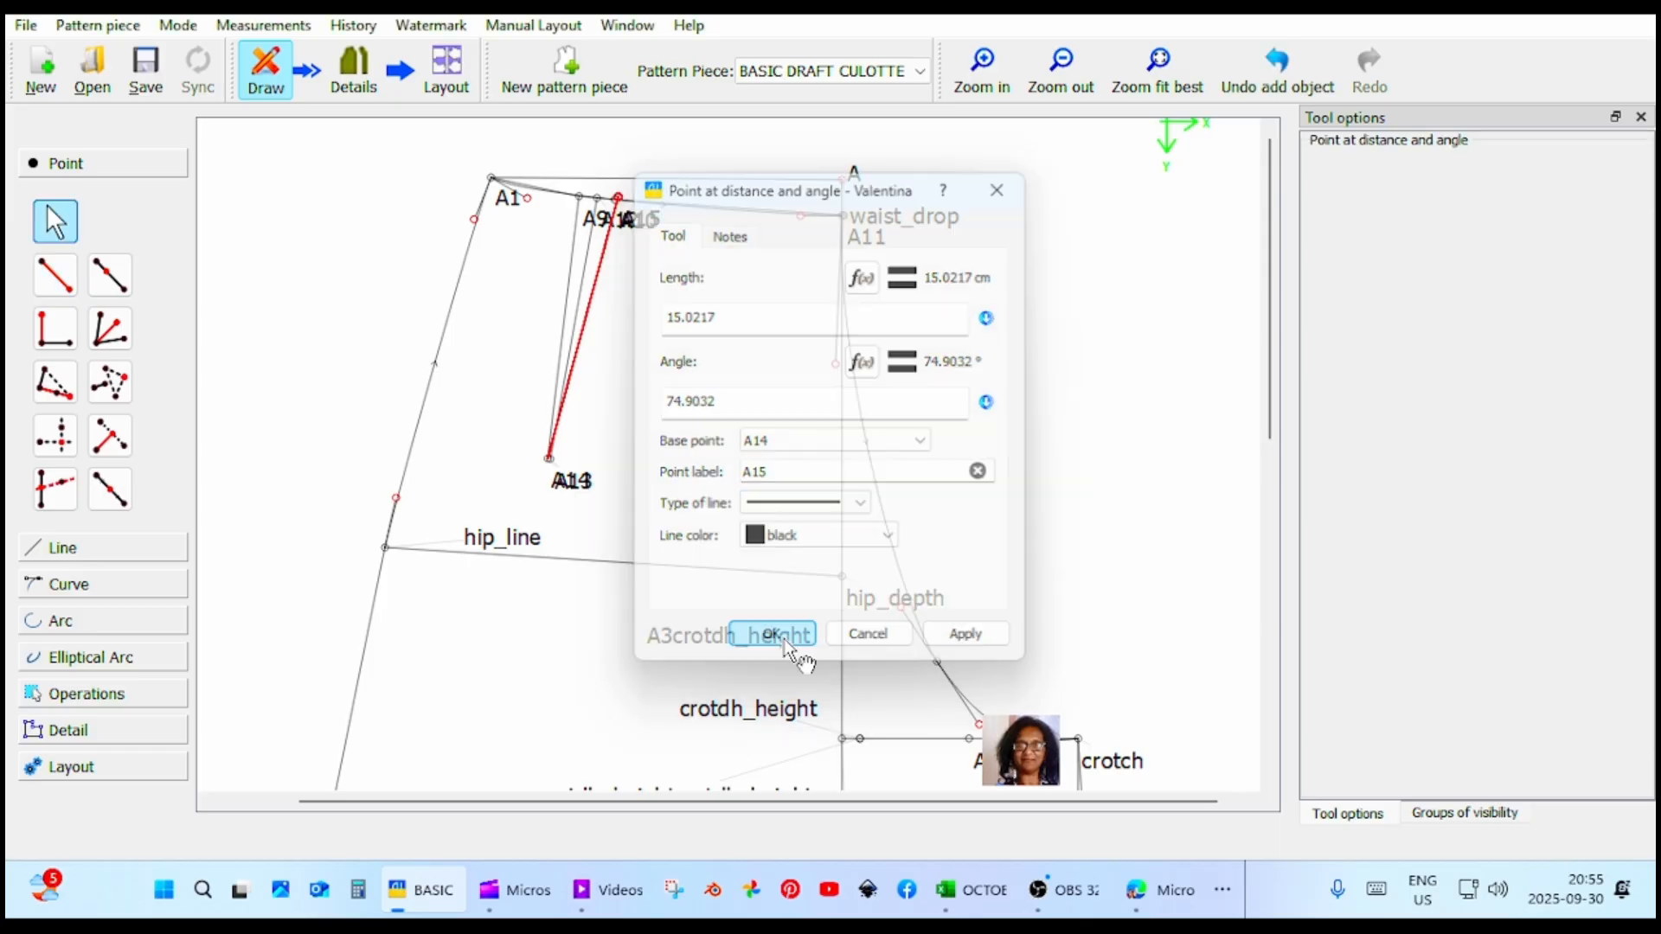
Begin the pattern piece's main path at A1 and trace it clockwise along the waist through the dart legs and tip.
scroll(899, 558, down, 3)
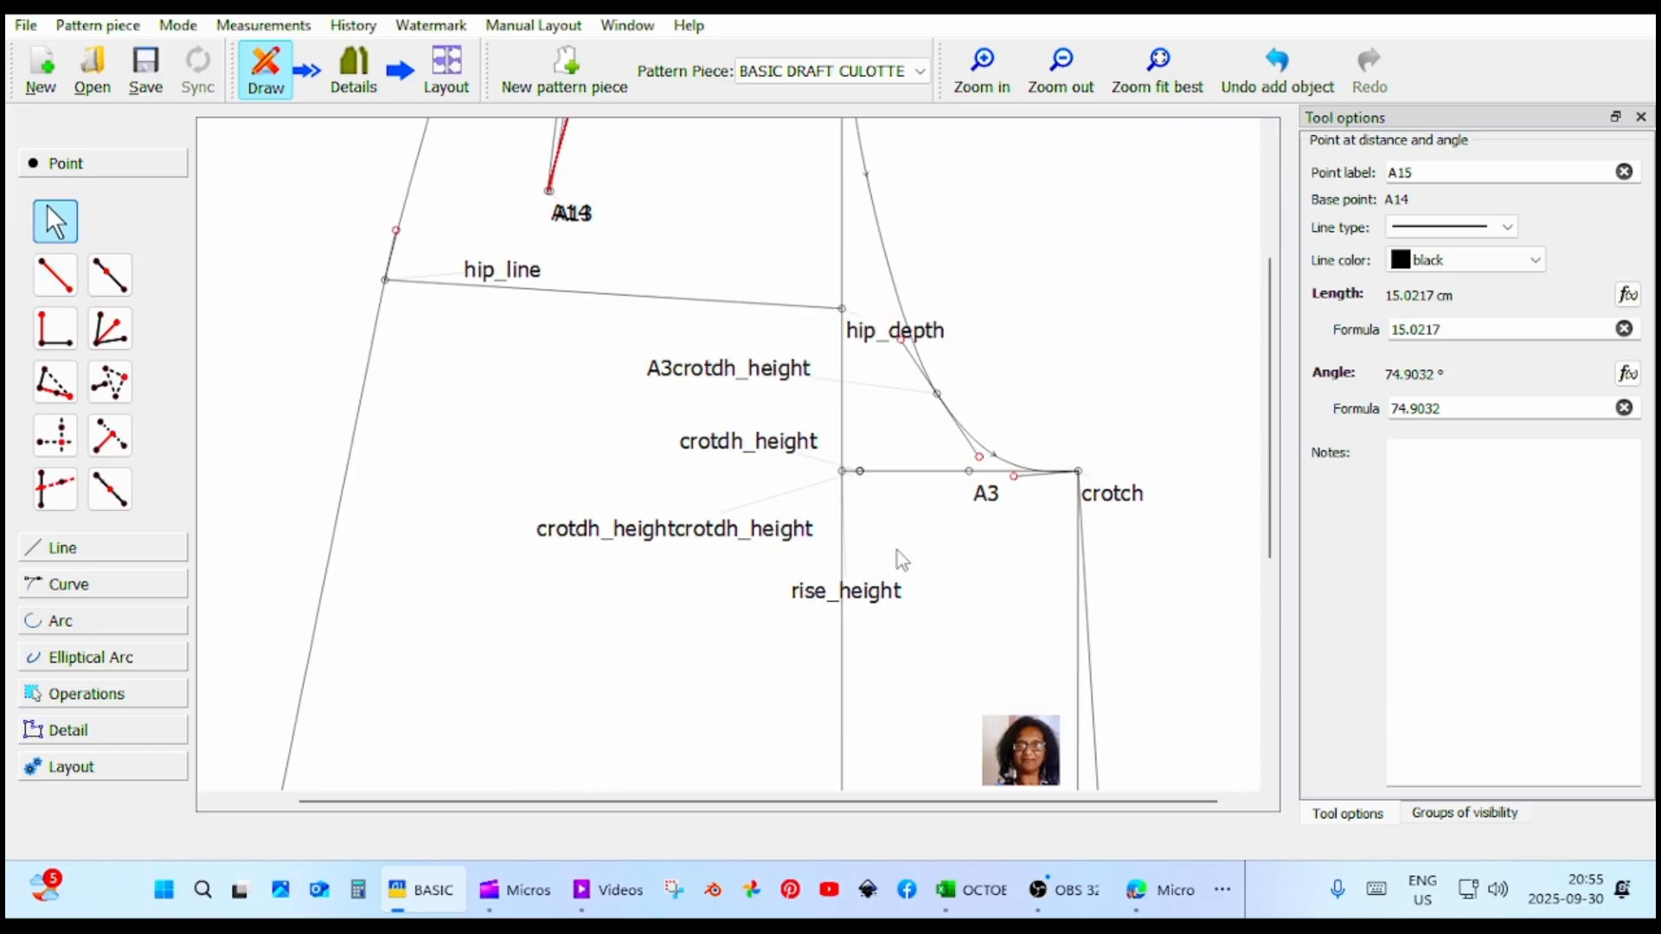
scroll(900, 558, up, 4)
scroll(899, 561, down, 2)
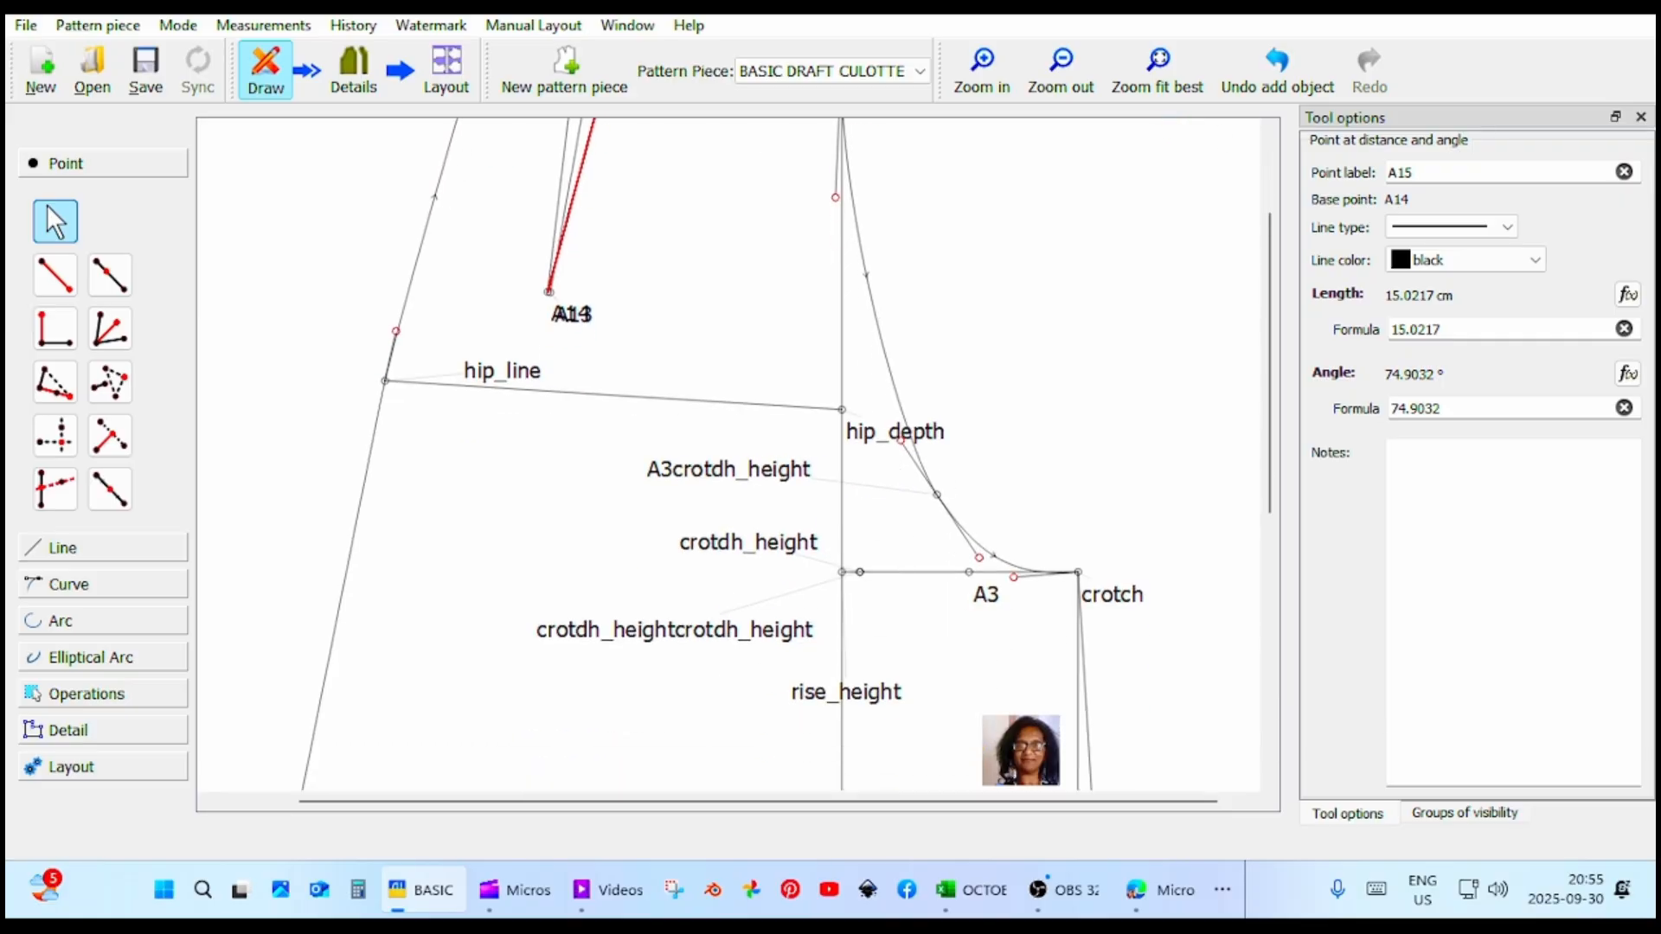
click(1164, 76)
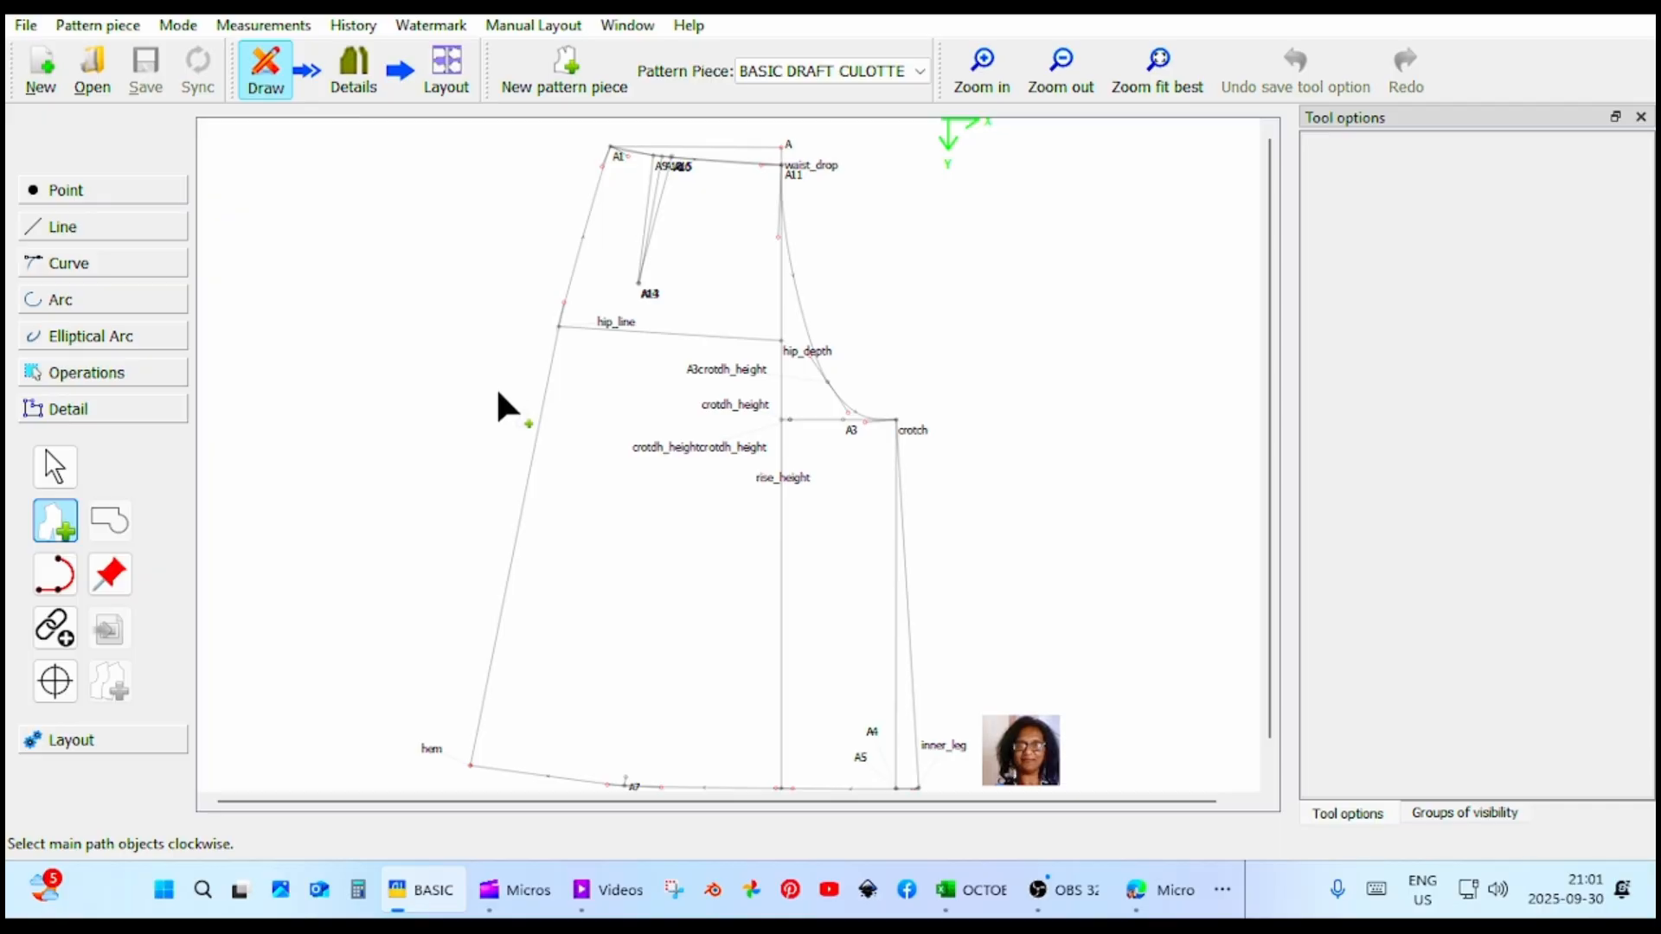
click(616, 155)
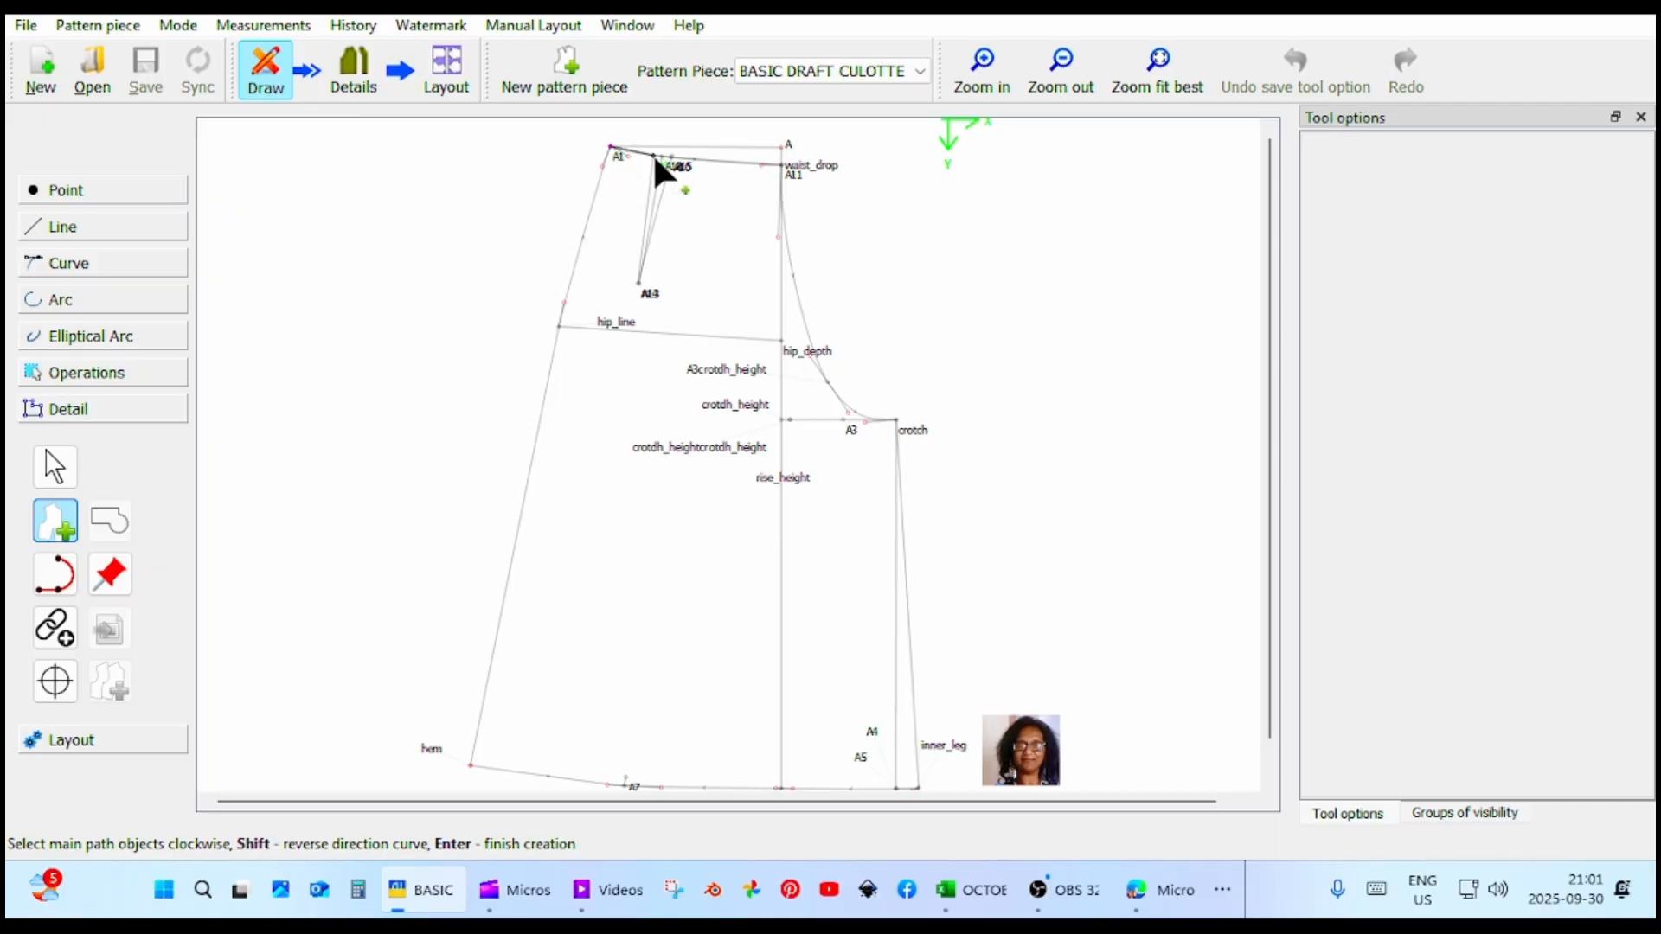
click(639, 285)
click(672, 159)
click(644, 288)
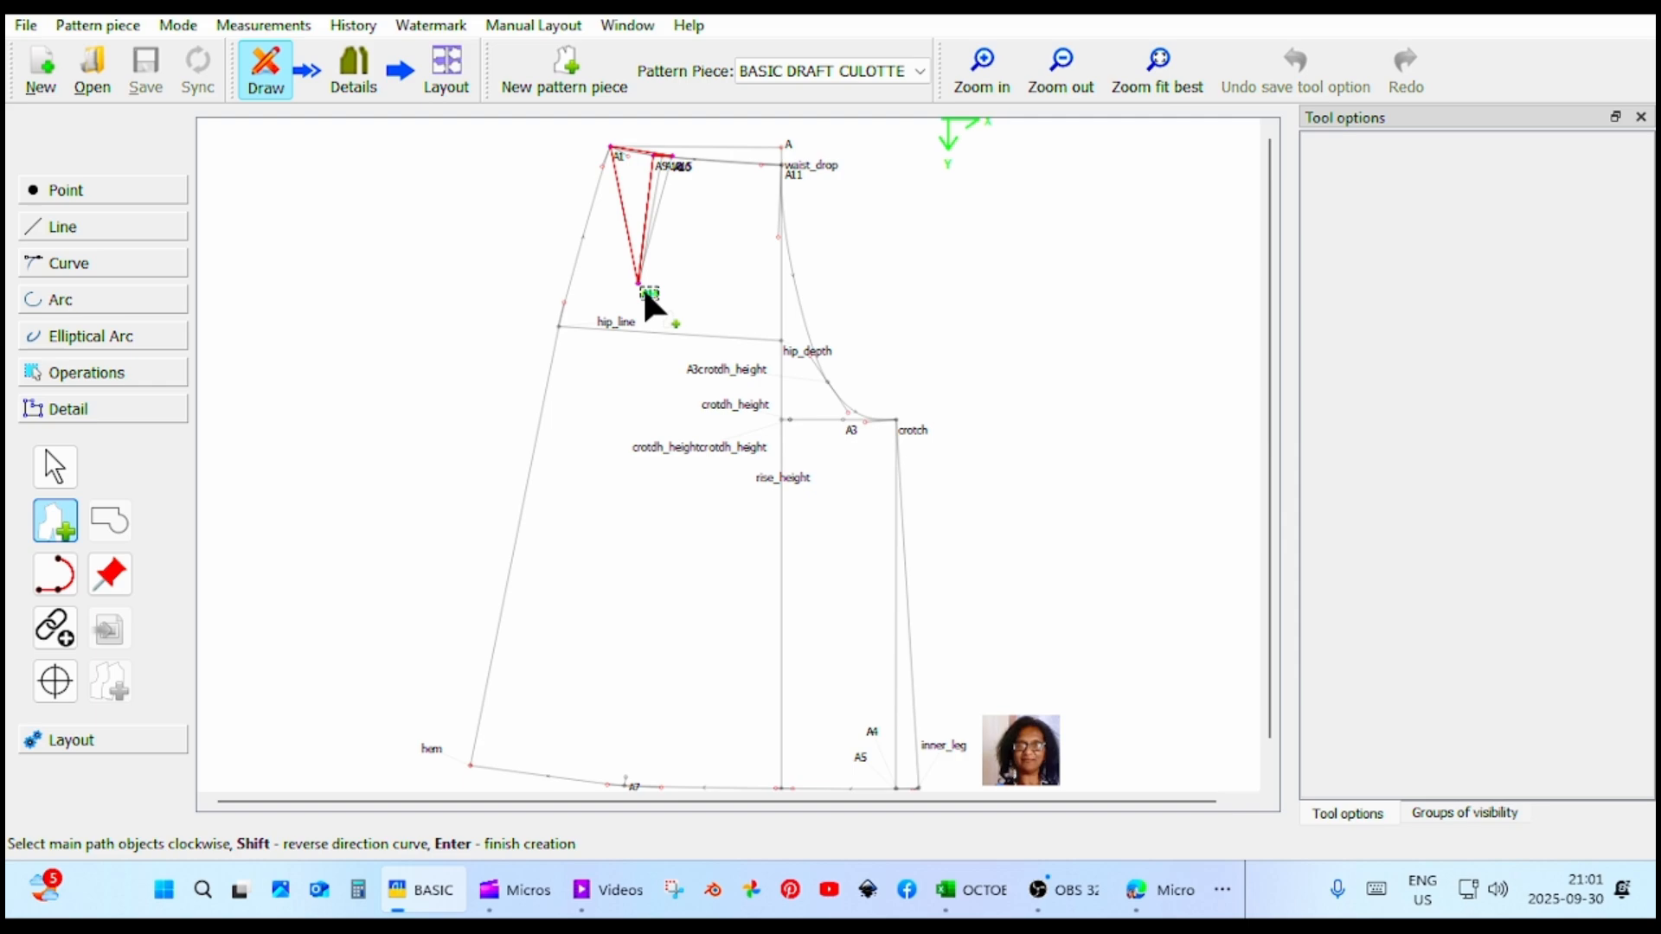
click(679, 159)
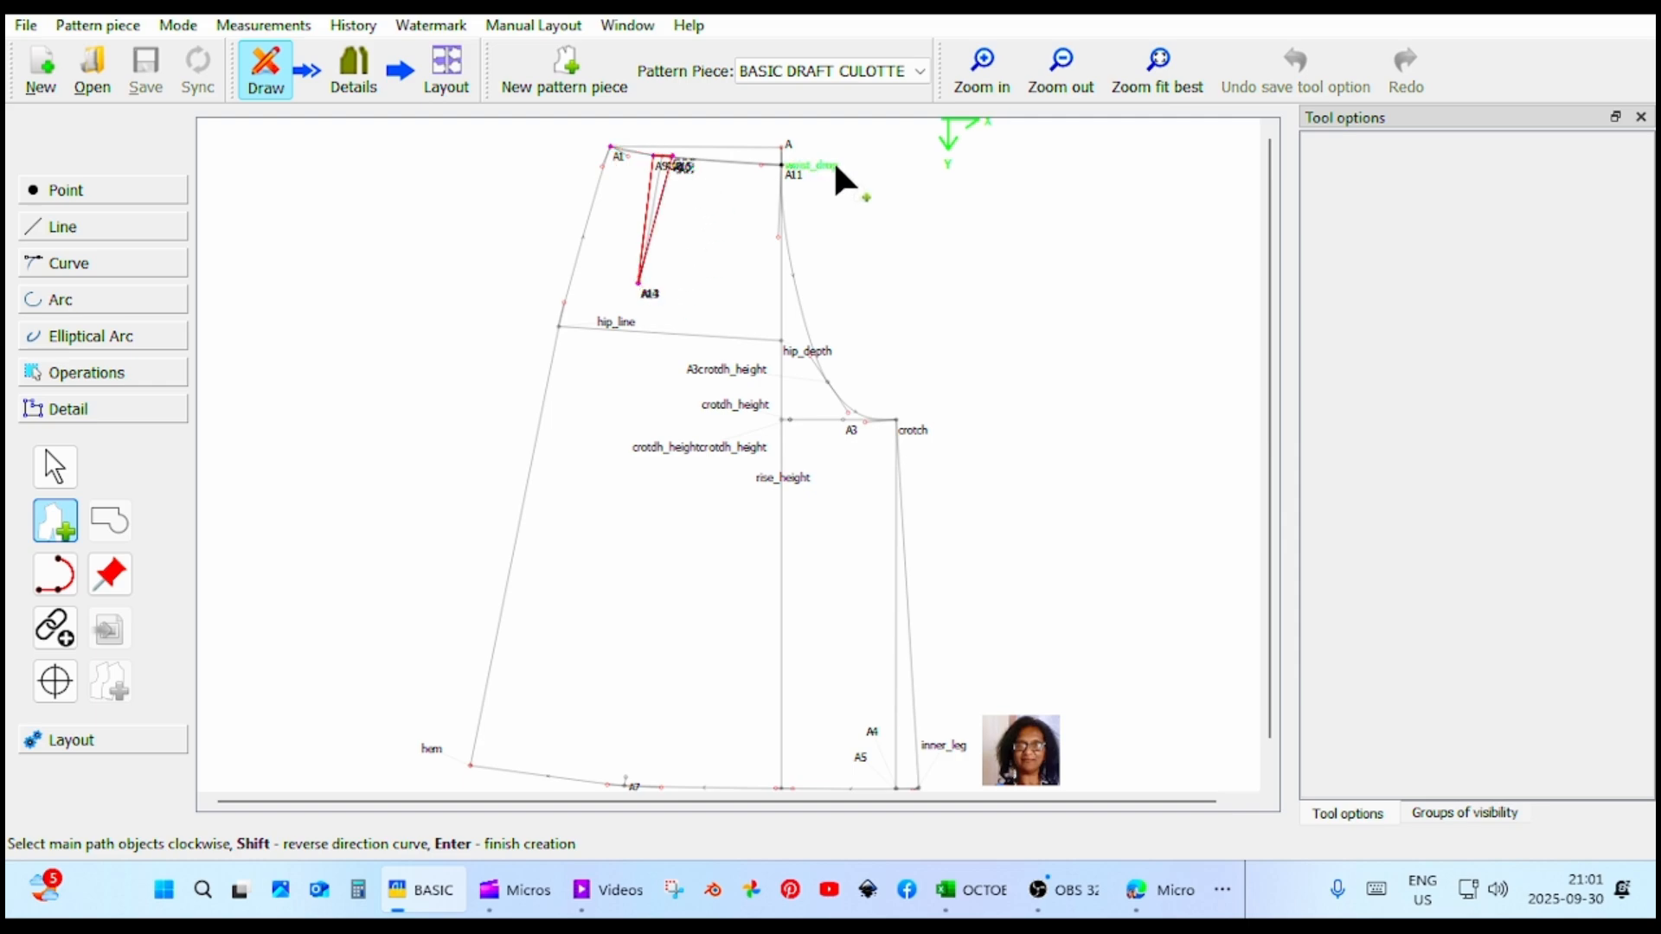
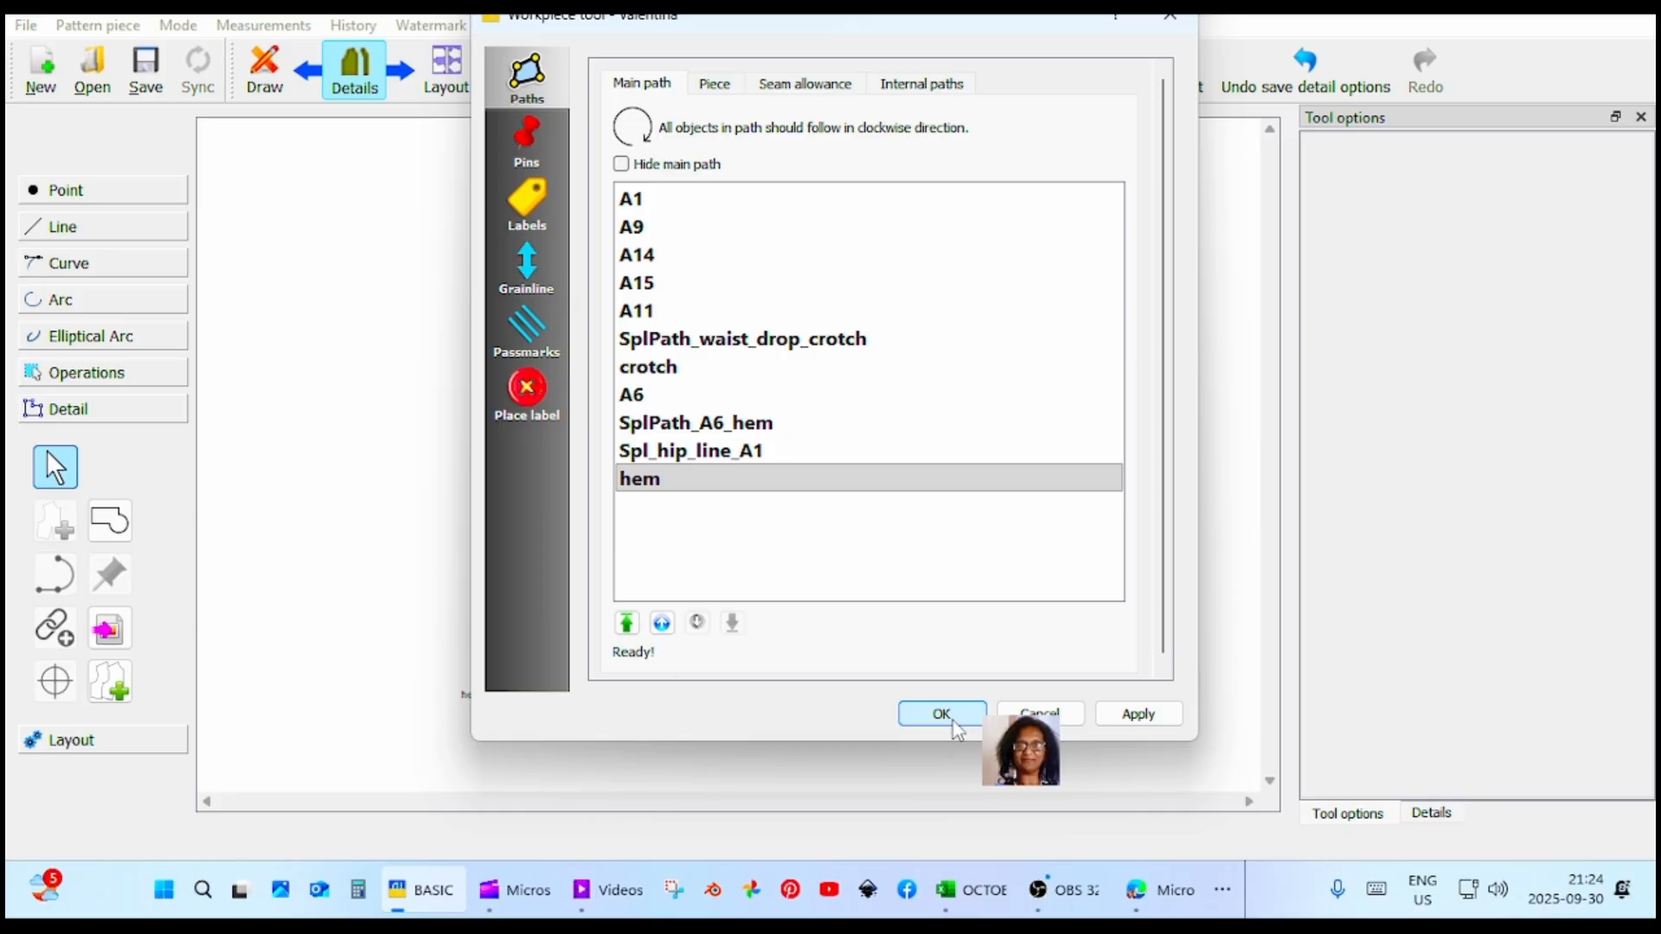
Accept the pattern piece's main path and enable its seam allowance with a width of 1.5 cm.
click(955, 726)
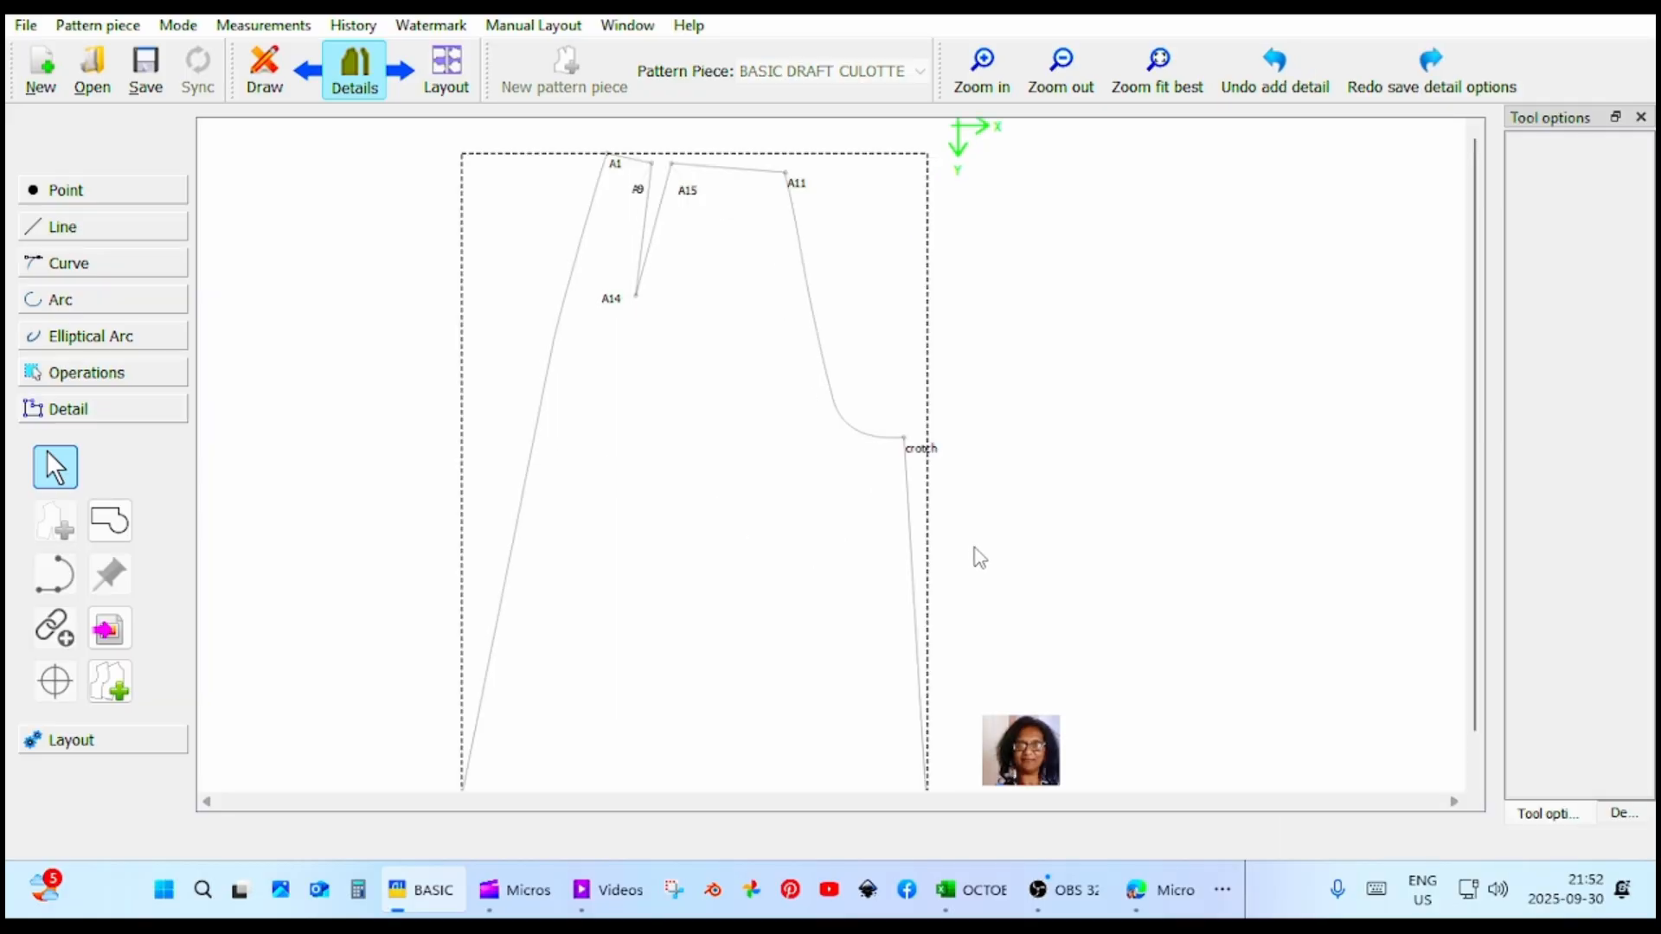
right_click(913, 579)
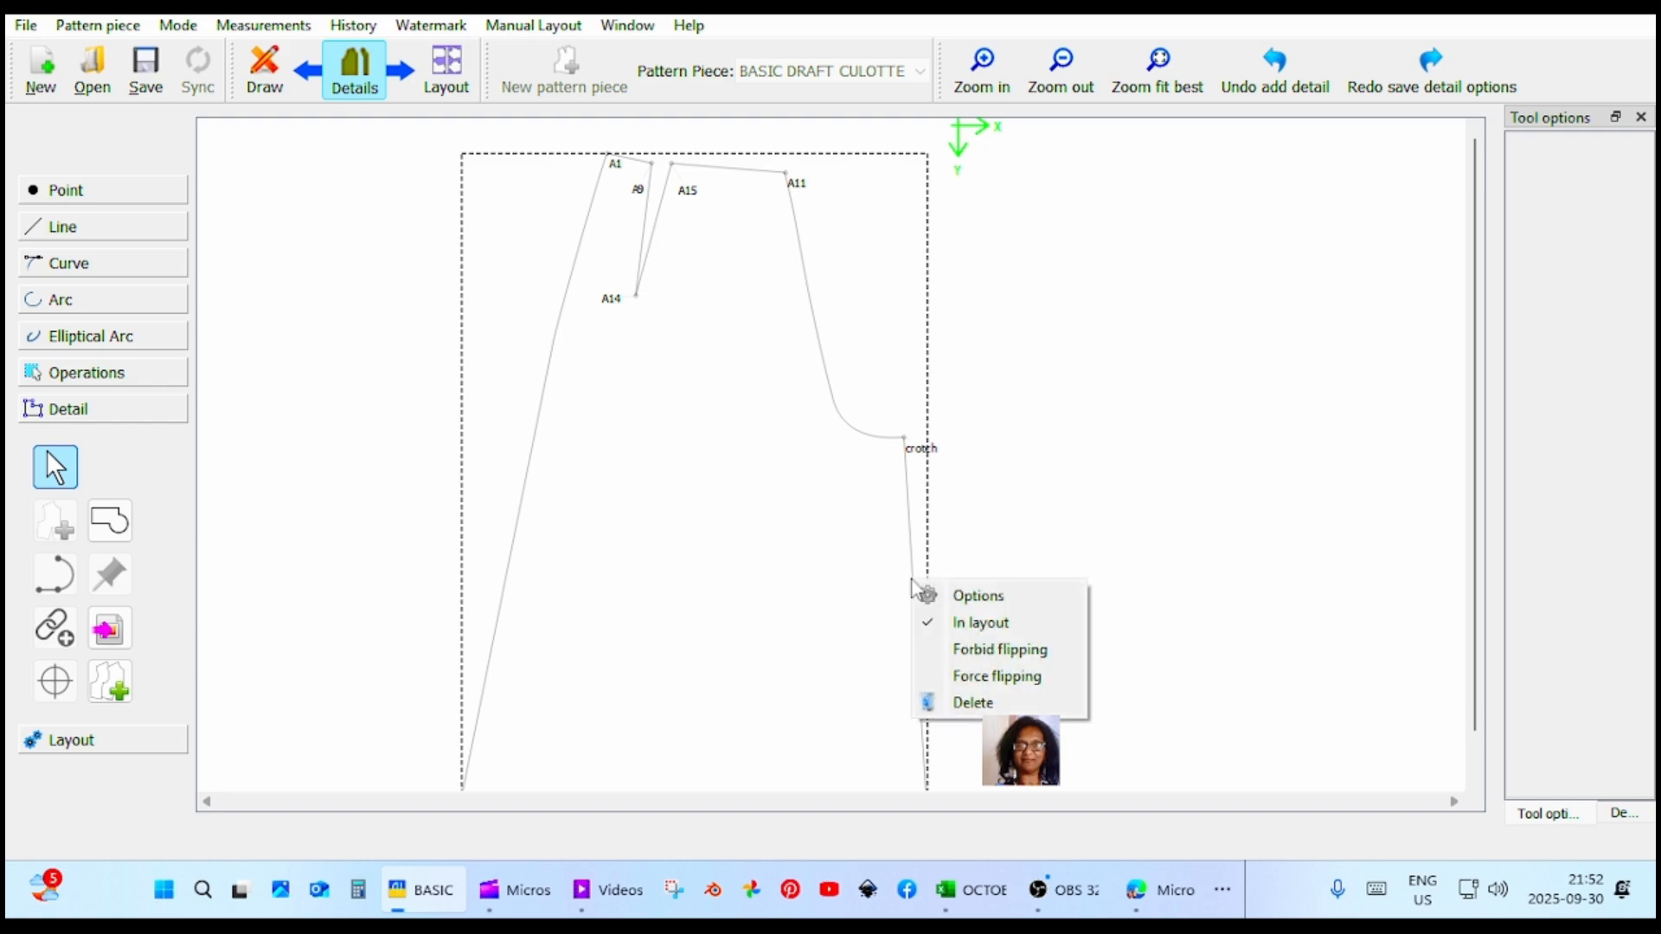
click(977, 597)
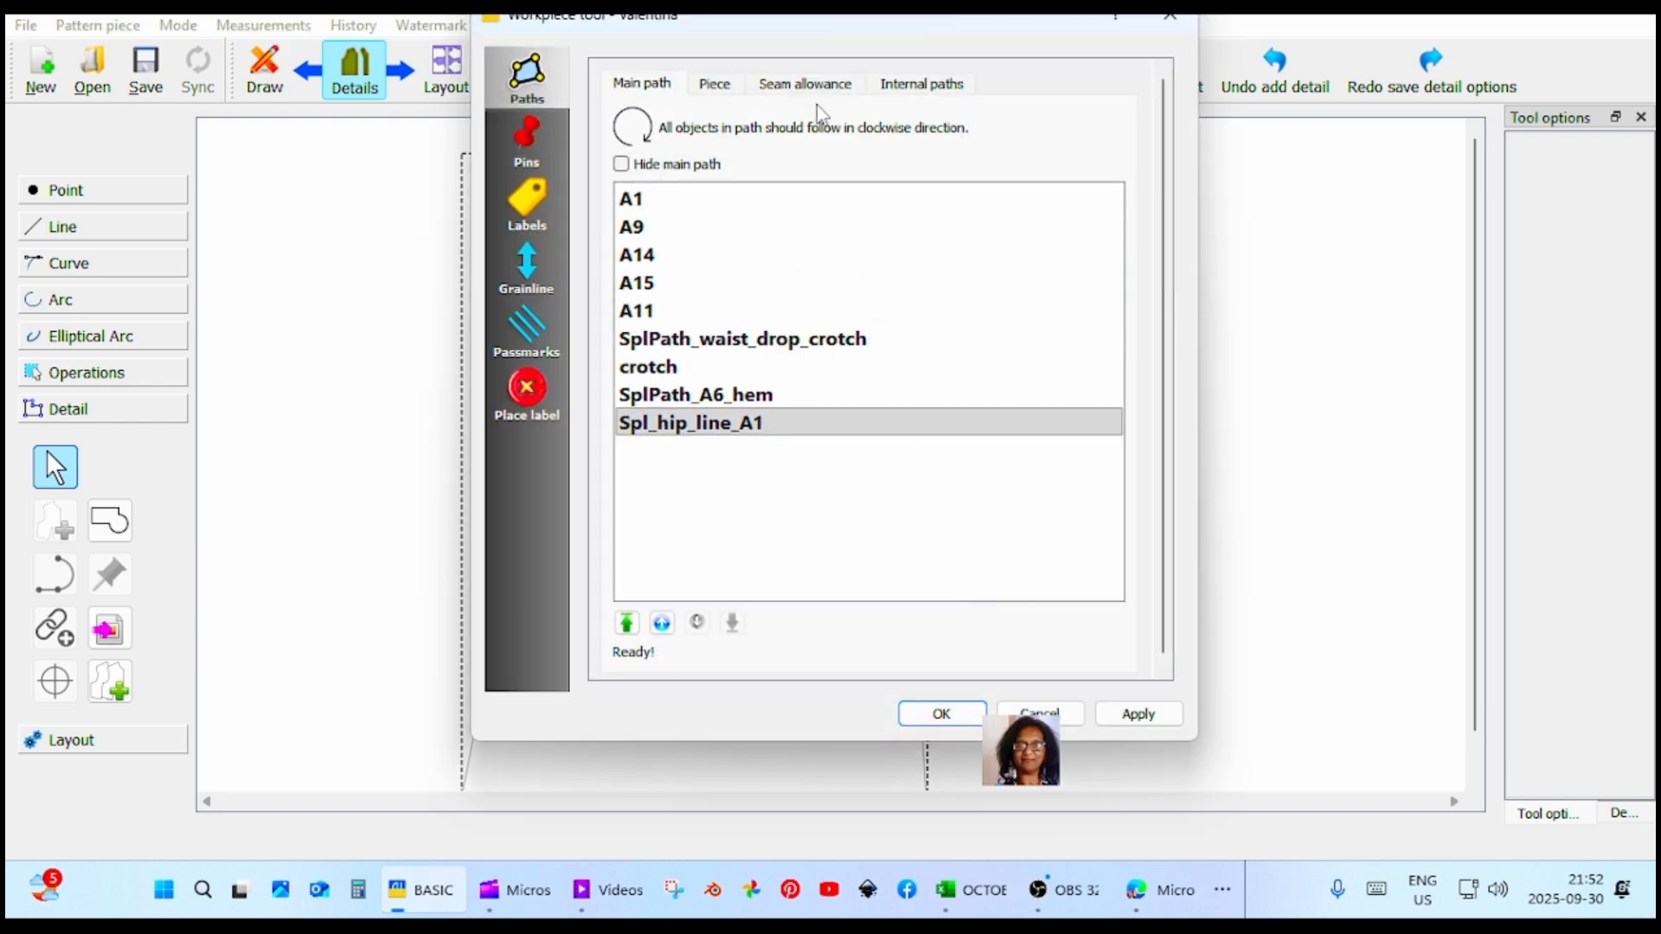
click(805, 84)
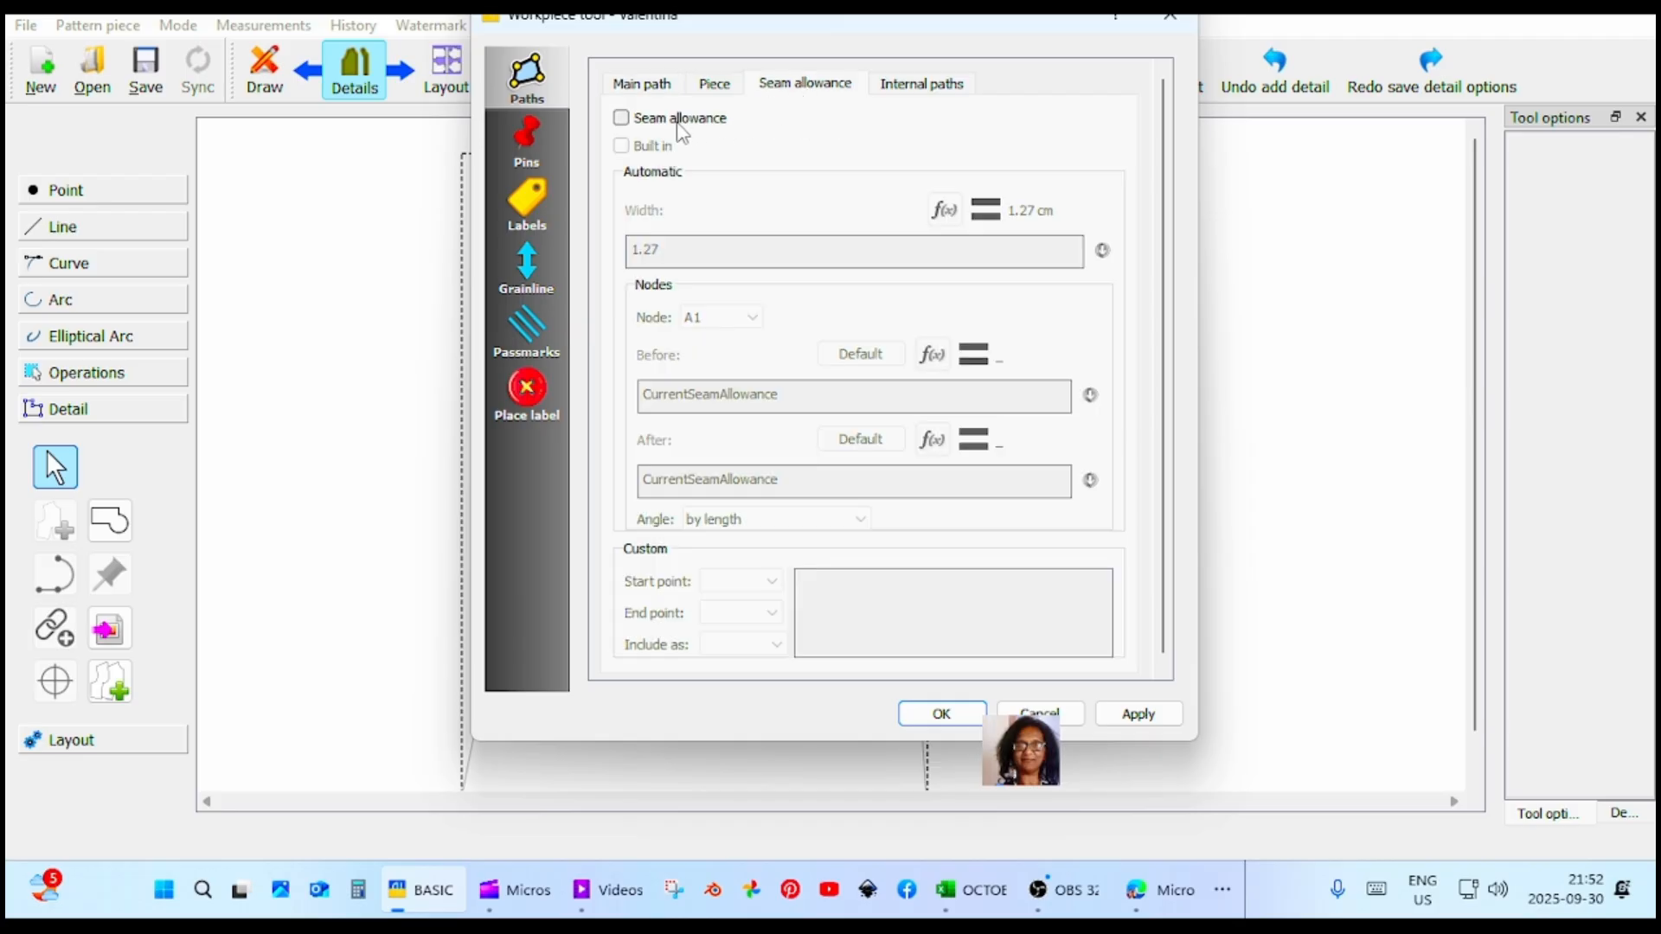
click(649, 128)
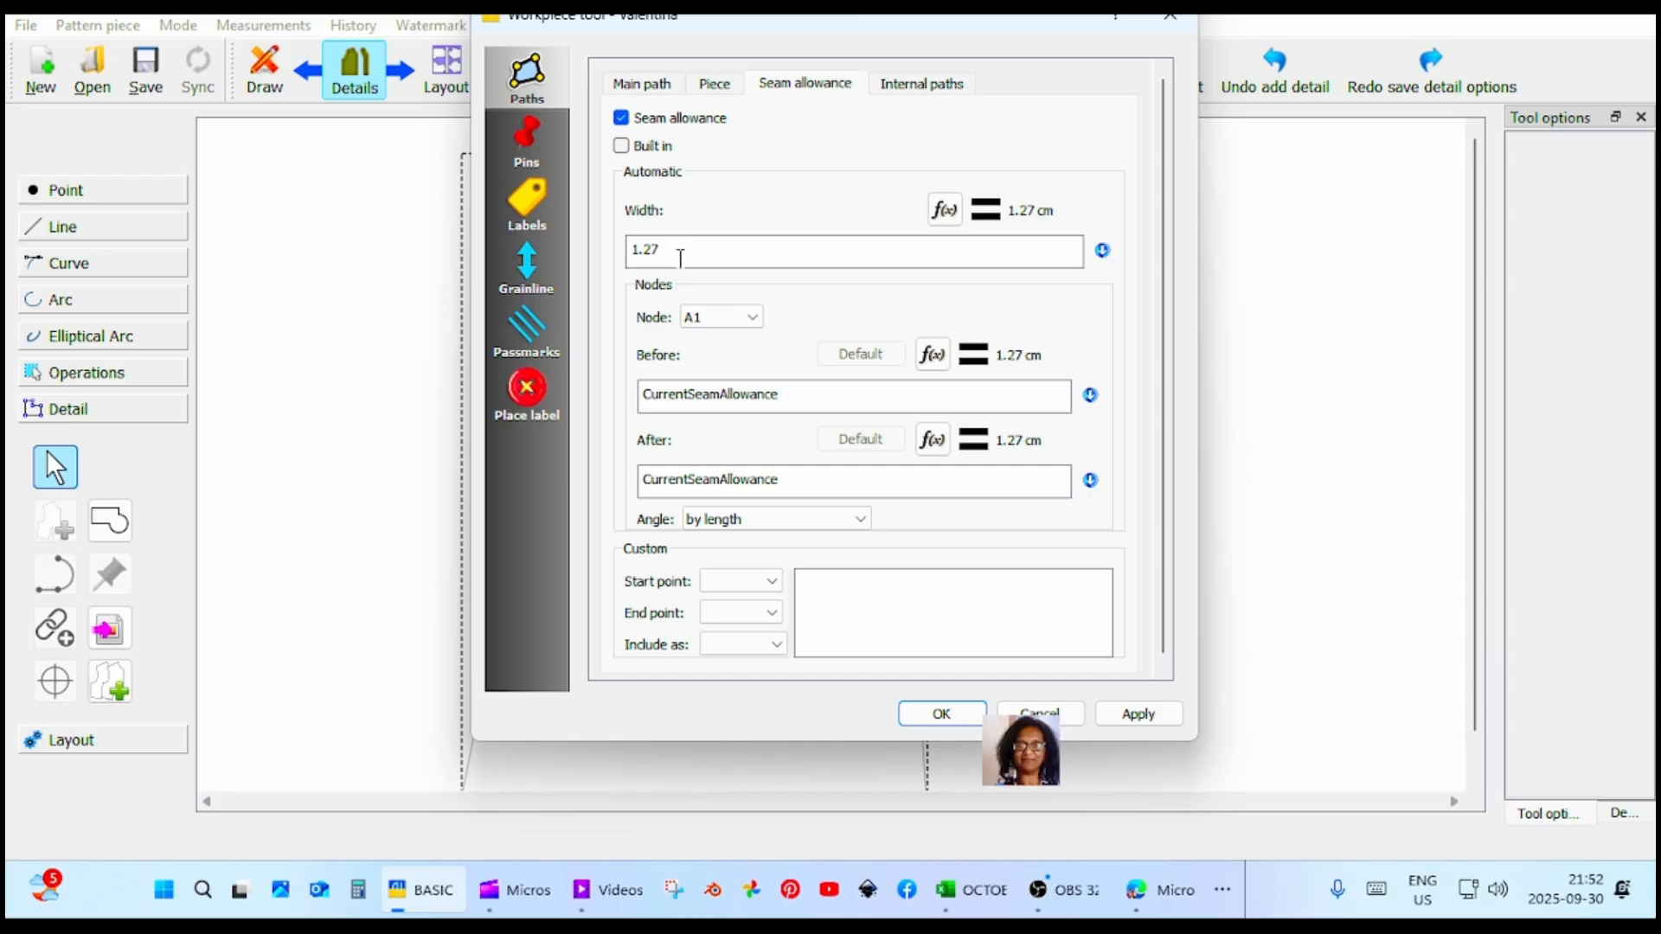
key(BackSpace)
key(BackSpace)
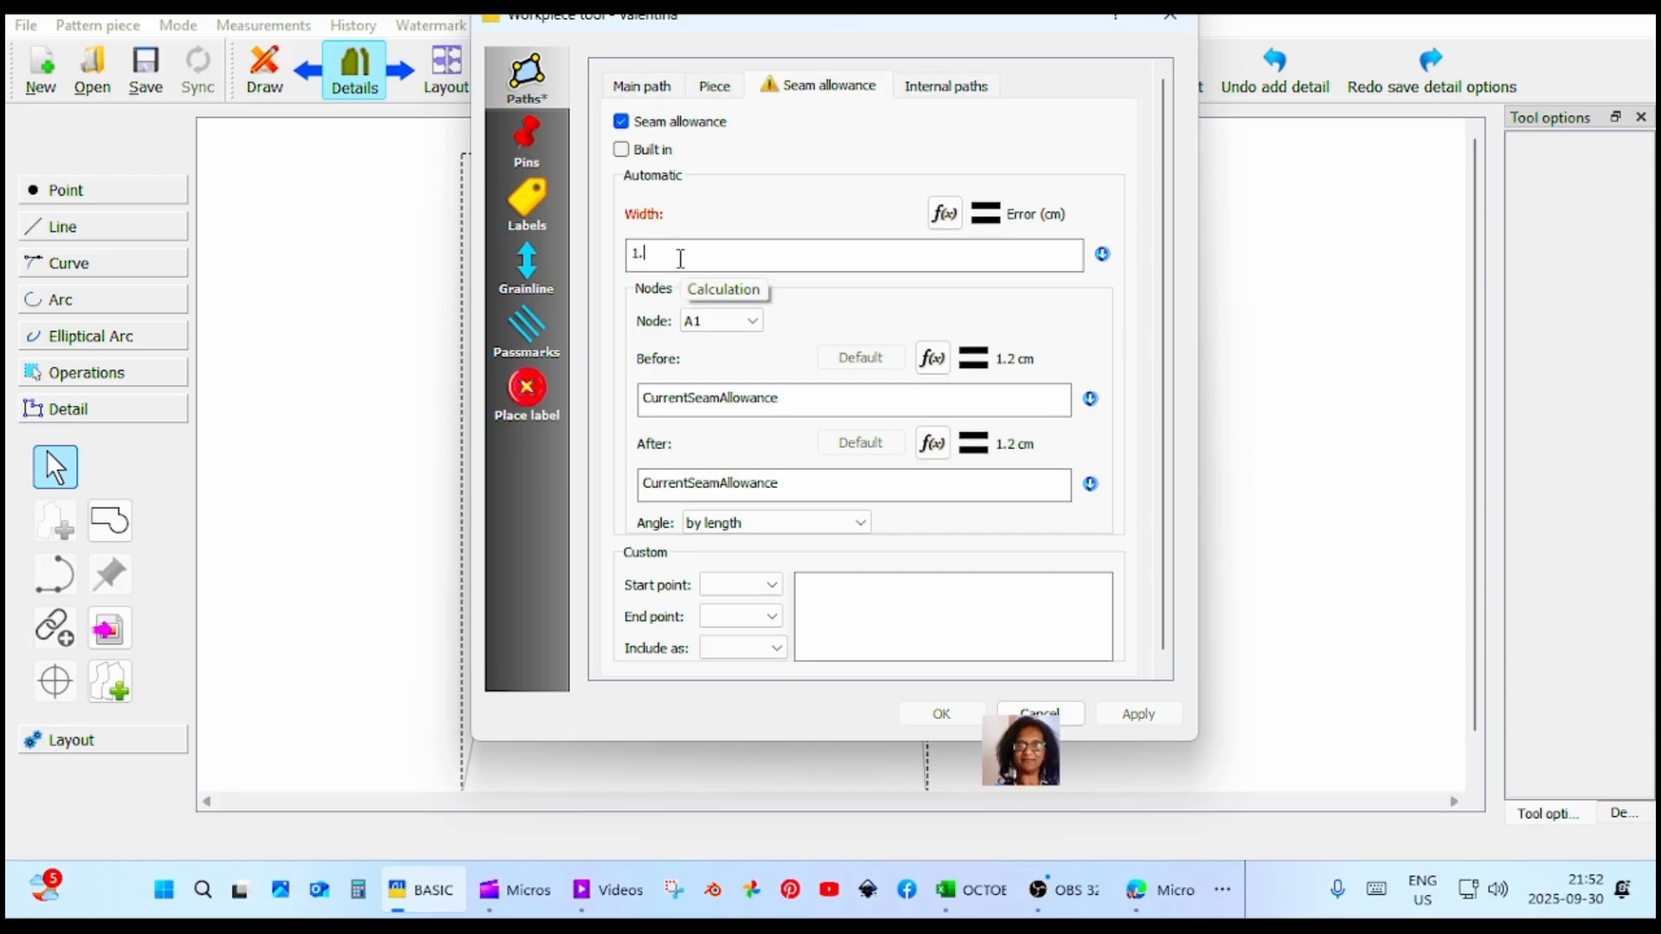
text(5)
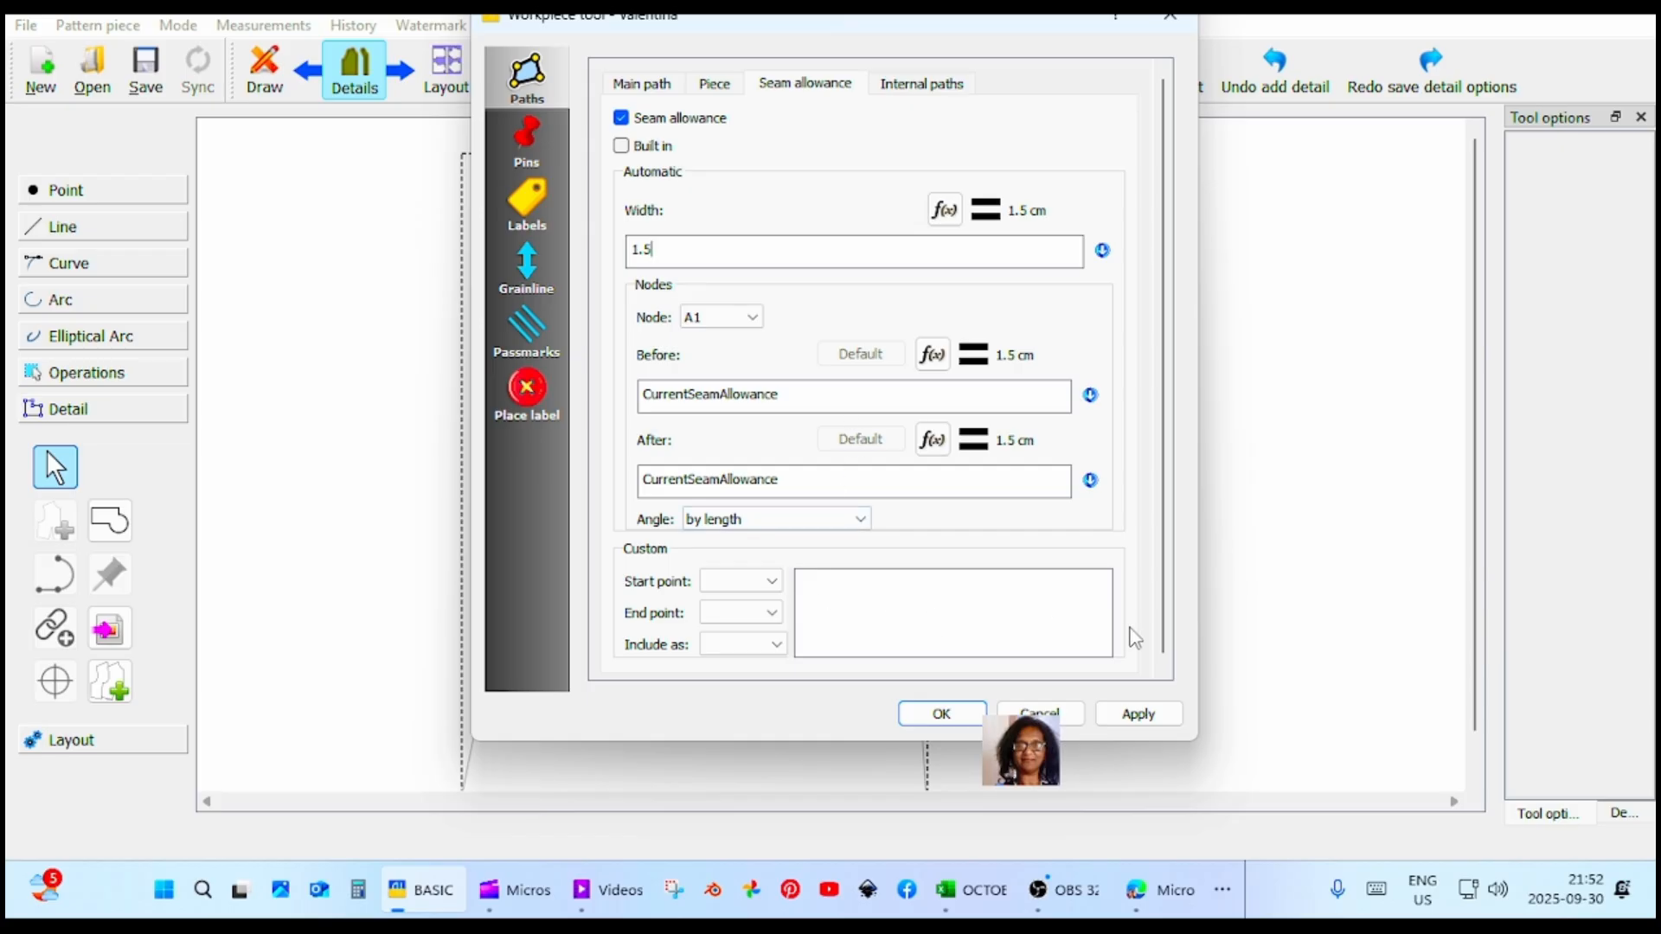
click(1136, 716)
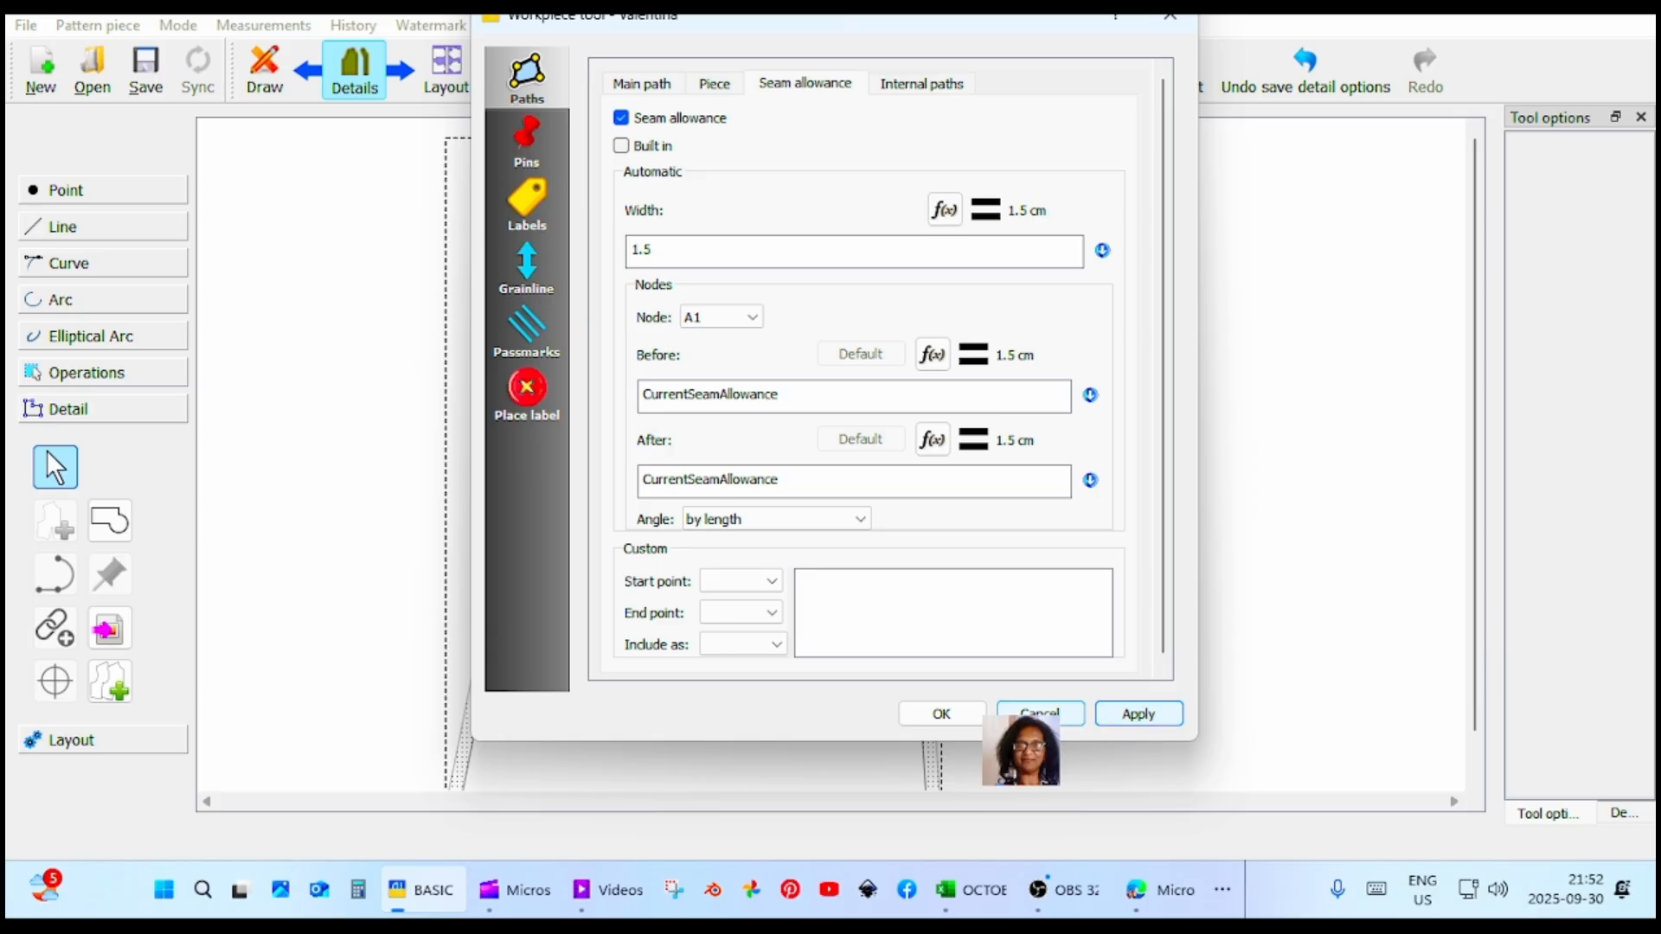
click(929, 718)
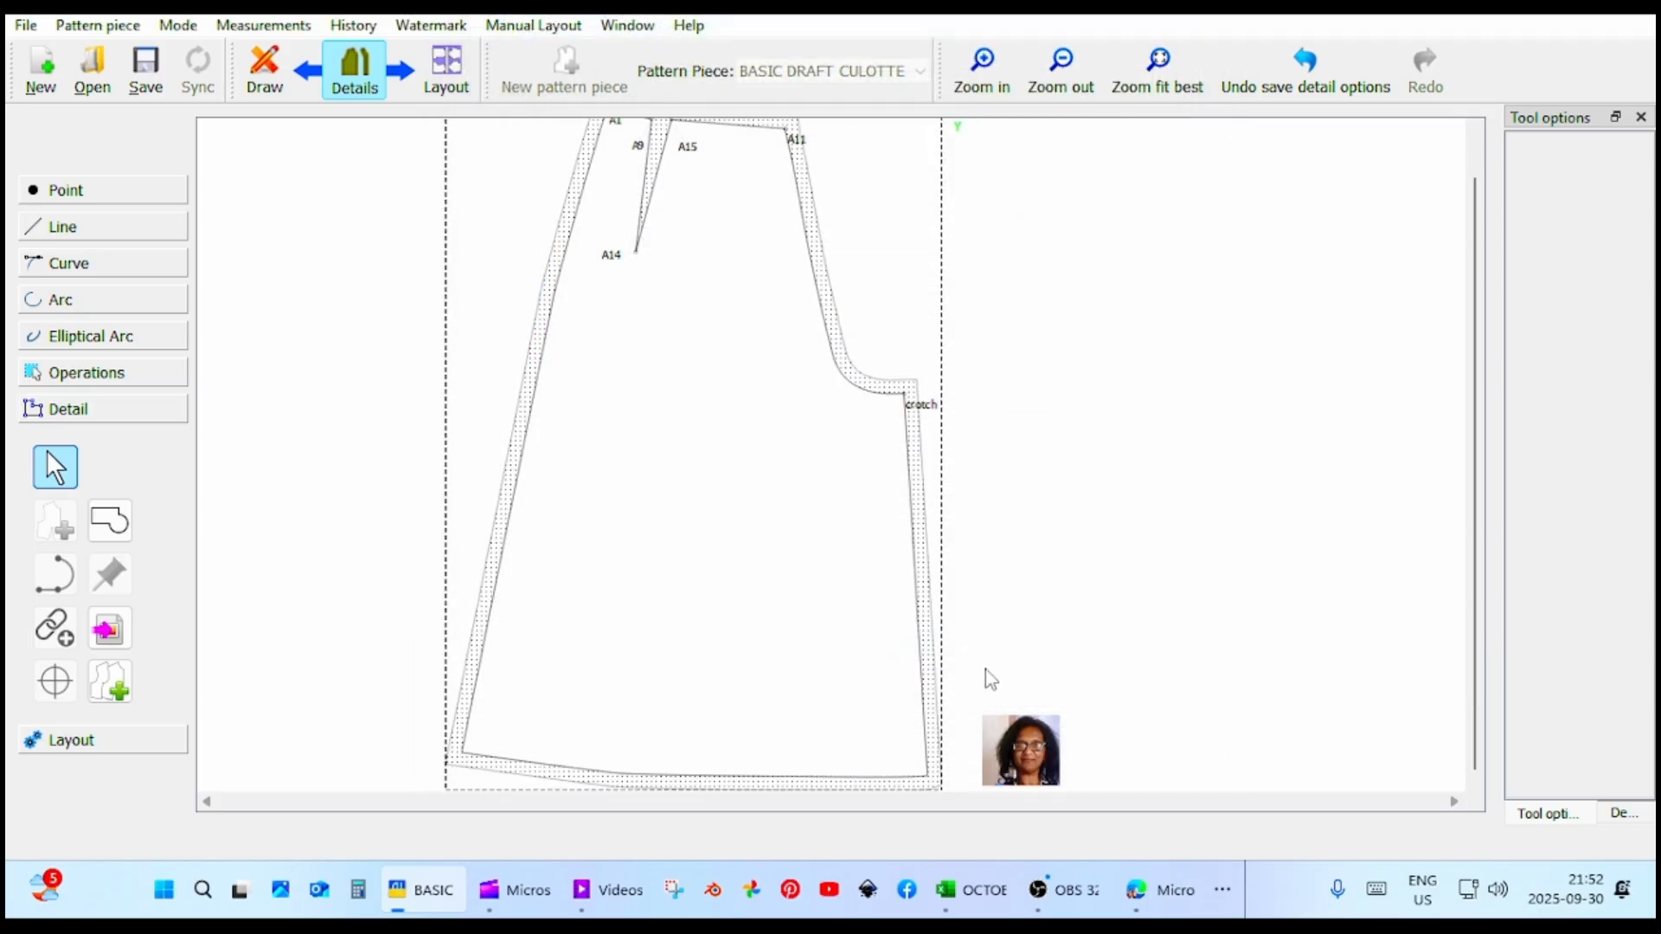
Reopen the piece's seam allowance options, and narrow and move the dialog so it leaves the piece uncovered.
scroll(985, 668, up, 1)
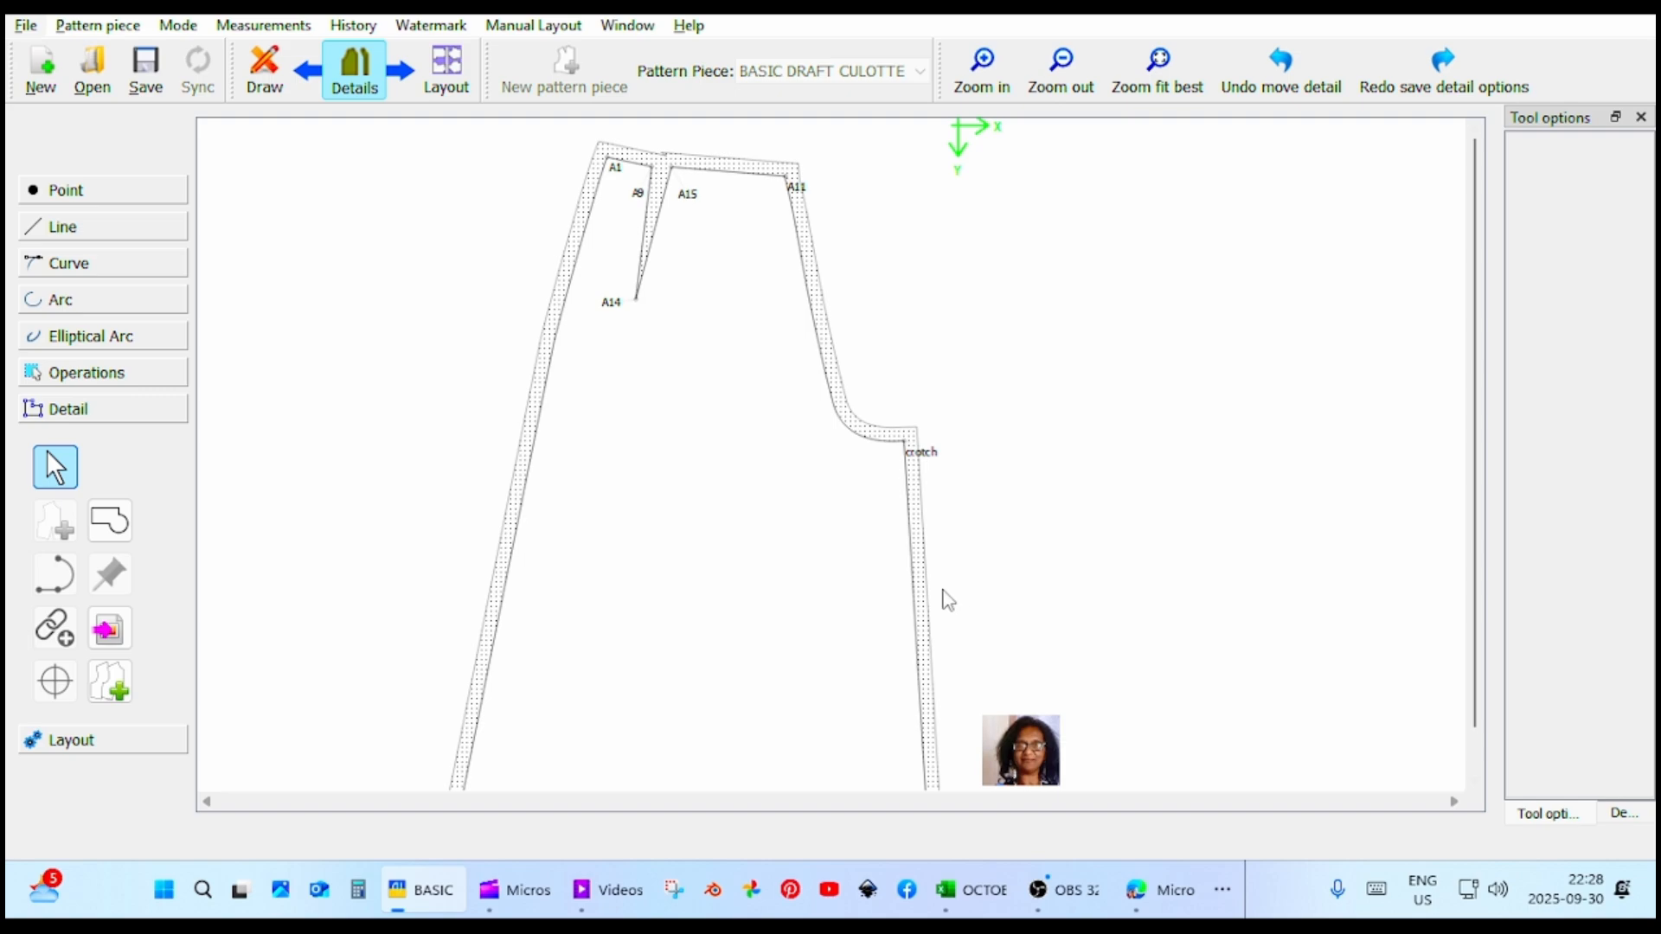
click(922, 603)
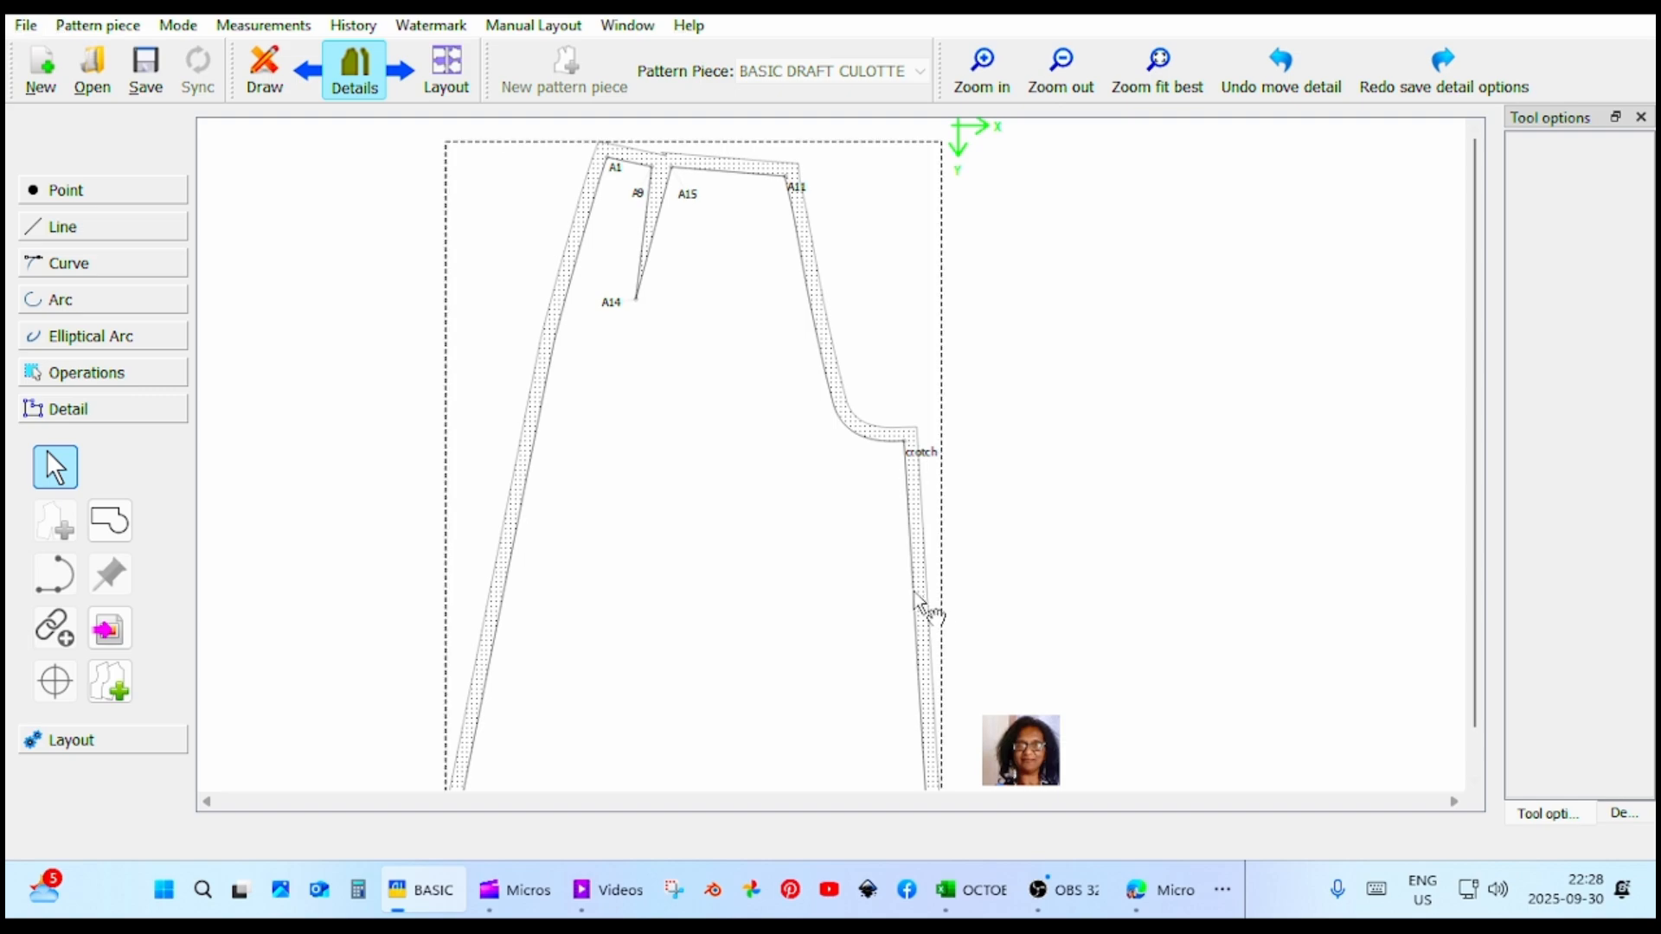
right_click(922, 604)
click(962, 608)
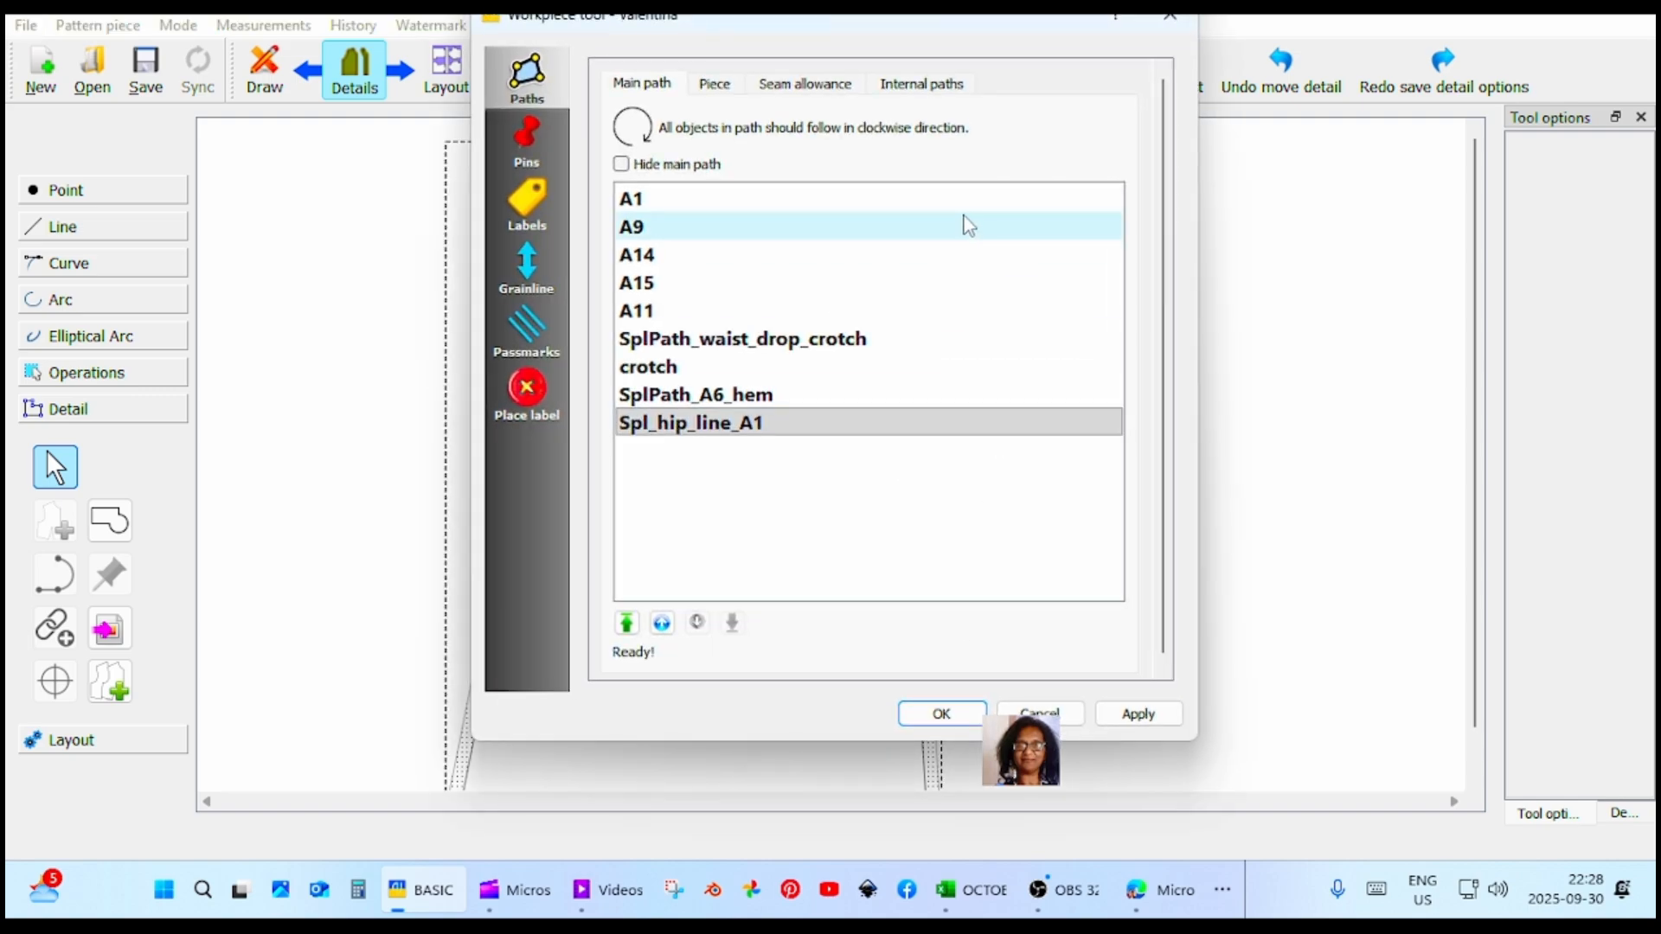
click(802, 86)
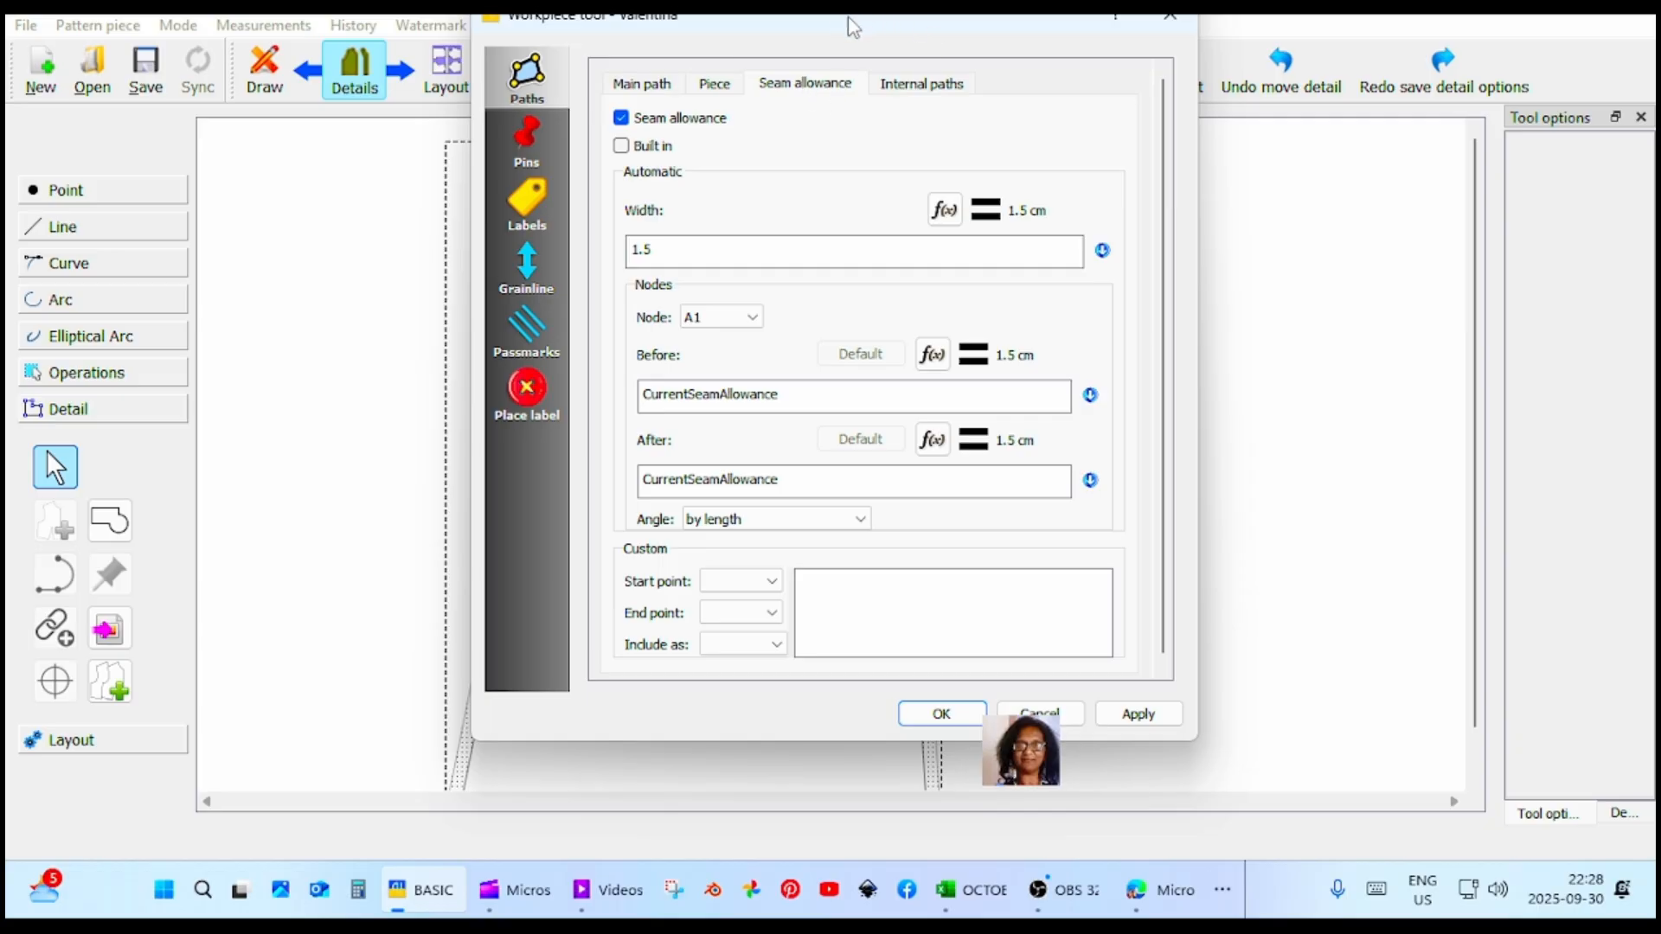
drag(852, 26, 1189, 112)
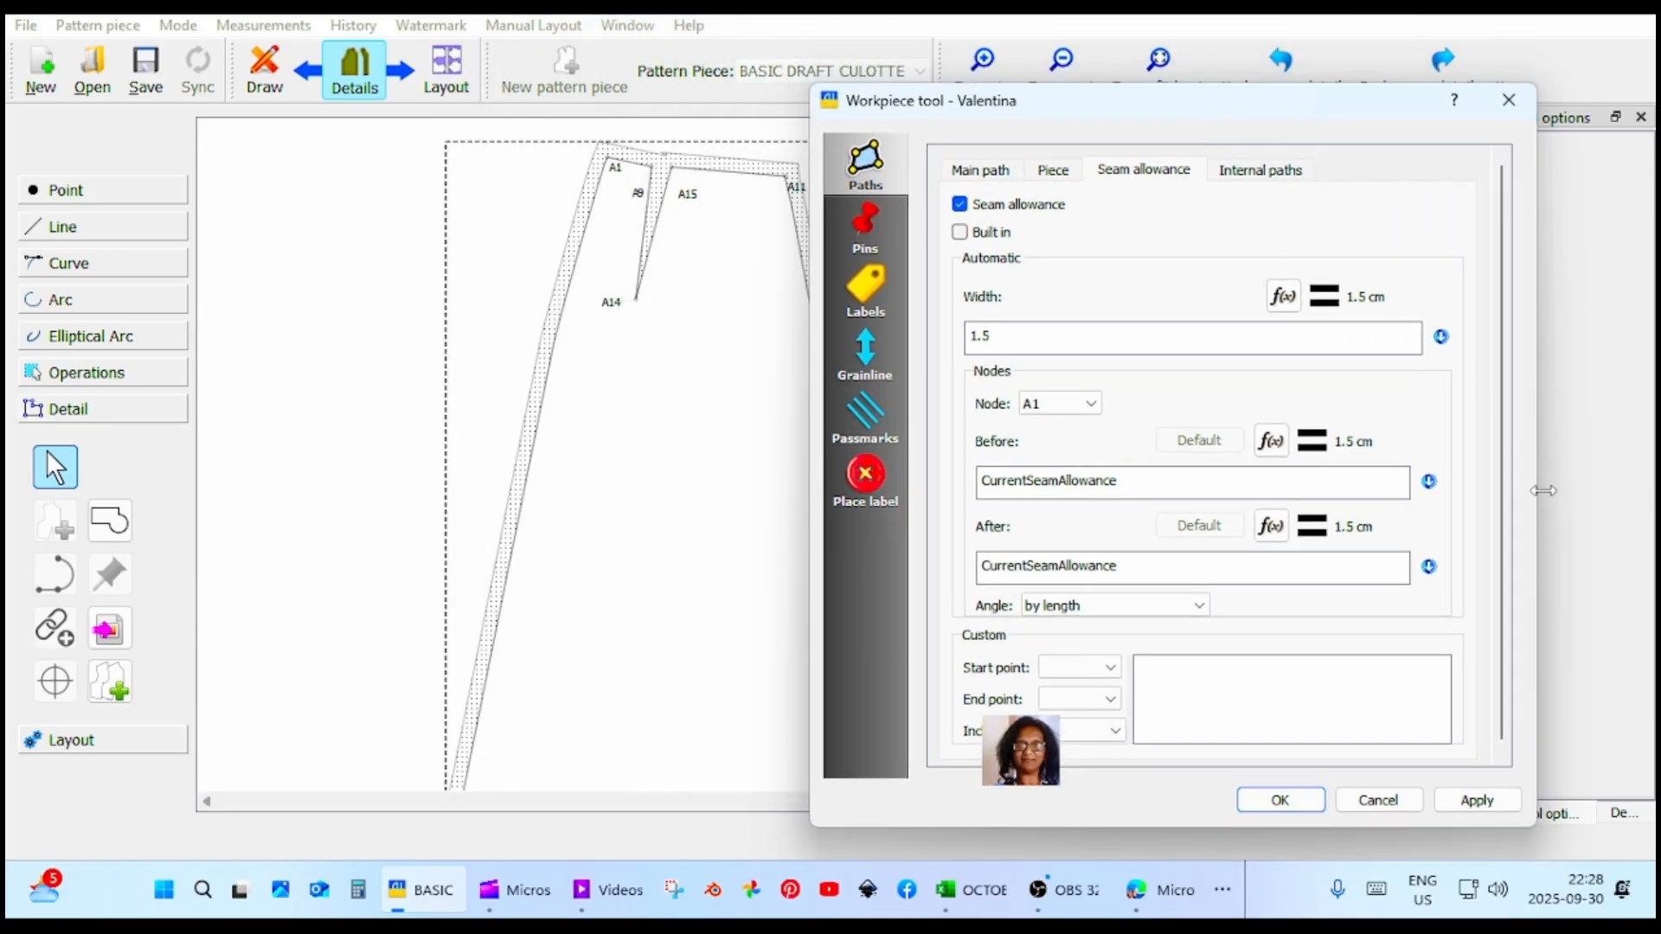
drag(1543, 490, 1378, 502)
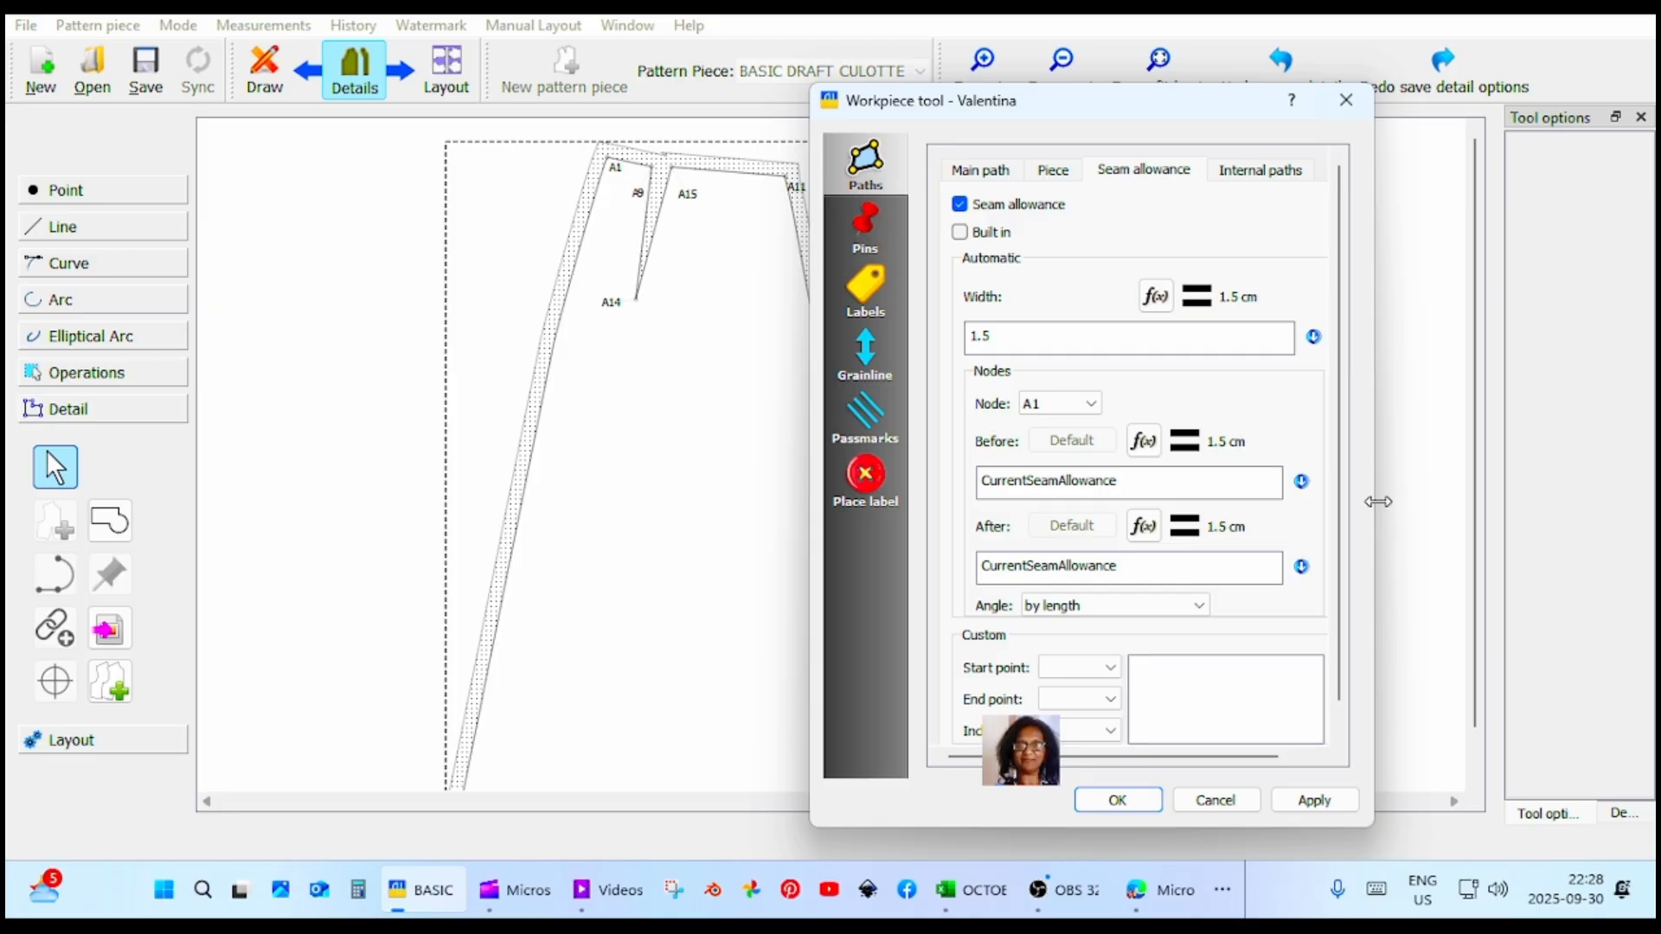
drag(1083, 106, 1271, 57)
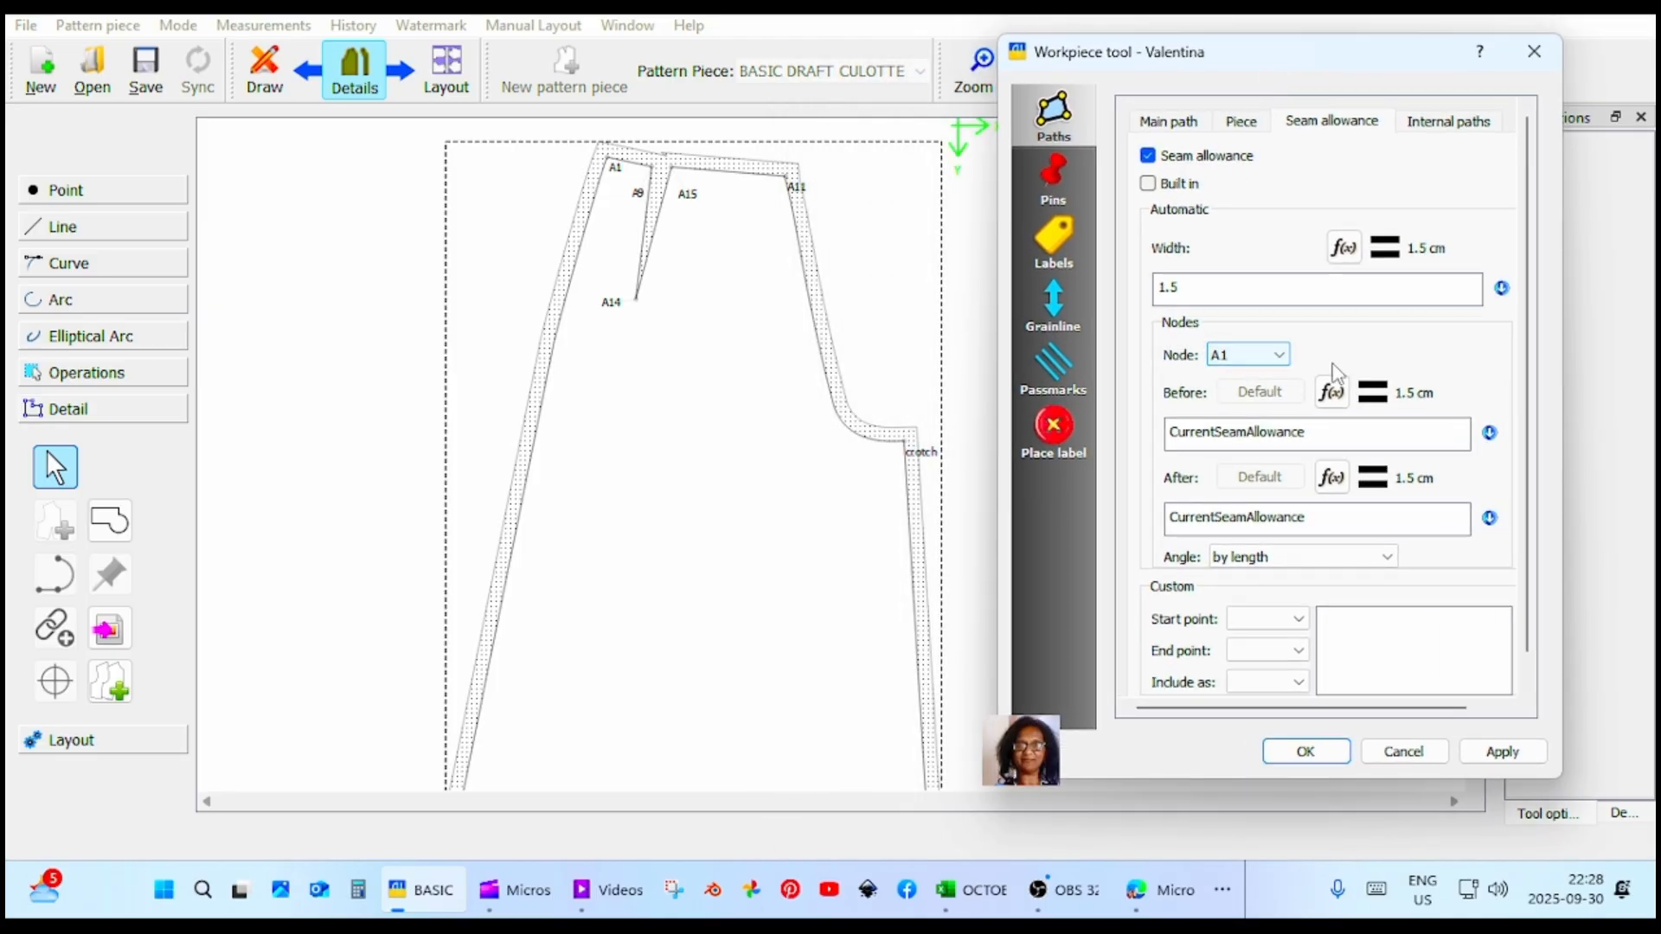
Set the seam allowance after node A9 to 0 cm at the start of the waist dart.
click(1286, 365)
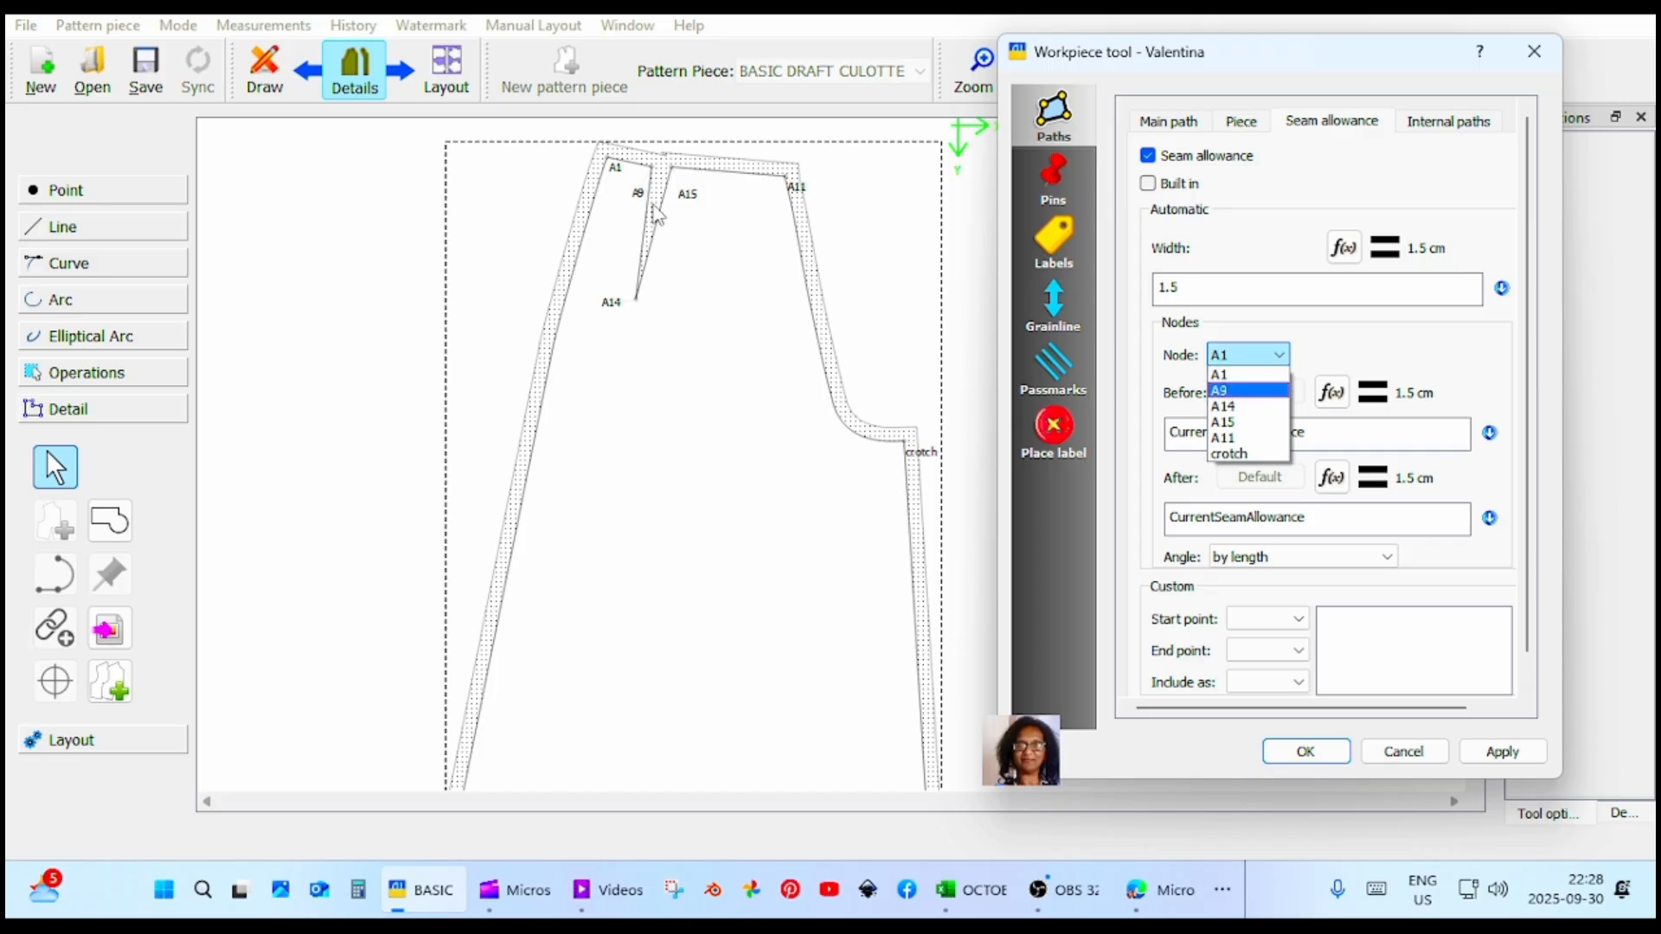
click(1235, 390)
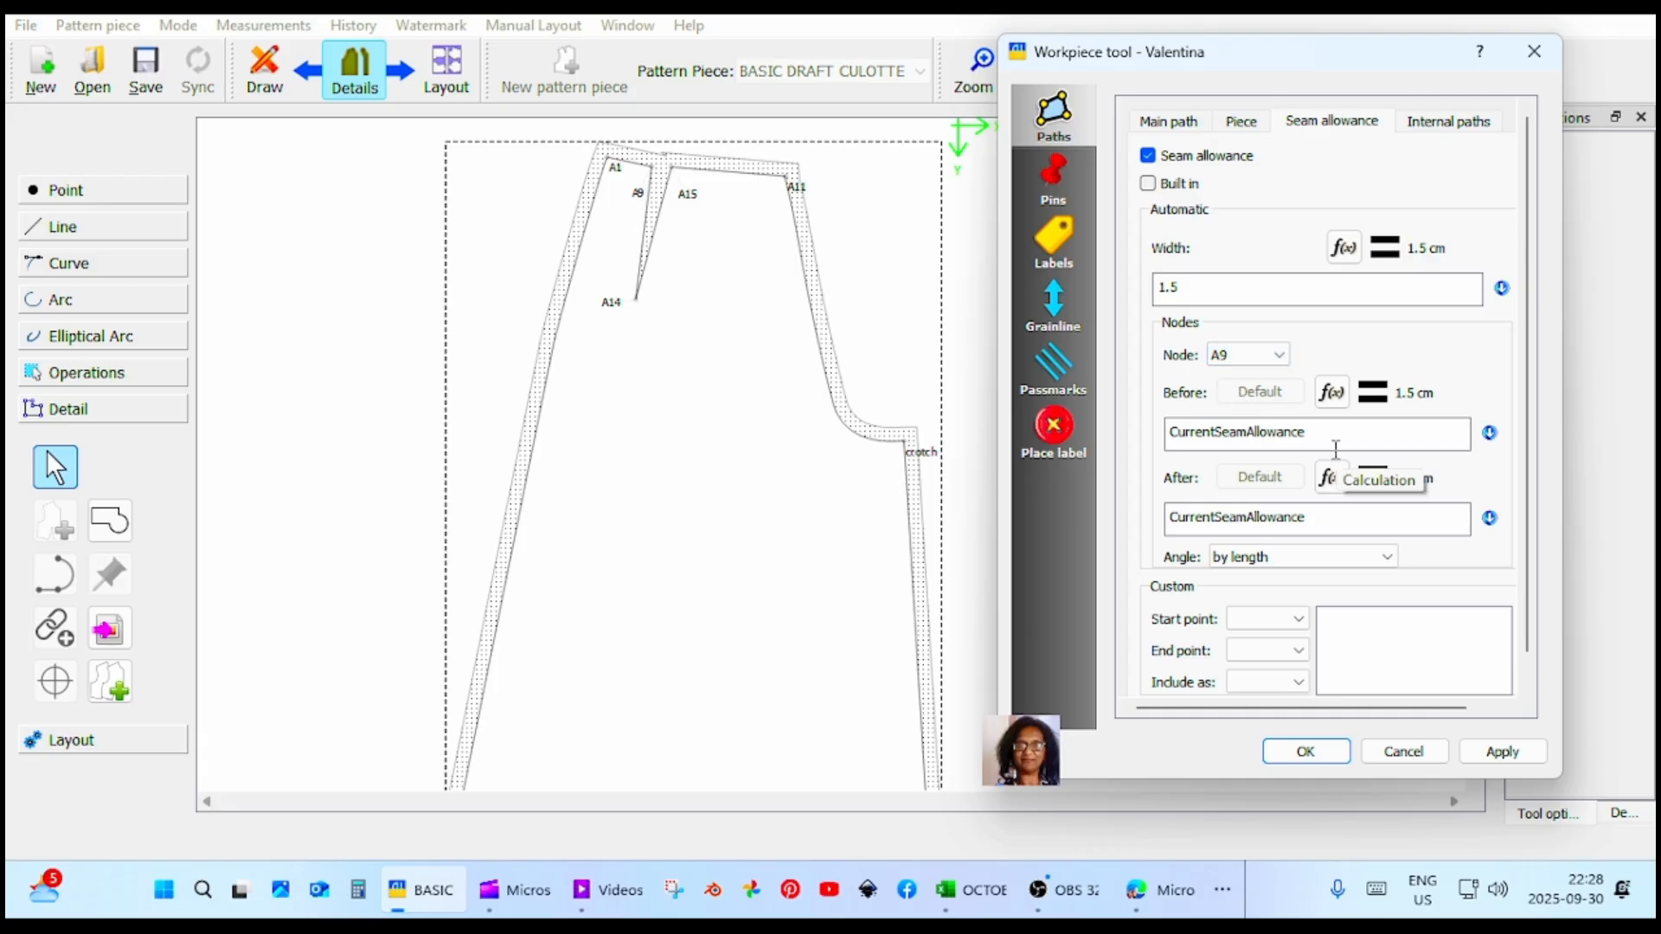
drag(1305, 517, 1190, 523)
click(1305, 519)
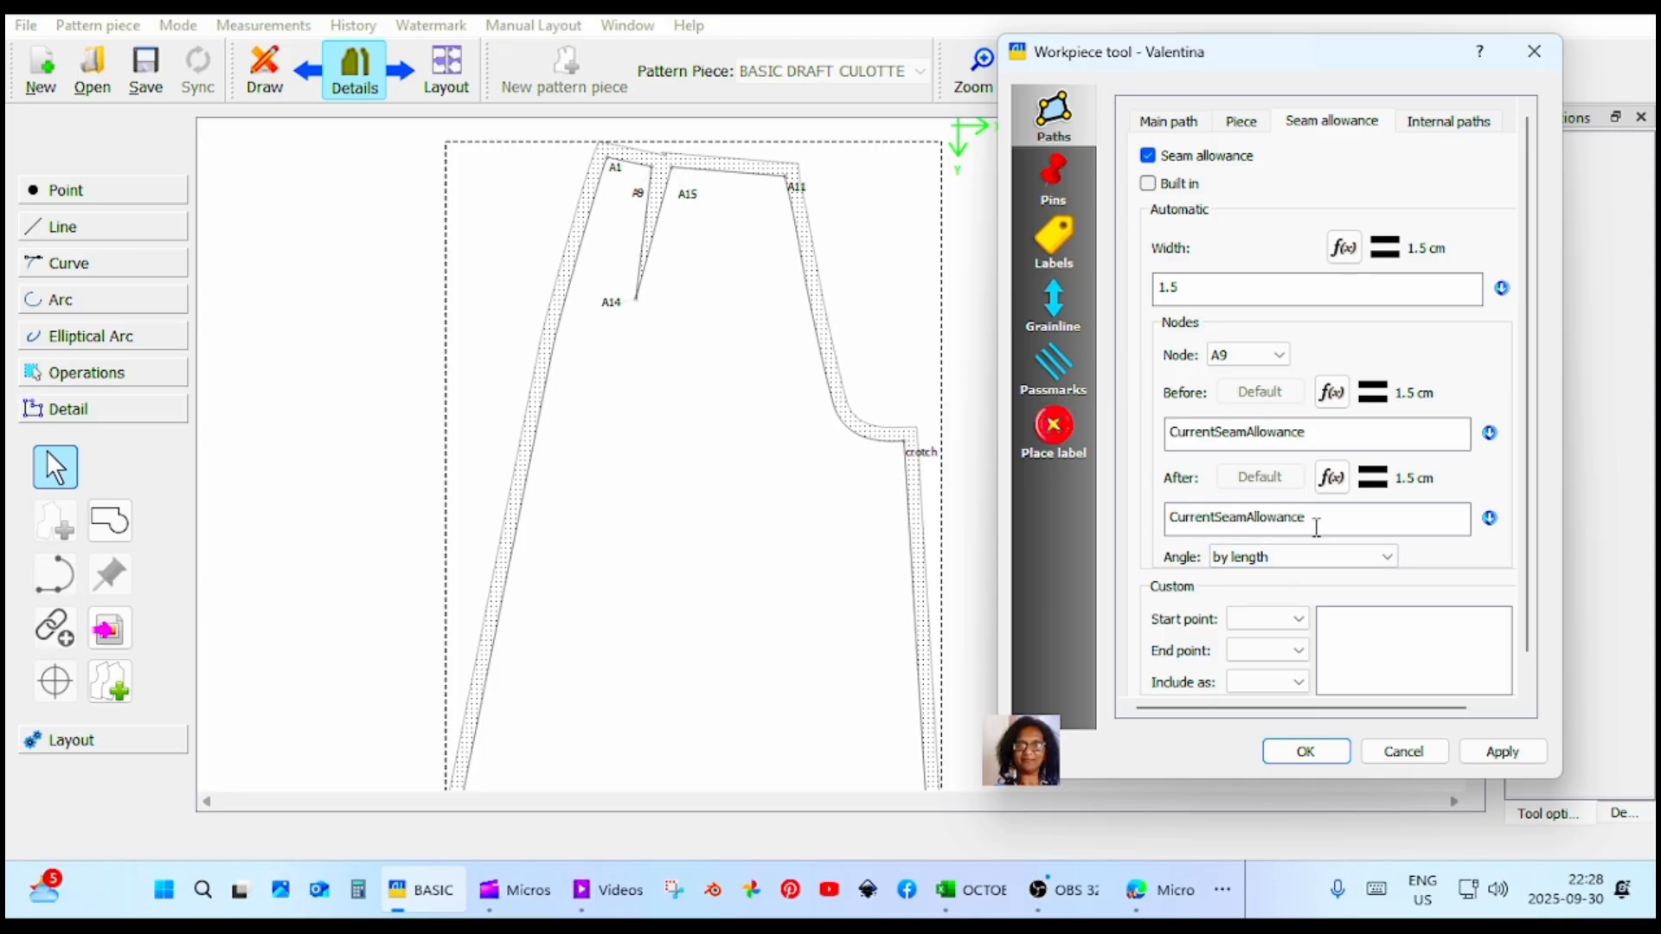
drag(1306, 519, 1121, 519)
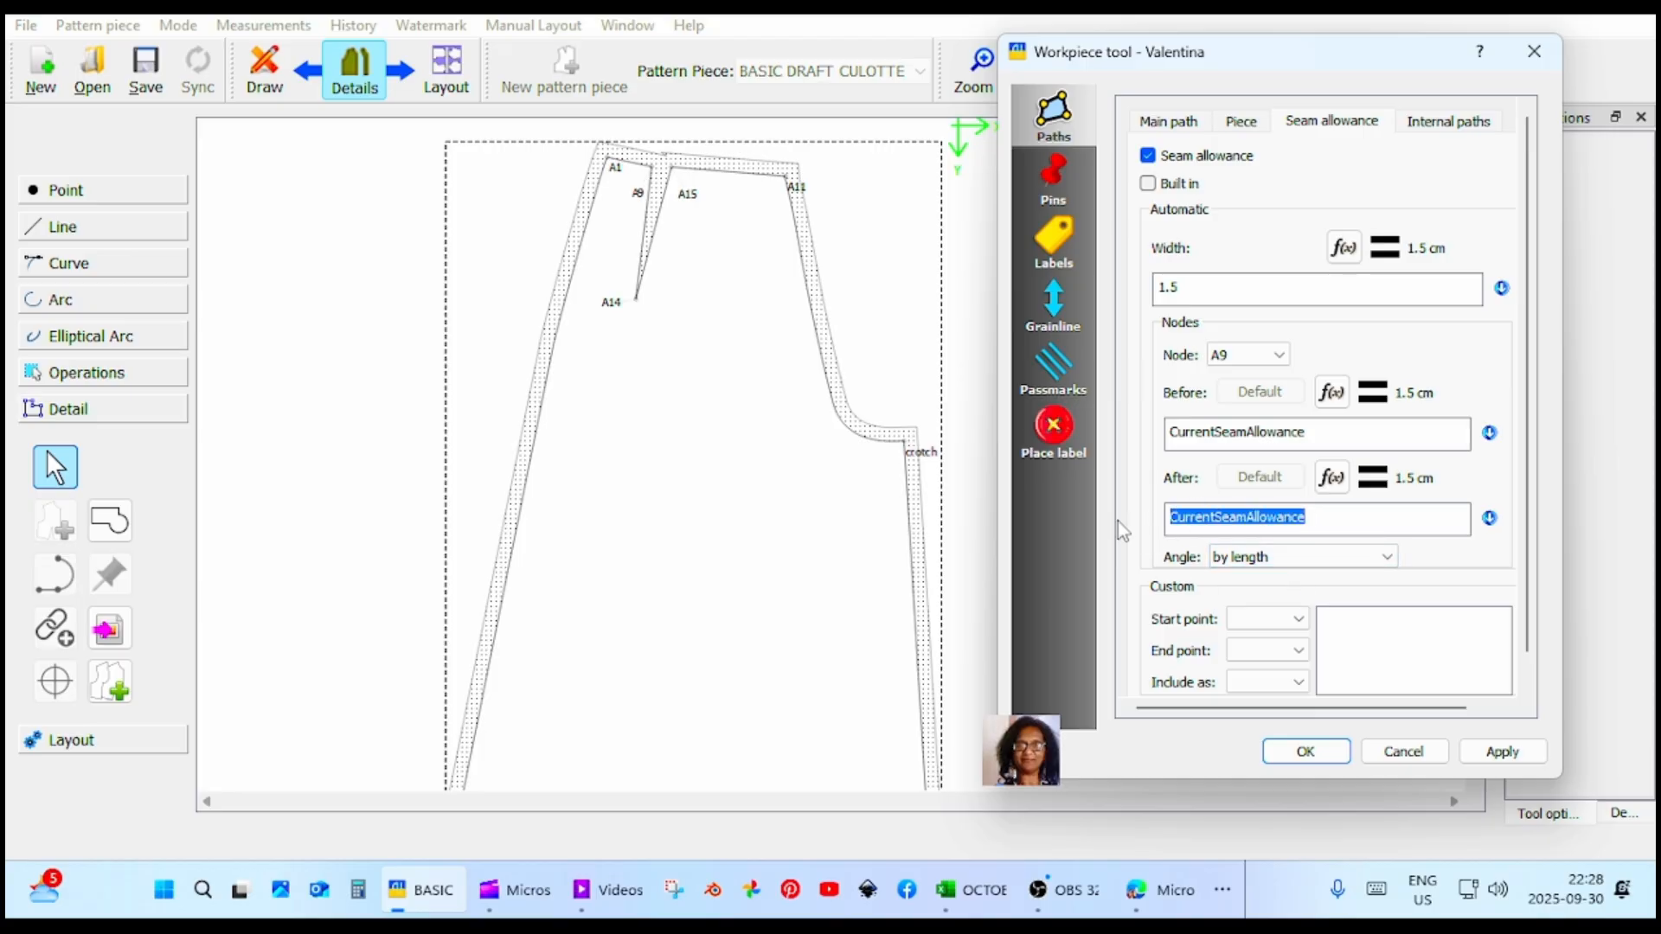
text(0)
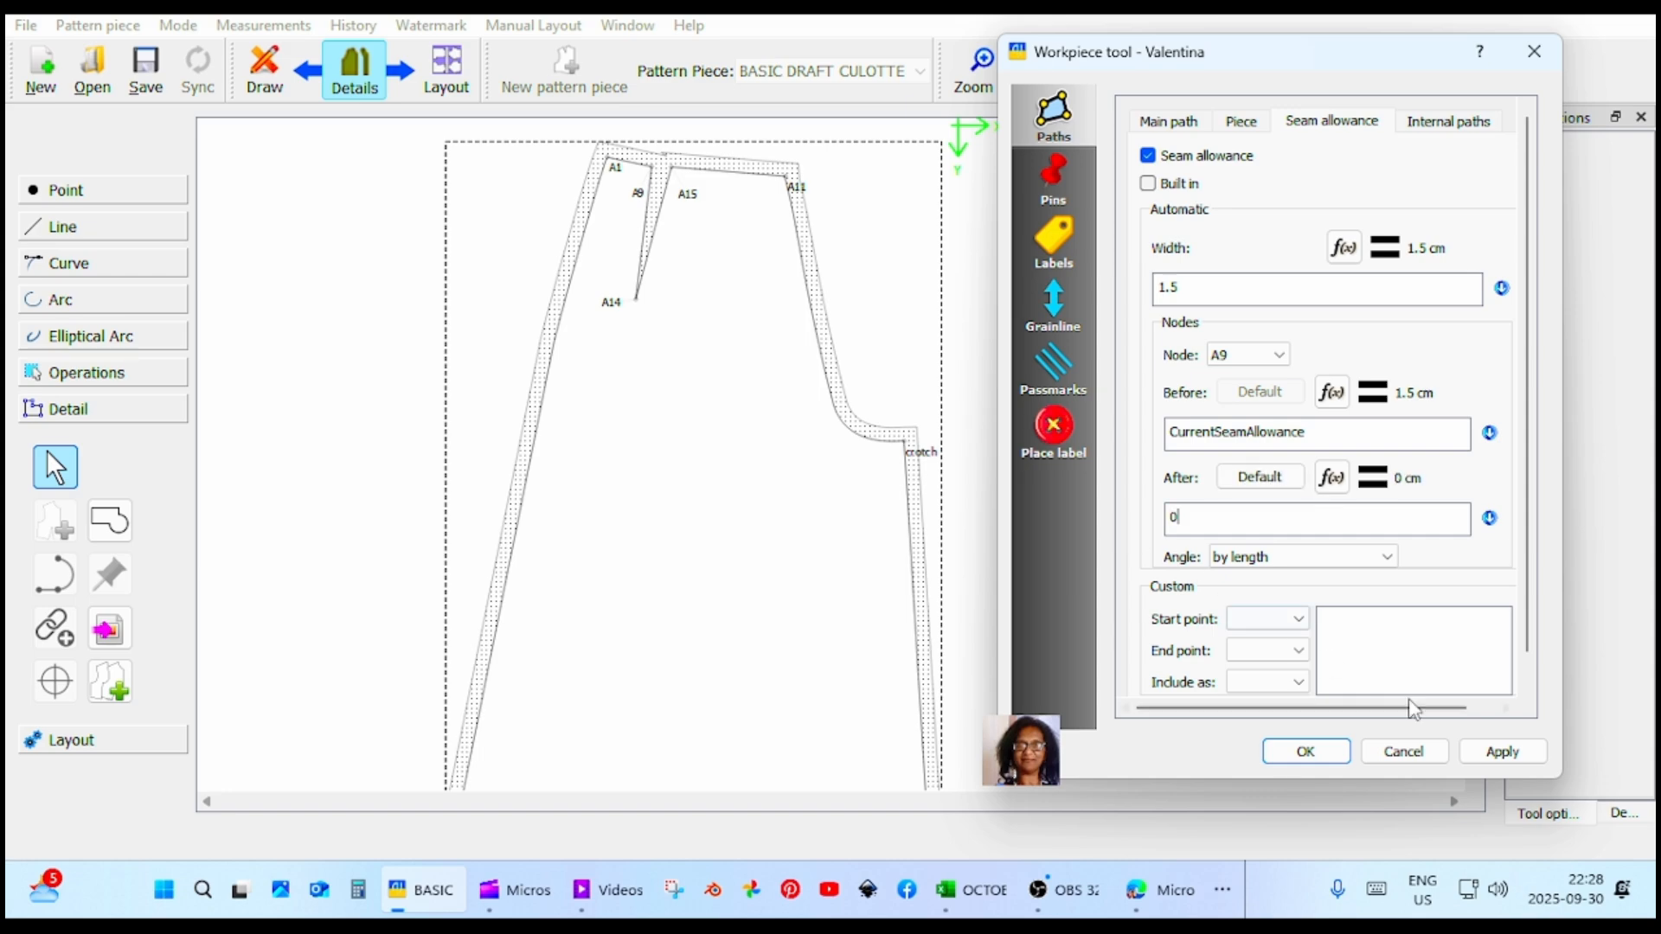
click(1496, 750)
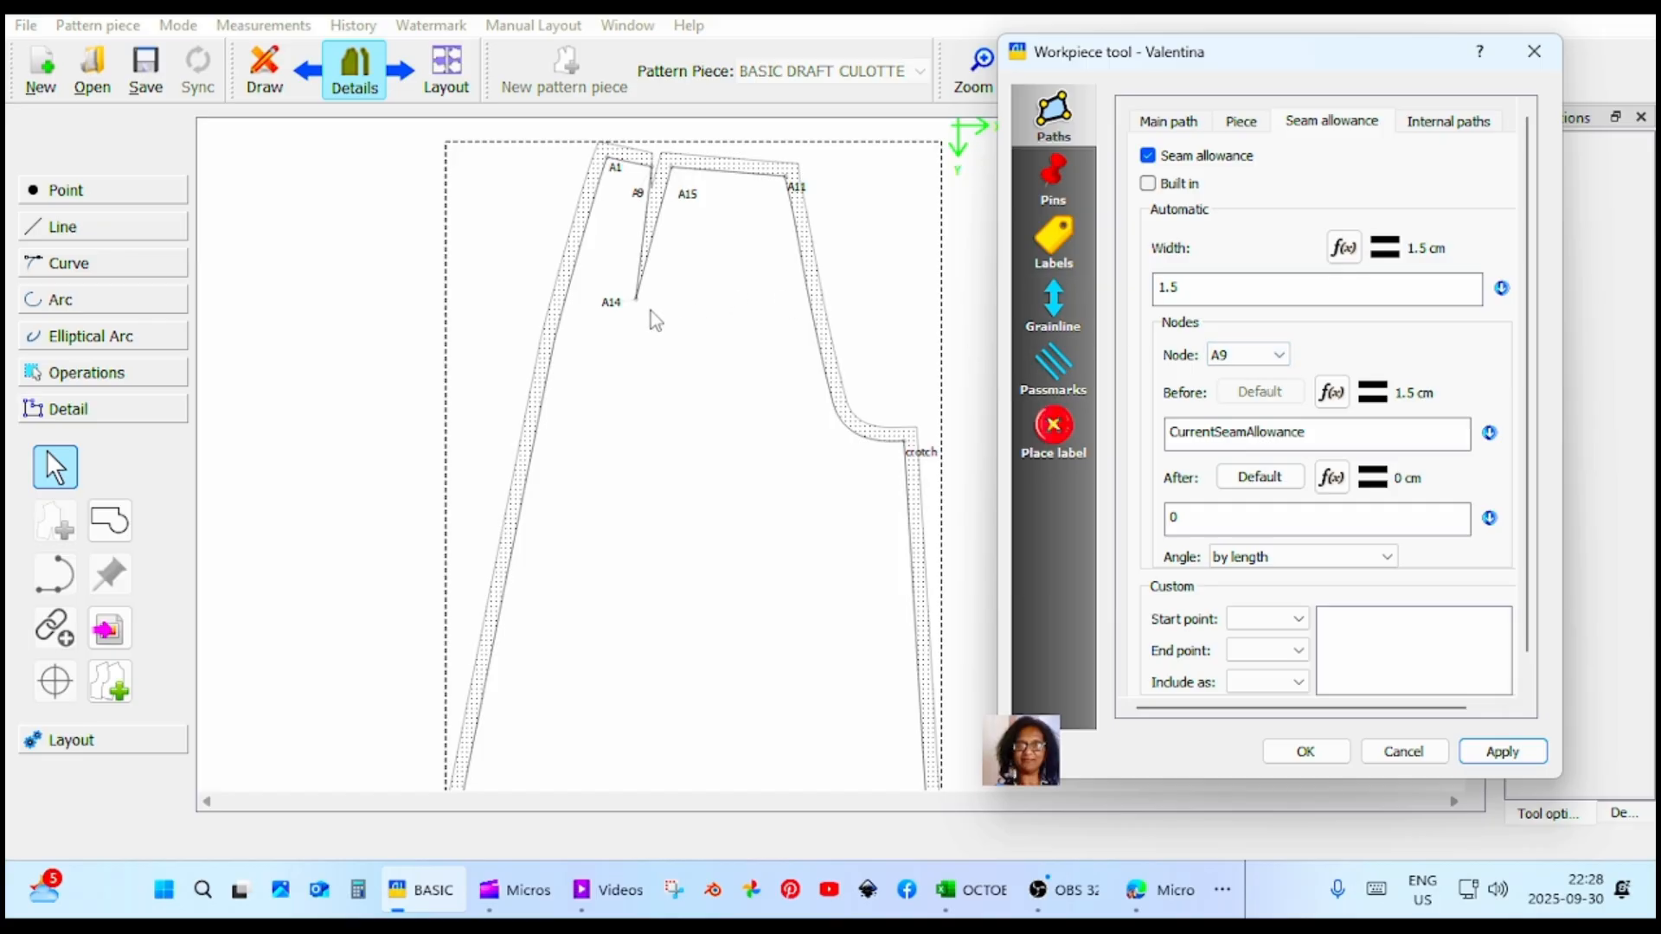
Set the seam allowance both before and after the dart tip node A14 to 0 cm.
click(1285, 357)
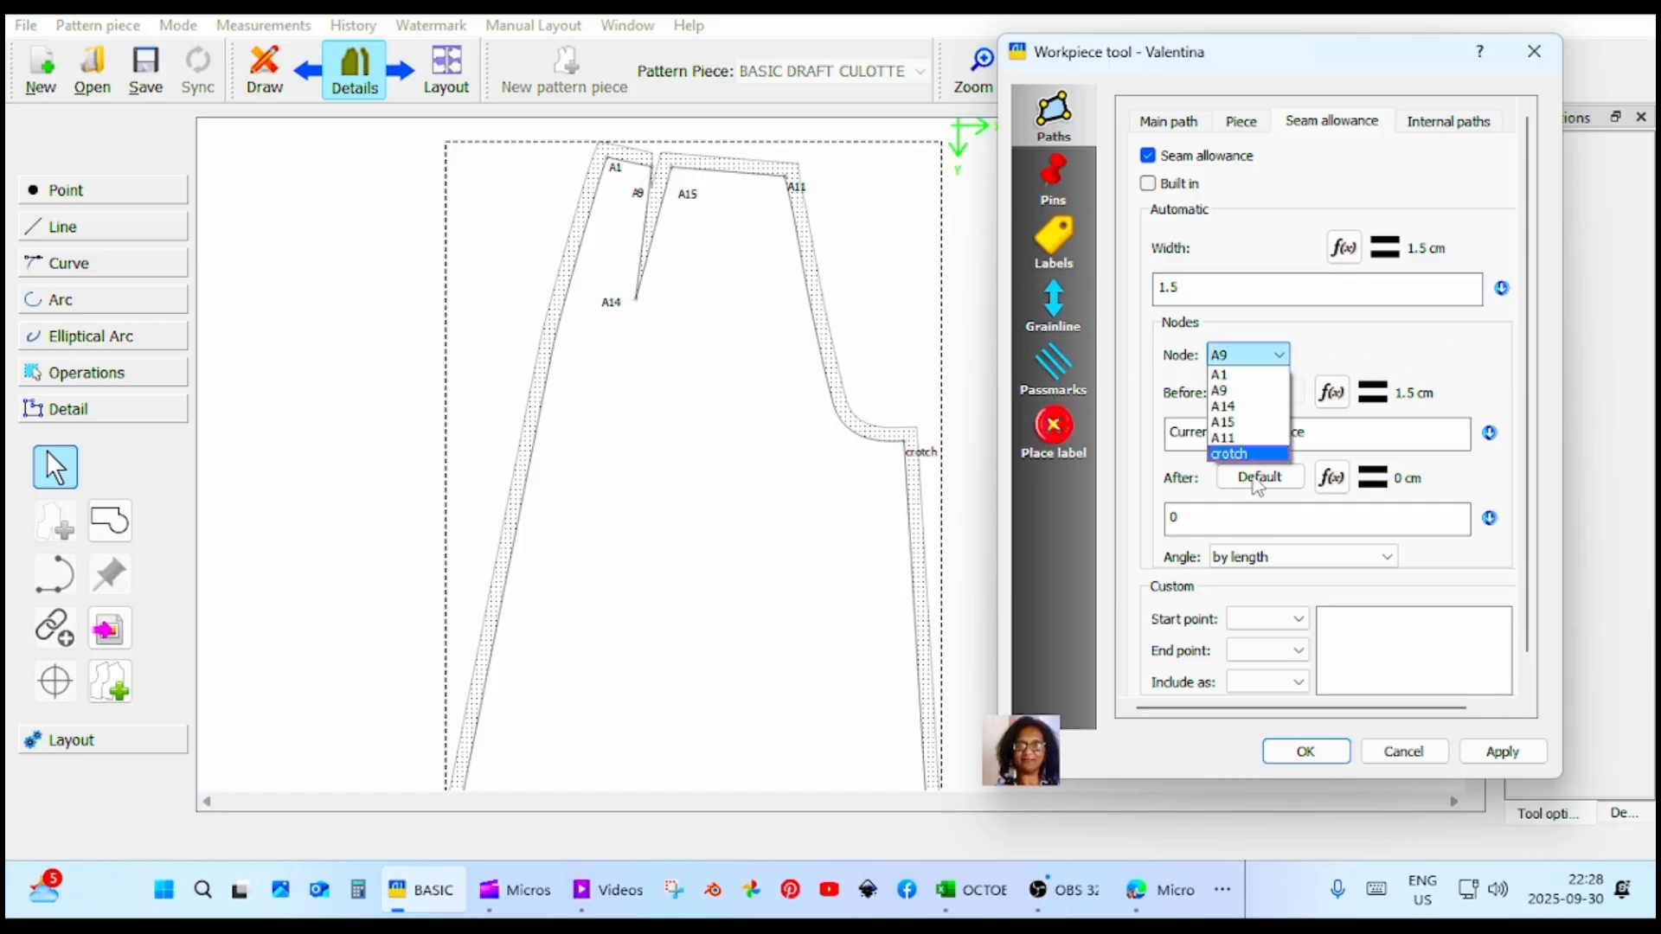
click(1258, 424)
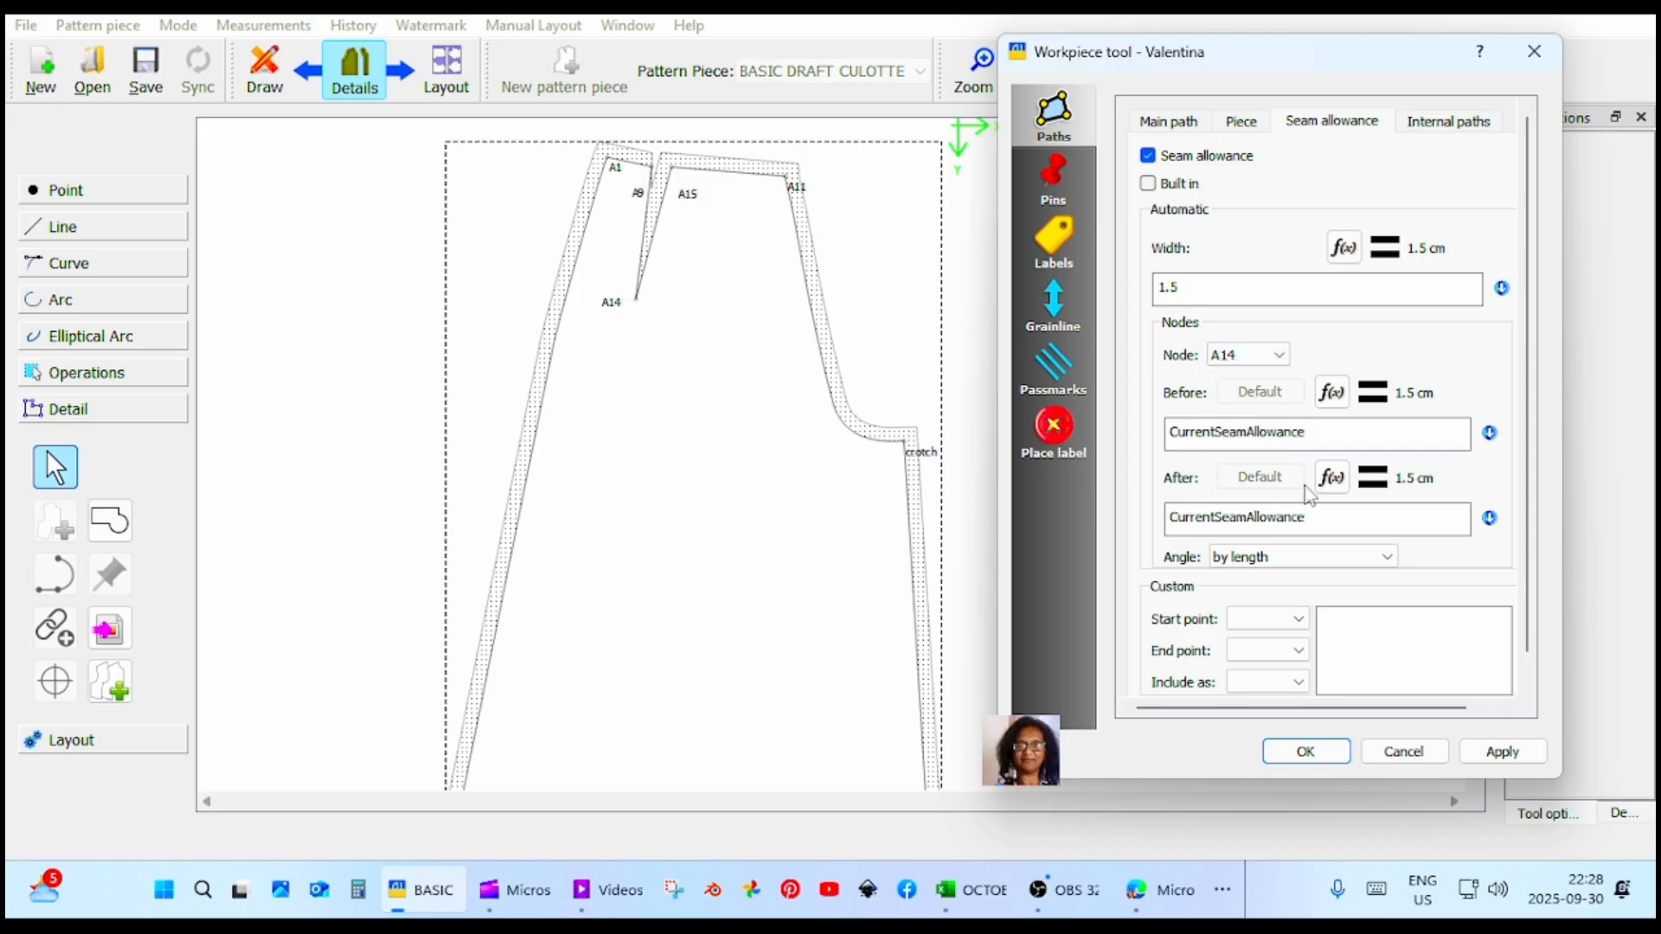
drag(1323, 432, 1122, 433)
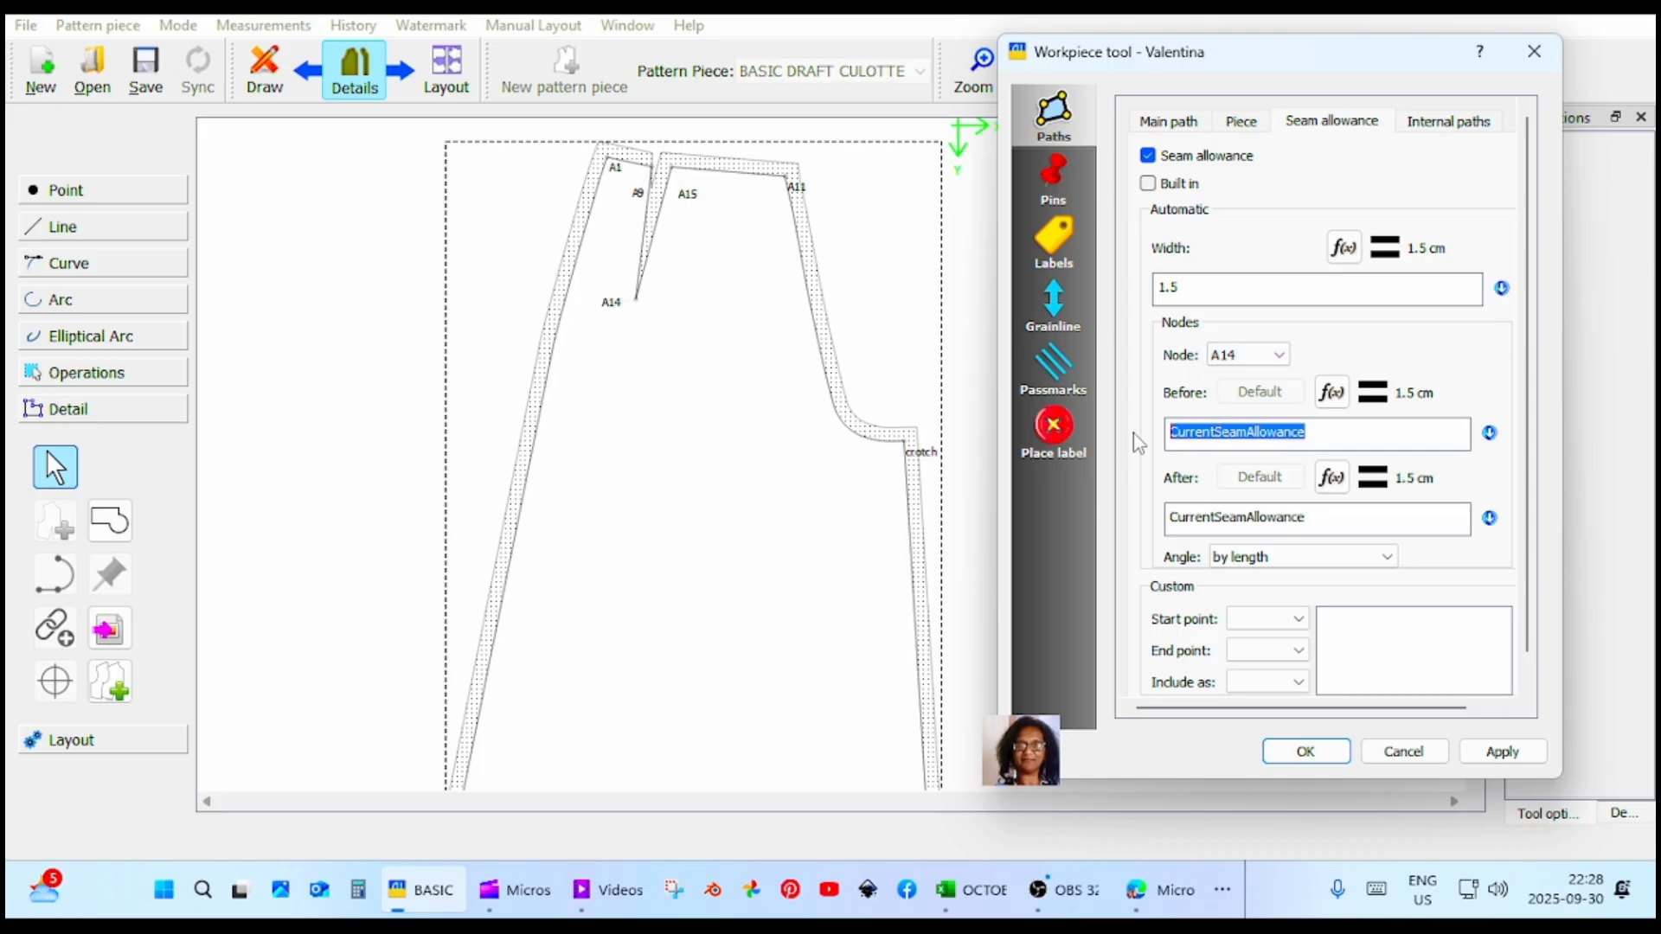
text(0)
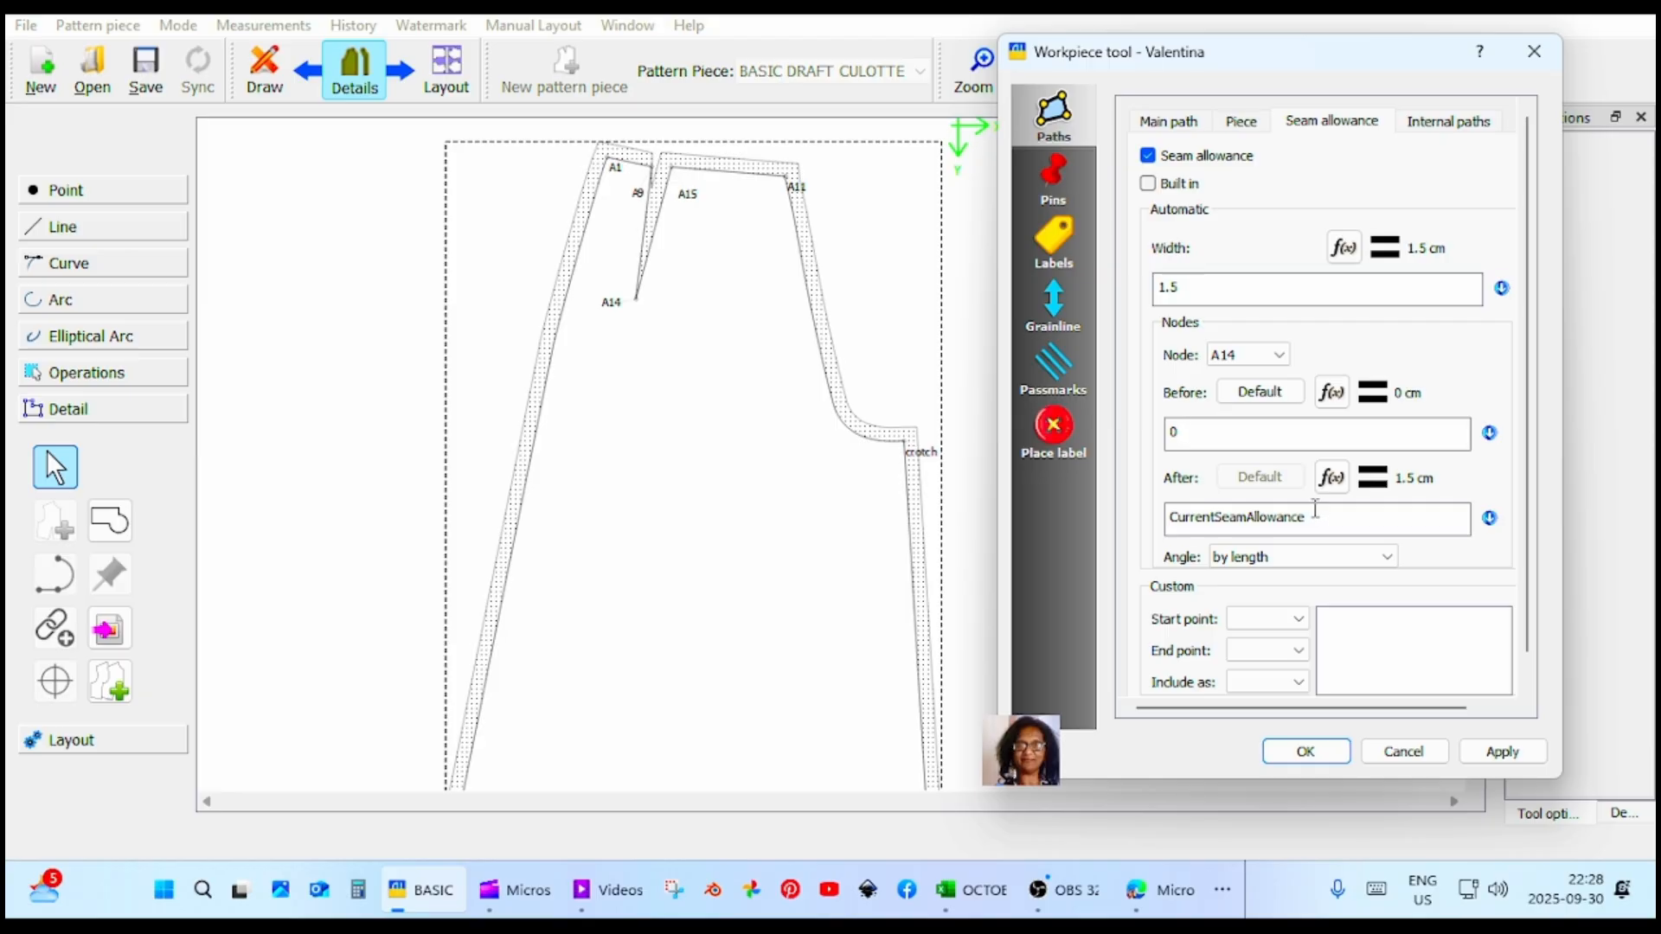
drag(1315, 509, 1130, 516)
text(0)
click(1488, 761)
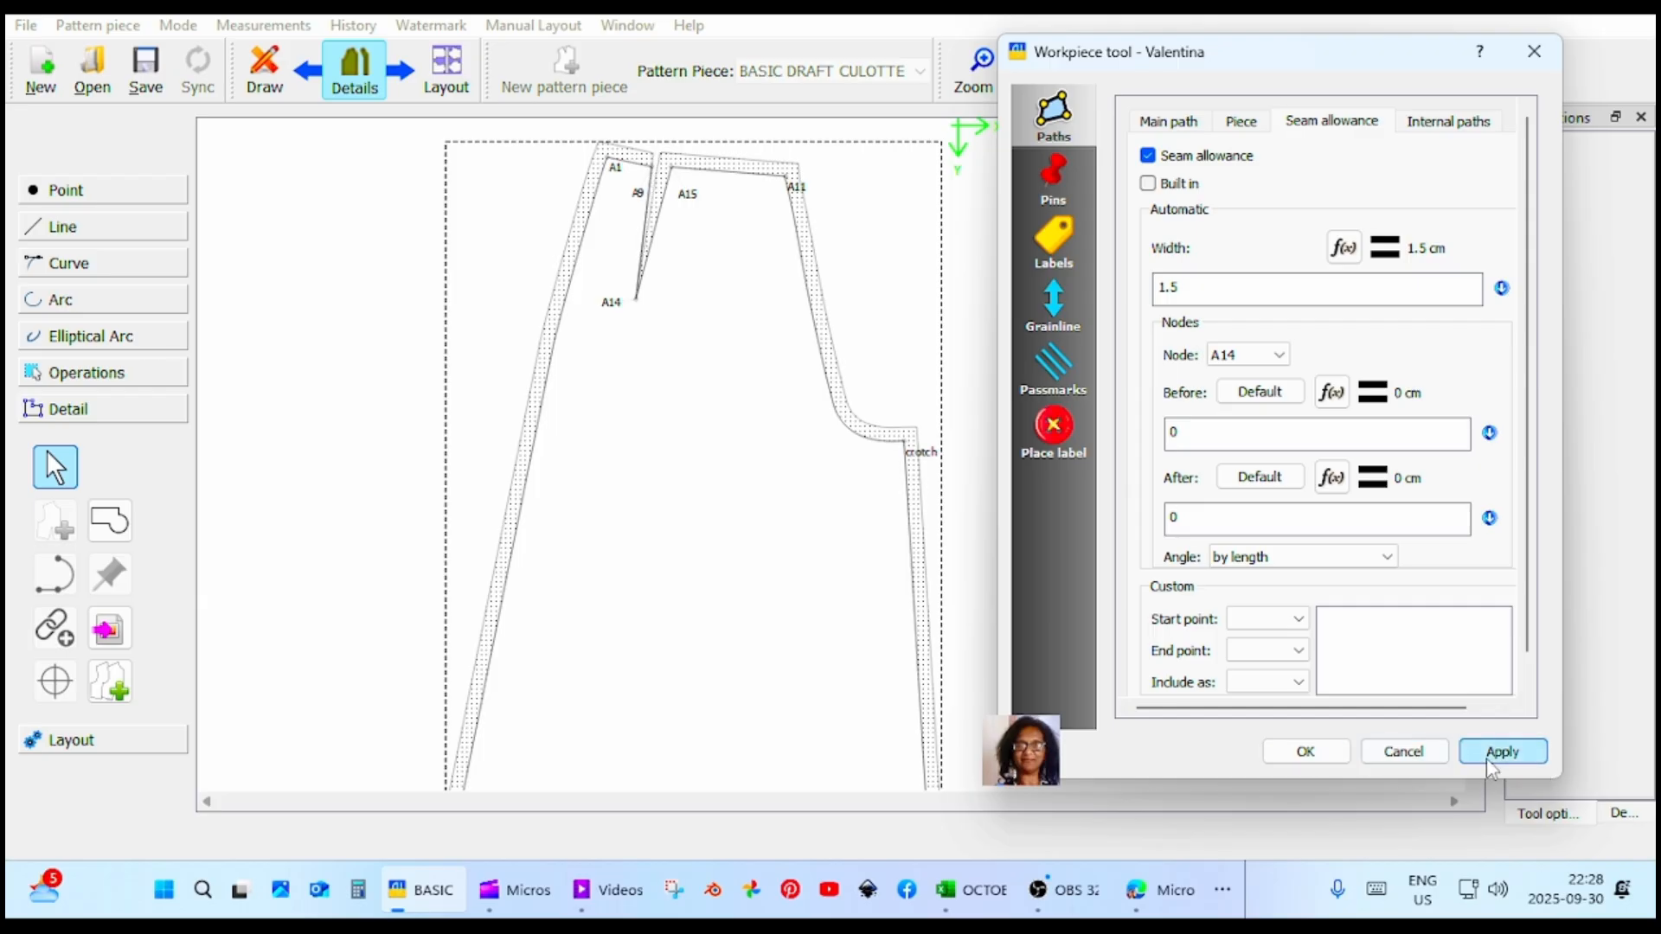
Set the seam allowance before node A15 to 0 cm and accept the piece's options.
click(1284, 360)
click(1255, 424)
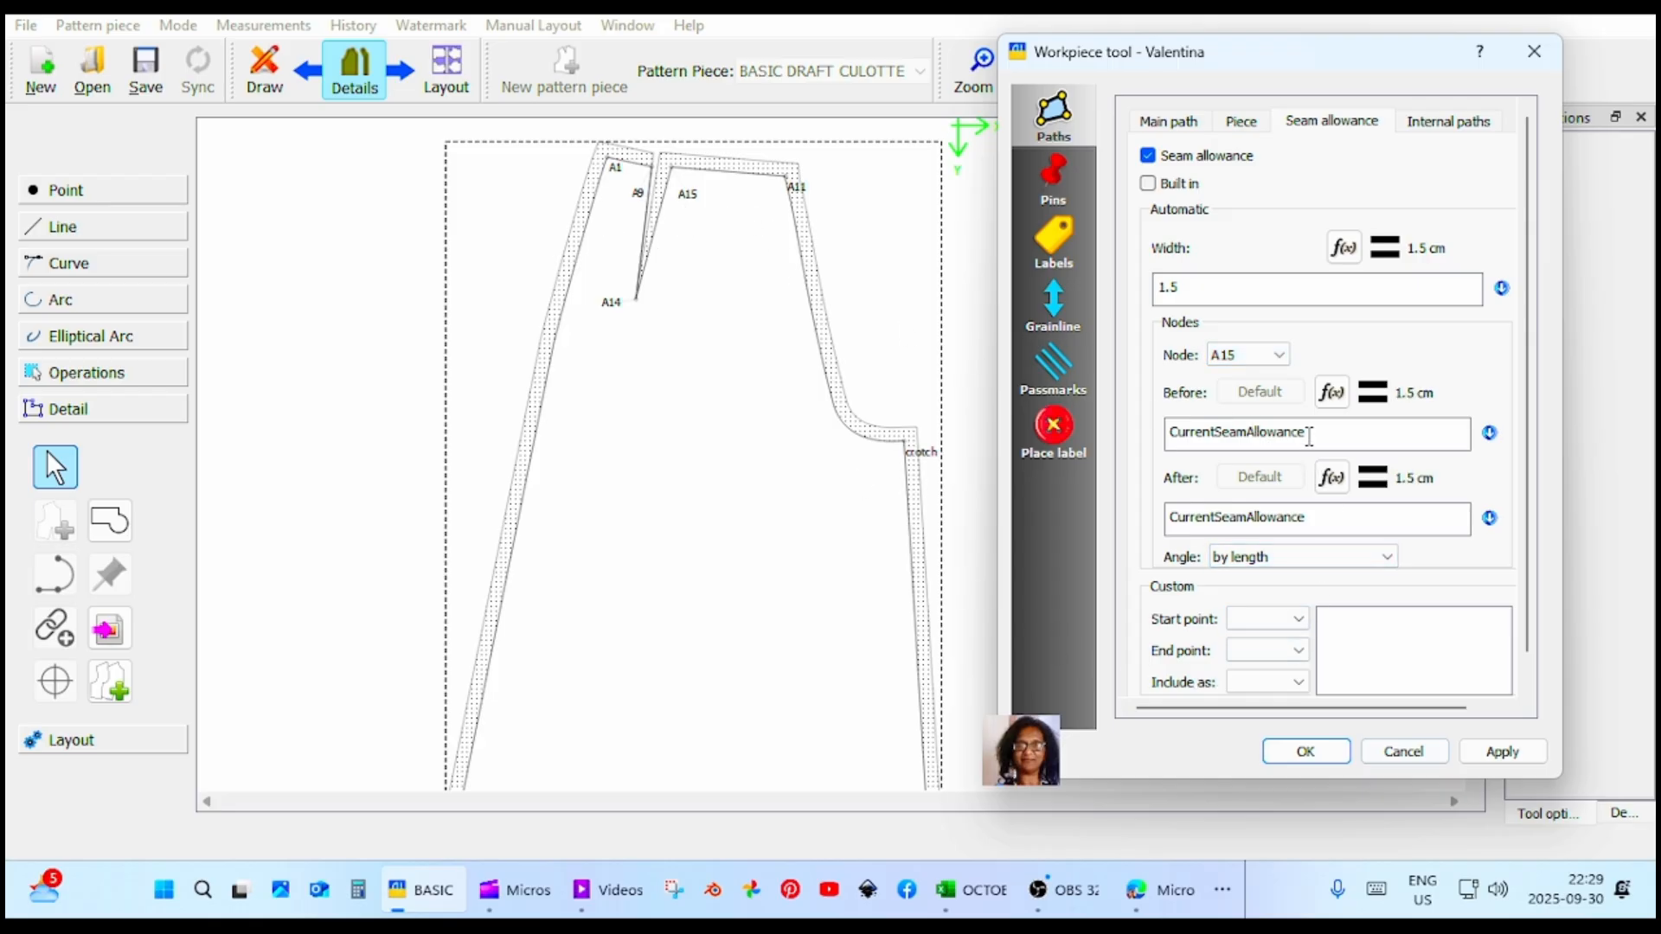
drag(1312, 435, 1163, 432)
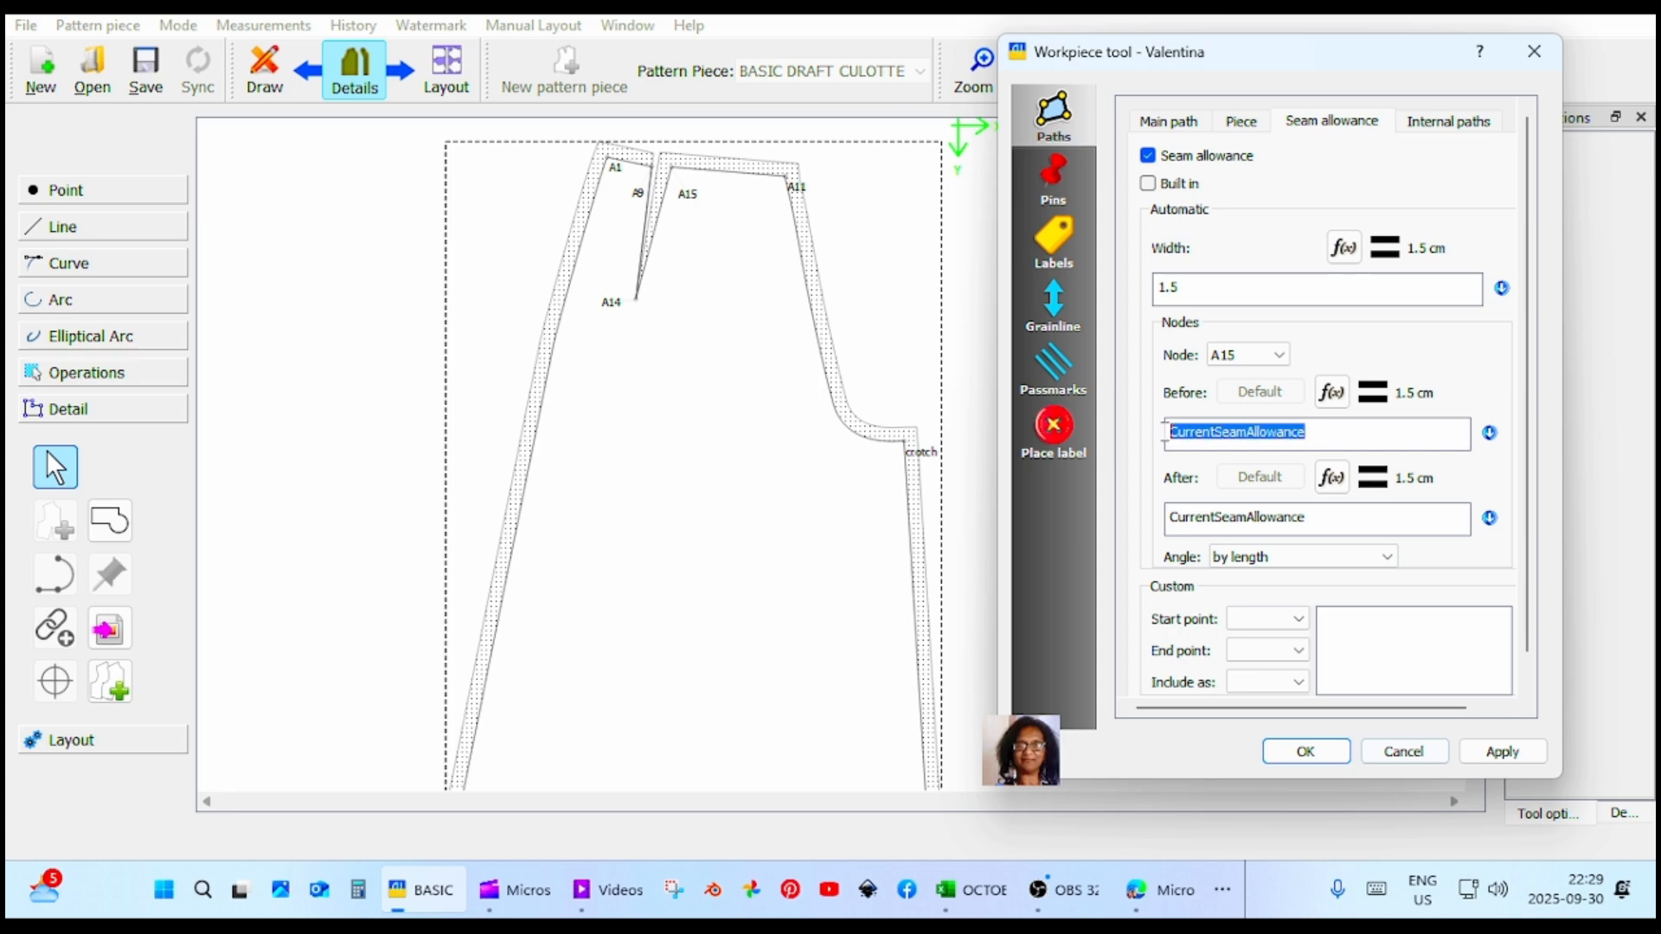
text(0)
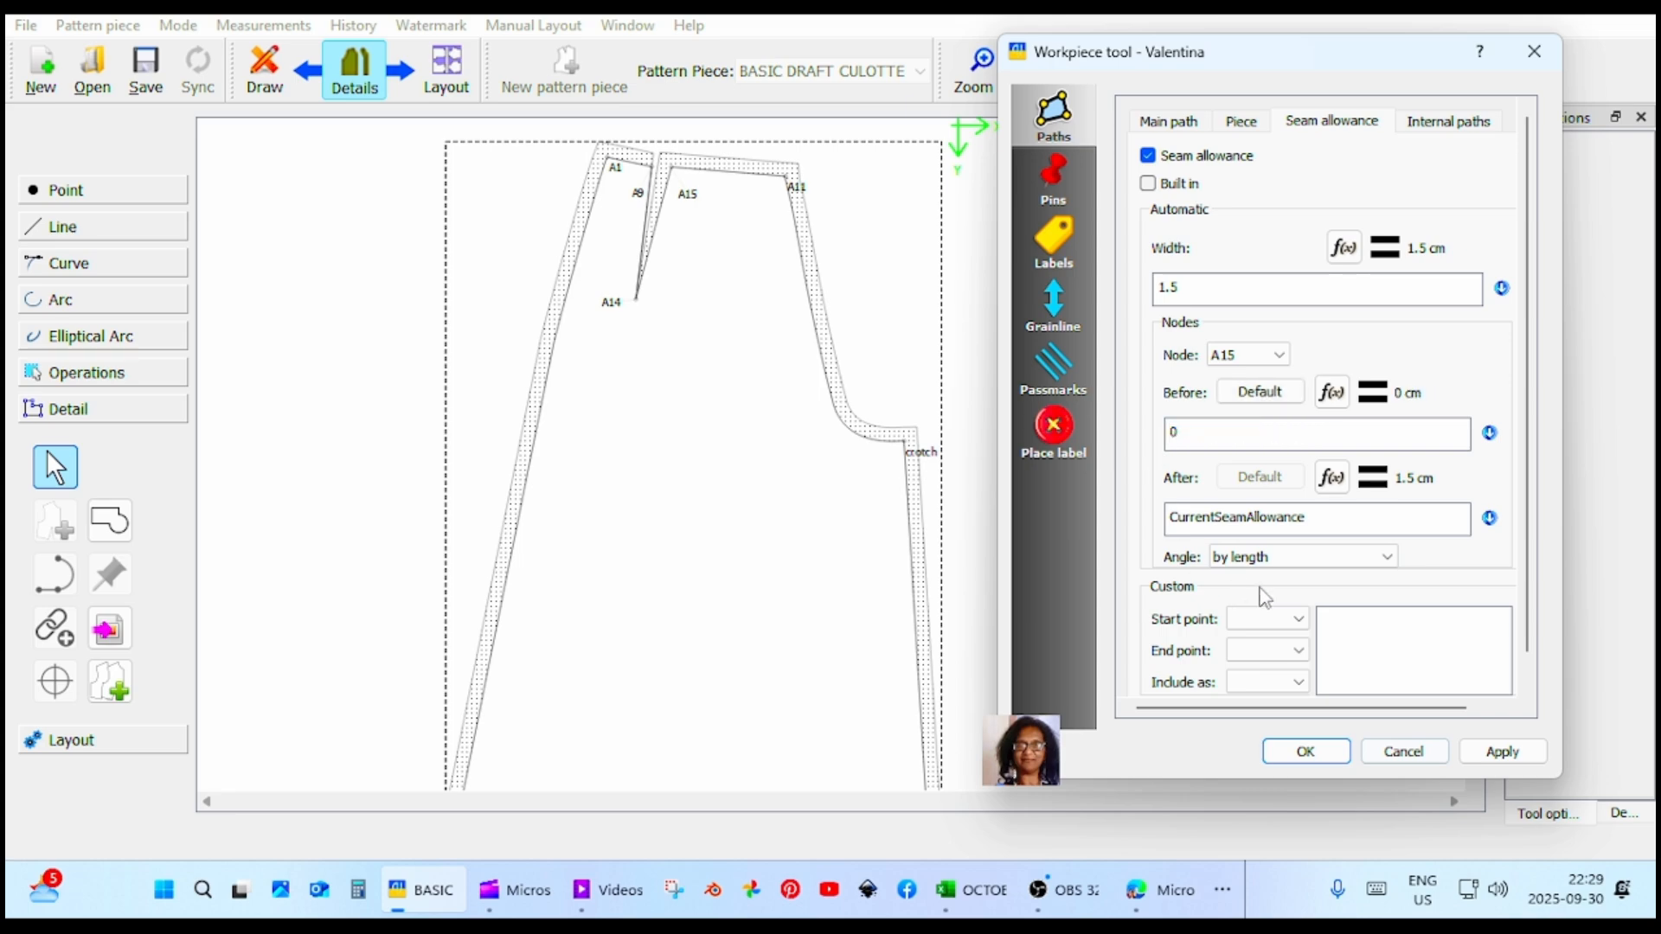
click(1509, 755)
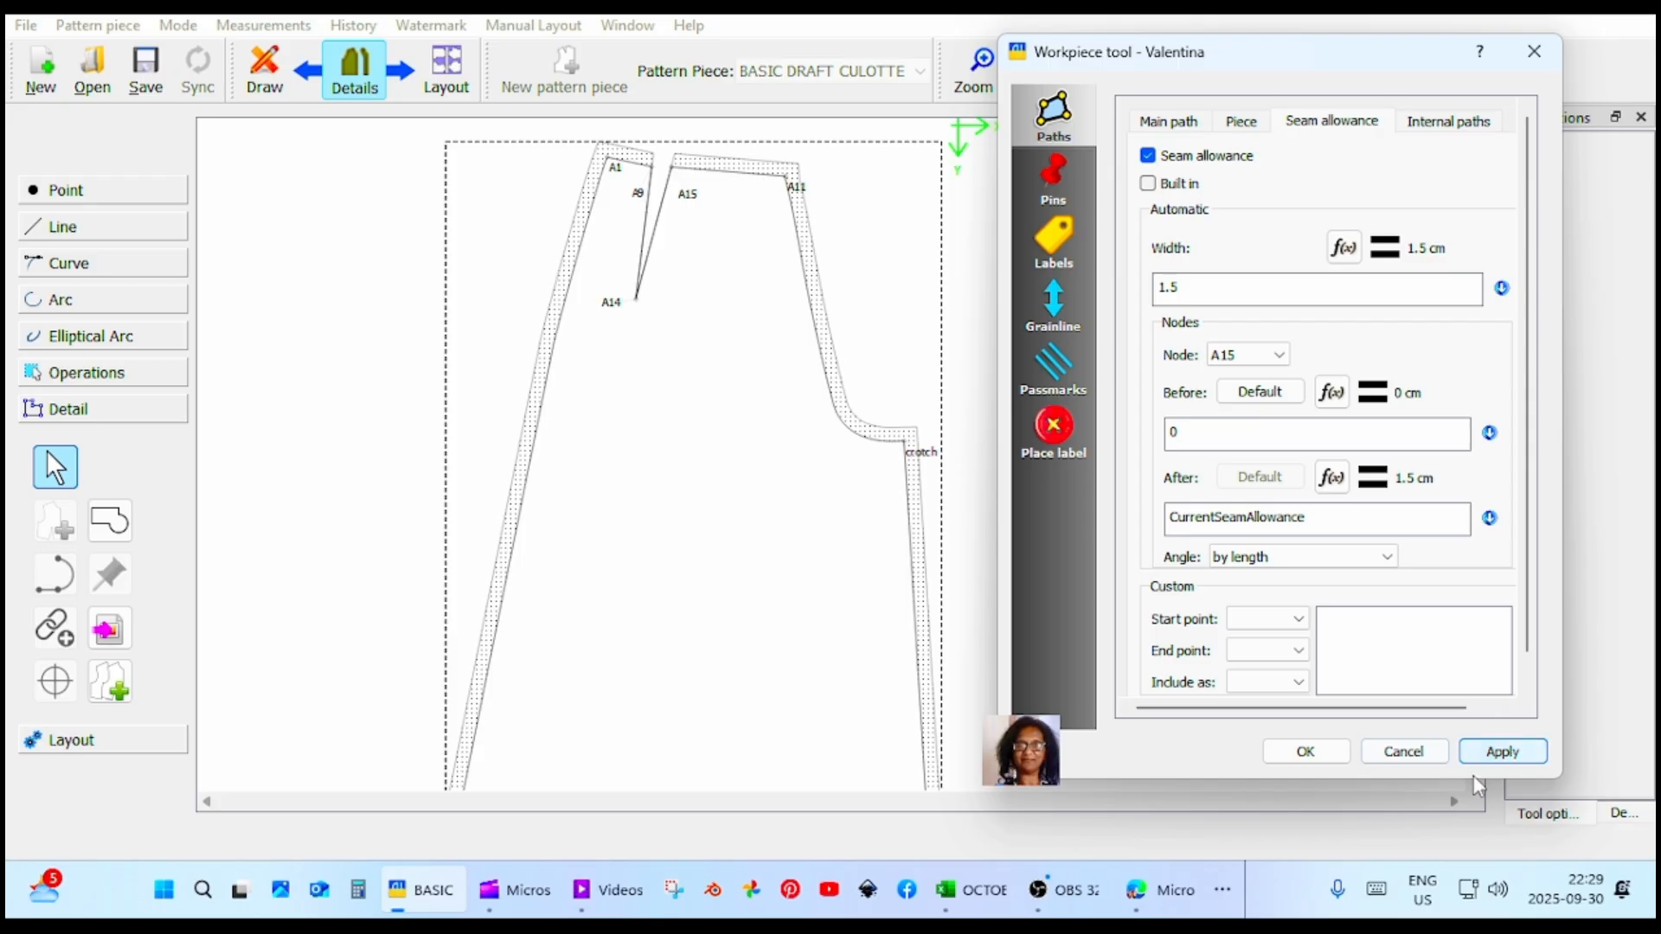
click(1315, 751)
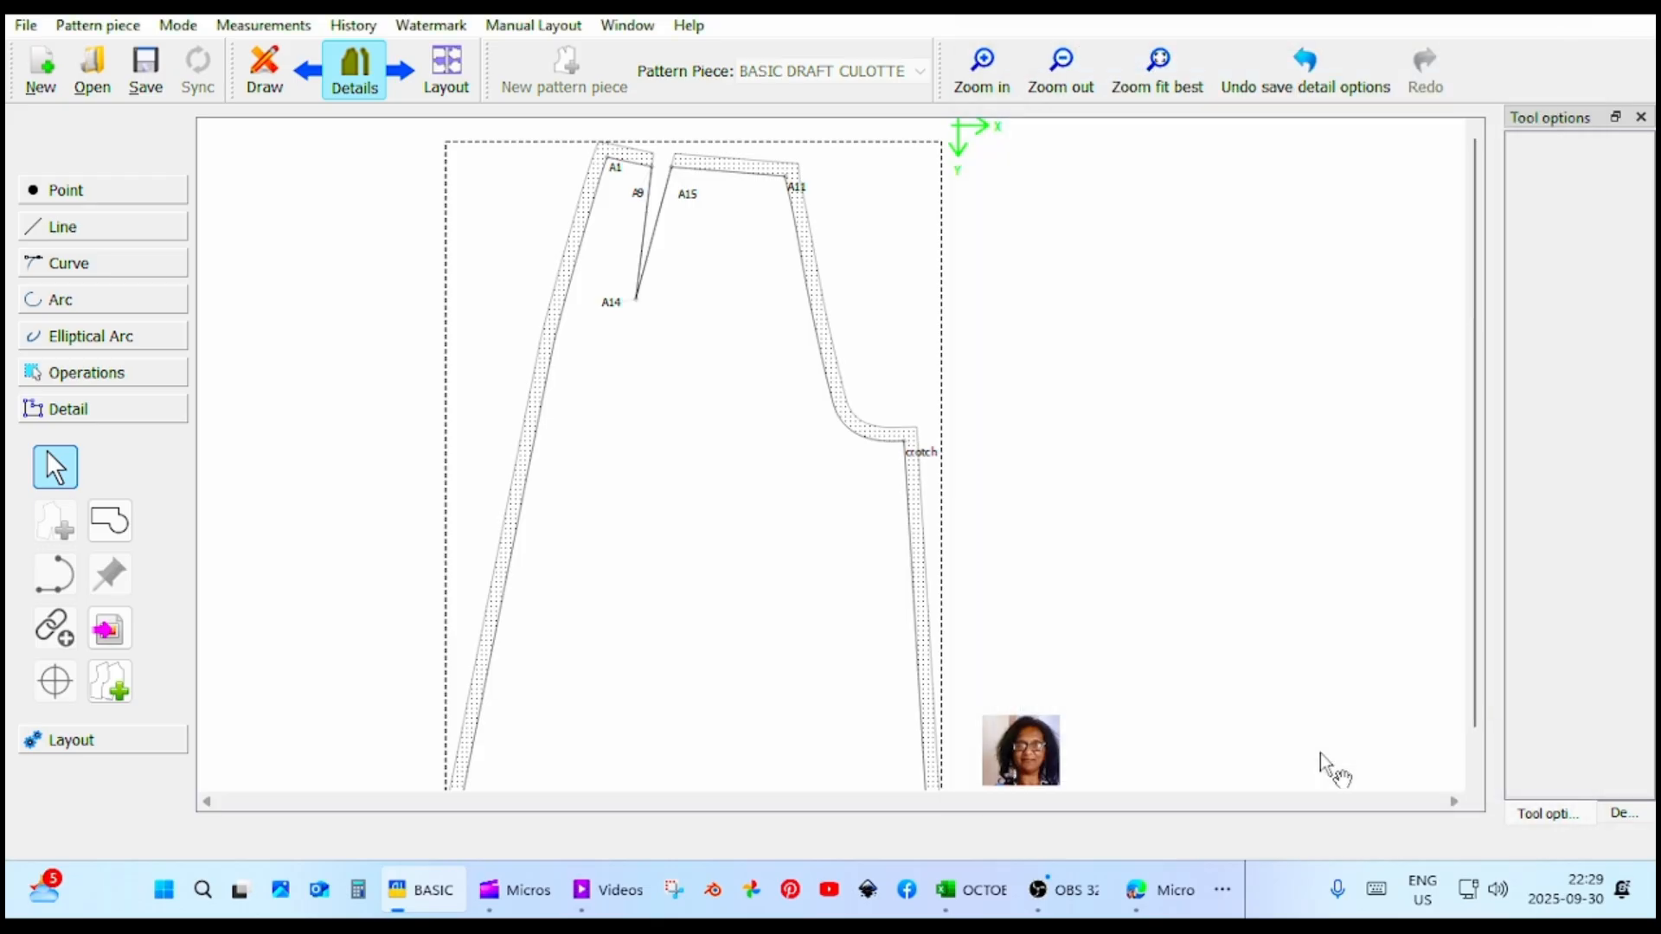
Open the culottes piece's options and bring up its piece label template for editing.
scroll(1021, 605, down, 1)
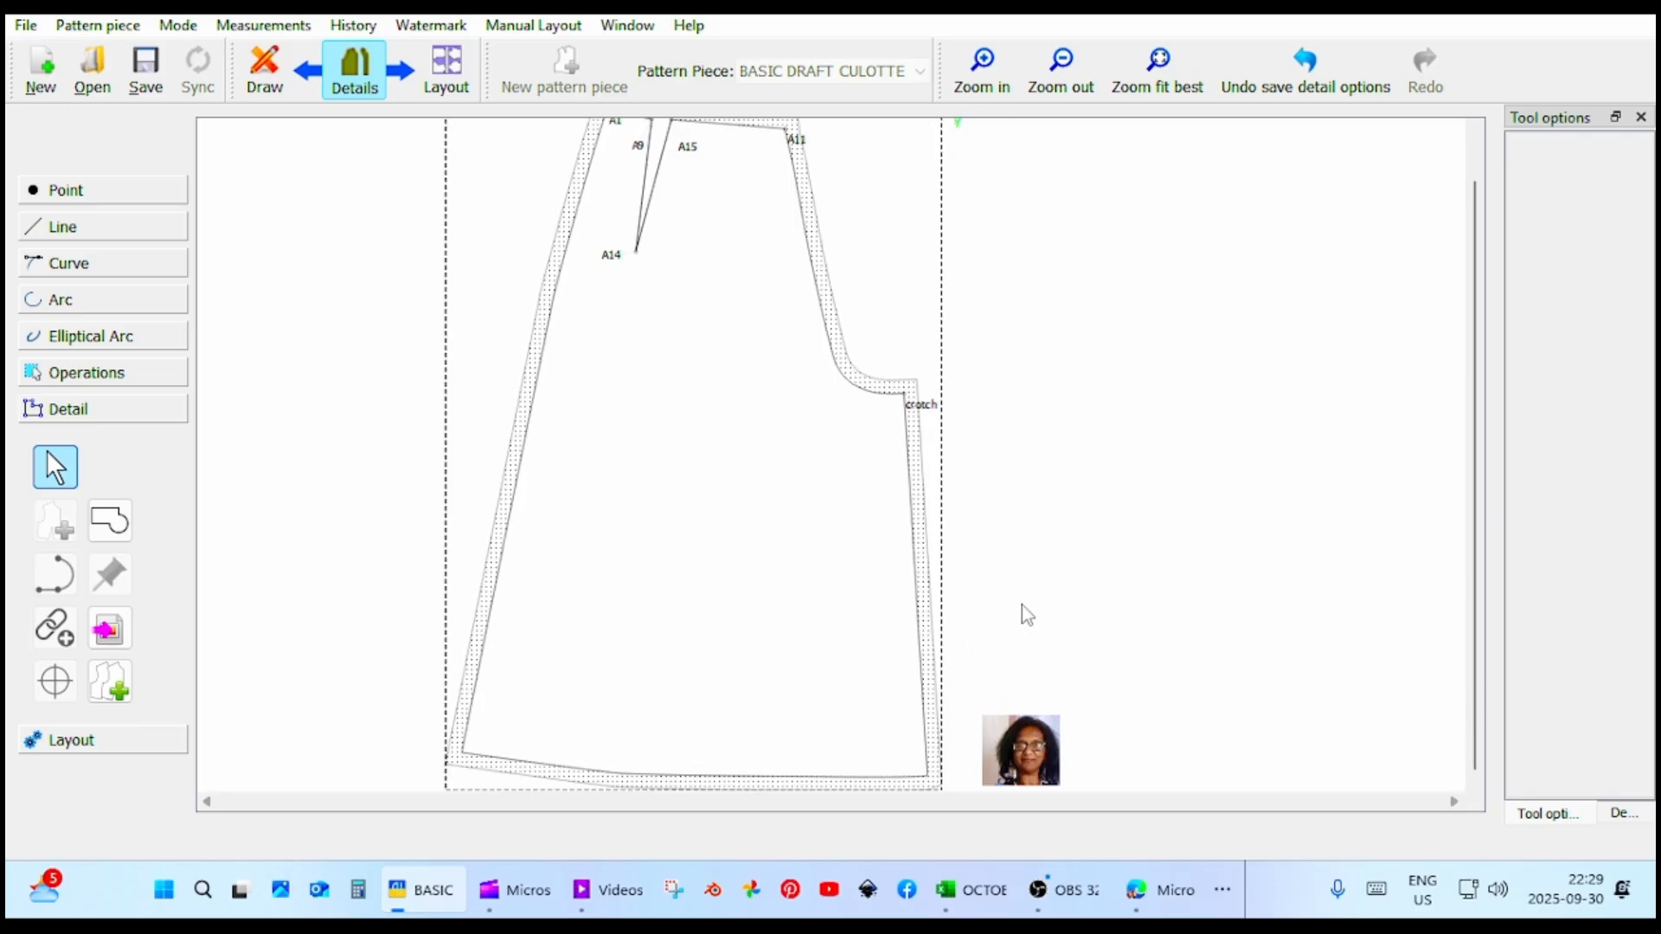
scroll(1021, 605, up, 1)
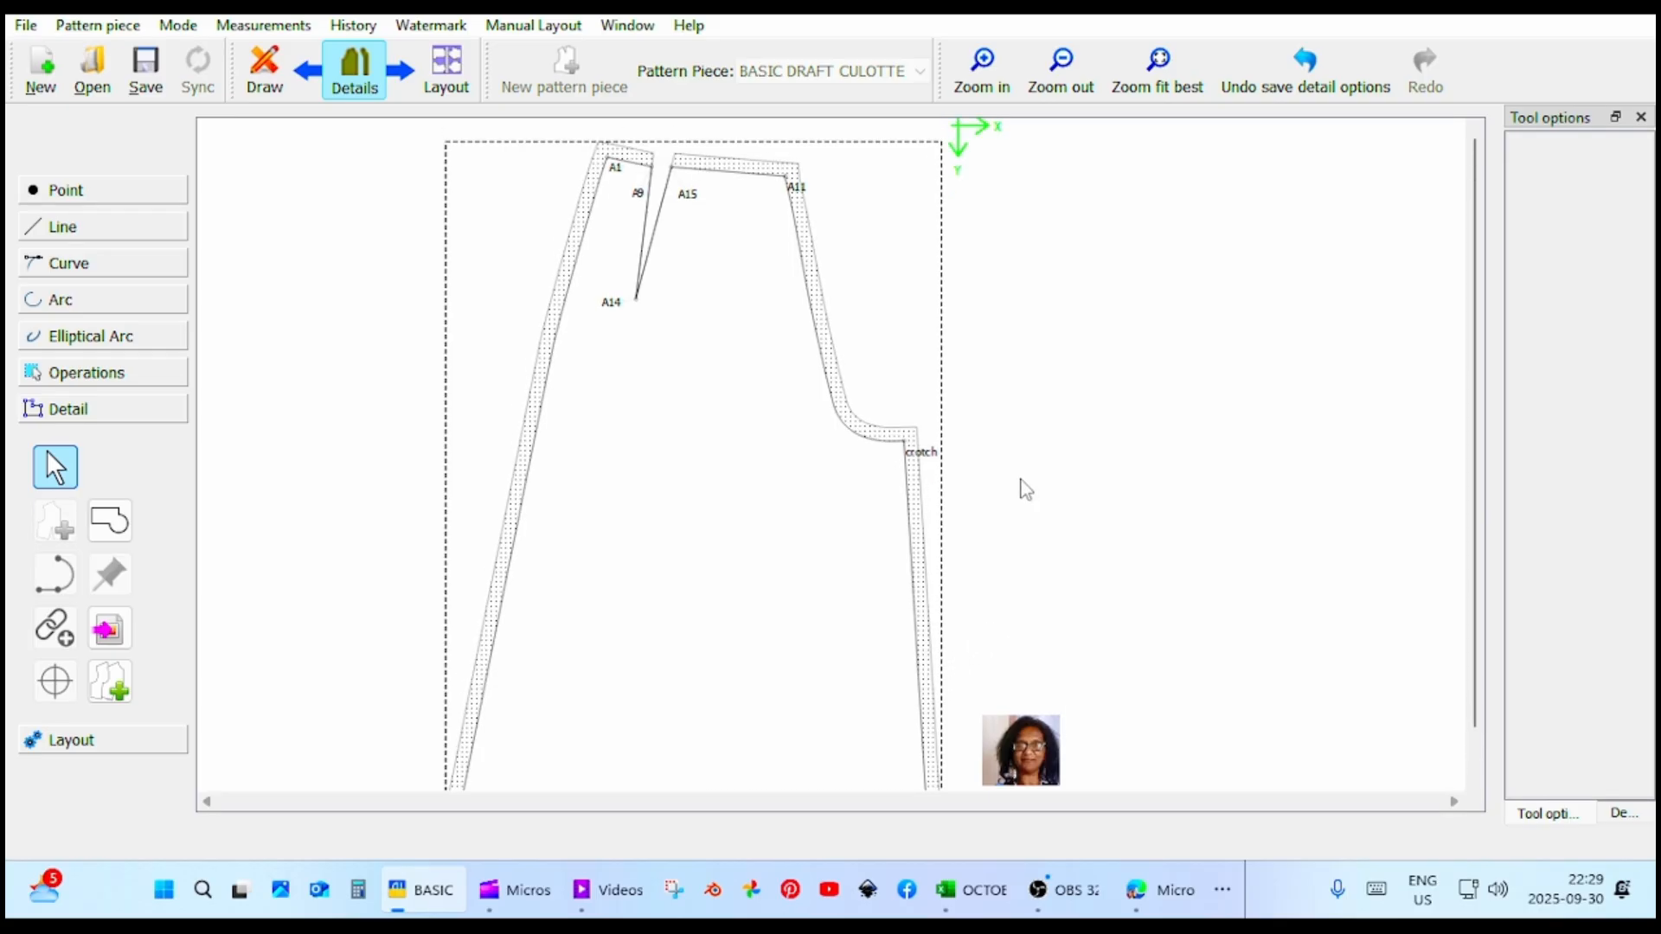
right_click(907, 507)
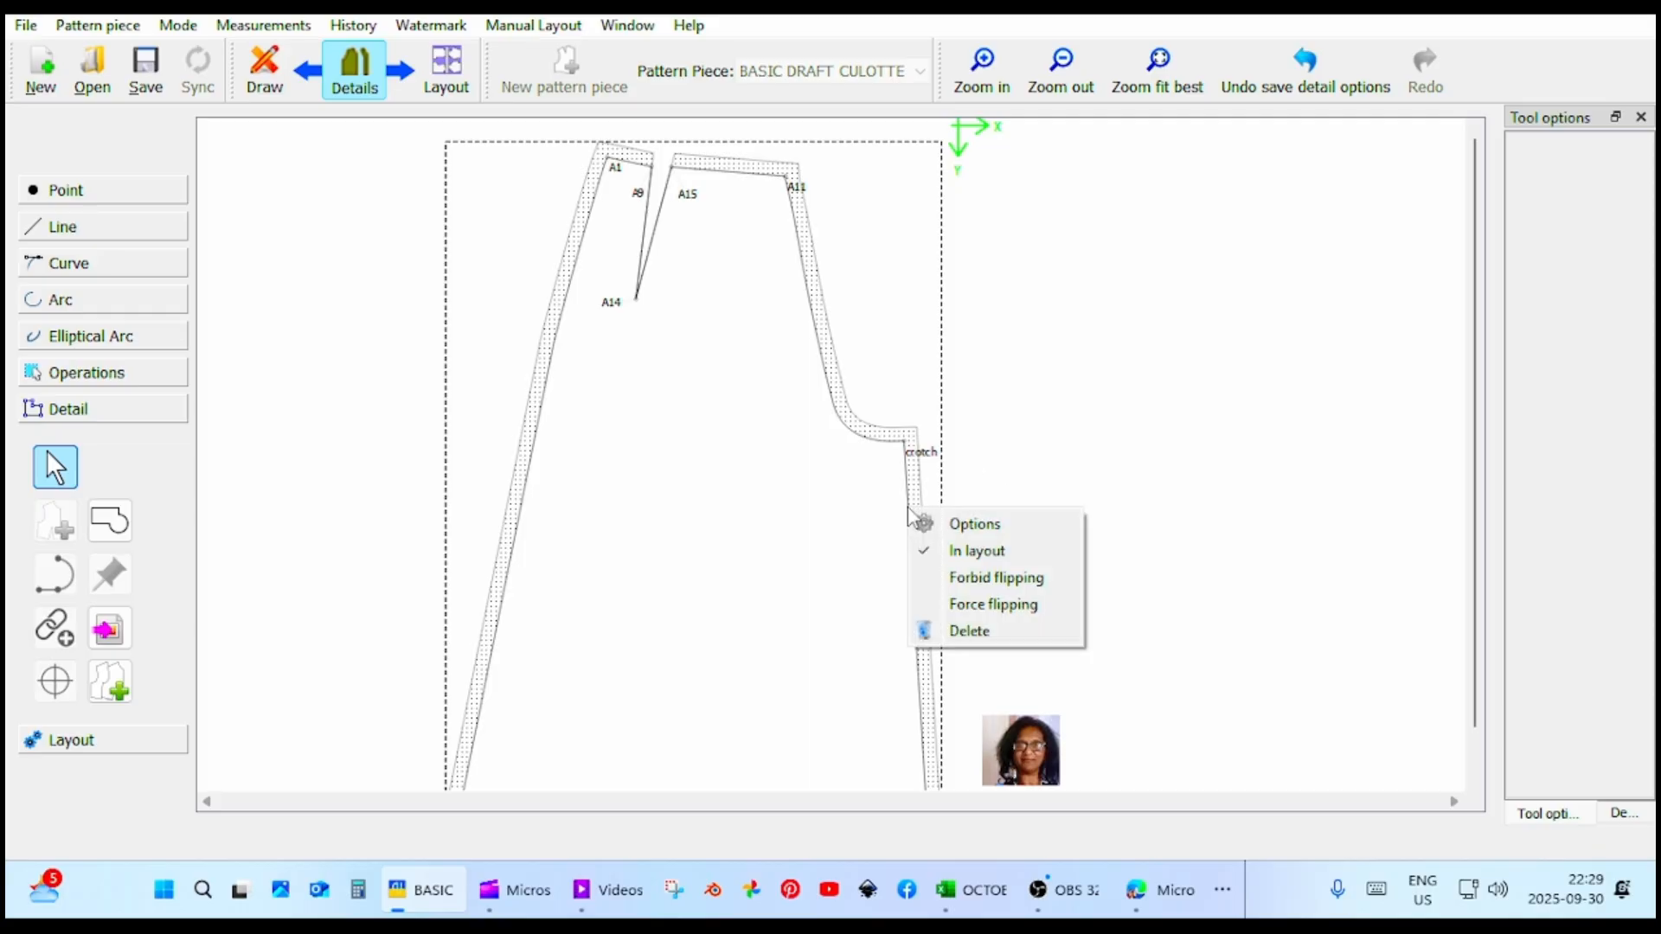
click(980, 526)
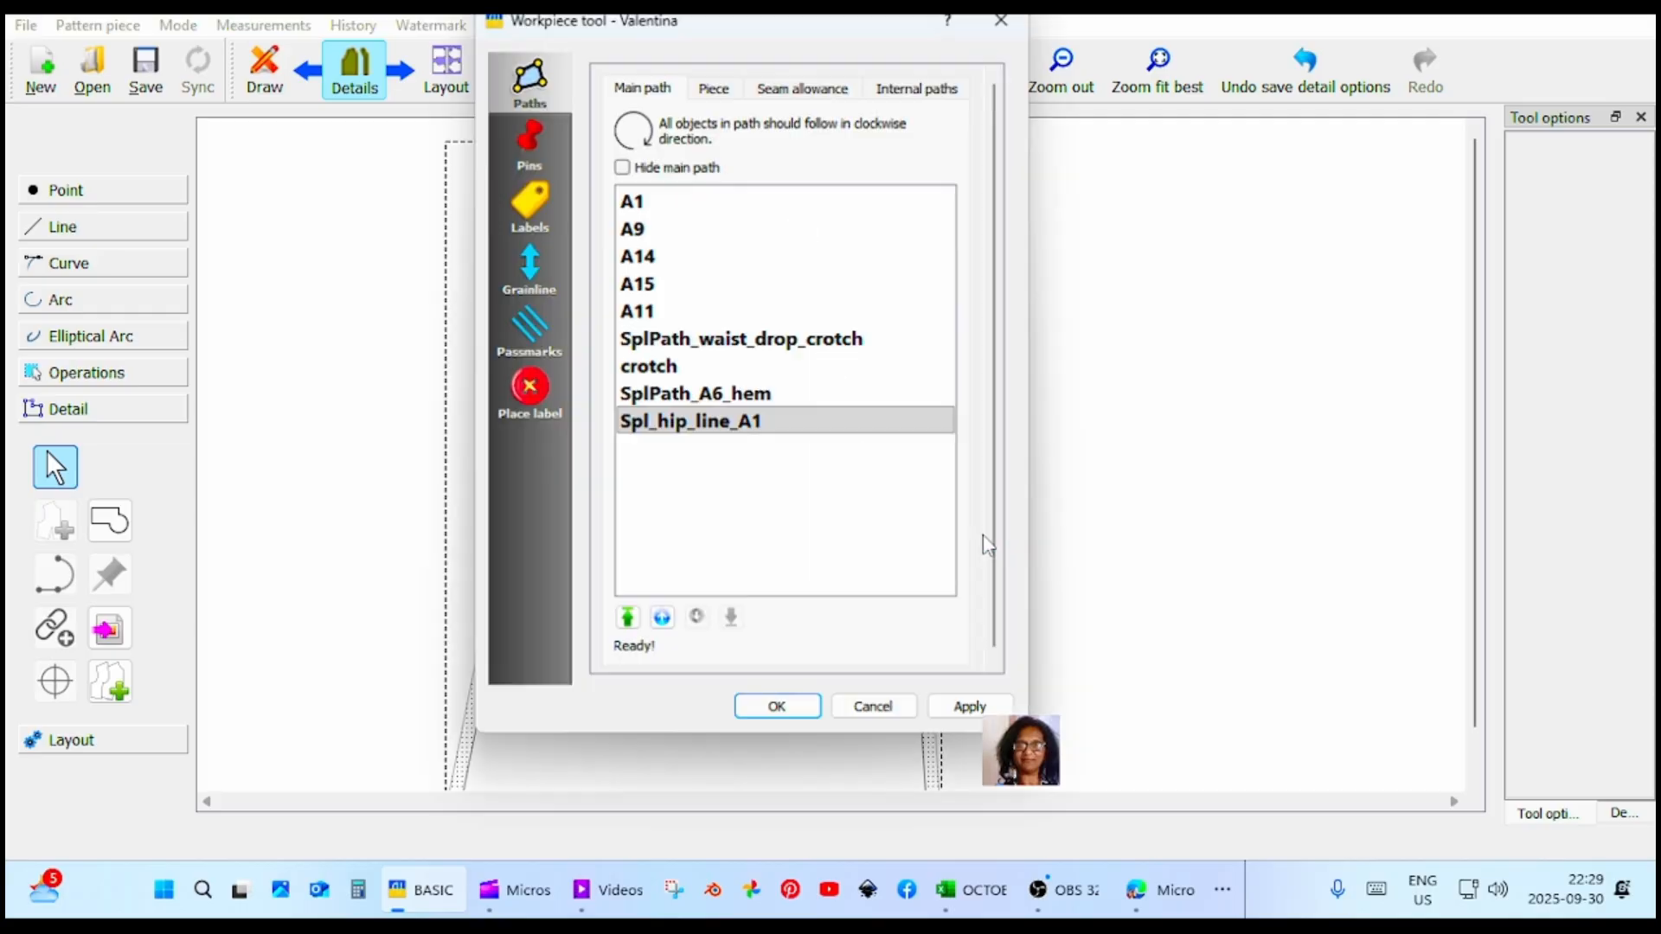
click(542, 197)
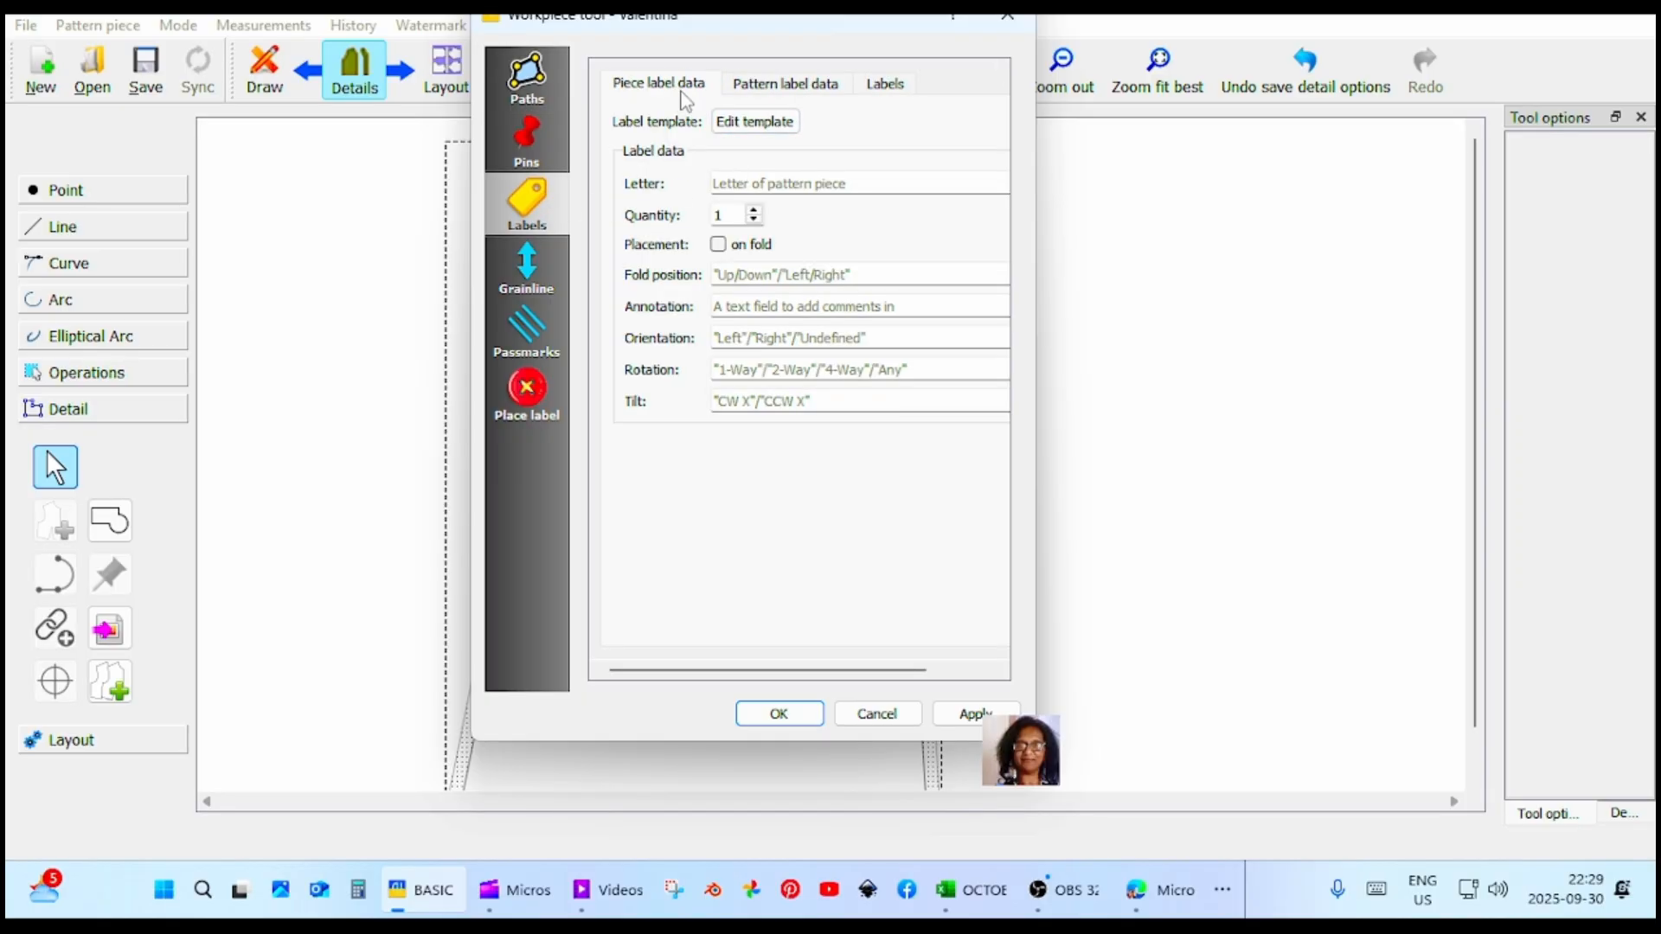
click(760, 129)
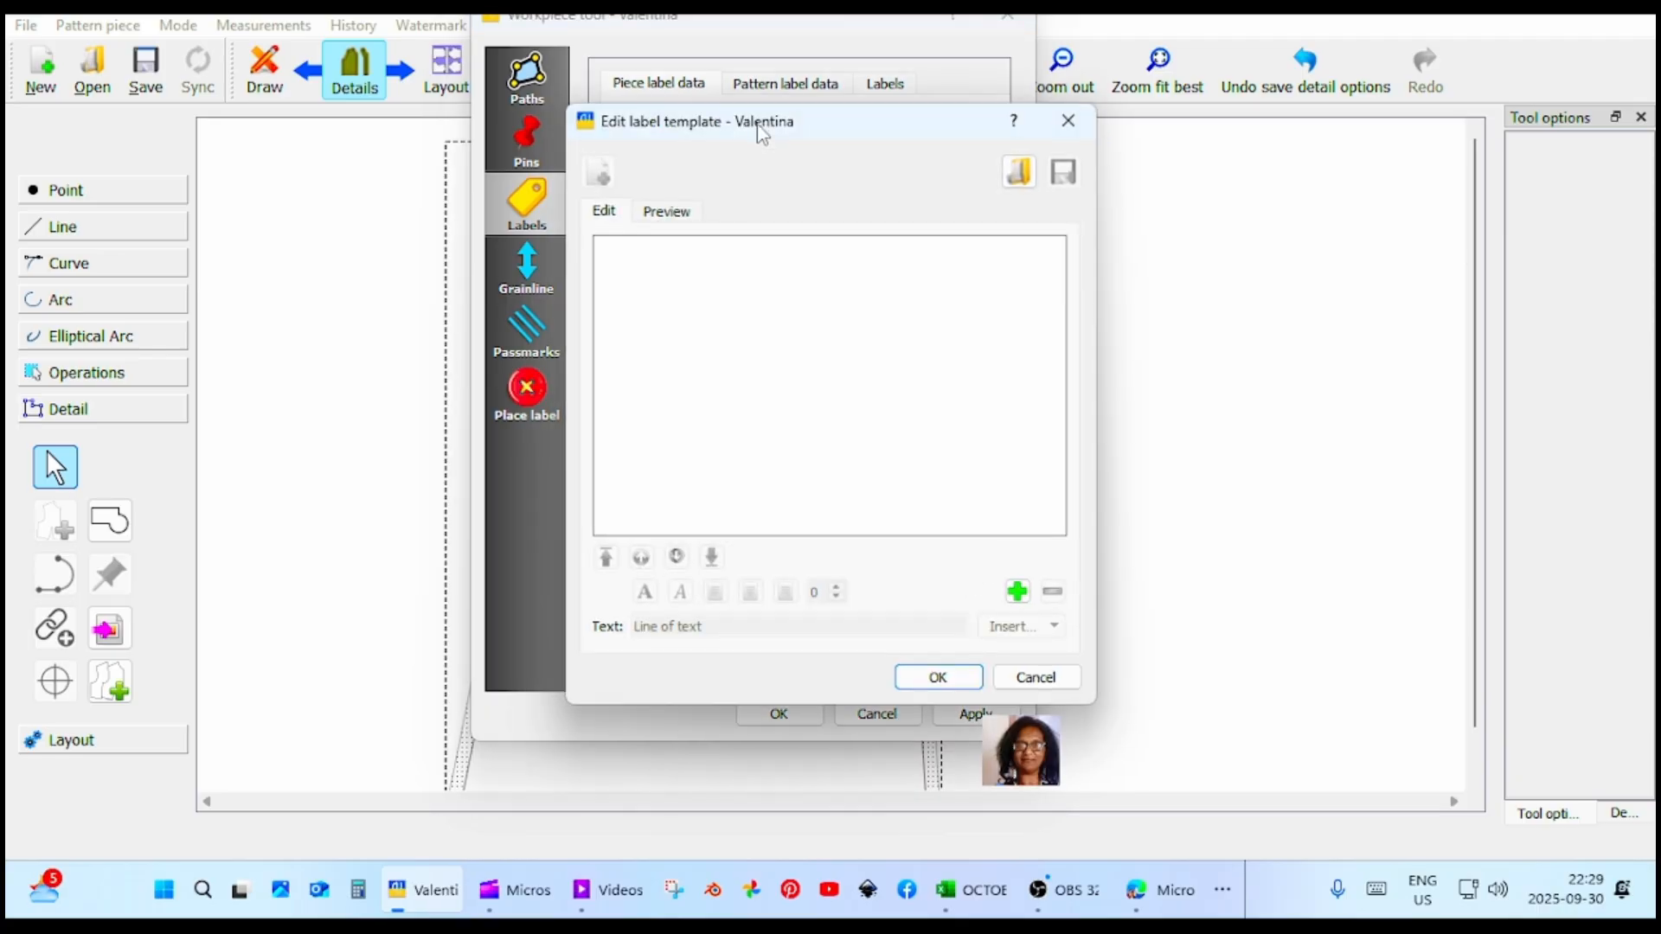
Add a text line reading CULOTTE FRONT to the piece label template and accept the template.
click(1017, 591)
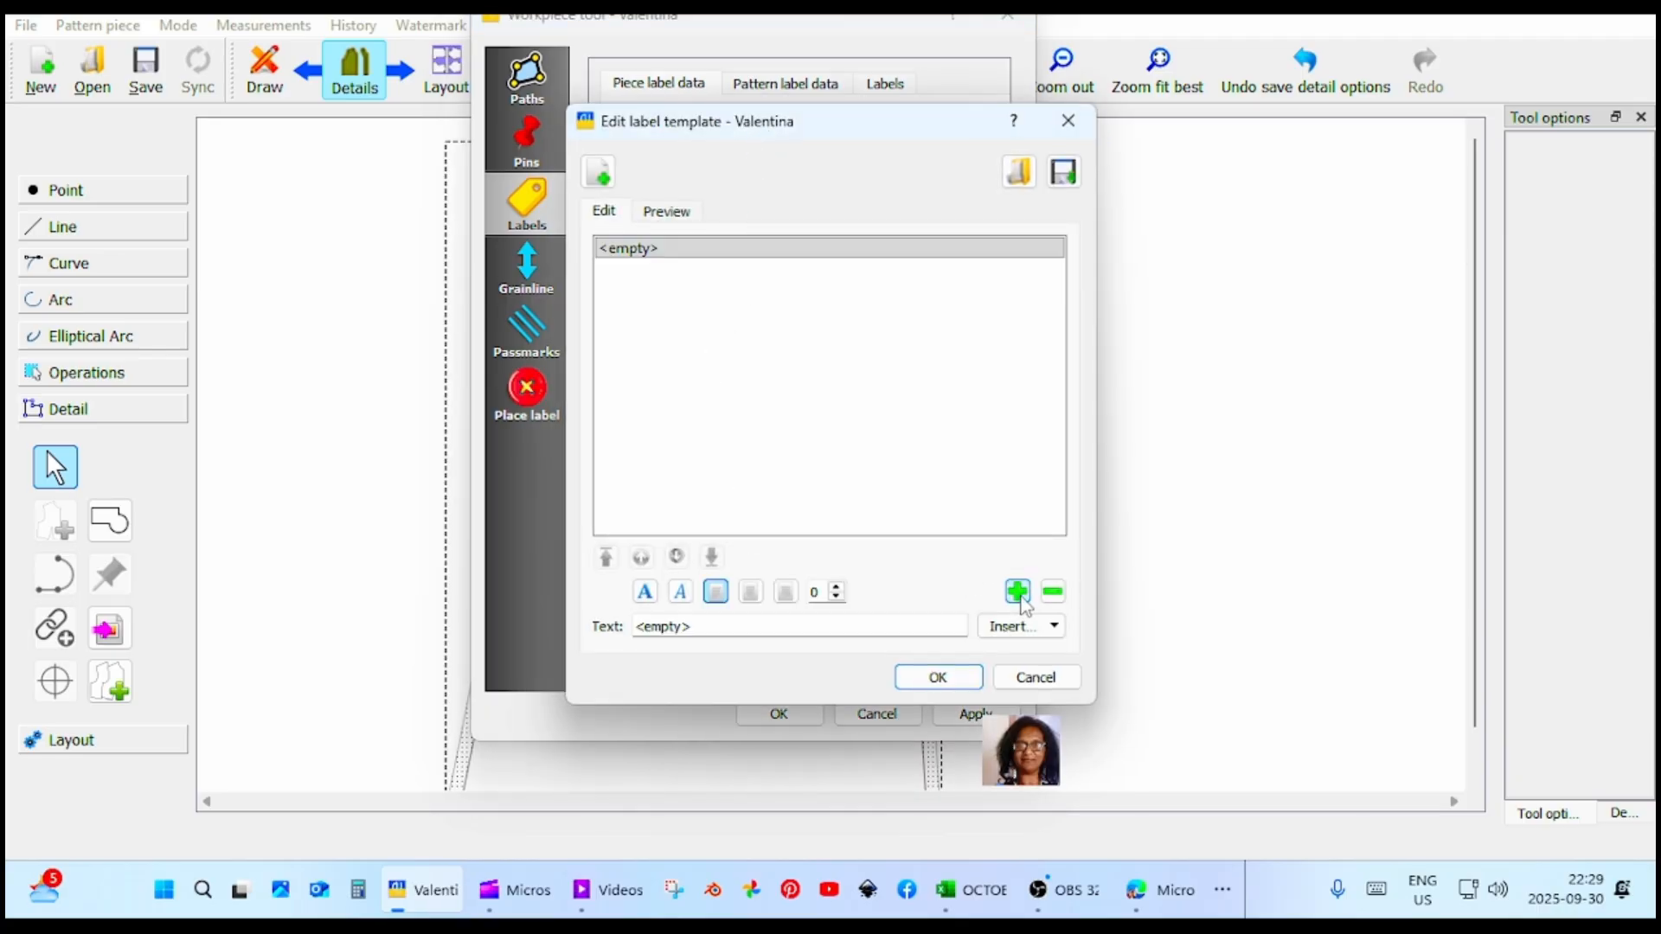
triple_click(715, 631)
mouse_move(714, 630)
mouse_down()
mouse_move(614, 634)
mouse_move(695, 634)
mouse_up()
text(c)
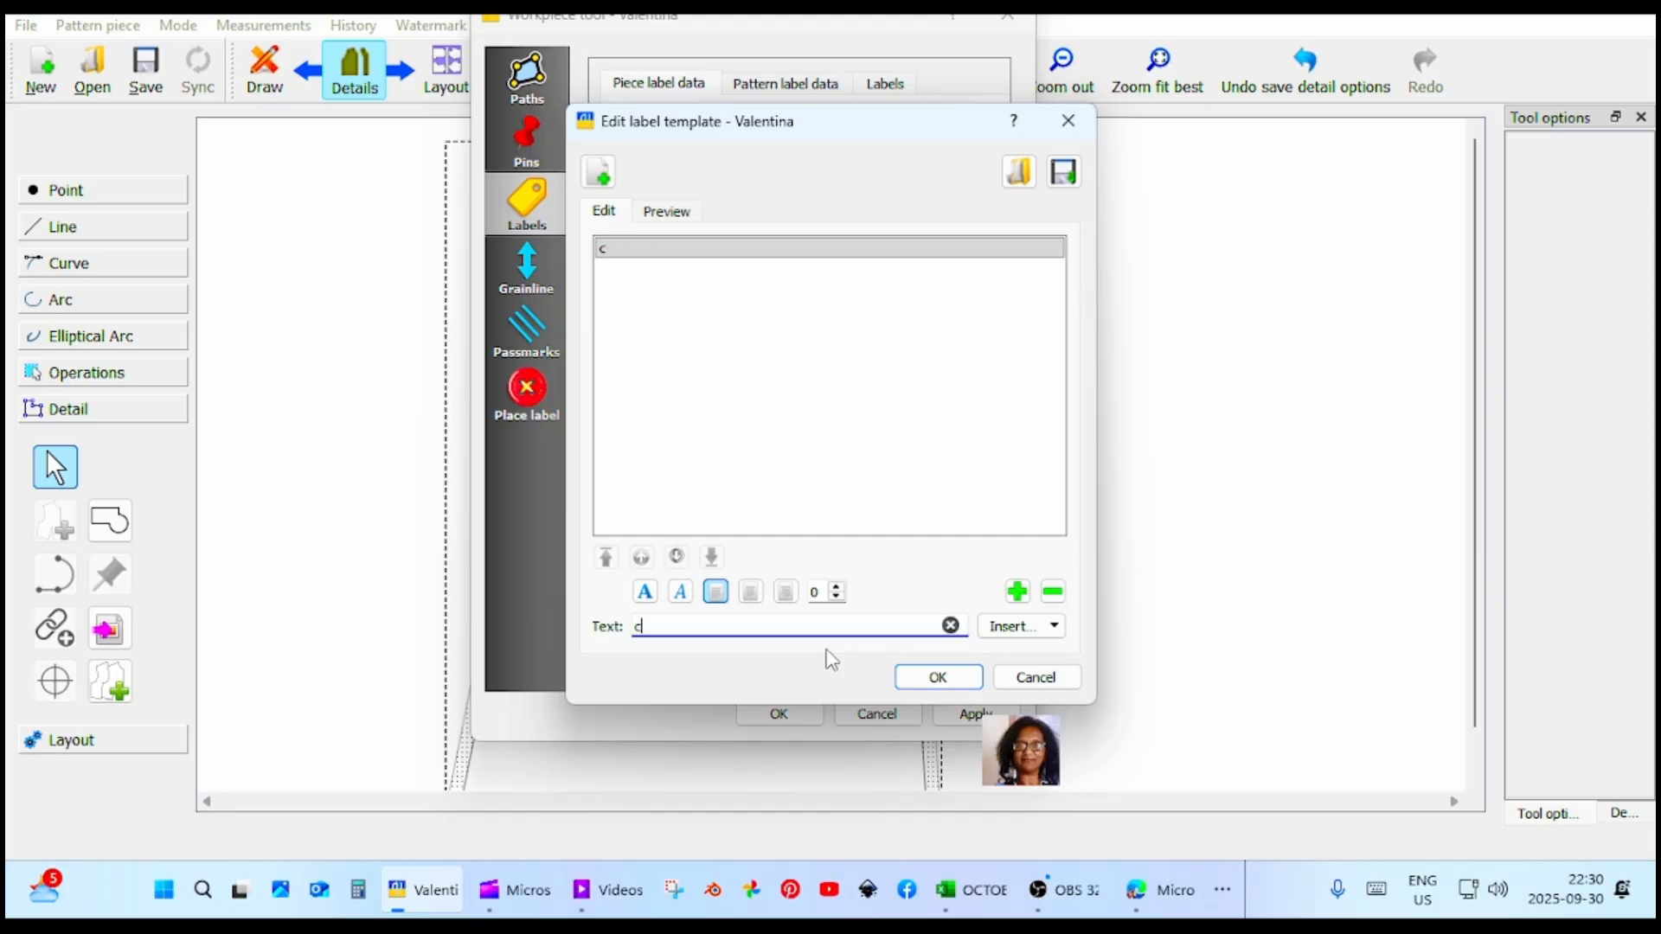
key(BackSpace)
text(CULOTTE FRONT)
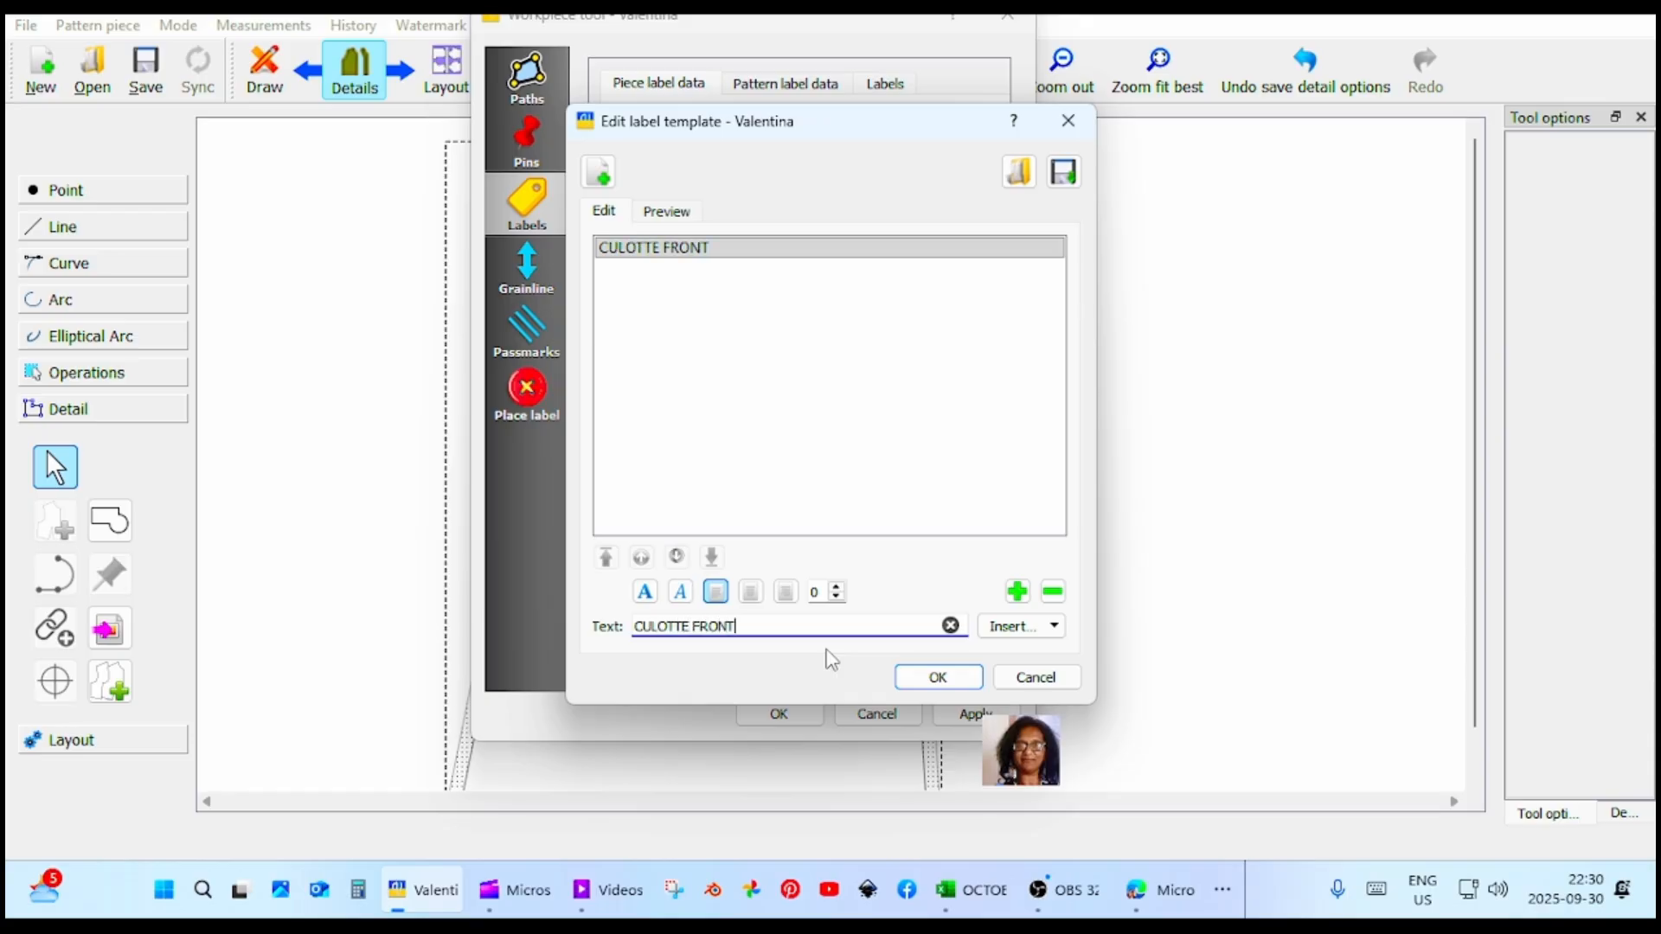
click(937, 677)
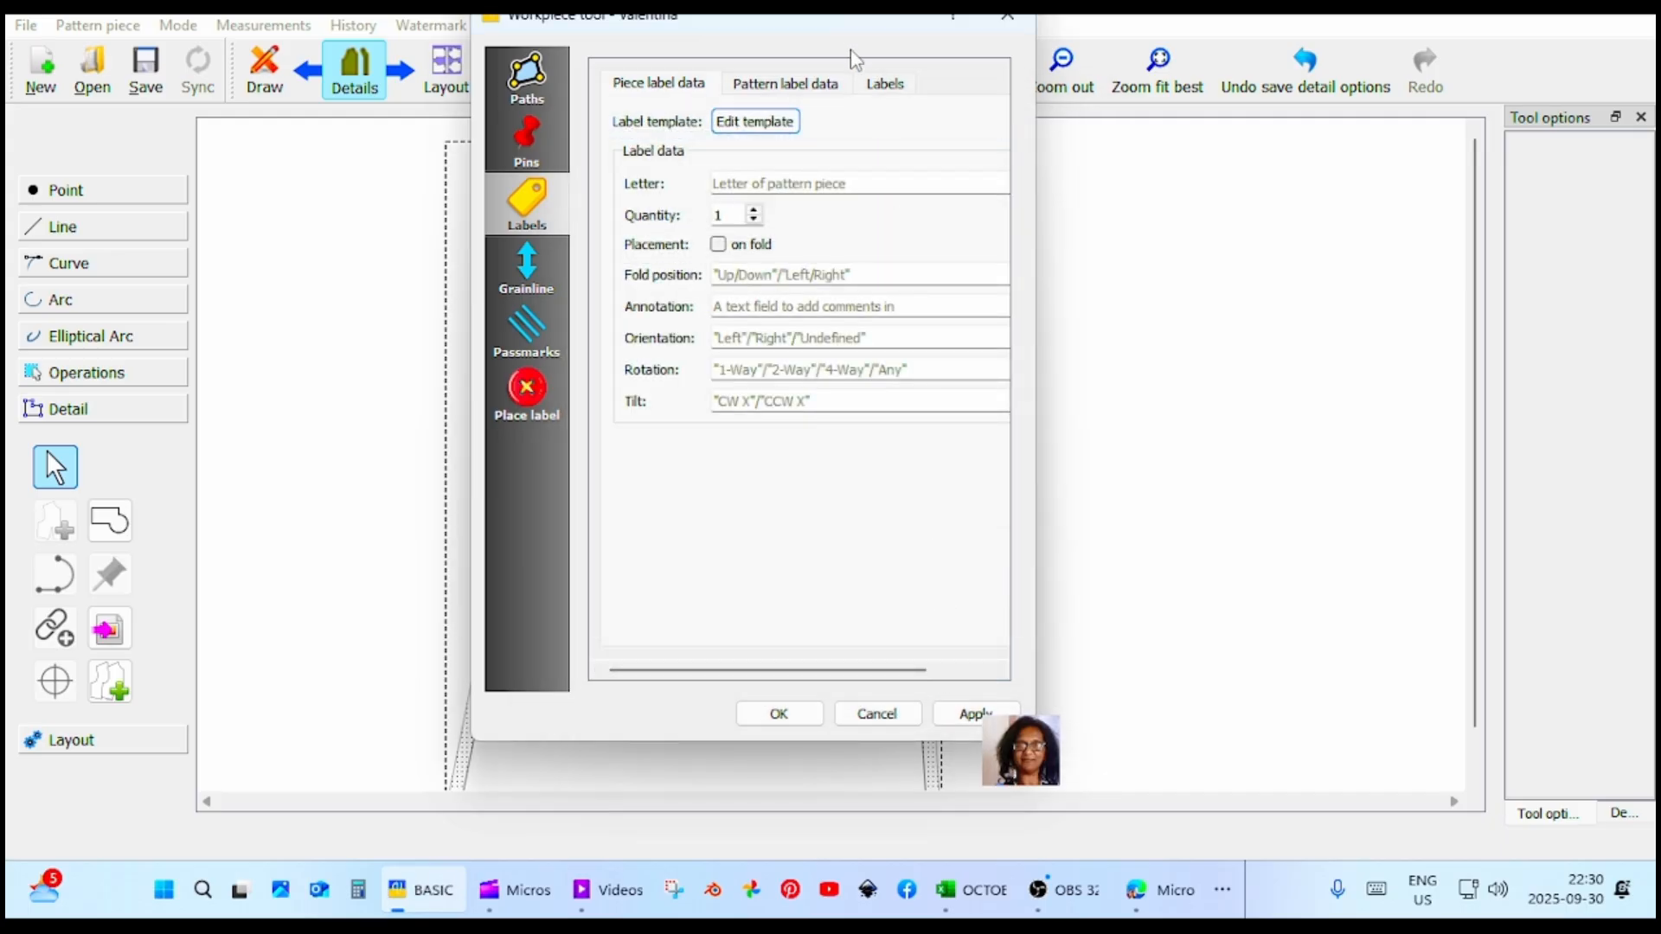
Make the piece label visible with a height of 5 cm, and accept the piece's options.
click(886, 90)
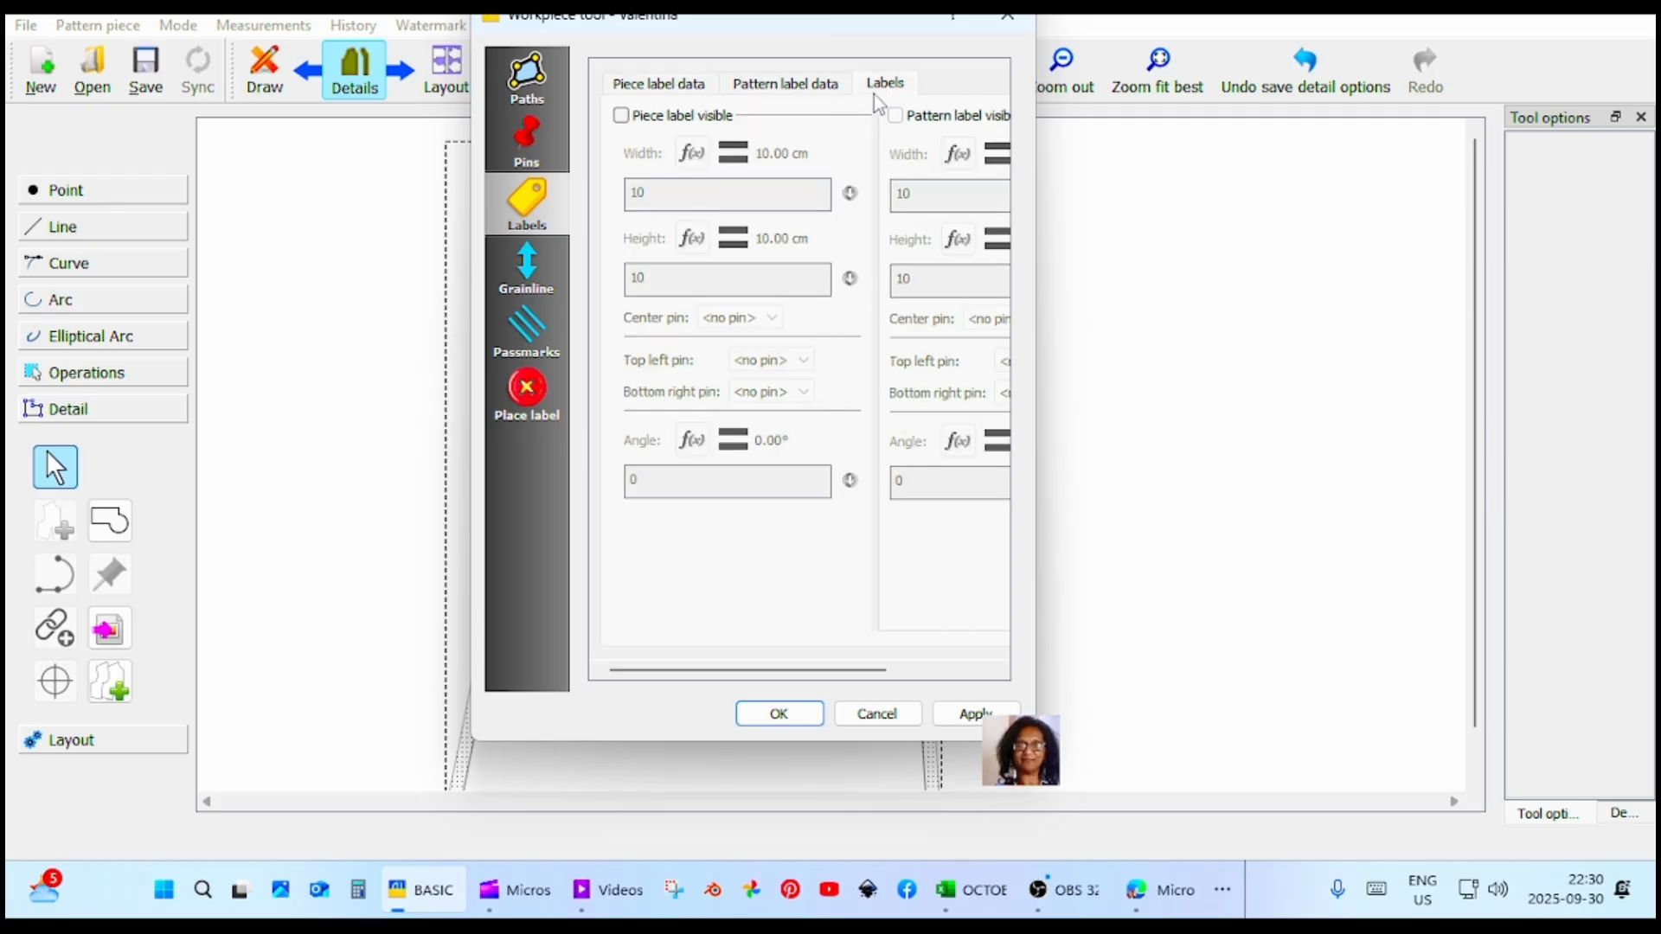
click(620, 117)
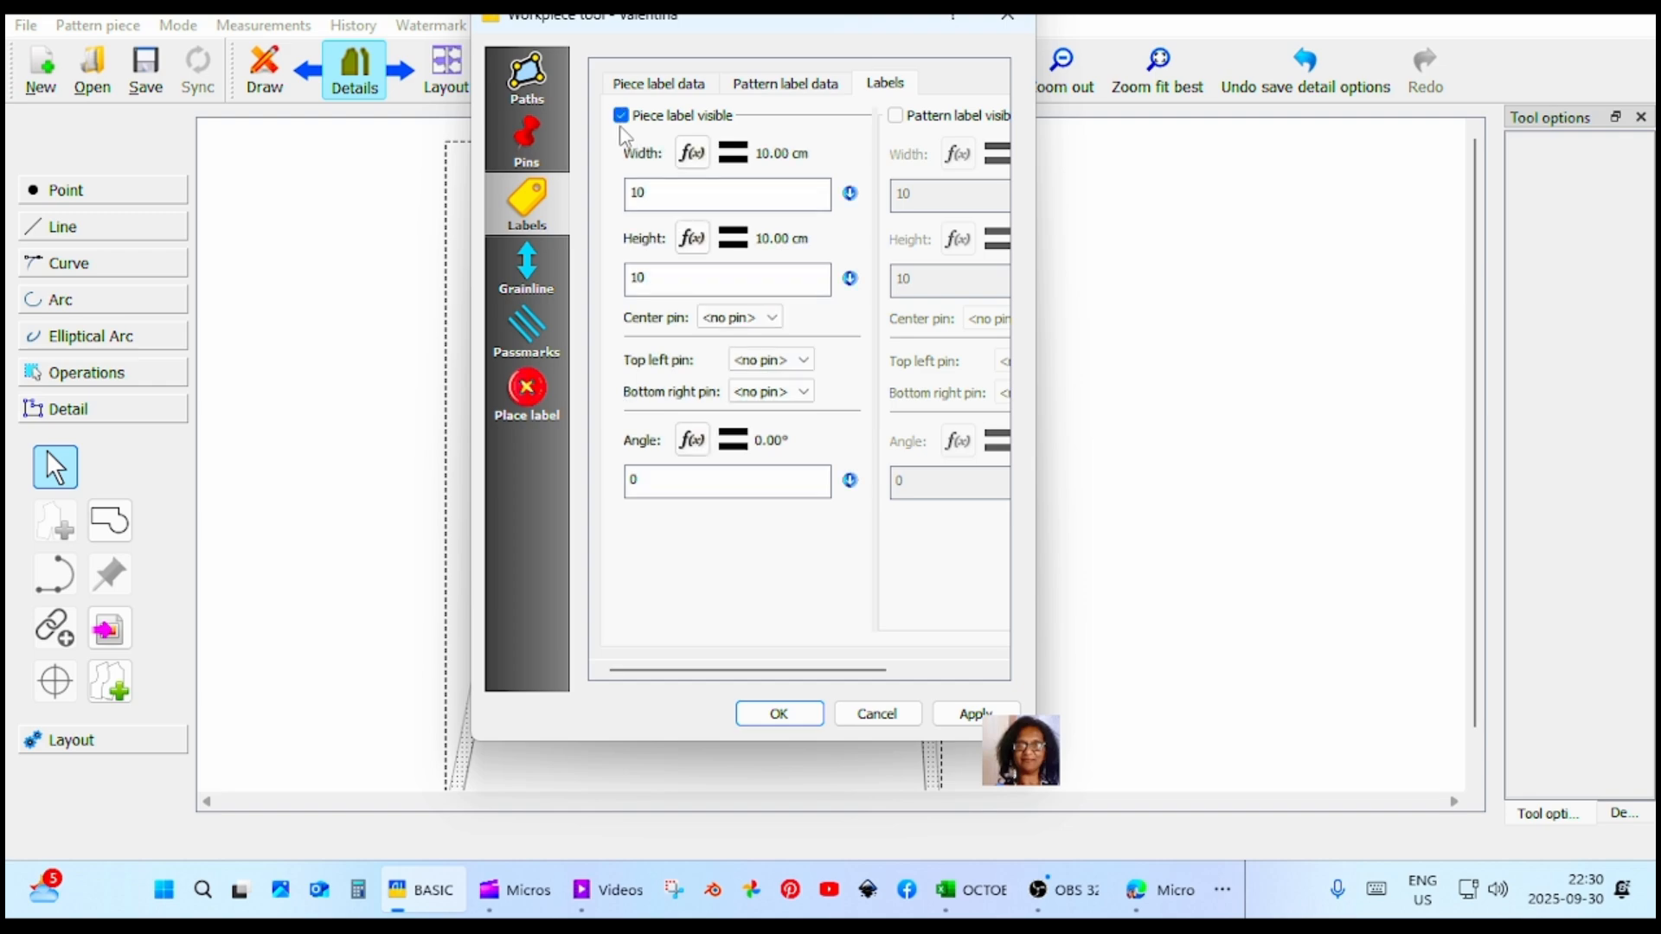
click(658, 283)
text(5)
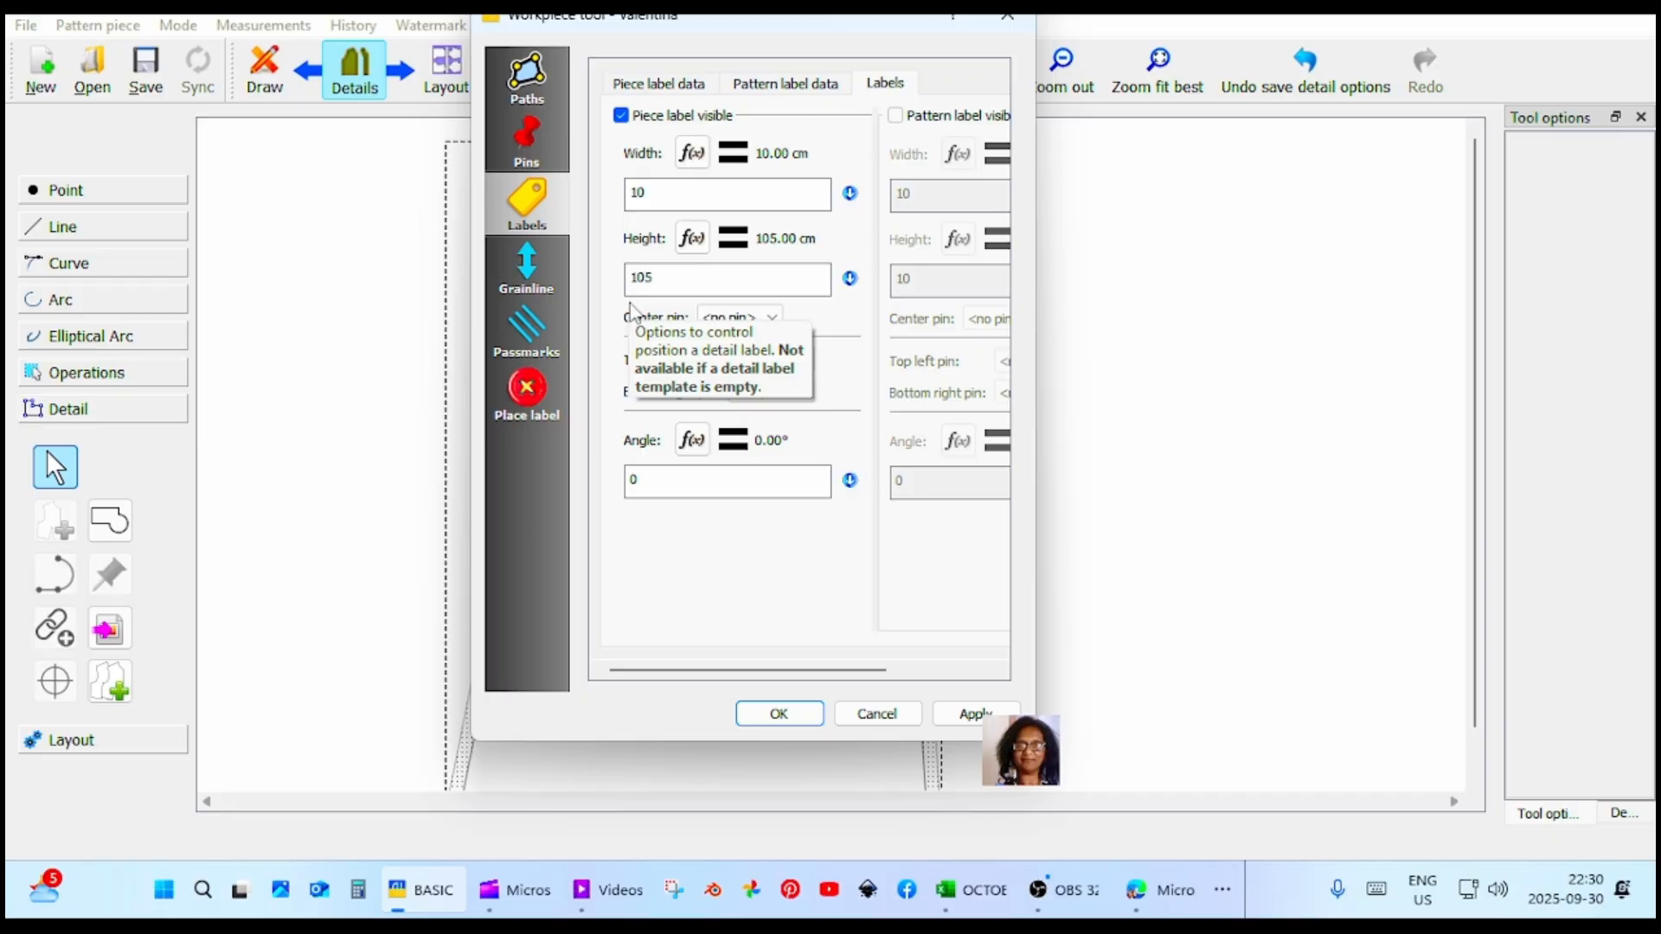
key(BackSpace)
key(BackSpace)
key(BackSpace)
text(5)
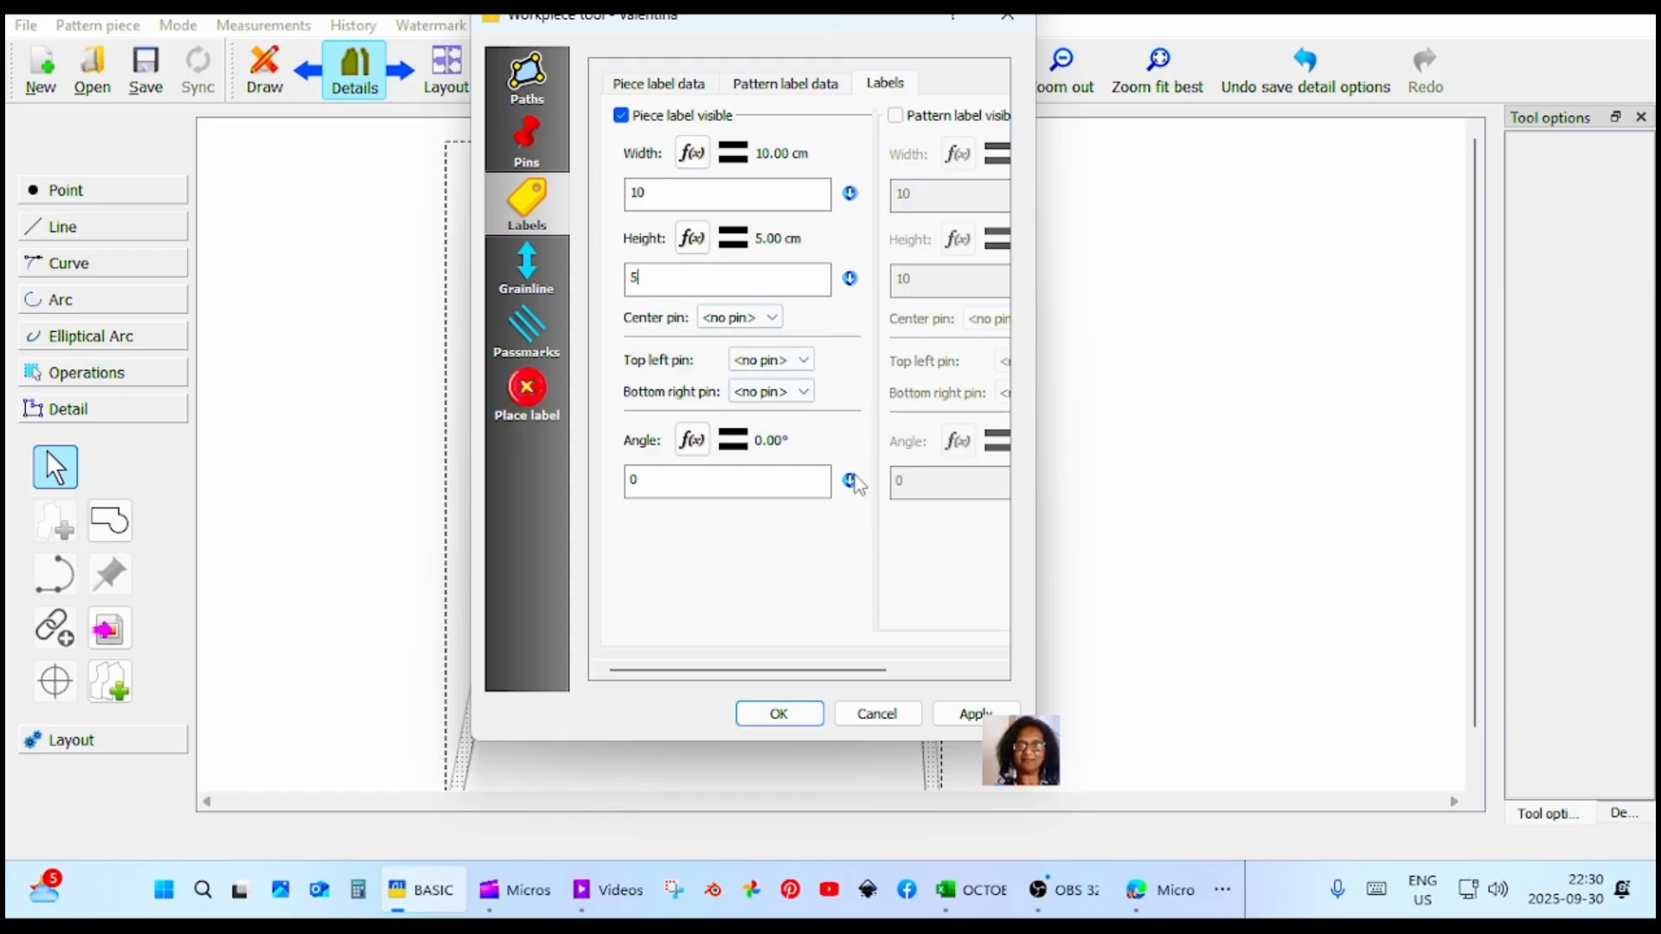
click(976, 714)
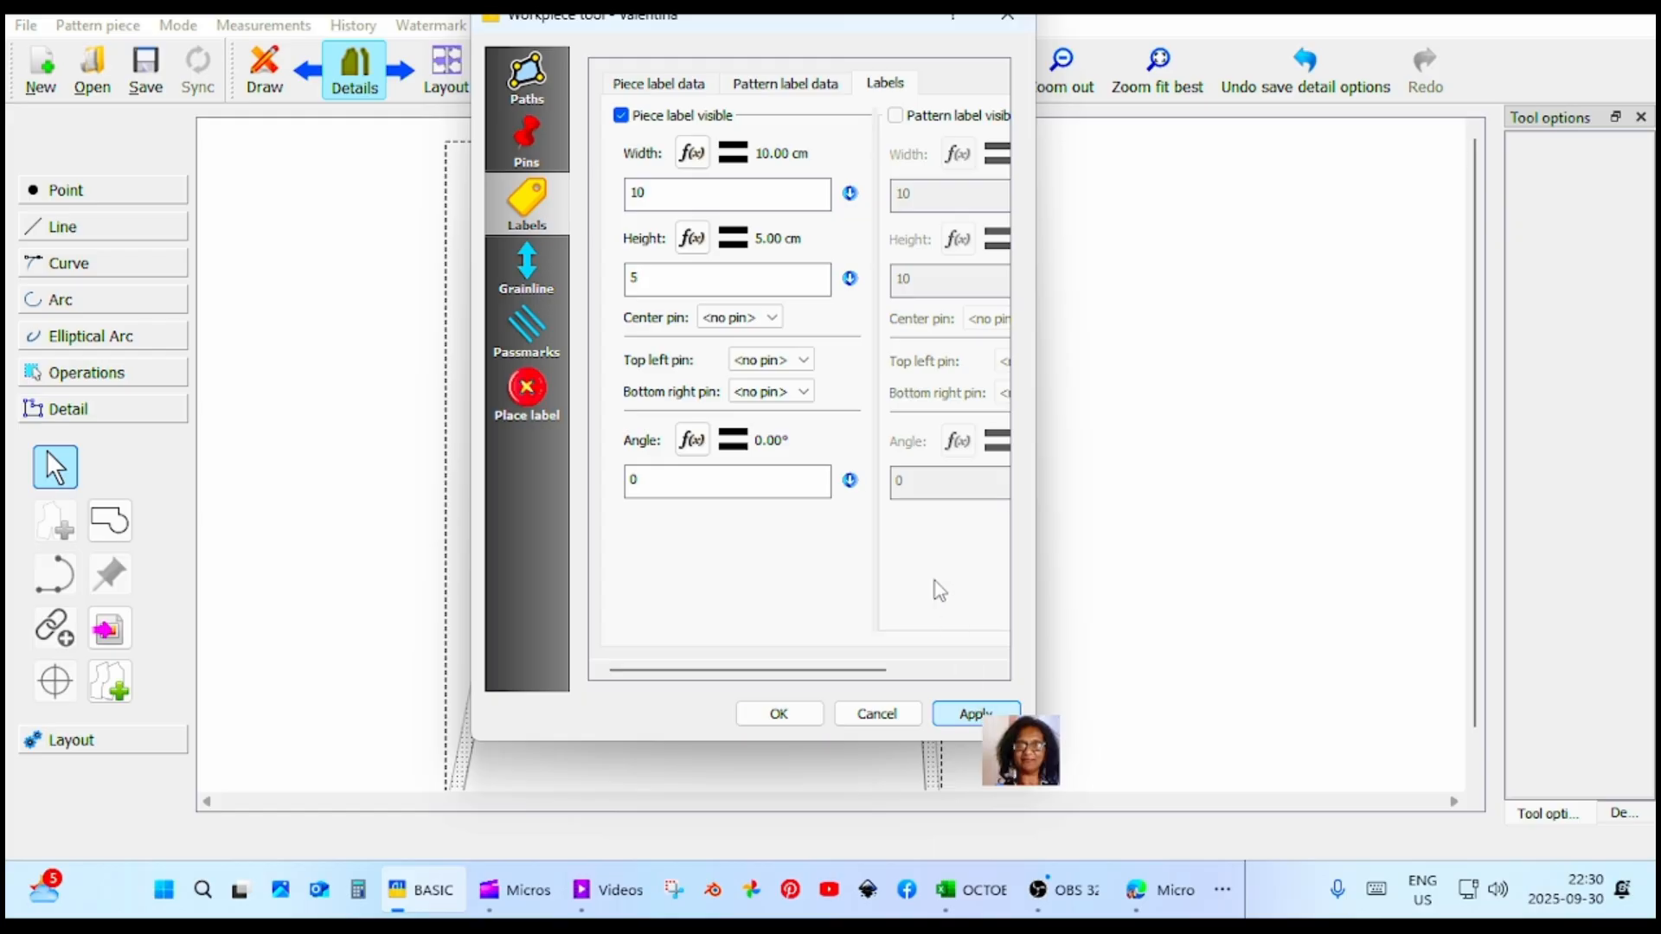
drag(817, 24, 1337, 41)
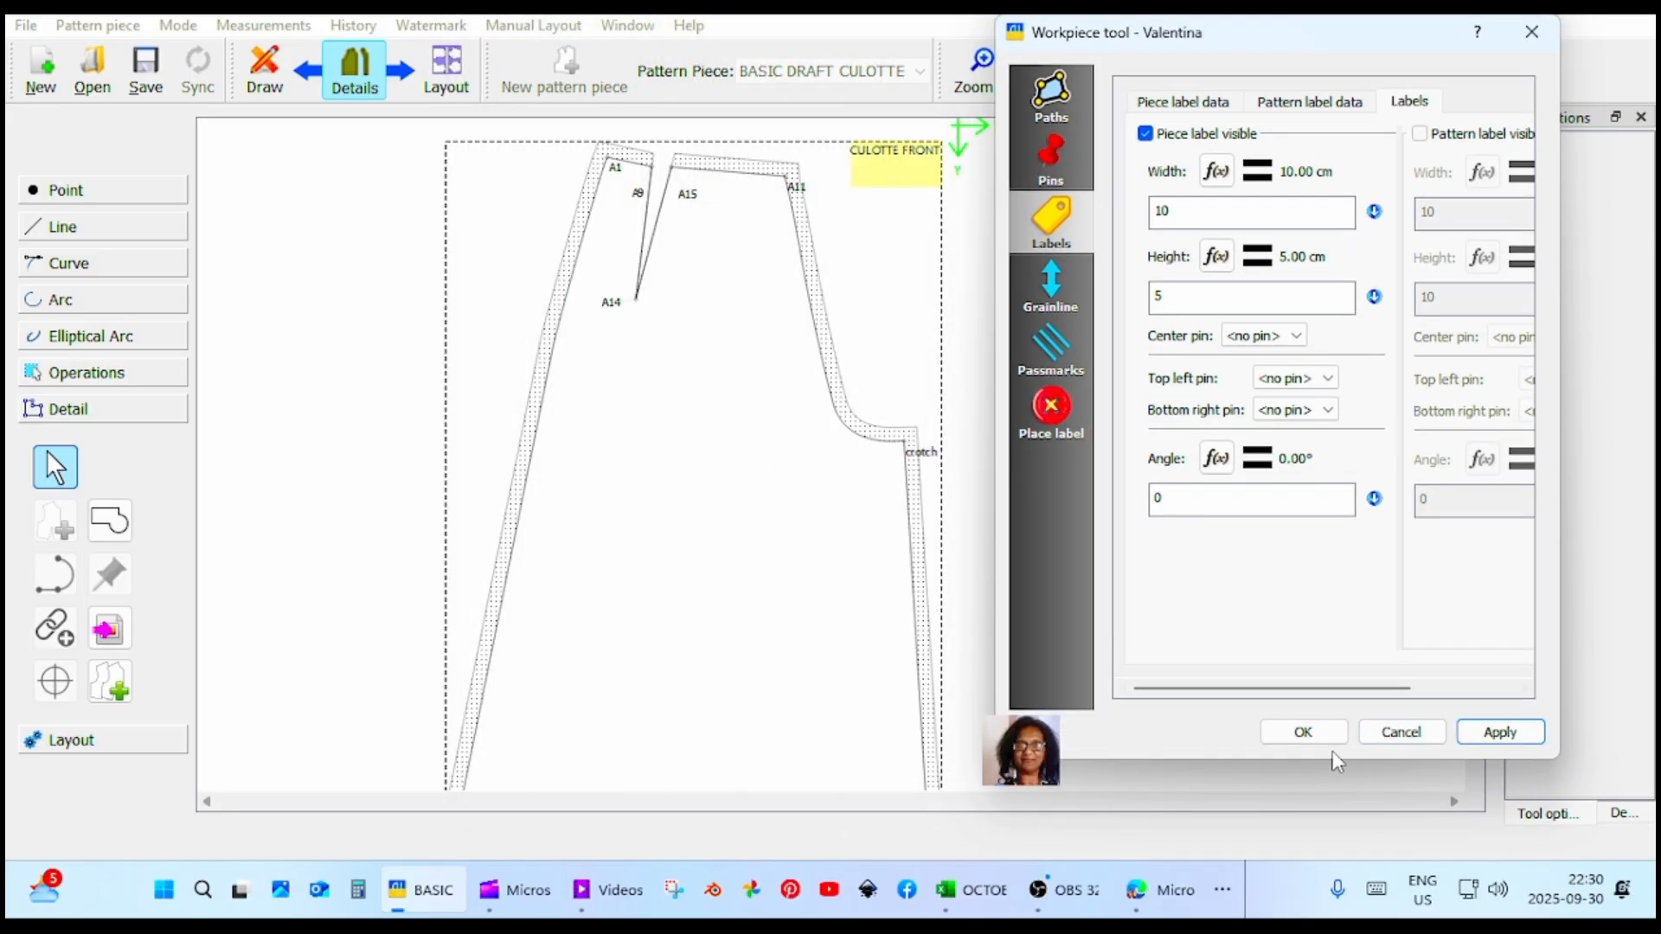
click(1301, 732)
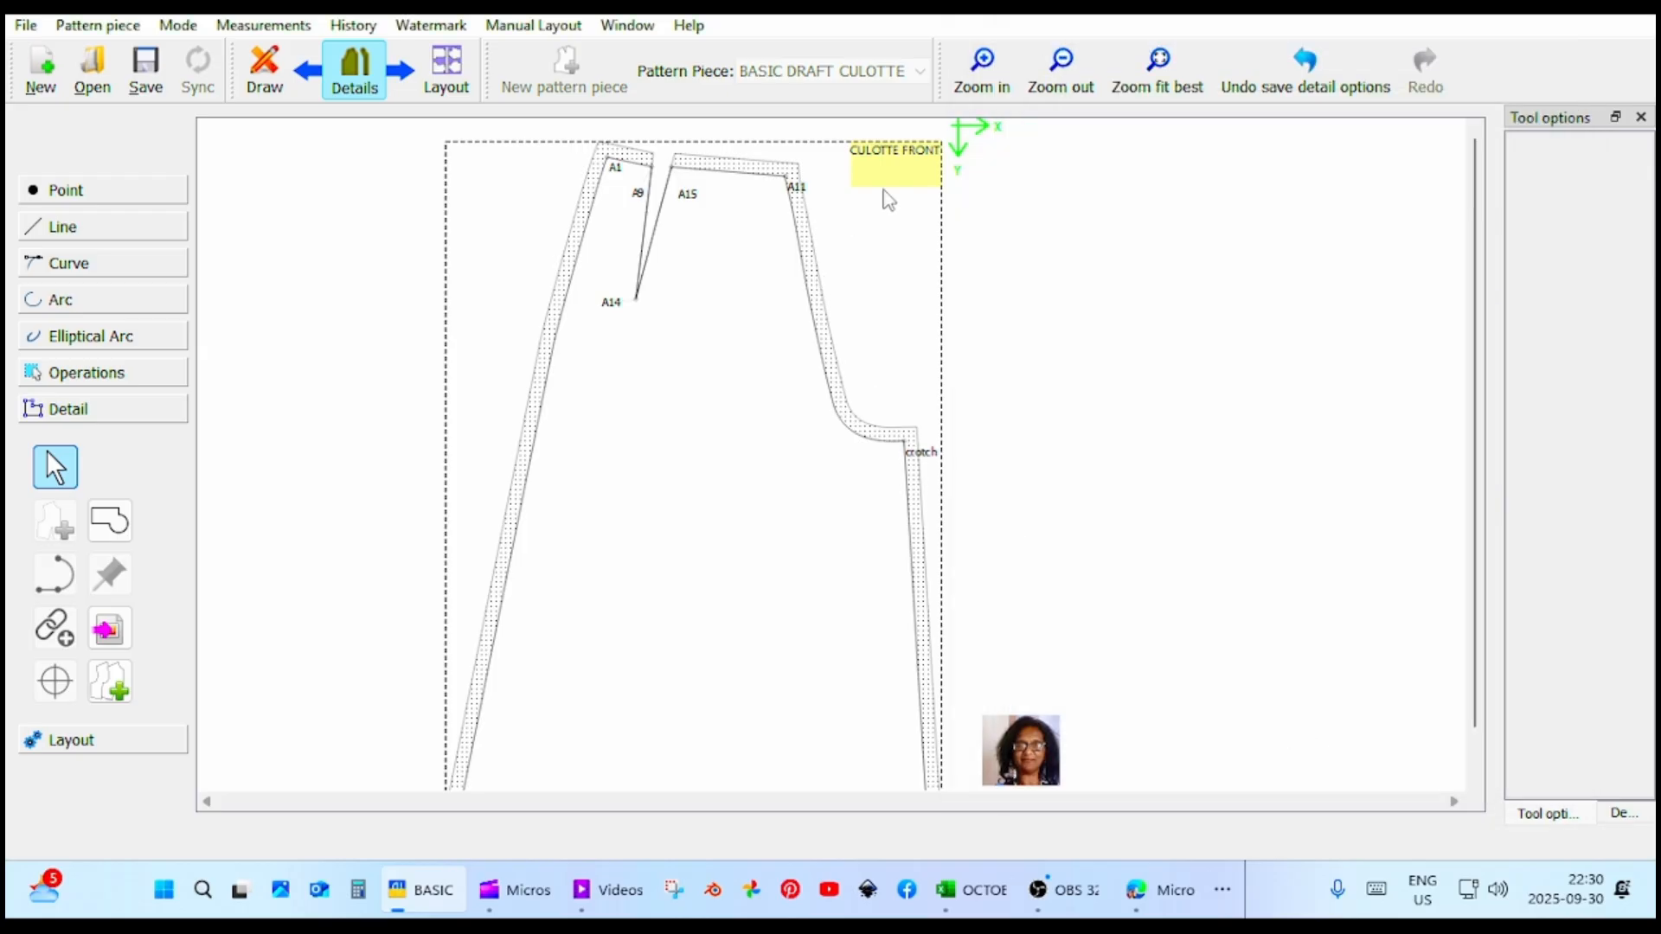
Place the CULOTTE FRONT label inside the piece below the dart, enlarged and tilted slightly clockwise, and deselect it.
drag(899, 173, 689, 481)
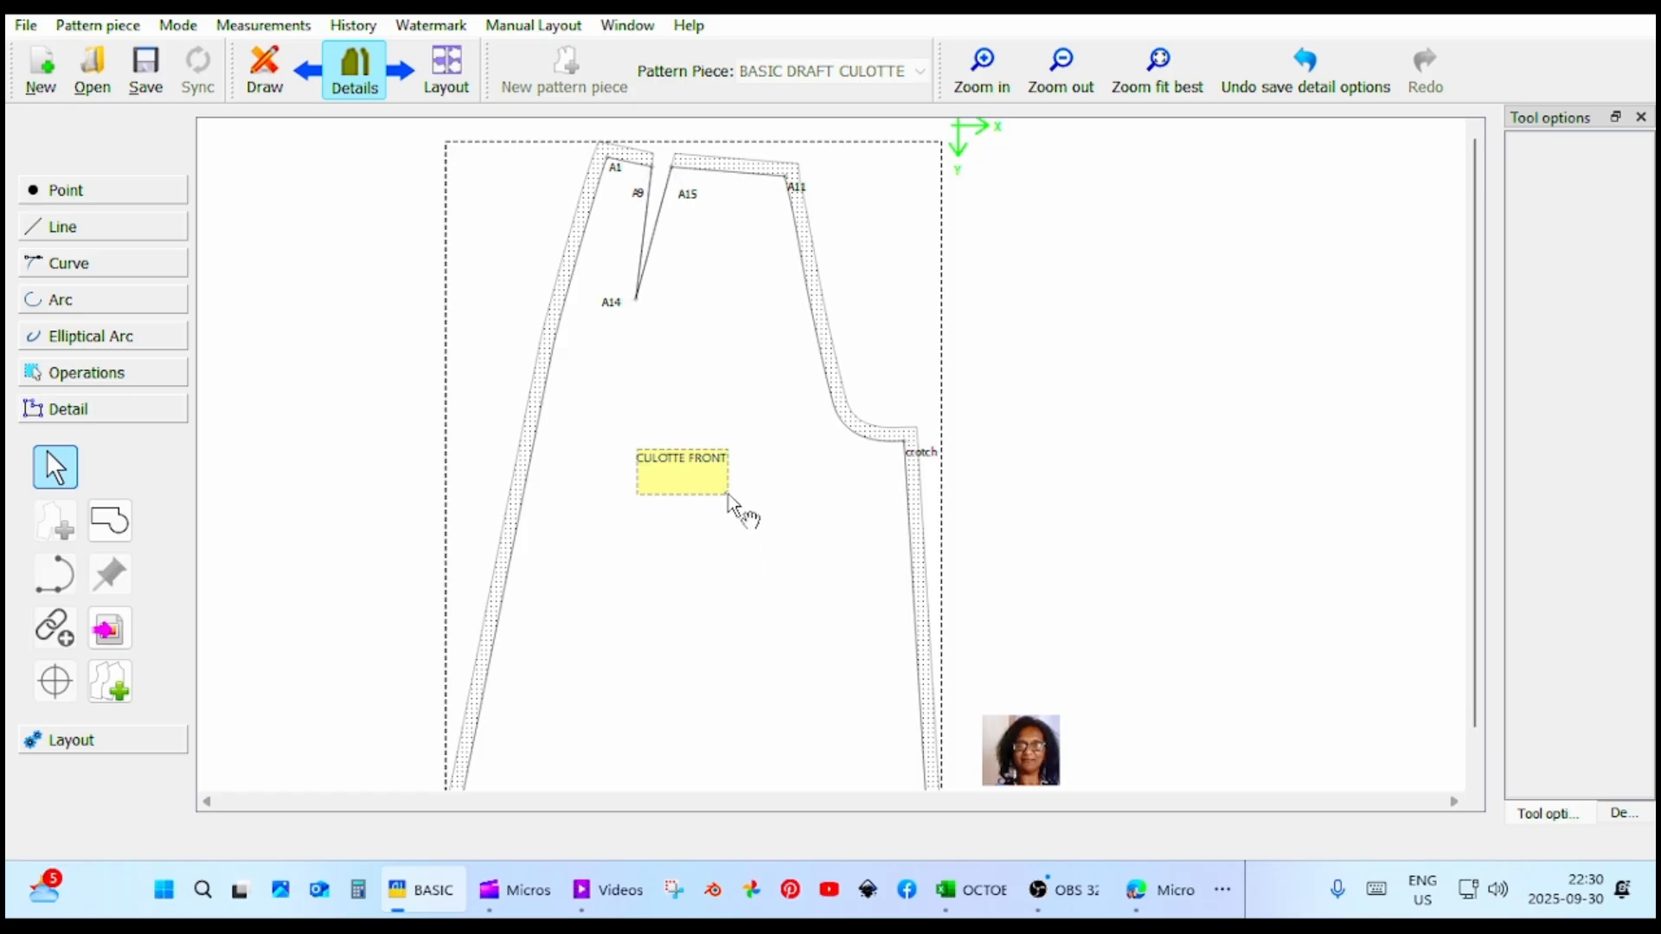
drag(728, 495, 749, 525)
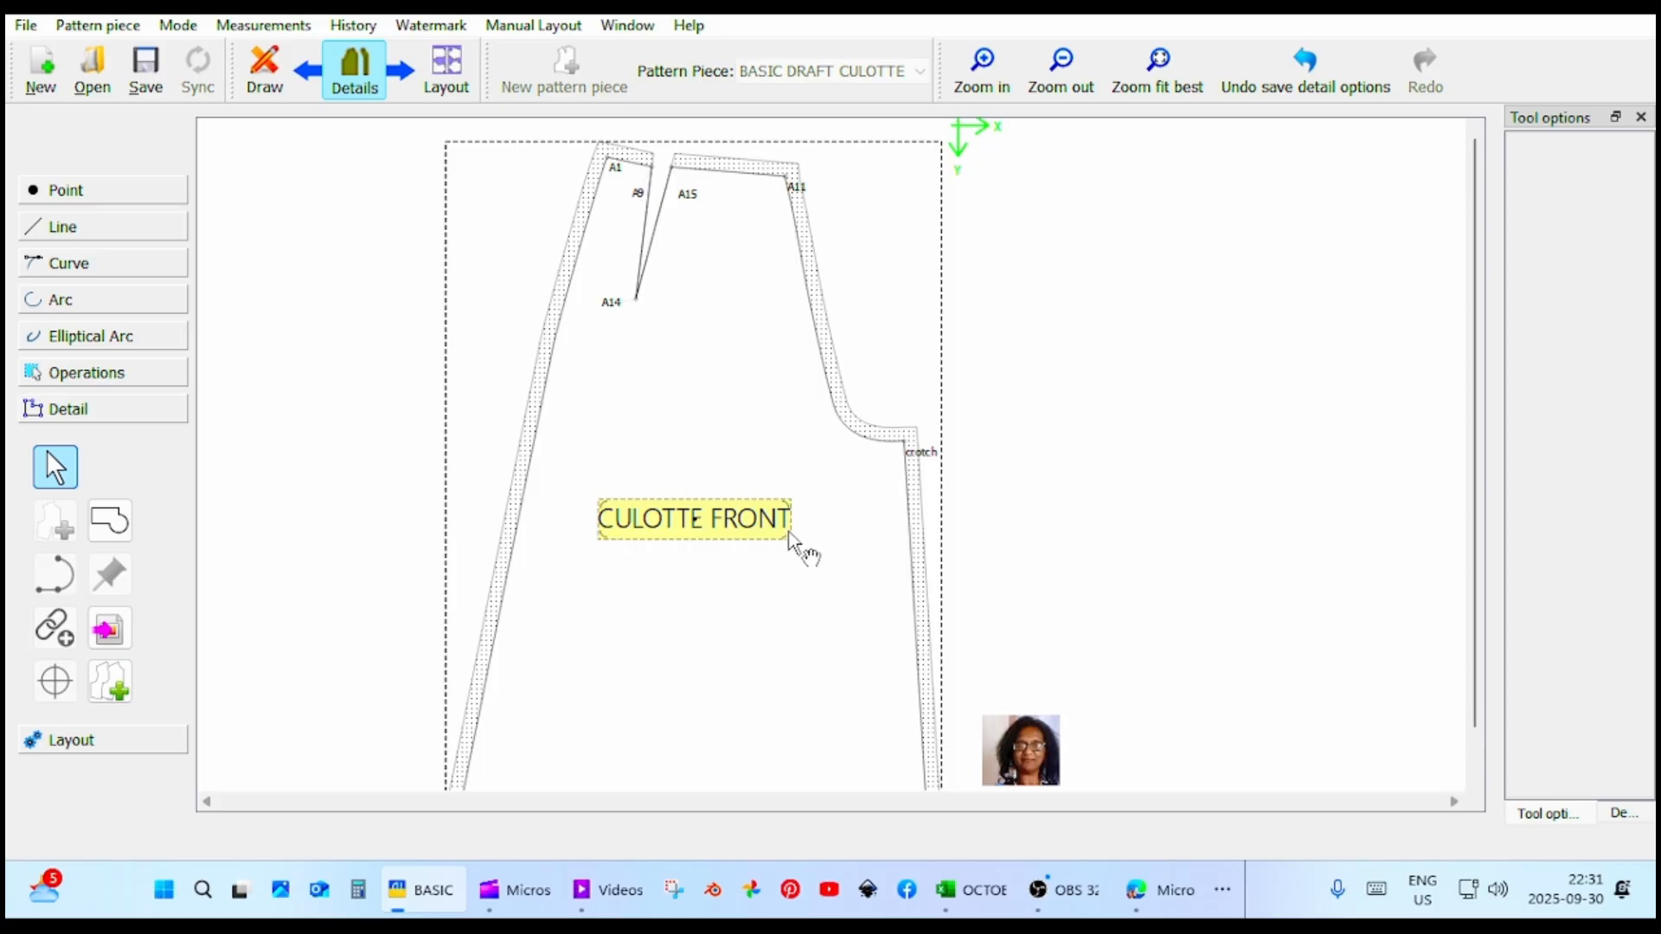
drag(789, 547, 808, 552)
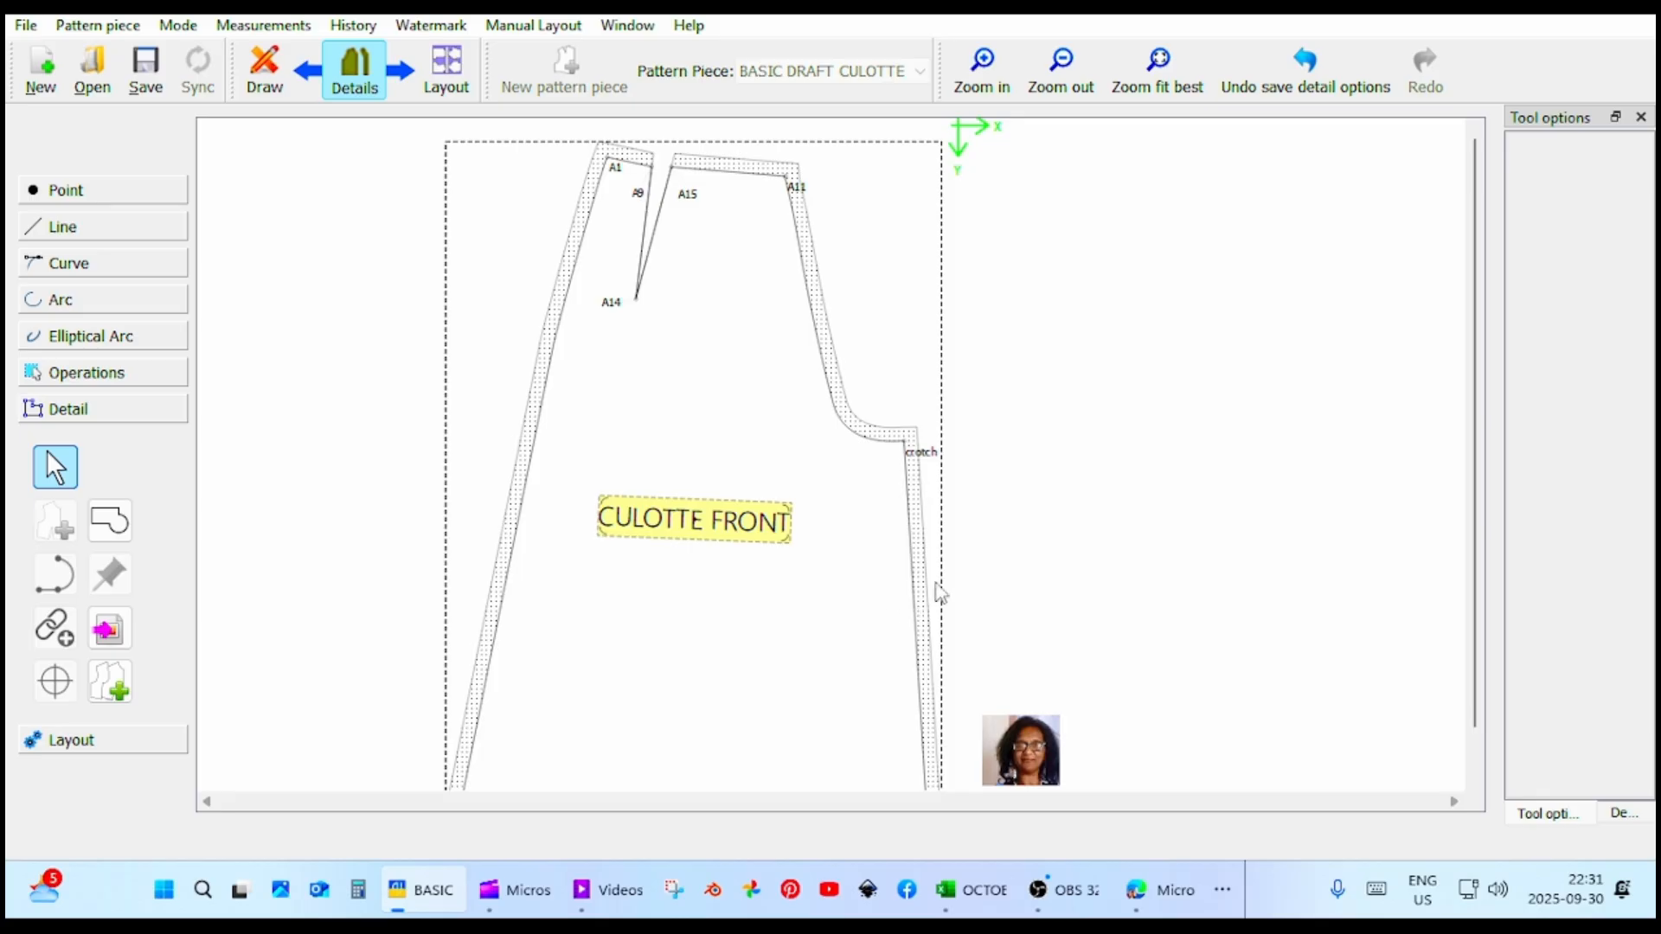
click(1114, 595)
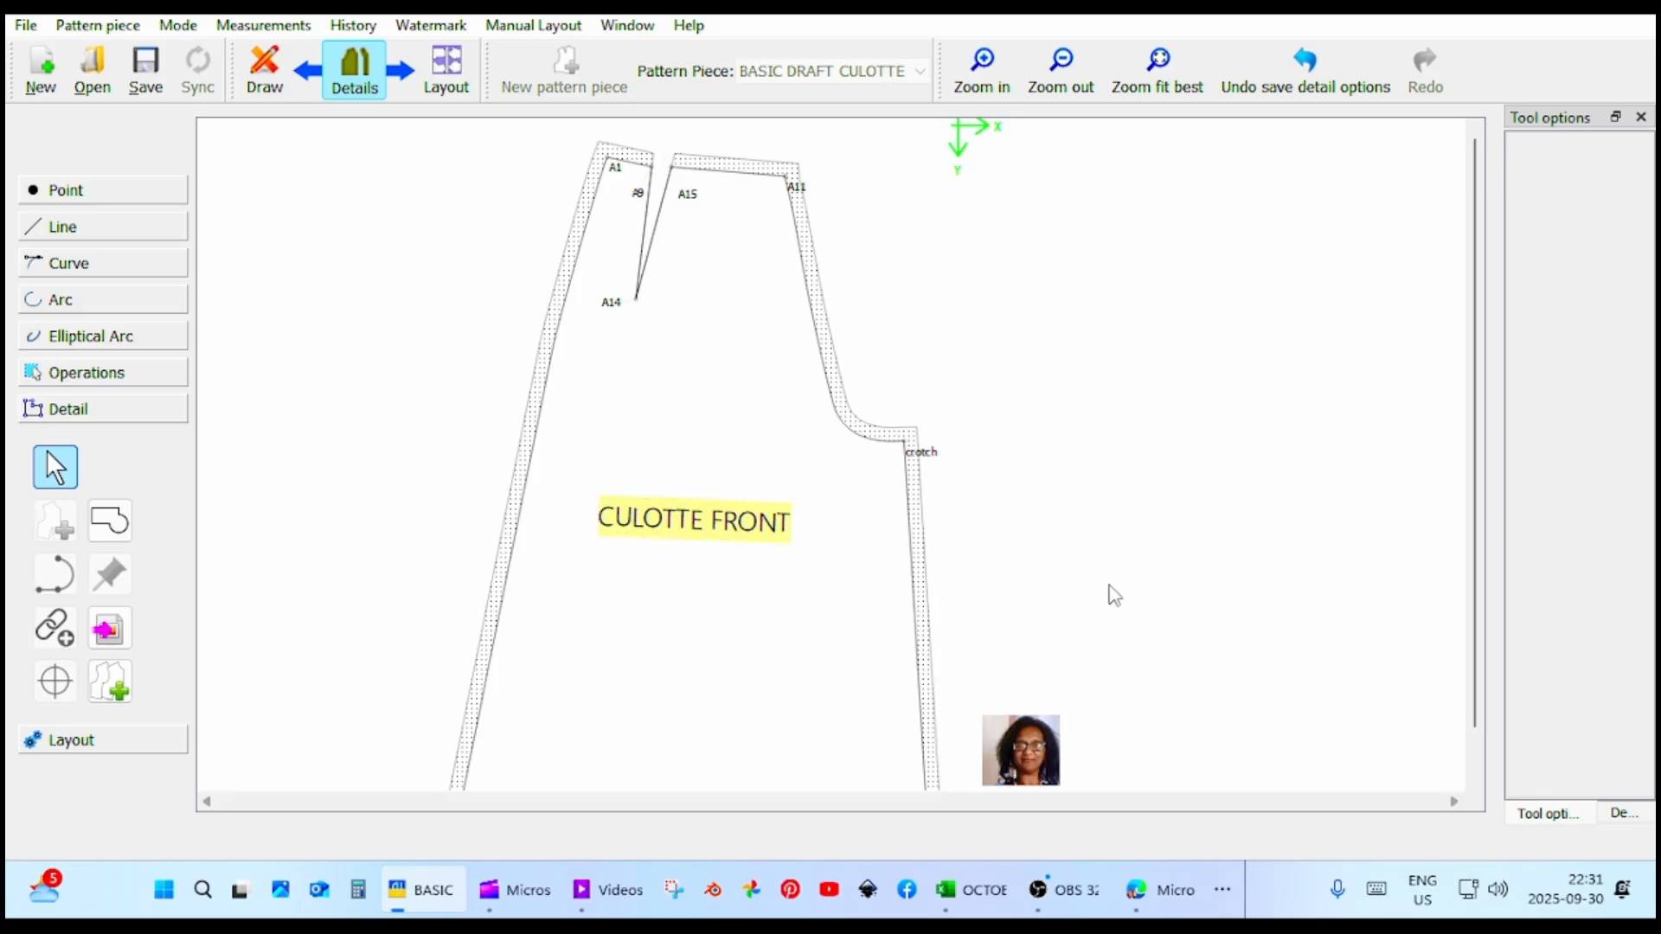